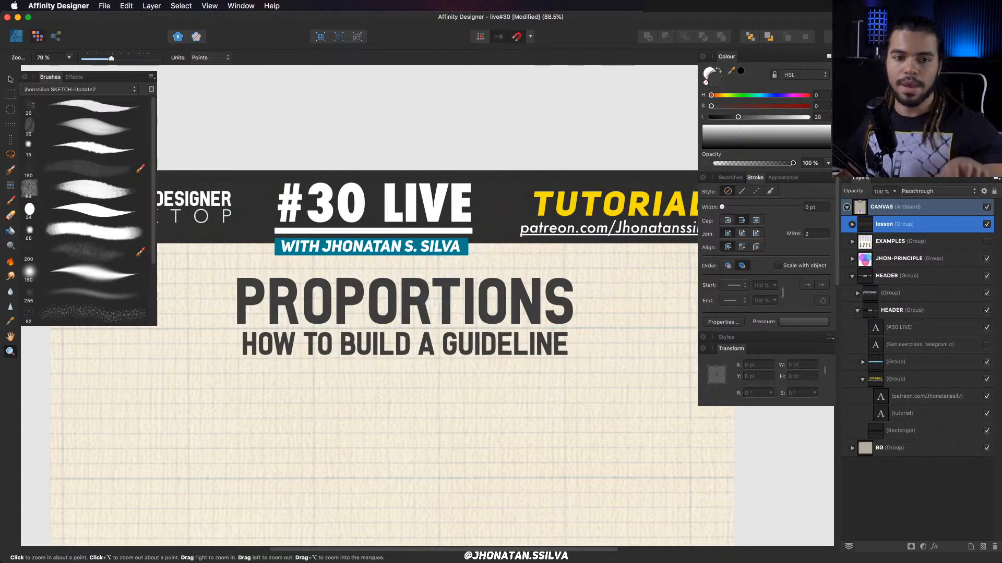
Look at the tablet's Press Keys settings in HuionTablet, move the window aside and minimize it.
left_click(449, 391)
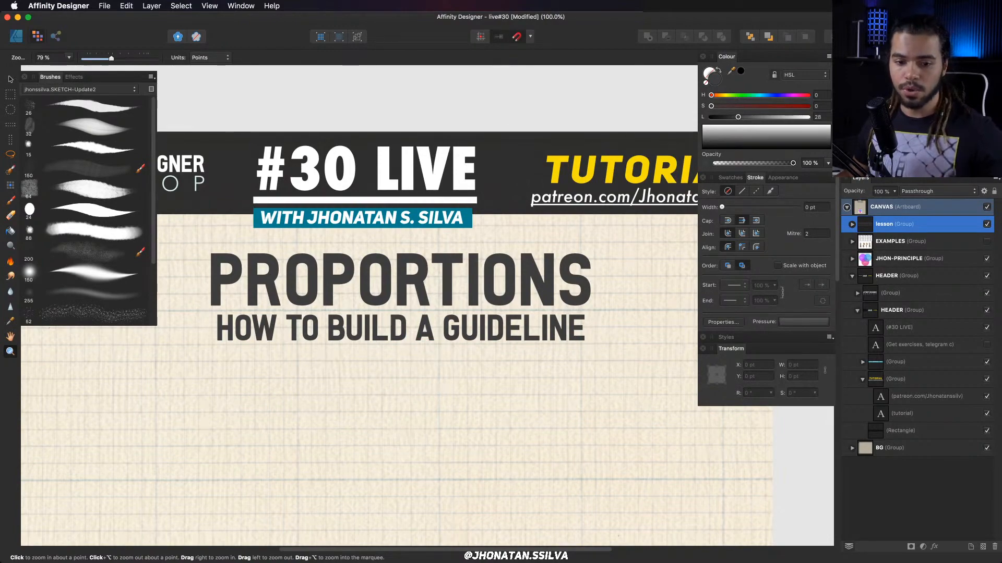
left_click(295, 107)
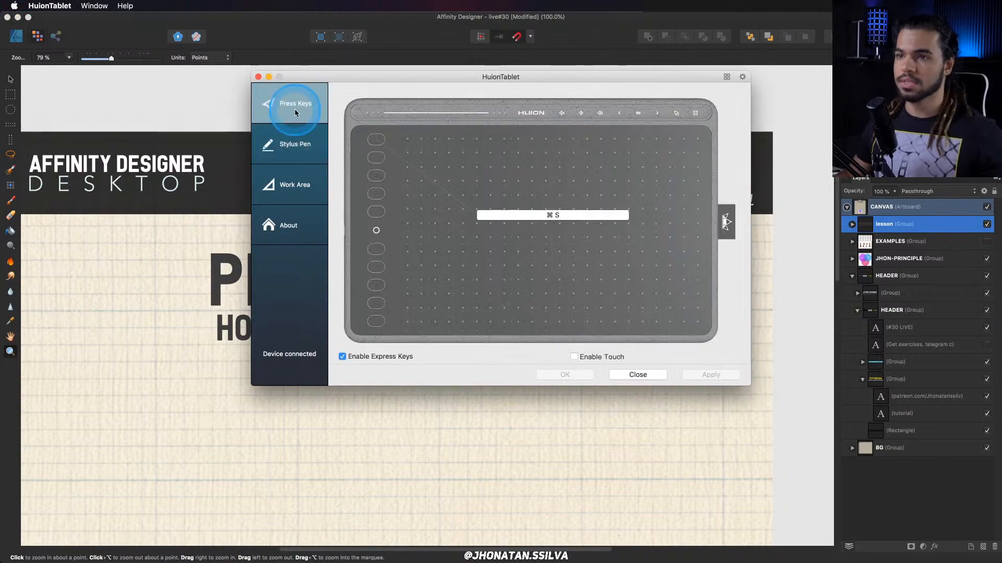
left_click_drag(428, 84, 474, 200)
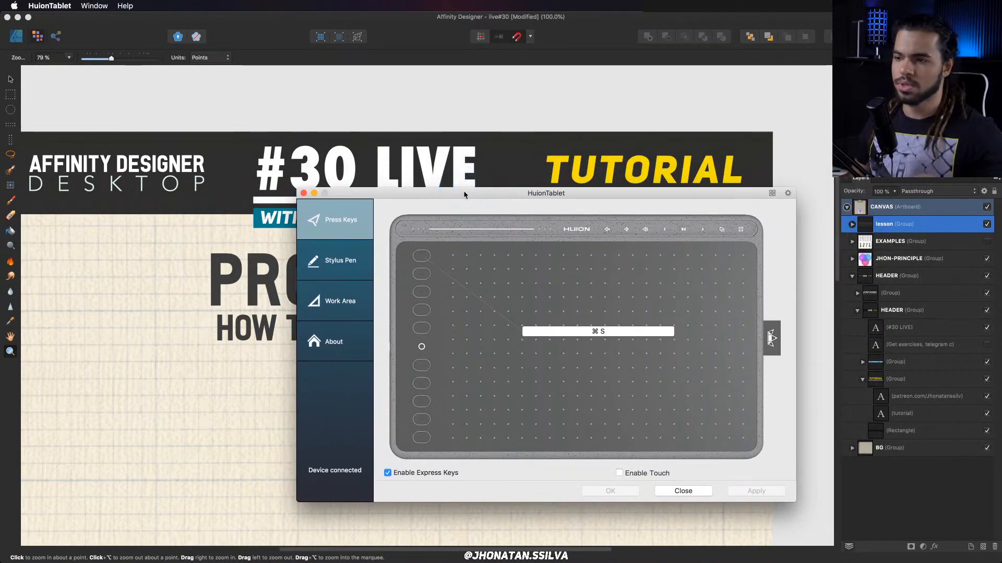
left_click(314, 194)
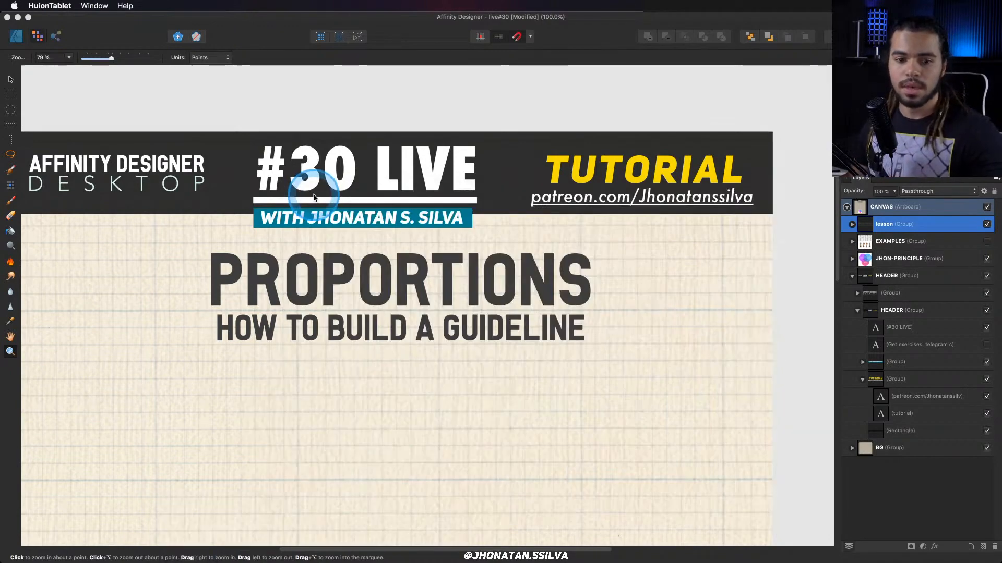
left_click(465, 287)
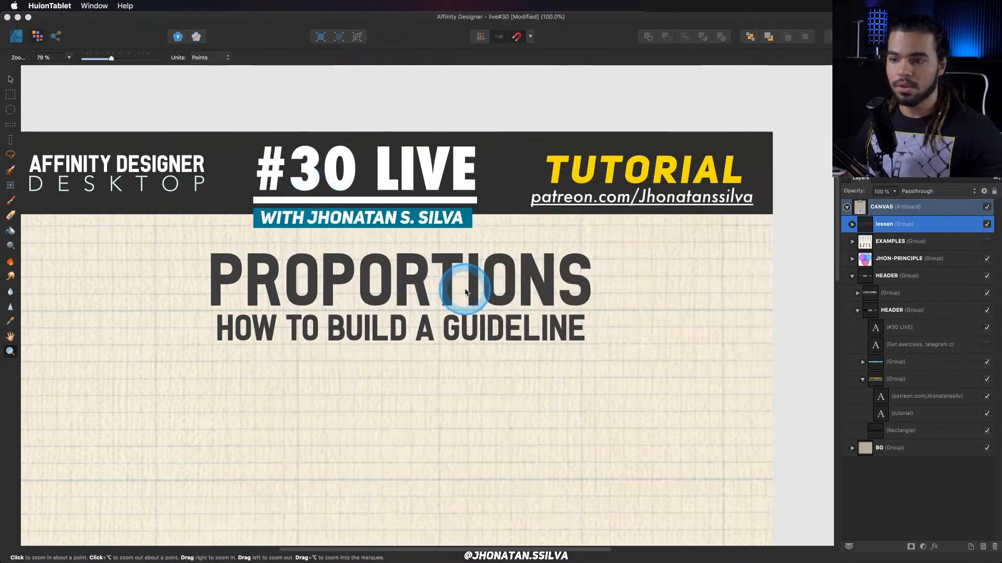
Show the EXAMPLES group and examine the character turnaround sheets under the lesson title.
left_click(987, 241)
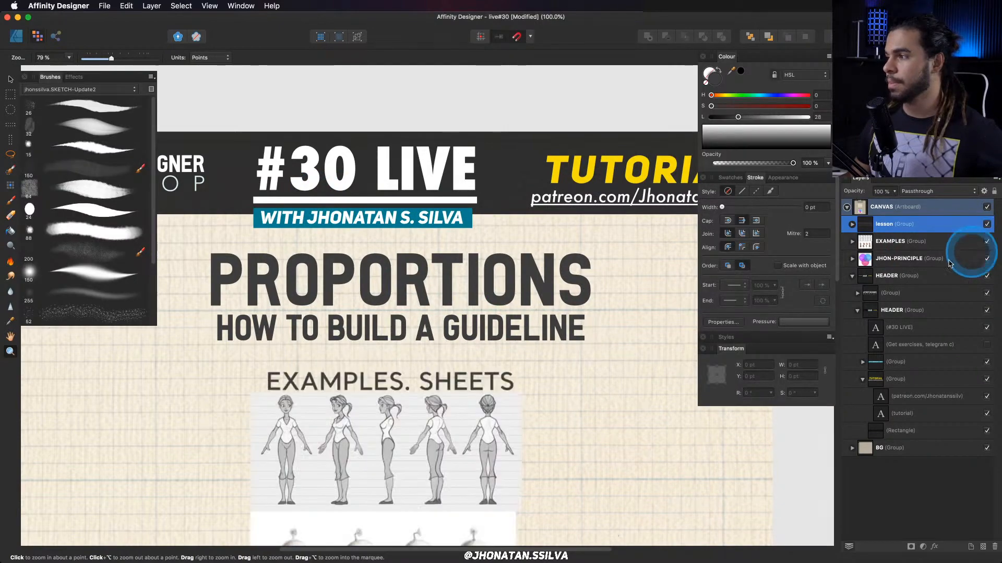
left_click_drag(385, 364, 409, 217)
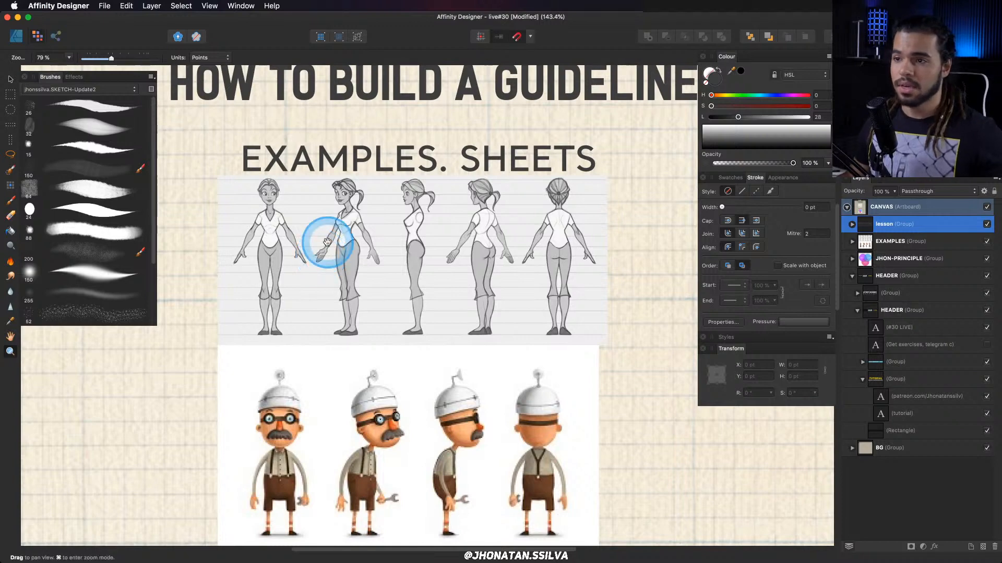
scroll(323, 261, "up", 2)
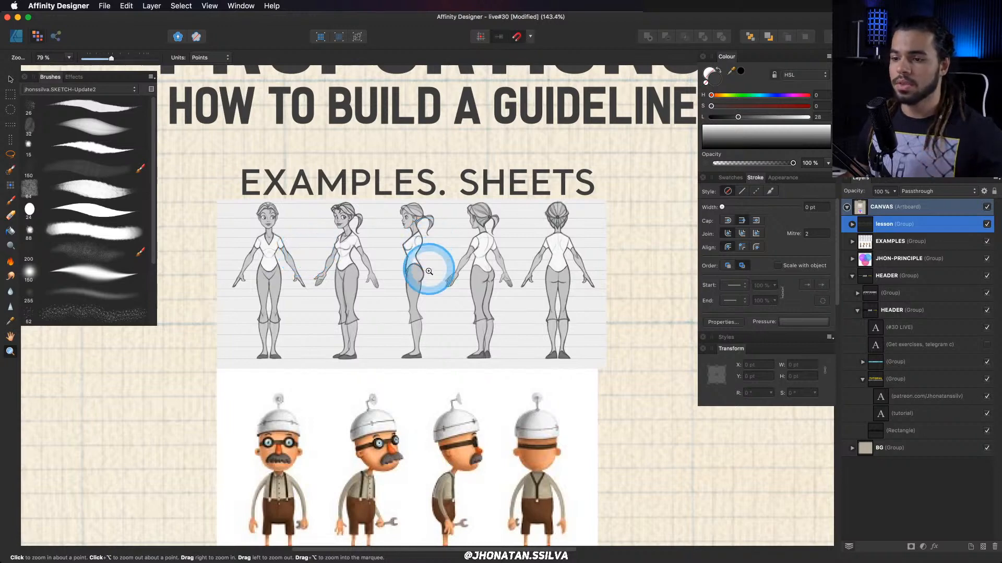
scroll(426, 263, "down", 1)
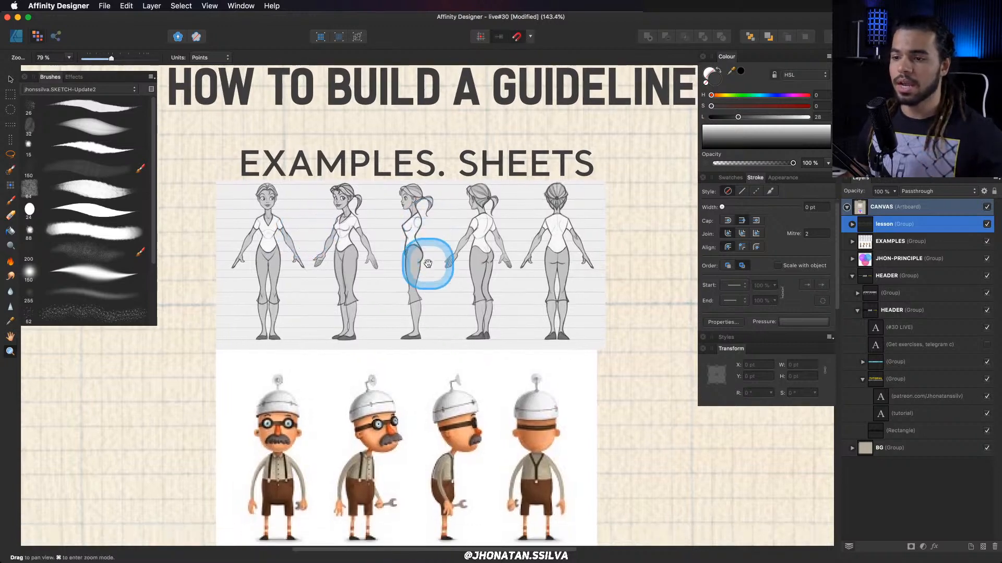
left_click(240, 6)
mouse_move(211, 8)
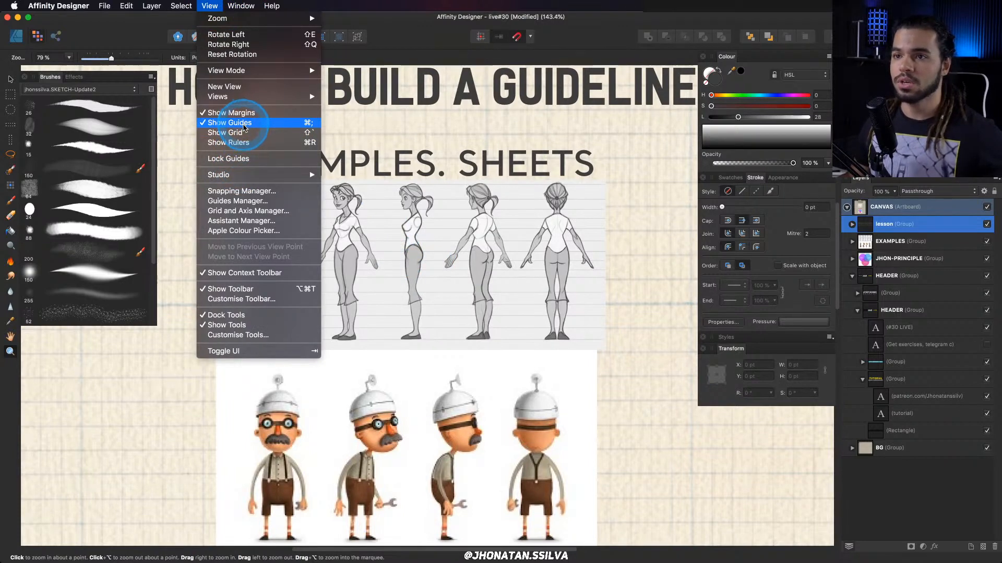
left_click(524, 257)
left_click_drag(476, 171, 468, 256)
left_click_drag(478, 218, 334, 235)
left_click_drag(421, 224, 408, 212)
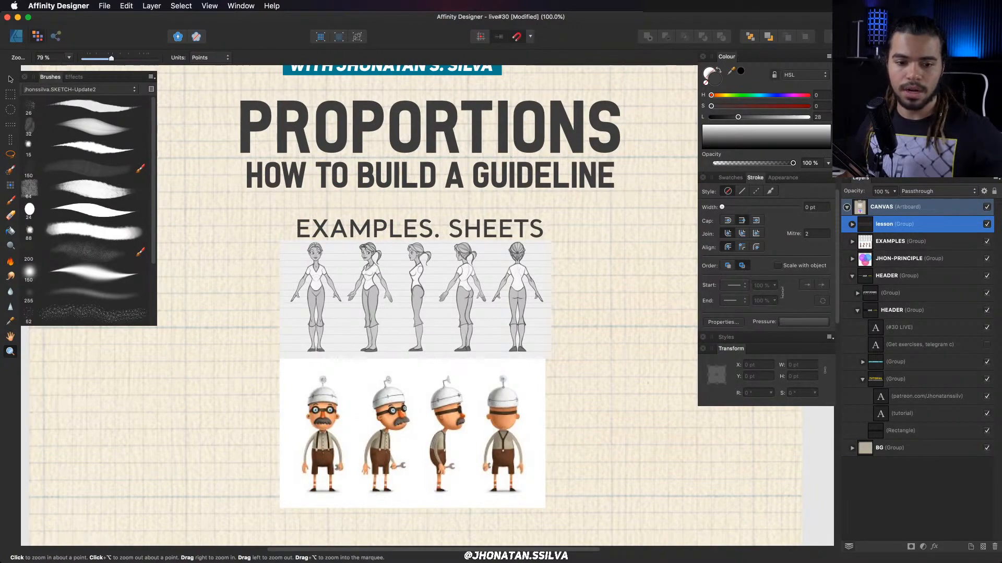
Switch to Chrome and review the Patreon page's patron count, About section and Vectorize Club membership tier.
key("super+Tab")
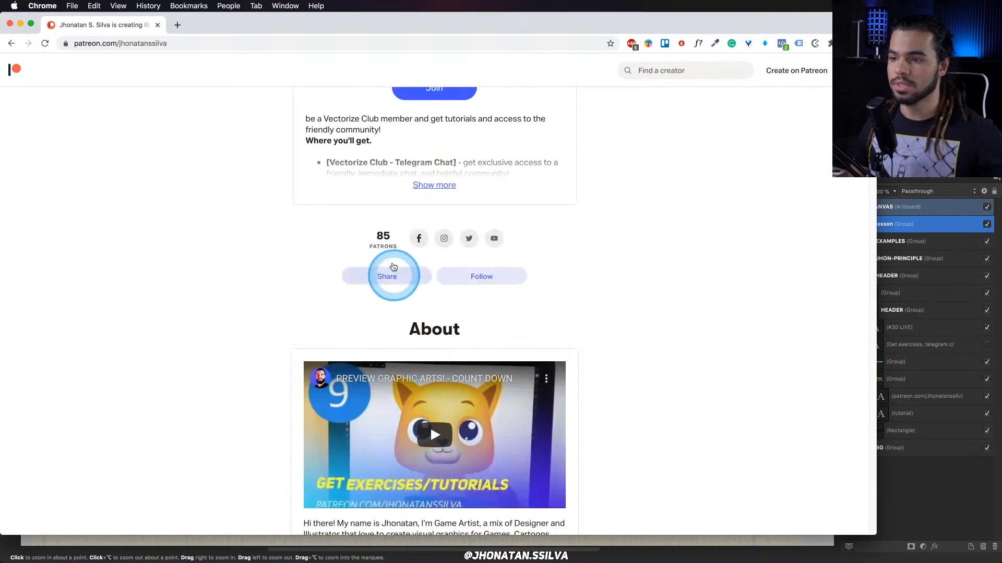
mouse_move(378, 233)
left_mouse_down()
mouse_move(396, 245)
mouse_move(379, 236)
mouse_move(388, 238)
left_mouse_up()
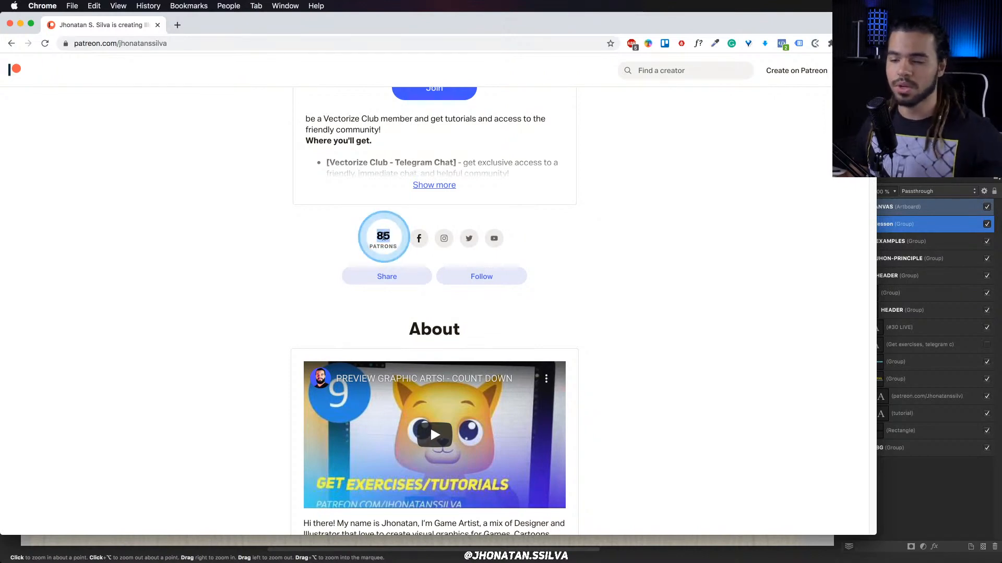
scroll(623, 365, "up", 2)
scroll(623, 365, "down", 2)
scroll(624, 365, "down", 1)
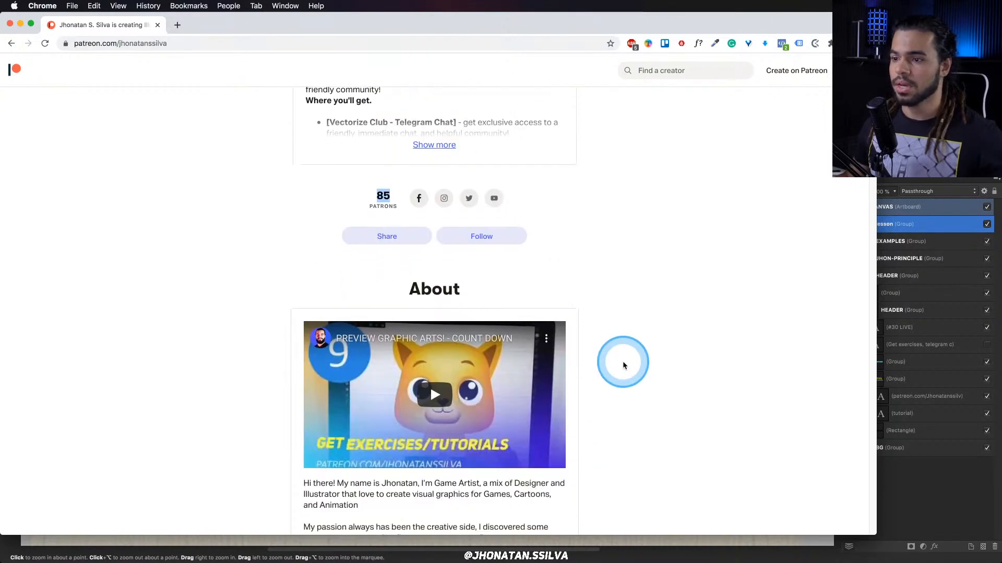
scroll(623, 365, "up", 1)
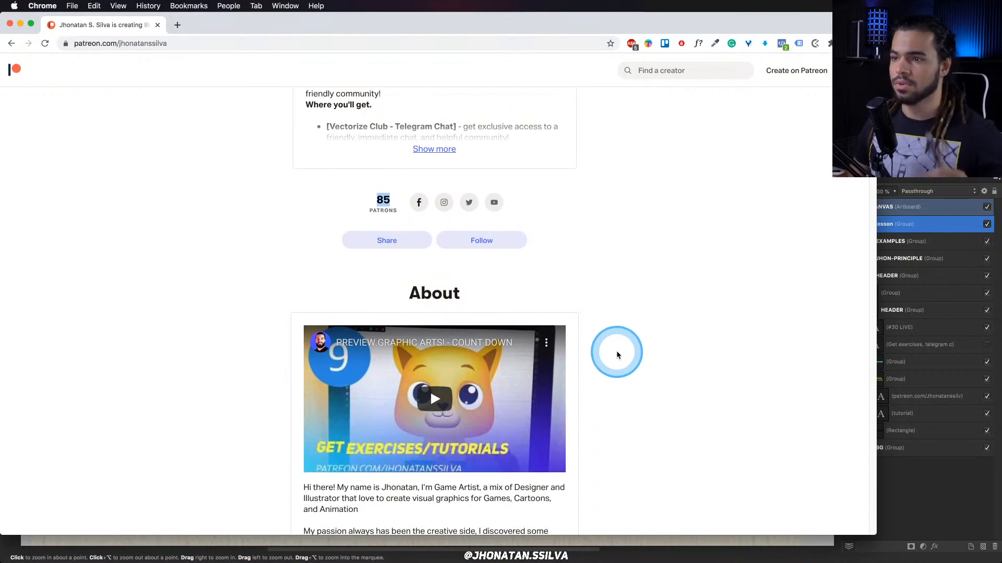
scroll(603, 347, "down", 3)
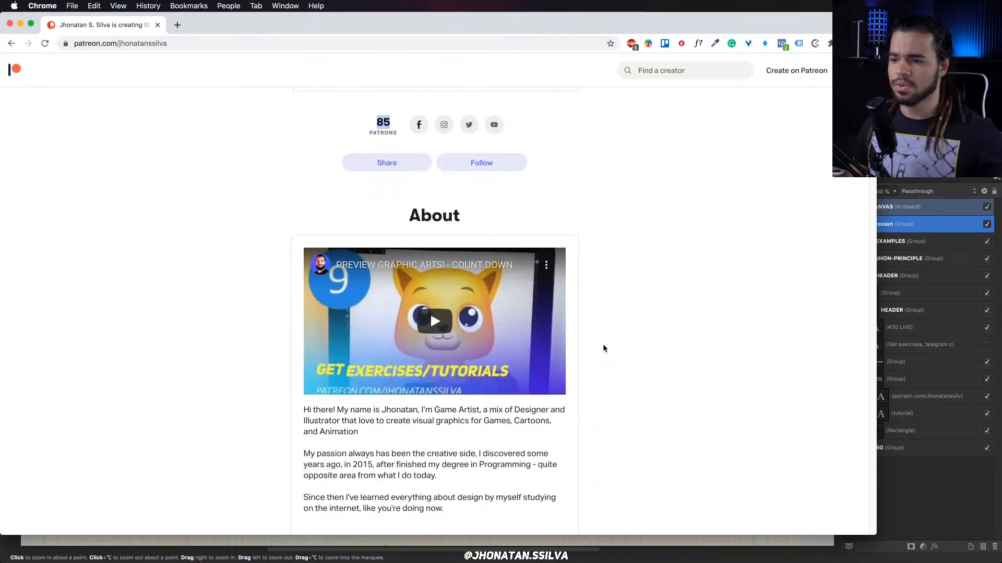
scroll(602, 347, "up", 10)
left_click(100, 261)
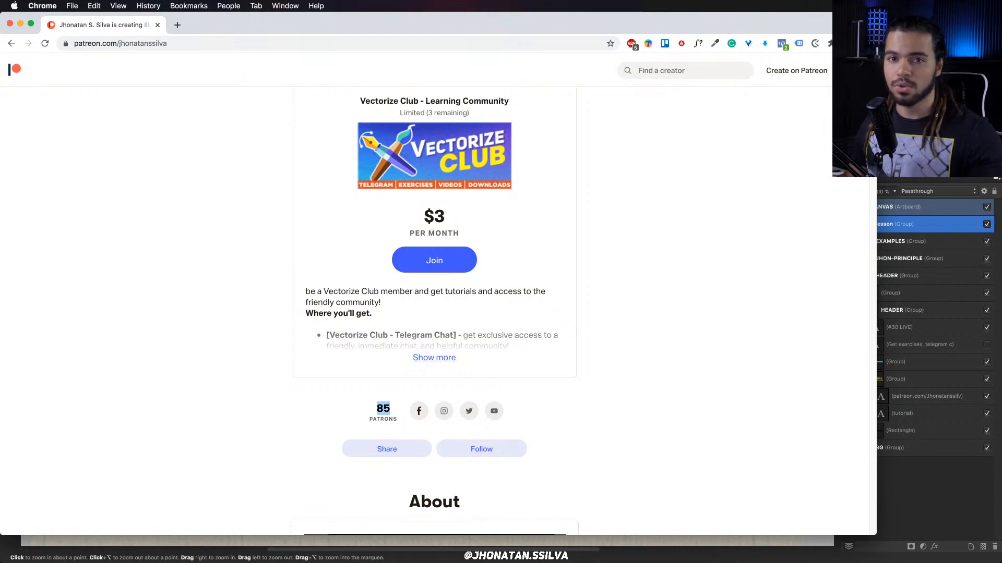
Switch to Safari and set the visibility of the Jul 2, 2020 live replay to Private in YouTube Studio.
key("super+Tab")
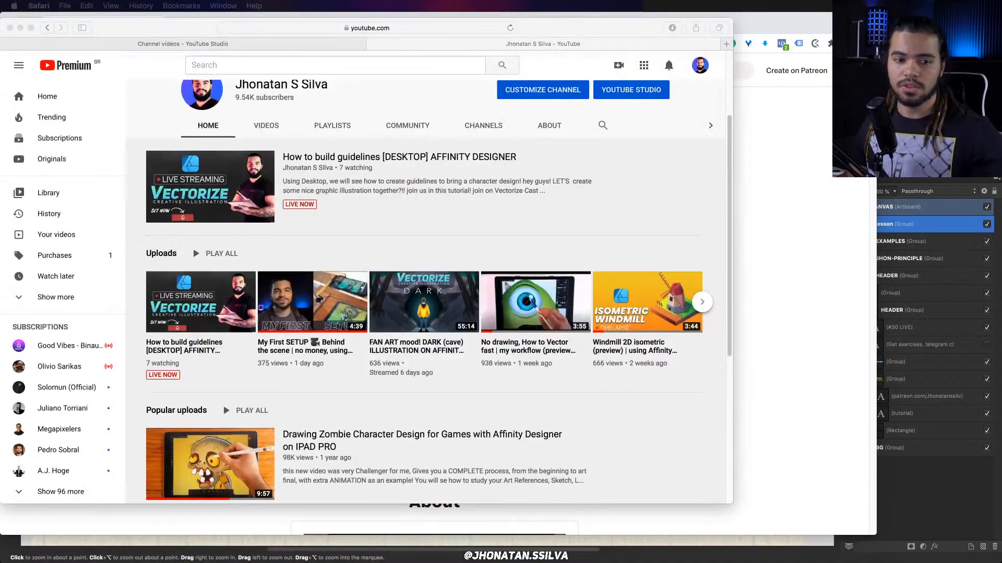
left_click(291, 168)
scroll(410, 225, "up", 1)
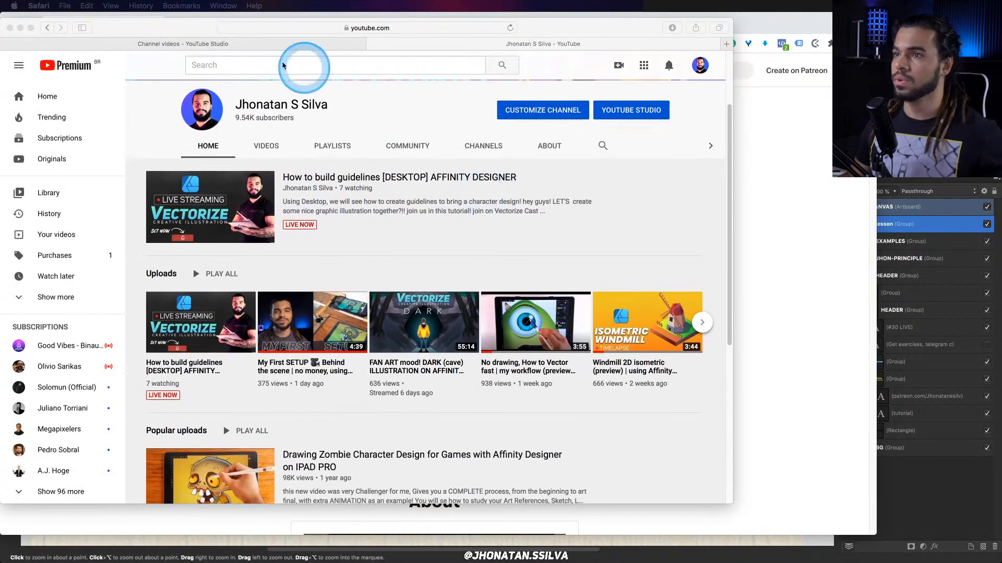
left_click(268, 44)
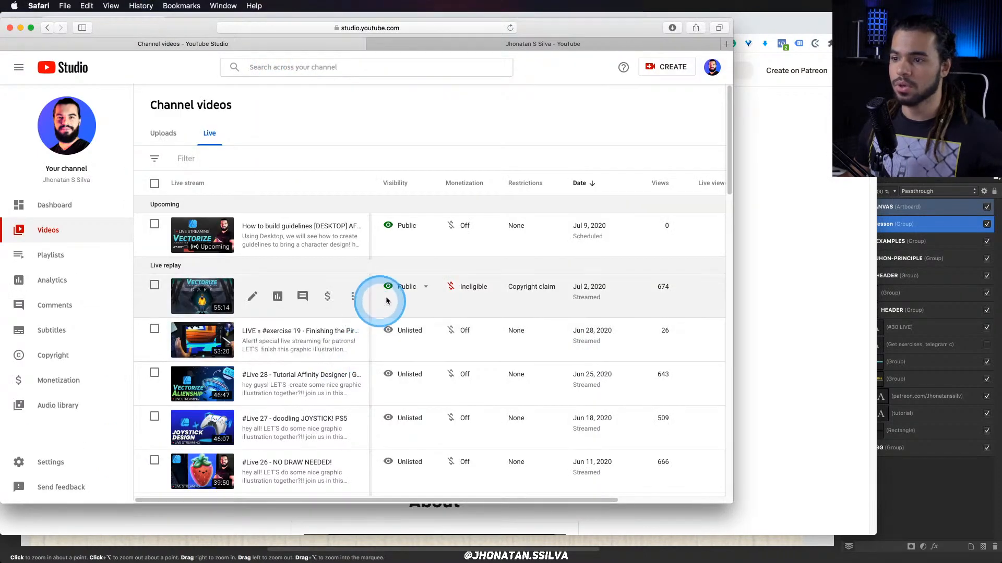
left_click(427, 290)
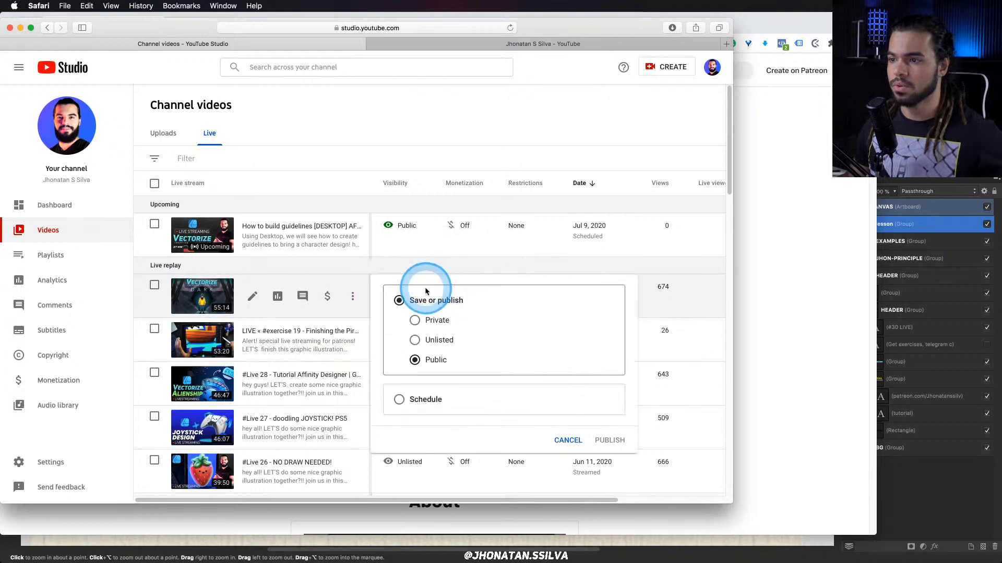
left_click(415, 320)
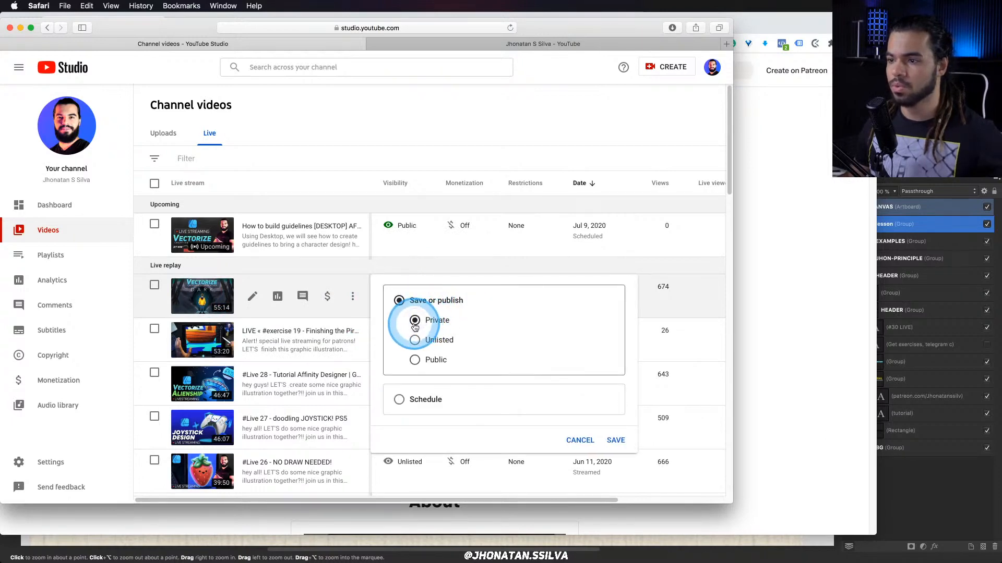
left_click(616, 441)
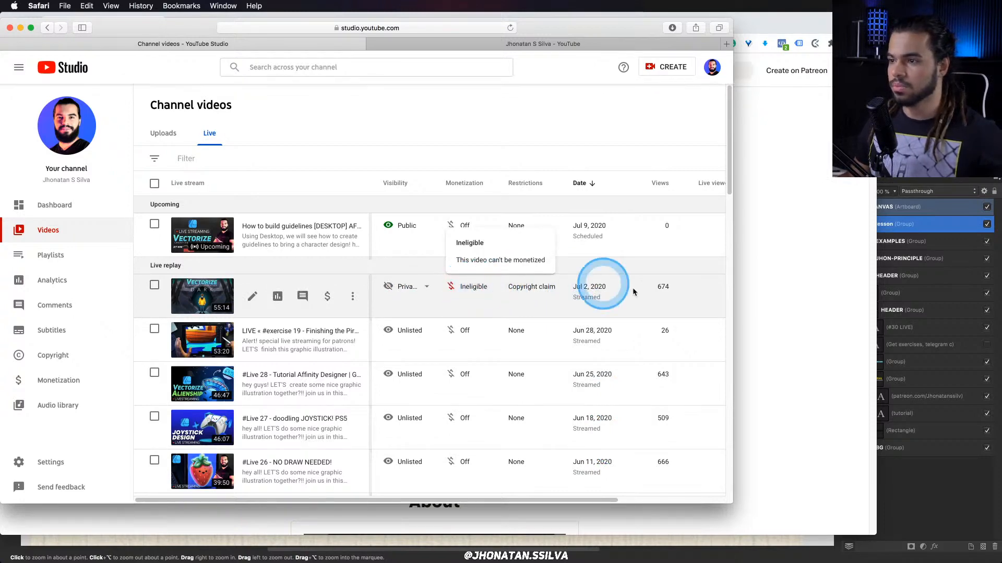
Return to Affinity Designer and hide the EXAMPLES group.
left_click(794, 308)
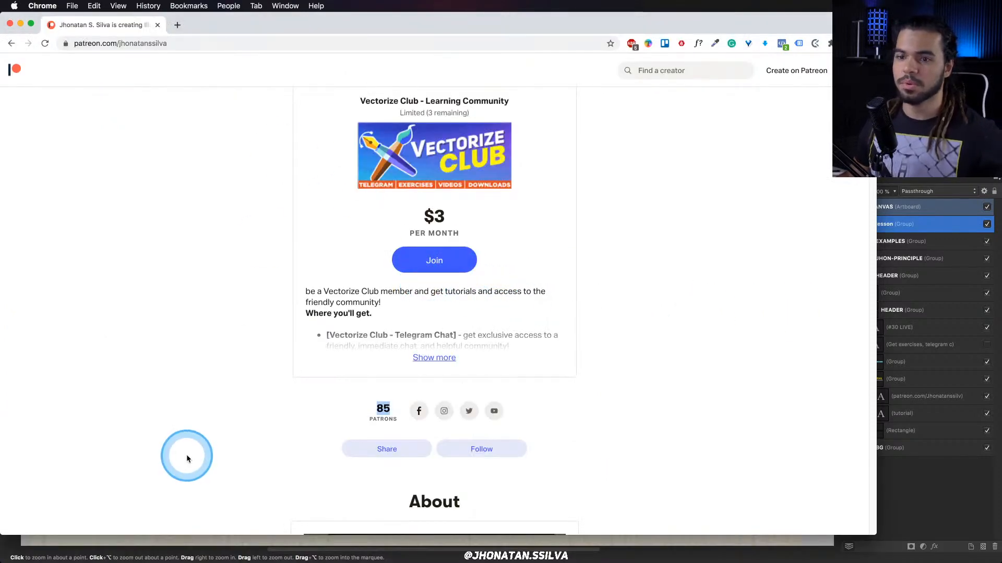
key("super+Tab")
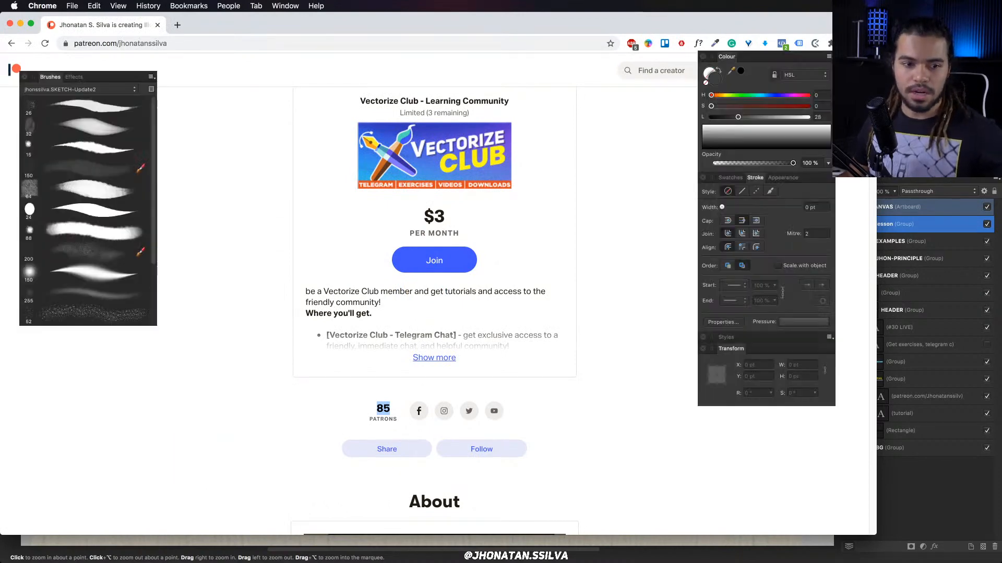
scroll(305, 336, "up", 2)
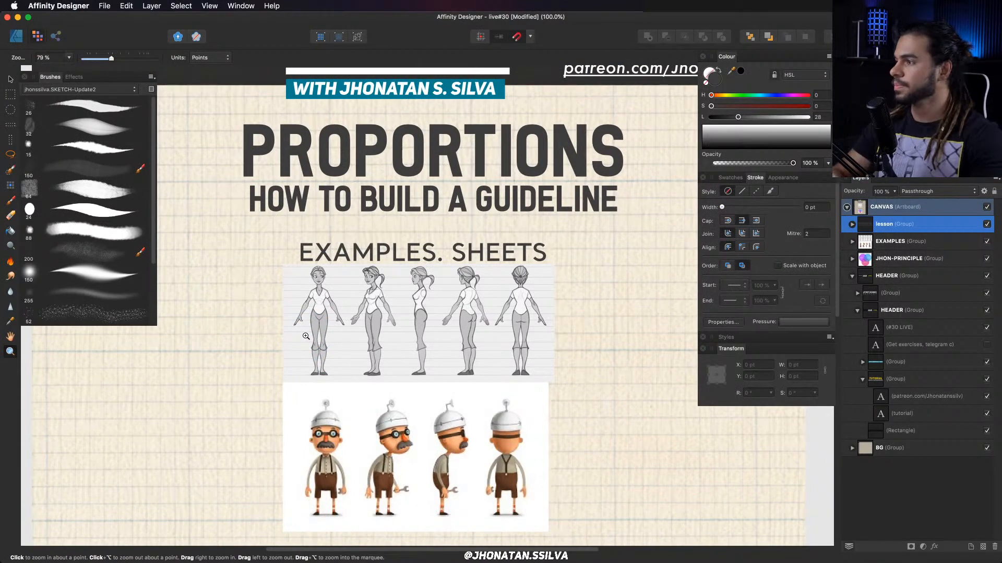
left_click(988, 247)
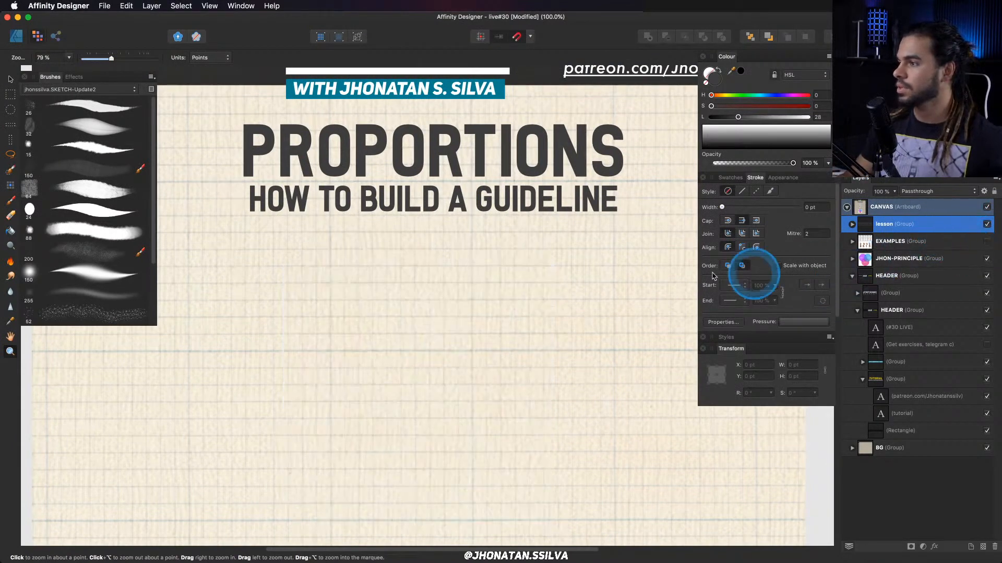
Open the Guides Manager and add a new horizontal guide.
left_click_drag(532, 260, 509, 260)
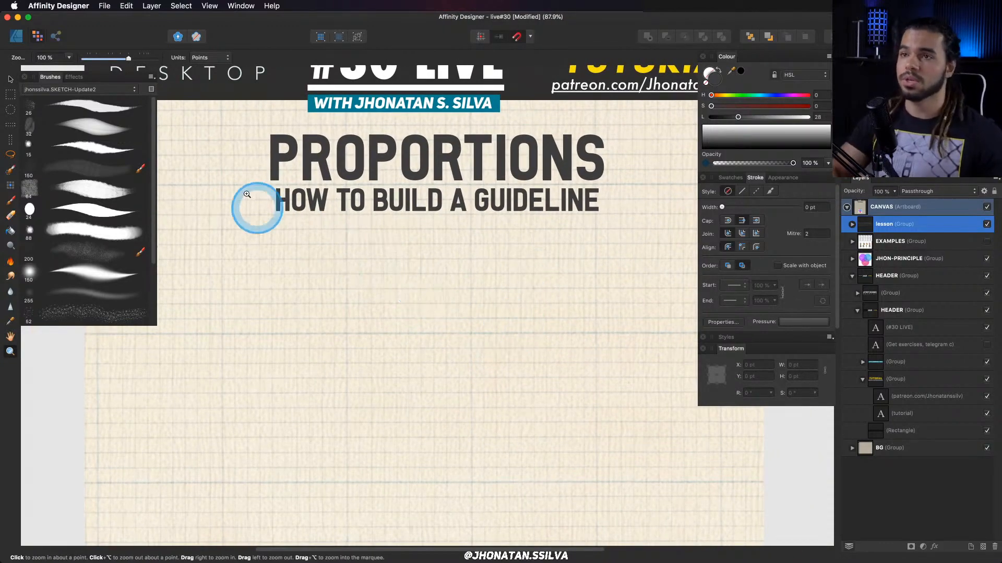
left_click(232, 7)
left_click(209, 6)
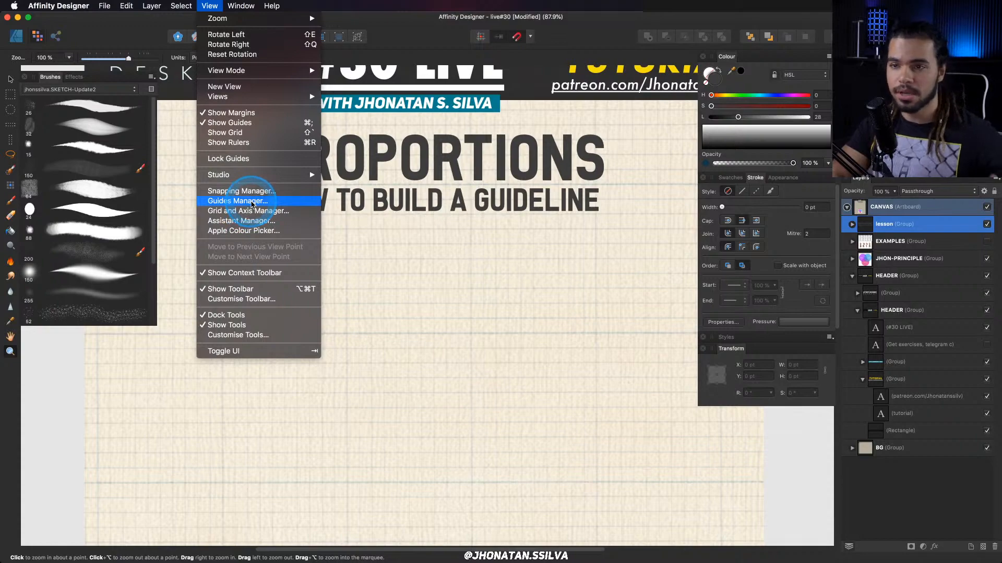
left_click(250, 203)
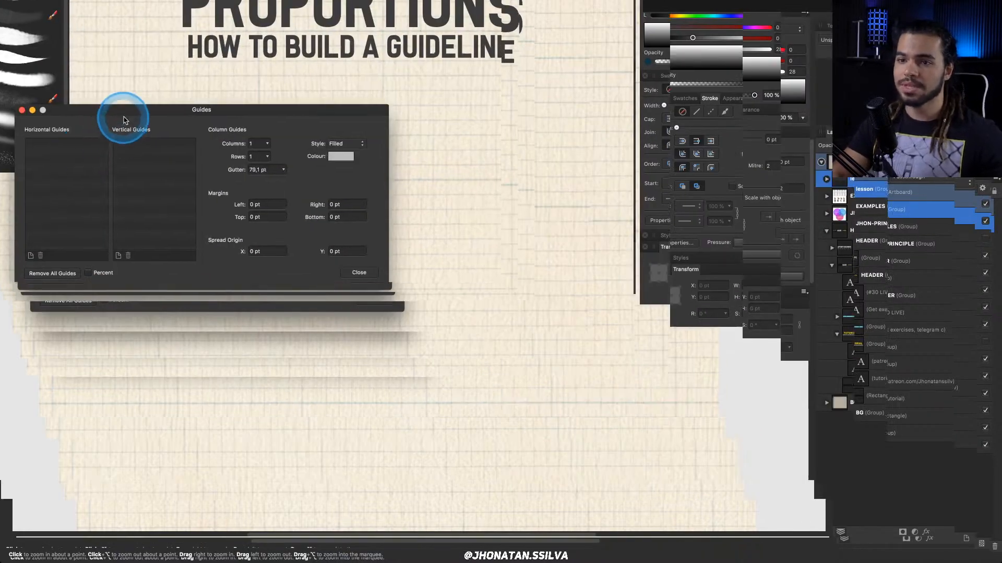
left_click_drag(123, 120, 134, 88)
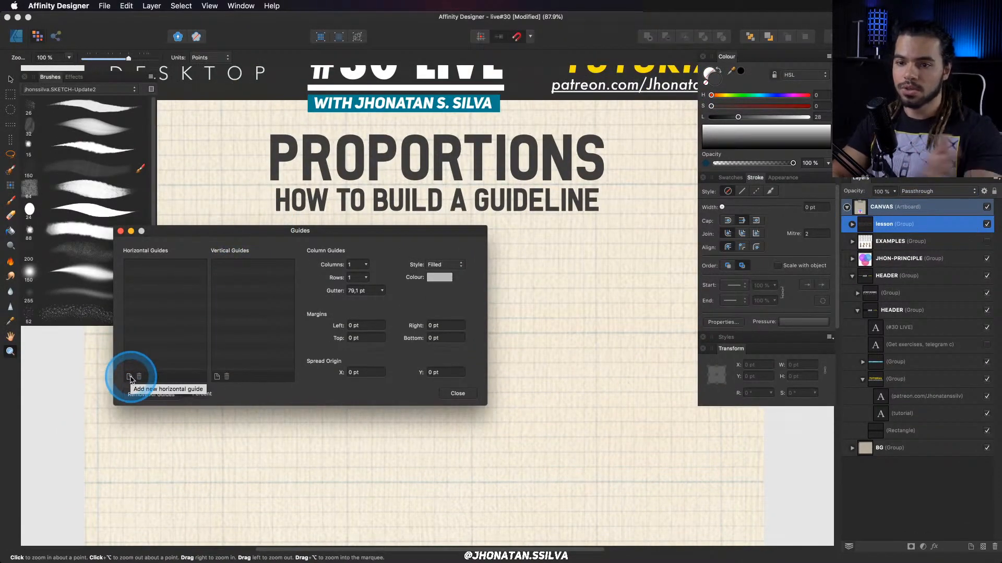
left_click(129, 378)
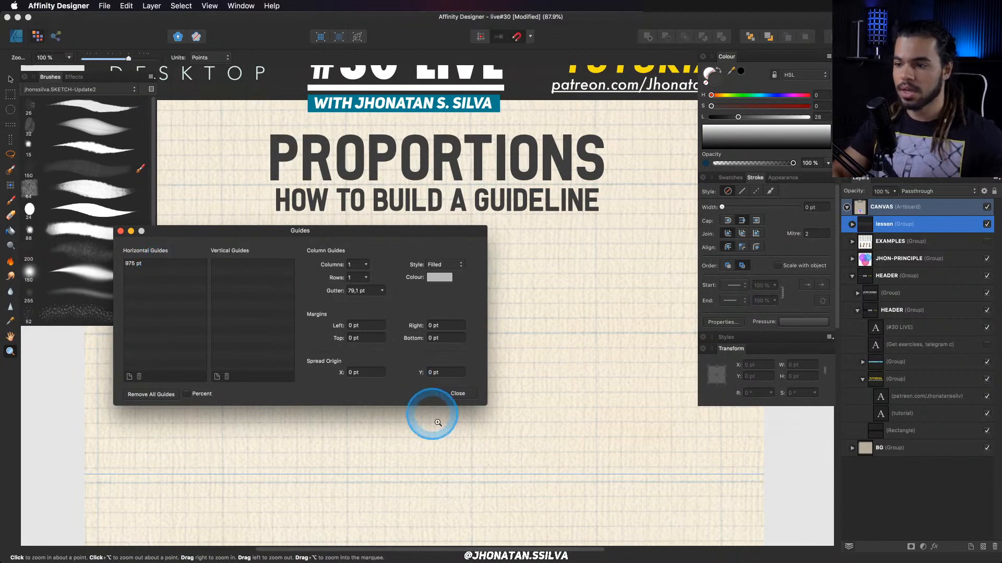
Move the horizontal guide up on the canvas to about 924 pt.
key("v")
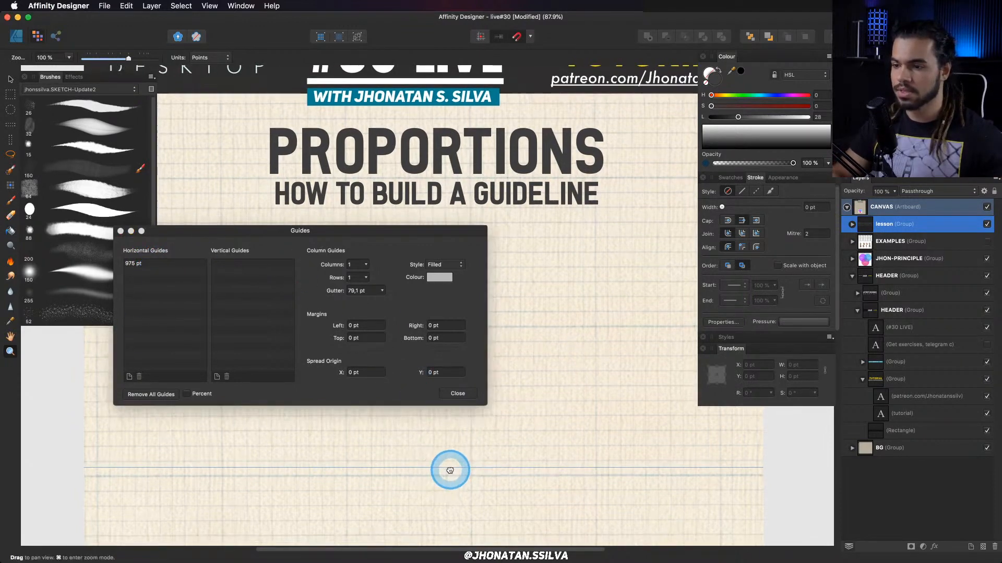
left_click_drag(456, 468, 454, 445)
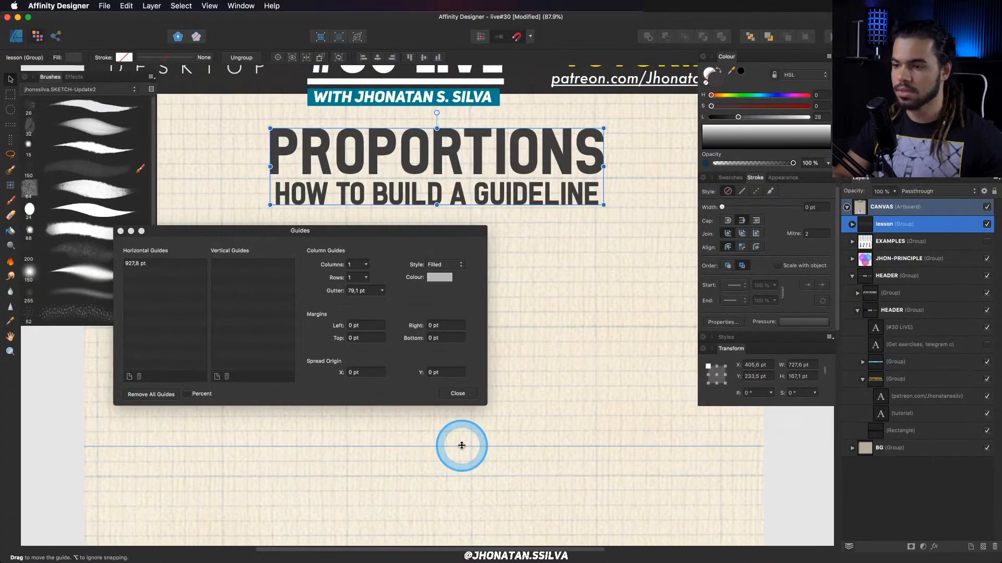
mouse_move(421, 406)
left_mouse_down()
mouse_move(418, 392)
mouse_move(420, 404)
left_mouse_up()
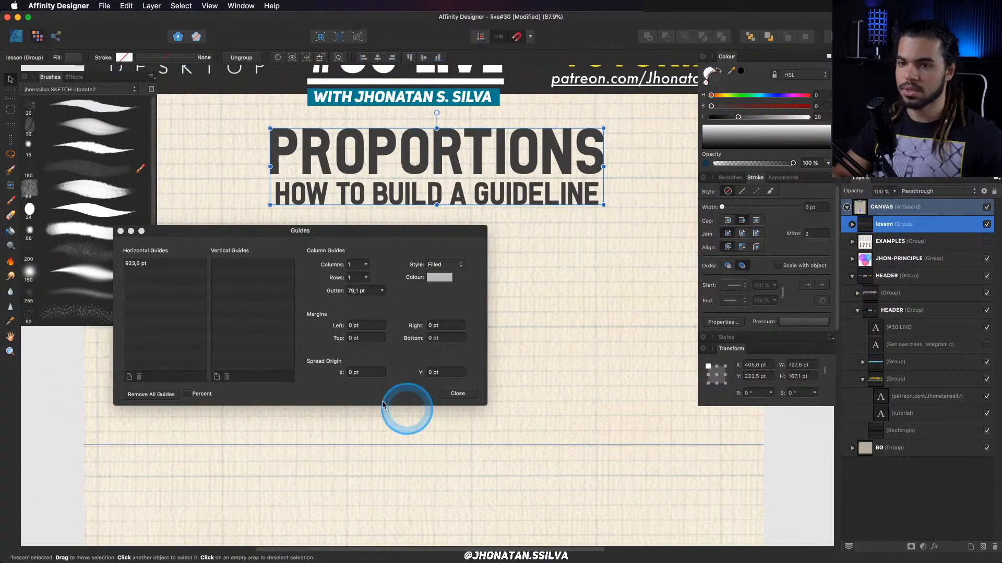
Add three more horizontal guides and move the first one up the canvas to about 855 pt.
left_click(128, 376)
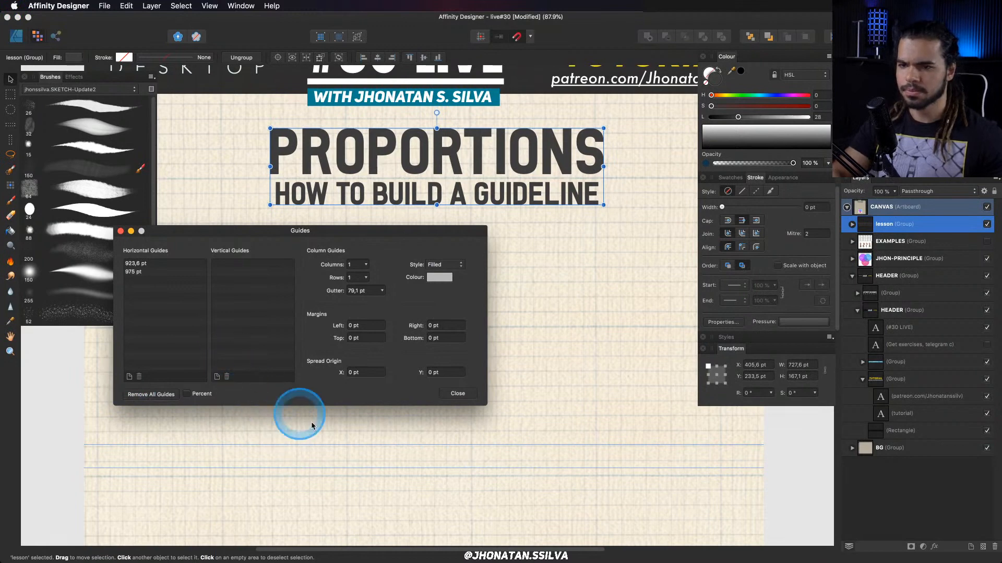
left_click_drag(342, 444, 329, 413)
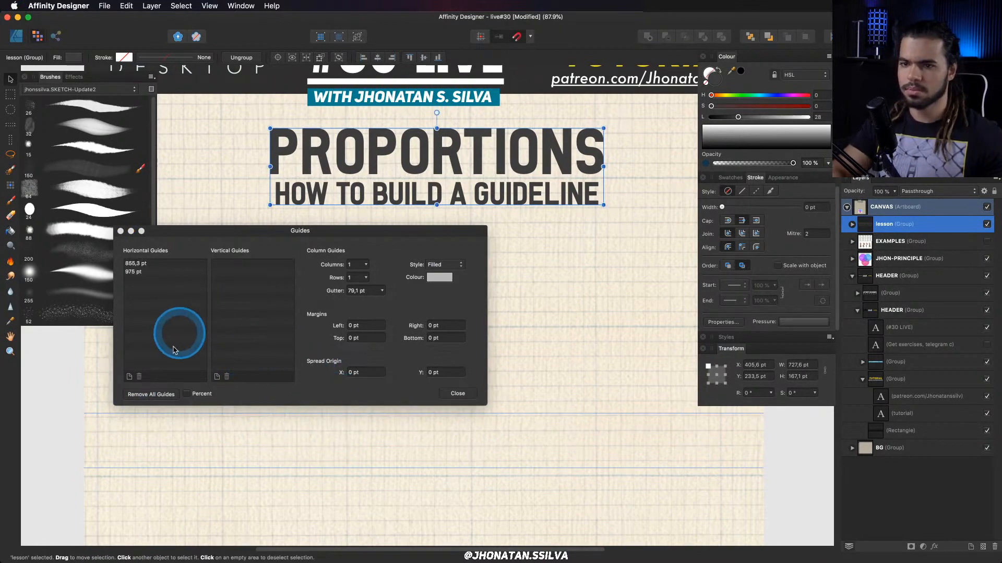
left_click(130, 376)
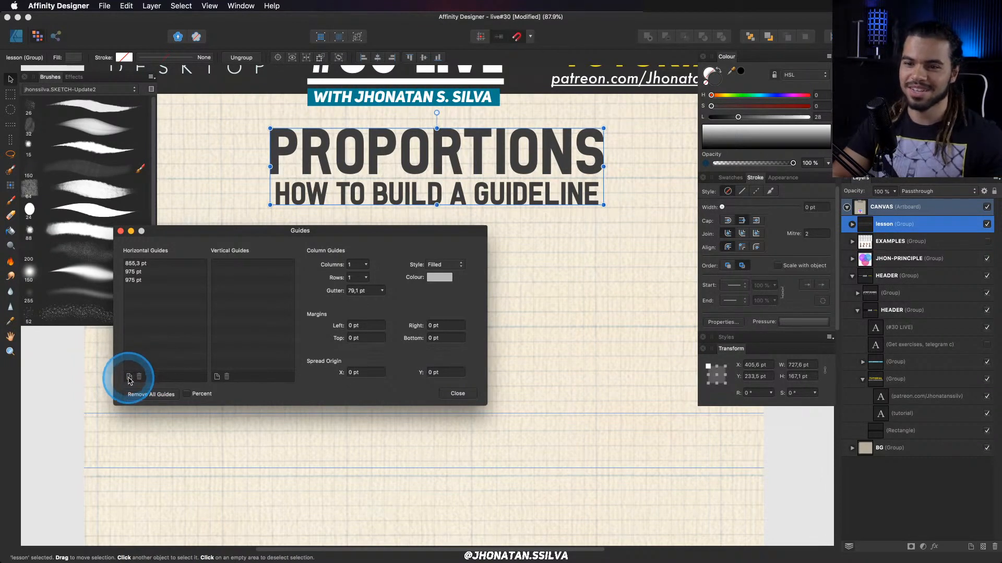
left_click(155, 295)
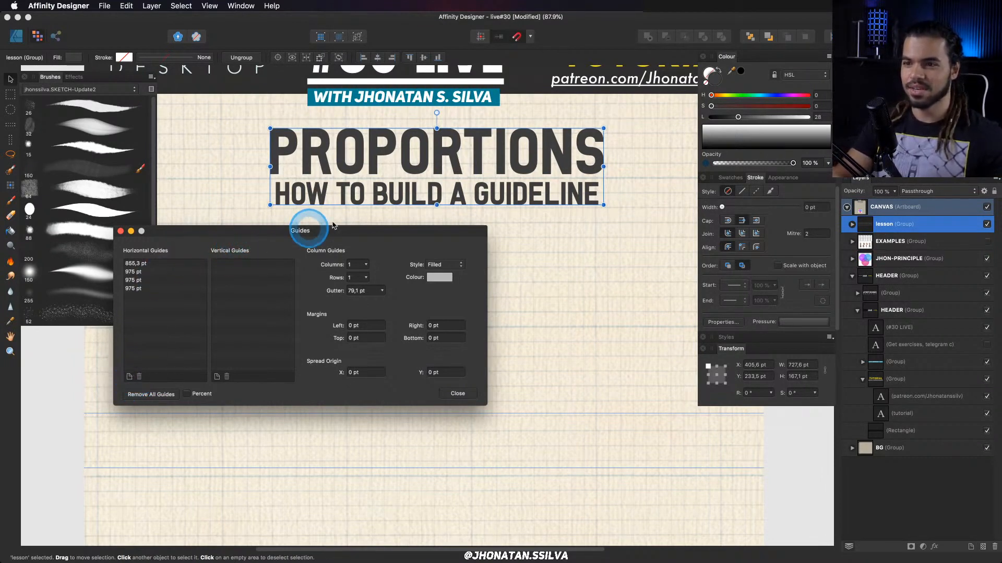
Add two vertical guides, moving one of them to about 984 pt, and close the Guides Manager.
left_click_drag(392, 227, 614, 223)
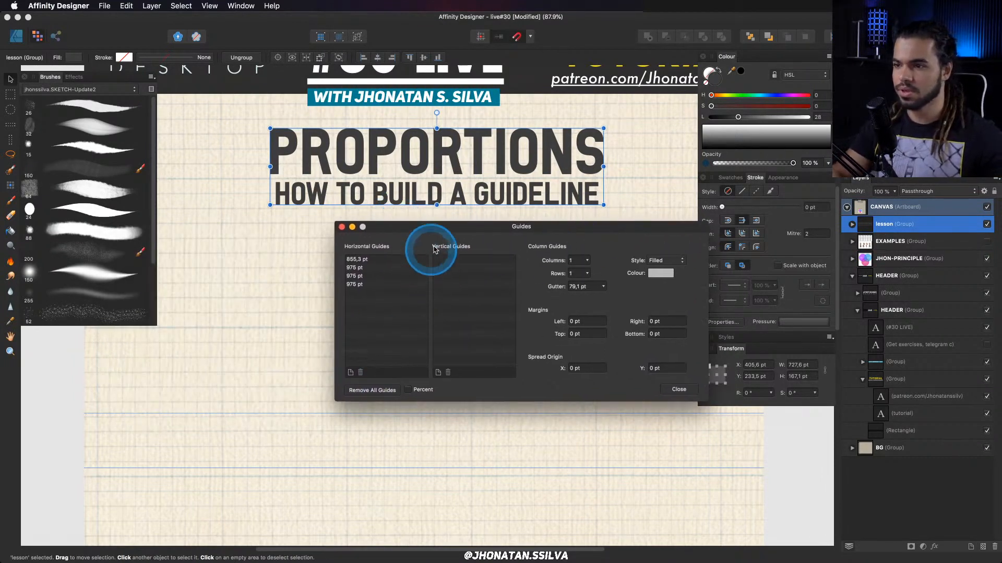
left_click_drag(427, 230, 387, 234)
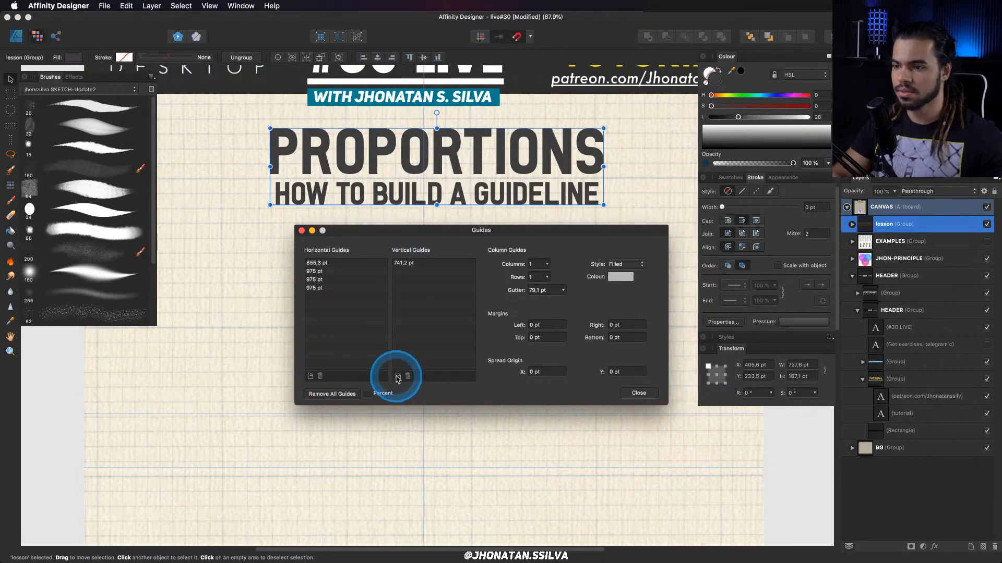
left_click(398, 376)
left_click_drag(423, 224, 535, 250)
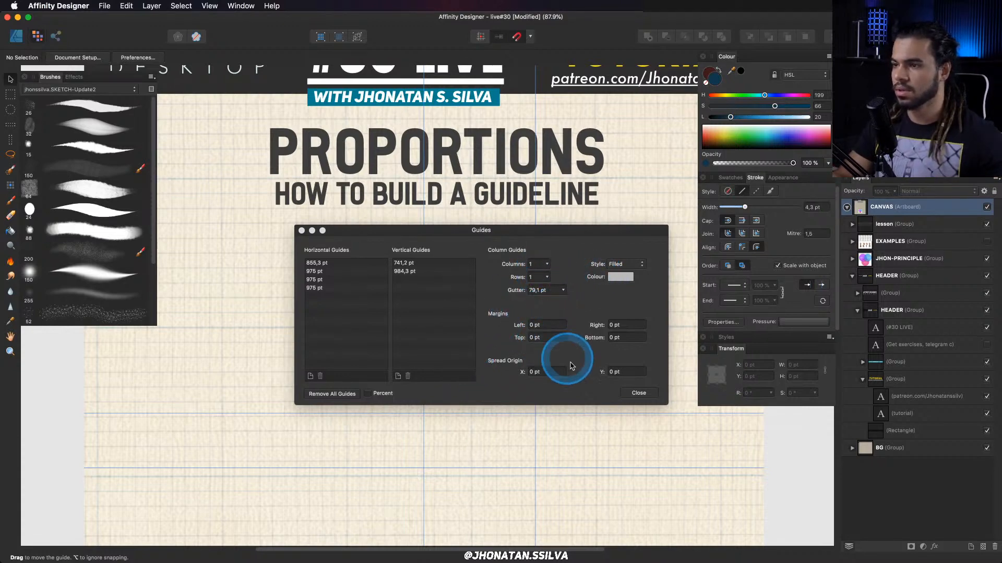
left_click(637, 393)
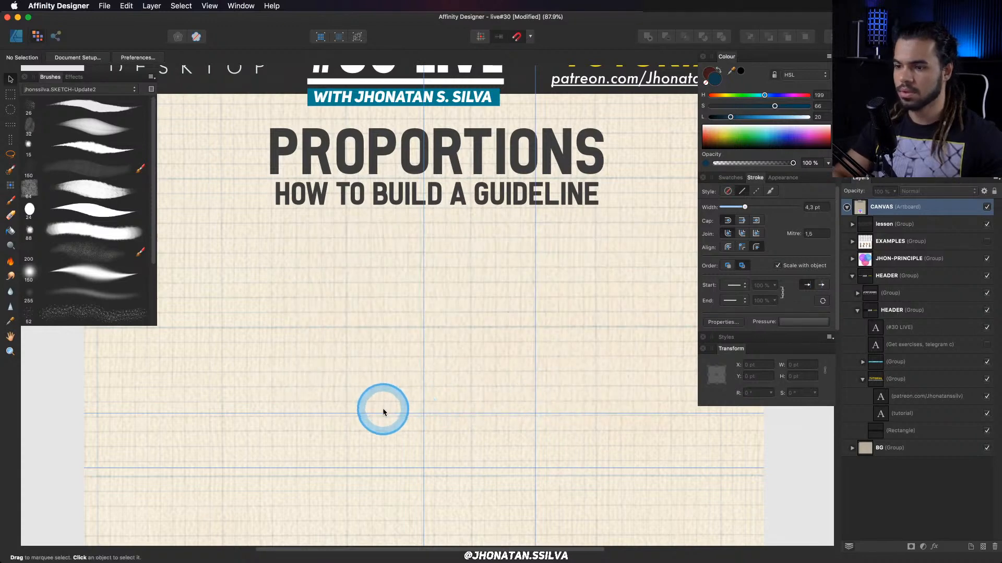
Spread the four horizontal guides vertically across the empty canvas area below the HOW TO BUILD A GUIDELINE subtitle.
left_click_drag(380, 409, 388, 322)
left_click(387, 457)
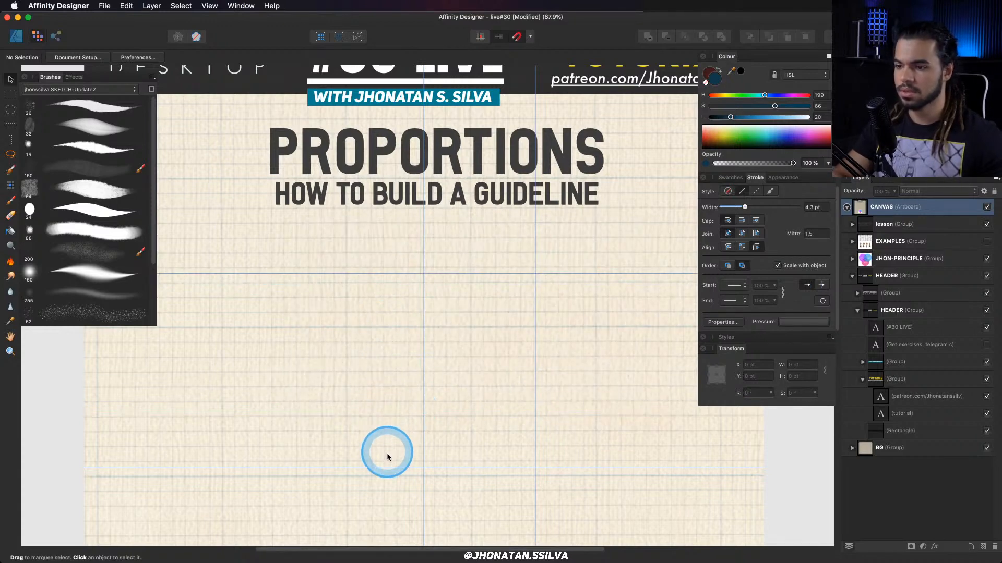
left_click_drag(387, 465, 380, 324)
scroll(391, 339, "down", 2)
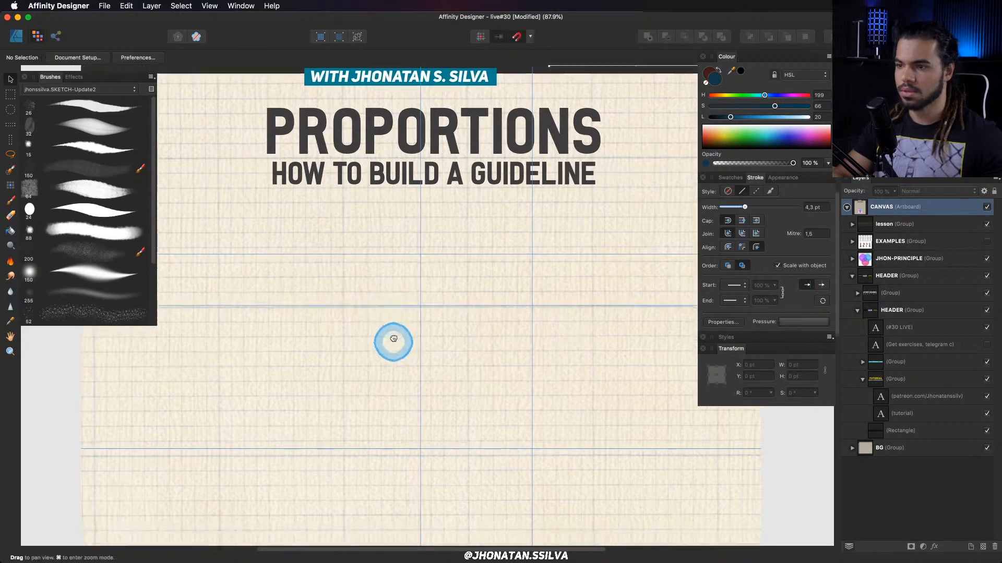
left_click_drag(381, 443, 380, 373)
scroll(382, 396, "down", 2)
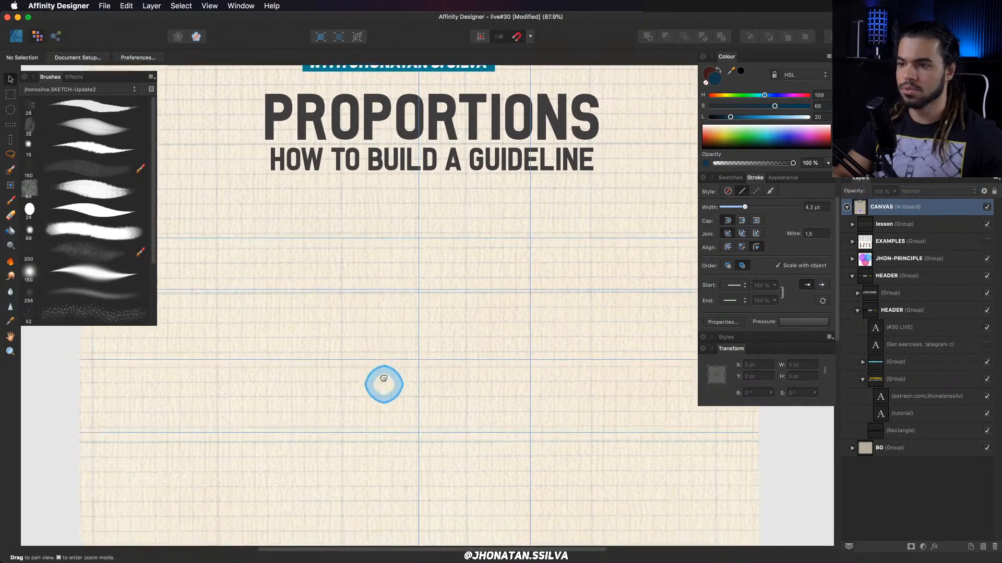
left_click_drag(381, 420, 383, 393)
scroll(382, 394, "down", 1)
scroll(382, 392, "down", 2)
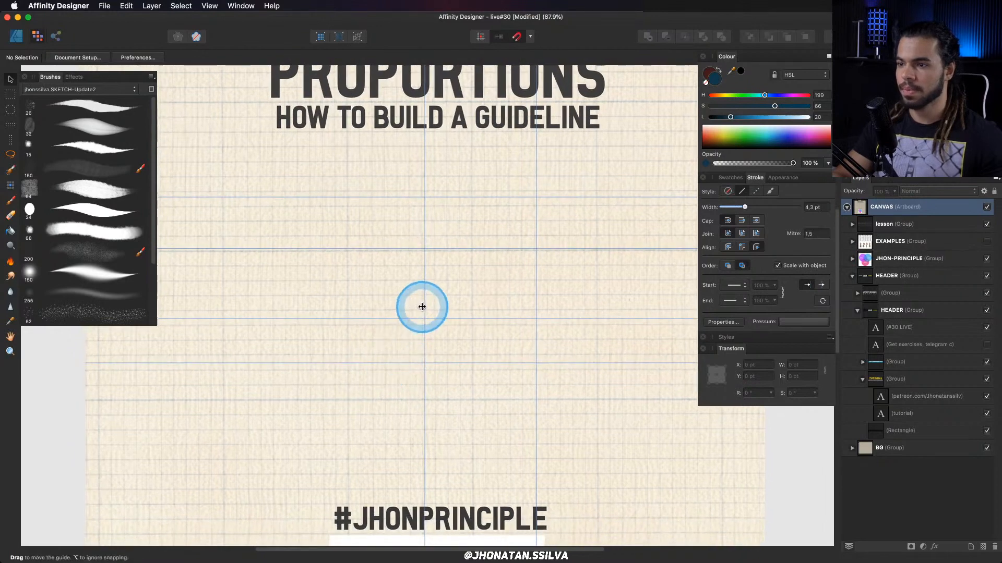
Move the first vertical guide well to the left on the canvas and the second one slightly to the left.
left_click_drag(422, 306, 294, 323)
left_click(501, 276)
left_click_drag(535, 284, 520, 309)
Select the #JHONPRINCIPLE diagram on the canvas and hide its JHON-PRINCIPLE group.
key("space")
scroll(520, 309, "down", 10)
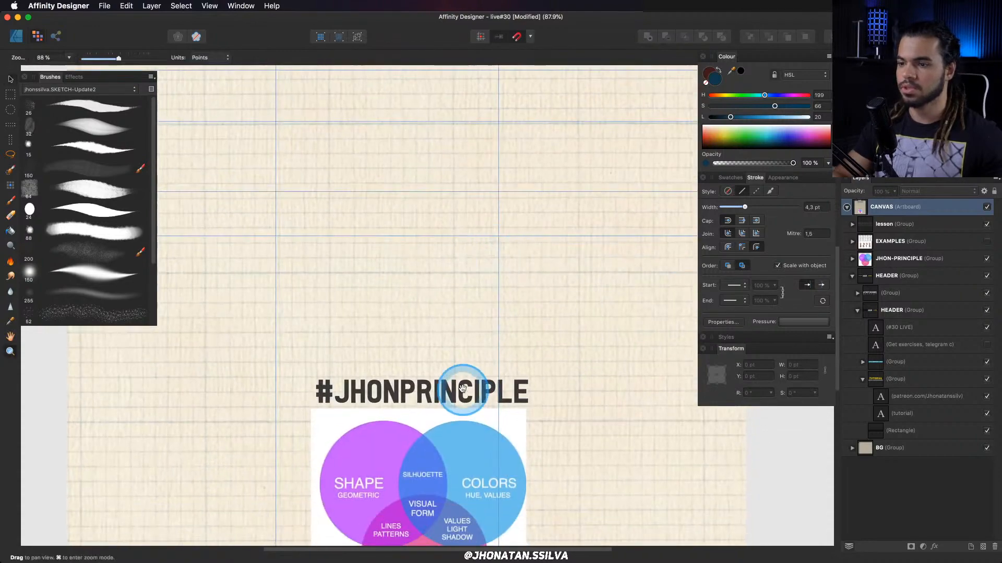
left_click(465, 374)
scroll(469, 378, "down", 1)
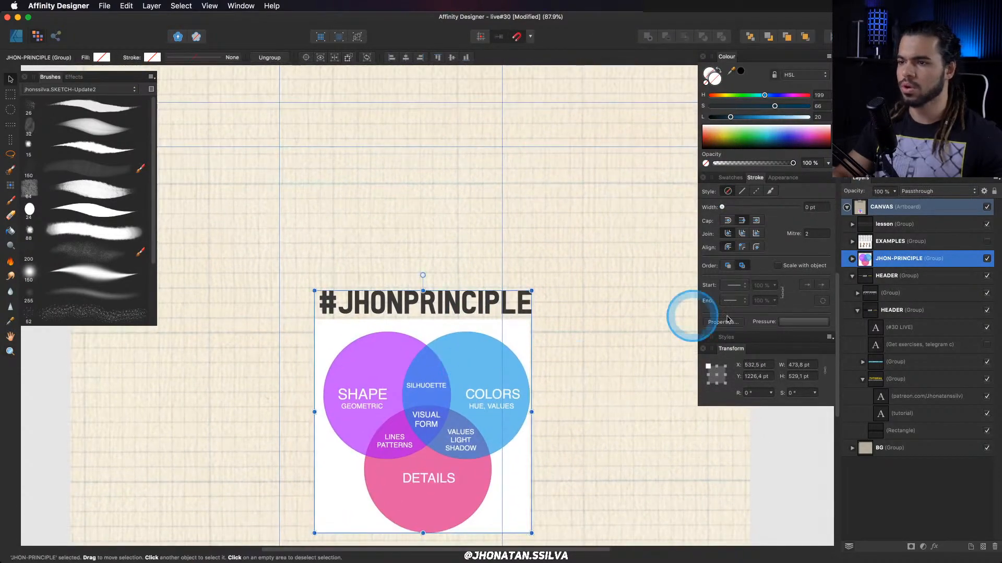
left_click(985, 258)
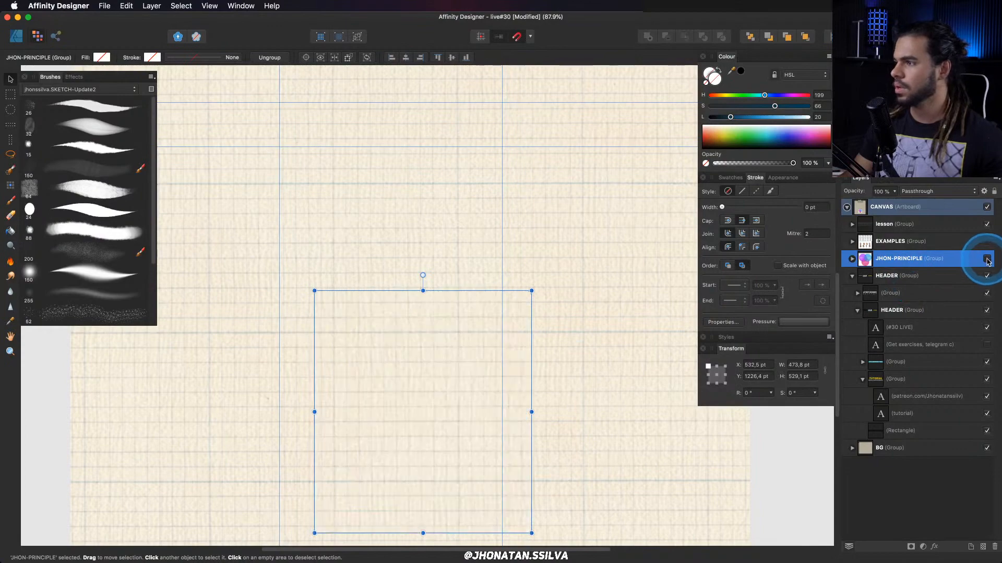
Show the EXAMPLES group and move it down the canvas to about X 457 pt, Y 608 pt.
left_click_drag(592, 261, 555, 397)
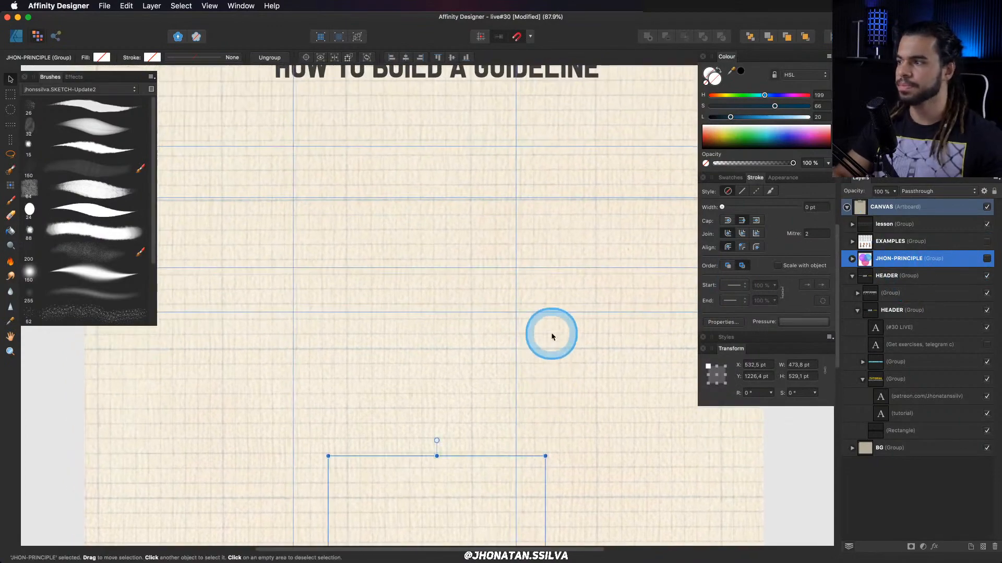
left_click(986, 242)
left_click(502, 256)
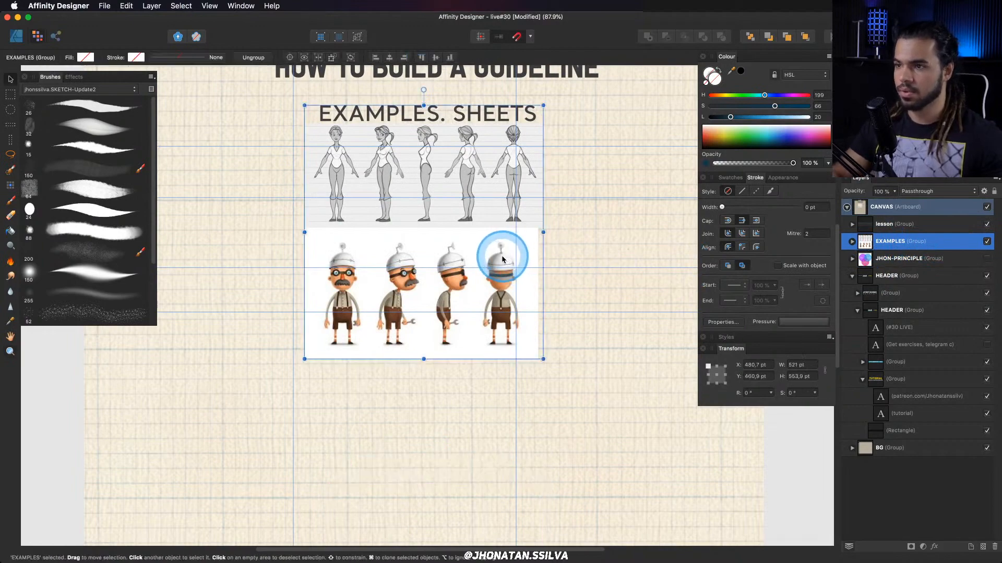
left_click_drag(502, 259, 490, 320)
key("z")
key("super+z")
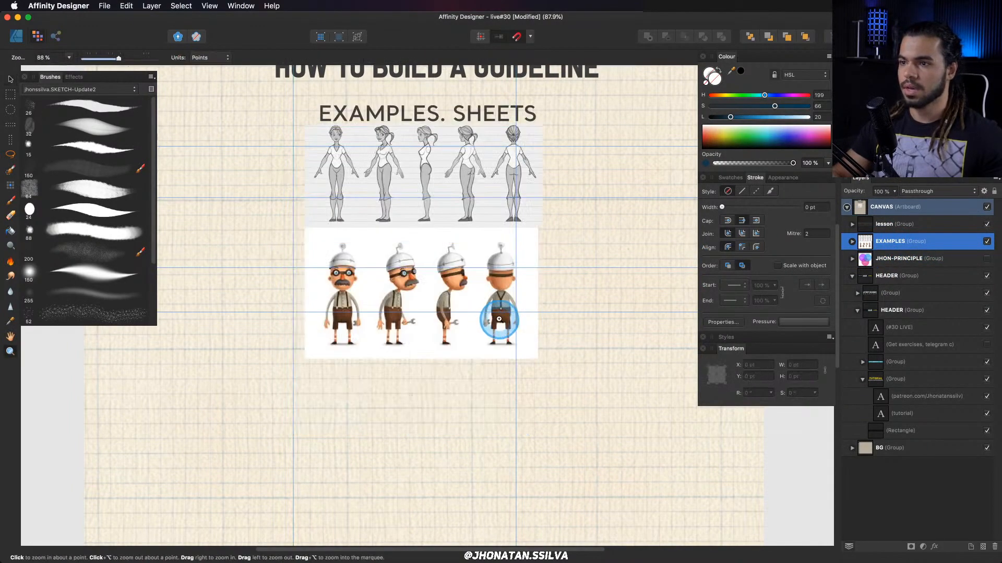
key("v")
left_click_drag(477, 234, 466, 314)
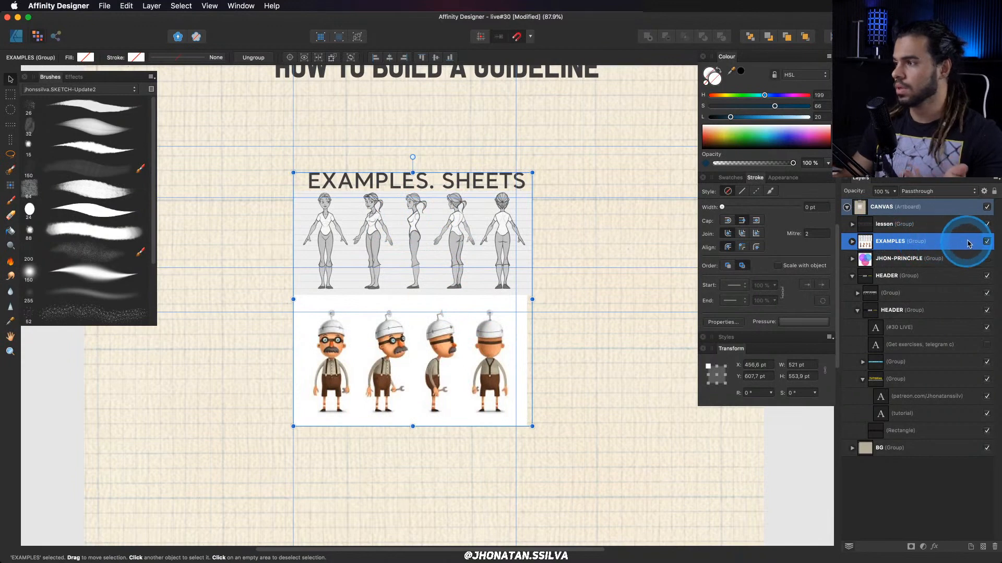
Hide the EXAMPLES group and add a new pixel layer directly above it.
left_click(987, 243)
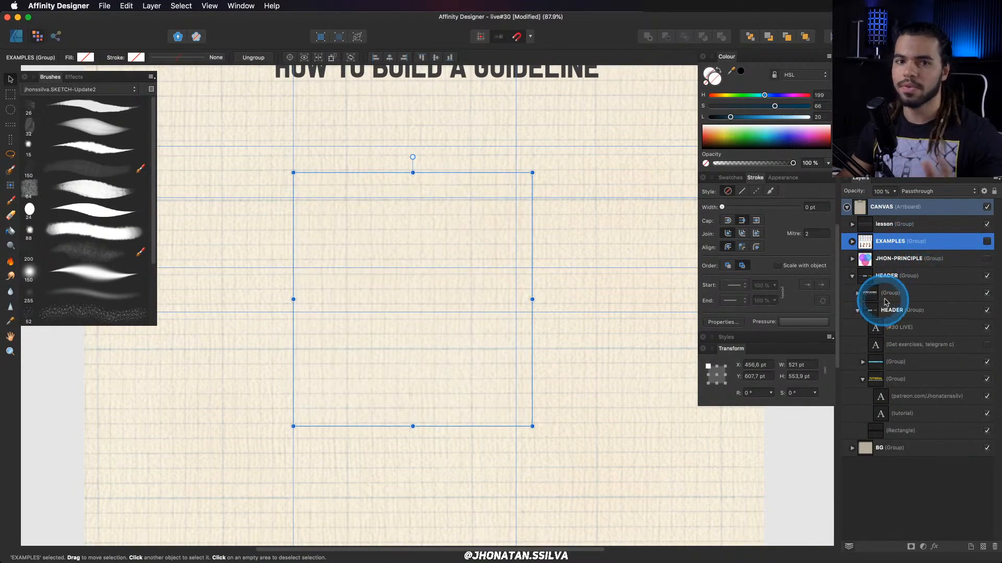
left_click(983, 548)
scroll(436, 261, "up", 2)
scroll(435, 261, "left", 2)
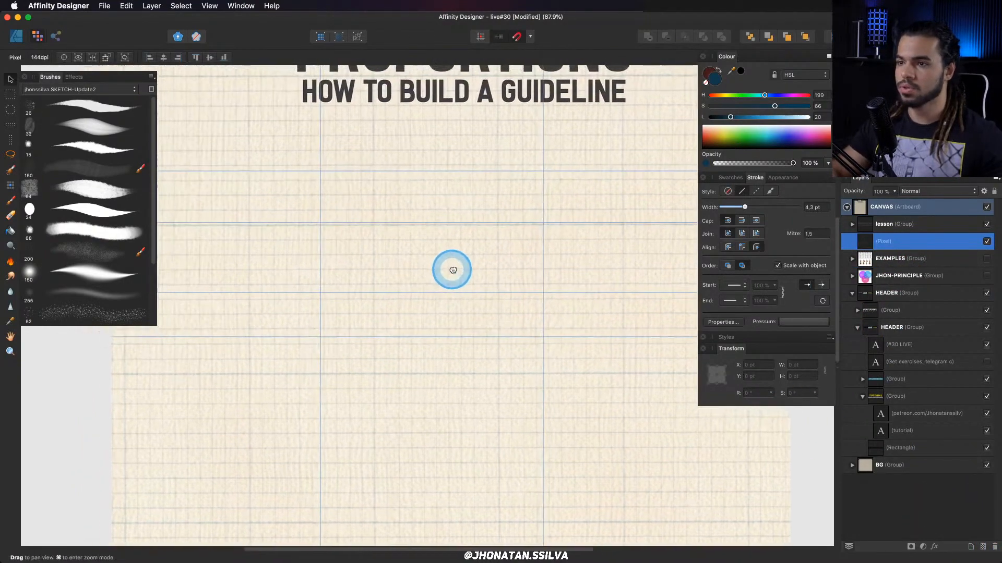
Zoom in on the guides and choose the first size 26 brush of the jhonssilva.SKETCH-Update2 set for painting.
key("z")
left_click(352, 231)
mouse_move(344, 229)
left_mouse_down()
mouse_move(371, 254)
mouse_move(342, 246)
mouse_move(355, 243)
left_mouse_up()
left_click(343, 244)
left_click(123, 107)
scroll(268, 192, "down", 1)
scroll(269, 193, "right", 1)
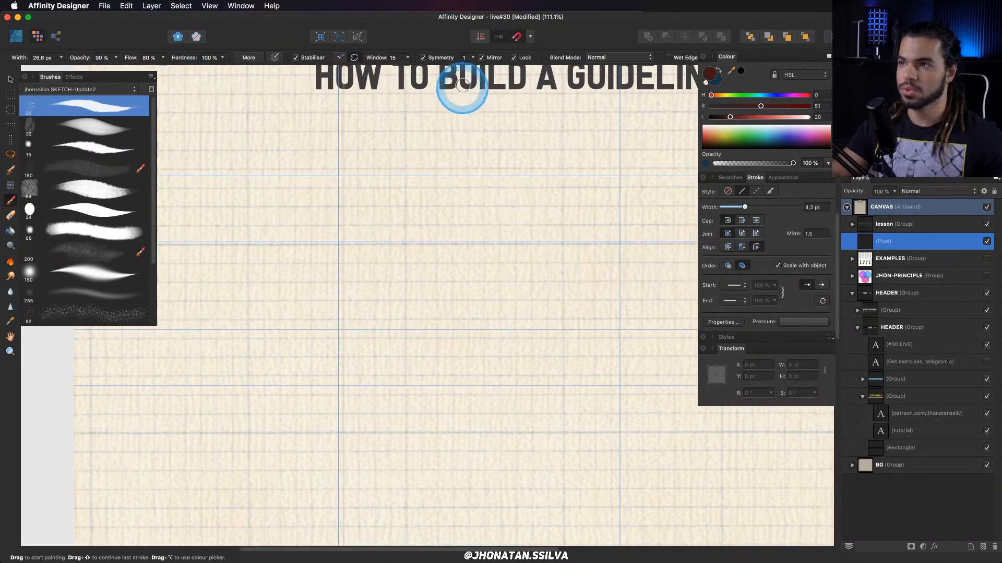
Unlock the brush symmetry axis, align it with the first vertical guide, and lock it again.
scroll(417, 173, "down", 1)
scroll(418, 174, "left", 1)
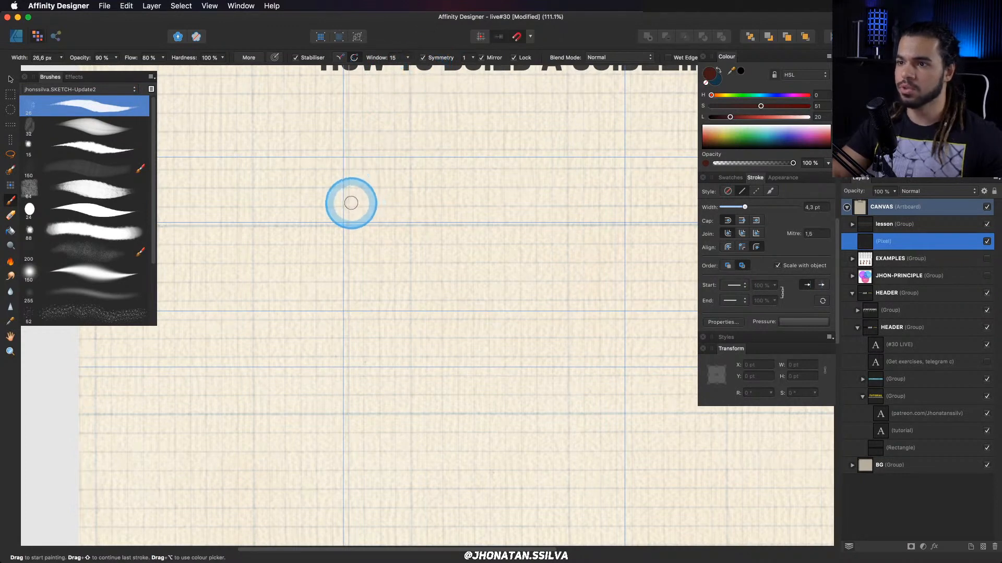
left_click(514, 57)
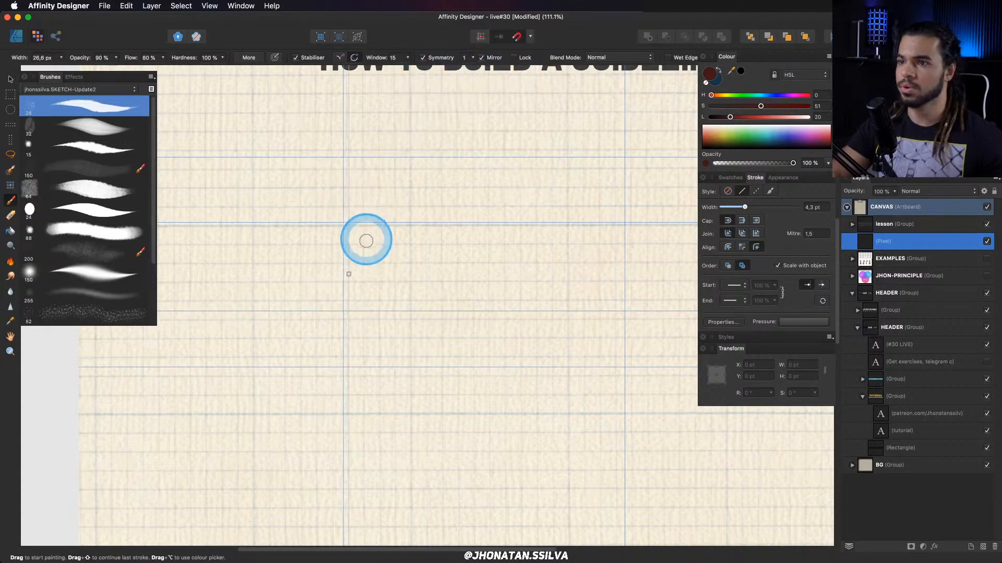
mouse_move(349, 273)
left_mouse_down()
mouse_move(369, 268)
mouse_move(346, 278)
left_mouse_up()
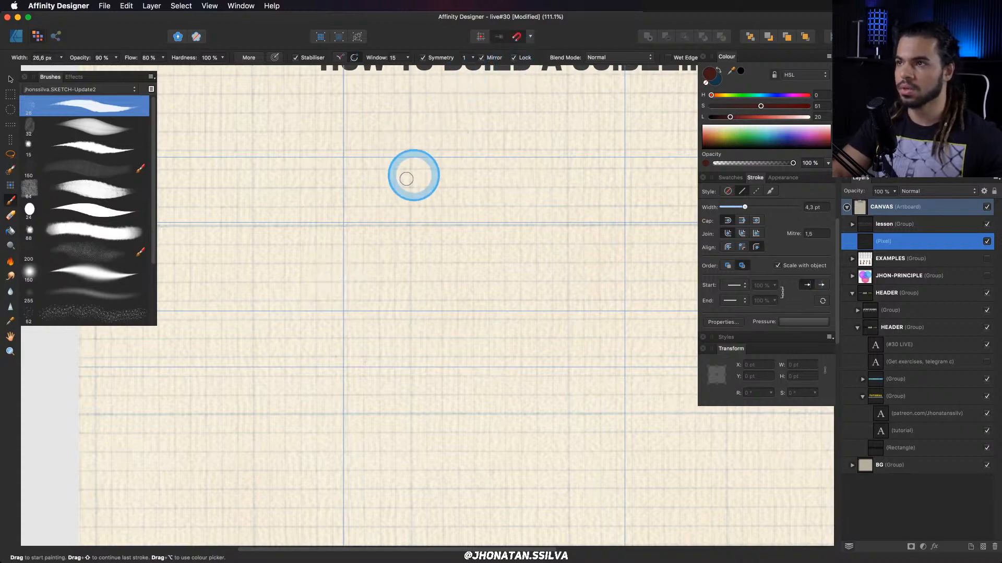
Paint a mirrored egg-shaped head outline around the first vertical guide, between the top two horizontal guides.
mouse_move(347, 159)
left_mouse_down()
mouse_move(384, 189)
mouse_move(388, 218)
left_mouse_up()
key("z")
key("b")
left_click_drag(387, 222, 382, 251)
left_click_drag(387, 229, 382, 246)
key("z")
left_click_drag(375, 235, 407, 210)
key("b")
mouse_move(378, 256)
left_mouse_down()
mouse_move(399, 237)
mouse_move(400, 201)
left_mouse_up()
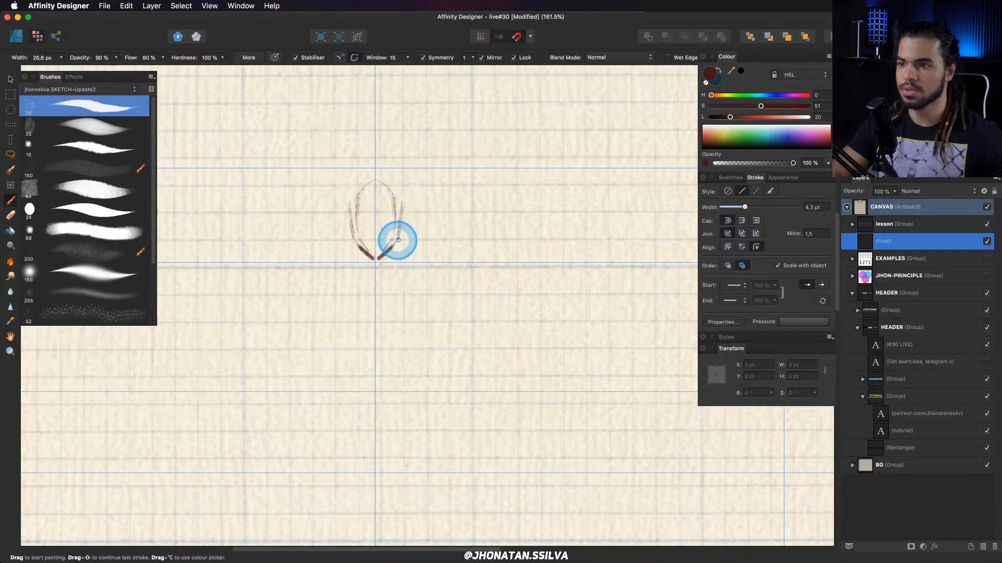
Paint a round cranium over the upper part of the head sketch and reinforce the lines running to the chin.
mouse_move(398, 239)
left_mouse_down()
mouse_move(398, 187)
mouse_move(385, 182)
mouse_move(379, 188)
mouse_move(421, 201)
mouse_move(307, 248)
left_mouse_up()
key("z")
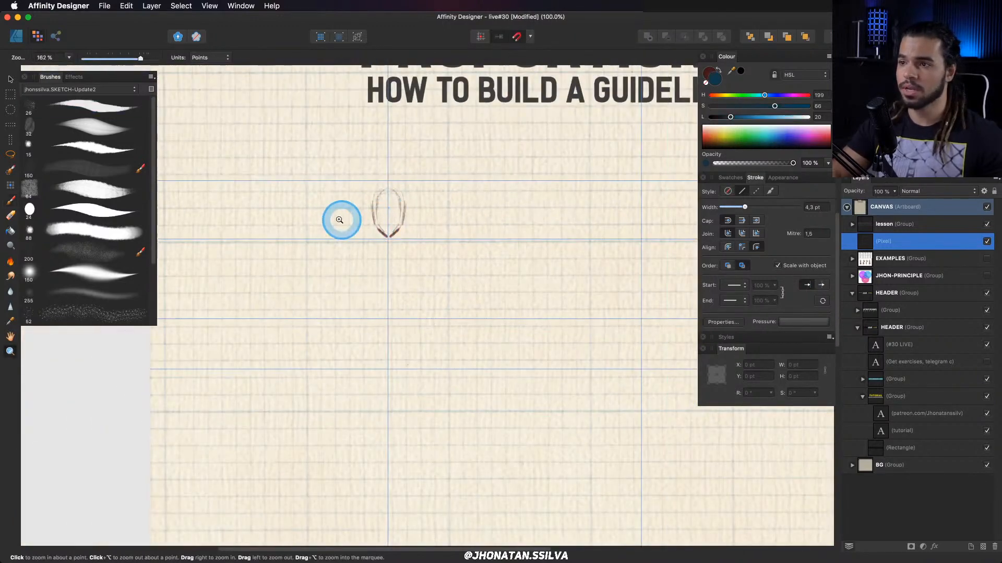
mouse_move(394, 222)
left_mouse_down()
mouse_move(369, 233)
mouse_move(343, 217)
left_mouse_up()
key("space")
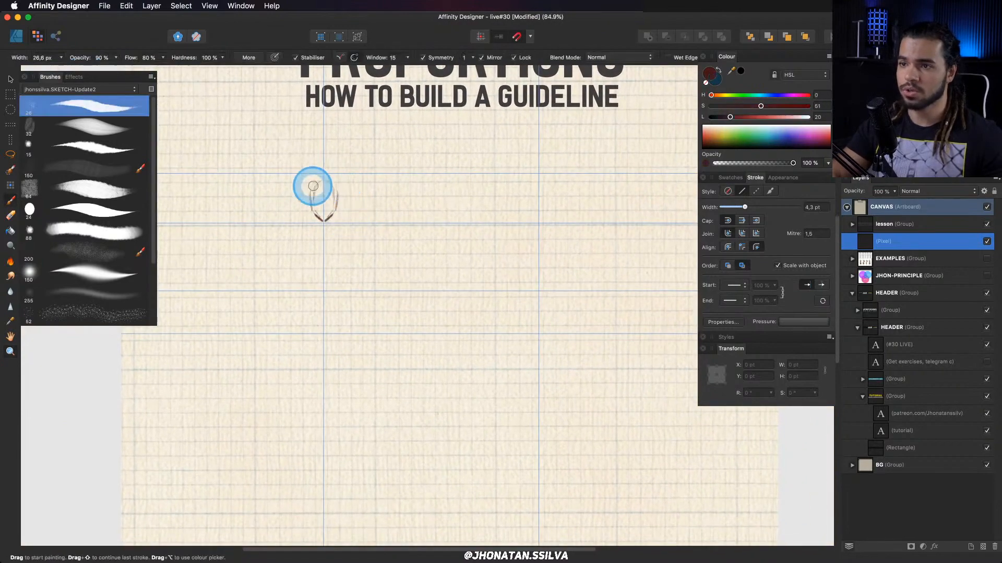
scroll(315, 180, "up", 1)
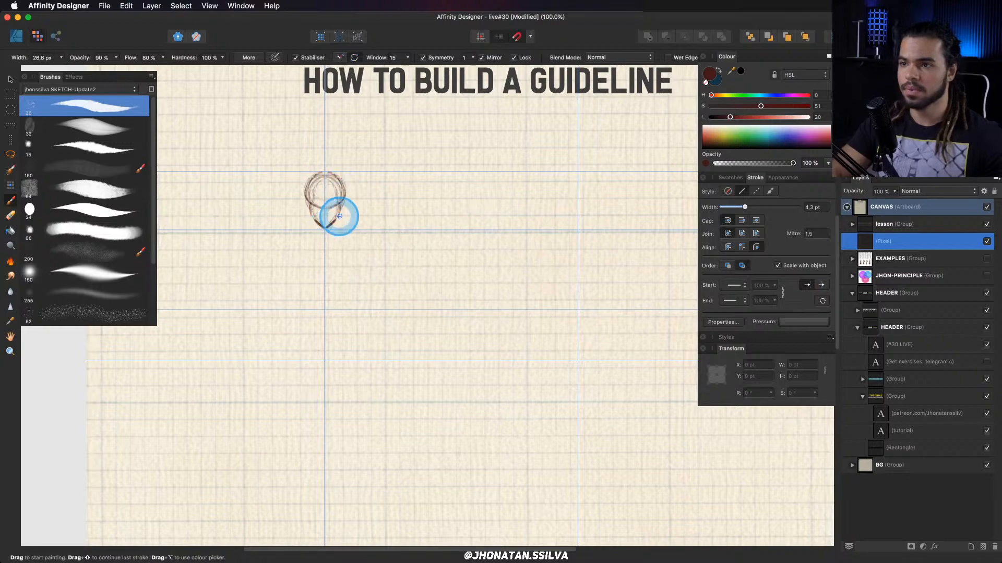
scroll(340, 216, "up", 1)
left_click_drag(339, 228, 343, 200)
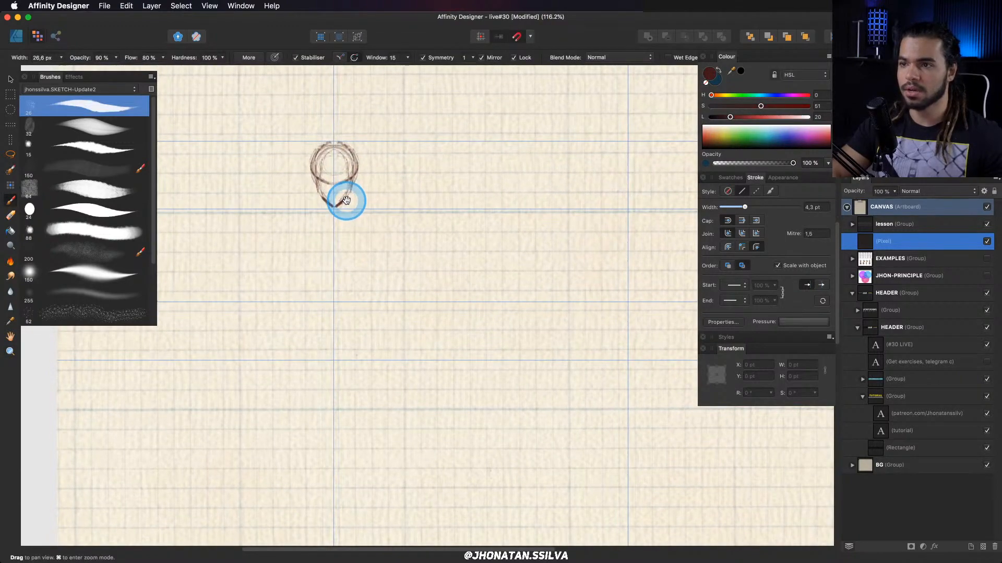
key("z")
key("b")
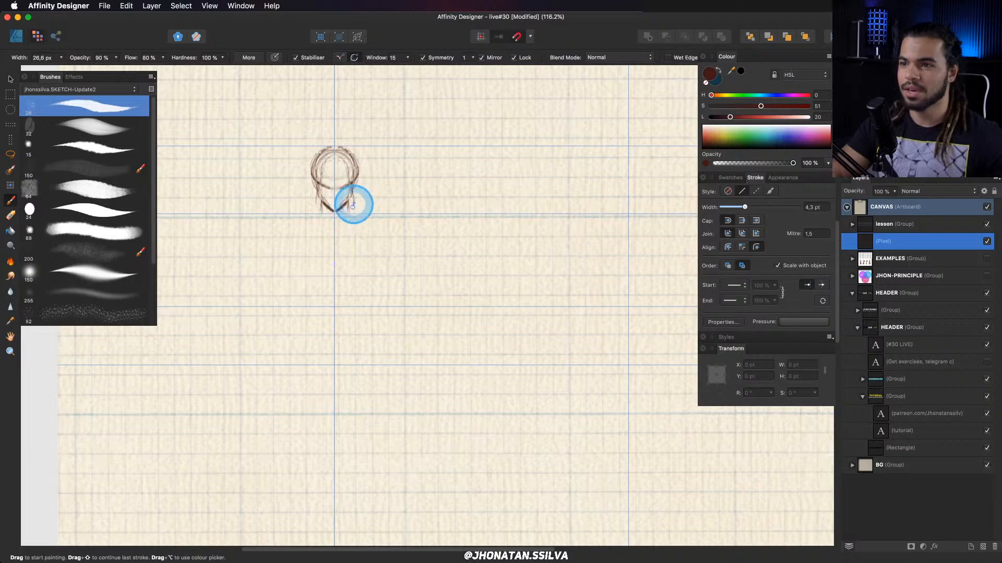
Erase the pointed chin and paint rounder, mirrored jaw lines down to the second horizontal guide.
scroll(353, 206, "up", 2)
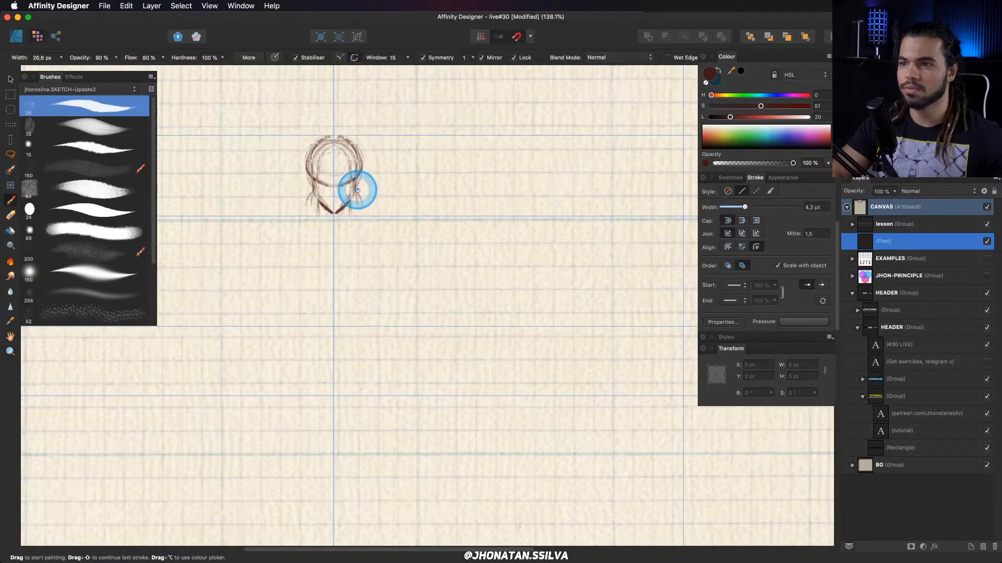
key("e")
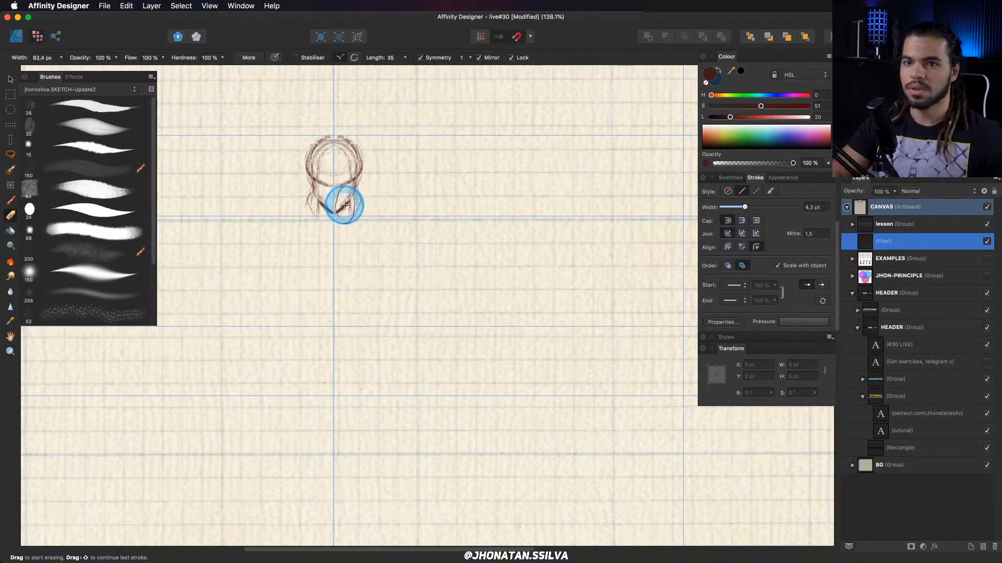
key("b")
left_click_drag(353, 187, 359, 198)
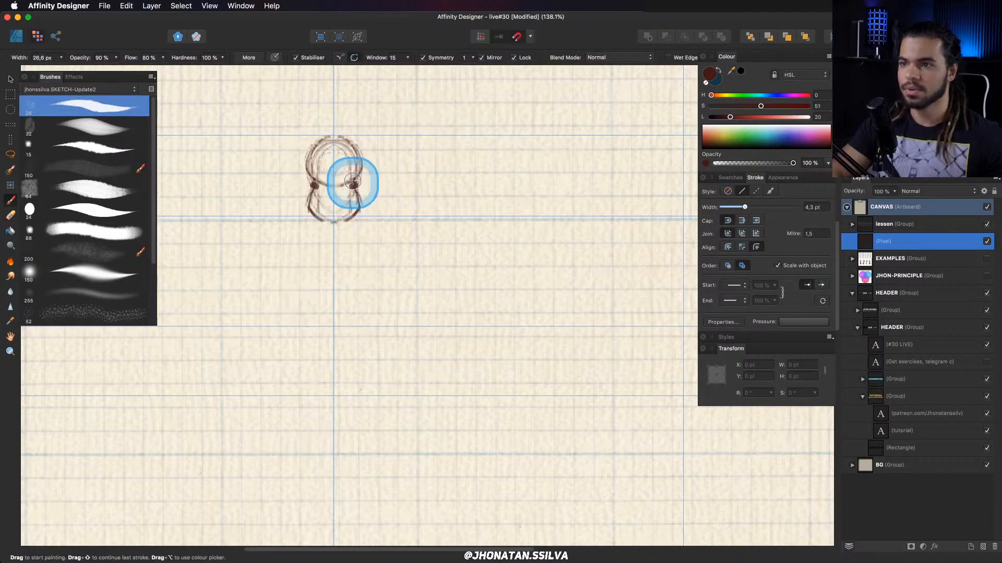
left_click_drag(353, 157, 336, 148)
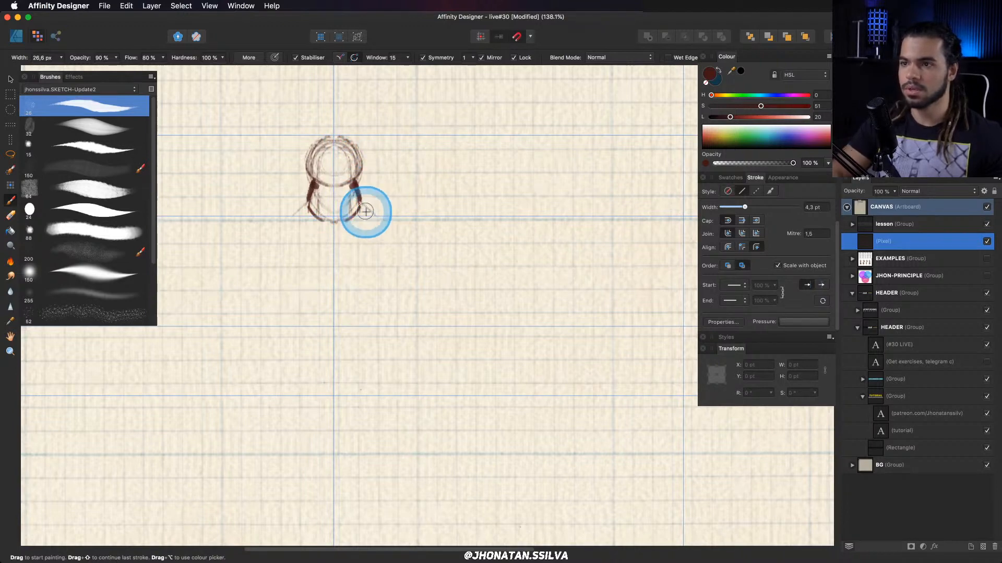
Paint mirrored shoulders sloping from the jaw and outer arm lines running down to the third horizontal guide.
left_click_drag(369, 211, 405, 246)
key("e")
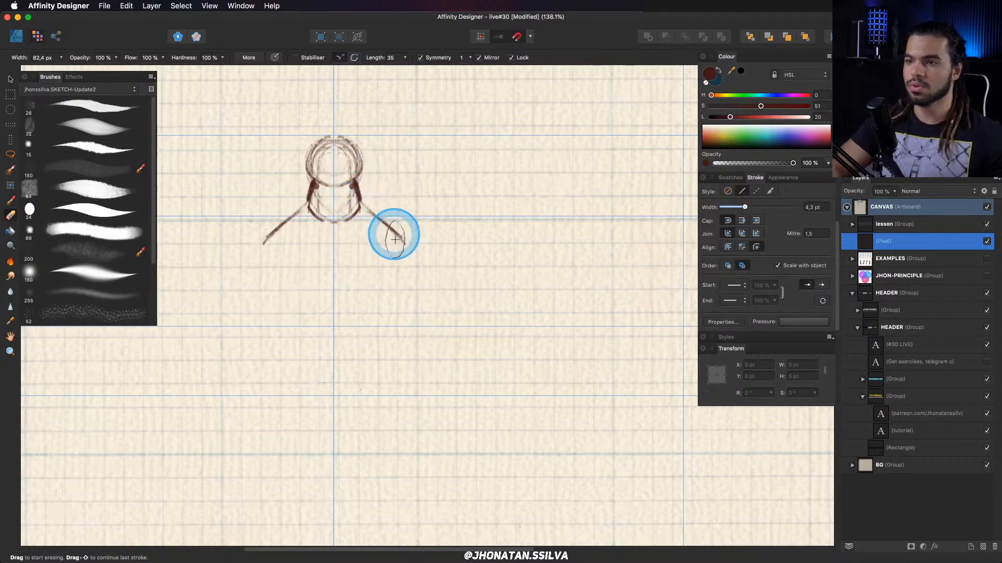
key("b")
left_click_drag(406, 246, 412, 285)
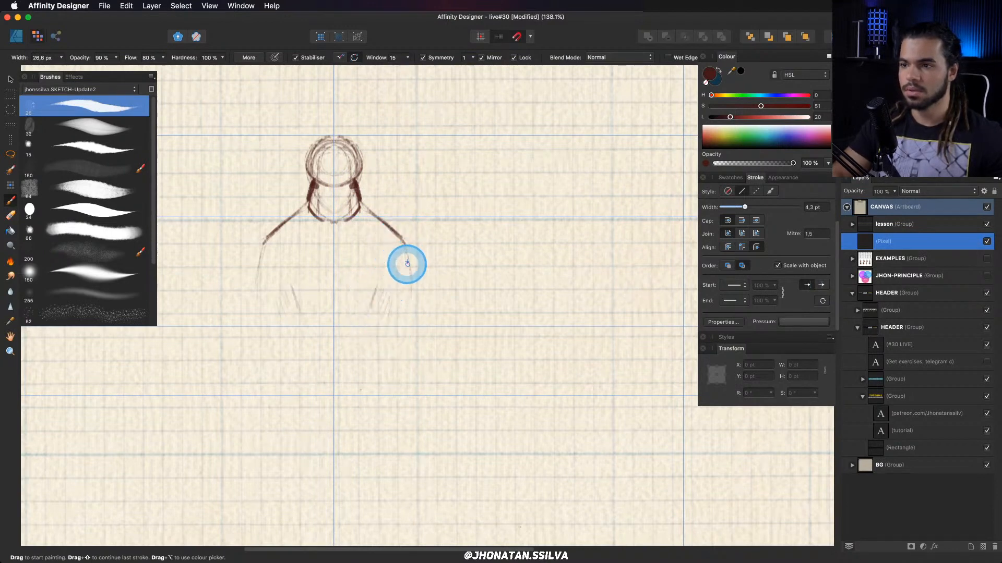
mouse_move(401, 255)
left_mouse_down()
mouse_move(398, 320)
mouse_move(402, 245)
mouse_move(405, 315)
mouse_move(399, 255)
mouse_move(410, 306)
left_mouse_up()
left_click_drag(400, 253, 411, 327)
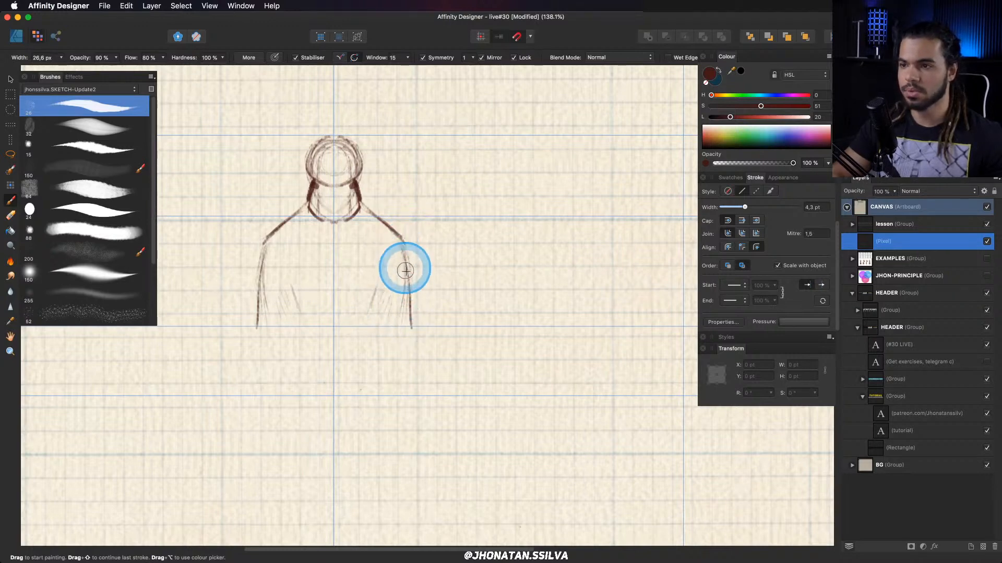
Paint mirrored tapering legs from the third horizontal guide down to small feet at the fourth guide.
scroll(405, 269, "down", 3)
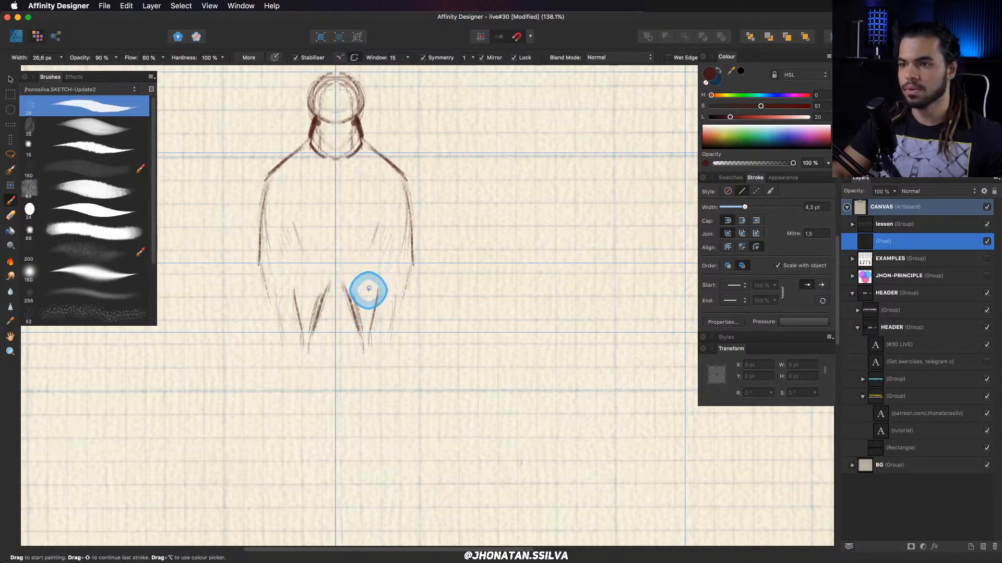
scroll(365, 271, "up", 2)
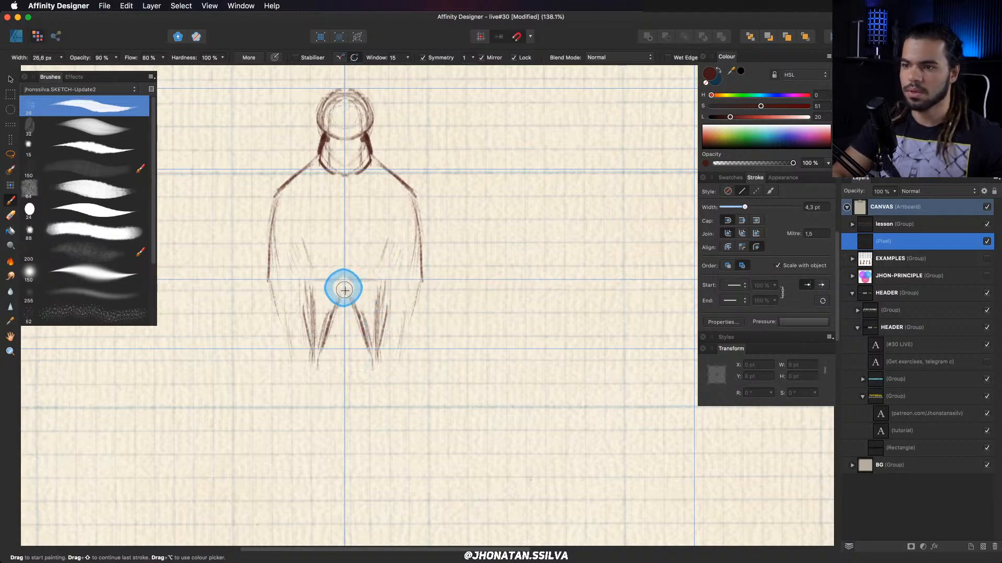
left_click_drag(380, 288, 375, 346)
left_click_drag(379, 306, 373, 360)
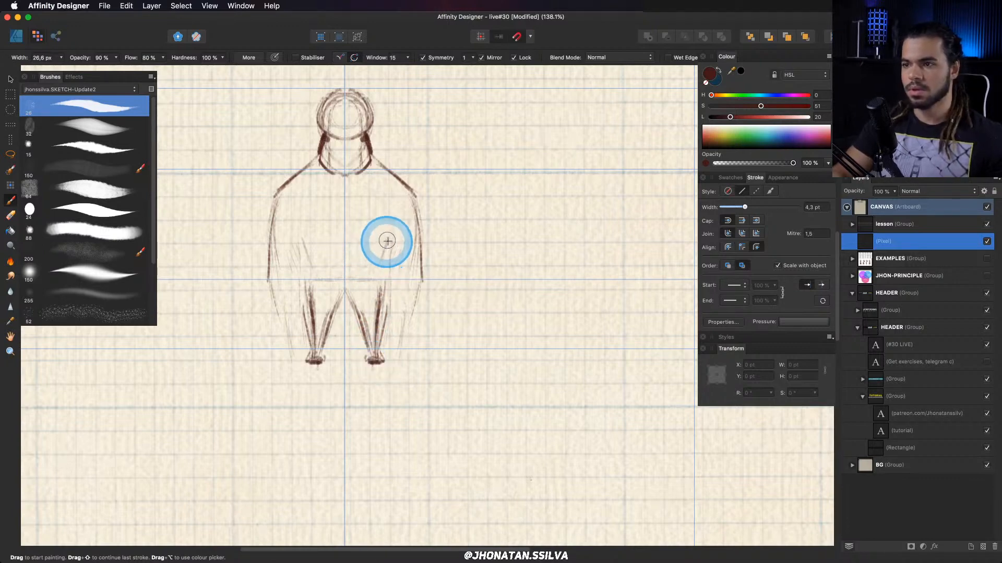
Paint the mirrored inner arm lines and hands, and reinforce the outer contours of both arms.
left_click_drag(387, 241, 377, 272)
mouse_move(385, 224)
left_mouse_down()
mouse_move(380, 248)
mouse_move(383, 214)
mouse_move(389, 243)
mouse_move(387, 224)
mouse_move(412, 200)
mouse_move(420, 242)
mouse_move(416, 216)
left_mouse_up()
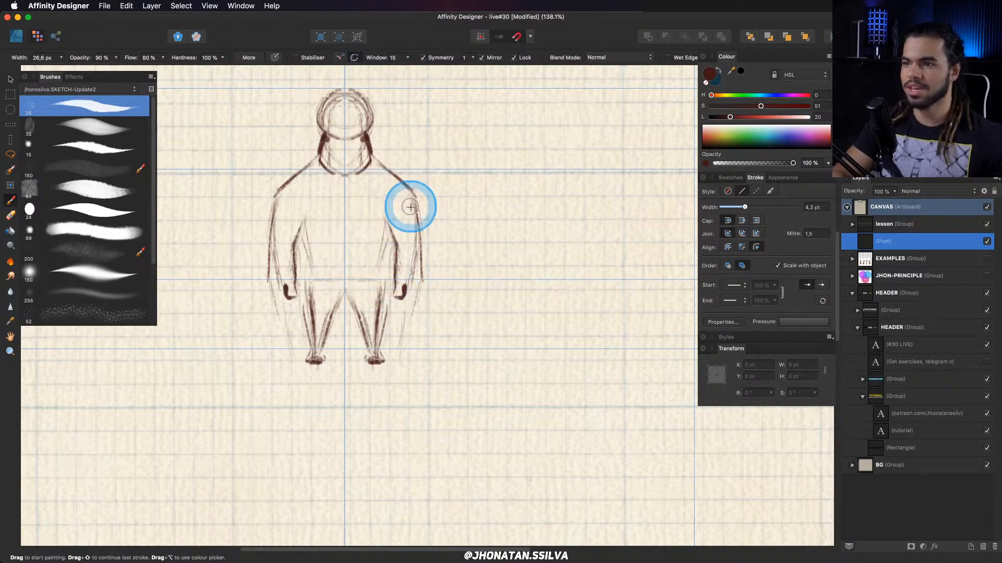
left_click_drag(409, 195, 416, 262)
key("super+z")
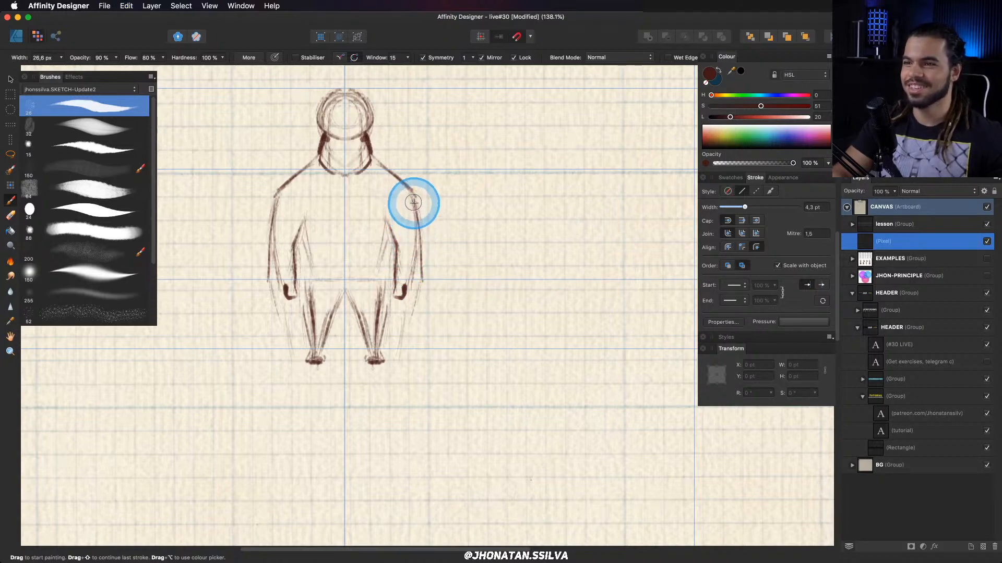
left_click_drag(413, 203, 412, 245)
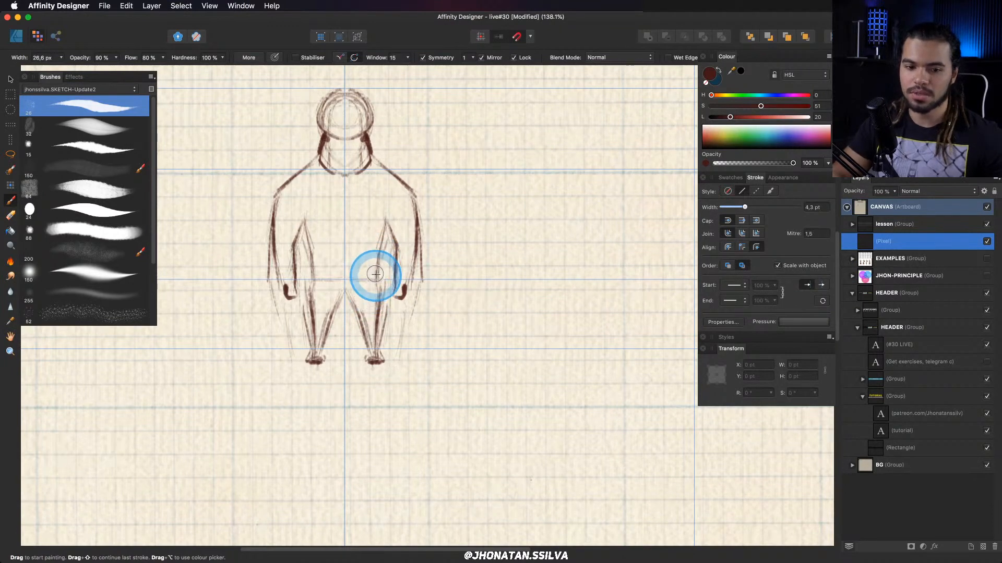
Define the crotch, clean up the leg edges with the eraser, and darken the mirrored torso sides beneath the armpits.
scroll(375, 273, "up", 2)
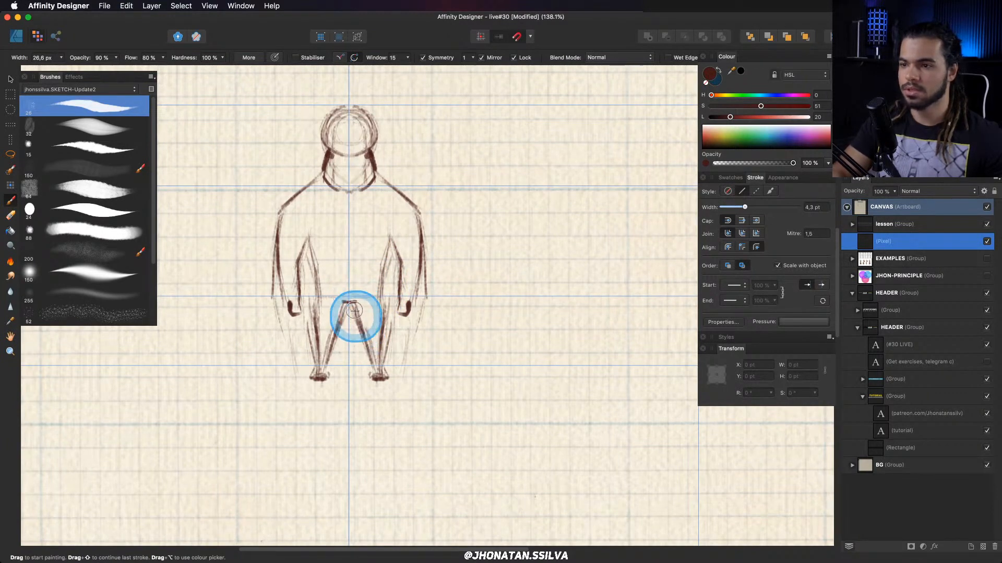
key("e")
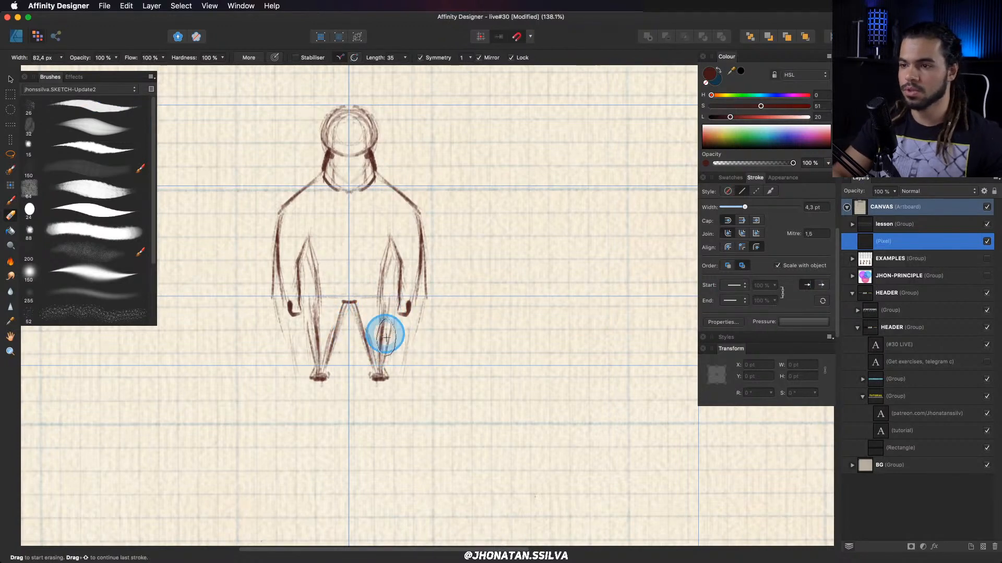
key("b")
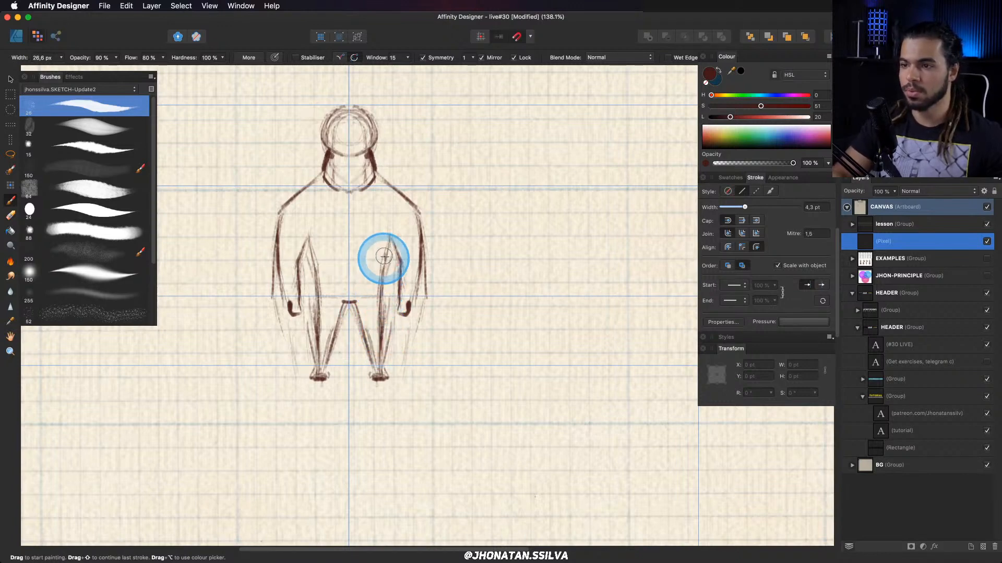
mouse_move(389, 252)
left_mouse_down()
mouse_move(383, 275)
mouse_move(383, 266)
left_mouse_up()
left_click_drag(391, 242, 381, 281)
left_click_drag(387, 258, 381, 290)
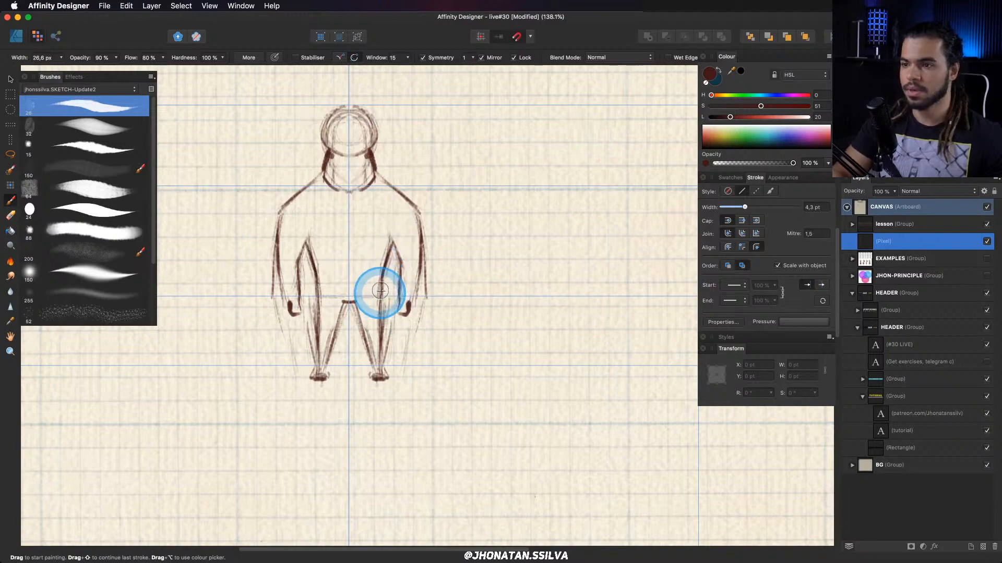
Erase the rounded cranium and repaint the head with a flat top and a closed, reinforced chin.
key("super+space")
mouse_move(415, 261)
left_mouse_down()
mouse_move(364, 290)
mouse_move(371, 195)
mouse_move(374, 204)
mouse_move(366, 185)
mouse_move(381, 166)
mouse_move(385, 183)
mouse_move(351, 141)
left_mouse_up()
key("e")
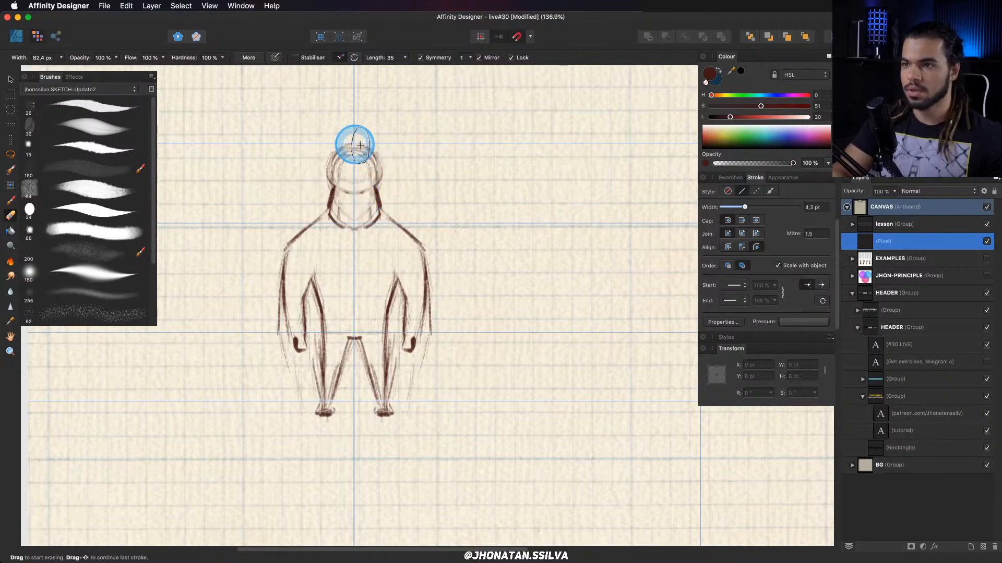
key("b")
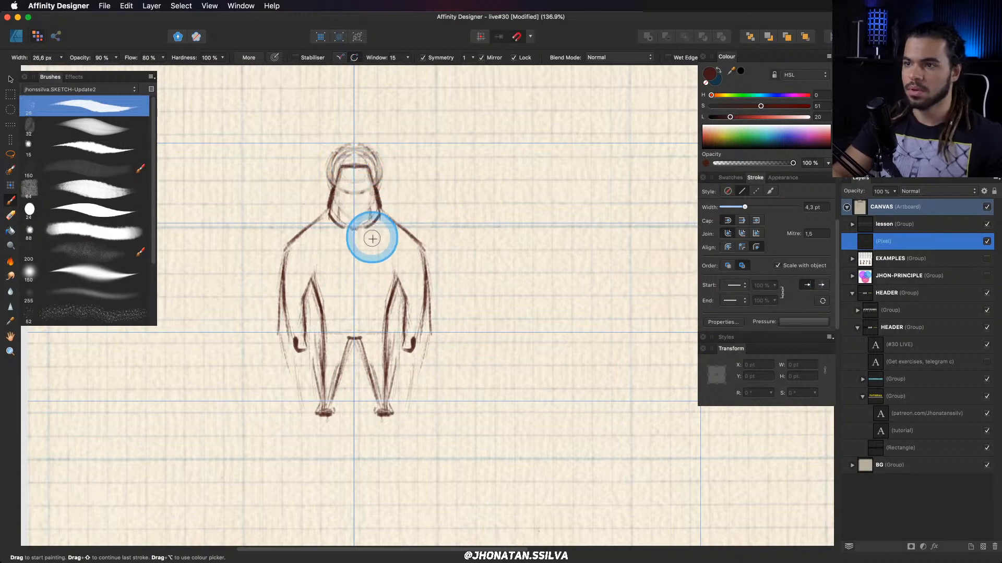
left_click_drag(360, 224, 373, 218)
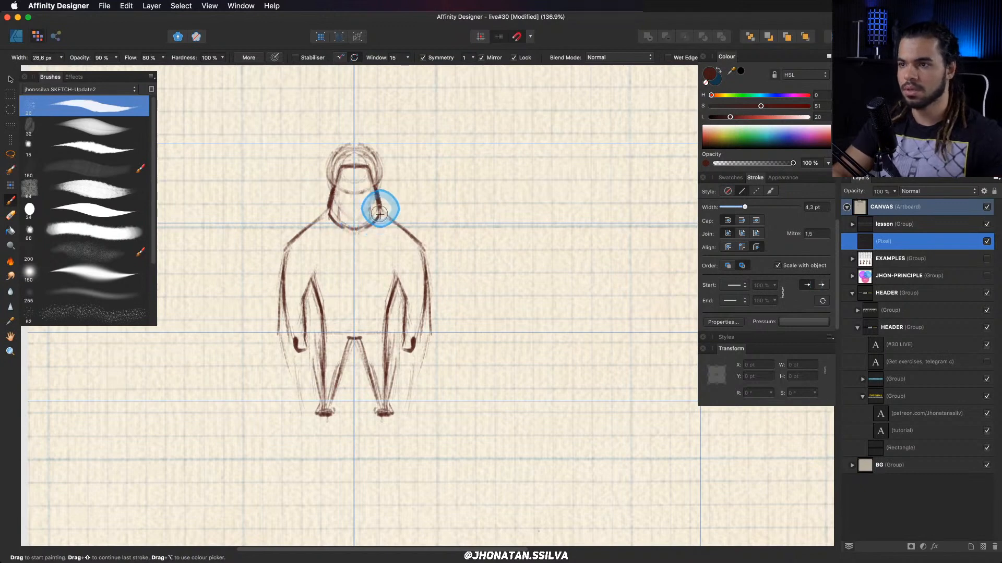
key("e")
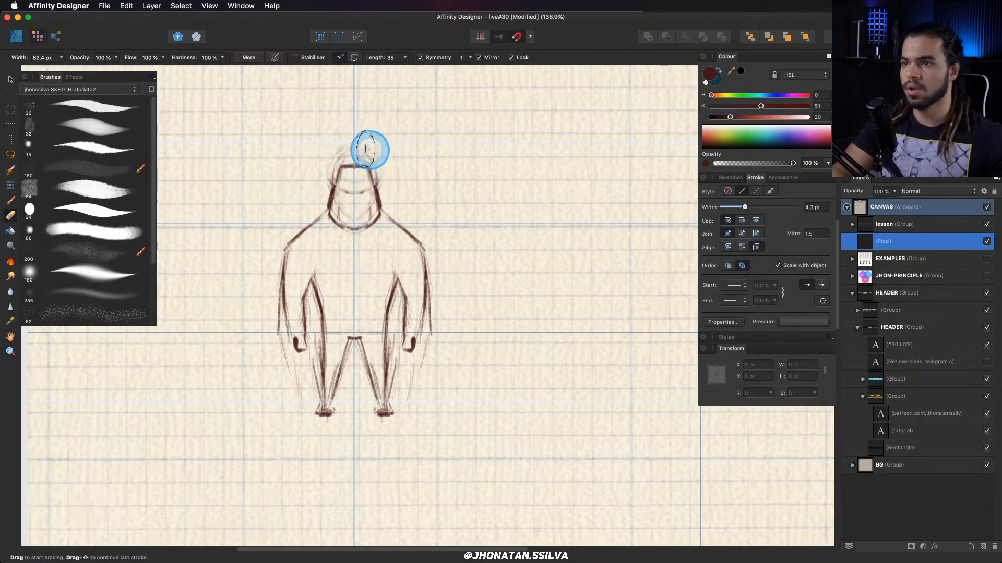
Paint mirrored curved horns on the head, a V-shaped brow line and a small nose on the face.
key("b")
scroll(378, 170, "up", 3)
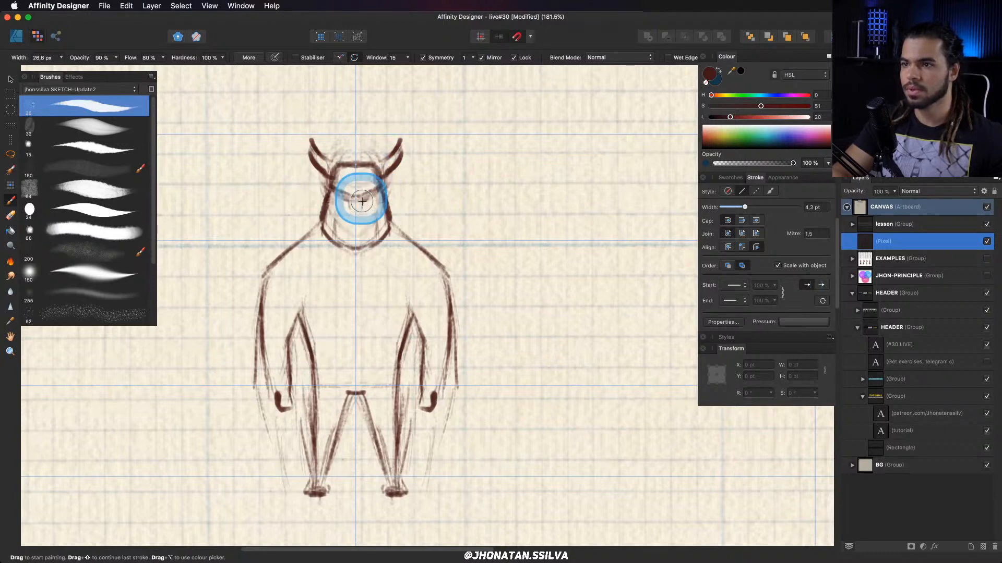
scroll(362, 201, "up", 3)
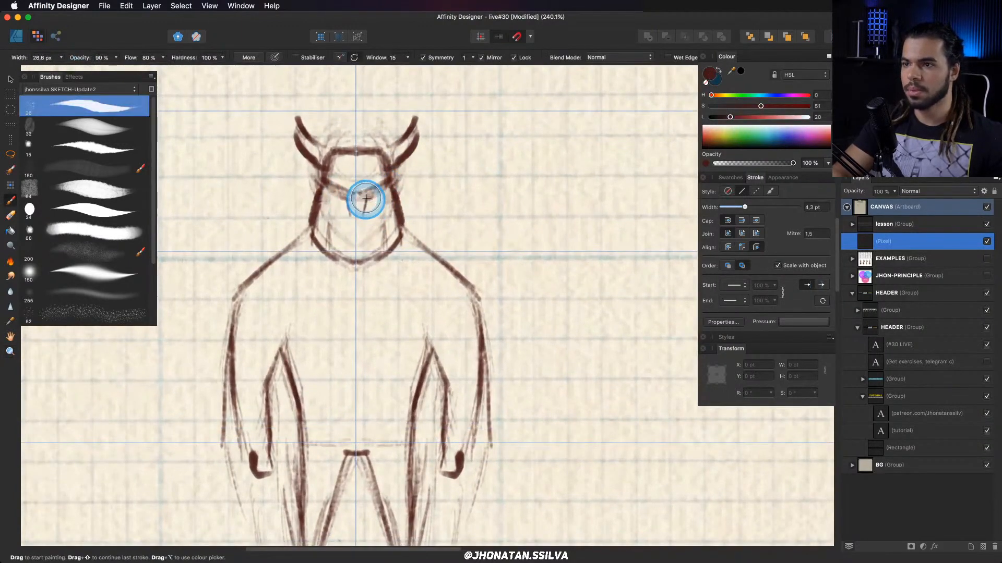
scroll(360, 211, "up", 2)
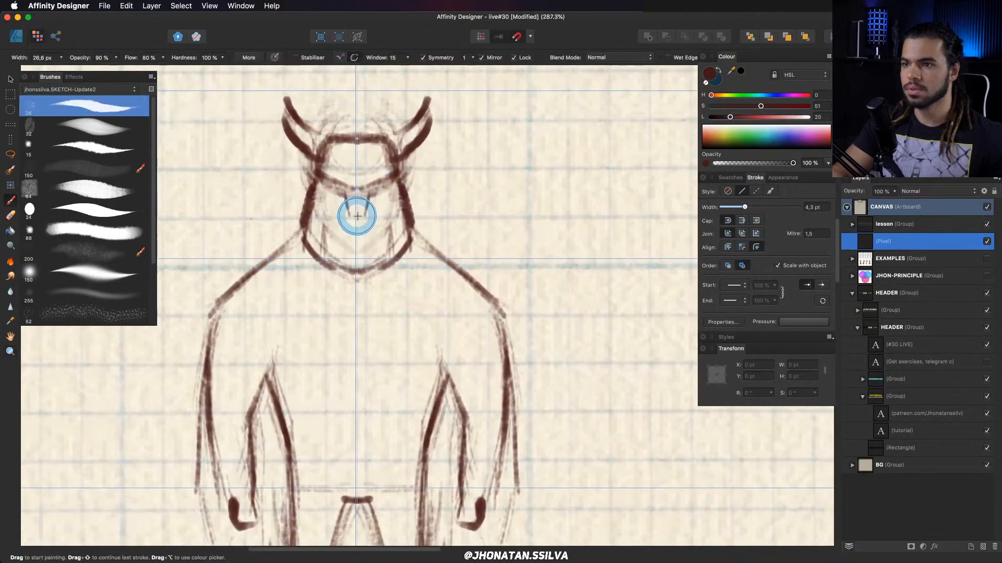
Examine the whole horned figure and its proportions against the horizontal guides.
key("z")
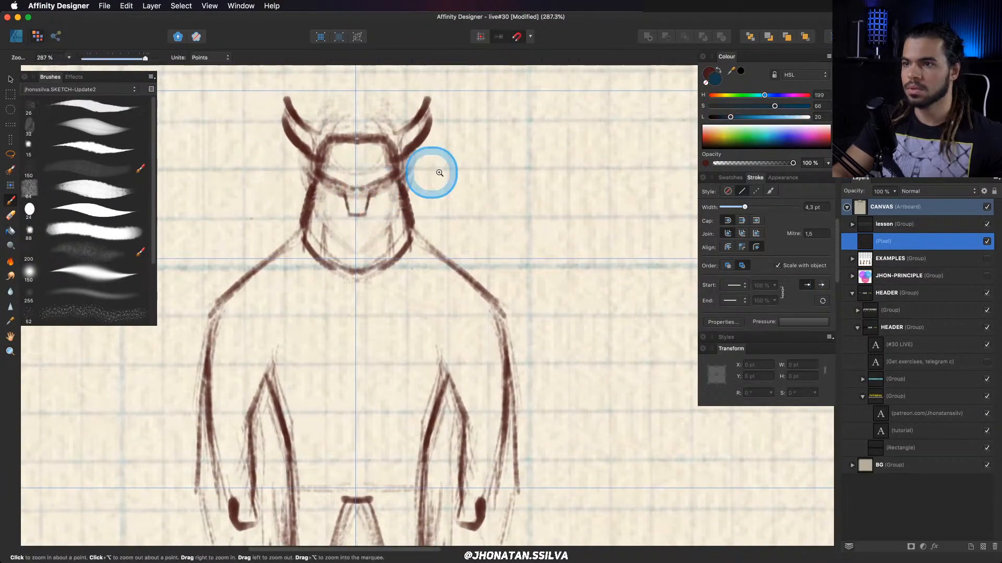
left_click_drag(444, 203, 257, 299)
left_click_drag(371, 225, 348, 223)
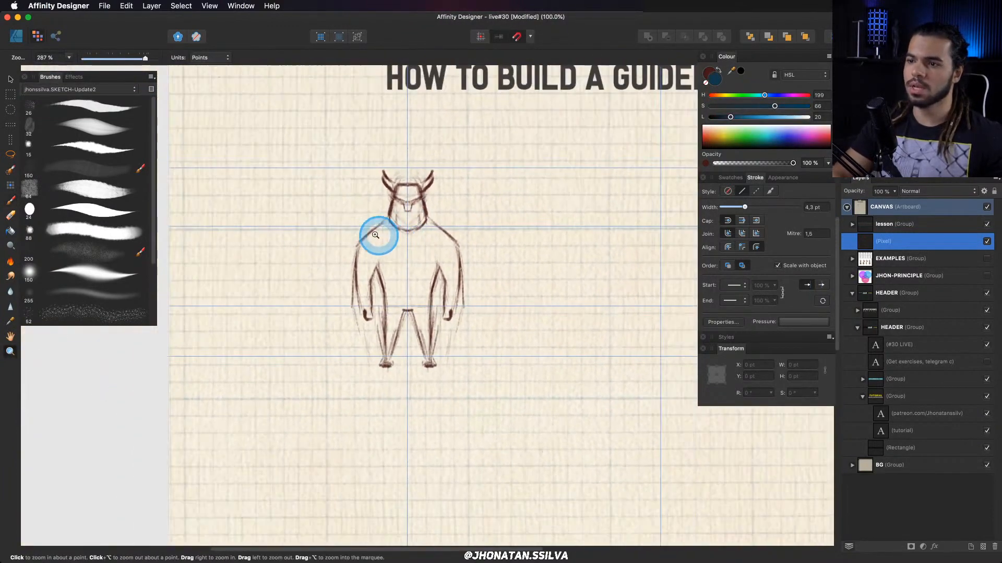
left_click_drag(425, 245, 347, 235)
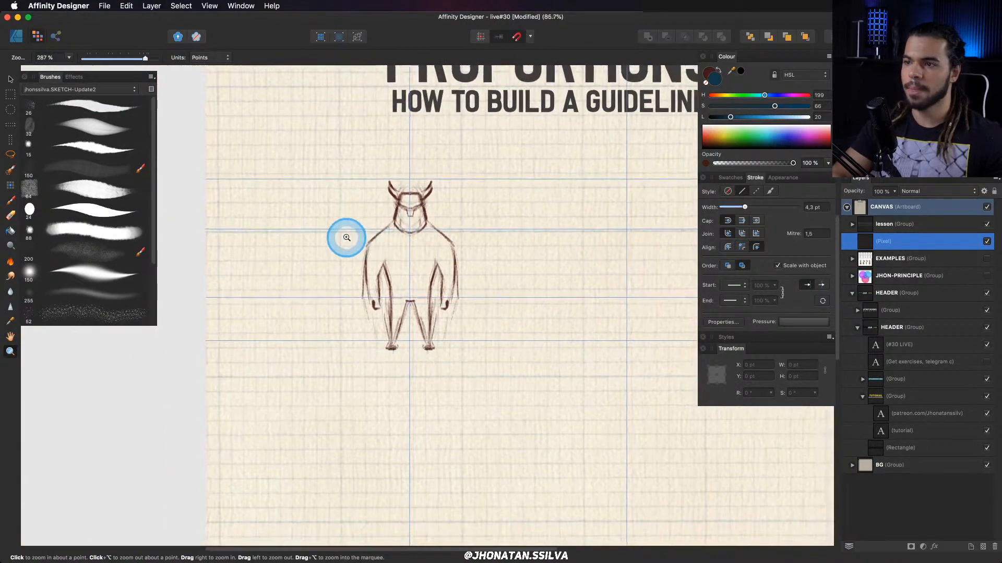
left_click_drag(443, 237, 323, 239)
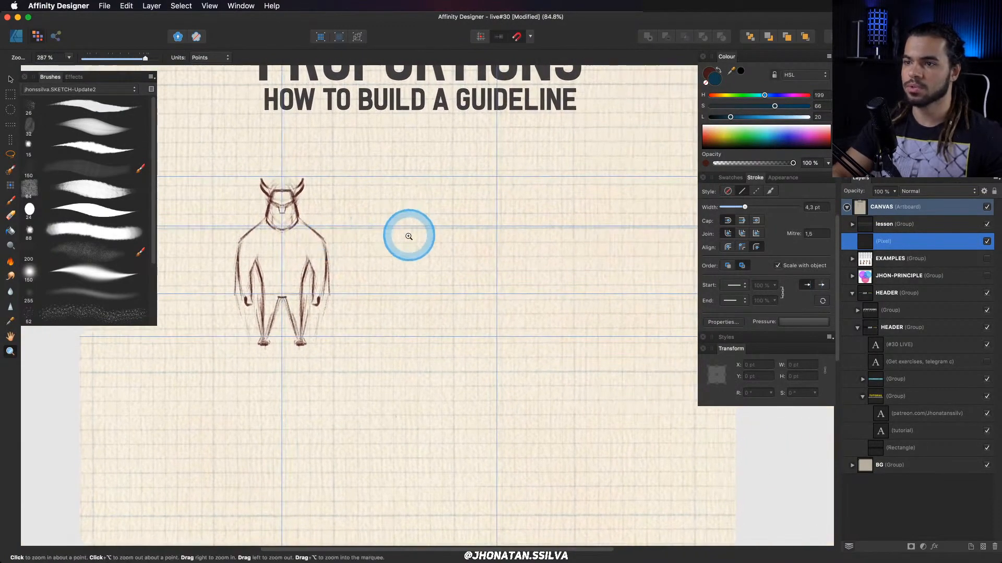
key("b")
left_click_drag(412, 253, 383, 256)
key("z")
left_click_drag(298, 248, 334, 243)
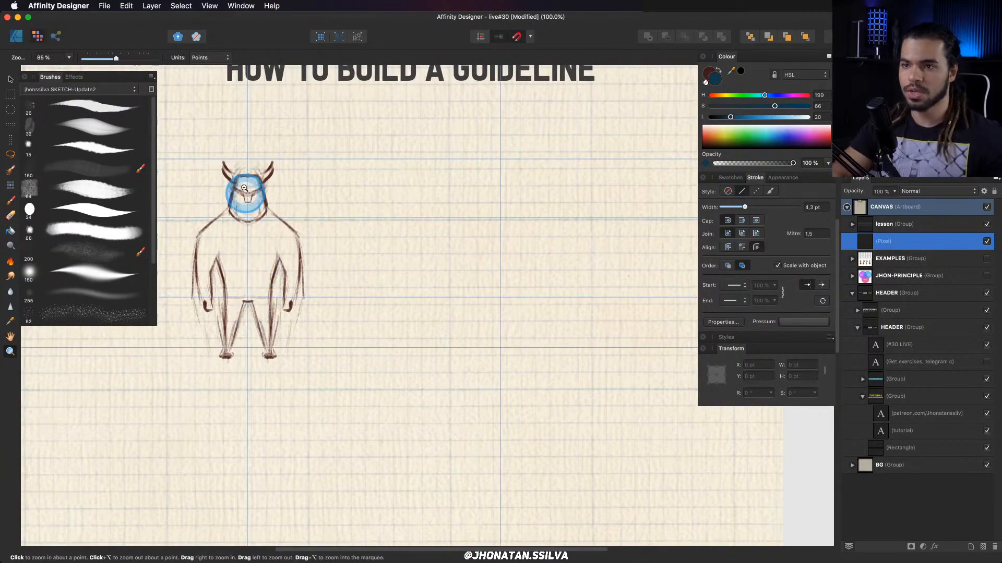
With the Guides Manager open, move the four horizontal guides to 579,6 pt, 671,1 pt, 823,1 pt and 932,5 pt.
left_click(212, 10)
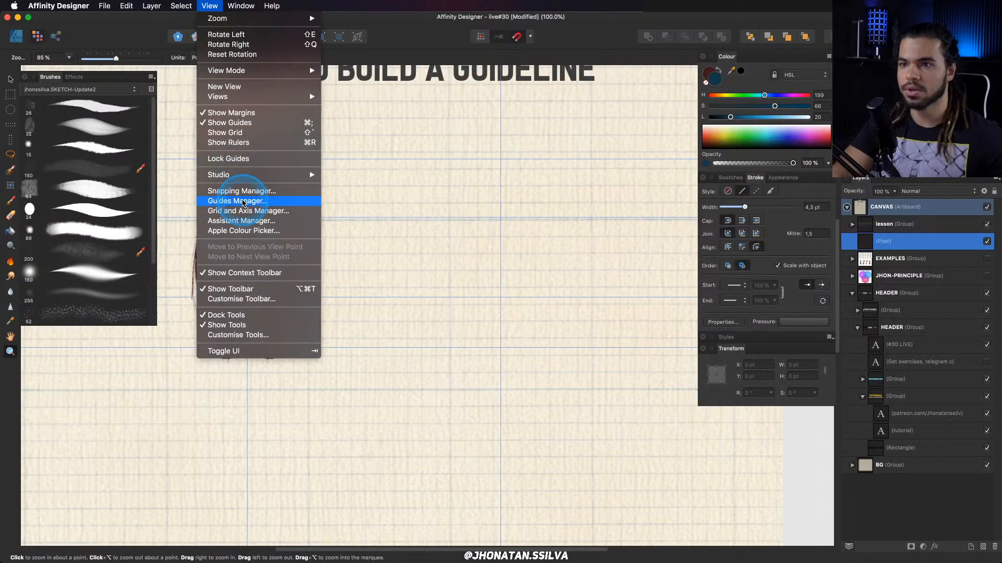
left_click(248, 205)
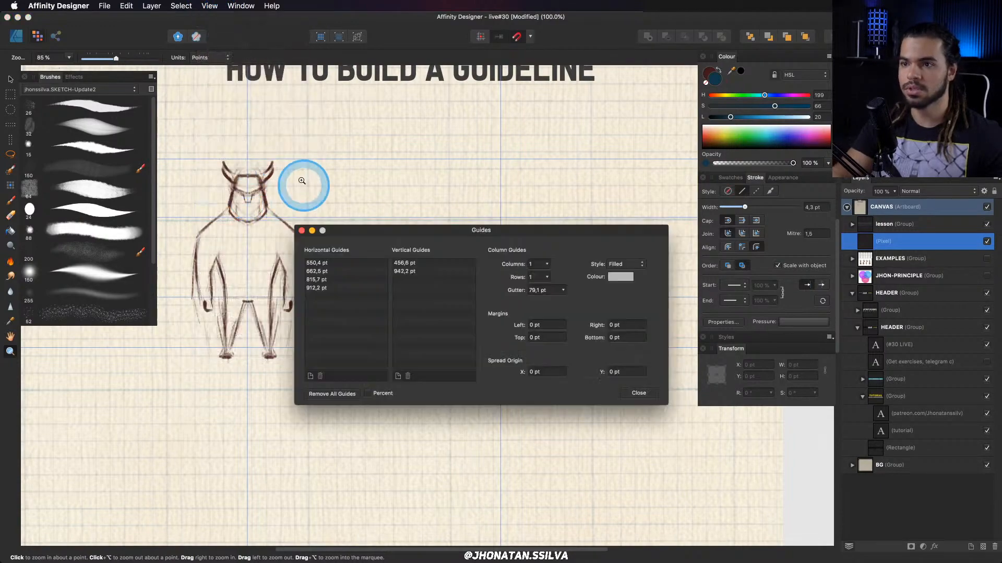
left_click_drag(362, 230, 391, 306)
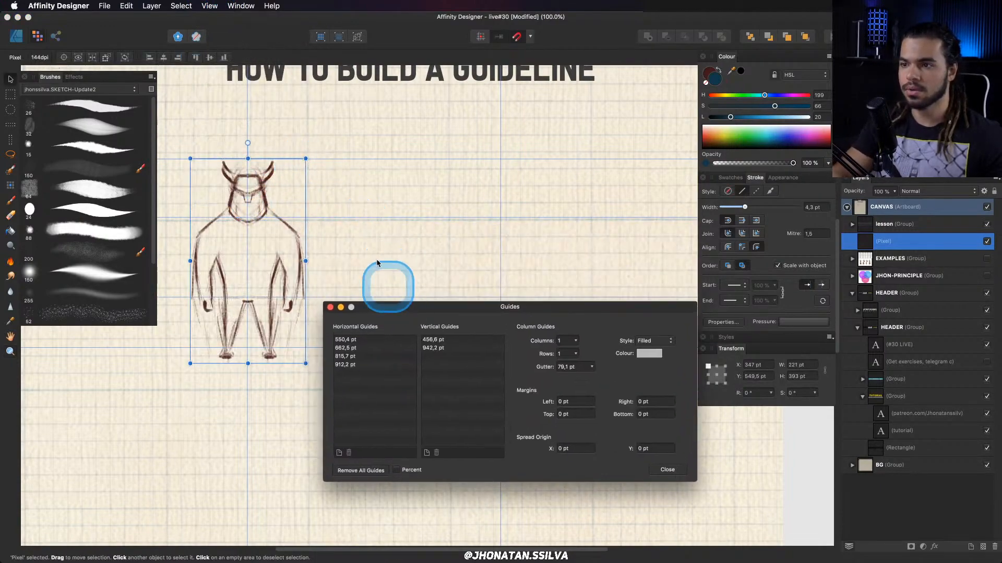
left_click(359, 159)
left_click_drag(358, 160, 357, 174)
left_click_drag(359, 218, 365, 259)
scroll(360, 232, "down", 5)
scroll(351, 235, "down", 5)
scroll(360, 255, "up", 5)
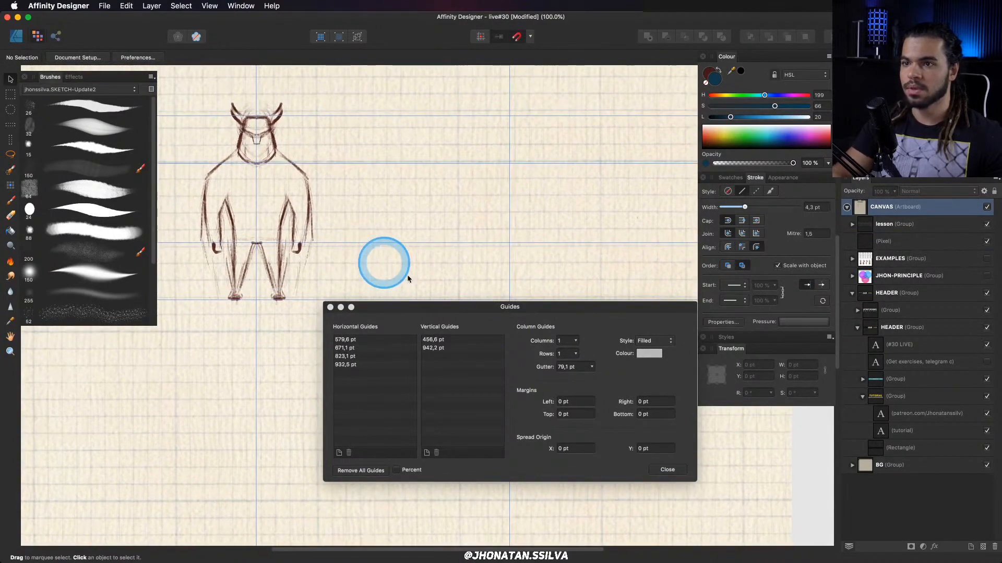
left_click(663, 472)
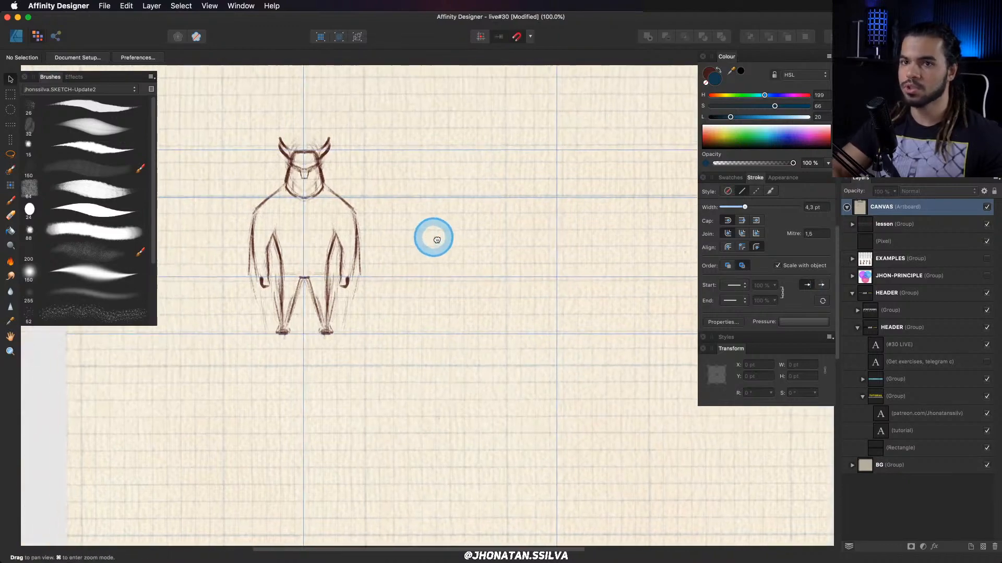
Switch to the Designer Persona and draw a rectangle about 85 pt wide beside the figure's legs, between the third and fourth horizontal guides.
scroll(431, 237, "up", 3)
scroll(431, 236, "left", 4)
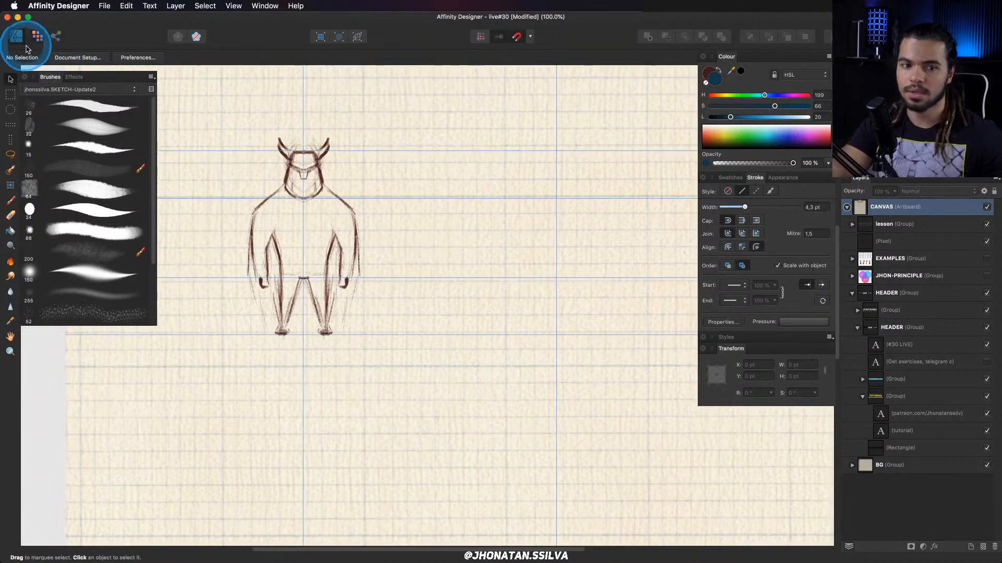
left_click(17, 38)
scroll(299, 225, "up", 2)
scroll(299, 225, "left", 2)
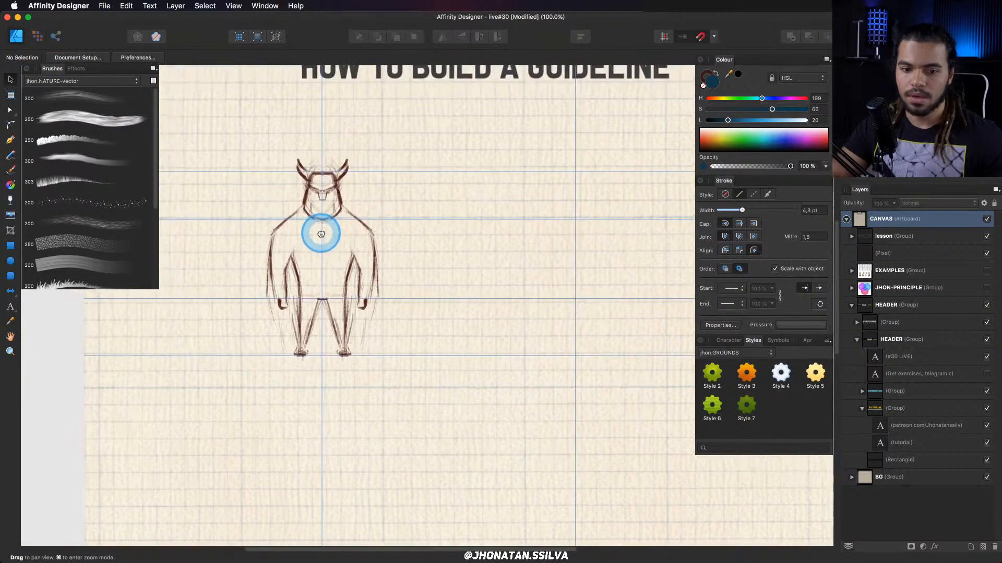
key("z")
mouse_move(331, 253)
left_mouse_down()
mouse_move(360, 256)
mouse_move(319, 263)
left_mouse_up()
left_click(10, 246)
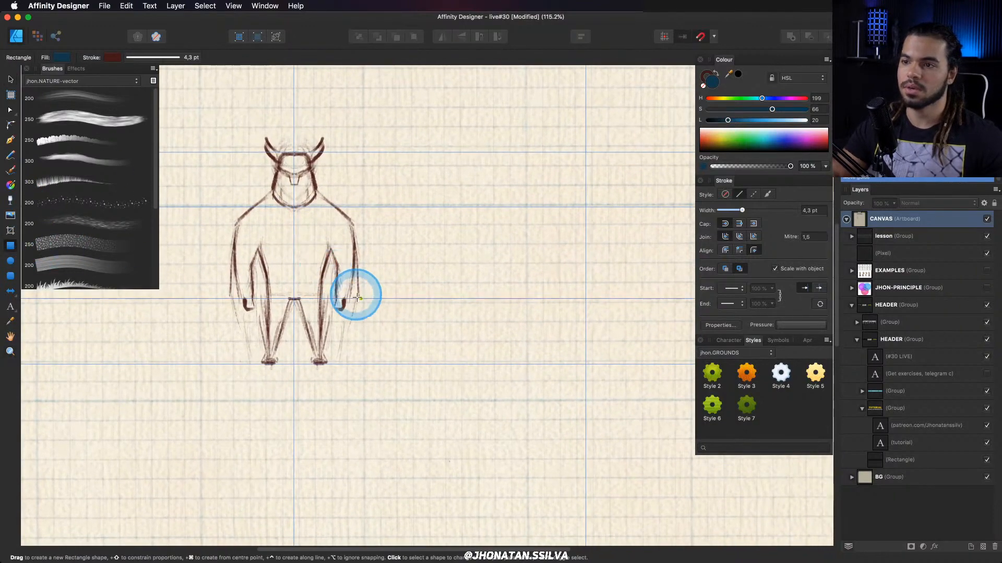
mouse_move(372, 297)
left_mouse_down()
mouse_move(417, 363)
mouse_move(435, 331)
left_mouse_up()
scroll(417, 363, "up", 2)
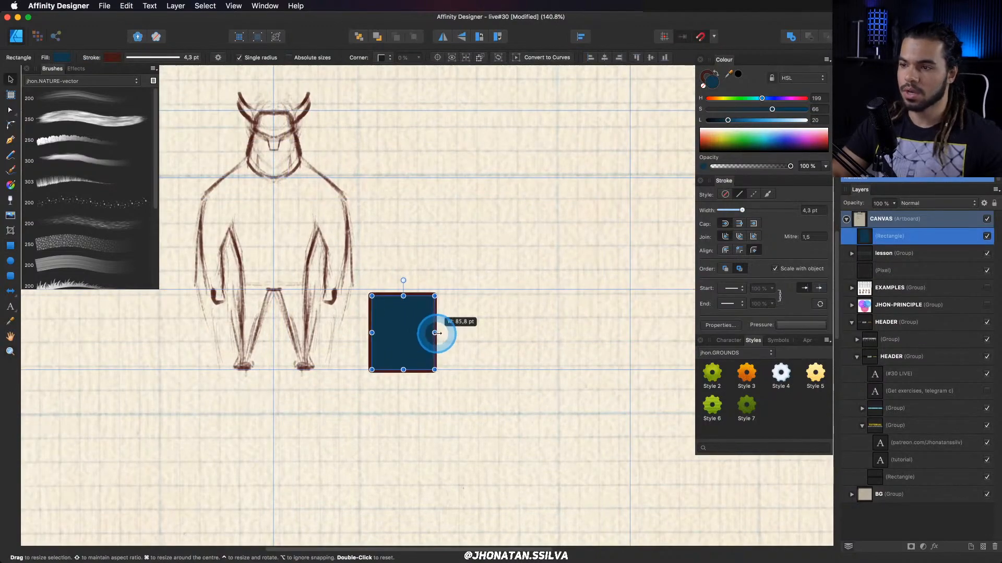
Remove the rectangle's stroke and resize it to fit between the third and fourth horizontal guides.
left_click(706, 76)
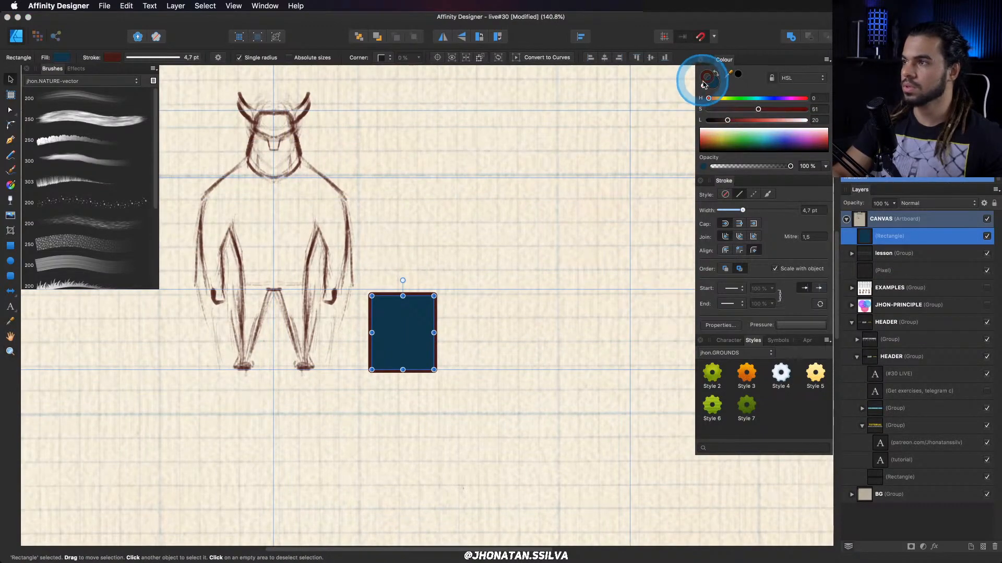
left_click(703, 86)
key("z")
mouse_move(440, 312)
left_mouse_down()
mouse_move(454, 336)
mouse_move(433, 327)
left_mouse_up()
key("v")
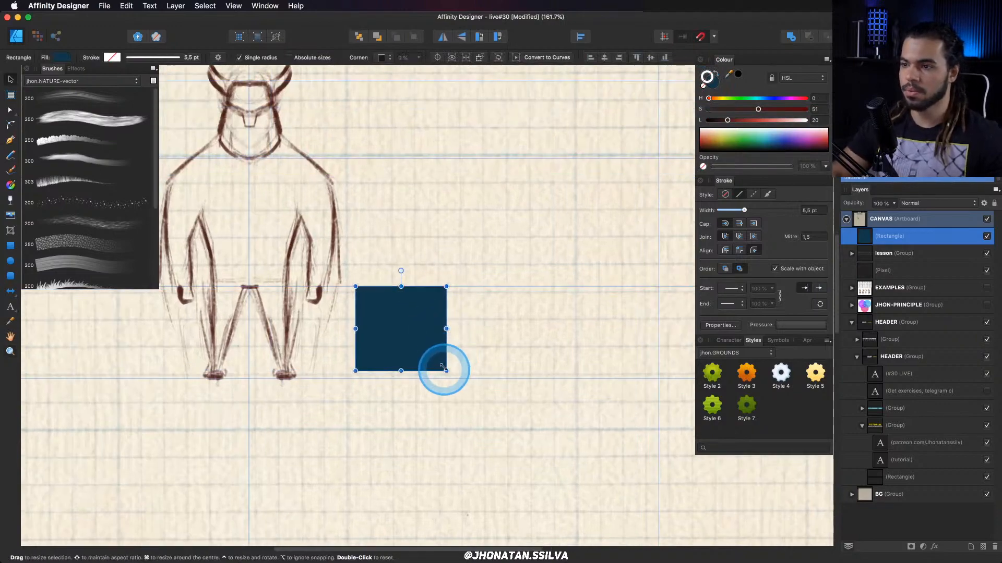
left_click_drag(446, 371, 454, 379)
key("z")
left_click_drag(430, 315, 438, 338)
key("v")
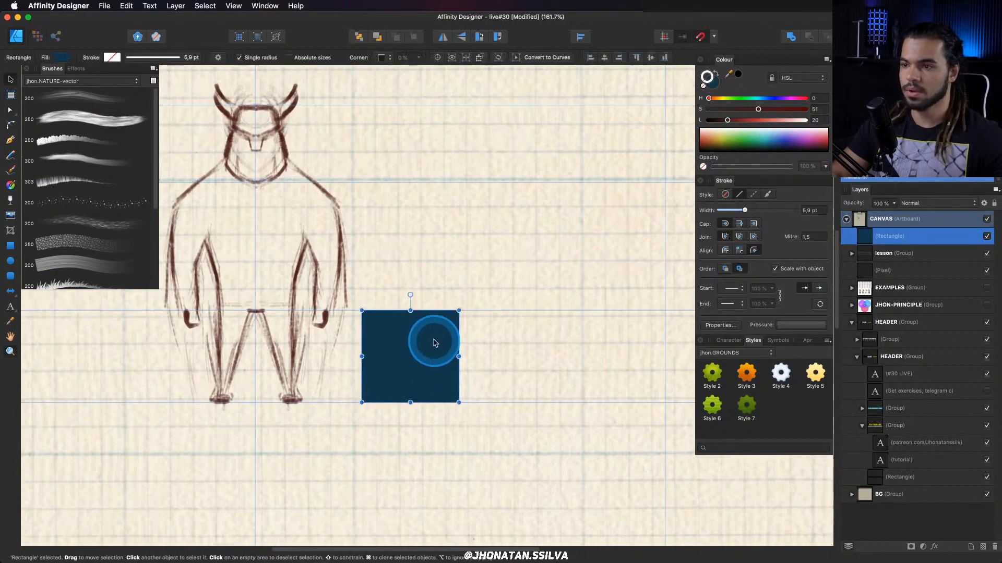
left_click(423, 337)
scroll(412, 329, "left", 2)
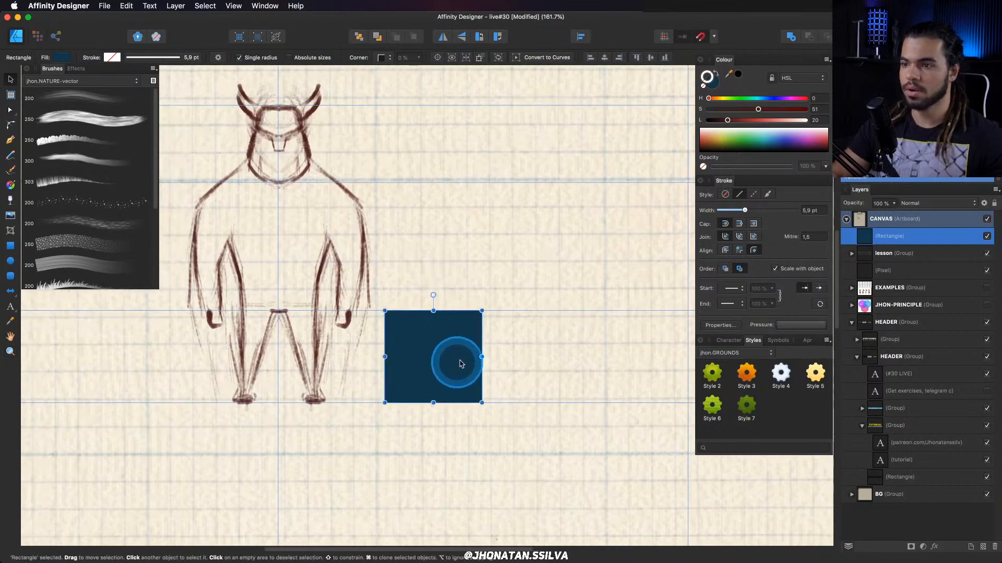
mouse_move(460, 364)
left_mouse_down()
mouse_move(472, 353)
mouse_move(431, 358)
mouse_move(474, 358)
mouse_move(464, 357)
mouse_move(448, 266)
mouse_move(466, 277)
mouse_move(459, 271)
left_mouse_up()
key("super+z")
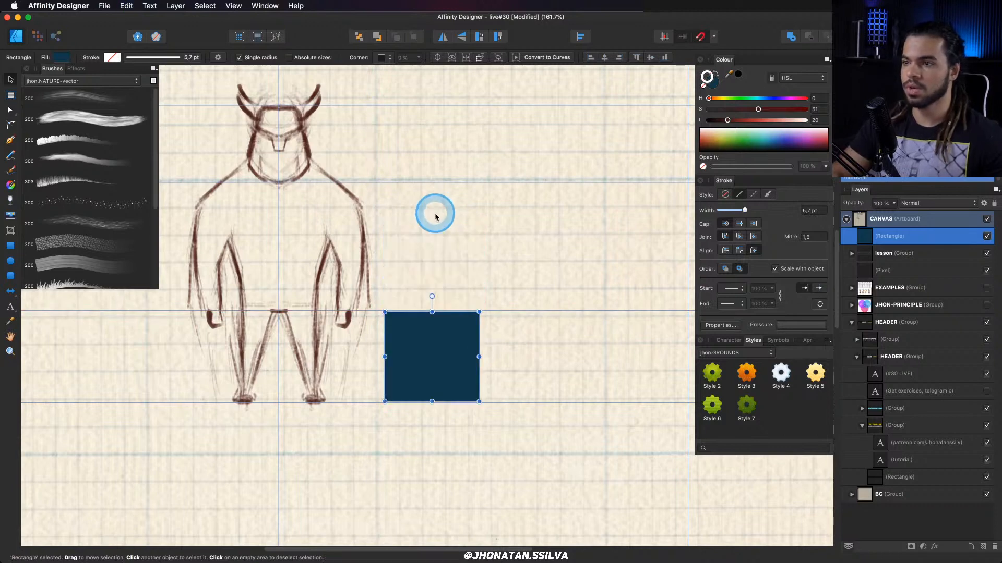
left_click_drag(435, 311, 441, 239)
key("super+z")
Duplicate the leg block upward, stretch the copy to the second horizontal guide and fill it purple with HSL 278, 66, 58.
mouse_move(438, 326)
left_mouse_down()
mouse_move(439, 264)
mouse_move(443, 275)
mouse_move(452, 253)
mouse_move(455, 278)
mouse_move(448, 252)
mouse_move(448, 267)
left_mouse_up()
left_click_drag(434, 223, 432, 183)
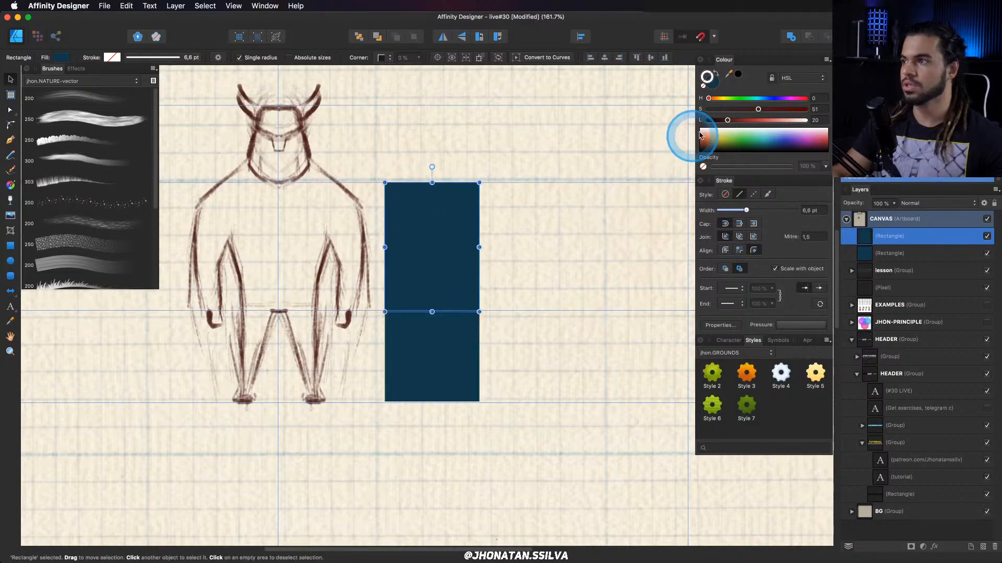
left_click(713, 82)
left_click_drag(727, 120, 764, 120)
left_click(462, 207)
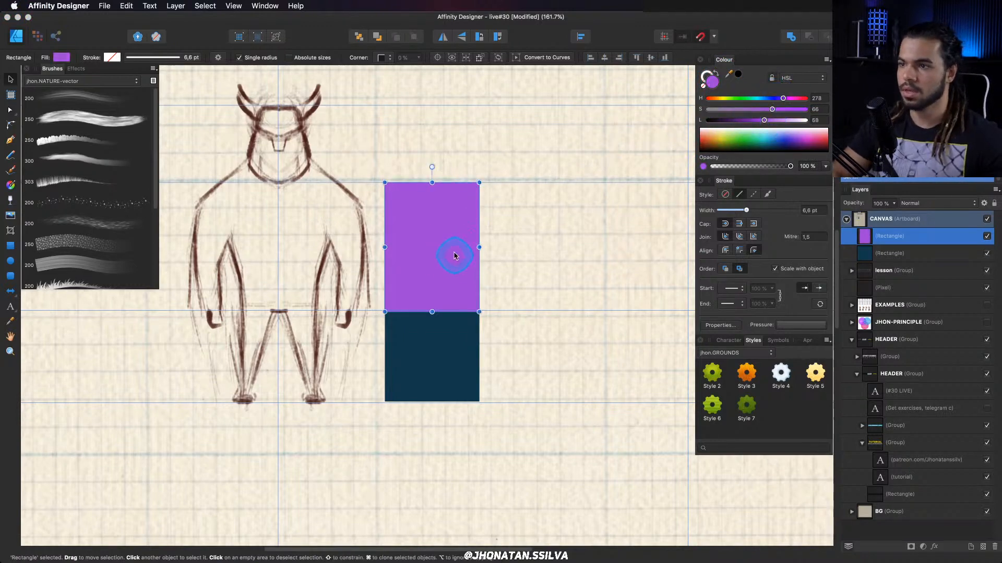
Duplicate the purple torso block upward as a head block between the first two guides and narrow it evenly about its centre.
left_click_drag(454, 256, 458, 177)
key("super+z")
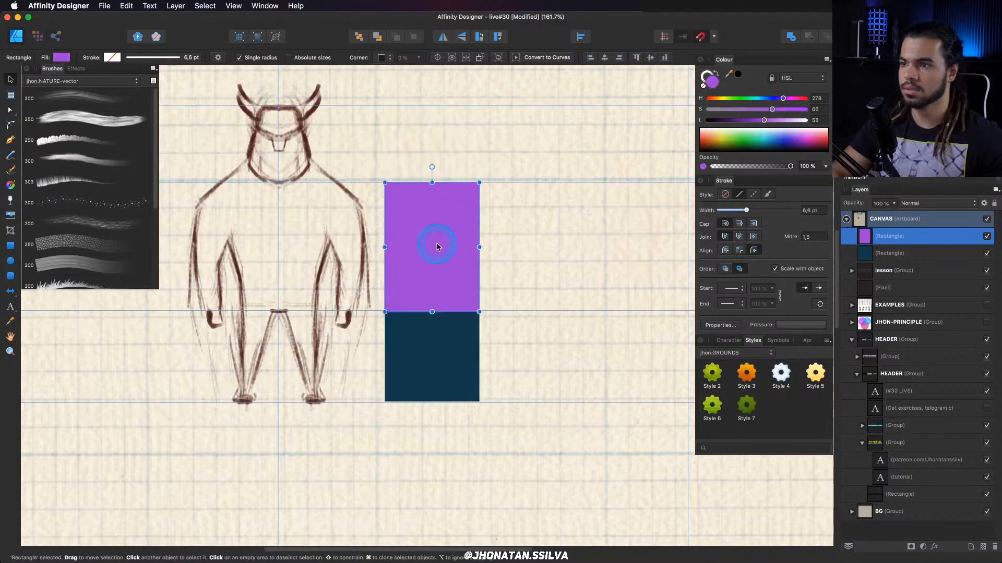
left_click_drag(438, 247, 433, 182)
left_click_drag(479, 144, 455, 144)
Examine the stacked head, torso and leg blocks beside the horned figure.
left_click(454, 240)
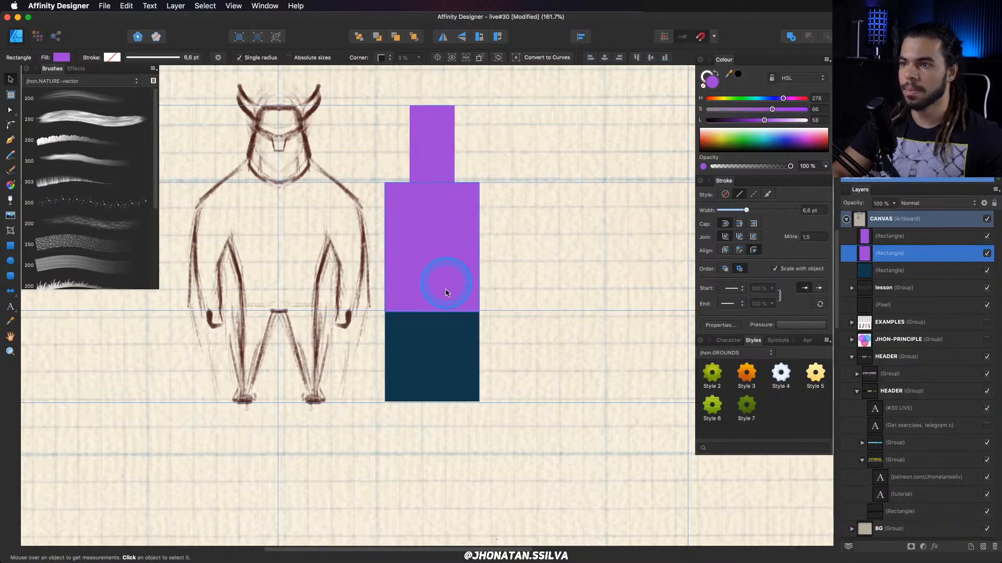
left_click(446, 341)
left_click_drag(453, 237, 446, 259)
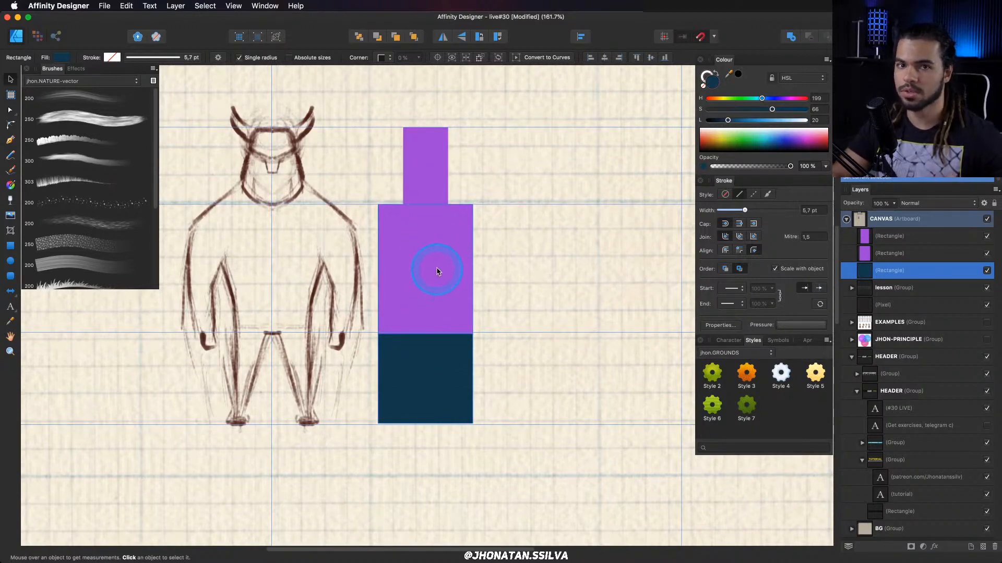
left_click_drag(468, 265, 431, 271)
left_click_drag(460, 275, 343, 274)
left_click(494, 236)
key("v")
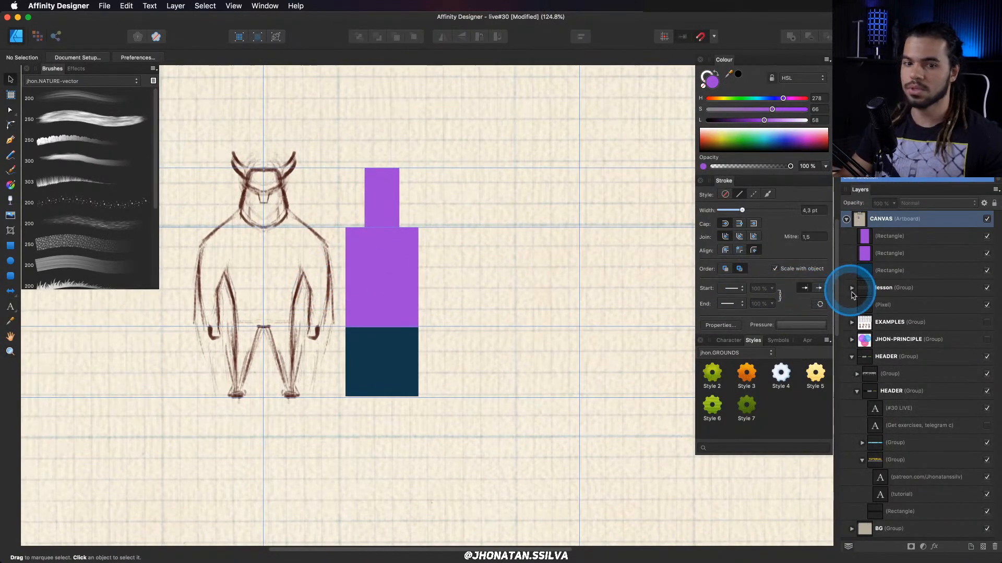
Duplicate the figure's pixel sketch onto the other side of the stacked blocks and save the document.
left_click(885, 304)
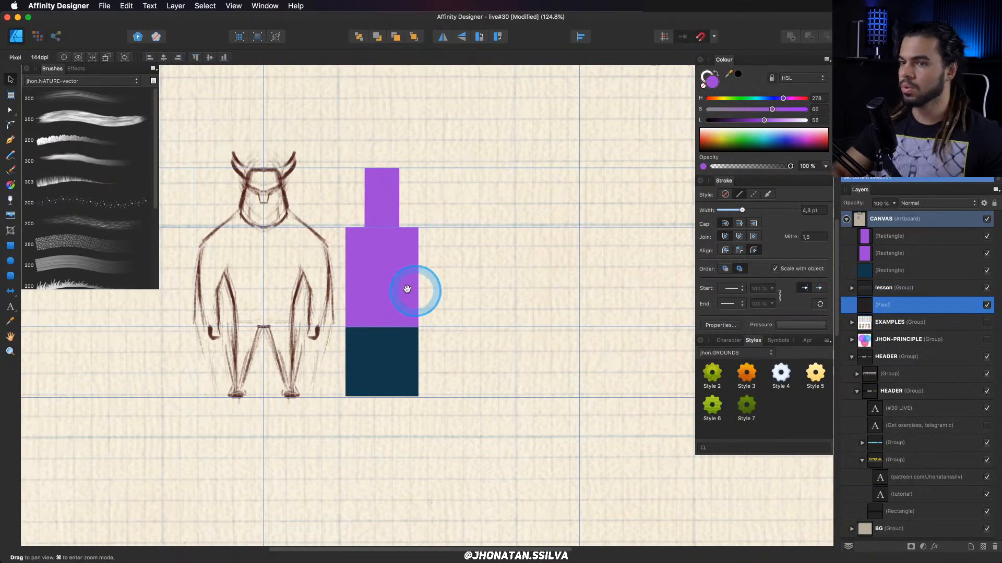
scroll(369, 253, "left", 2)
scroll(369, 252, "down", 2)
mouse_move(320, 282)
left_mouse_down()
mouse_move(467, 273)
mouse_move(583, 282)
mouse_move(537, 264)
mouse_move(493, 317)
mouse_move(495, 277)
mouse_move(469, 261)
left_mouse_up()
key("super+Tab")
key("super+Tab")
key("super+s")
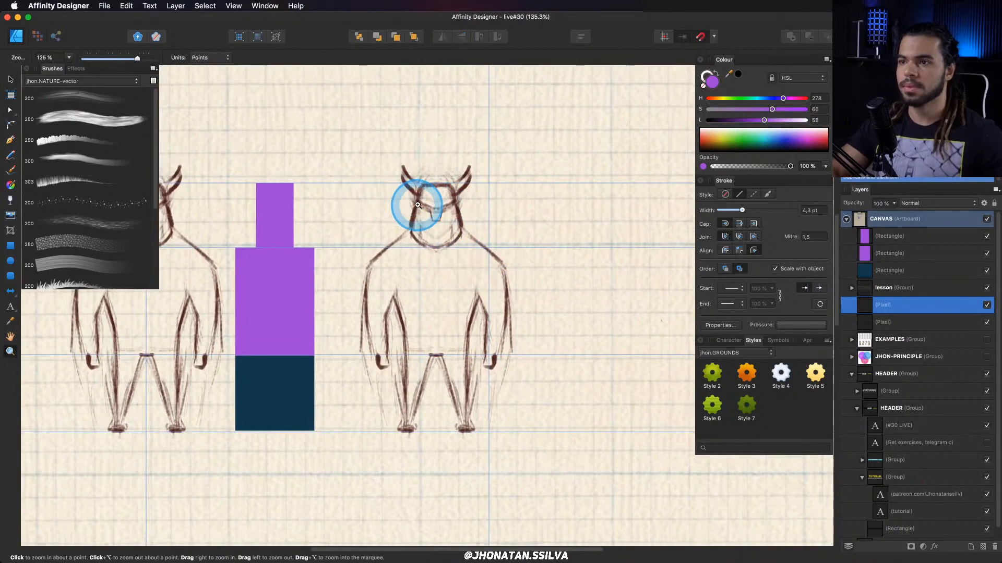
In the Pixel Persona, replace the figure's copy with a side-view sketch of the character in dark brush strokes.
left_click(40, 41)
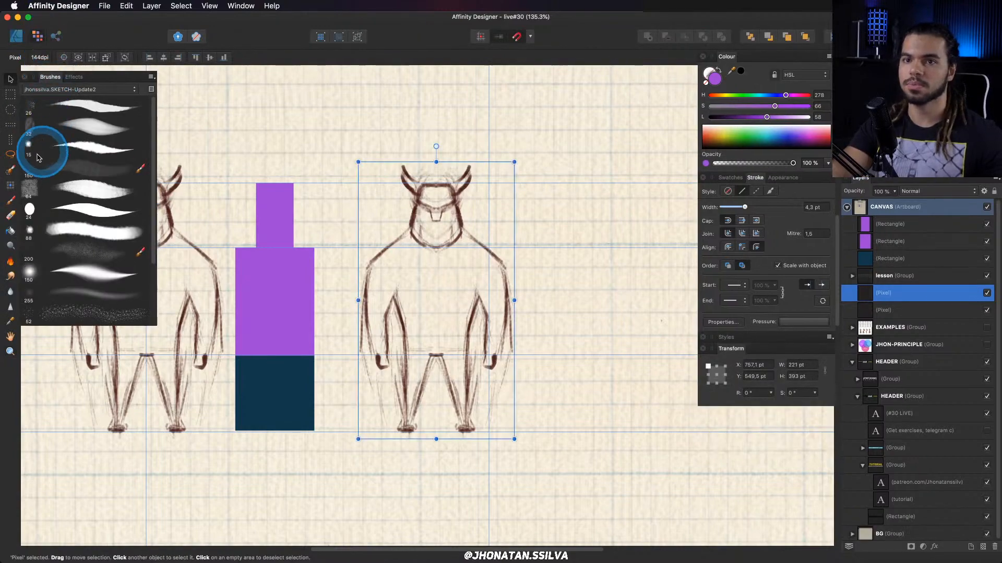
left_click(18, 206)
left_click_drag(422, 194, 409, 212)
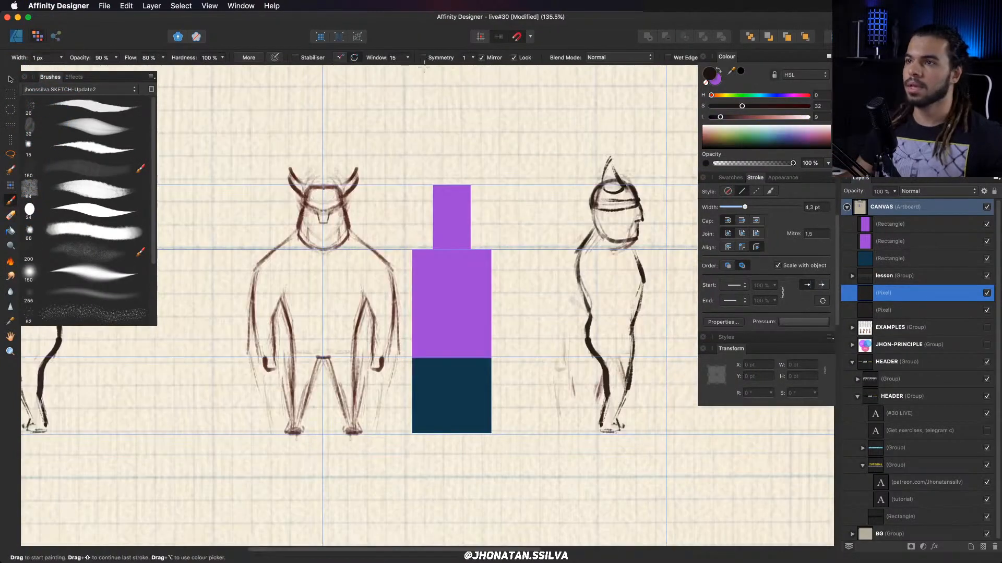
scroll(197, 76, "left", 1)
scroll(197, 75, "up", 1)
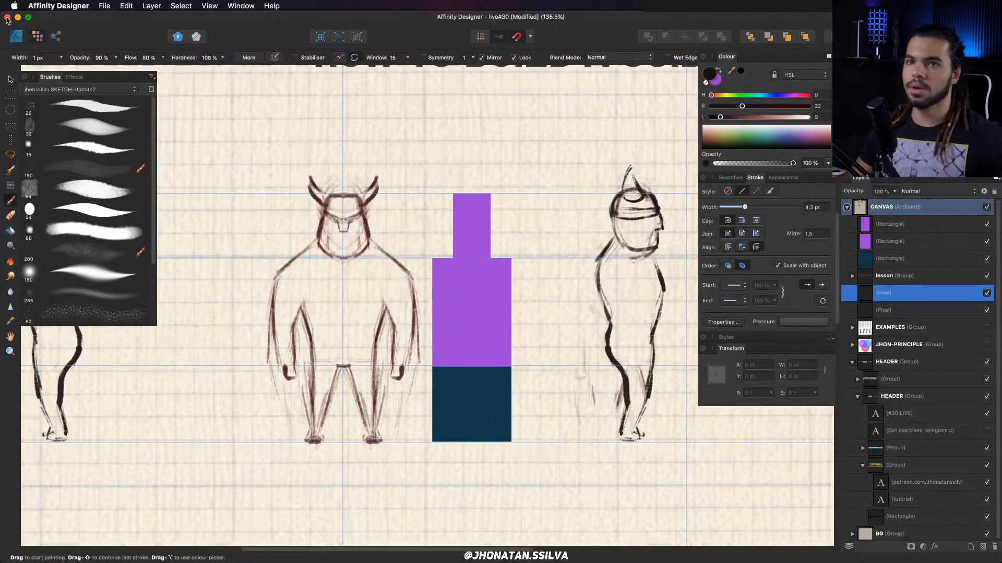
Return to the Designer Persona, group the two pixel sketch layers and lower the group's opacity to 55%.
key("super+1")
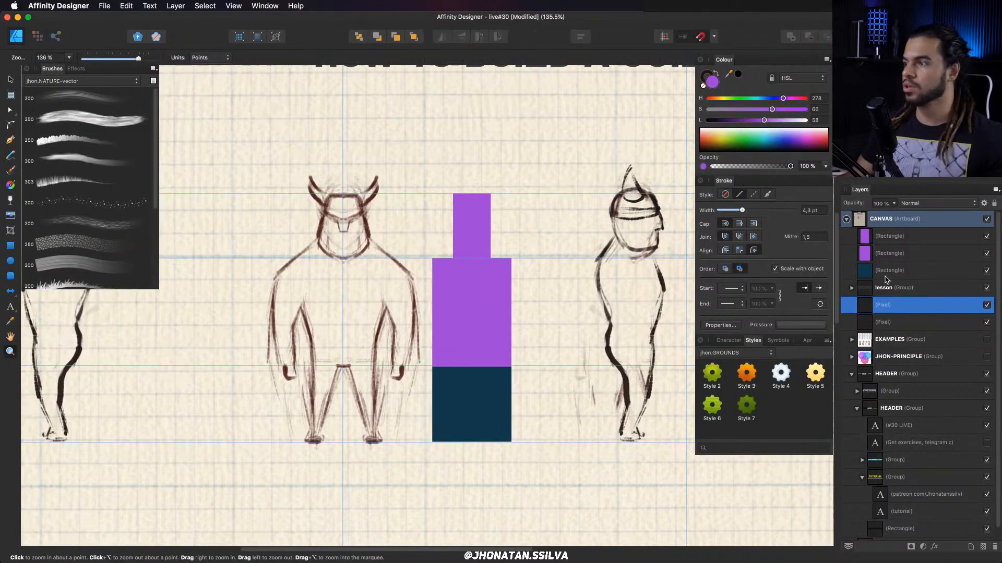
left_click(875, 327)
left_click(881, 309, "shift")
key("super+g")
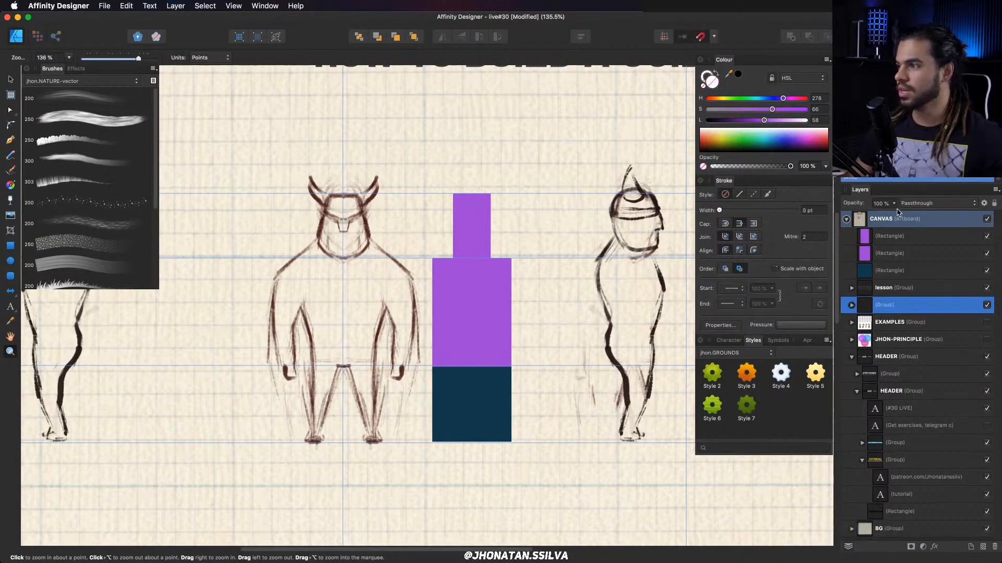
mouse_move(894, 204)
left_mouse_down()
mouse_move(885, 220)
mouse_move(854, 219)
left_mouse_up()
left_click_drag(387, 257, 380, 256)
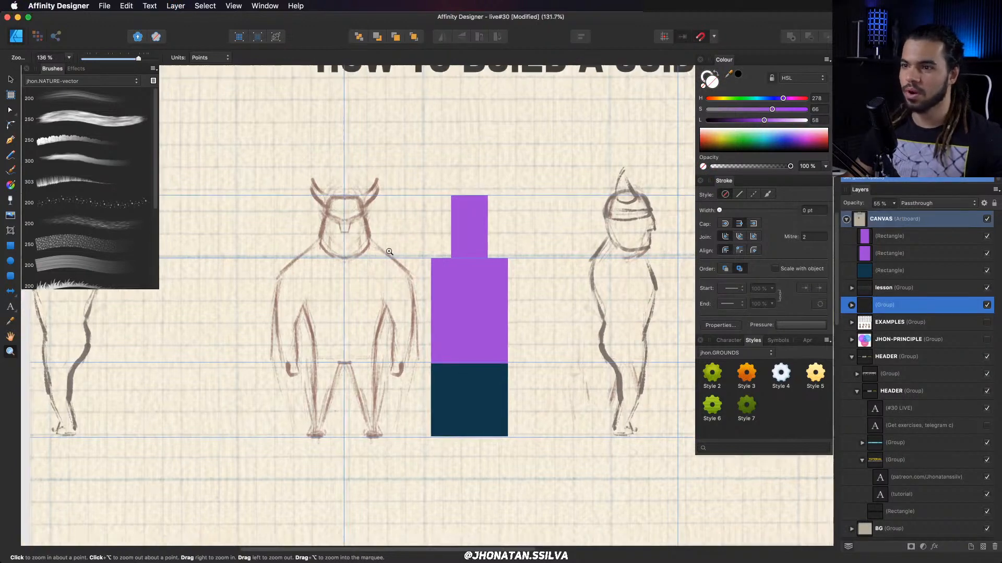
Select the head, torso and leg blocks together and move them onto the front-view figure, centred on the vertical guide.
key("v")
left_click(476, 253)
left_click(478, 330, "shift")
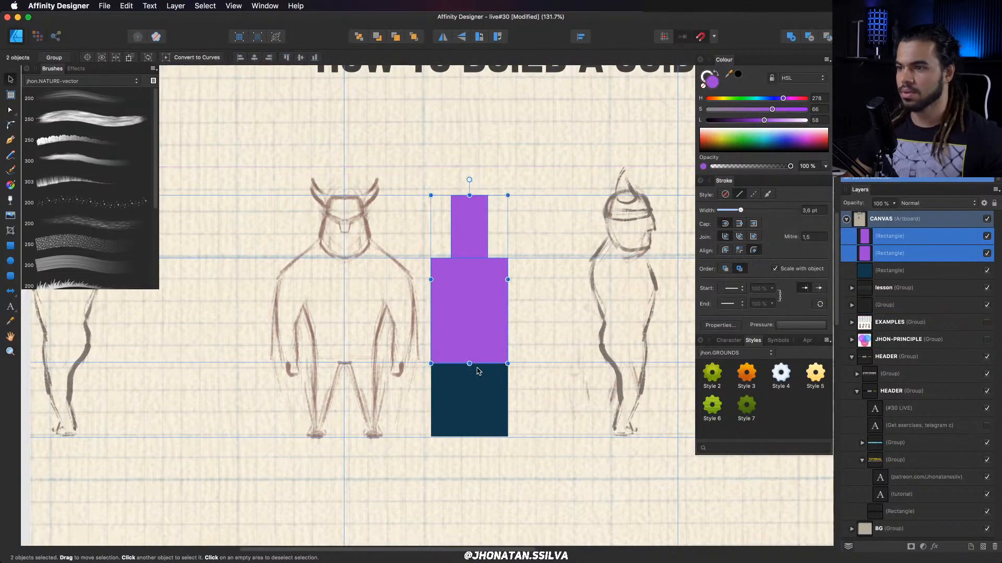
left_click(476, 378)
left_click(471, 265)
left_click(472, 227, "shift")
left_click(479, 332)
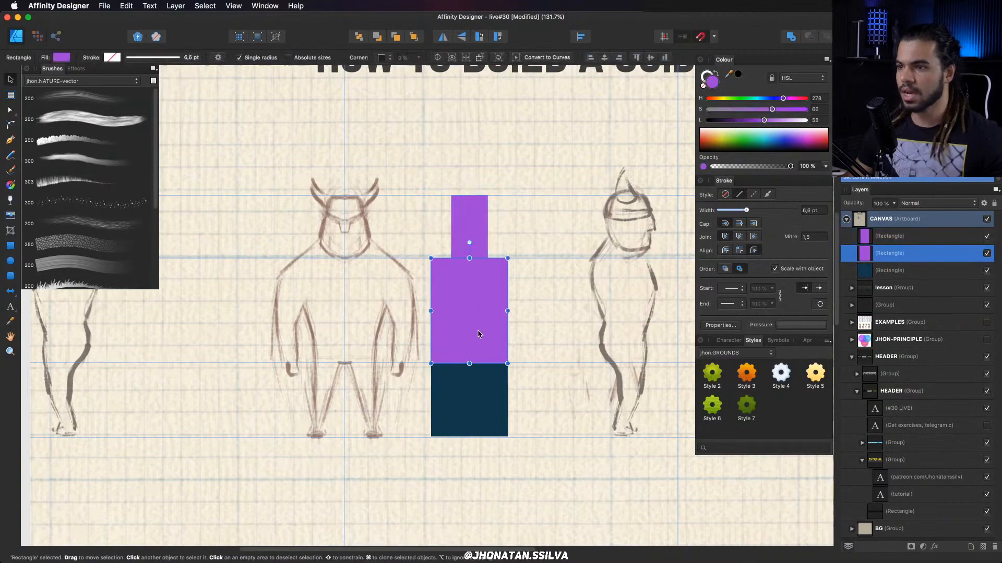
left_click(471, 397)
left_click(479, 327, "shift")
left_click(476, 233, "shift")
mouse_move(478, 250)
left_mouse_down()
mouse_move(349, 243)
mouse_move(369, 255)
left_mouse_up()
mouse_move(369, 255)
left_mouse_down()
mouse_move(432, 216)
mouse_move(476, 232)
left_mouse_up()
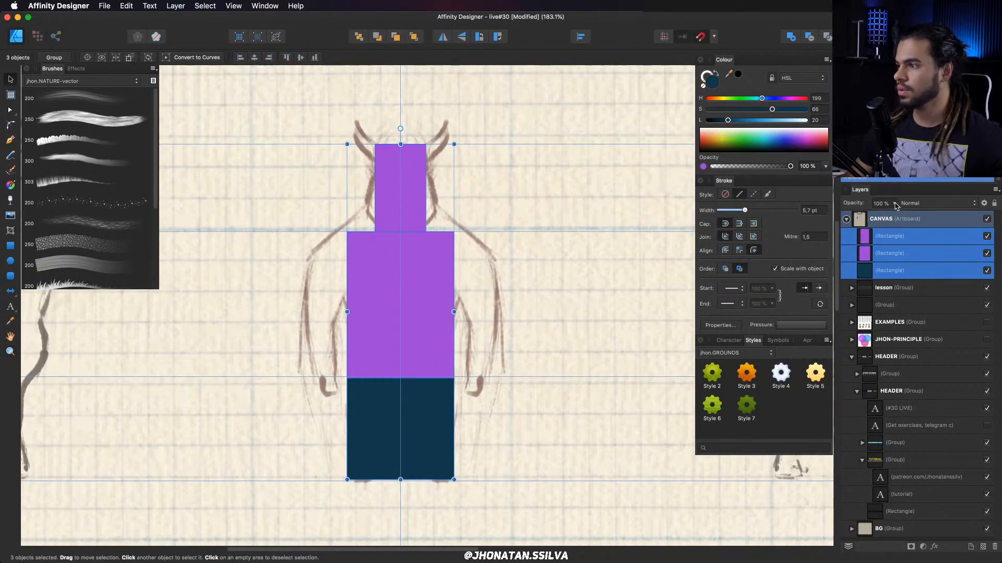
Lower the opacity of the three blocks to 50% and recolour the head block blue with hue 201.
left_click_drag(896, 205, 846, 218)
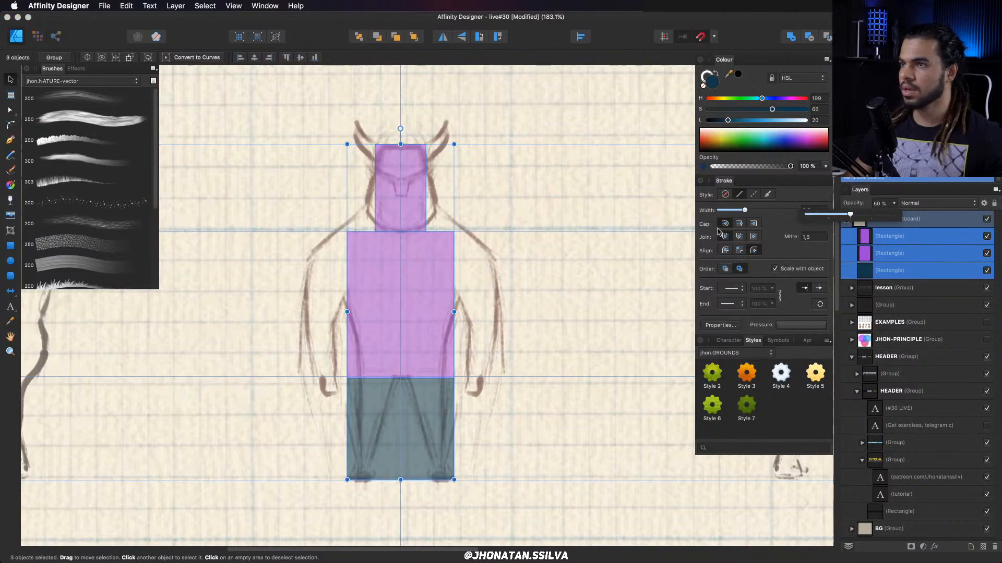
left_click(415, 191)
left_click_drag(777, 101, 763, 100)
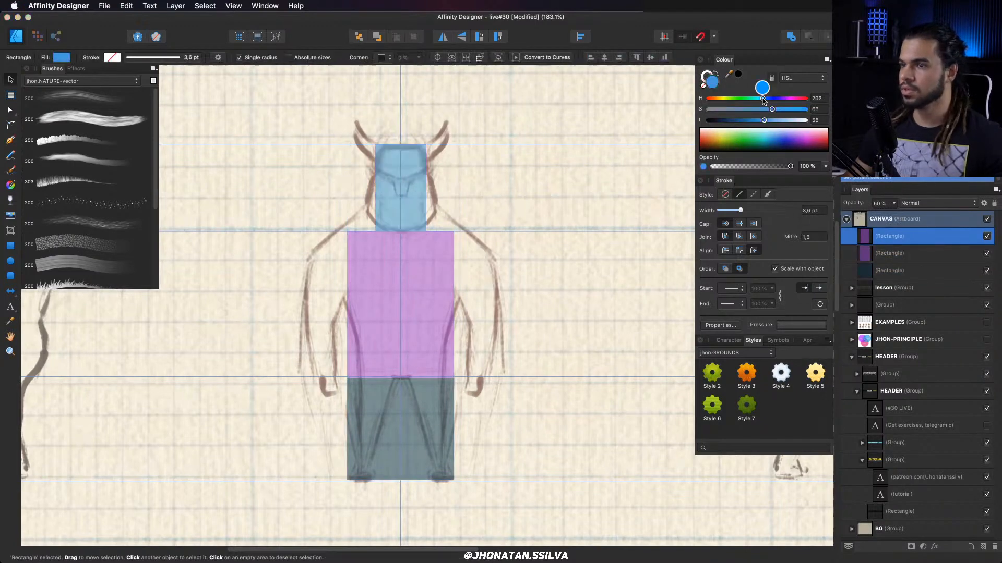
left_click(423, 273)
left_click(422, 412)
Place a narrower copy of the torso block beside it over the figure's right-hand arm and shorten it from below.
key("z")
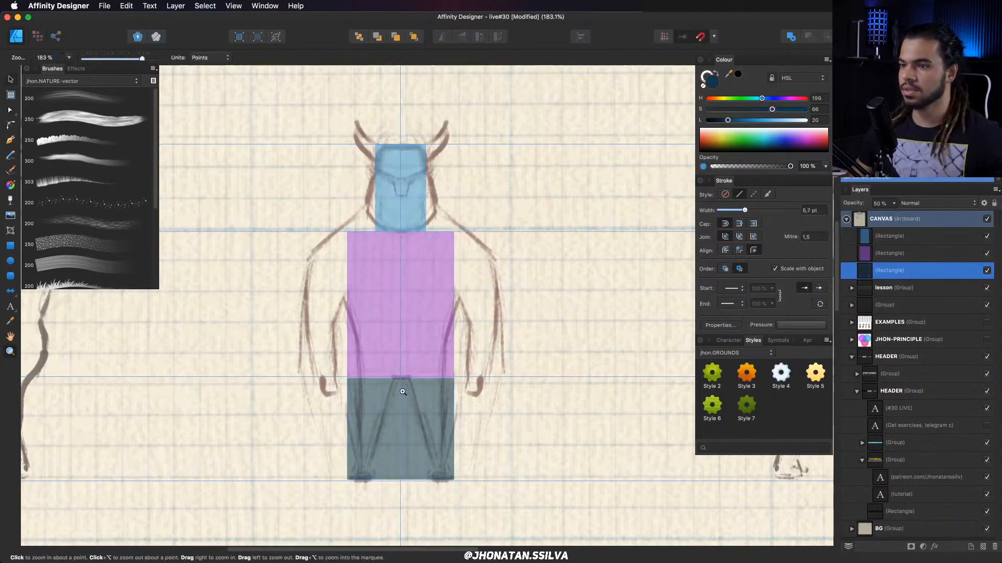
left_click_drag(403, 392, 441, 369)
left_click(437, 313)
left_click(436, 313, "alt")
key("v")
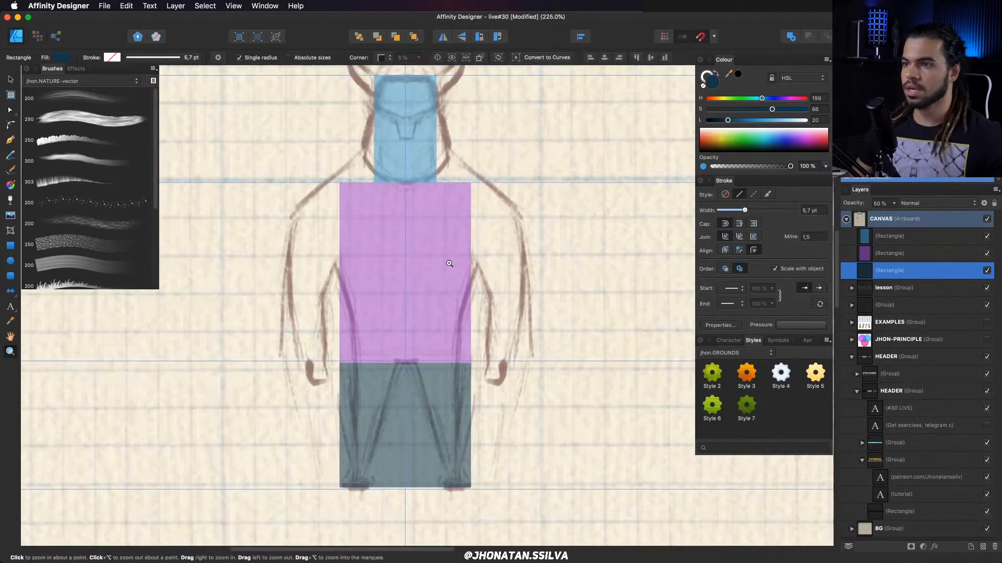
left_click(448, 262)
left_click_drag(427, 262, 526, 274)
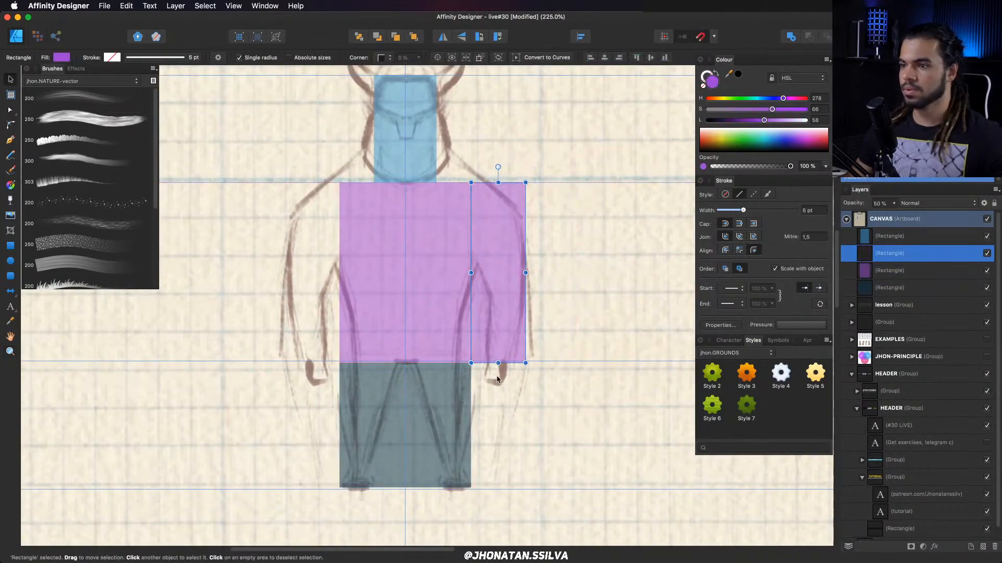
left_click_drag(498, 362, 499, 305)
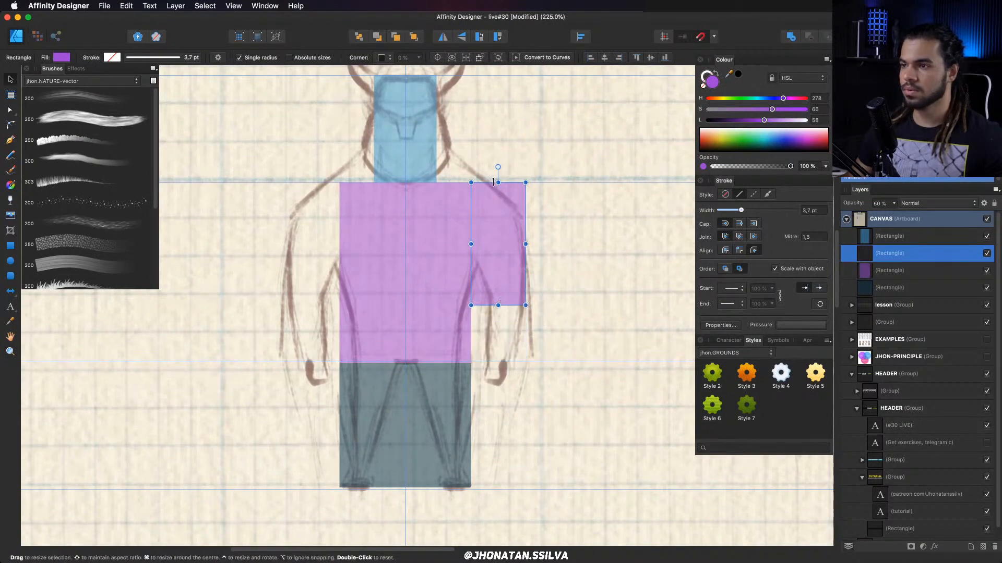
Select all four proportion blocks and convert them to curves.
key("z")
scroll(626, 219, "up", 2)
left_click(914, 237)
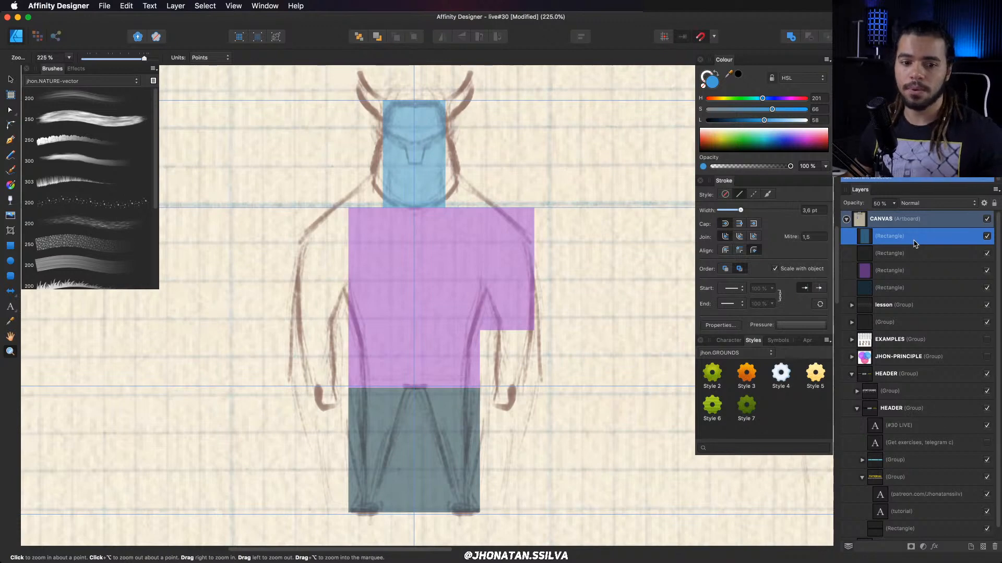
left_click(900, 291, "shift")
key("v")
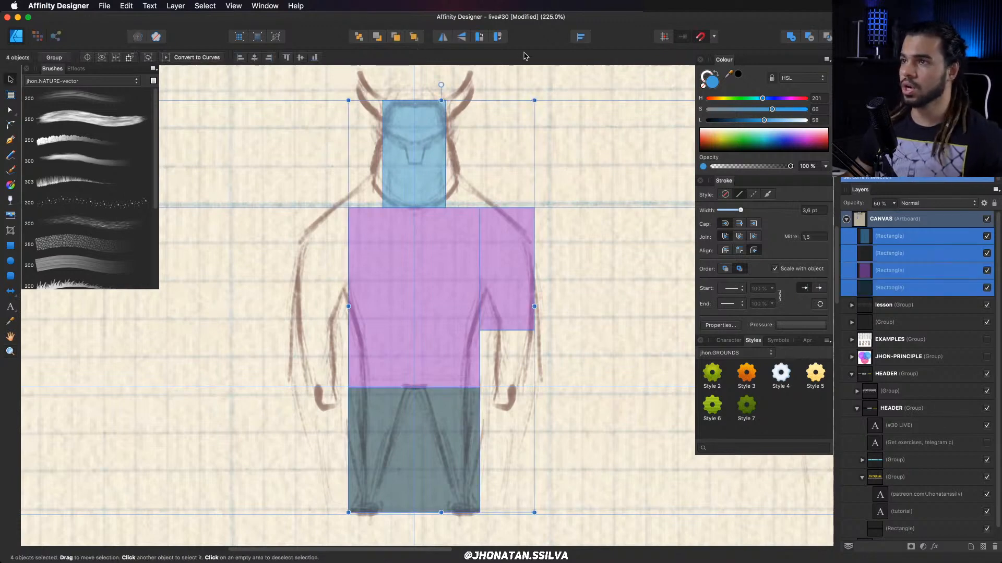
left_click(529, 58)
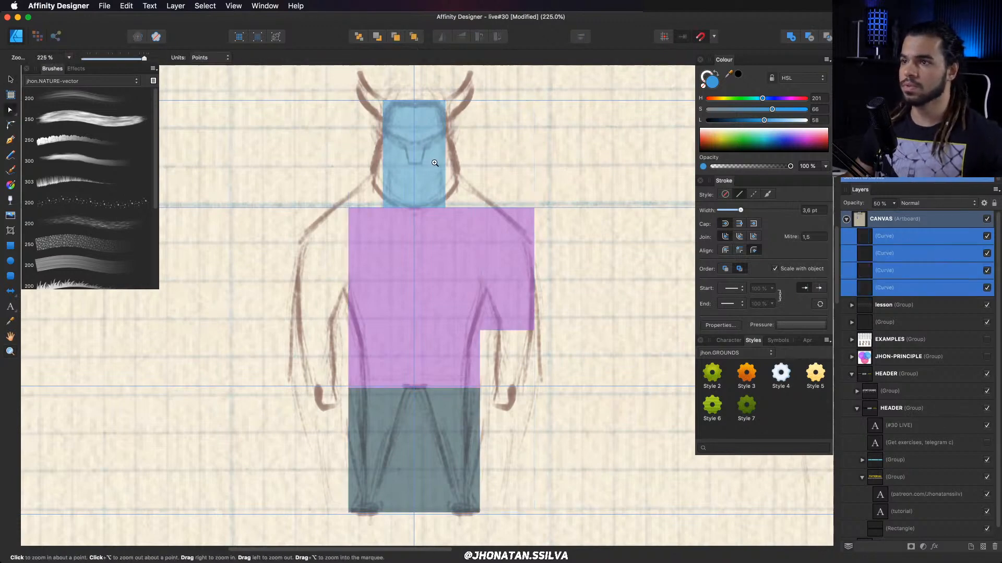
Add a node at the chin on the head block's bottom edge and move both lower corners up and out to the jaw.
key("z")
scroll(453, 226, "up", 3)
left_click_drag(454, 225, 440, 239)
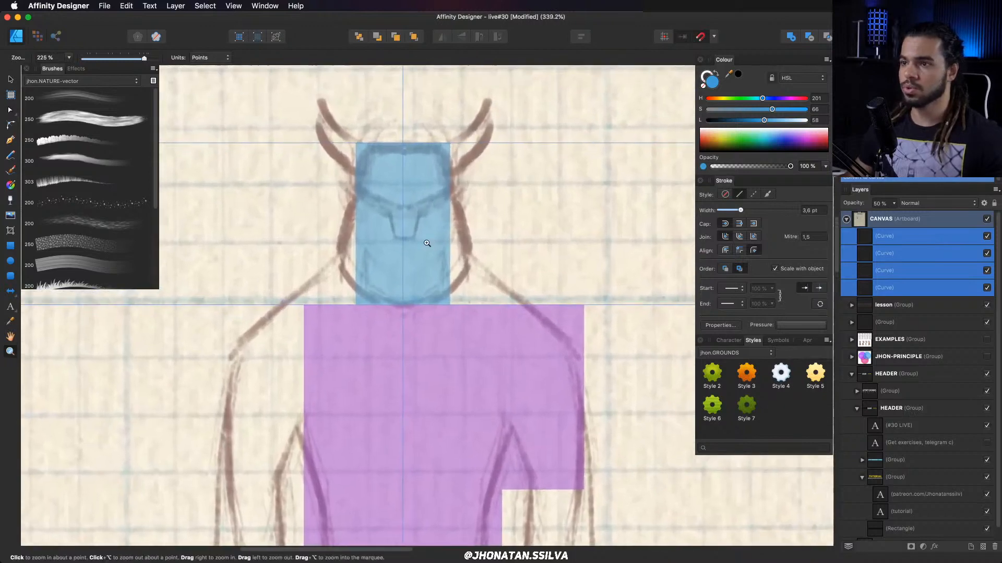
key("a")
left_click(424, 254)
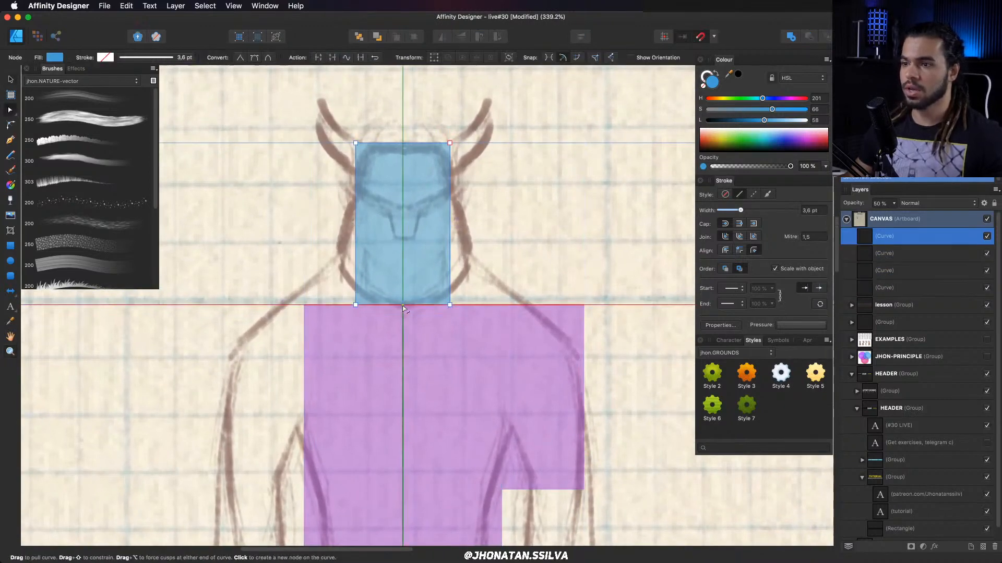
left_click(403, 305)
left_click_drag(450, 304, 476, 261)
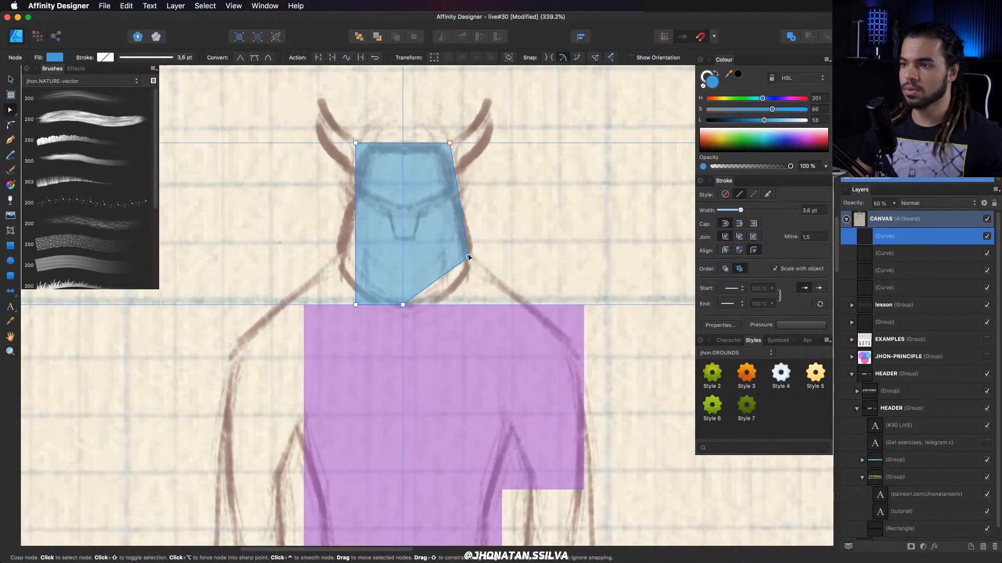
left_click_drag(355, 305, 345, 260)
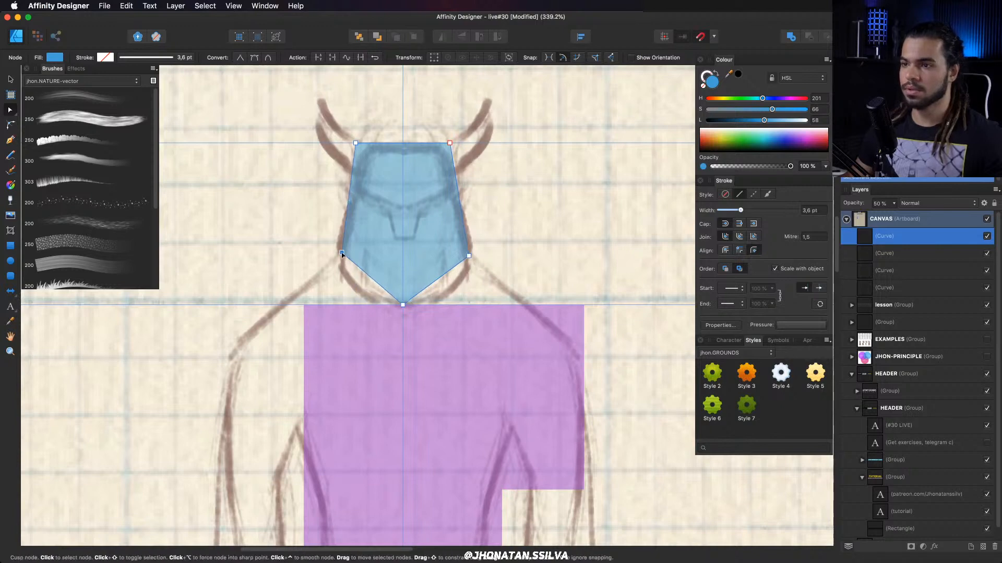
Add a node at the middle of the head block's top edge, raise it slightly and lower both upper corners to taper the crown.
key("z")
mouse_move(433, 264)
left_mouse_down()
mouse_move(407, 253)
mouse_move(399, 266)
mouse_move(414, 264)
left_mouse_up()
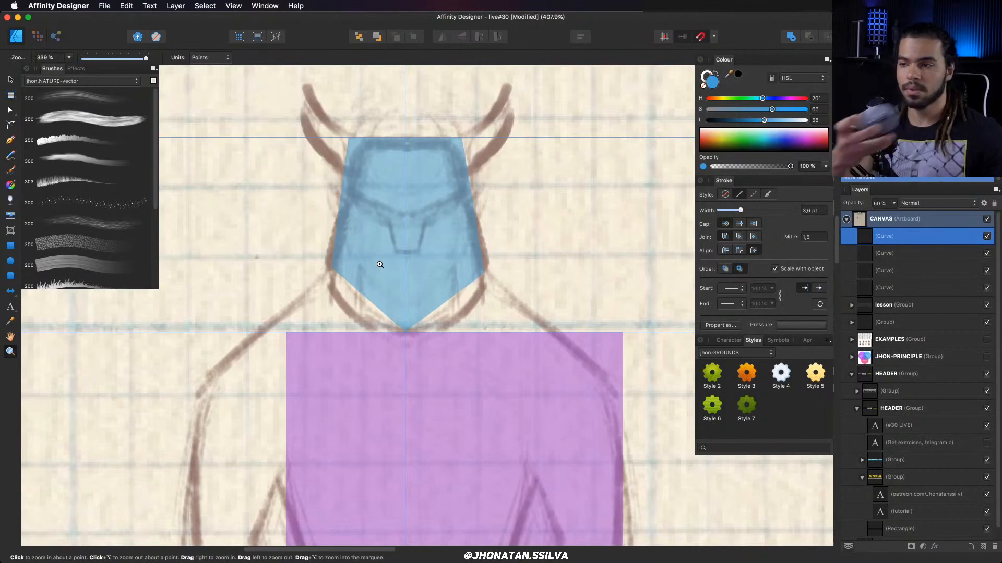
scroll(380, 261, "up", 3)
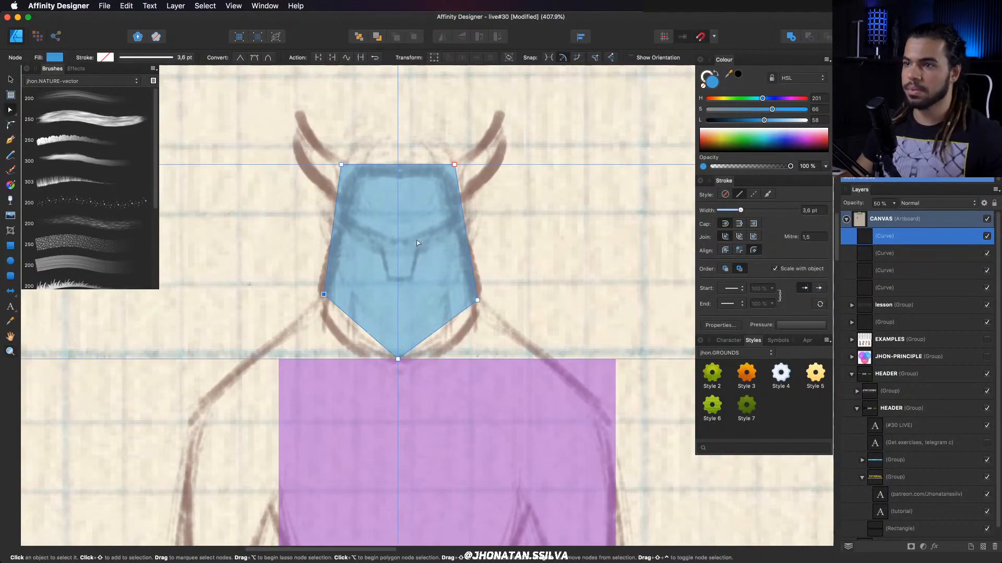
key("a")
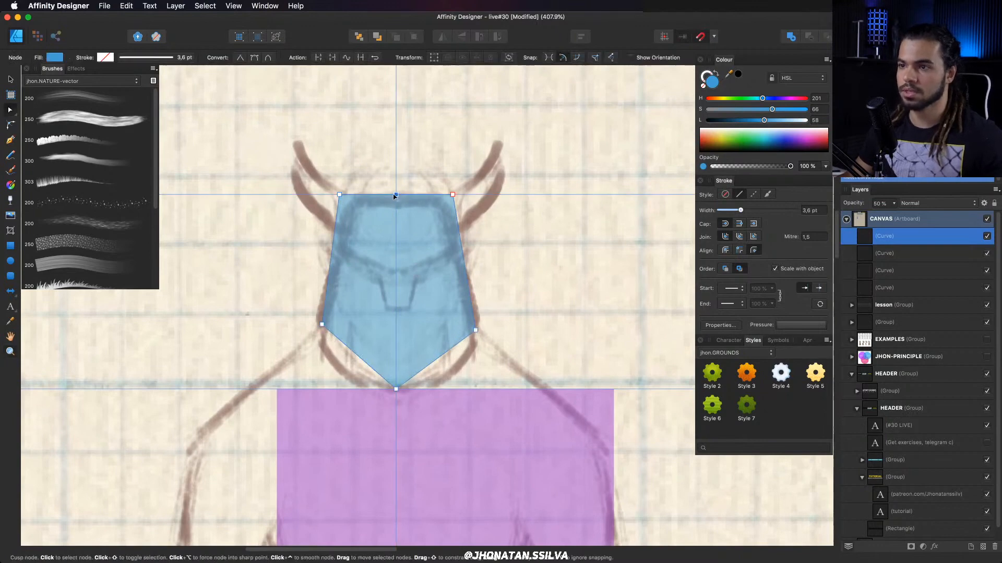
left_click_drag(396, 195, 396, 186)
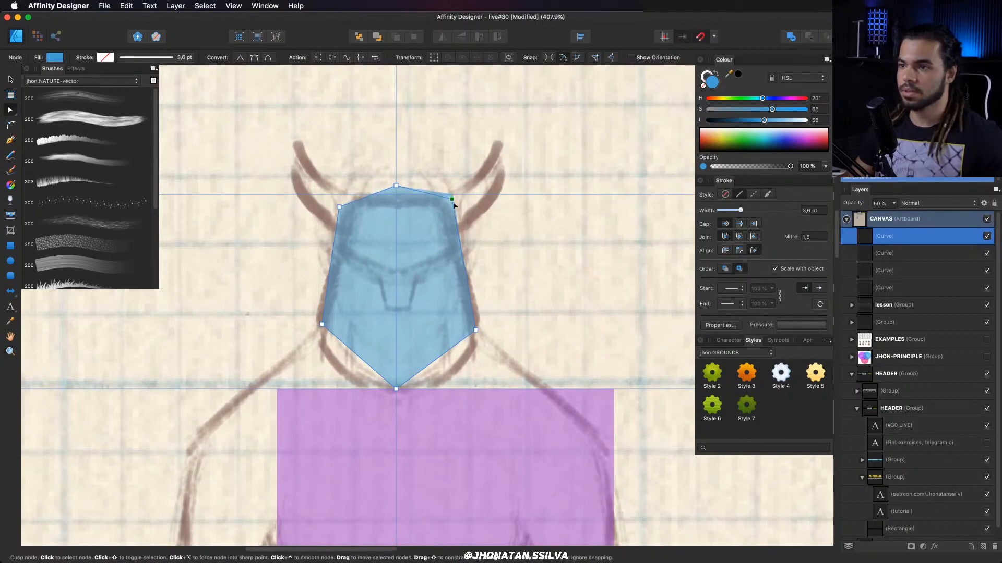
mouse_move(454, 203)
left_mouse_down()
mouse_move(449, 188)
mouse_move(440, 210)
left_mouse_up()
scroll(452, 205, "down", 1)
key("z")
left_click_drag(407, 259, 408, 241)
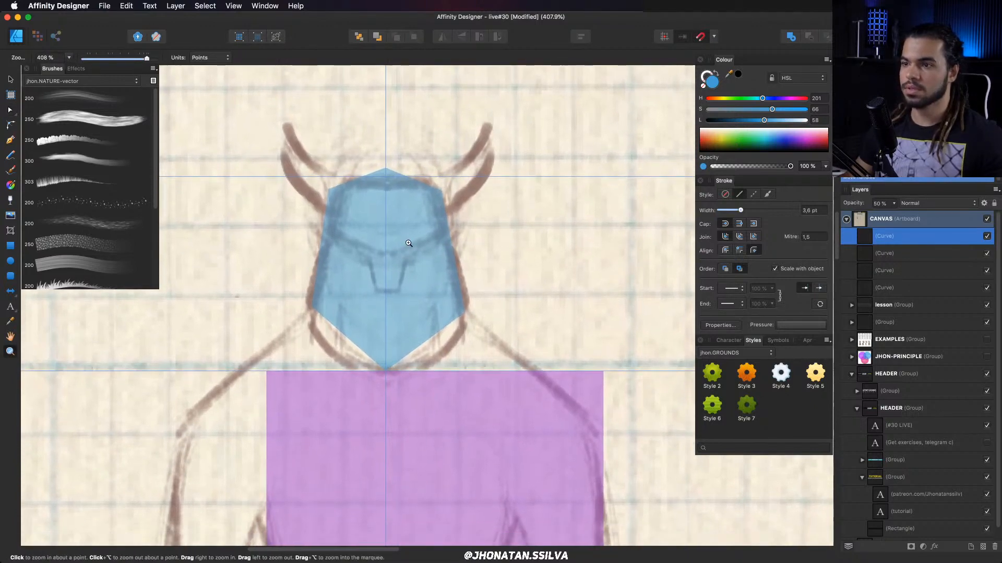
left_click_drag(461, 217, 442, 255)
left_click_drag(442, 254, 454, 234)
key("p")
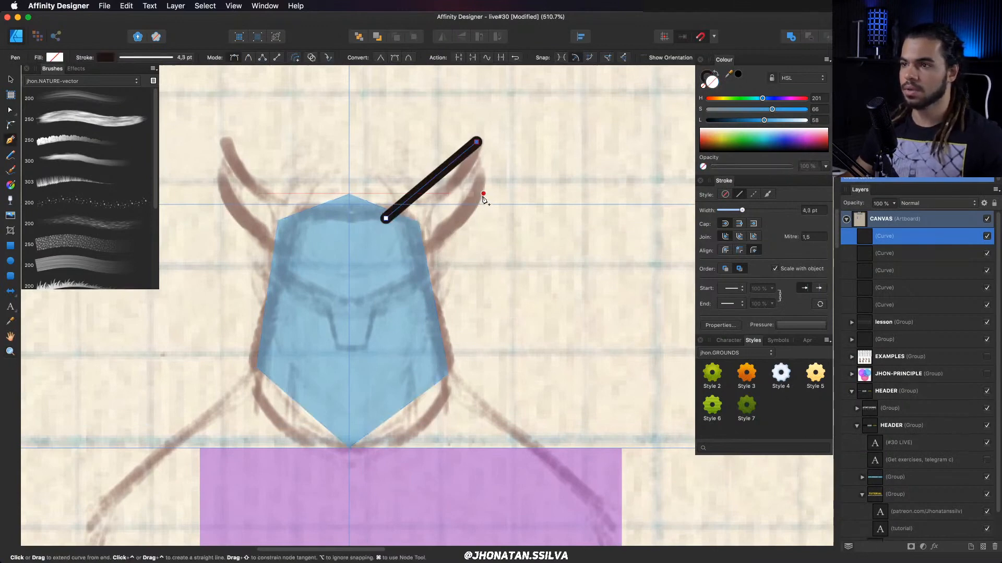
key("super+z")
key("super+d")
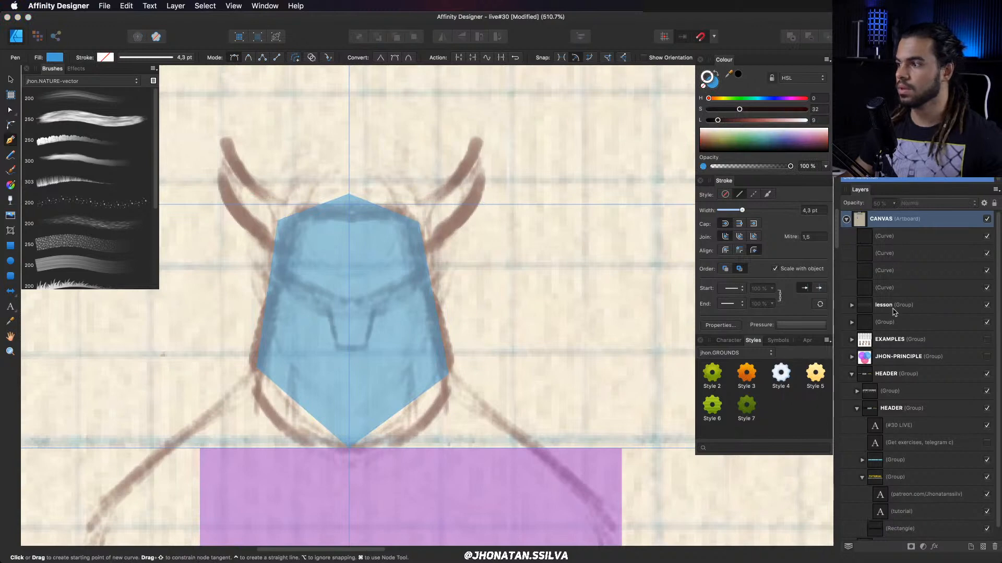
Draw a strokeless triangle over the sketched right-hand horn with the Pen tool and fill it dark red with HSL 0, 32, 43.
key("v")
left_click(390, 303)
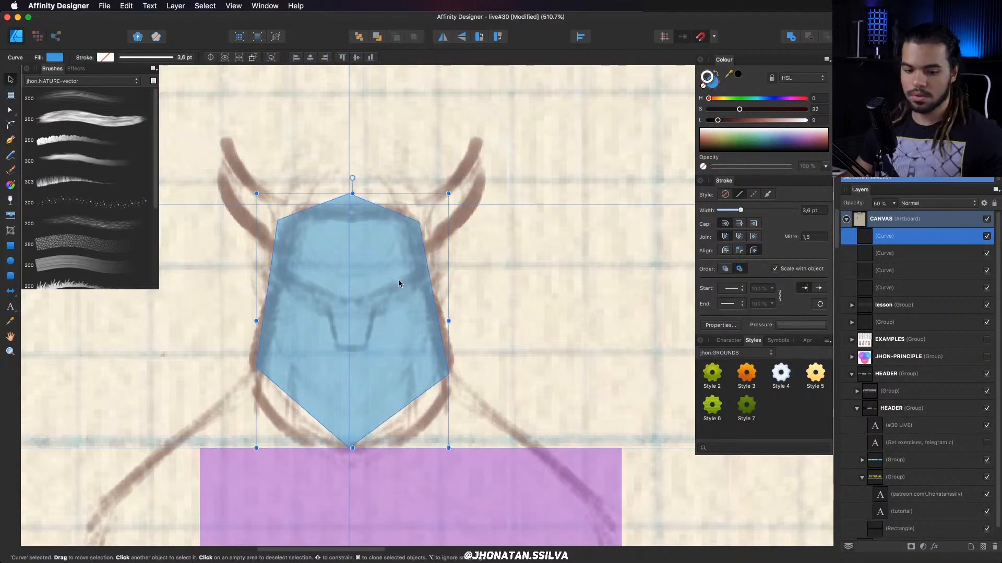
key("p")
left_click(388, 215)
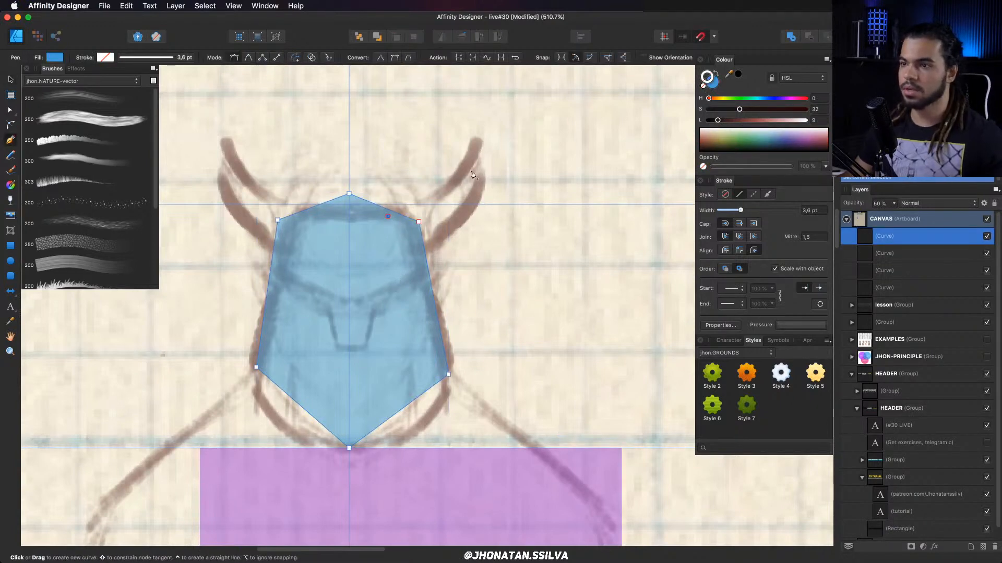
left_click(477, 143)
left_click(420, 267)
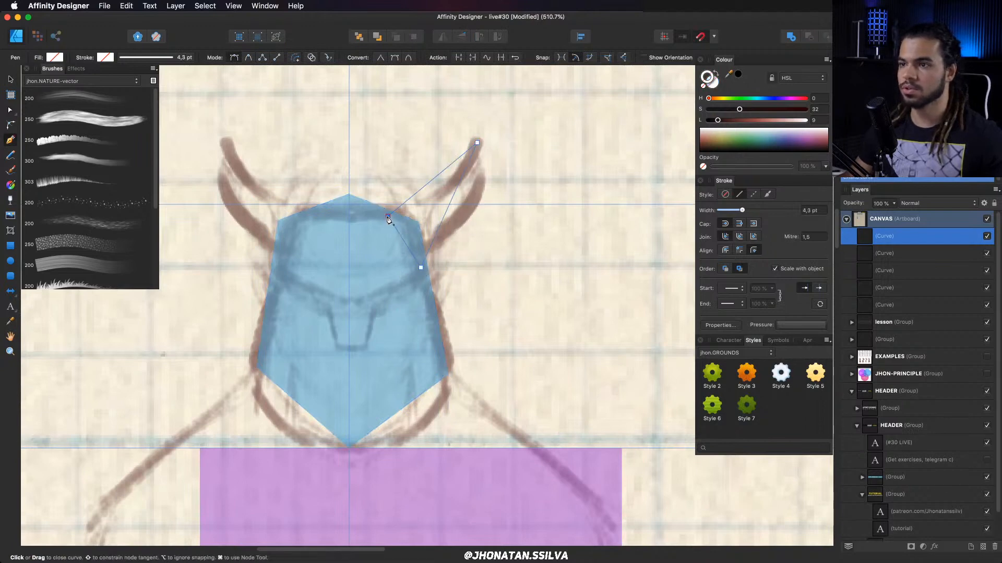
key("v")
left_click_drag(724, 120, 749, 120)
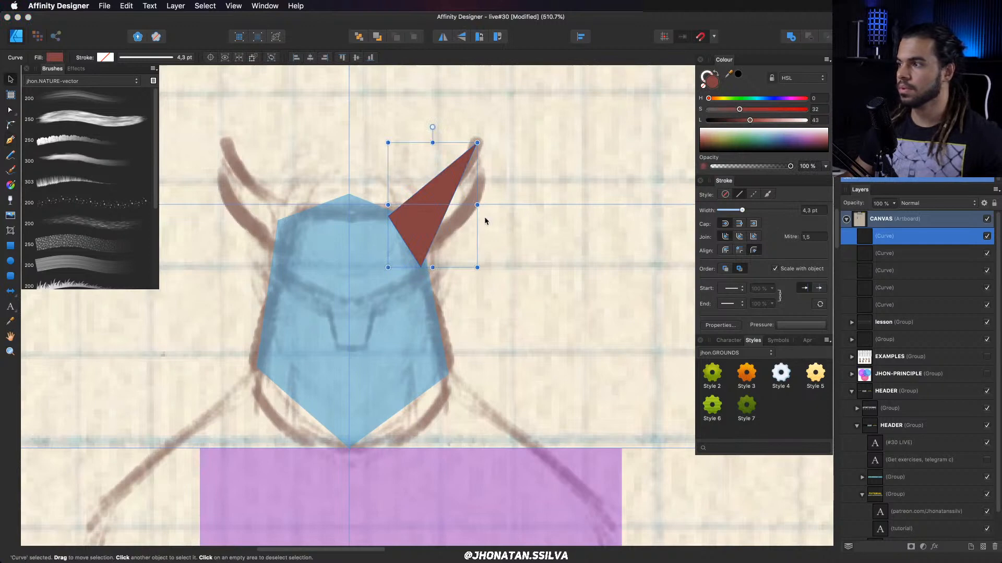
Group the horn triangle together with the four proportion curves.
left_click(867, 304)
left_click(885, 235, "shift")
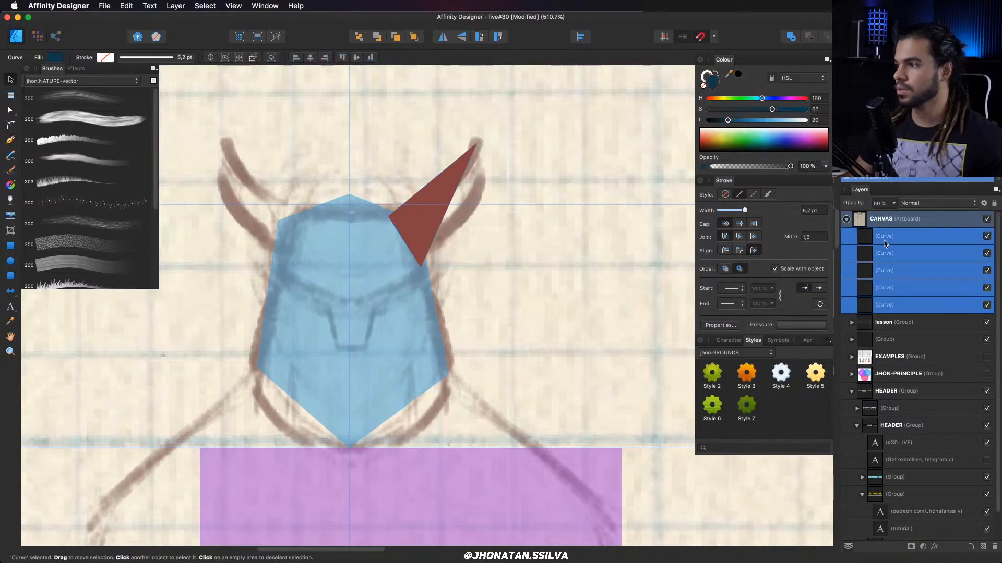
key("super+g")
key("z")
left_click(438, 278, "alt")
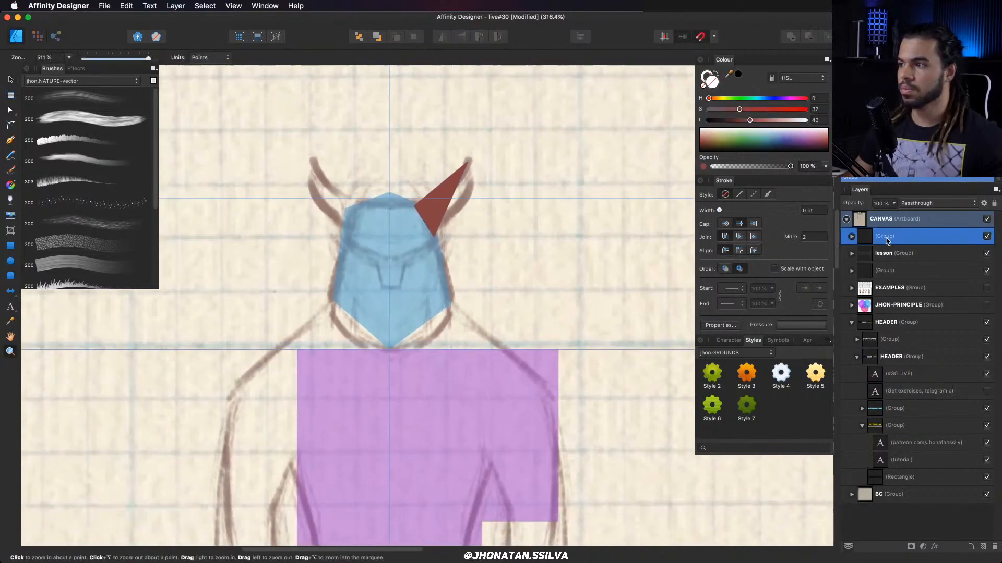
Set the opacity of all five curves inside the new group to 71%.
left_click(851, 236)
left_click(882, 256)
left_click(890, 308, "shift")
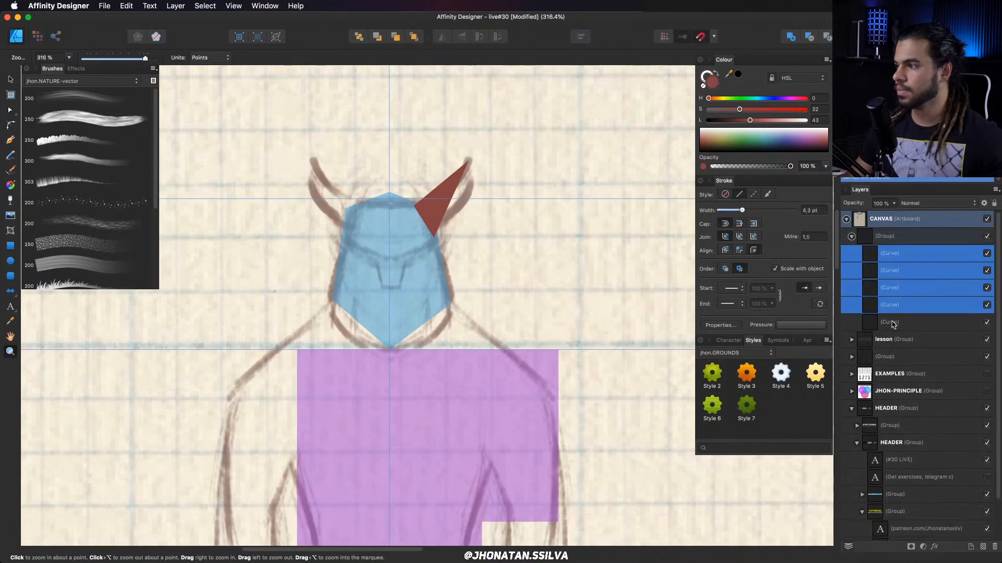
left_click(892, 322, "shift")
left_click(892, 204)
left_click(893, 215)
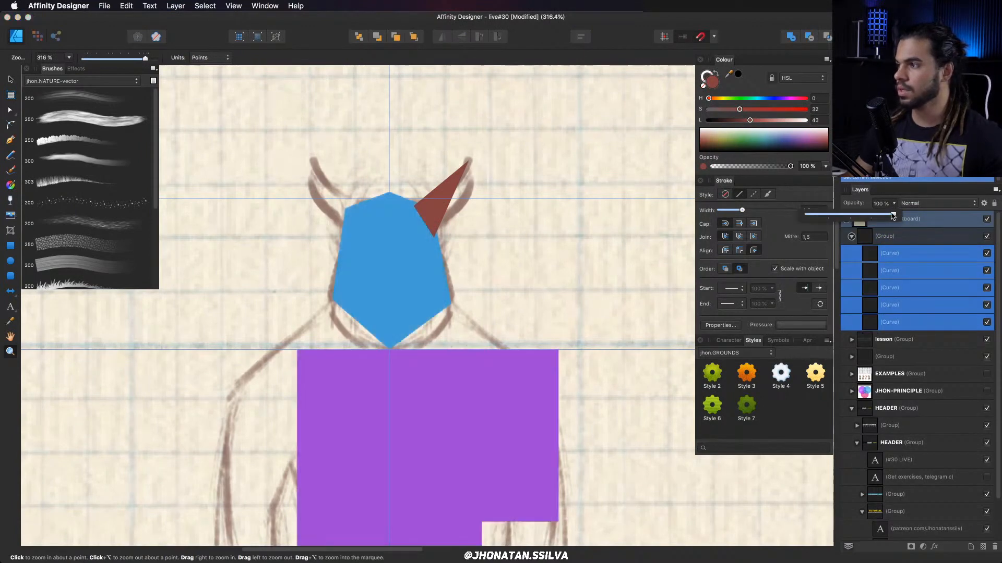
left_click_drag(886, 216, 868, 216)
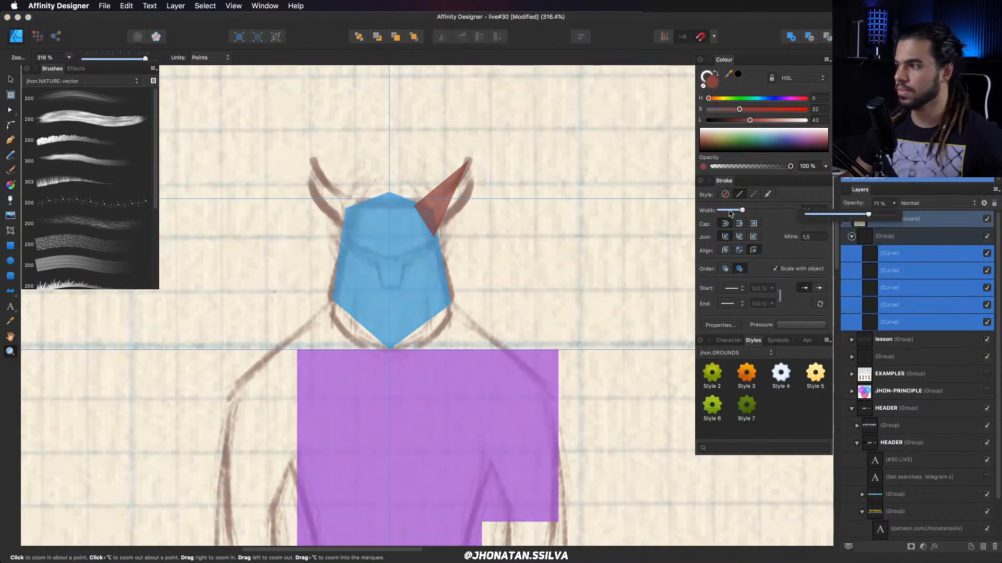
left_click(433, 203)
Bend the horn triangle's sides into curves along the sketch, shift its tip outward and round its base over the head.
key("v")
left_click(437, 194)
key("z")
left_click_drag(434, 190, 460, 222)
key("a")
key("super+space")
key("space")
left_click_drag(403, 199, 461, 216)
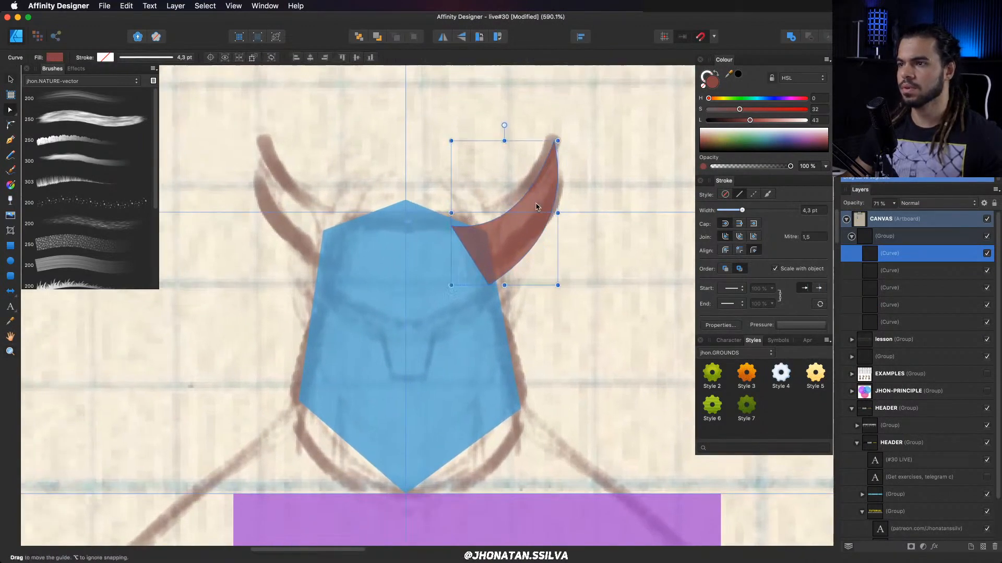
left_click(560, 151)
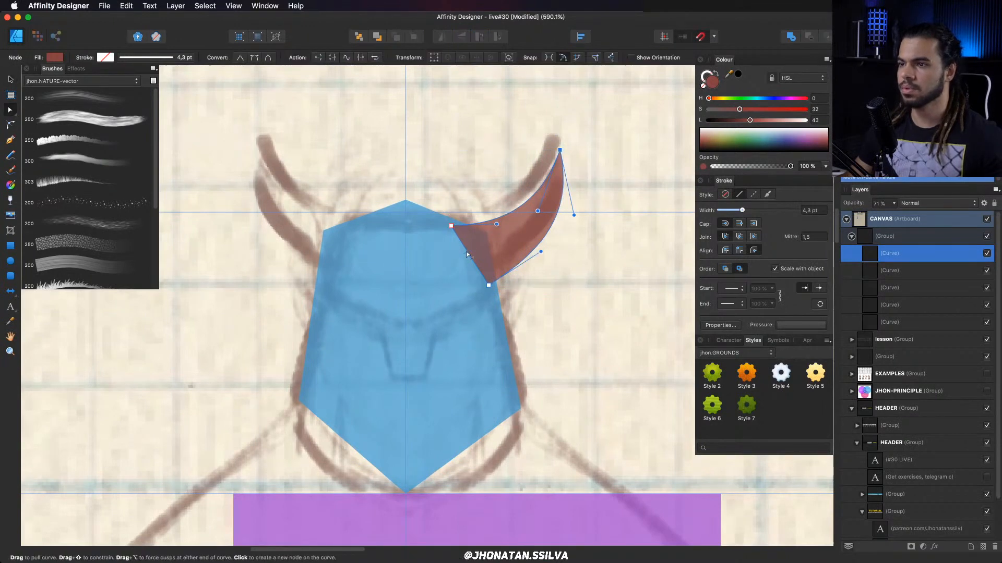
scroll(450, 267, "down", 2)
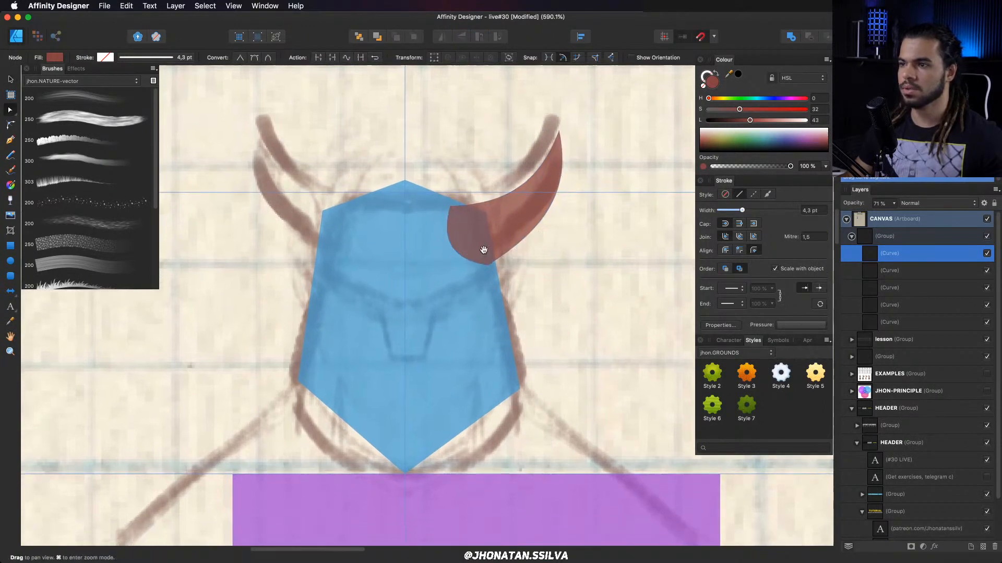
Draw a closed six-point helmet outline with the Pen tool around the crown, with its lower edge dipping to the brow centre.
key("v")
key("p")
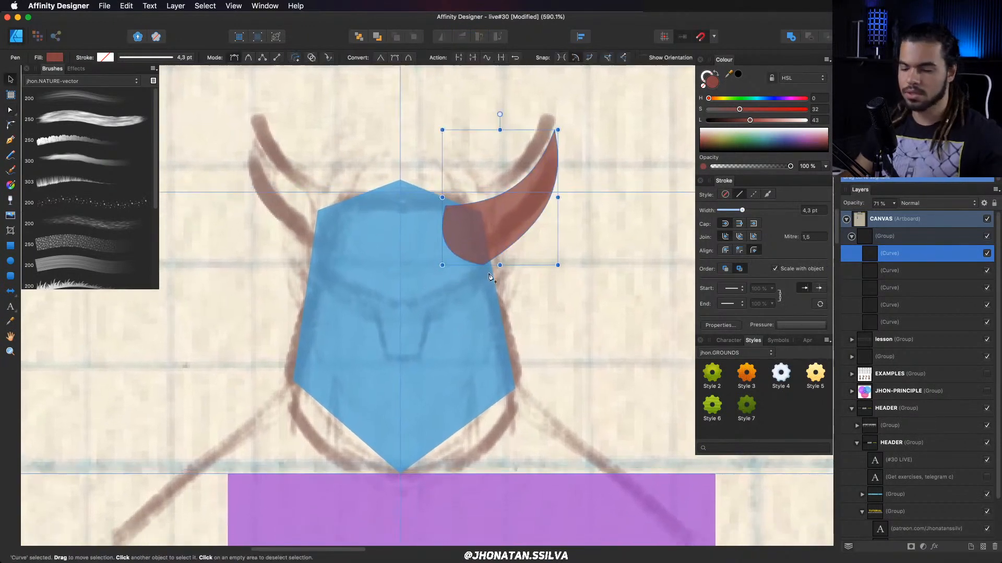
left_click(400, 305)
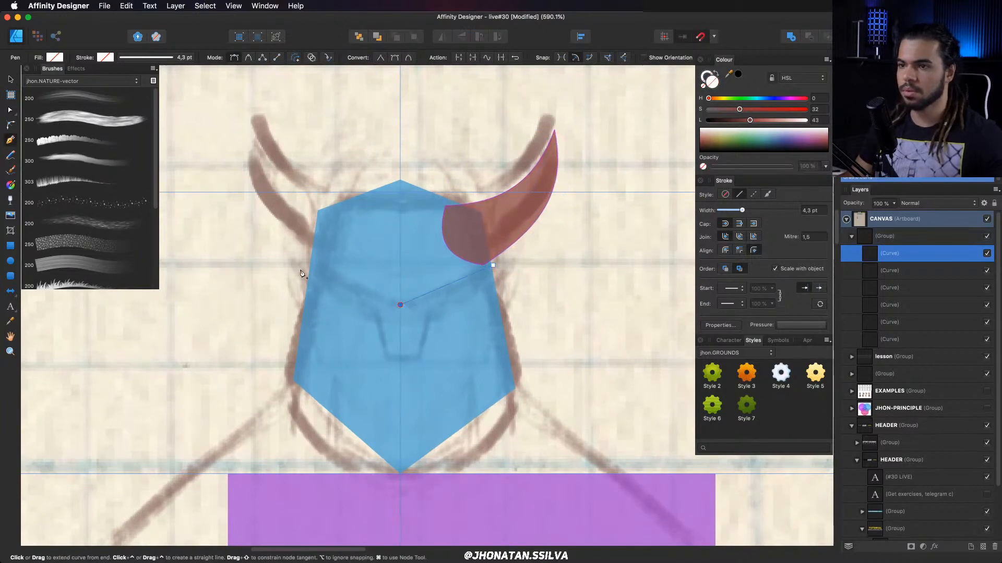
left_click(306, 265)
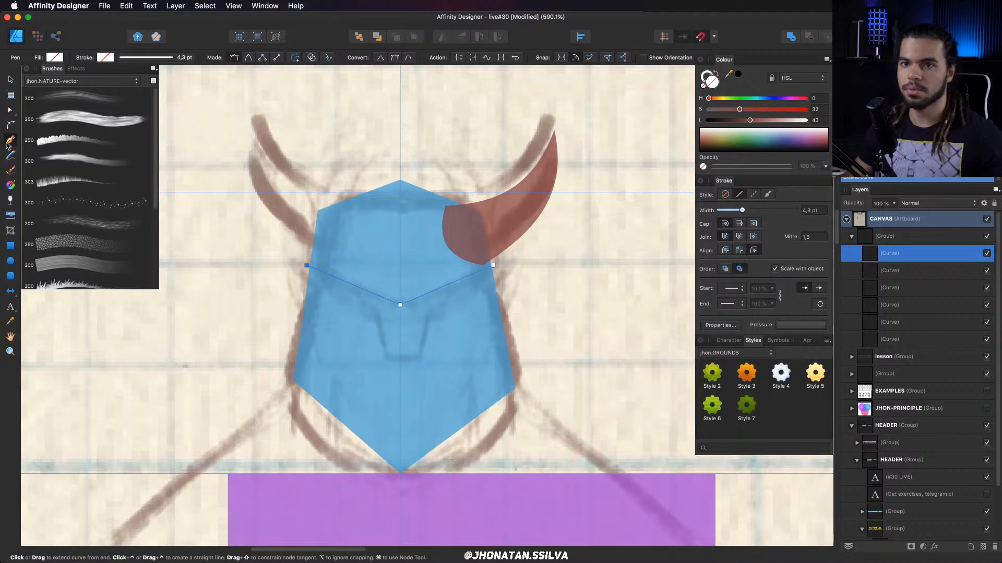
left_click(399, 173)
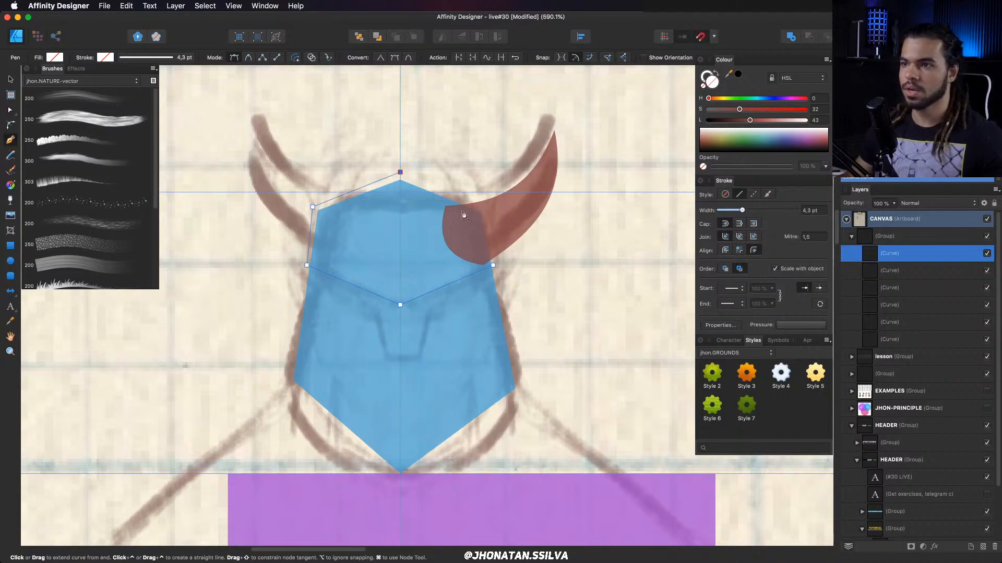
left_click(484, 203)
left_click(493, 265)
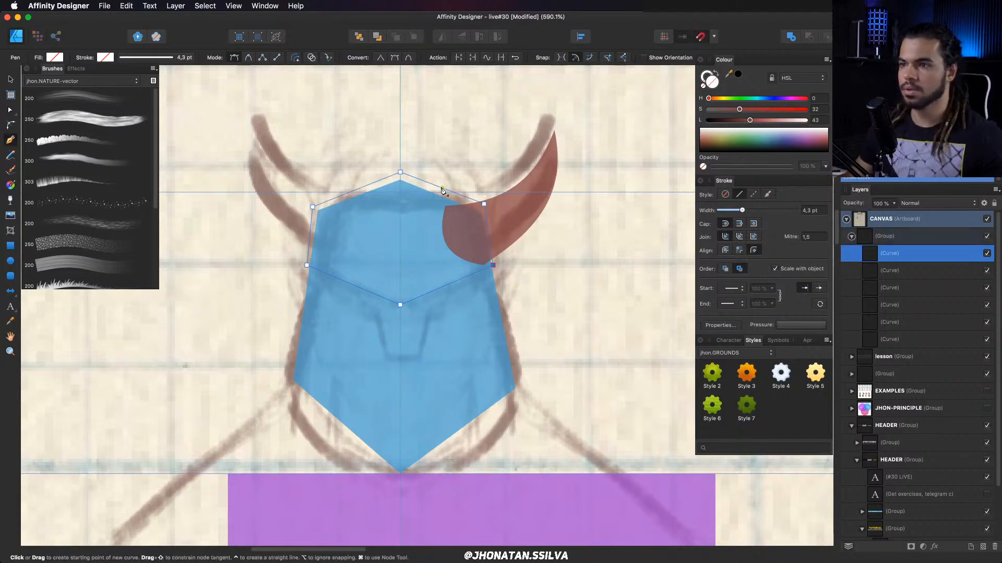
Fill the helmet shape brown with HSL 28, 15, 40.
key("a")
key("v")
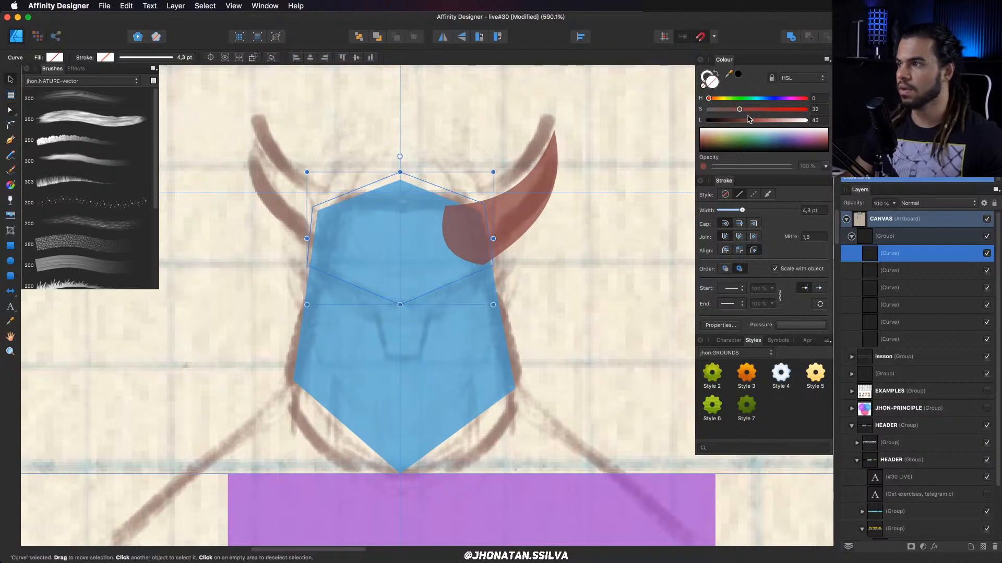
left_click(748, 119)
left_click_drag(739, 109, 723, 109)
left_click(749, 119)
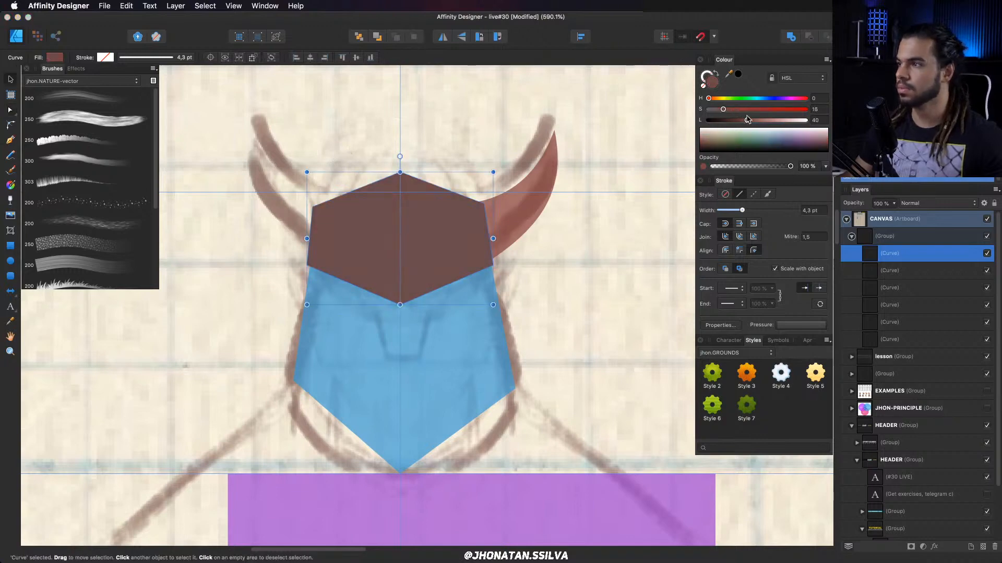
left_click(716, 100)
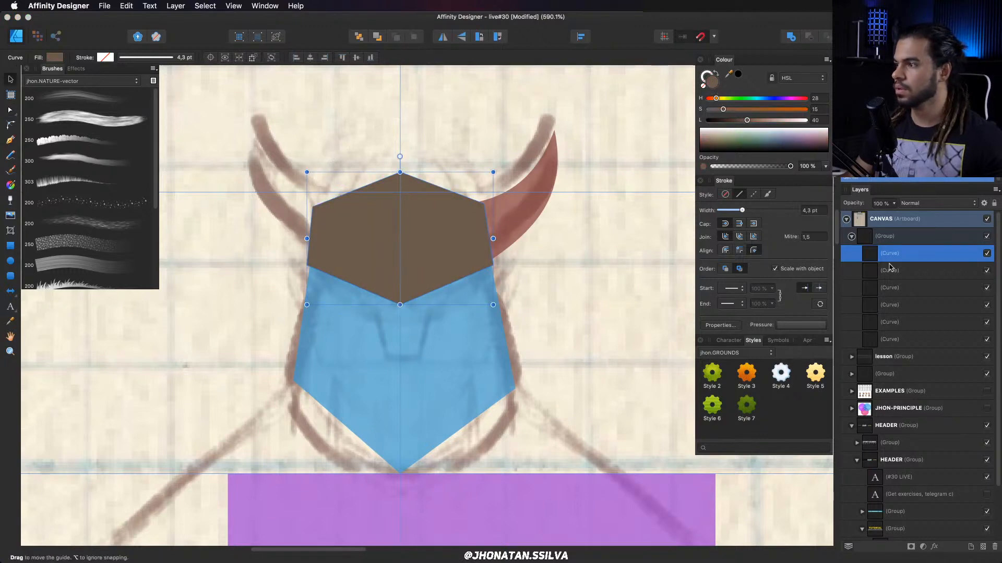
Place the helmet shape behind the horn and group the two as HELMET.
left_click_drag(889, 259, 874, 277)
left_click(890, 254)
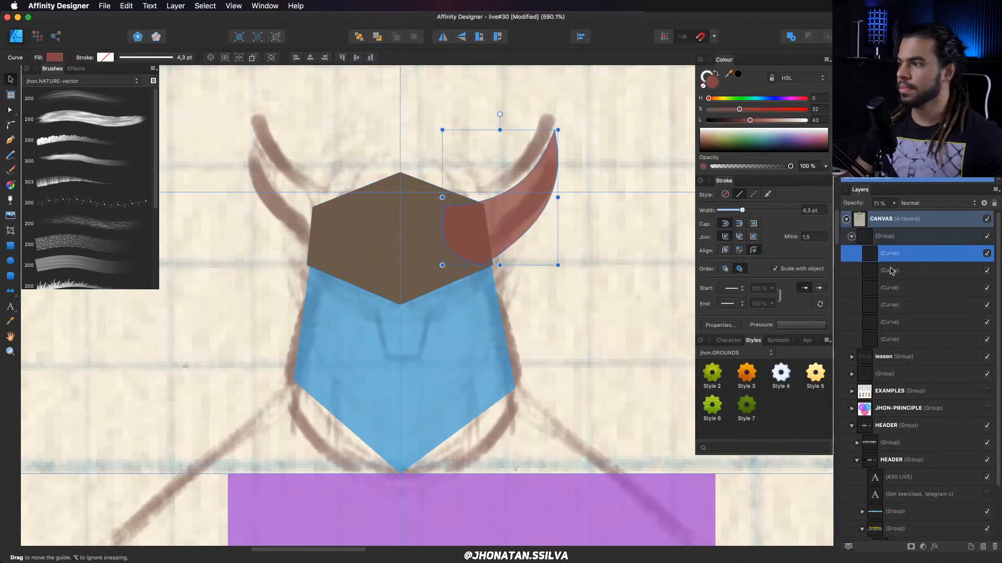
left_click(890, 271, "shift")
key("super+g")
double_click(890, 253)
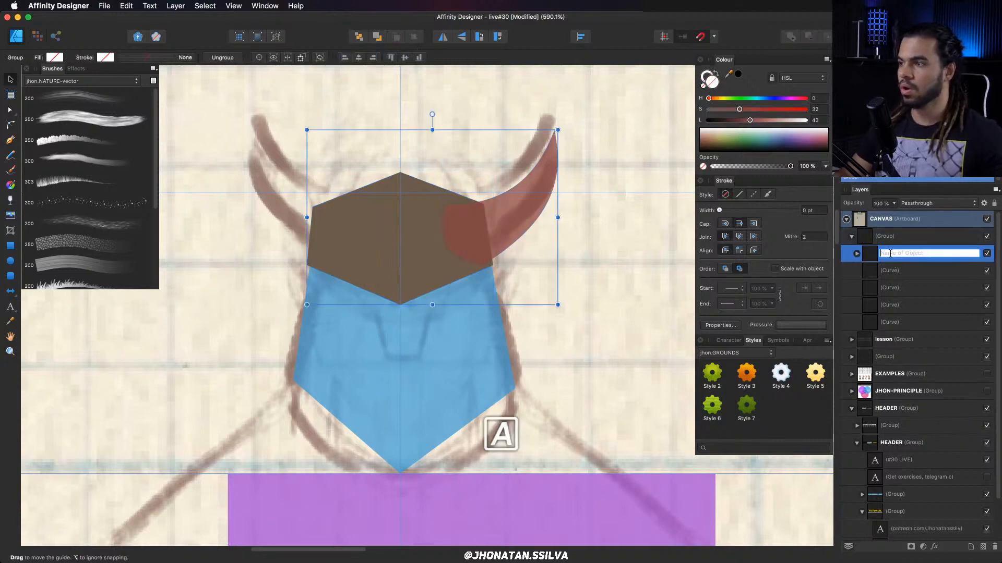
key("Return")
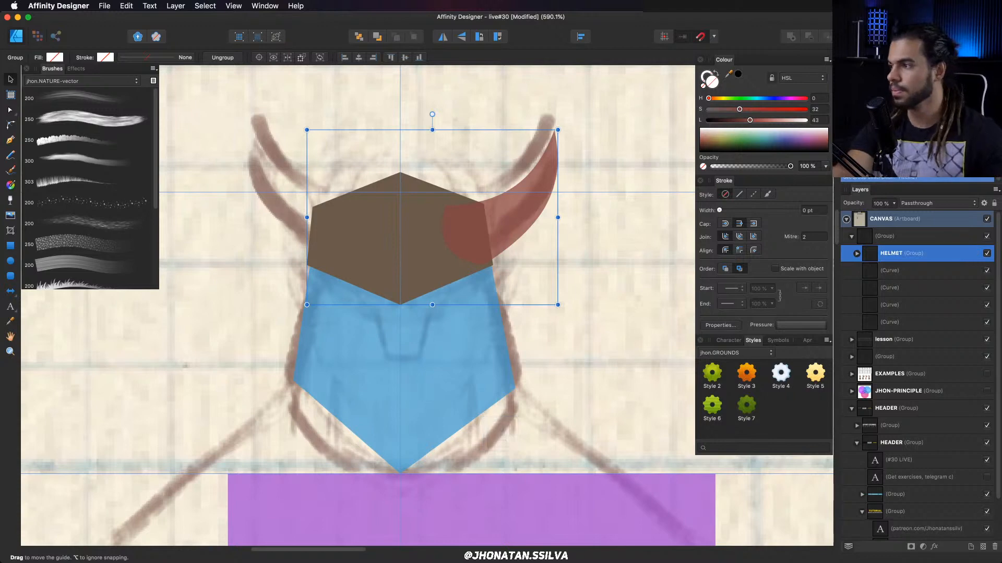
key("a")
key("v")
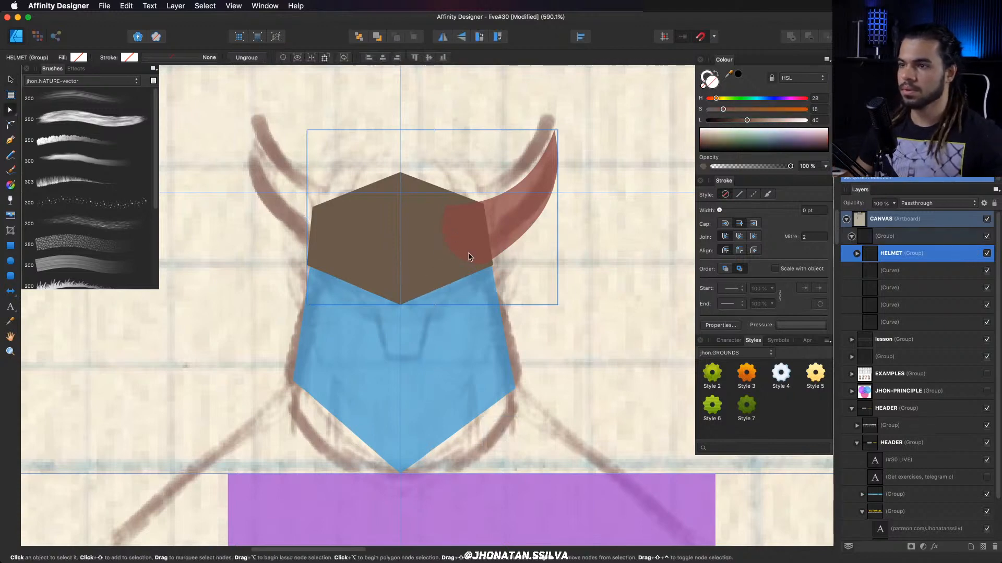
left_click_drag(469, 256, 486, 232)
key("super+z")
Recolour the horn ochre with HSL 44, 32, 54 and place a horizontally flipped copy on the opposite side of the helmet.
double_click(490, 246)
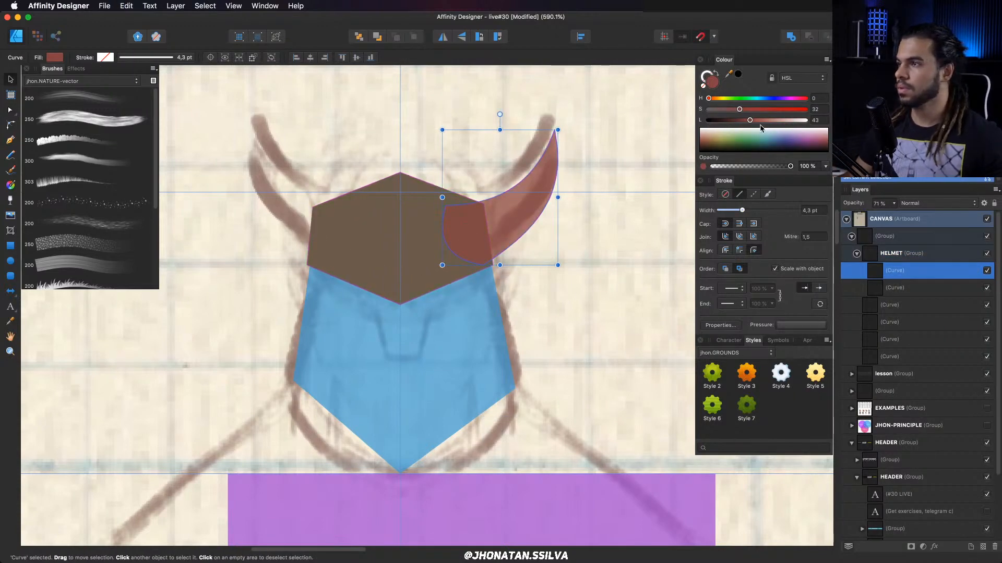
left_click_drag(760, 121, 720, 99)
left_click_drag(487, 220, 312, 231)
key("super+j")
key("shift+h")
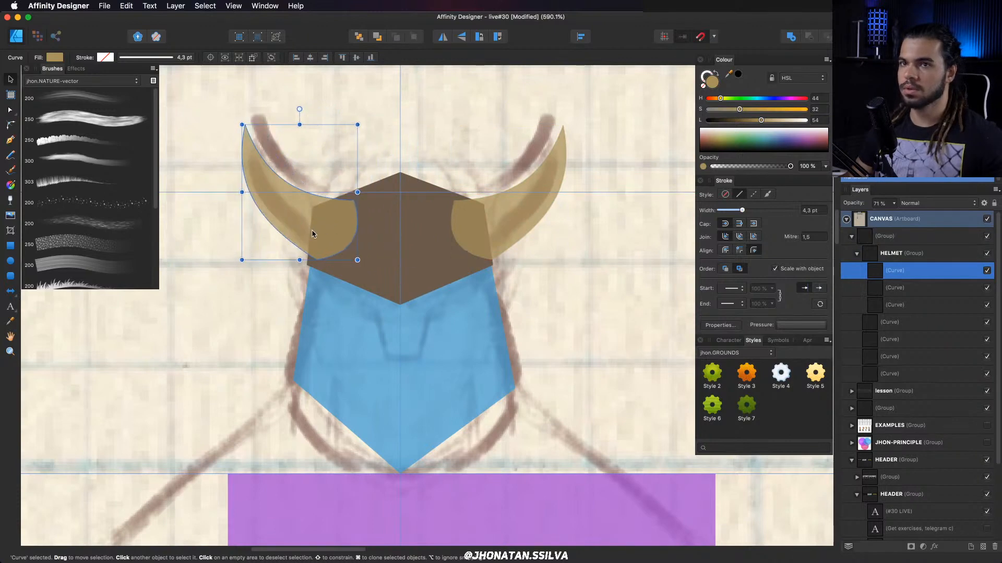
Flip the copied horn horizontally and flip it back.
left_click(127, 6)
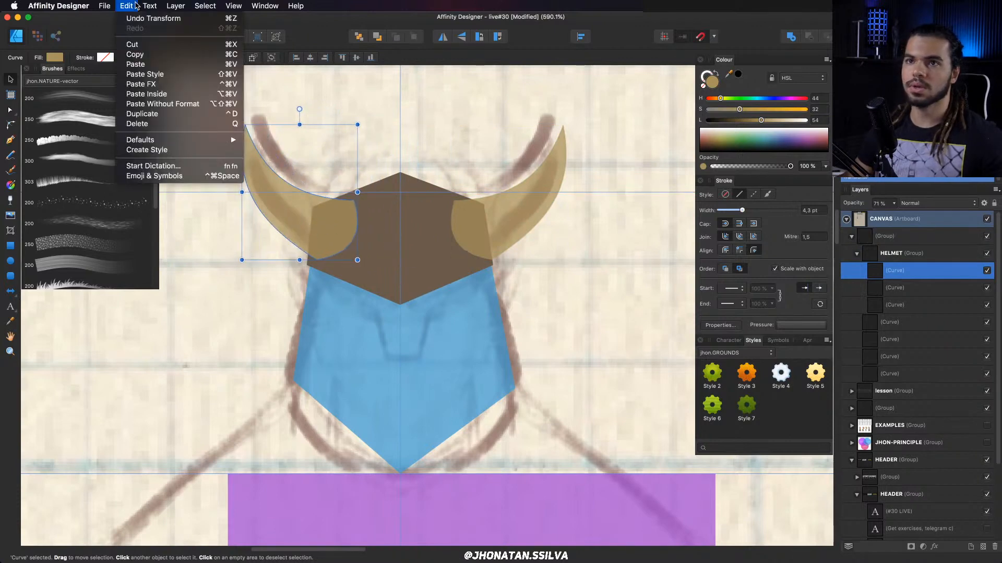
left_click(272, 144)
left_click(448, 40)
left_click(447, 40)
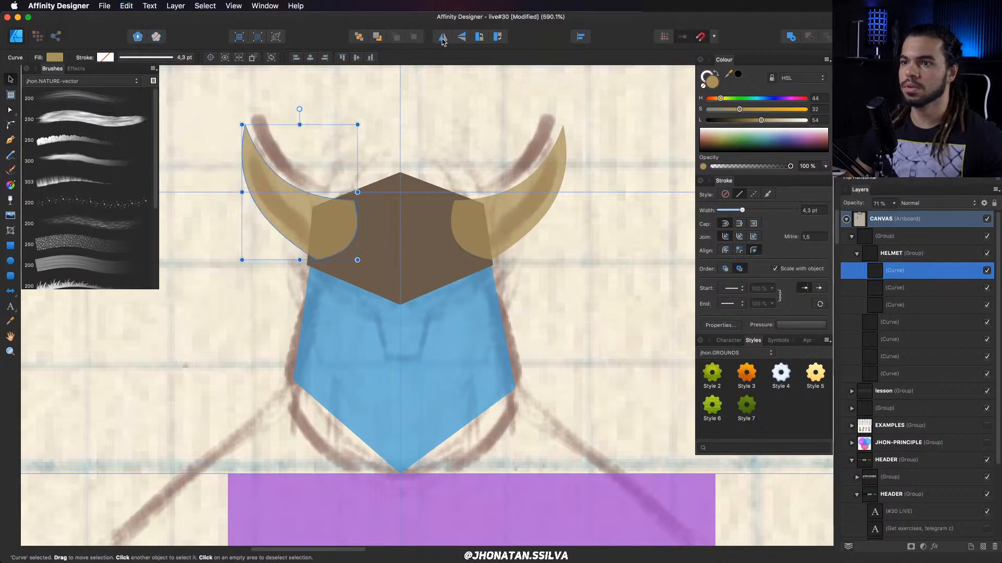
Nudge the copied horn slightly outward so its position mirrors the horn on the opposite side of the helmet.
left_click_drag(345, 229, 334, 248)
key("space")
key("super+space")
key("space")
left_click_drag(353, 238, 335, 217)
key("super+z")
Select all nodes of the brown helmet shape and convert them to smooth to round its outline.
key("space")
left_click_drag(432, 233, 409, 232)
key("super+space")
left_click_drag(461, 245, 389, 199)
left_click(421, 255)
key("super+space")
key("a")
key("space")
scroll(369, 220, "up", 2)
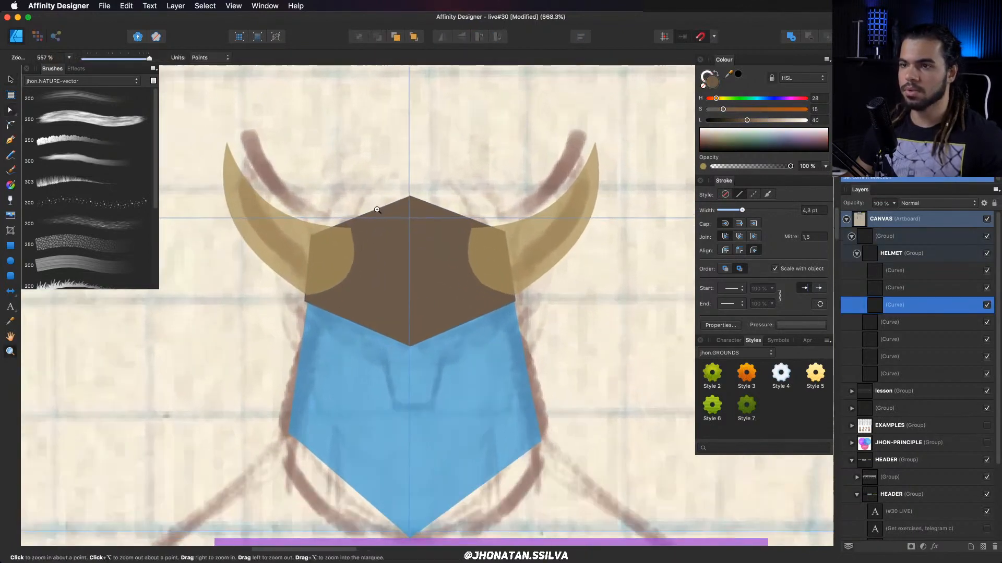
key("z")
key("a")
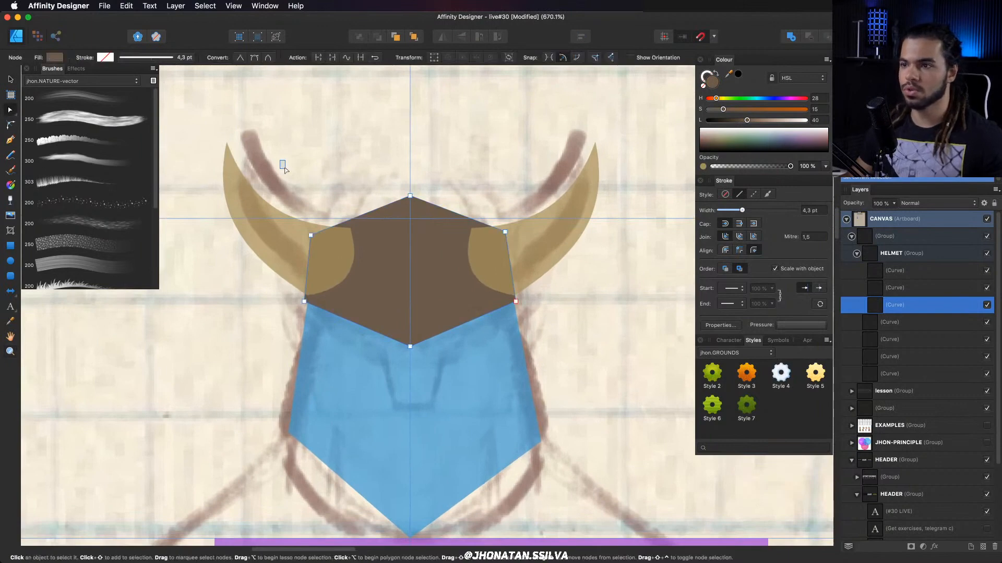
left_click_drag(282, 165, 526, 377)
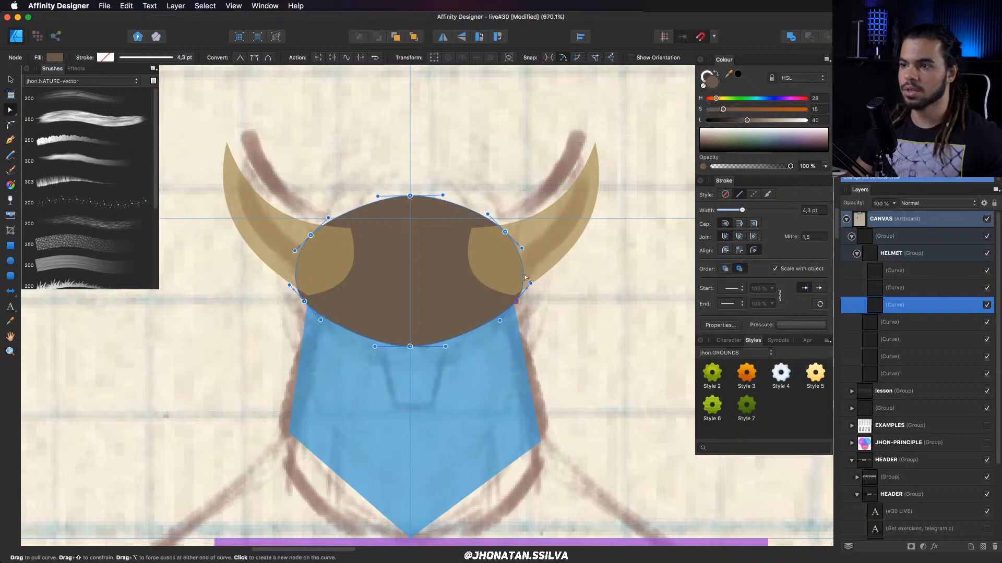
Turn the helmet's two lower side nodes into sharp corners and shift its upper node beside the copied horn inward.
left_click_drag(515, 302, 506, 303)
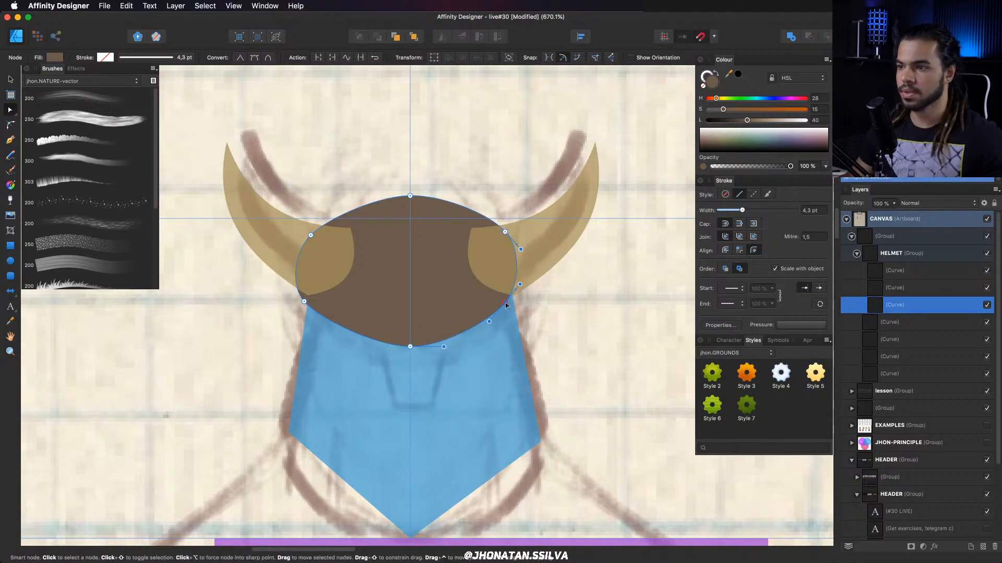
left_click_drag(504, 303, 515, 295)
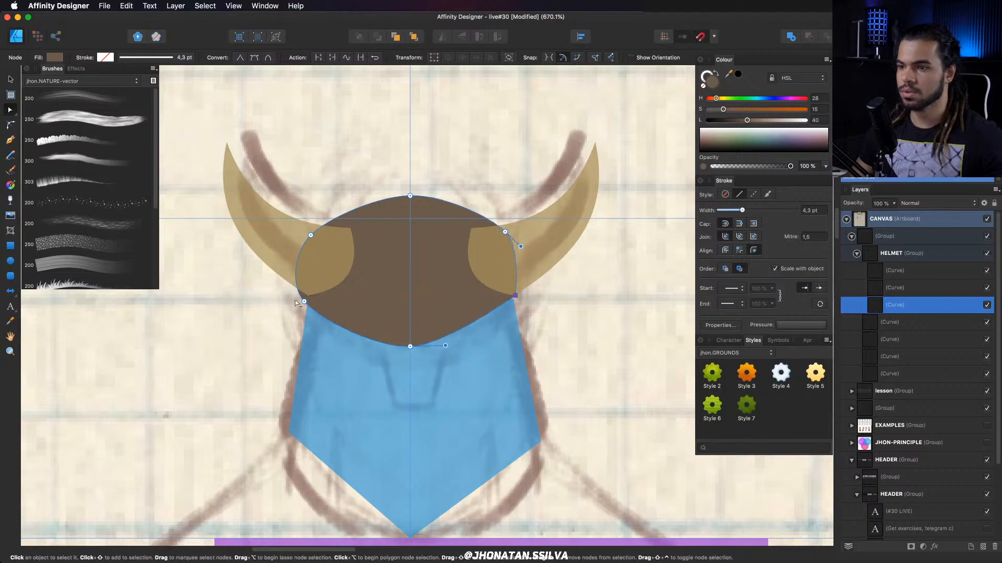
left_click(304, 302)
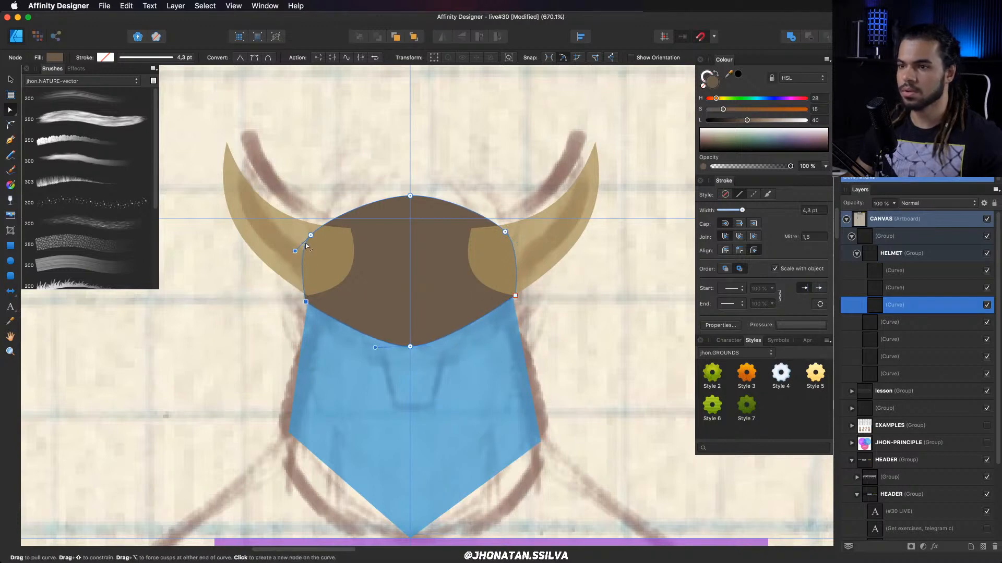
left_click_drag(311, 236, 320, 234)
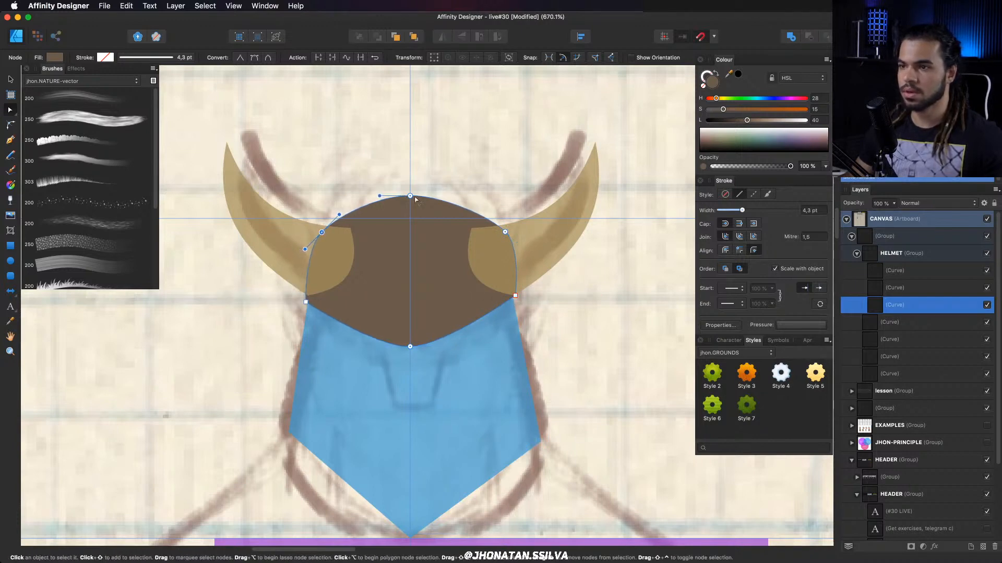
Lower the helmet's top node, raise its bottom centre node and lengthen the bottom node's handles to widen the lower curve.
left_click_drag(410, 196, 410, 205)
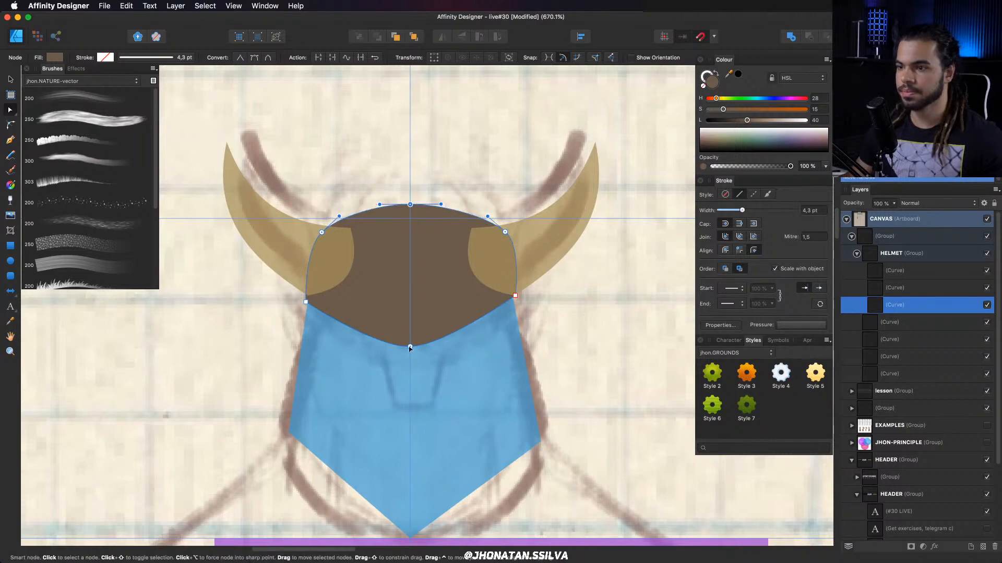
left_click_drag(410, 346, 484, 338)
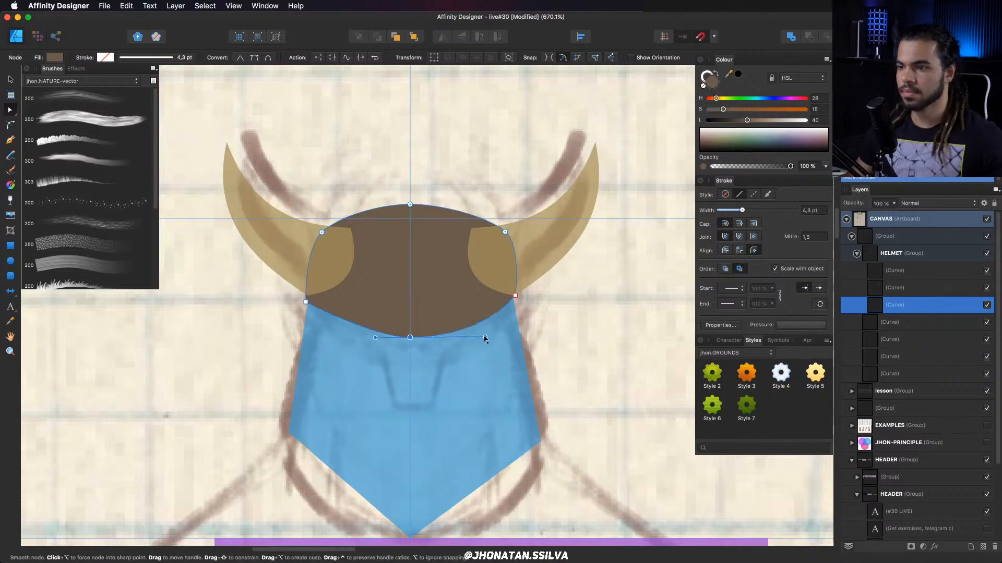
left_click_drag(374, 338, 360, 338)
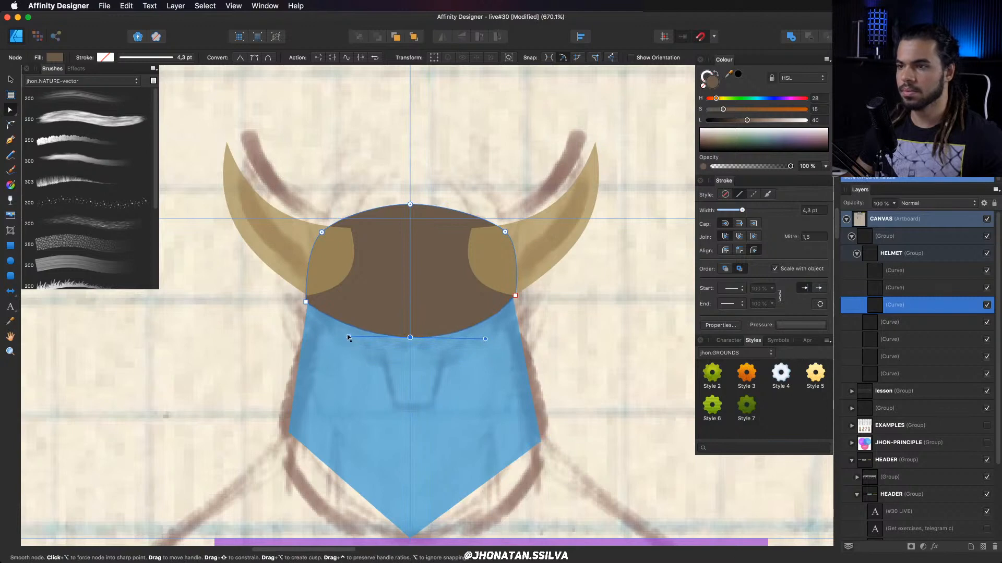
Recolour the blue head shape pale yellow with HSL 45, 66, 69.
key("v")
scroll(518, 245, "down", 5)
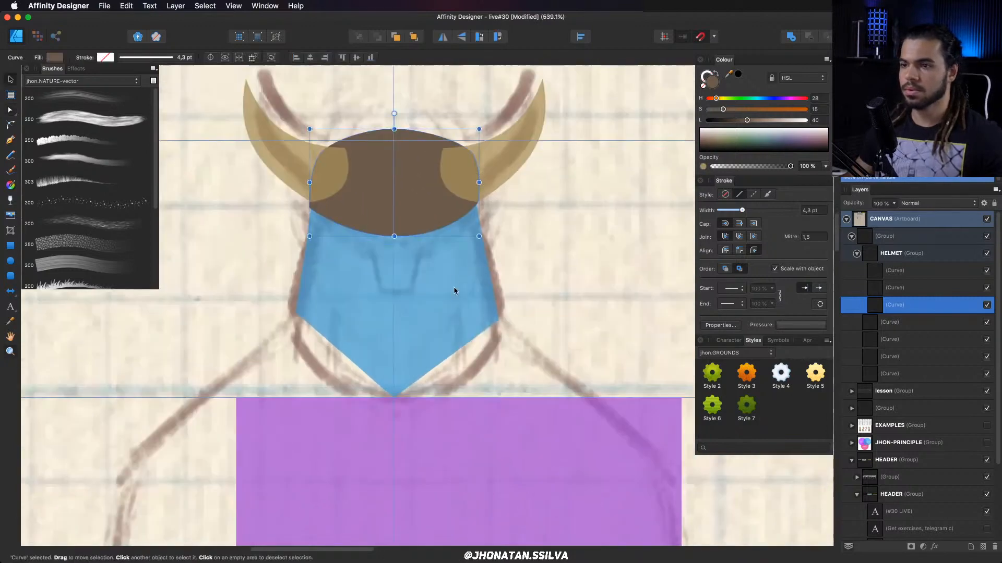
left_click(453, 287)
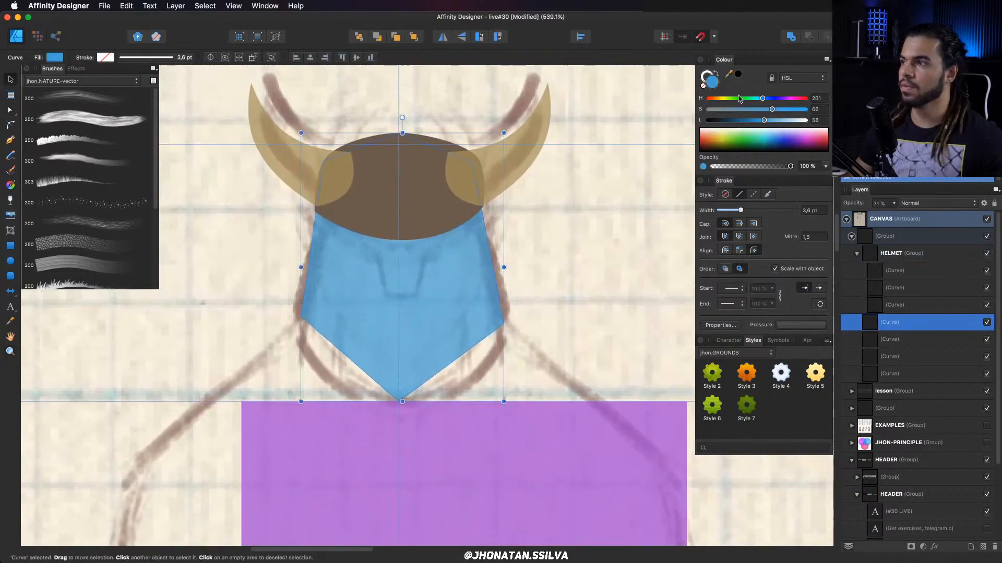
left_click(722, 99)
left_click(777, 121)
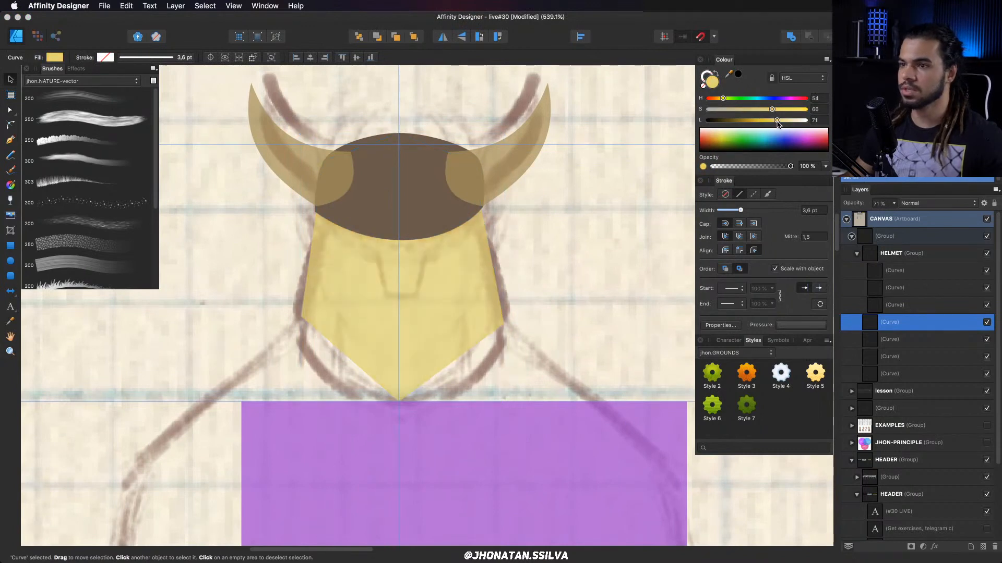
left_click(720, 99)
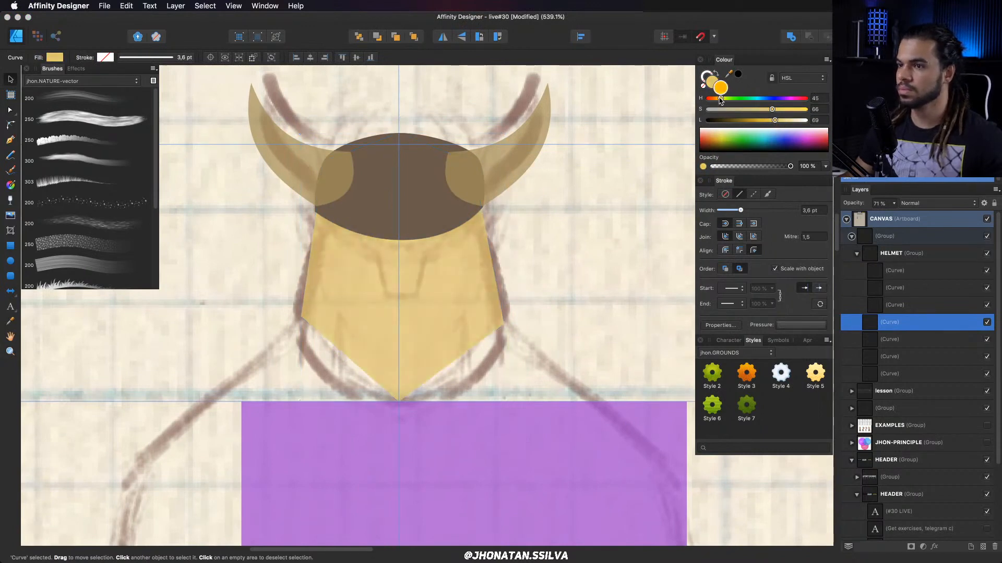
Convert the head's chin and jaw nodes to smooth and nudge both jaw nodes to fit the sketch.
key("a")
scroll(475, 282, "down", 3)
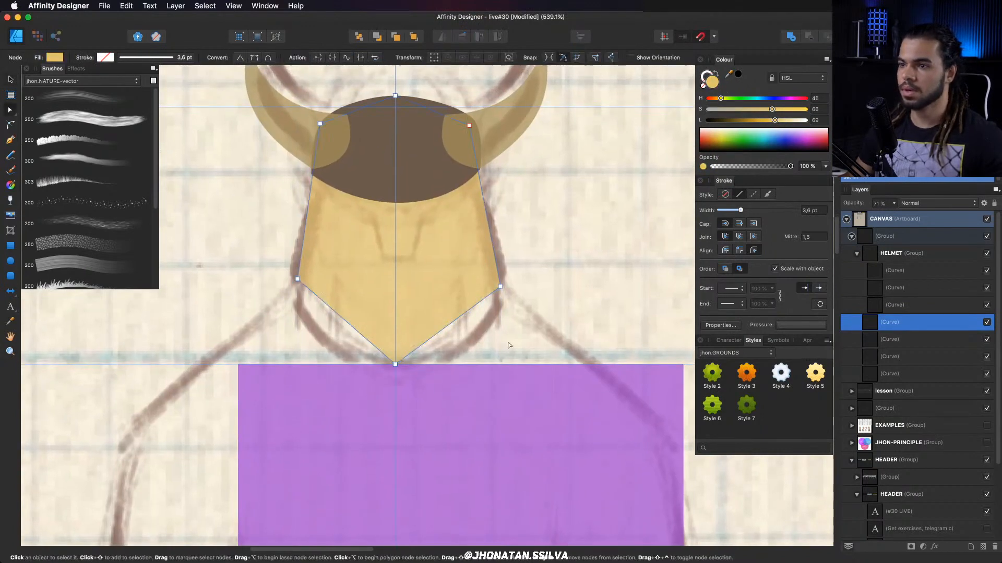
left_click_drag(537, 383, 252, 235)
left_click(269, 57)
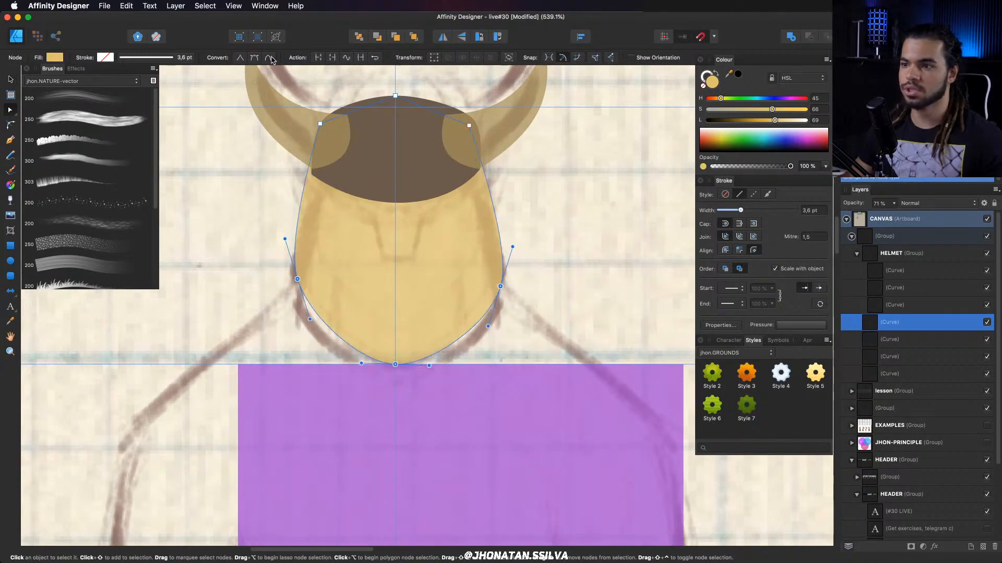
left_click_drag(501, 287, 494, 290)
left_click_drag(297, 279, 298, 283)
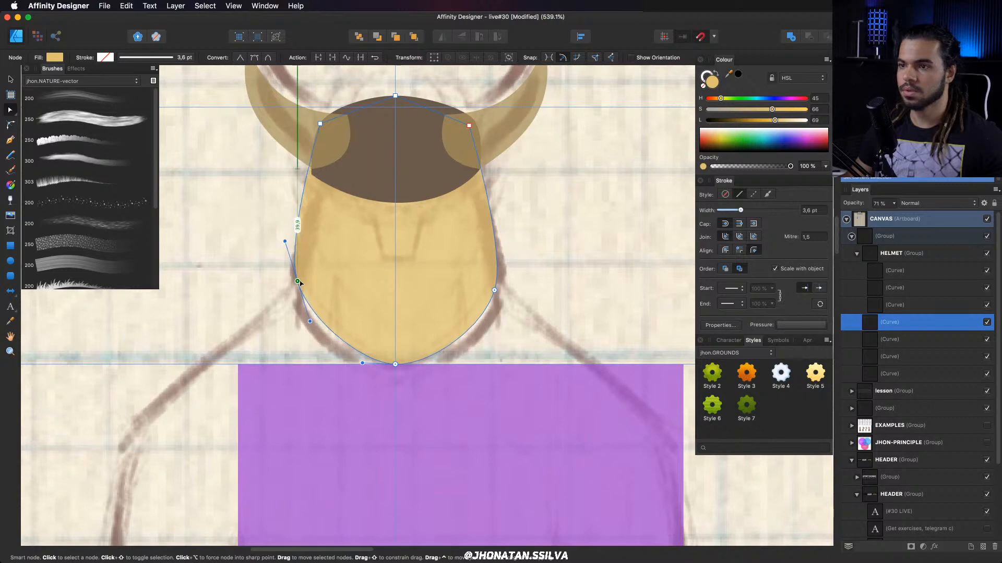
Draw a closed angular beard shape with the Pen tool over the lower half of the head, down to the chin.
scroll(438, 250, "up", 2)
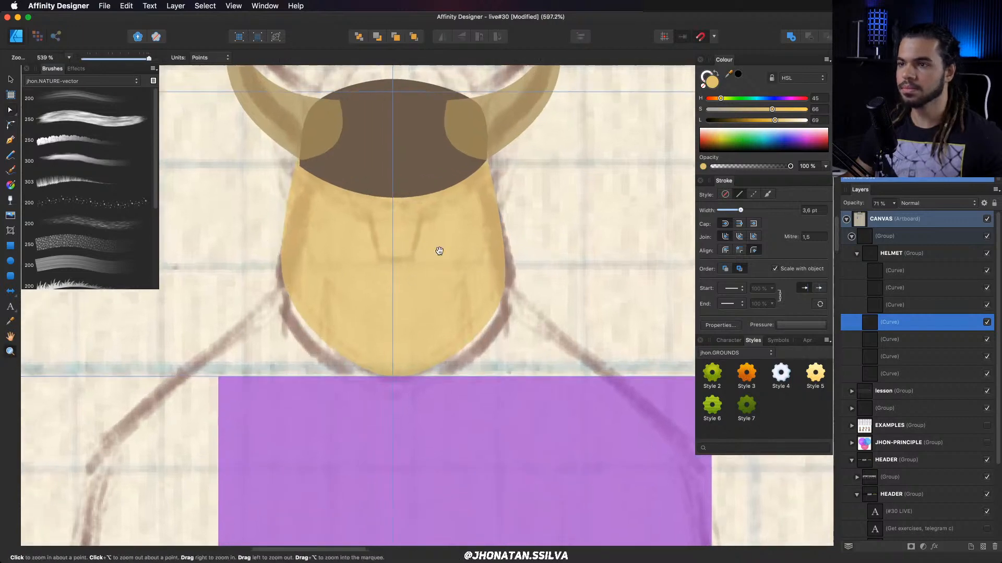
key("p")
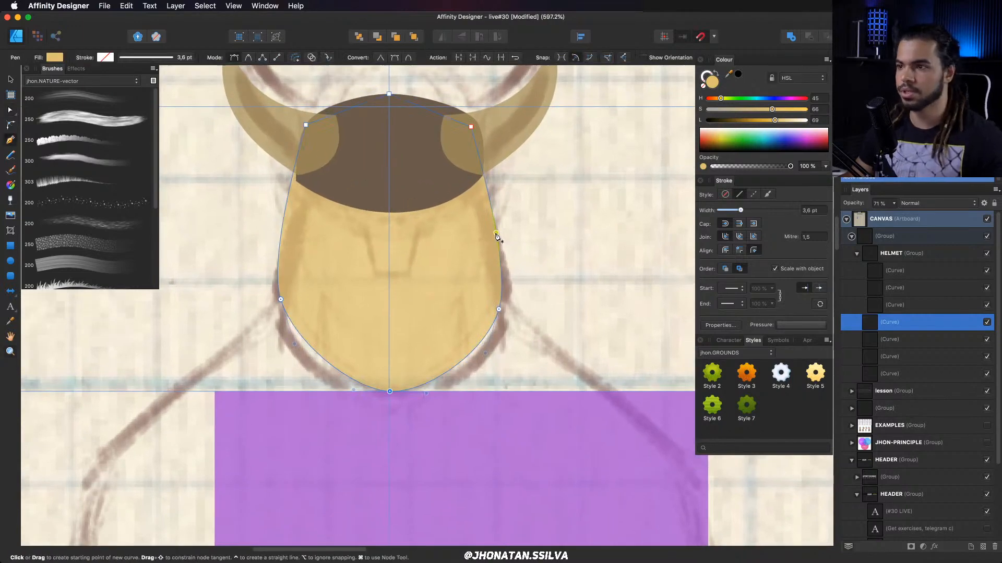
left_click(496, 233)
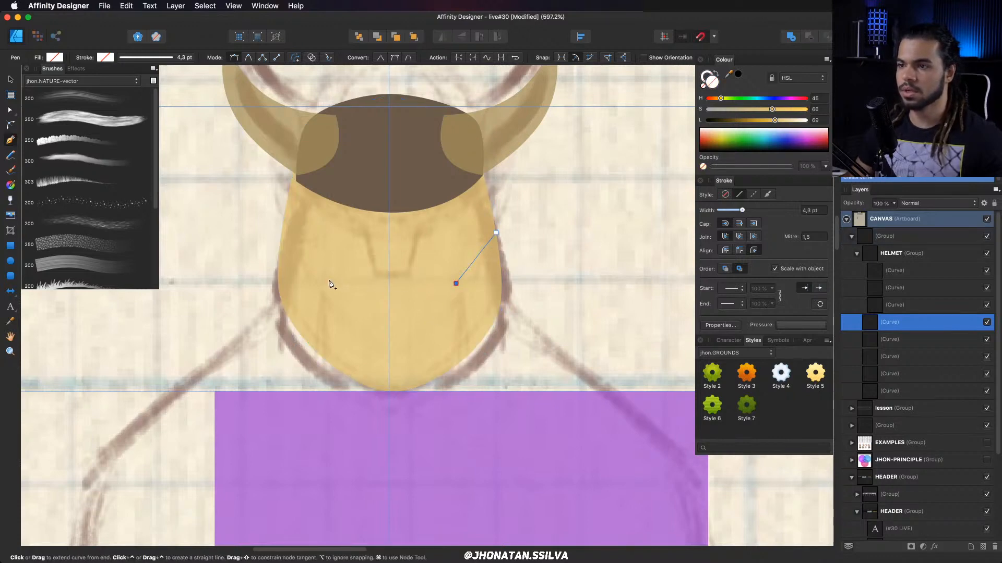
left_click(281, 224)
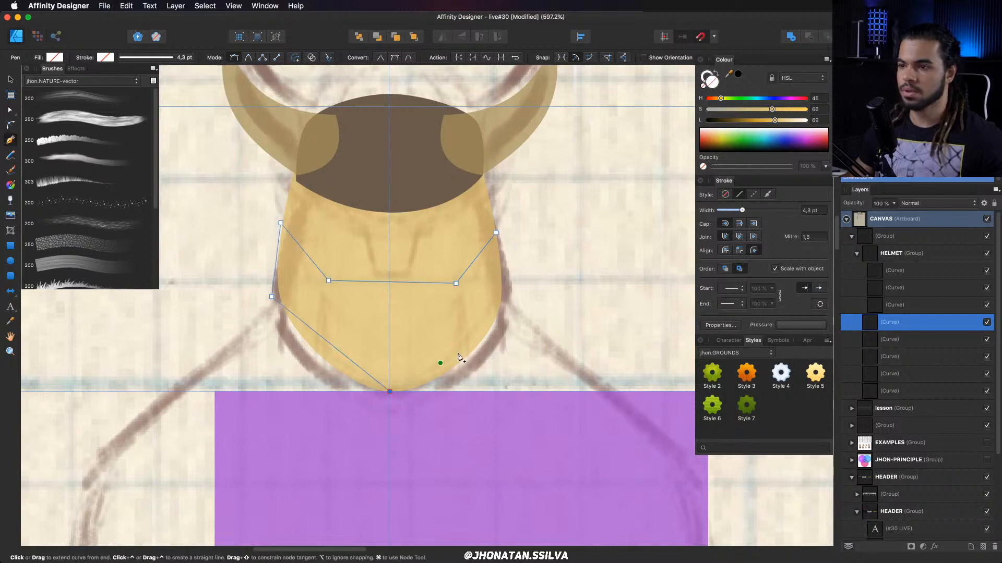
left_click(500, 310)
left_click(496, 232)
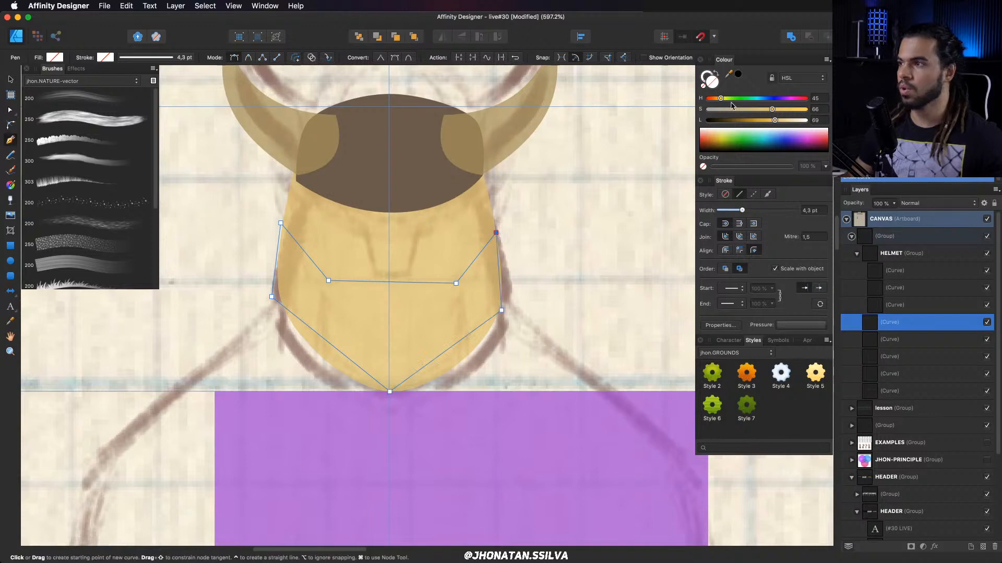
Fill the beard shape reddish brown with HSL 14, 38, 46.
key("v")
left_click_drag(721, 98, 745, 109)
left_click(753, 120)
Smooth the beard's chin and lower side nodes and adjust them so its outline covers the jaw.
key("a")
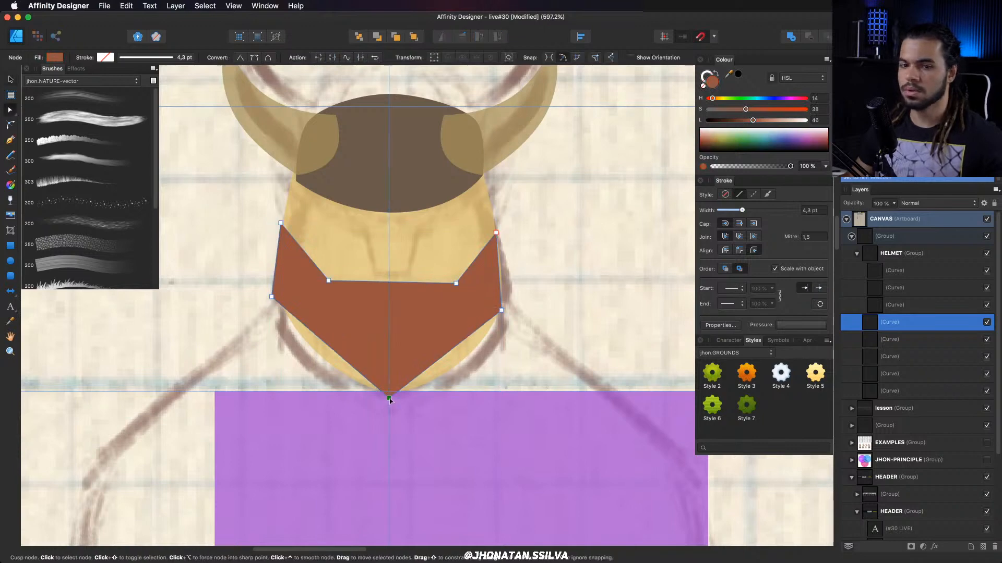
left_click(388, 399, "ctrl")
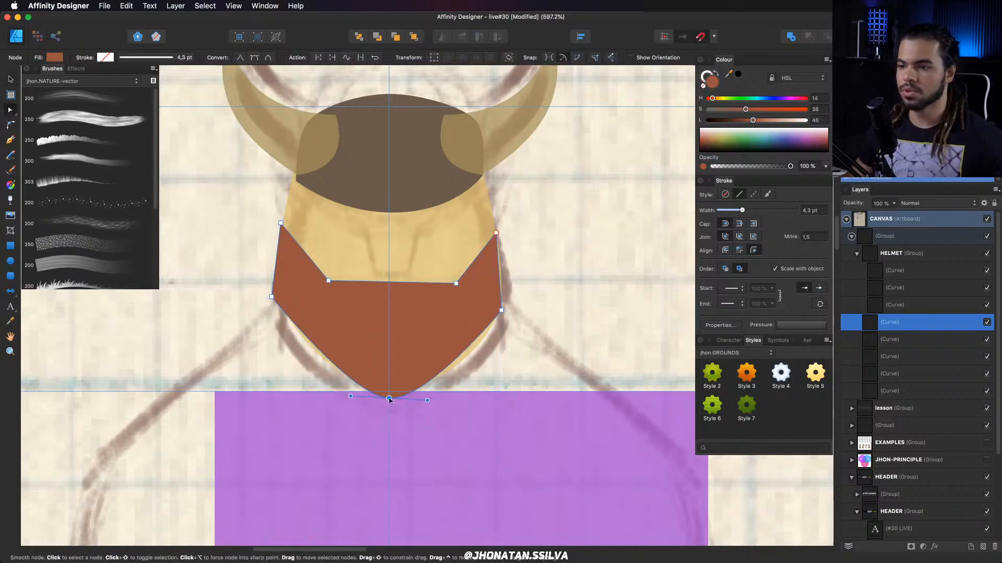
left_click_drag(350, 398, 320, 396)
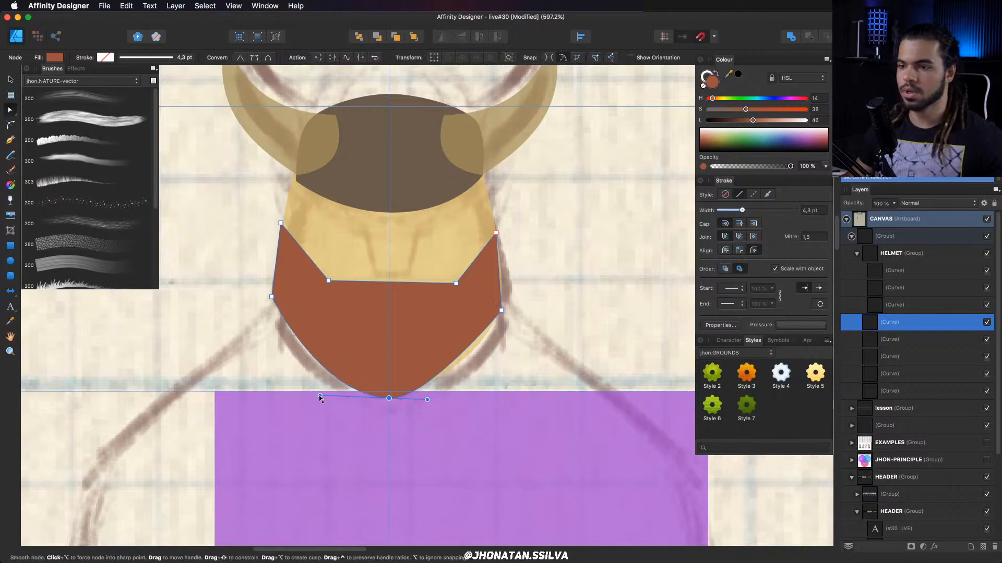
left_click(501, 312, "ctrl")
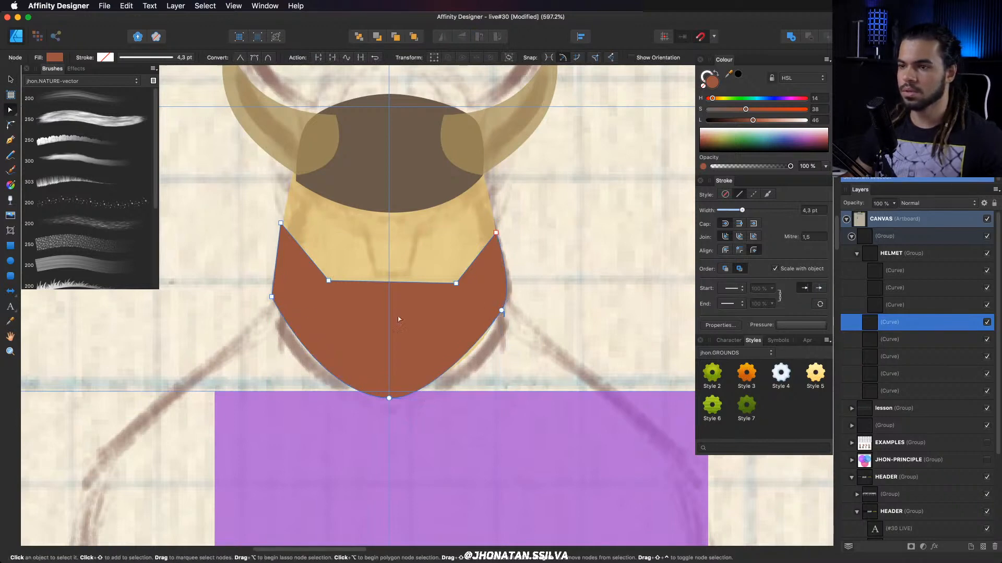
left_click(272, 297, "ctrl")
left_click_drag(273, 300, 280, 314)
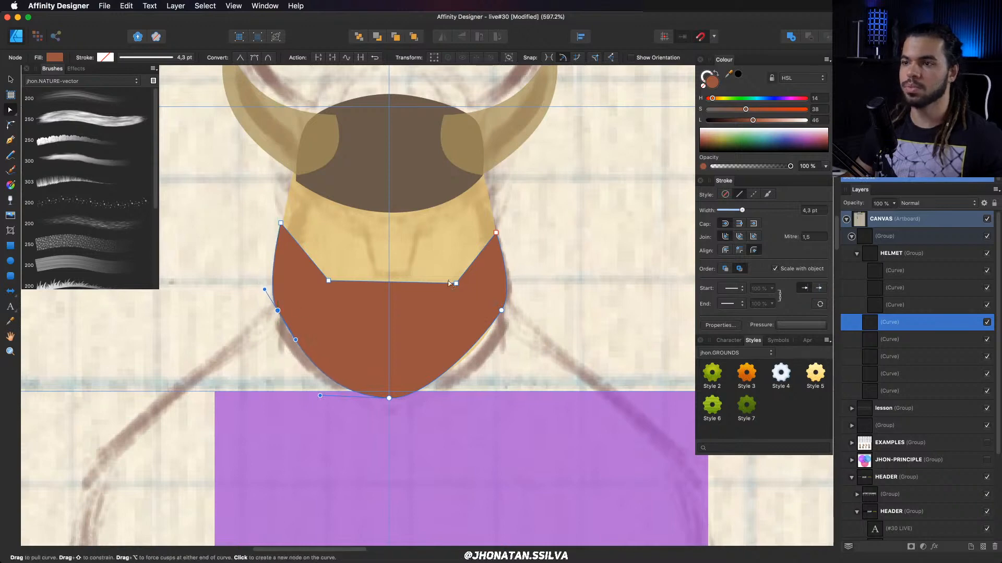
Nudge the beard's upper tips and smooth the two inner nodes so its upper edge curves across the face.
left_click(495, 231)
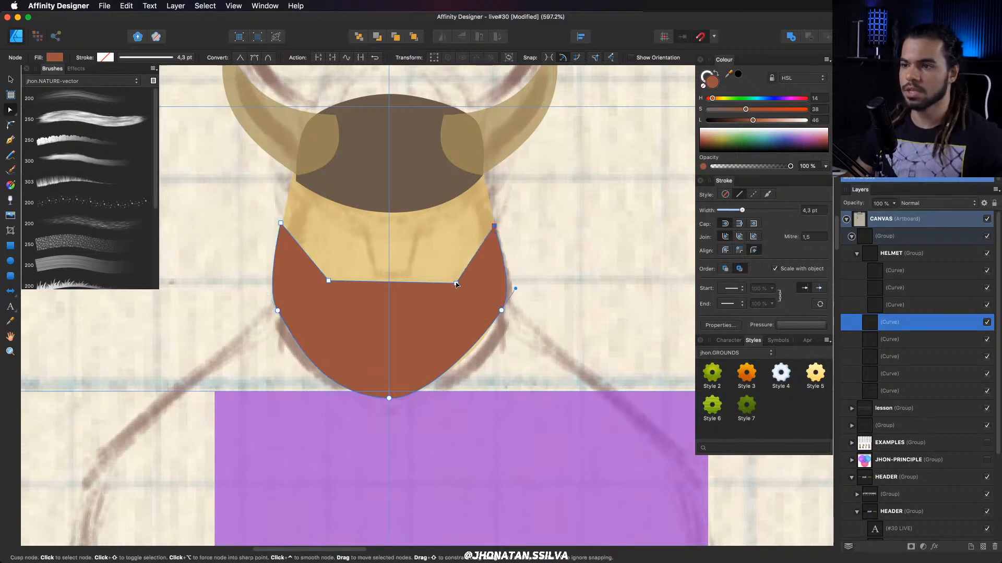
left_click_drag(456, 284, 451, 284)
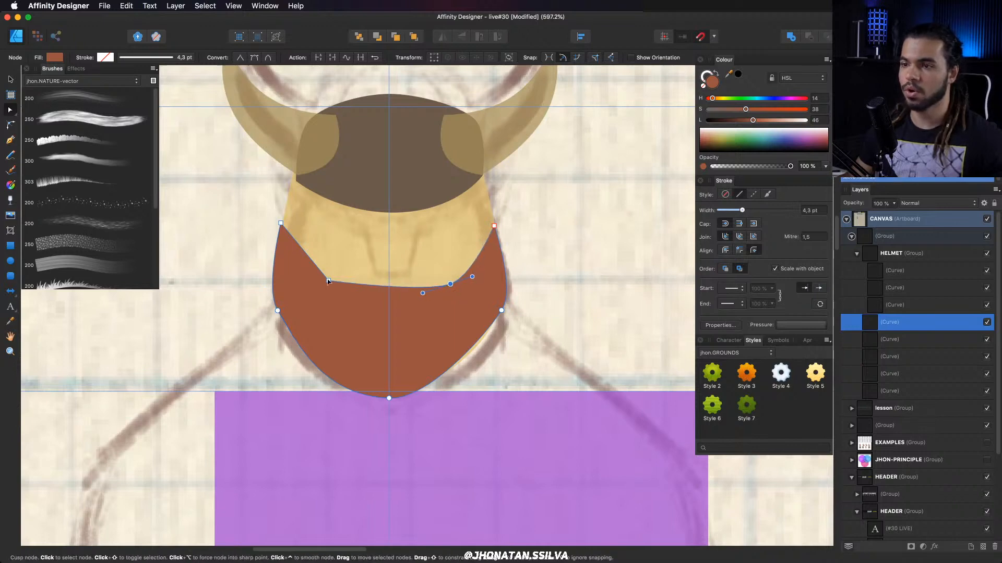
left_click(329, 281, "ctrl")
left_click_drag(329, 281, 333, 285)
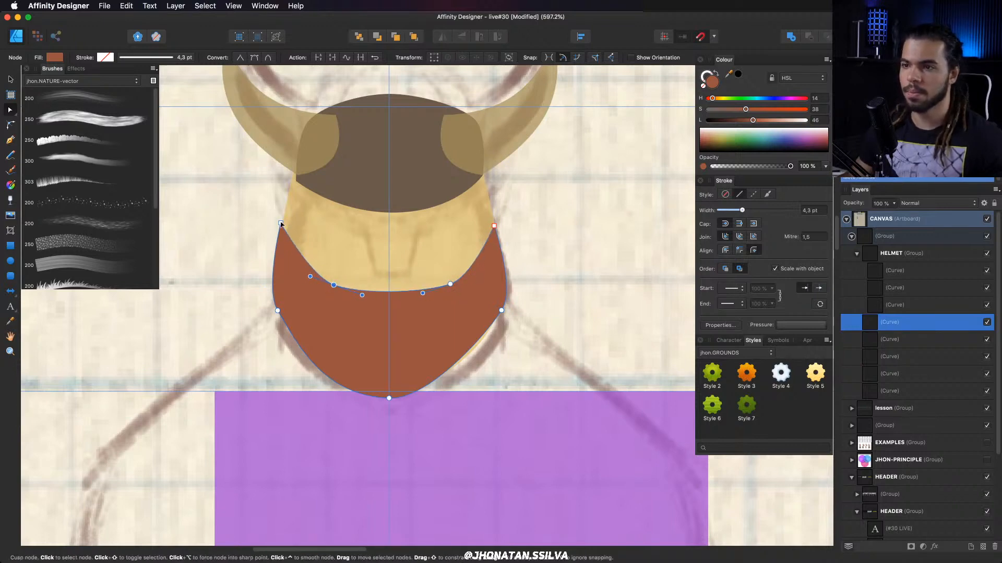
left_click_drag(281, 224, 281, 225)
Draw a small closed four-sided ear shape with the Pen tool against the side of the head above the beard.
key("z")
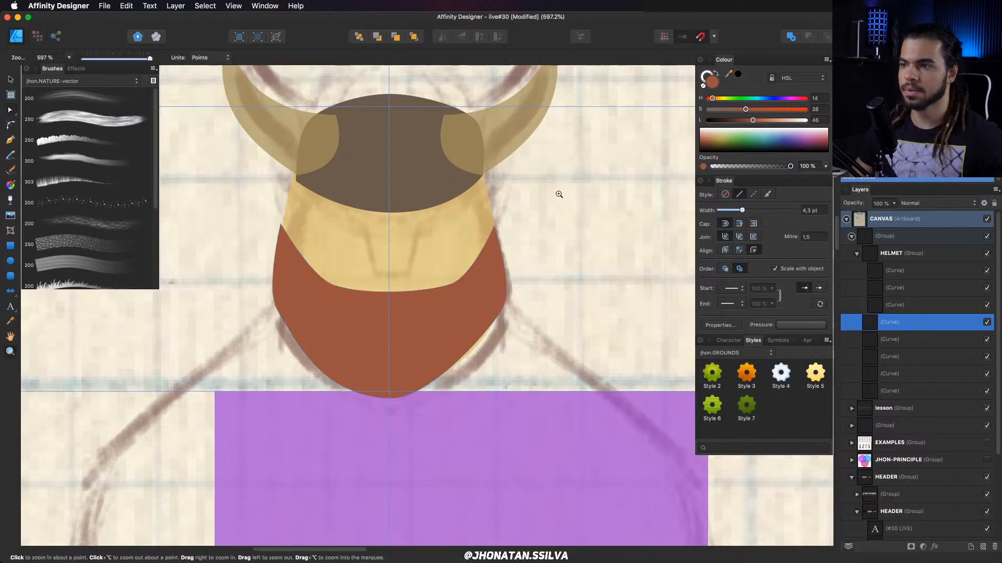
left_click_drag(560, 198, 507, 206)
left_click(507, 209)
key("p")
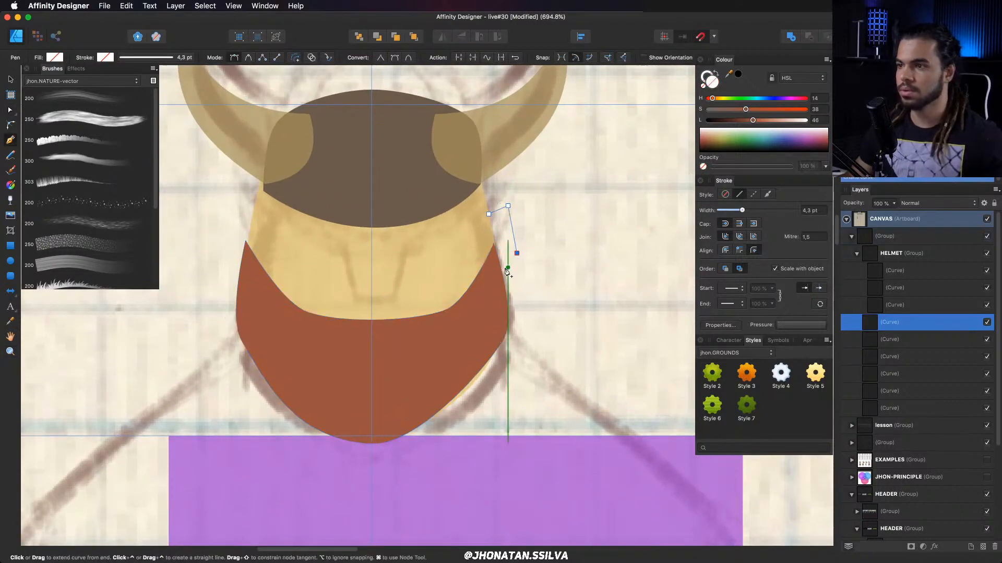
left_click(505, 270)
left_click(489, 216)
Fill the ear shape with the pale yellow sampled from the head and show its nodes for editing.
scroll(528, 217, "up", 3)
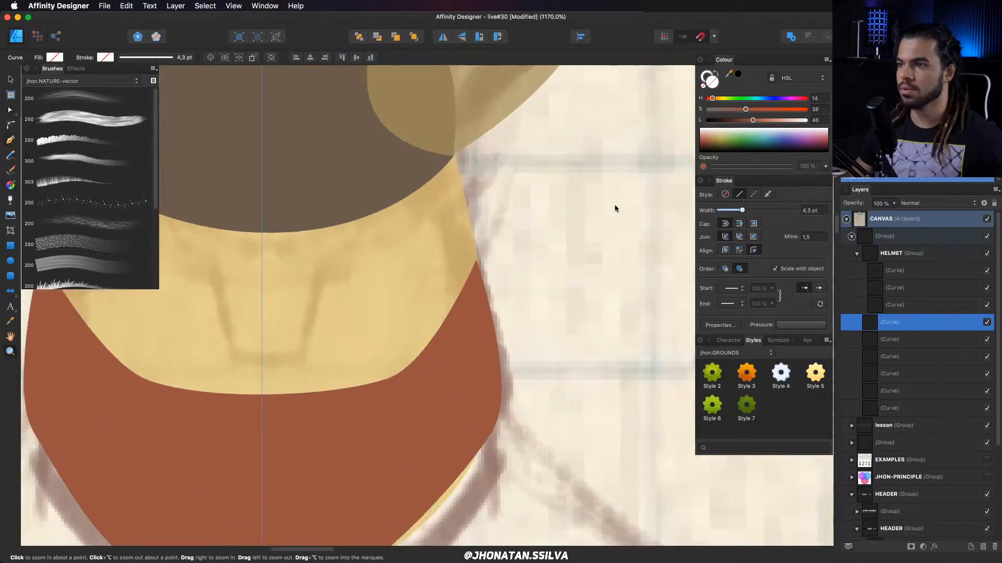
key("v")
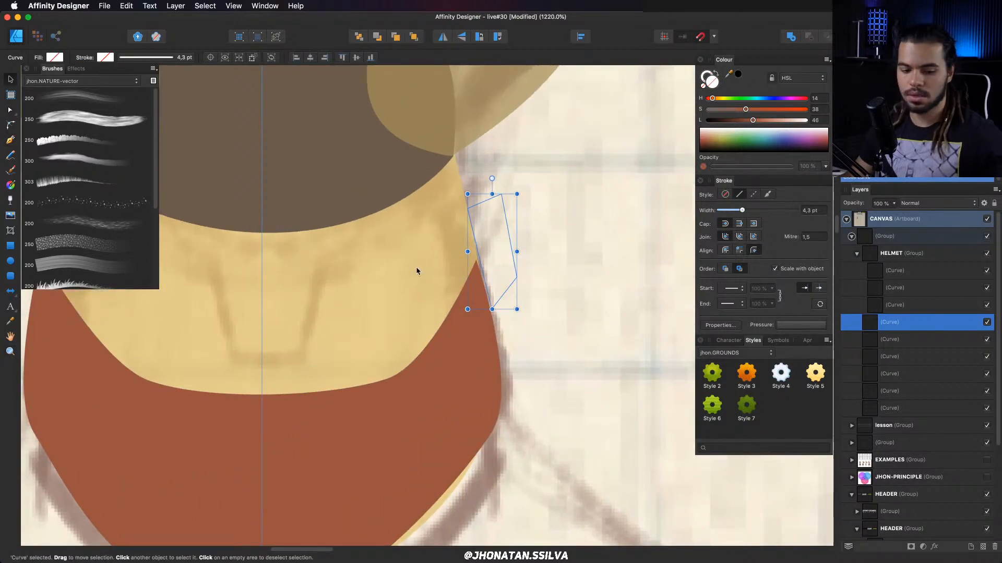
key("i")
left_click(455, 215)
key("a")
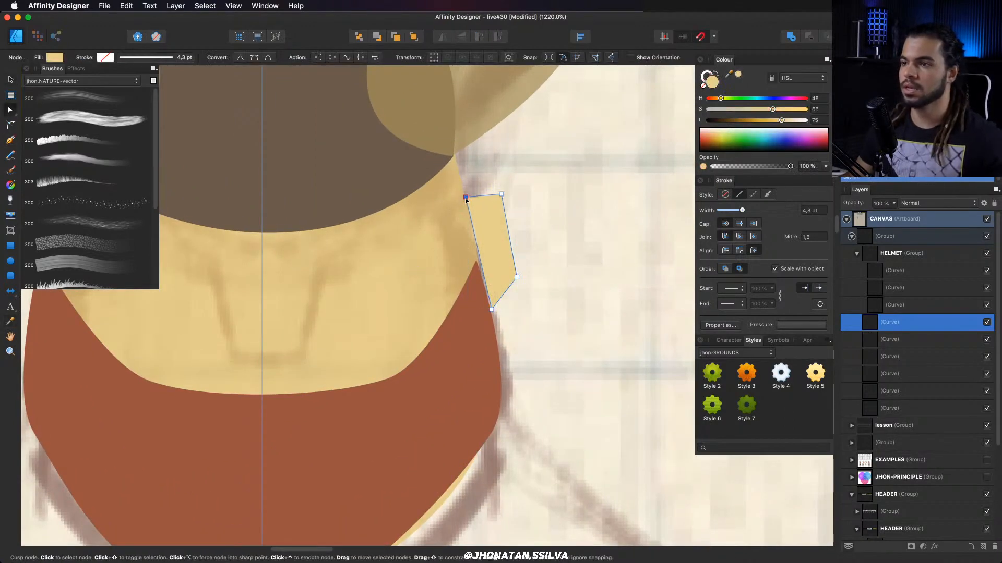
Reposition the ear's upper outer, lower inner and lower outer corners, and move its layer one place down beneath the adjacent curve.
left_click_drag(500, 194, 496, 180)
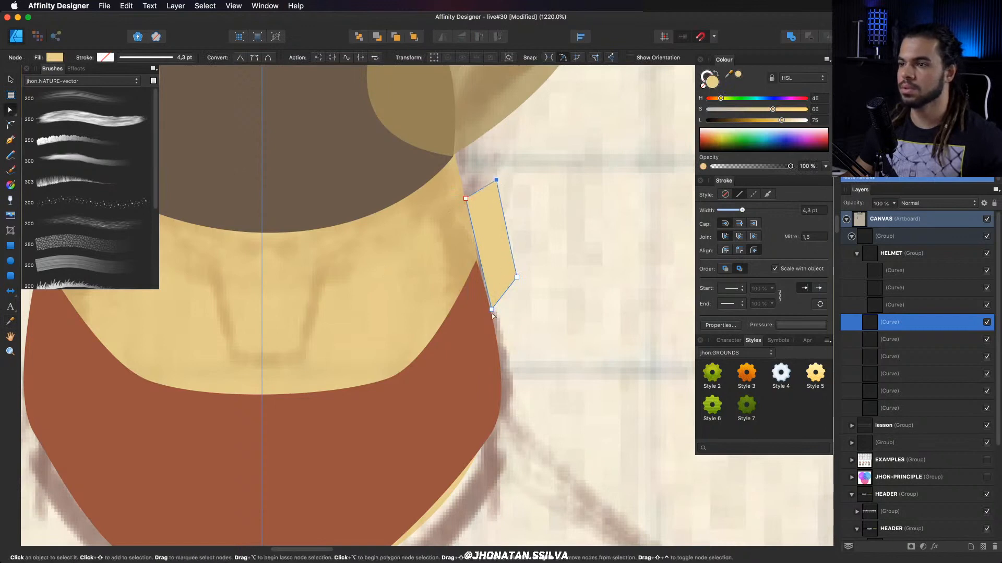
left_click_drag(492, 314, 488, 299)
left_click_drag(893, 325, 869, 348)
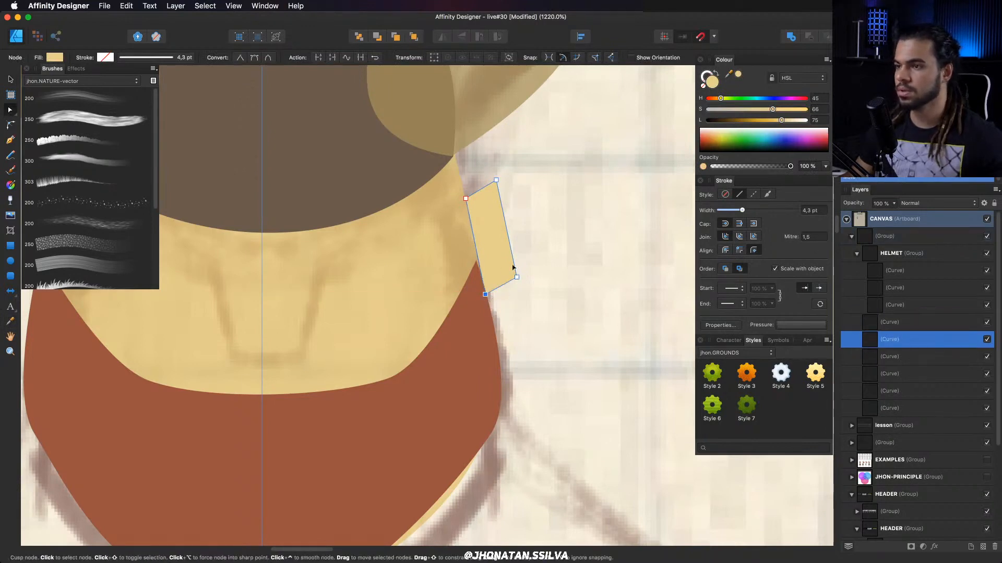
left_click_drag(517, 277, 509, 254)
Recolour the ear orange with hue 32 and lightness 67, and curve its upper edge and lower outer corner.
left_click_drag(724, 101, 718, 99)
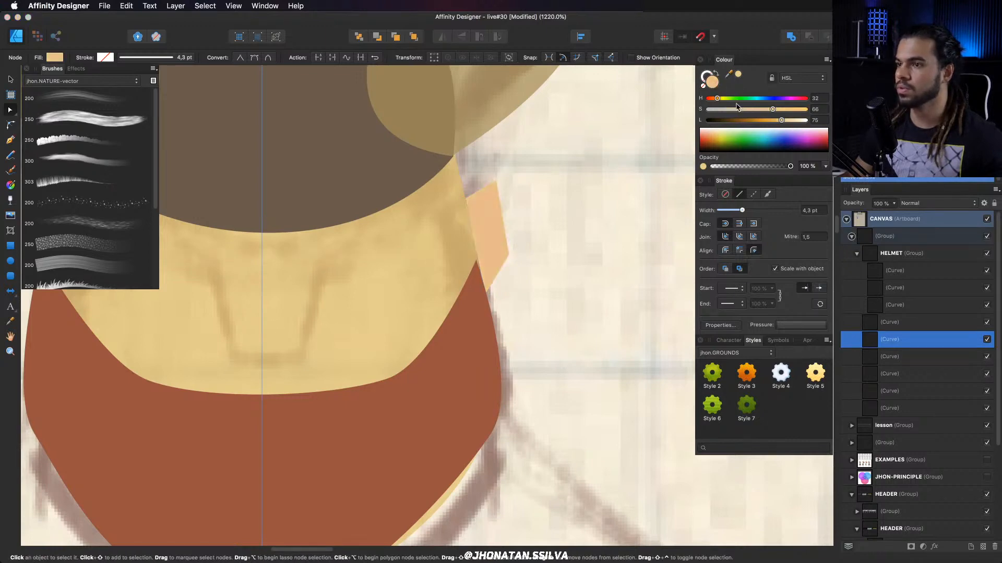
left_click_drag(781, 120, 774, 121)
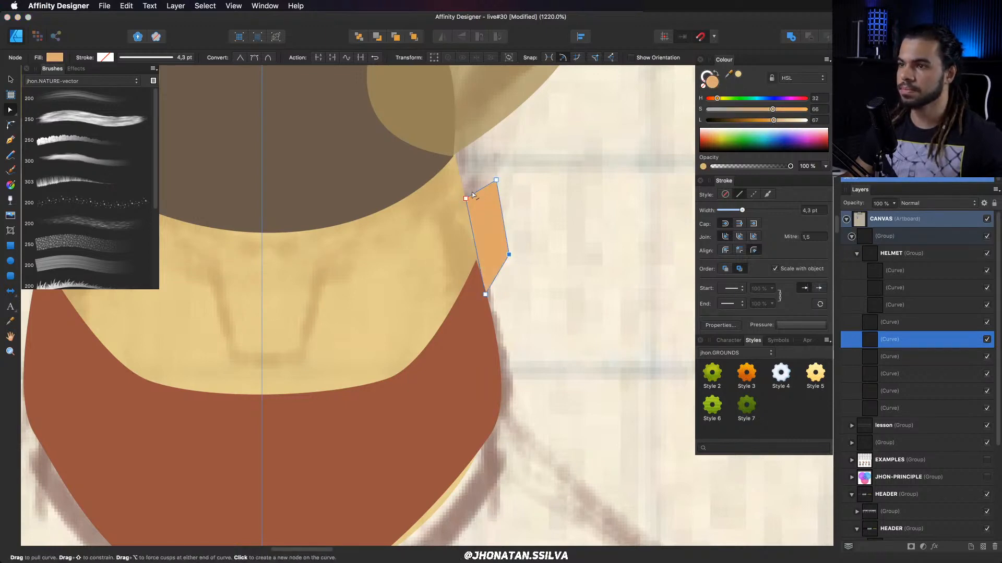
left_click_drag(476, 184, 475, 179)
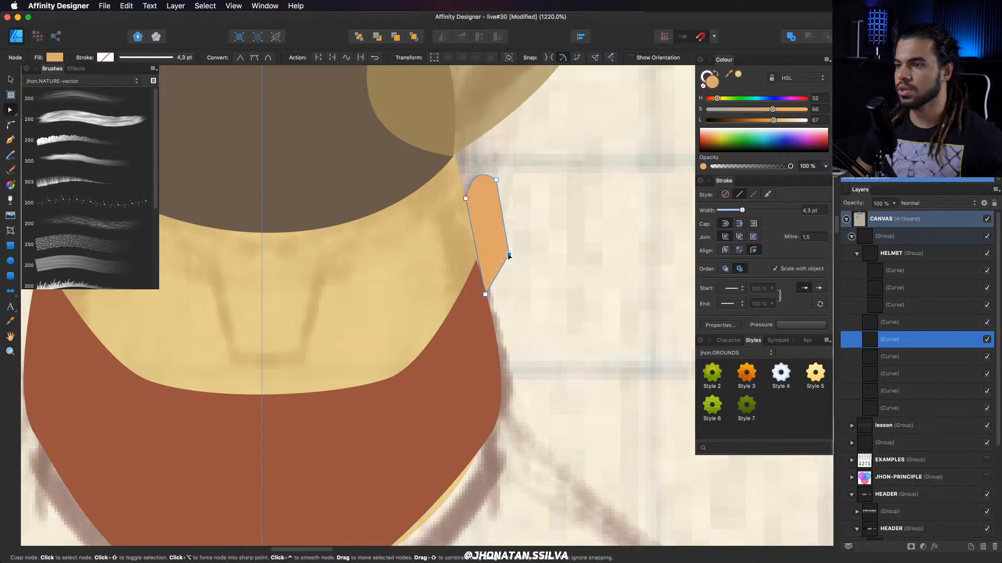
left_click_drag(510, 256, 502, 256)
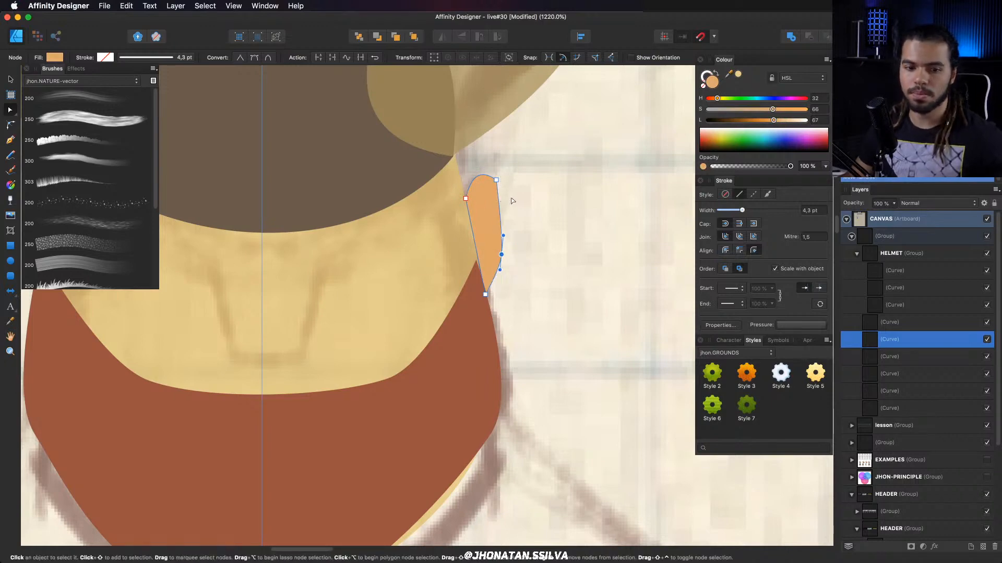
left_click_drag(497, 180, 382, 214)
key("z")
left_click_drag(464, 200, 281, 251)
key("v")
left_click(459, 254)
key("z")
key("v")
key("super+z")
key("z")
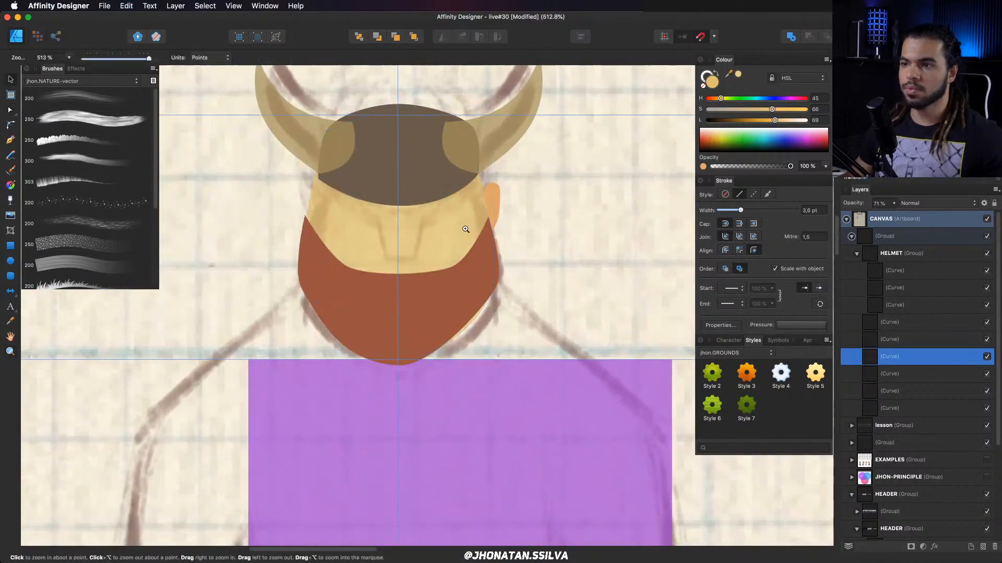
left_click_drag(465, 228, 431, 247)
left_click_drag(432, 247, 436, 285)
Group the HELMET group with the three curves directly below it in the layer stack.
left_click(858, 254)
left_click(891, 253)
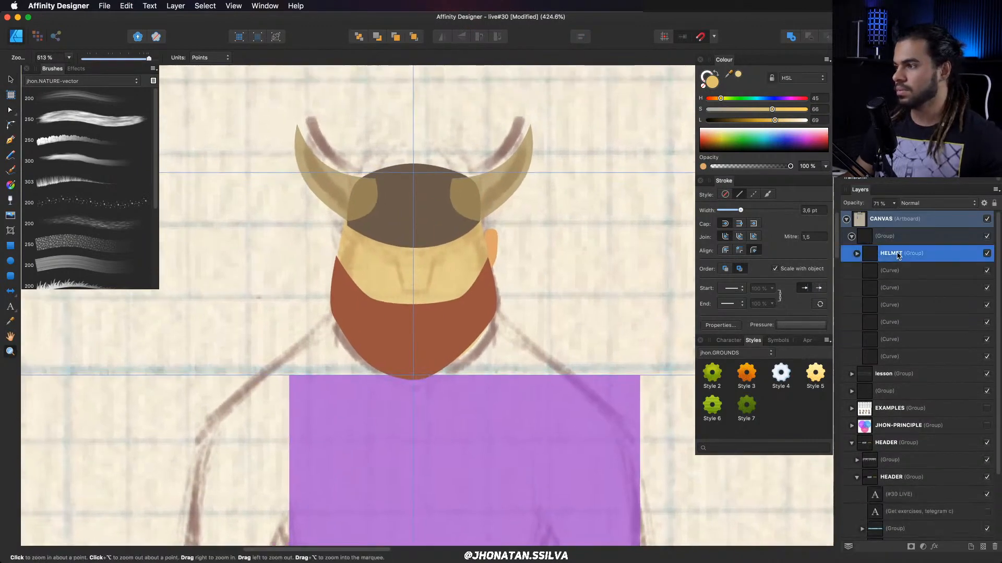
key("v")
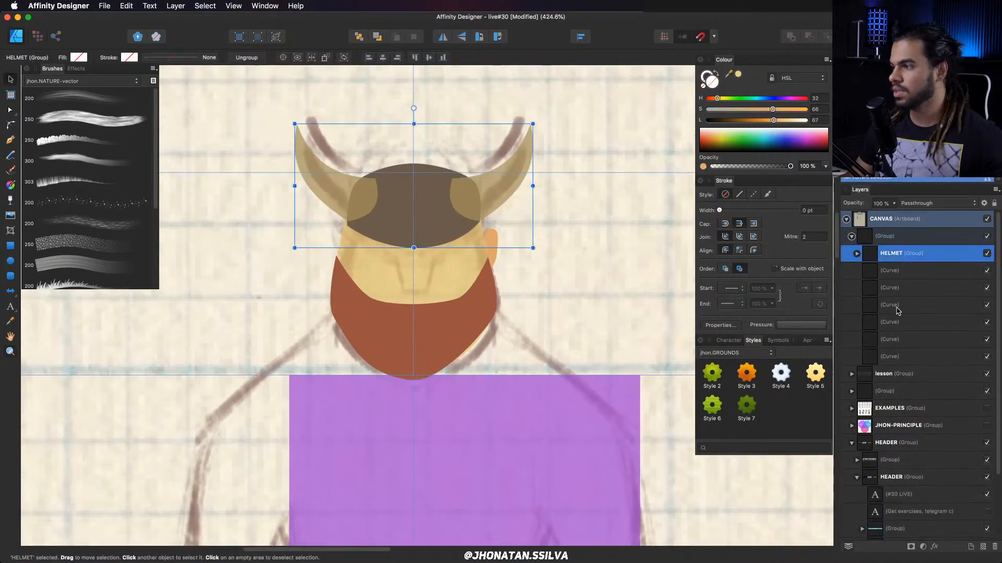
left_click(897, 314)
left_click(896, 308)
left_click(900, 259, "shift")
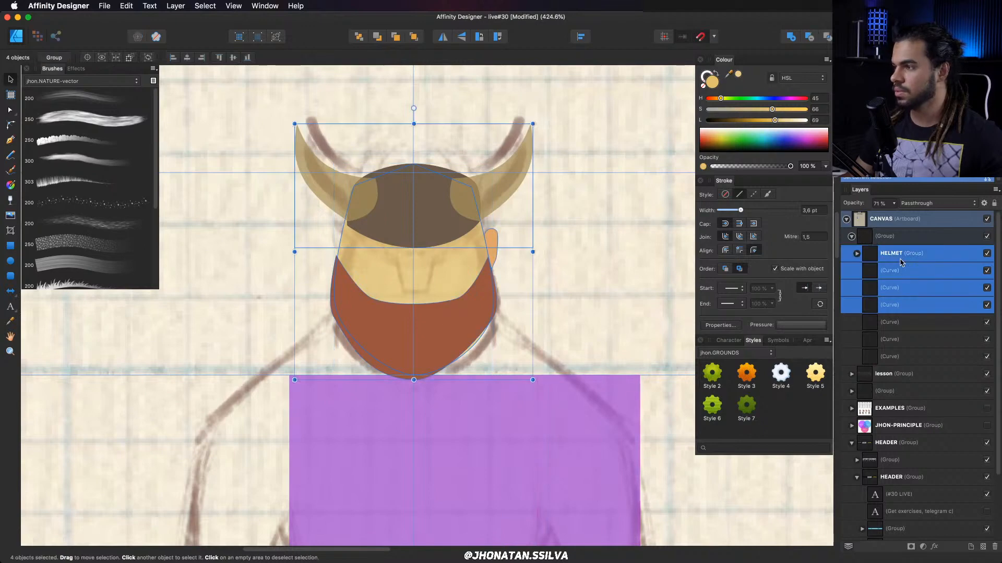
key("z")
left_click_drag(514, 269, 347, 232)
scroll(440, 268, "down", 2)
key("super+g")
Draw two small upright ellipses as eyes between the helmet and beard, filled dark brown with lightness 17.
left_click_drag(434, 231, 515, 230)
scroll(515, 231, "up", 6)
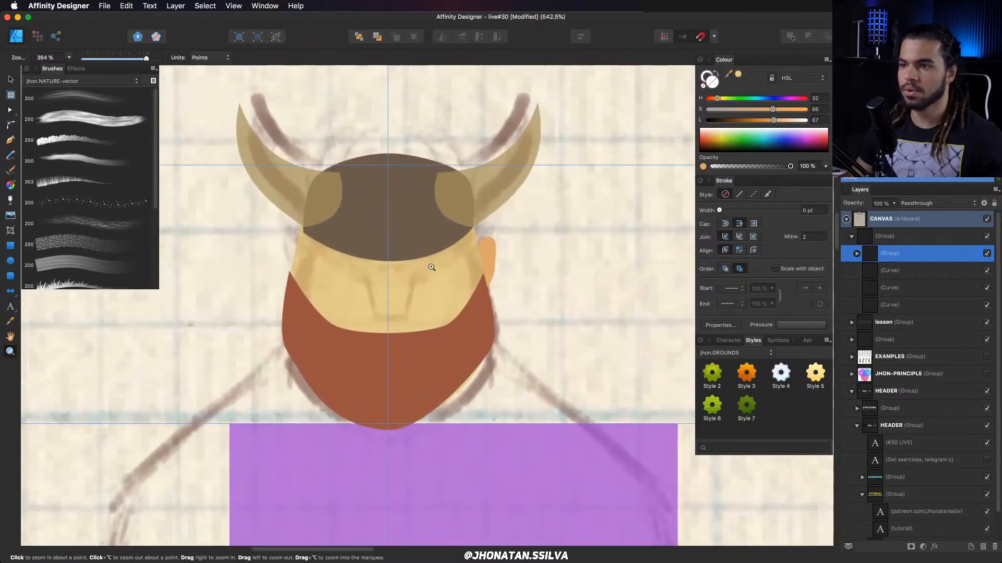
left_click(10, 259)
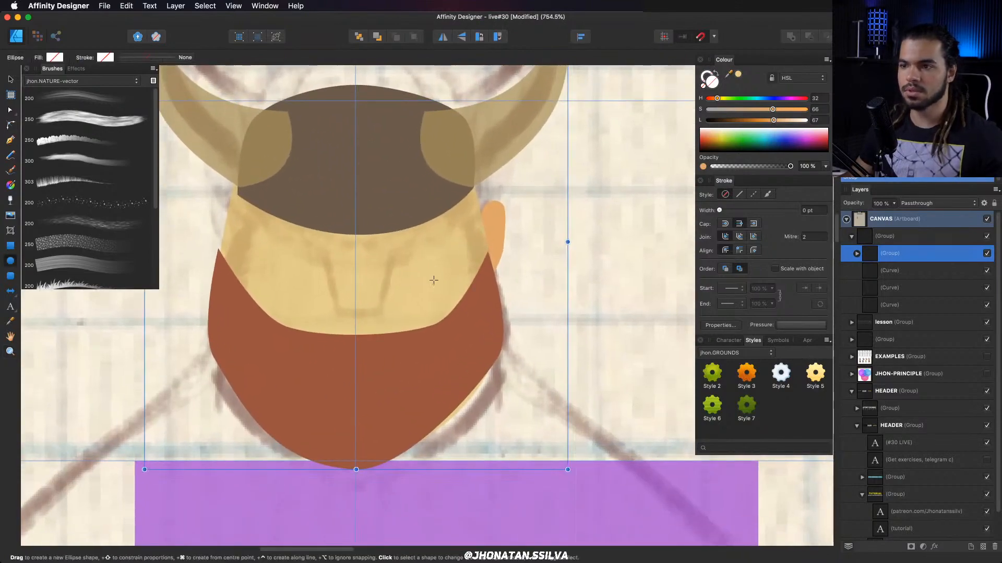
mouse_move(423, 254)
left_mouse_down()
mouse_move(437, 279)
mouse_move(417, 267)
mouse_move(429, 287)
mouse_move(415, 272)
mouse_move(300, 275)
left_mouse_up()
left_click(725, 120)
key("v")
key("z")
mouse_move(386, 283)
left_mouse_down()
mouse_move(168, 297)
mouse_move(615, 285)
mouse_move(396, 272)
left_mouse_up()
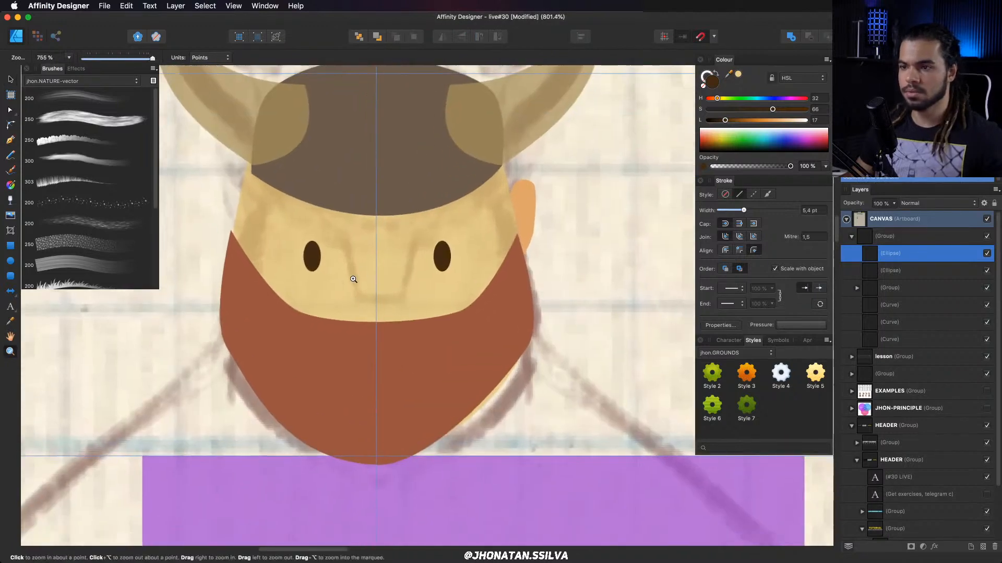
Draw a closed five-sided nose shape with the Pen tool between the eyes, its point over the beard, and even out its side corner.
key("p")
left_click(354, 272)
left_click(341, 317)
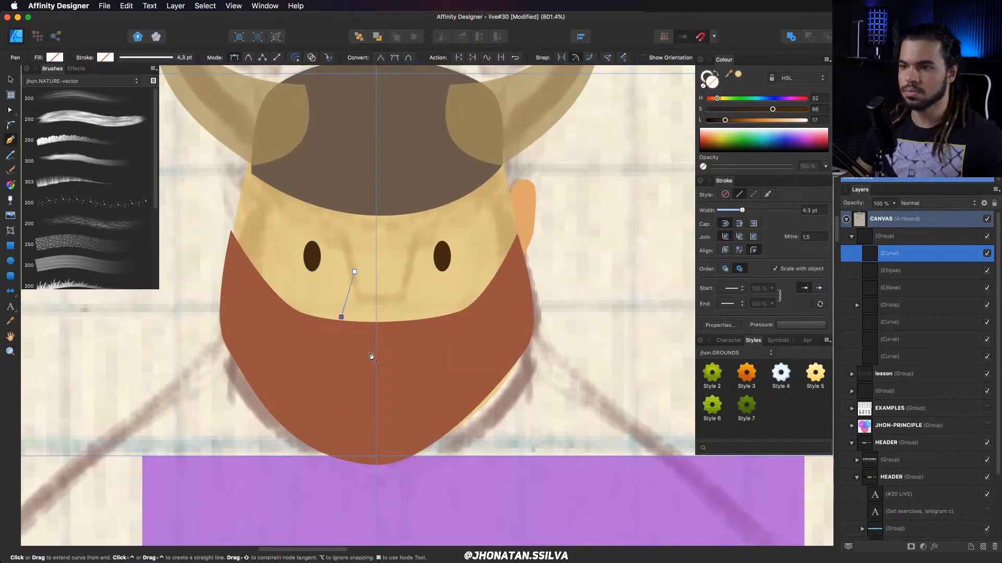
left_click(395, 272)
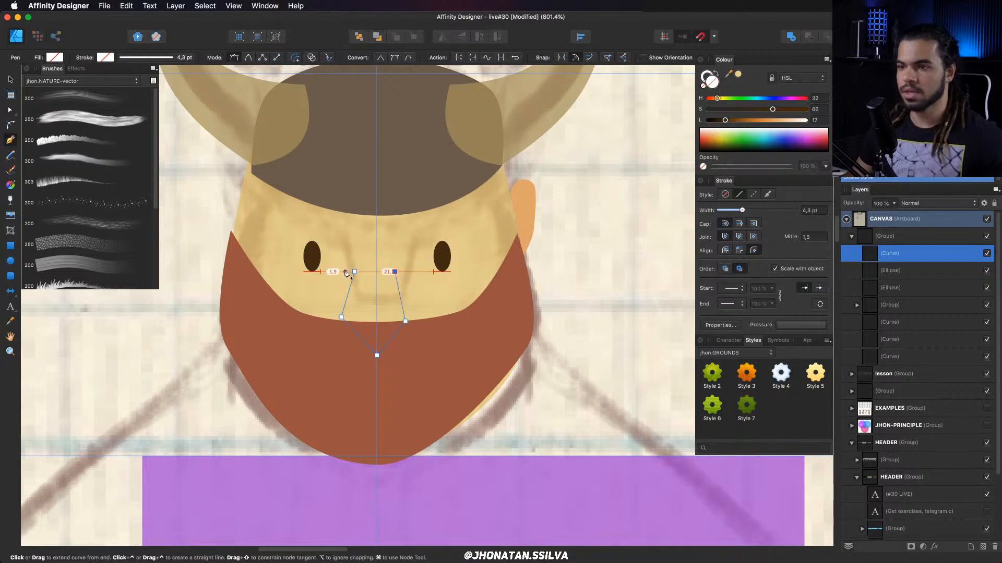
left_click(354, 271)
key("a")
left_click_drag(406, 319, 409, 316)
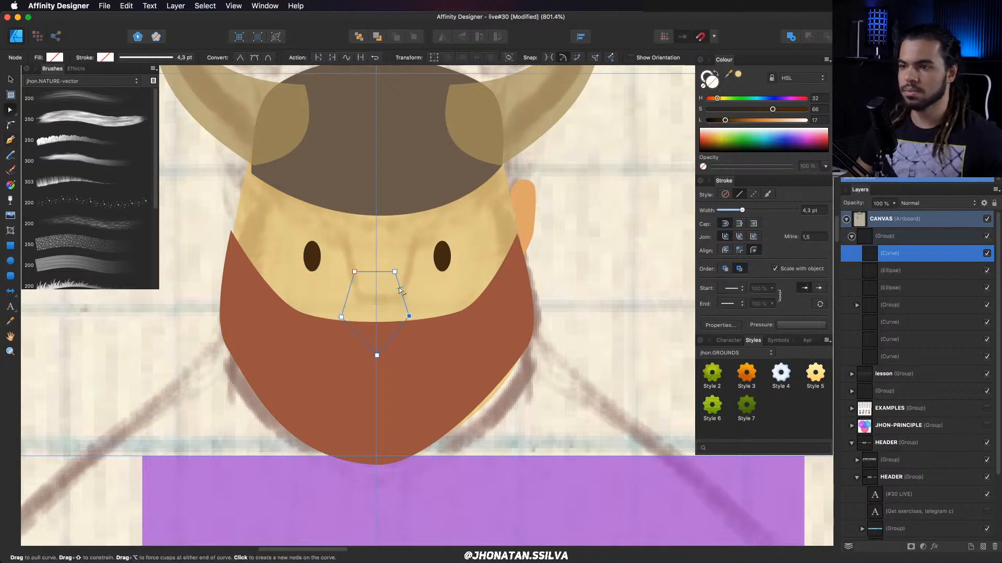
Fill the nose orange-red with hue 9 and lightness 61, and round its upper edge and bottom point.
key("v")
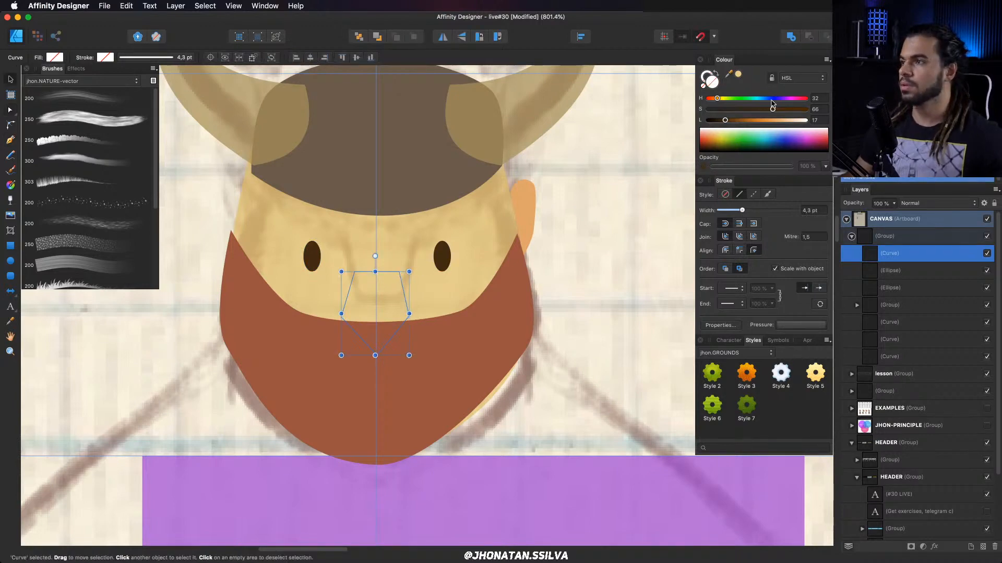
left_click_drag(739, 122, 767, 123)
key("a")
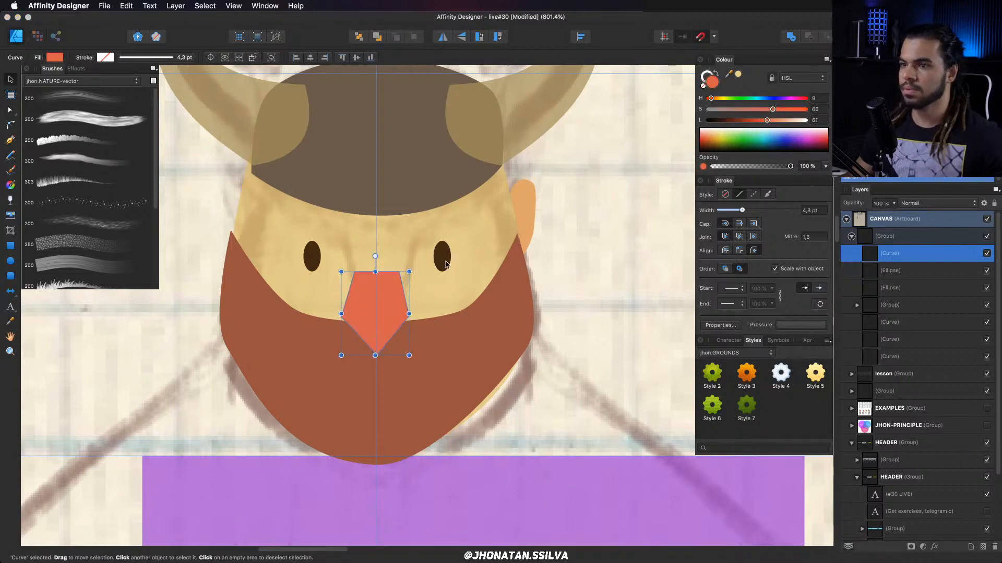
left_click_drag(376, 271, 377, 257)
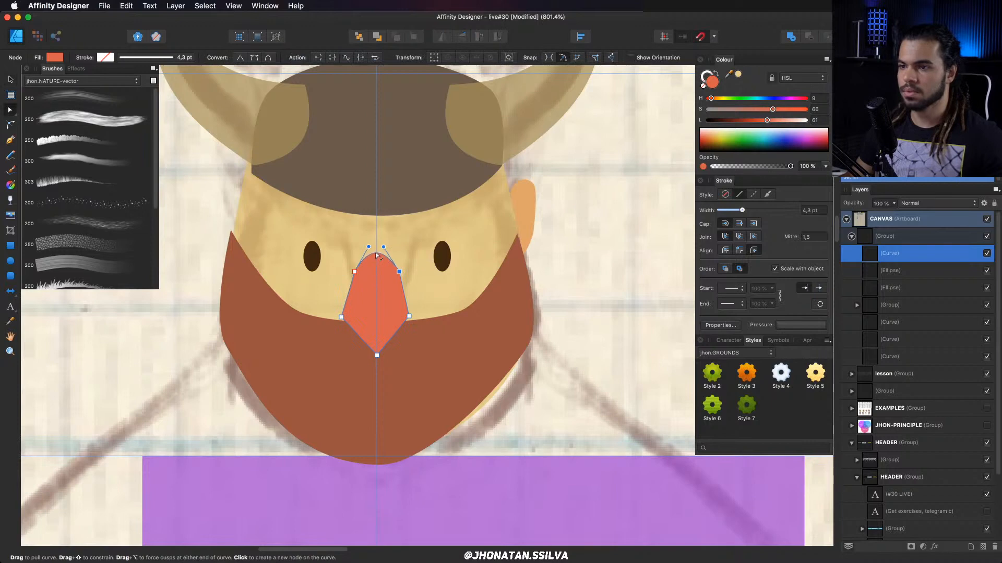
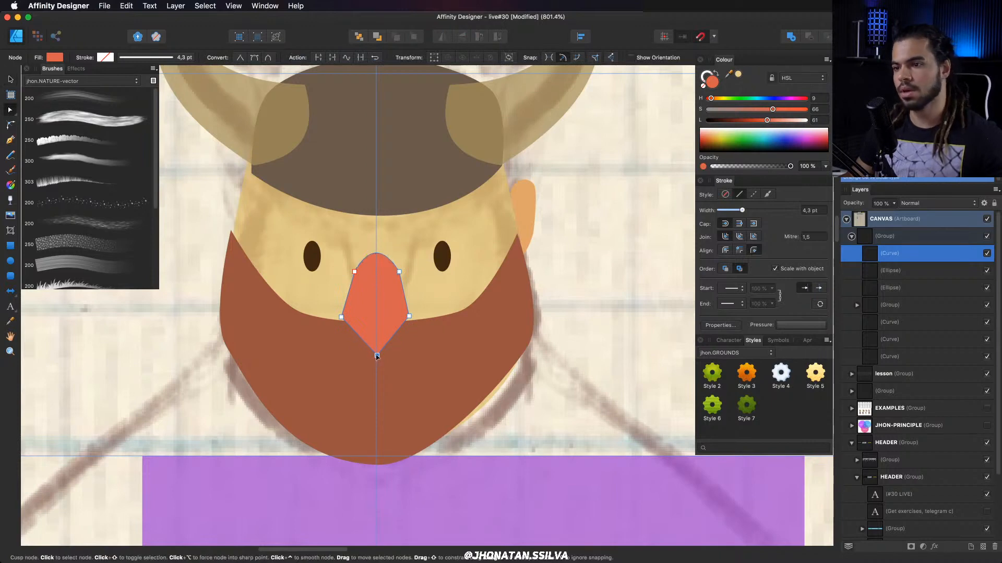
left_click(377, 356, "ctrl")
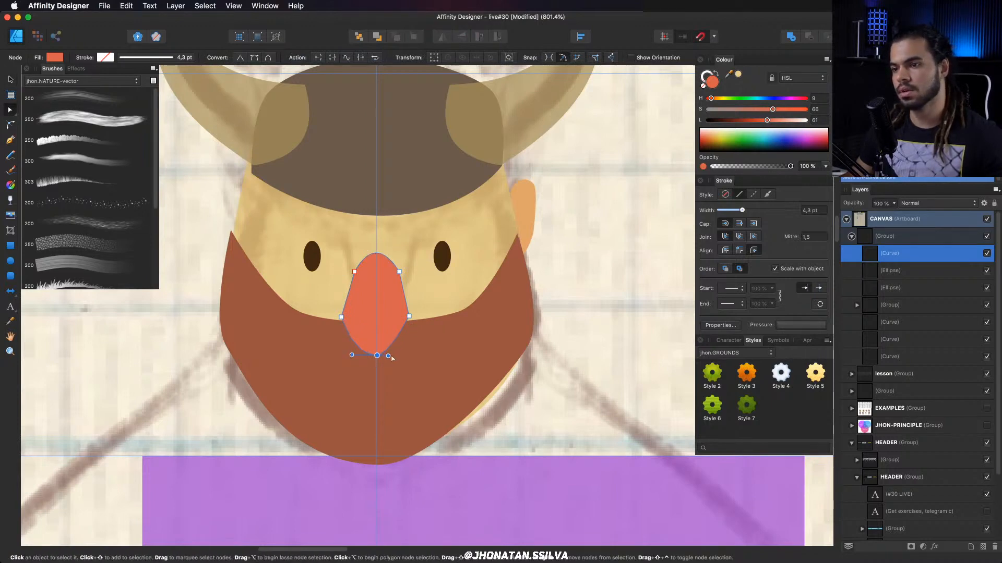
left_click_drag(388, 356, 402, 356)
Scale the nose down slightly, keeping it between the eyes over the beard's upper edge.
left_click_drag(451, 305, 408, 304)
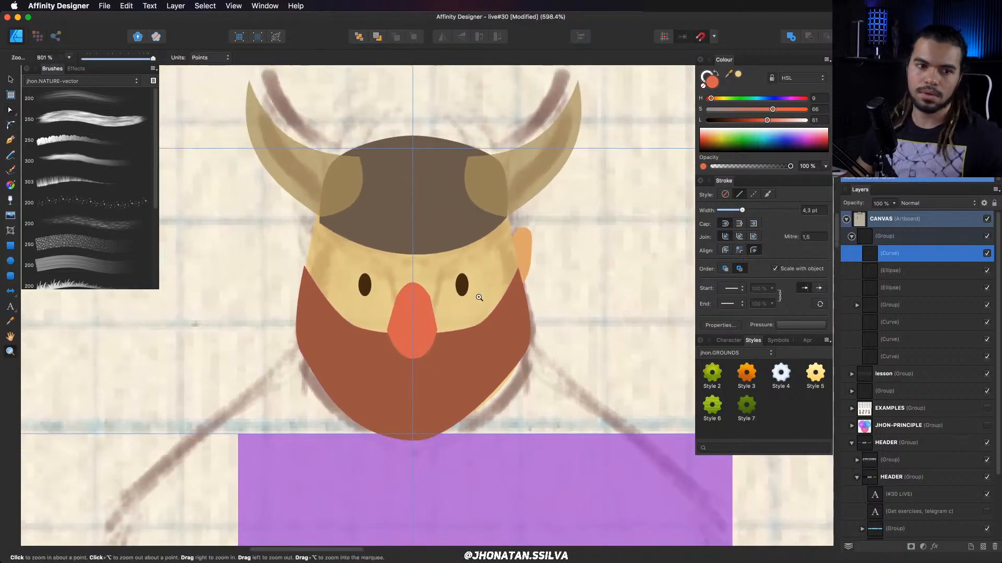
key("v")
mouse_move(412, 359)
left_mouse_down()
mouse_move(414, 336)
mouse_move(415, 354)
left_mouse_up()
key("z")
scroll(416, 328, "up", 1)
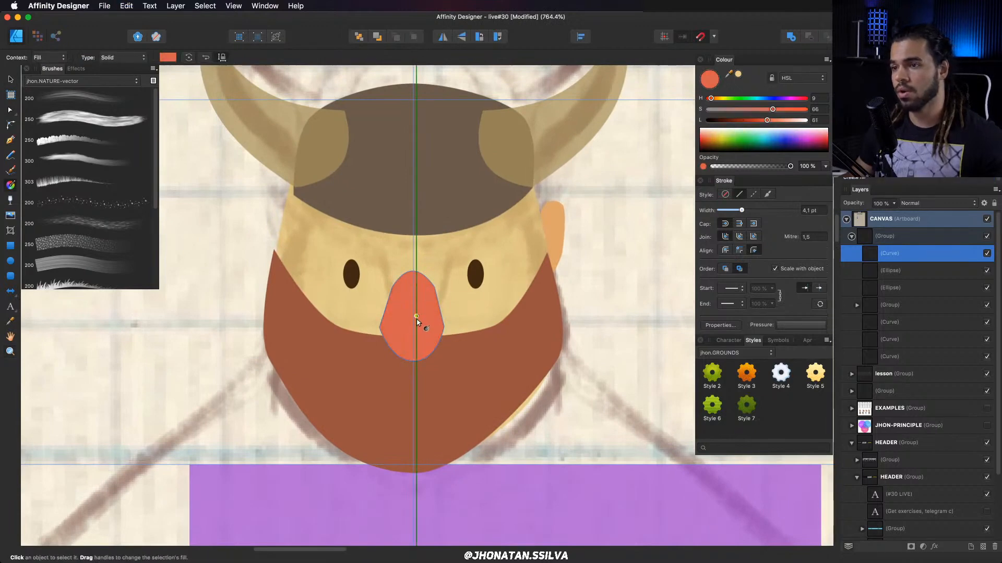
left_click_drag(416, 330, 301, 296)
scroll(476, 277, "down", 1)
scroll(480, 289, "up", 1)
Select the ear inside the head group and move it slightly lower along the side of the head.
key("v")
double_click(492, 302)
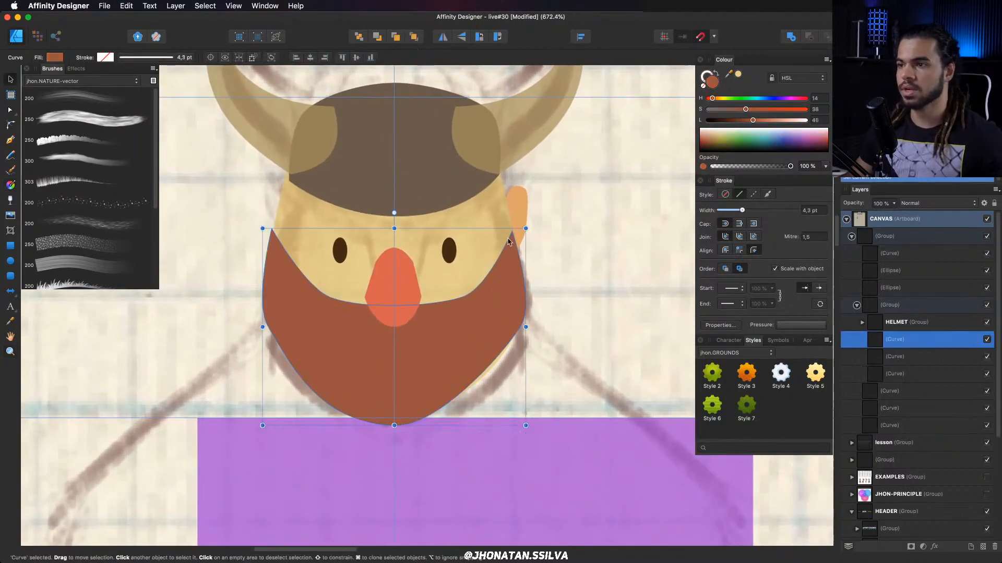
left_click(520, 200)
left_click_drag(520, 201, 523, 211)
scroll(504, 195, "up", 3)
key("z")
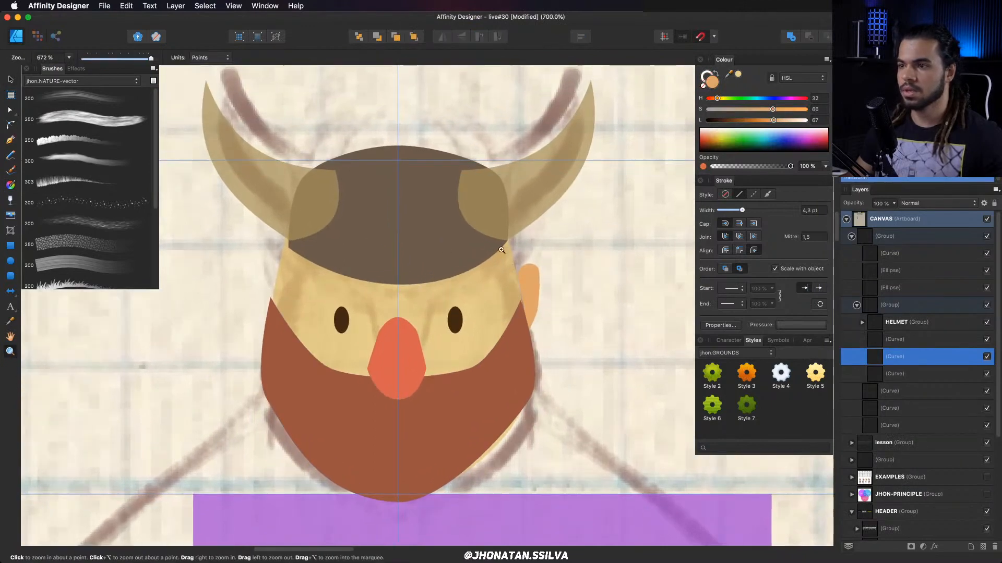
Extend both lower corners of the helmet dome outward and down, and adjust the bottom node's handle to flatten the brim curve.
key("v")
left_click(468, 257, "super")
key("a")
left_click_drag(507, 241, 517, 264)
left_click_drag(289, 248, 280, 264)
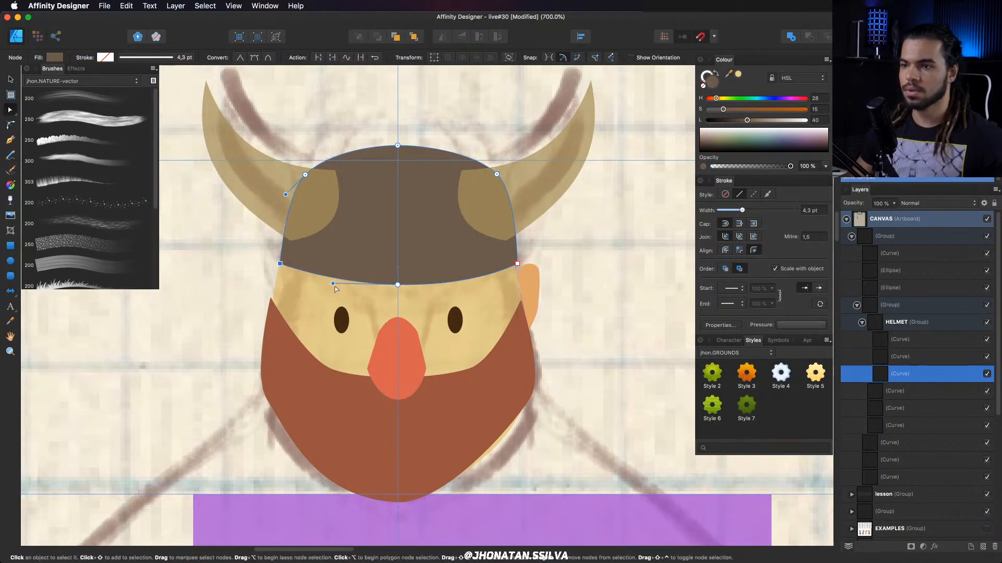
left_click_drag(333, 283, 325, 284)
scroll(384, 281, "up", 2)
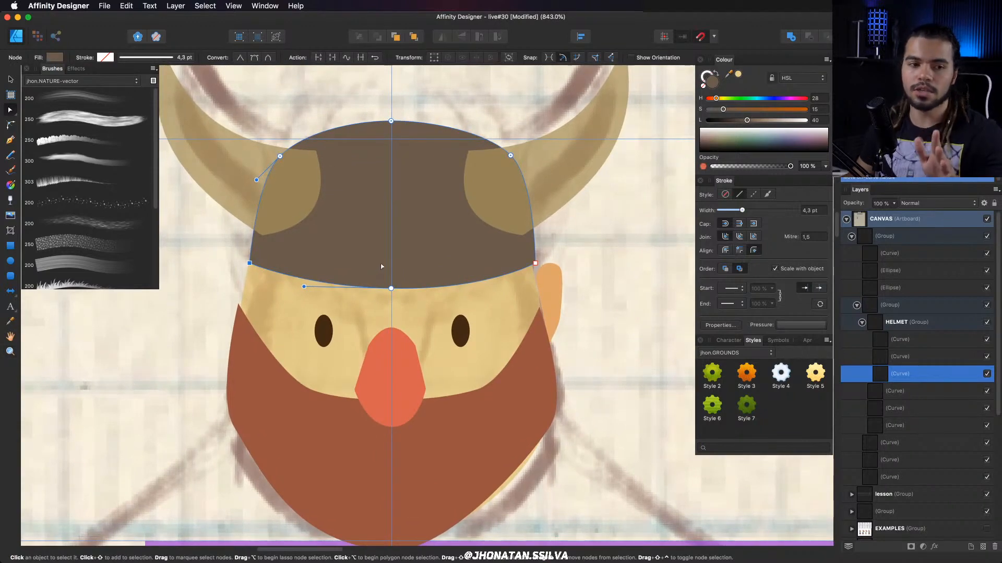
Draw a nose guard rectangle across the centre of the helmet's lower edge and fill it with the helmet's sampled brown.
key("z")
left_click_drag(410, 244, 408, 267)
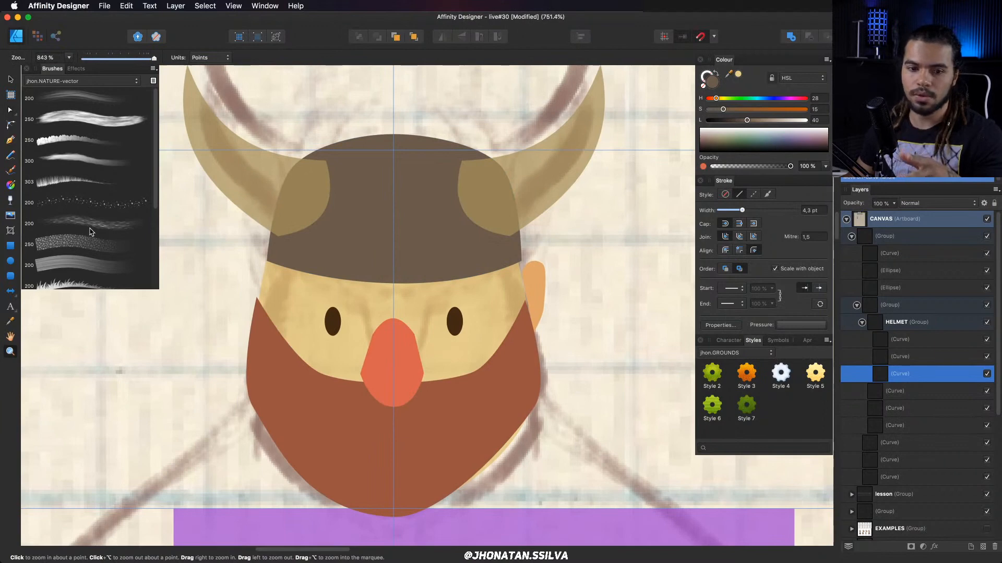
left_click(10, 247)
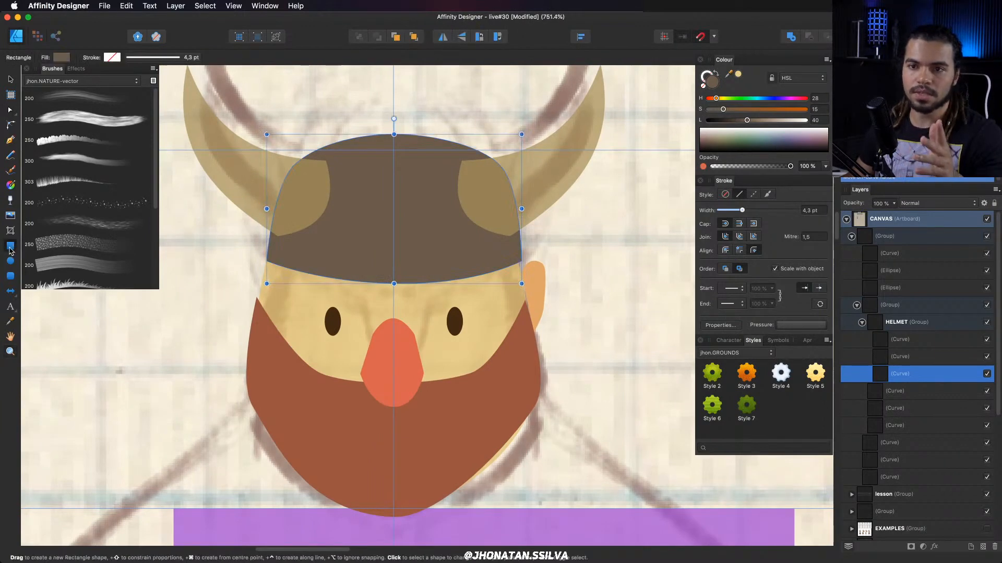
left_click_drag(371, 246, 416, 313)
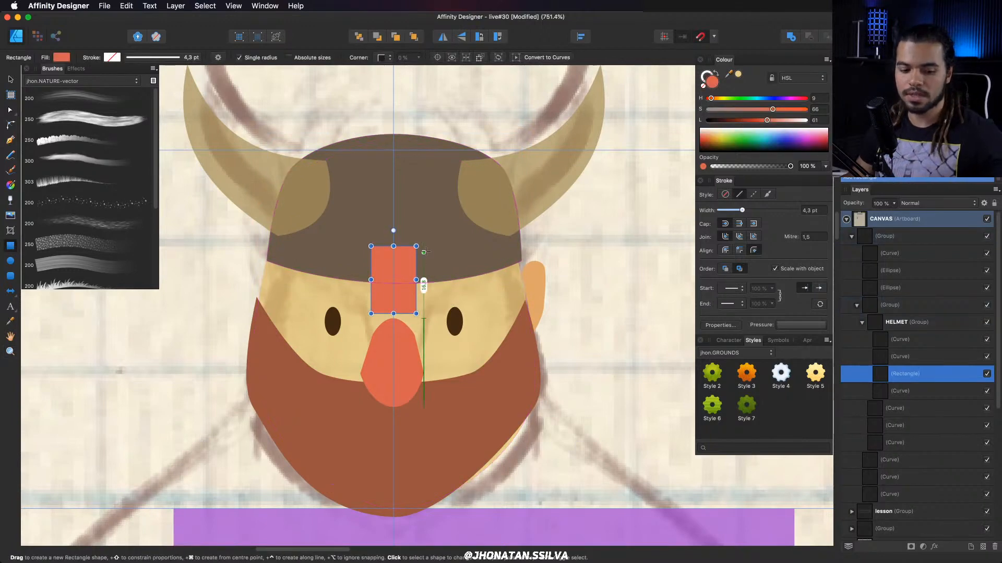
key("i")
left_click(431, 245)
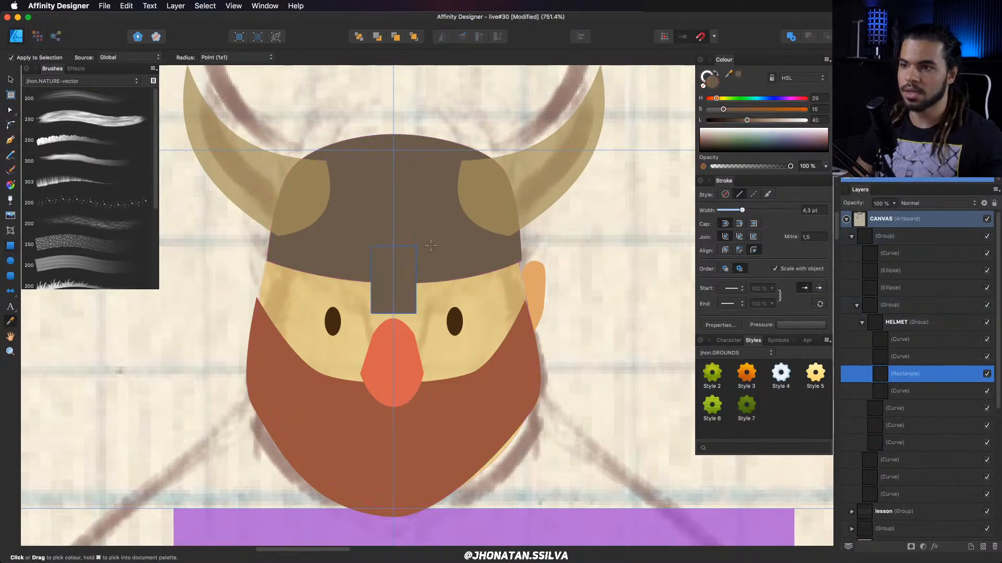
Convert the nose guard rectangle to curves, widen its upper corners so it tapers downward, and extend its lower edge towards the nose.
key("super+space")
left_click_drag(429, 237, 398, 272)
left_click_drag(398, 272, 478, 270)
key("v")
key("super+space")
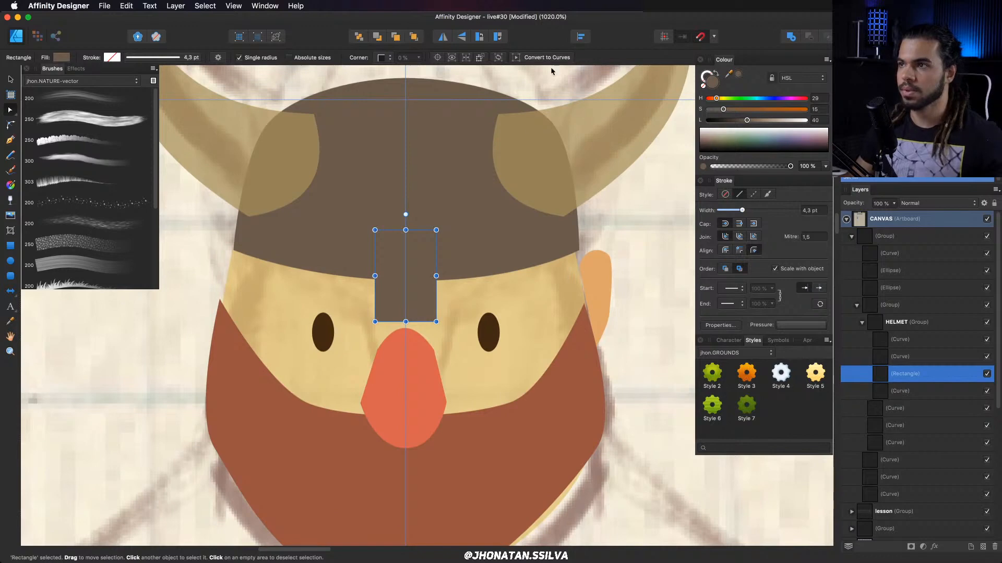
left_click(547, 57)
left_click_drag(436, 230, 453, 230)
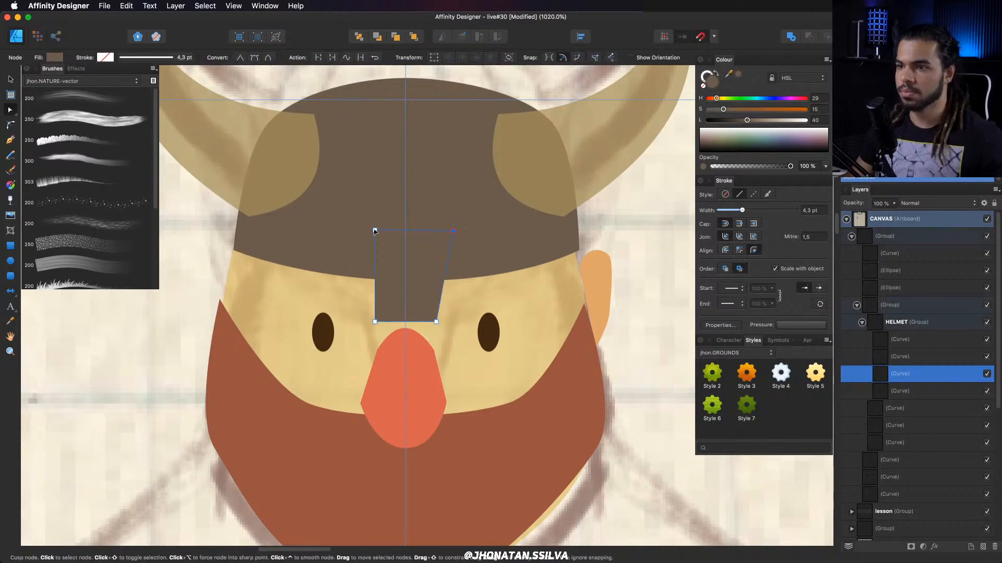
key("v")
left_click_drag(402, 321, 402, 338)
Move the nose down to meet the nose guard's lower edge and place its layer directly beneath the HELMET group.
left_click(406, 372)
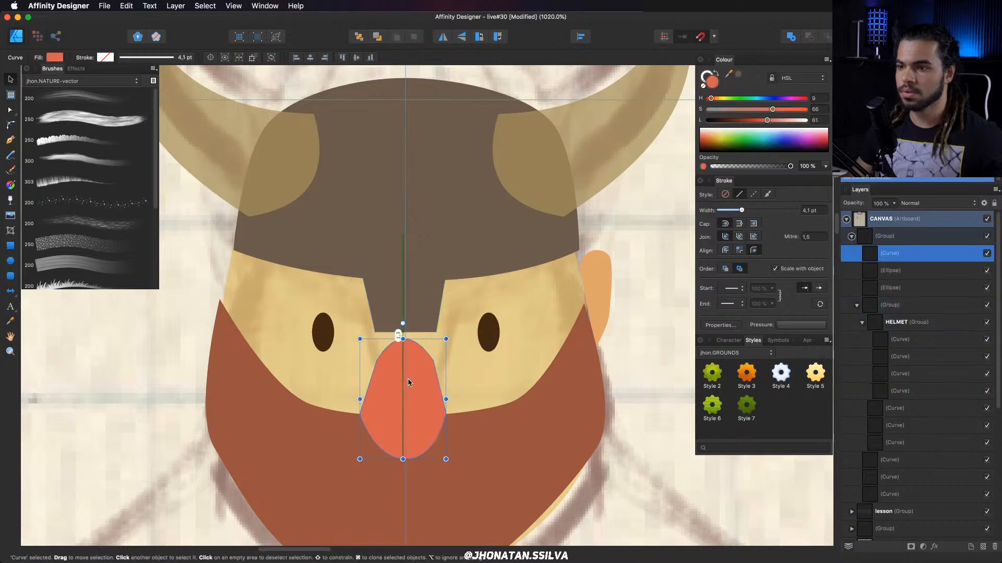
left_click_drag(898, 262, 870, 398)
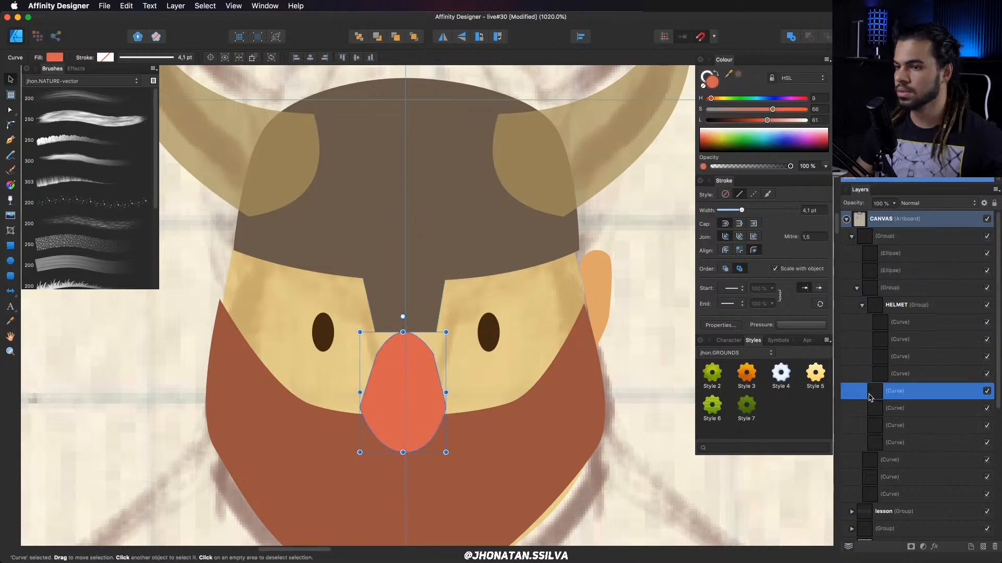
Move the nose up behind the nose guard and give it a vertical linear gradient from the sampled skin yellow down to orange-red.
left_click_drag(438, 395, 413, 370)
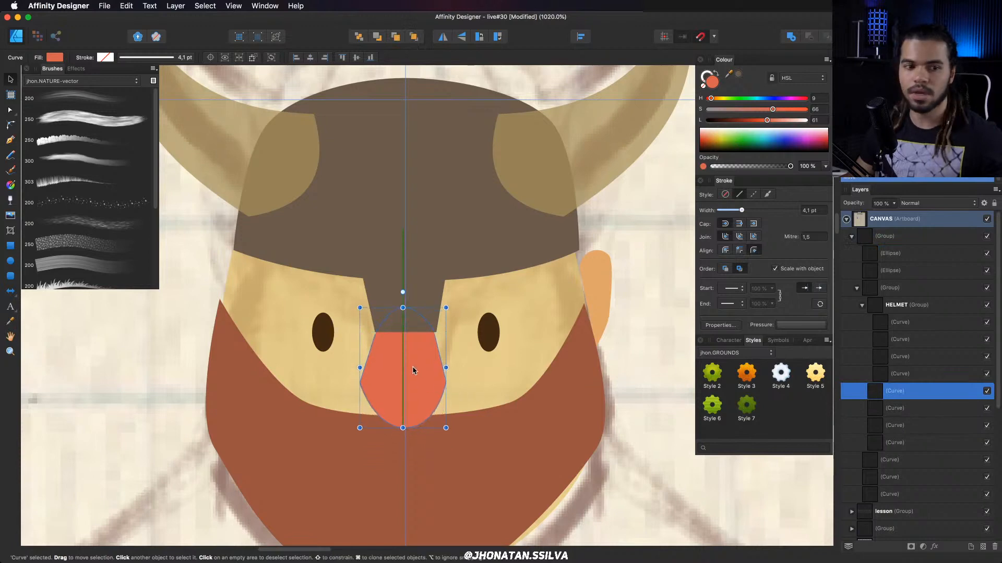
key("g")
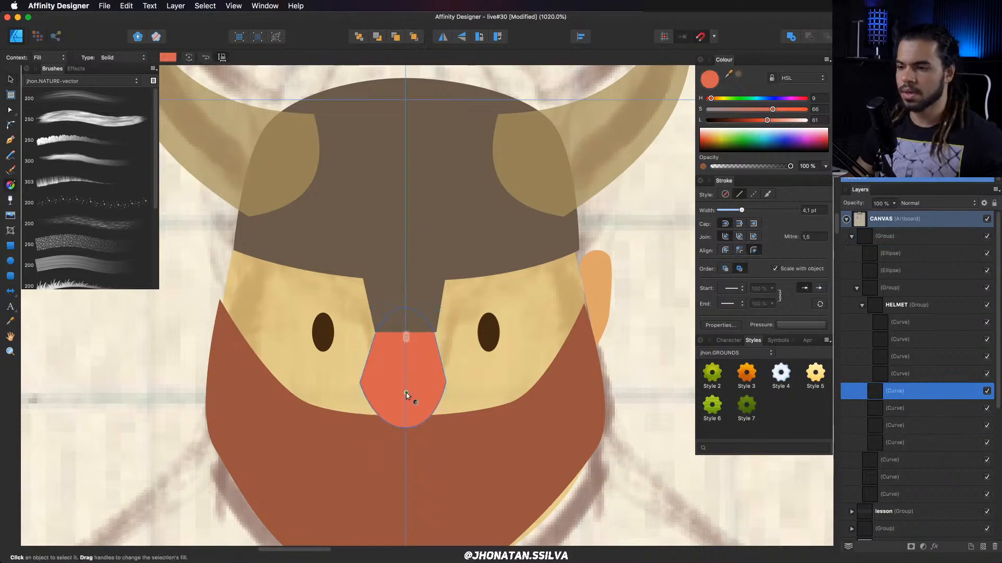
mouse_move(404, 333)
left_mouse_down()
mouse_move(404, 420)
mouse_move(403, 328)
left_mouse_up()
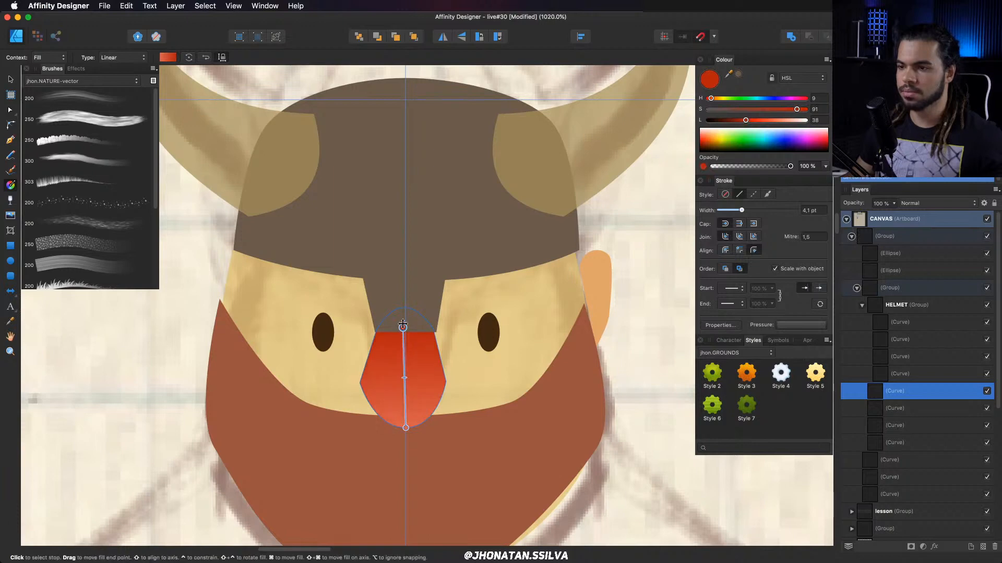
left_click_drag(731, 75, 497, 383)
left_click(738, 75)
scroll(418, 301, "up", 3)
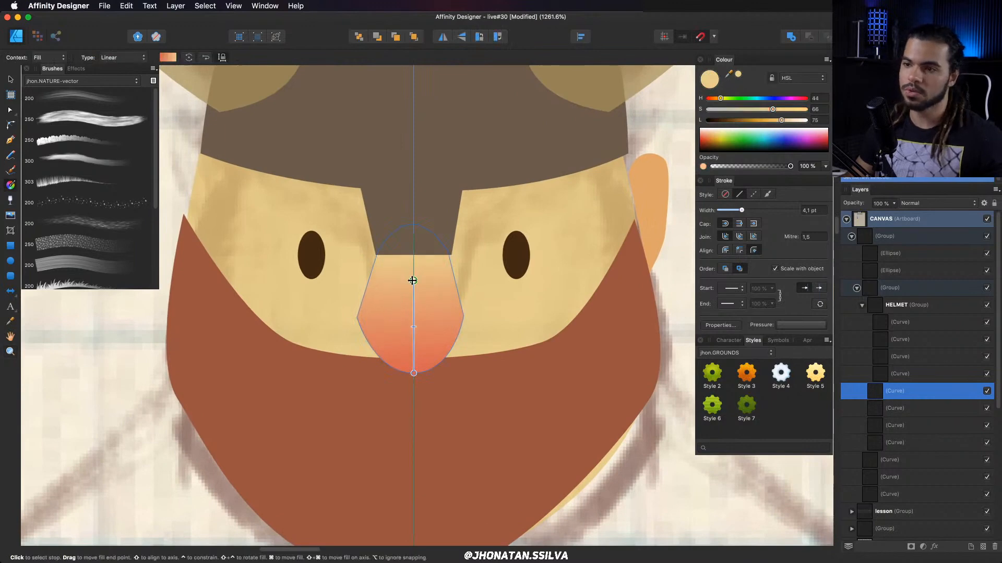
mouse_move(412, 281)
left_mouse_down()
mouse_move(412, 296)
mouse_move(410, 287)
left_mouse_up()
Enlarge the gradient nose proportionally so its lower part overlaps the beard.
key("super+space")
left_click_drag(438, 344, 343, 377)
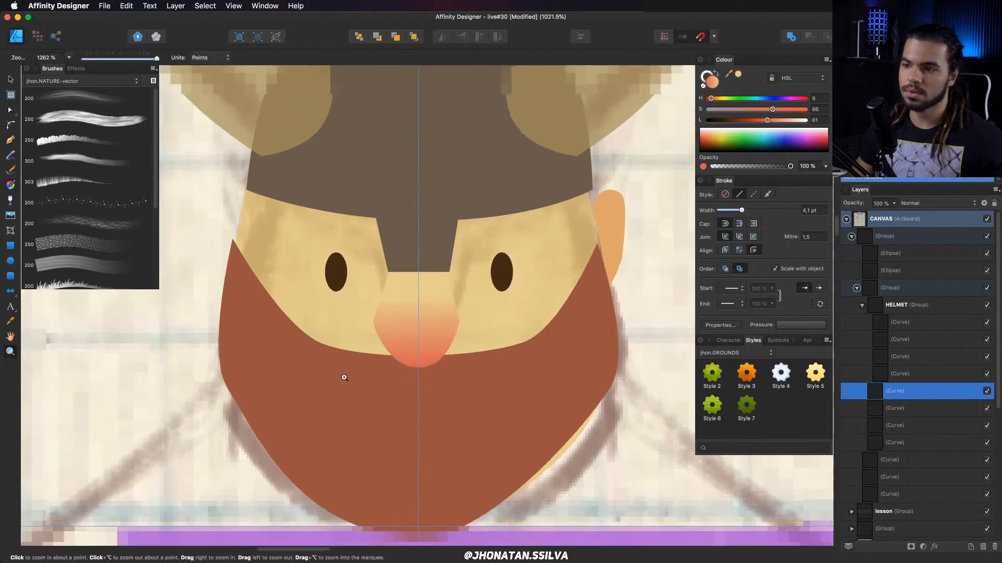
key("v")
mouse_move(458, 368)
left_mouse_down()
mouse_move(479, 389)
mouse_move(459, 374)
left_mouse_up()
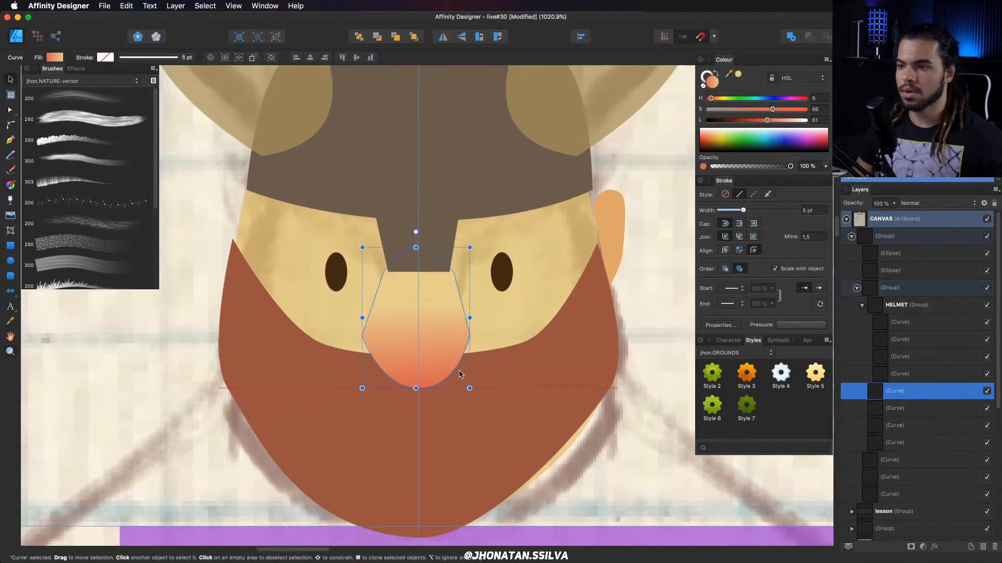
key("z")
left_click_drag(564, 349, 235, 345)
key("space")
left_click_drag(490, 362, 462, 314)
left_click(441, 299)
key("v")
key("space")
key("z")
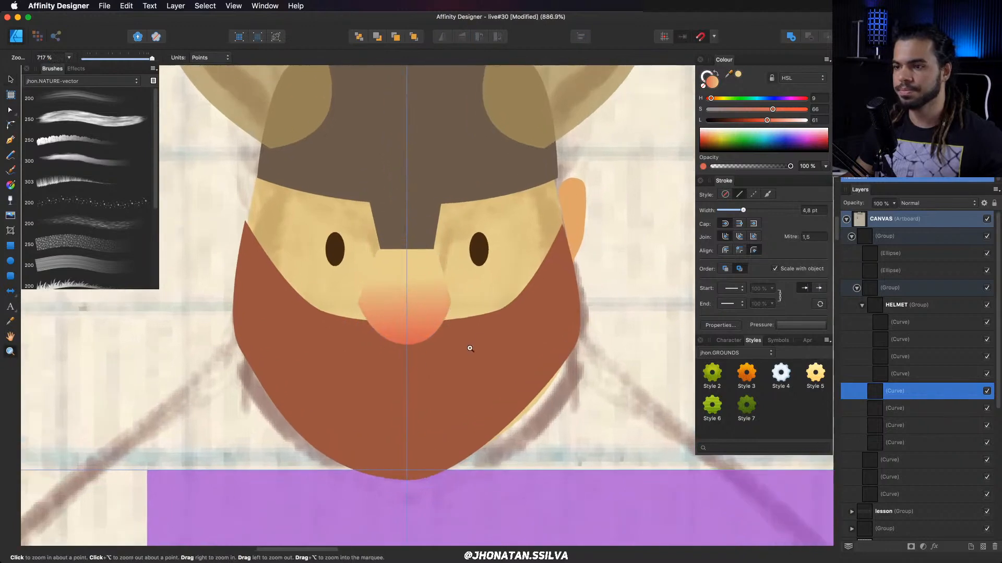
left_click_drag(424, 360, 429, 328)
key("space")
Draw a thin, tapering four-sided mouth on the beard below the nose and fill it with dark red-brown at lightness 21.
key("p")
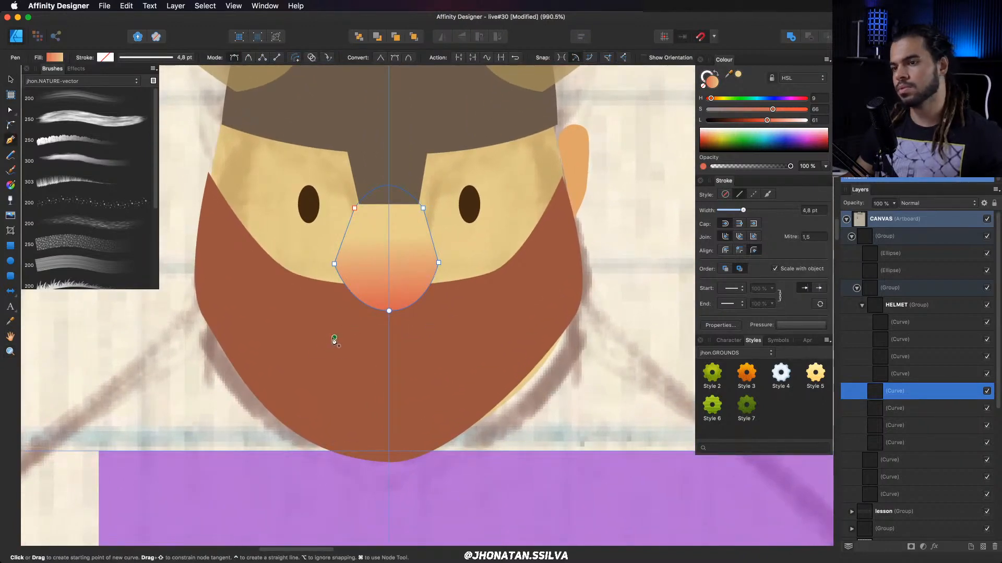
left_click(334, 350)
left_click(474, 303)
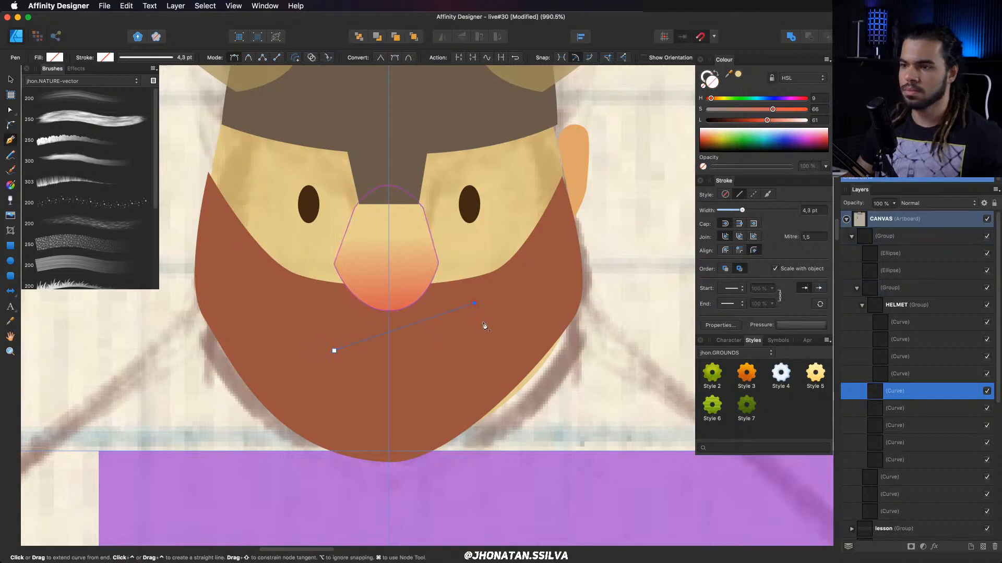
left_click(334, 351)
key("v")
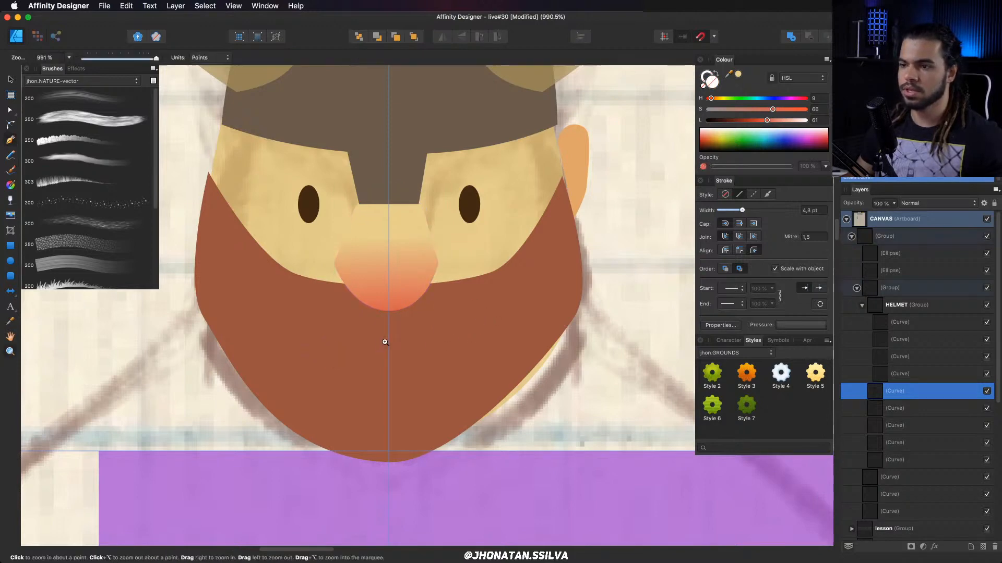
scroll(385, 342, "up", 3)
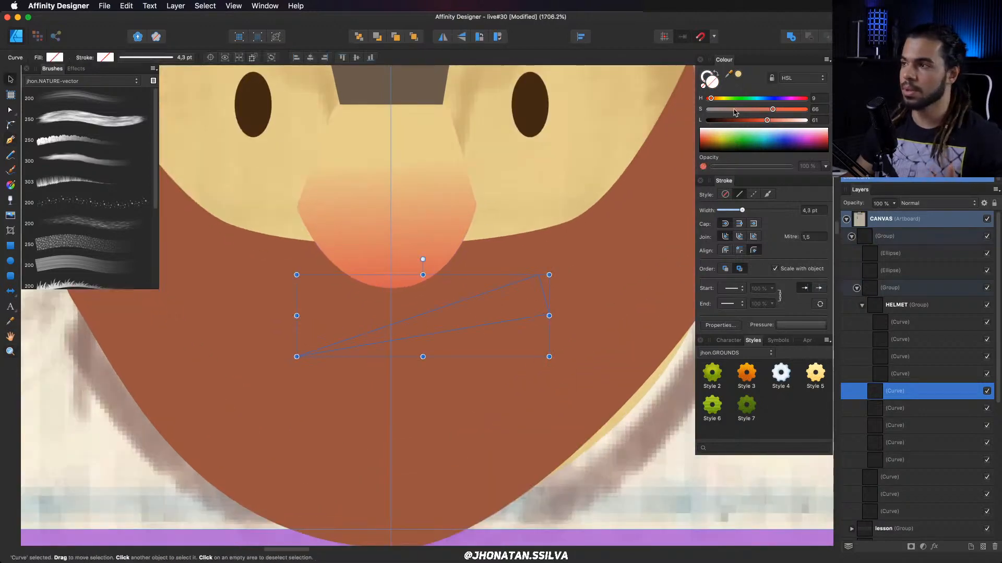
left_click_drag(751, 120, 729, 120)
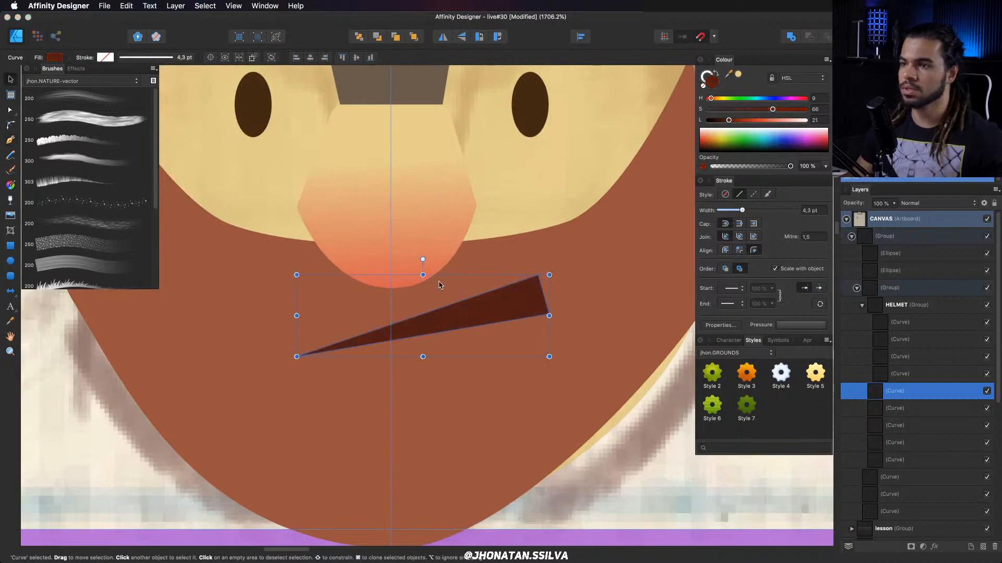
Bend the mouth's upper and lower edges into a downturned arc.
key("a")
scroll(453, 286, "down", 5)
scroll(448, 297, "up", 3)
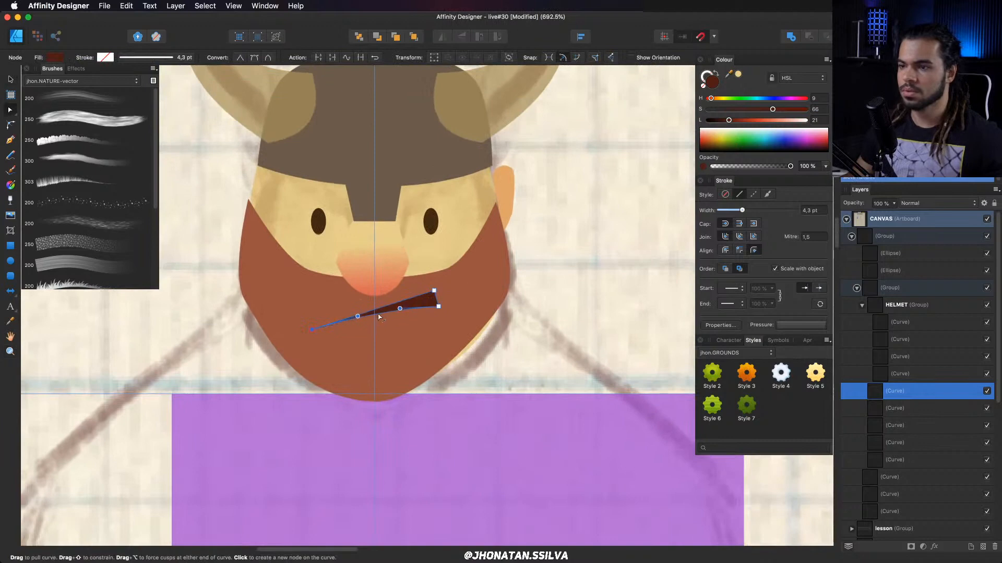
left_click_drag(346, 320, 344, 313)
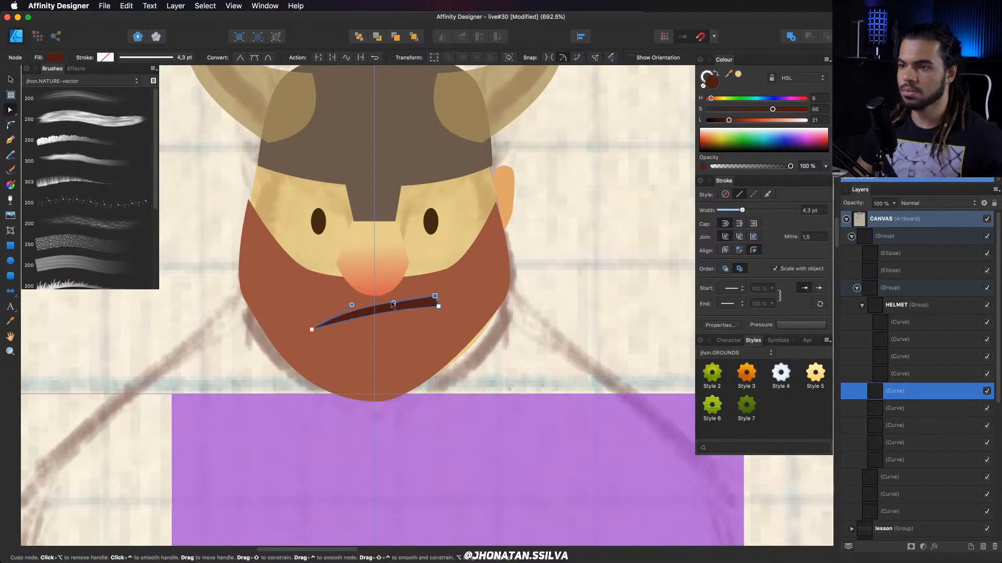
Reposition the mouth just below the nose and place its layer directly beneath the nose layer.
key("v")
left_click_drag(400, 298, 402, 299)
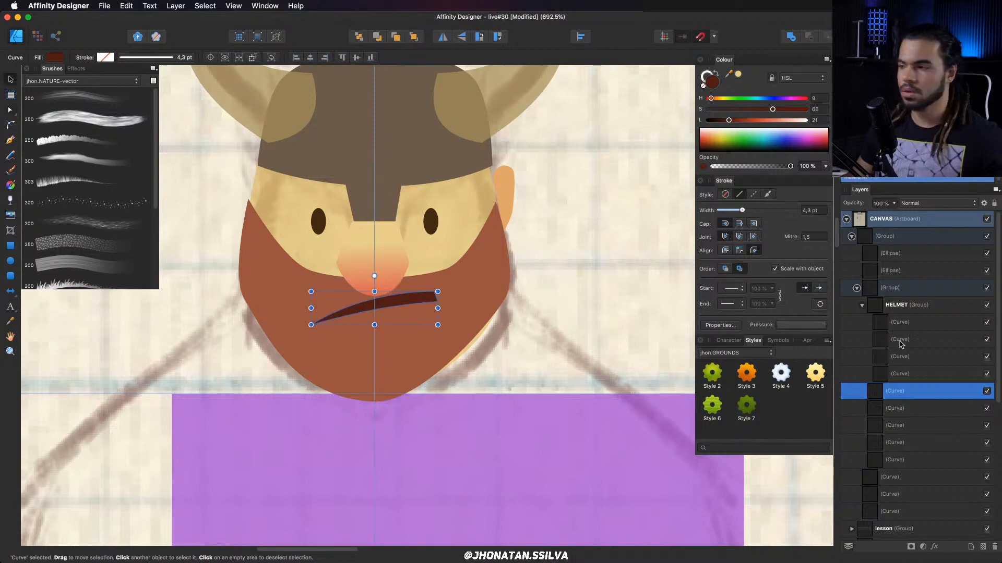
scroll(897, 372, "down", 2)
mouse_move(889, 373)
left_mouse_down()
mouse_move(876, 401)
mouse_move(913, 350)
mouse_move(878, 383)
left_mouse_up()
left_click_drag(400, 302, 381, 284)
Shift the grouped helmet, face and beard slightly towards the ear while leaving both eyes in place.
key("z")
left_click_drag(421, 220, 449, 281)
key("v")
left_click(457, 242)
key("z")
key("v")
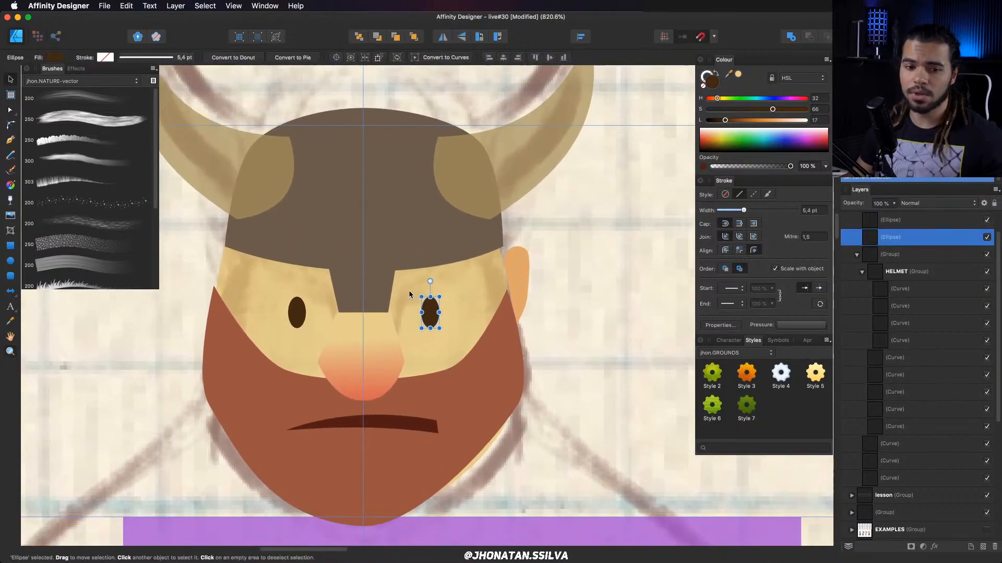
left_click(409, 290)
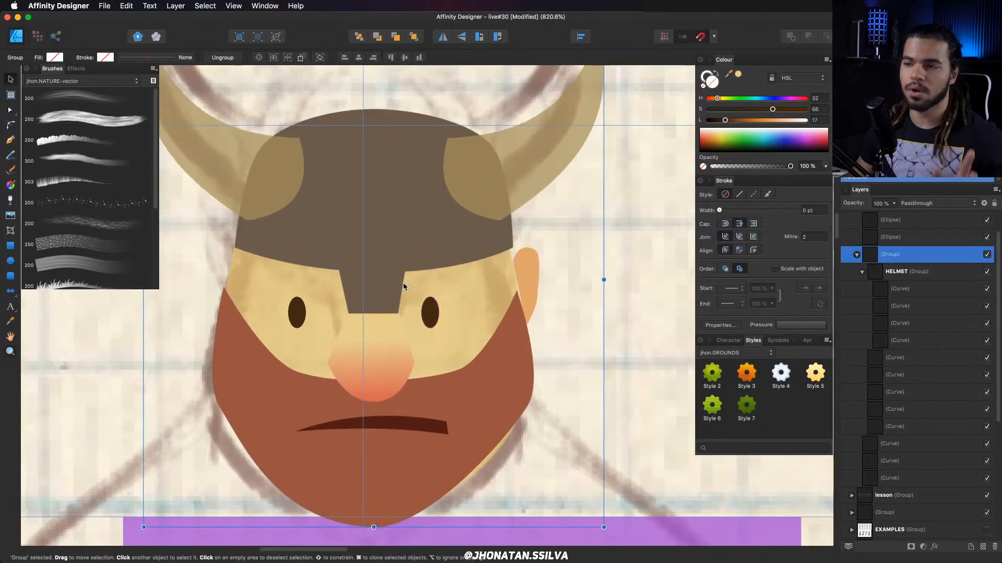
Draw a slanted four-sided eyebrow over the eye nearer the ear and fill it with reddish brown, HSL 9, 33, 33.
double_click(435, 314)
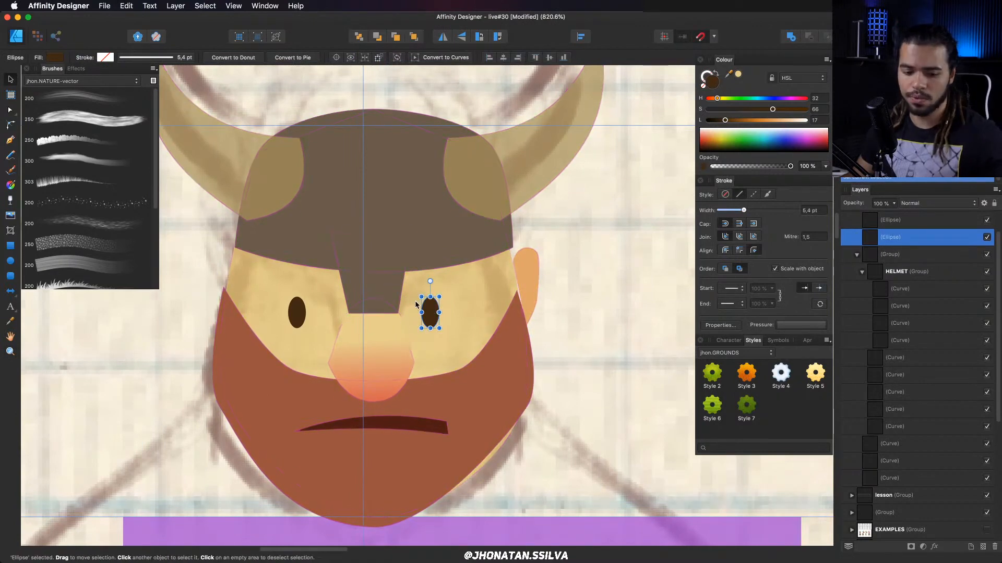
key("p")
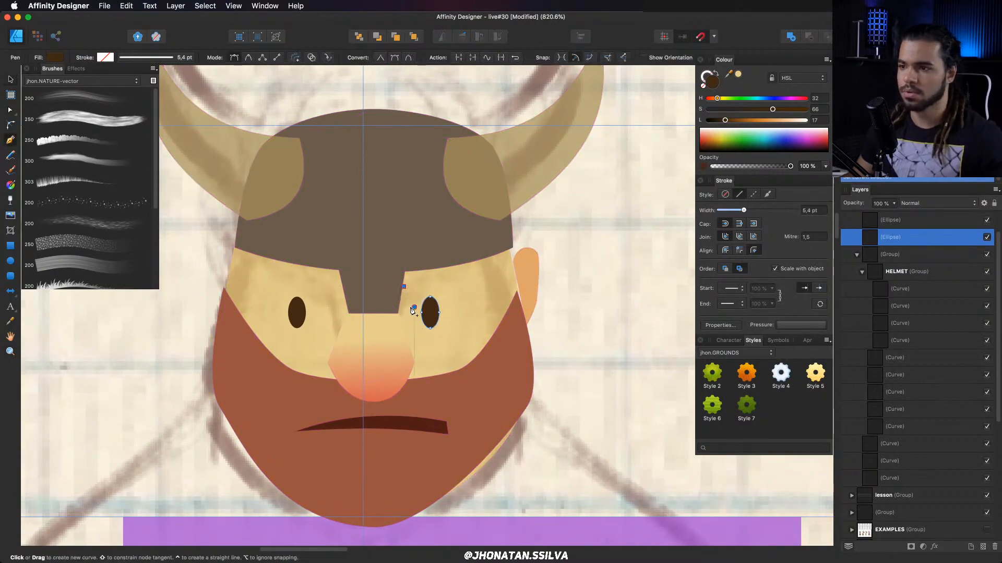
left_click(414, 307)
left_click(496, 286)
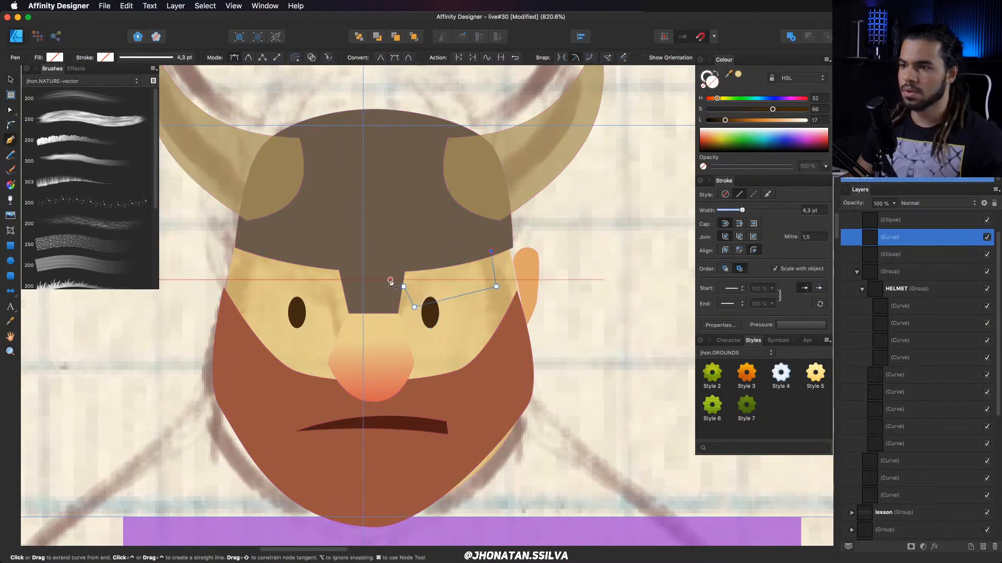
left_click(404, 287)
key("v")
left_click(750, 120)
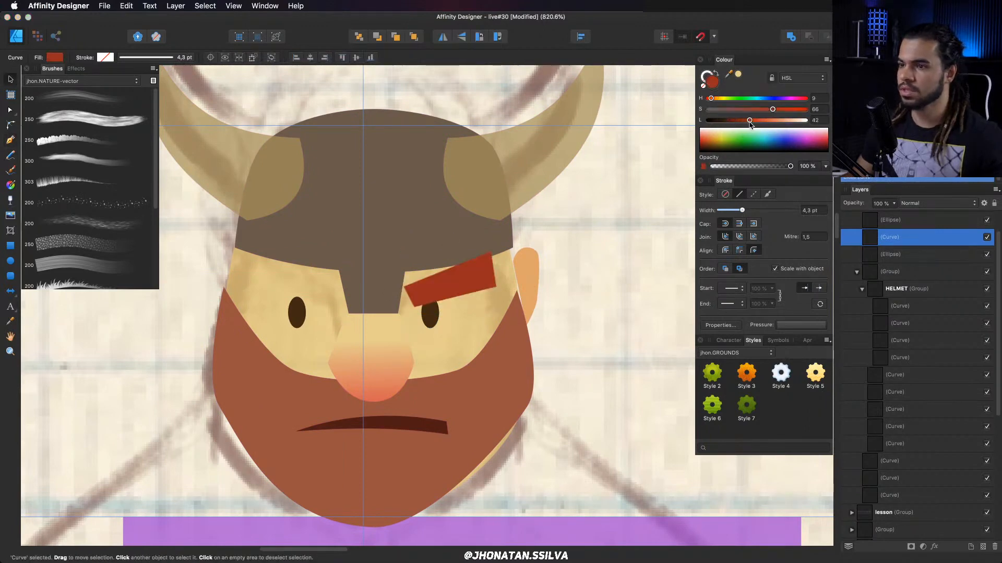
left_click(745, 109)
left_click_drag(744, 120, 740, 121)
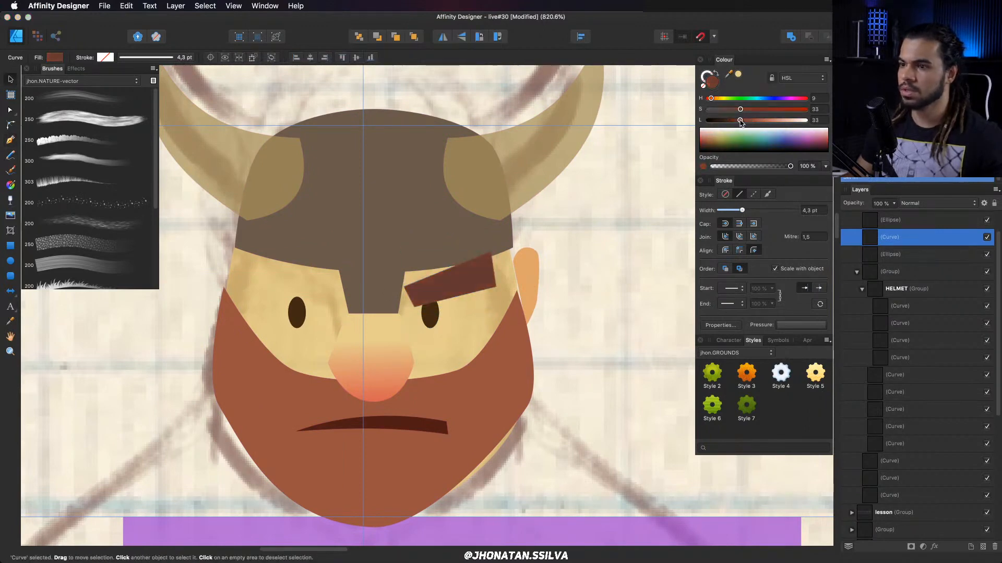
Extend the eyebrow's upper corners outward and place a horizontally flipped copy over the other eye.
key("a")
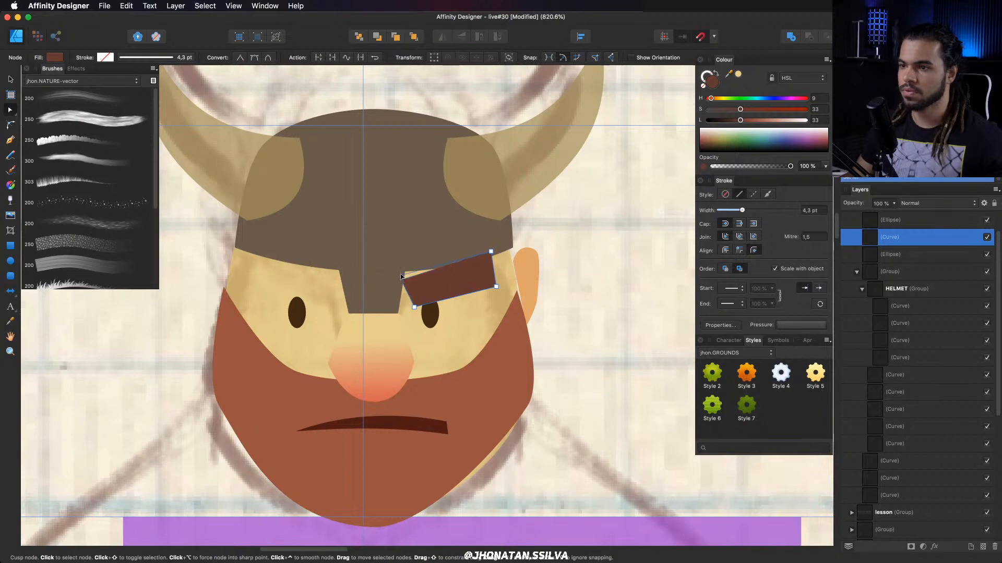
left_click_drag(401, 276, 398, 280)
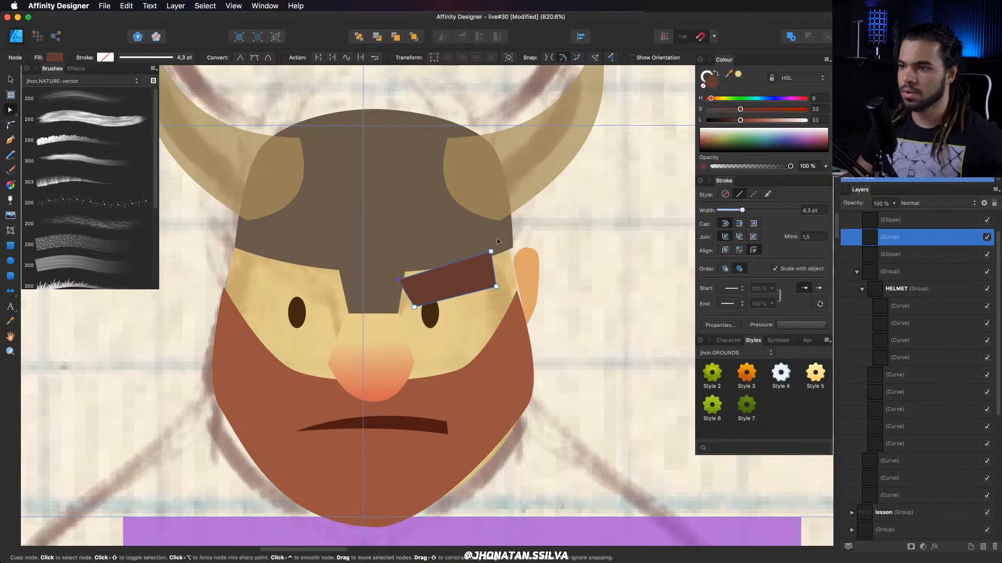
key("v")
left_click_drag(476, 271, 314, 284)
key("shift+h")
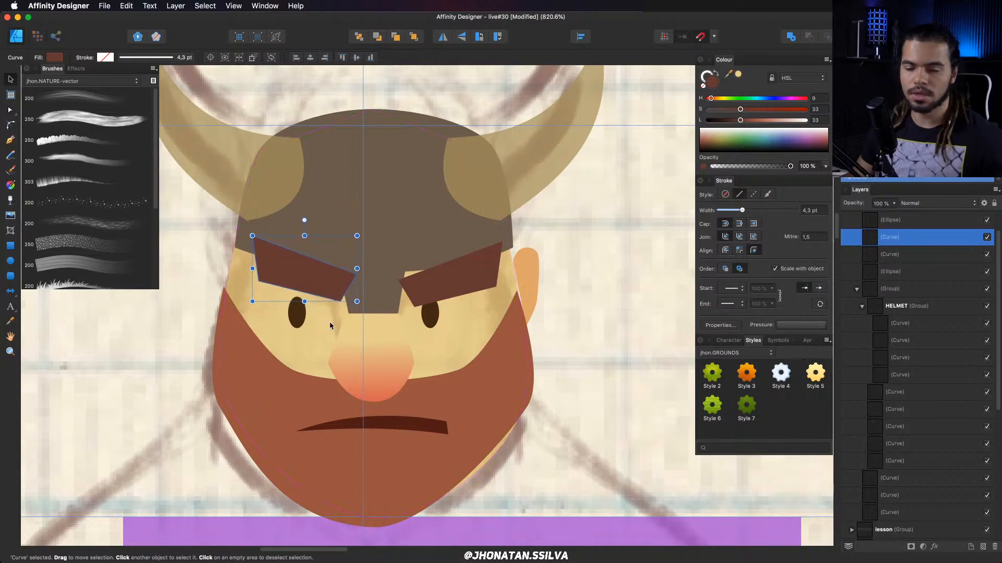
Shrink the nose proportionally so its lower edge sits just above the beard.
left_click(403, 389)
double_click(393, 389)
left_click_drag(393, 394, 393, 371)
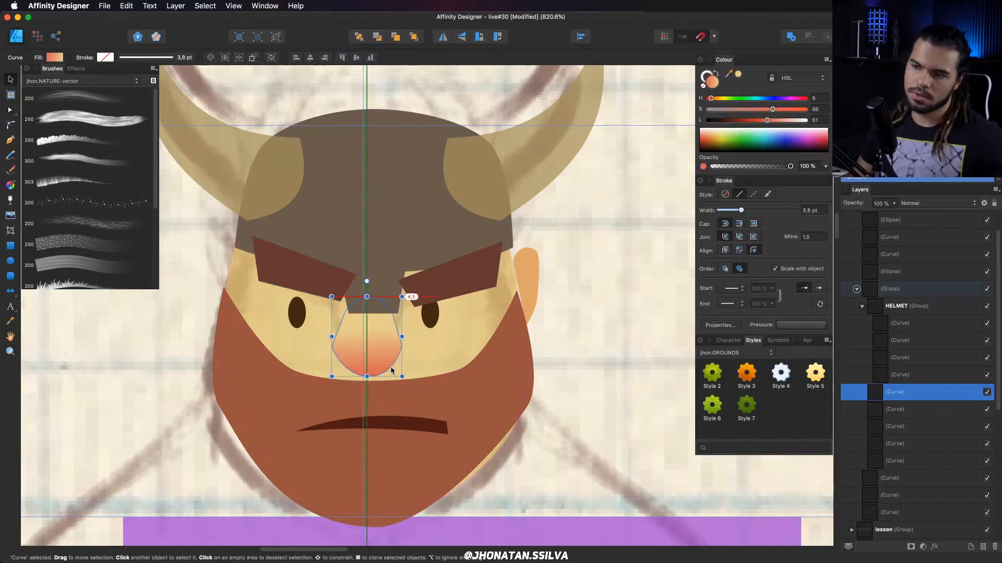
left_click_drag(433, 345, 230, 350)
left_click_drag(365, 339, 356, 300)
scroll(390, 303, "up", 9)
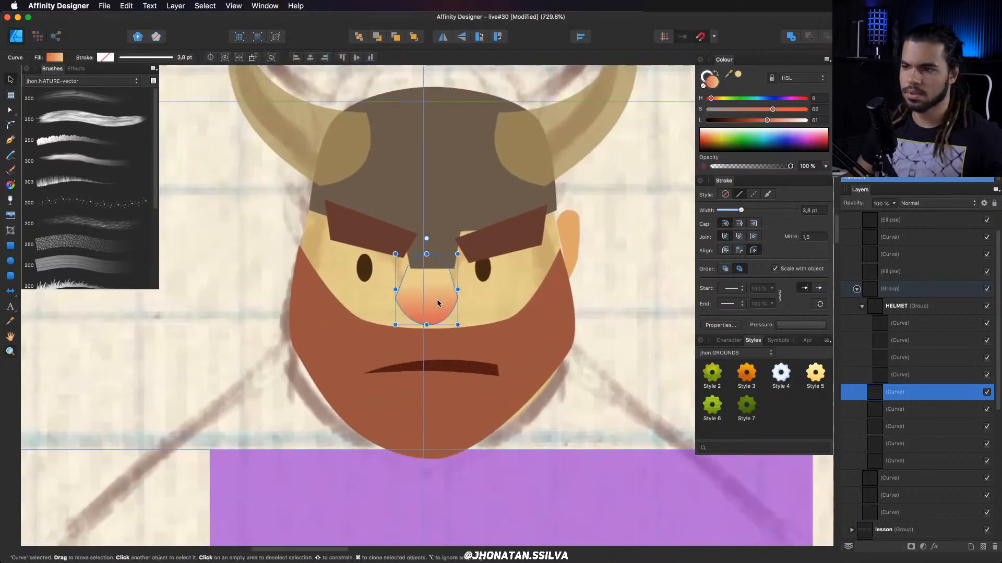
left_click_drag(448, 367, 364, 315)
scroll(470, 318, "up", 2)
Add a node on the beard's ear-side lower edge, pull it down into a point, and raise the bottom centre node.
key("a")
left_click(474, 319)
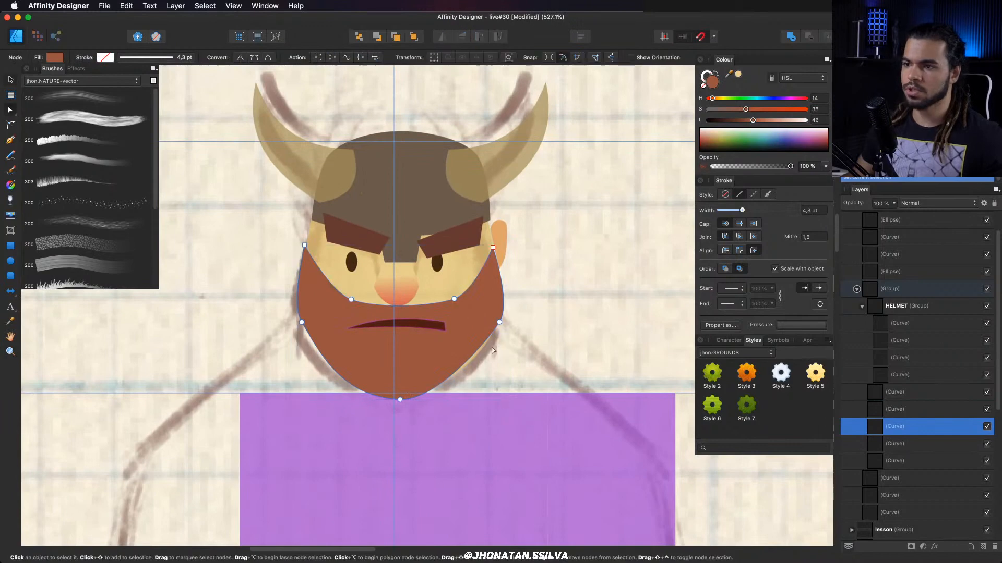
left_click(400, 400)
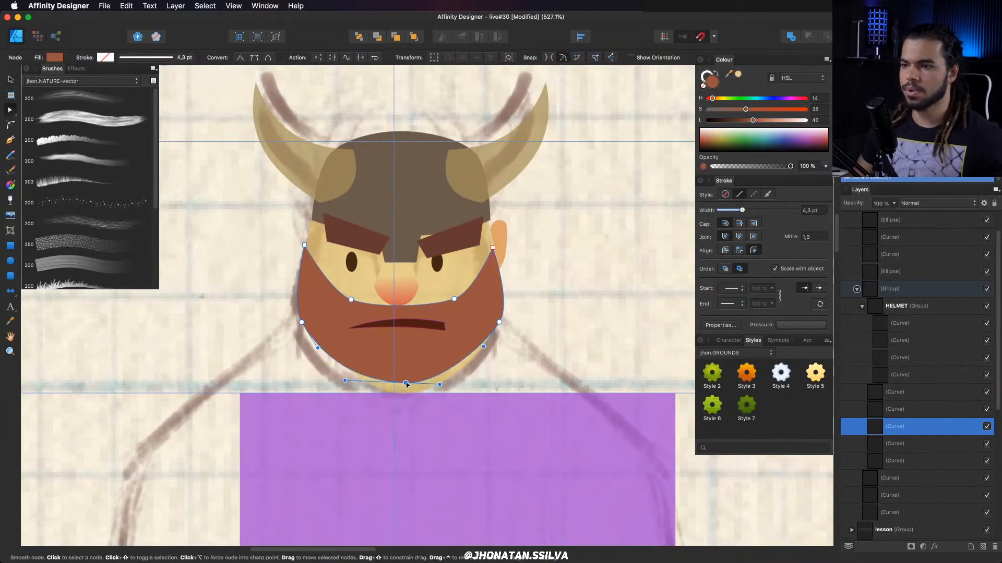
mouse_move(400, 400)
left_mouse_down()
mouse_move(401, 420)
mouse_move(396, 405)
left_mouse_up()
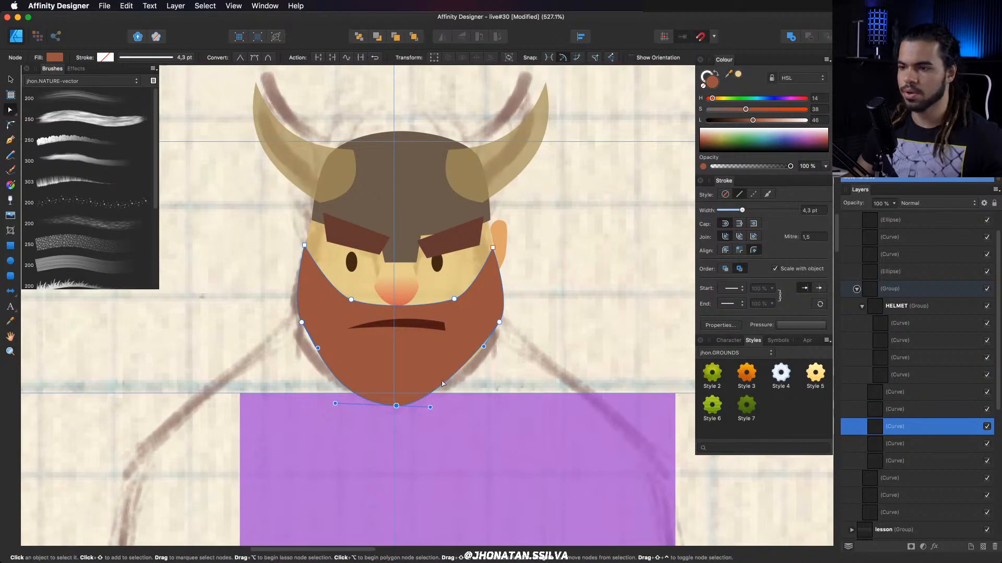
left_click(453, 375)
left_click_drag(453, 375, 472, 401)
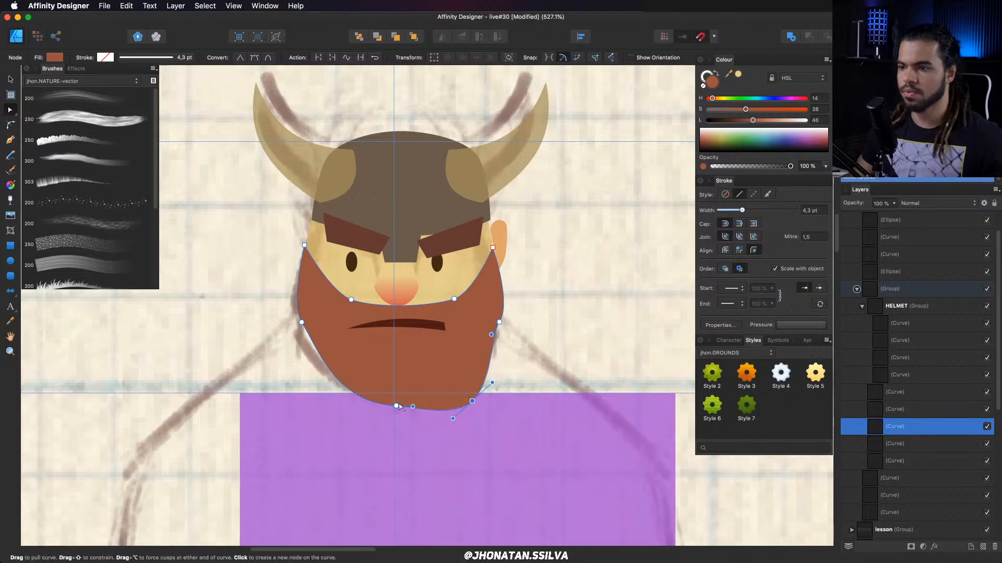
left_click_drag(399, 406, 399, 383)
Form a second hanging point on the beard's opposite side and shape the arch between the two points.
left_click(334, 364)
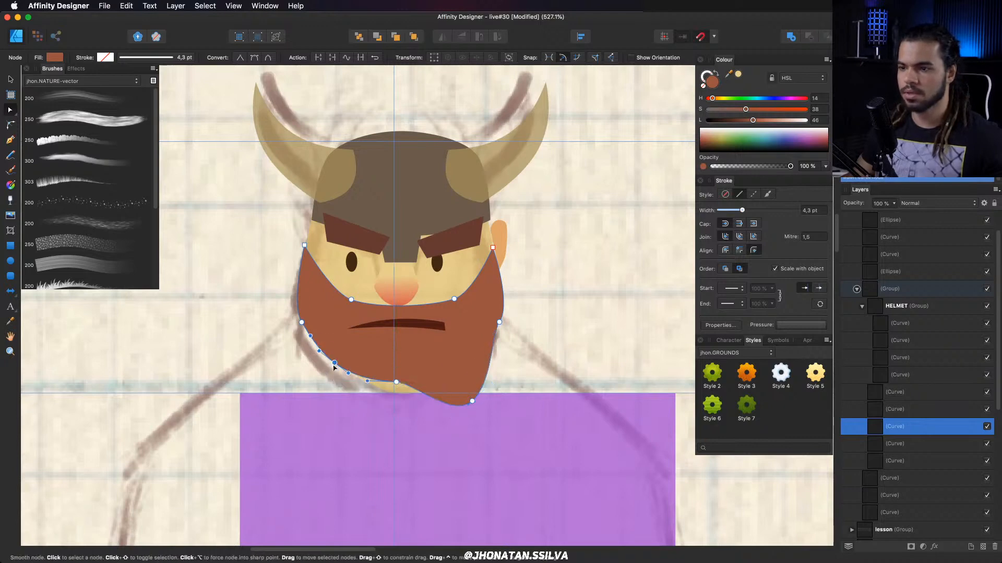
left_click_drag(335, 363, 356, 375)
left_click(421, 392)
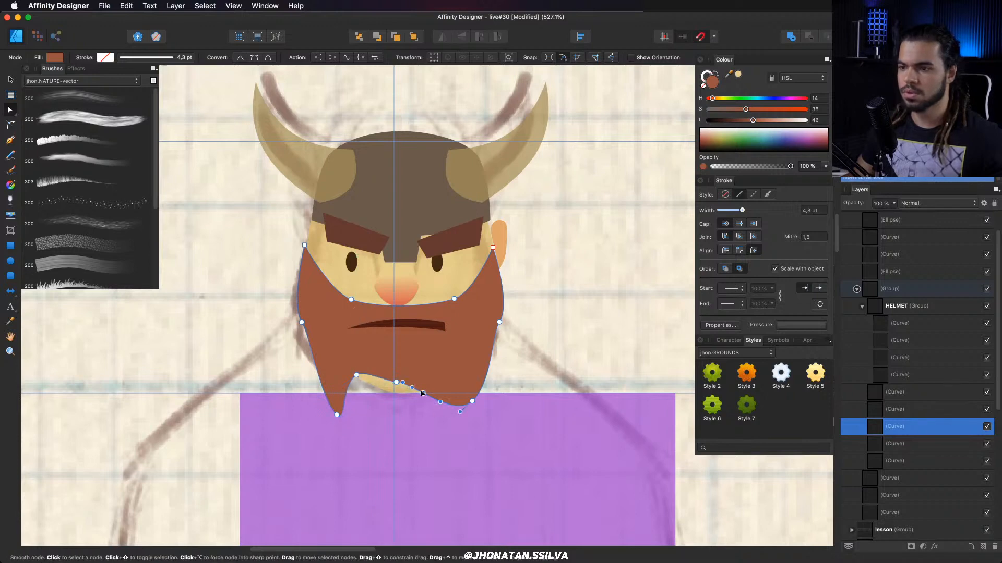
left_click_drag(422, 392, 329, 365)
key("z")
left_click_drag(426, 359, 385, 315)
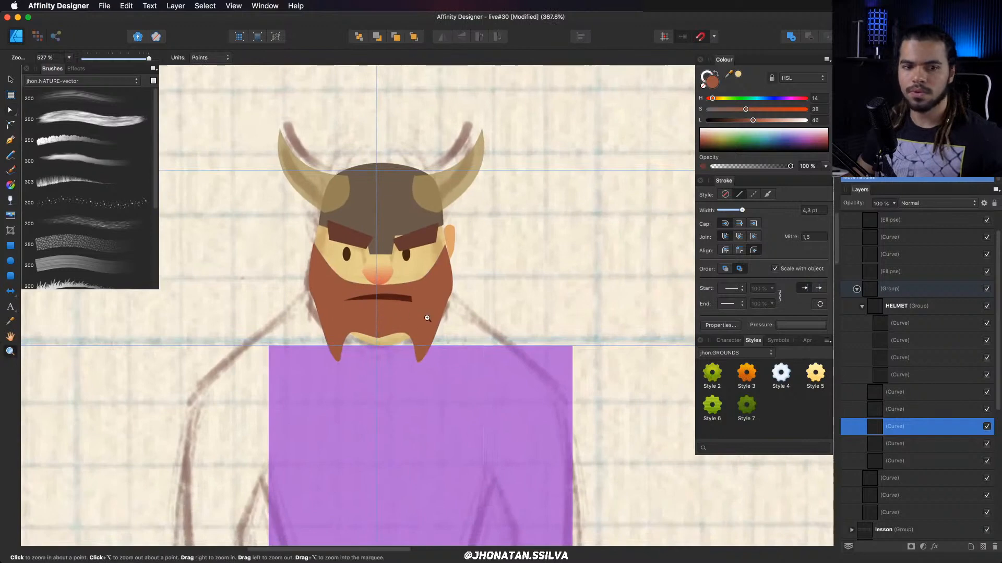
scroll(346, 326, "up", 2)
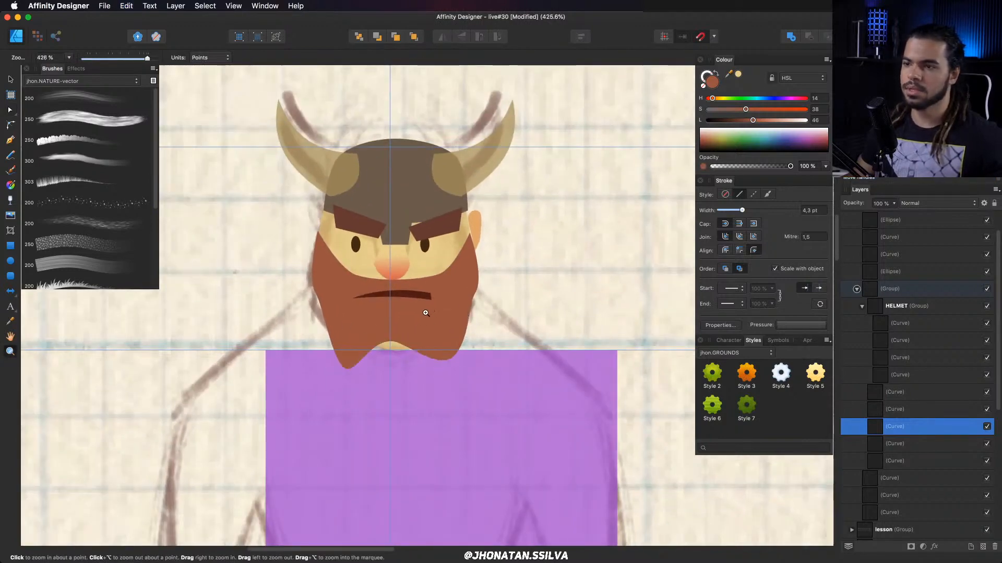
Undo the edits that formed the two hanging points and arch along the beard's lower edge.
key("super+z")
key("super+z")
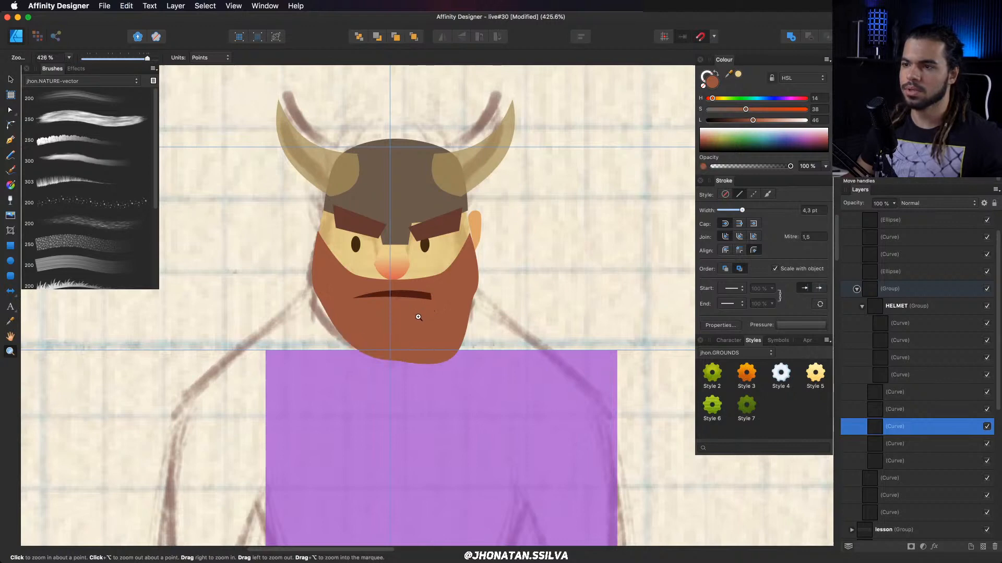
key("super+z")
left_click_drag(421, 244, 374, 226)
scroll(374, 226, "up", 2)
key("v")
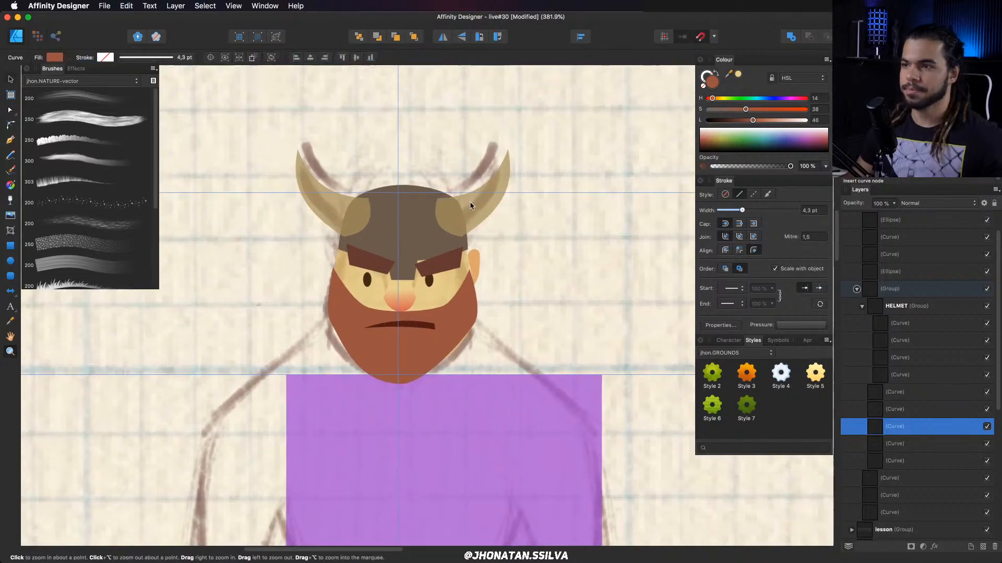
Try raising the purple torso block so its upper edge sits behind the beard.
left_click(470, 206)
scroll(471, 256, "down", 2)
scroll(472, 304, "down", 3)
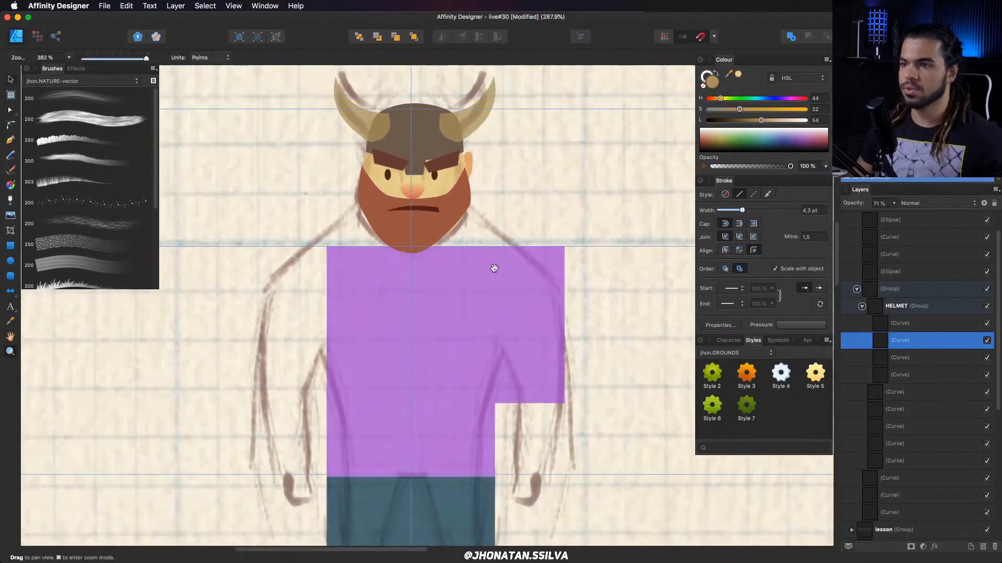
left_click(482, 307)
left_click_drag(483, 303, 469, 298)
left_click(511, 301)
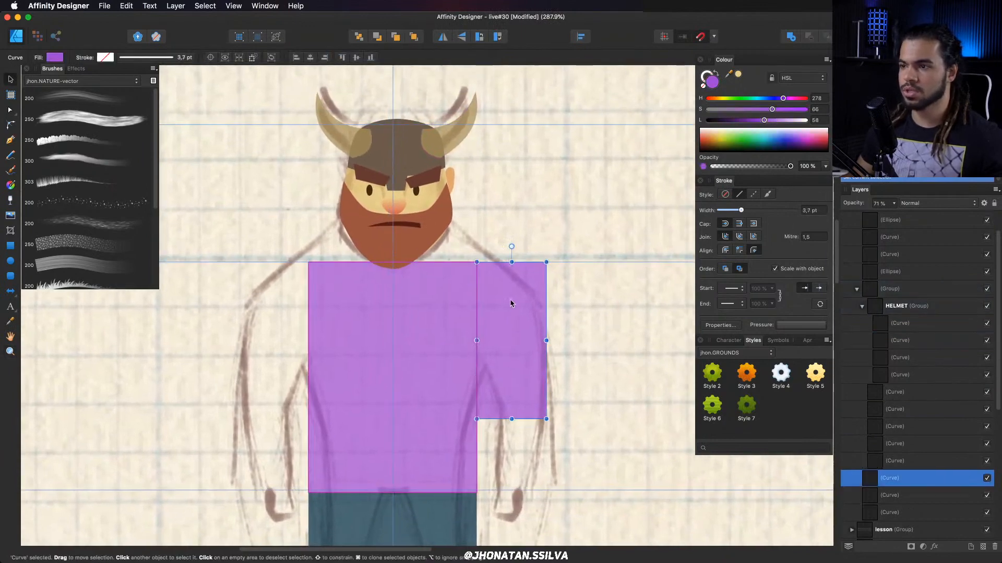
left_click(415, 312)
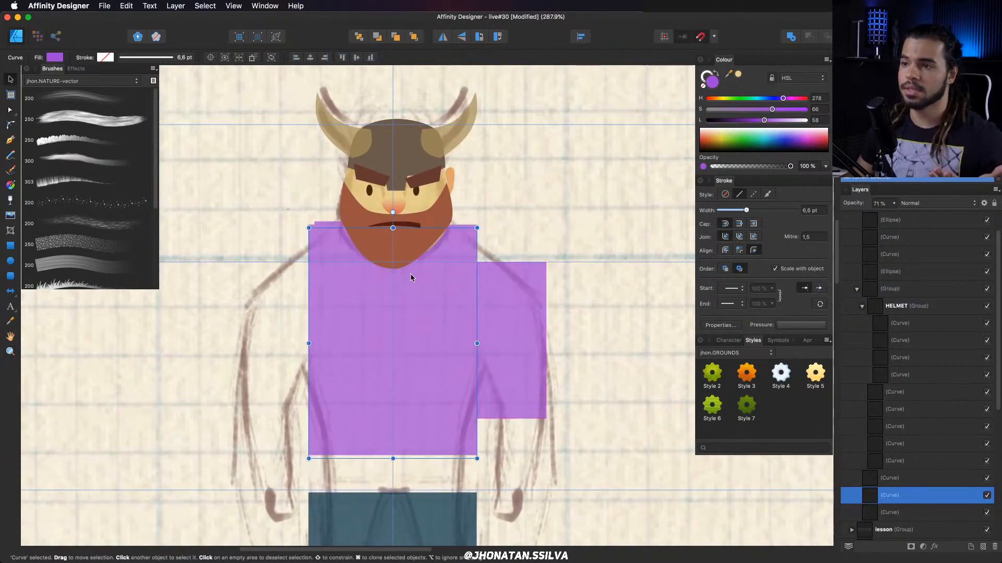
key("a")
scroll(419, 261, "up", 2)
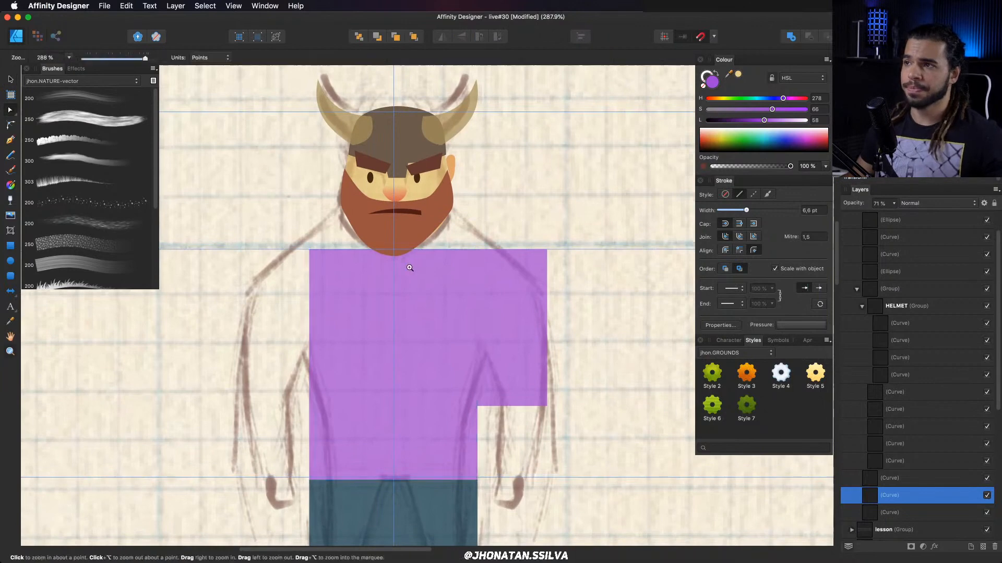
key("v")
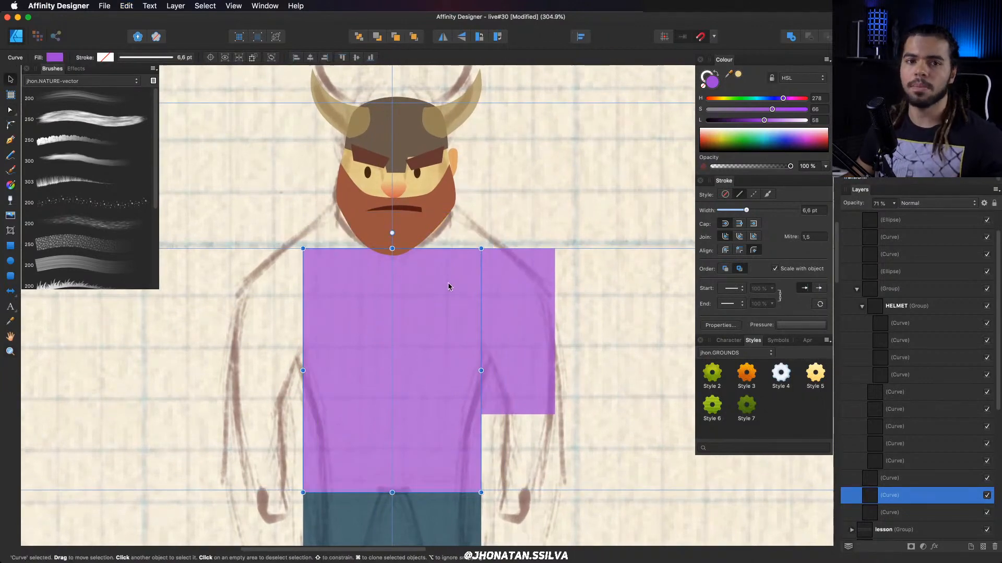
Add a node at the centre of the torso's upper edge and raise it behind the face to nose height.
key("a")
scroll(436, 252, "up", 2)
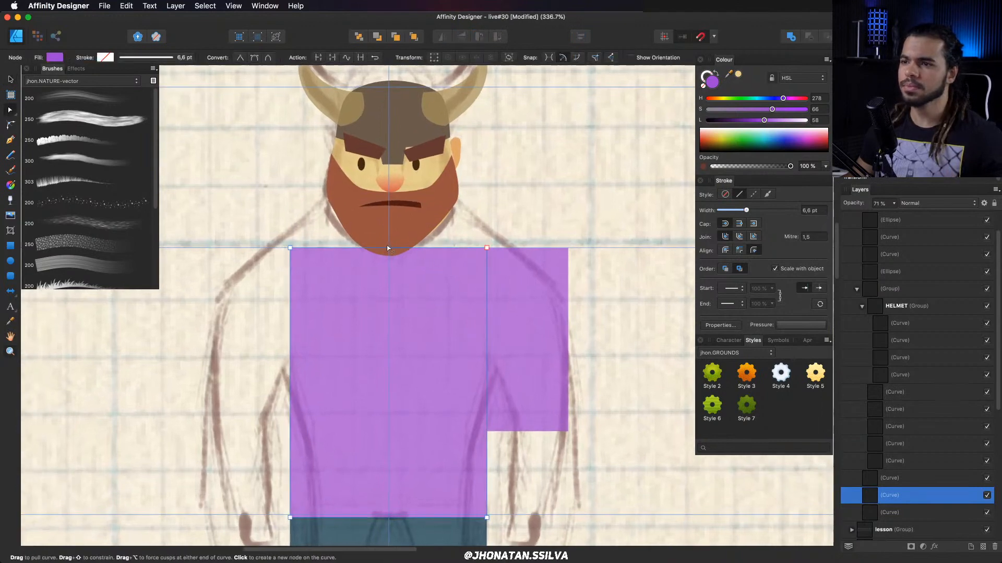
left_click(388, 249)
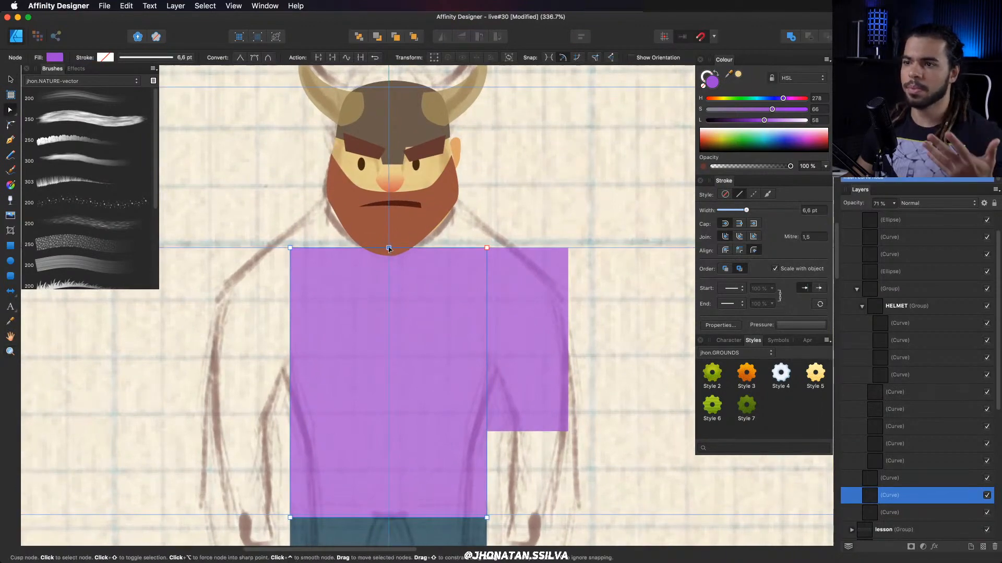
left_click_drag(389, 248, 389, 176)
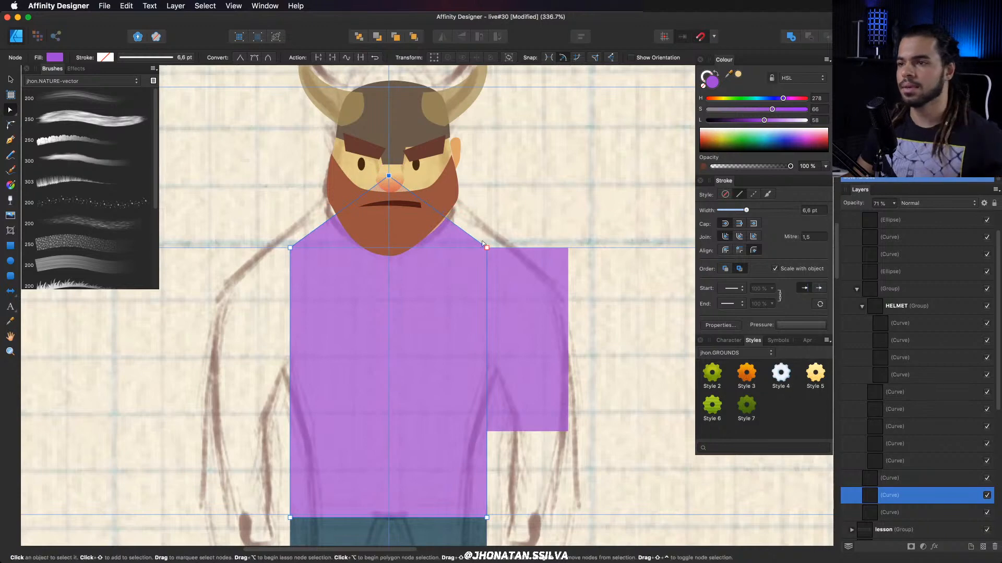
Pull both upper torso corners out to the sketched shoulders and curve the slopes leading up to the neck.
left_click_drag(487, 248, 530, 262)
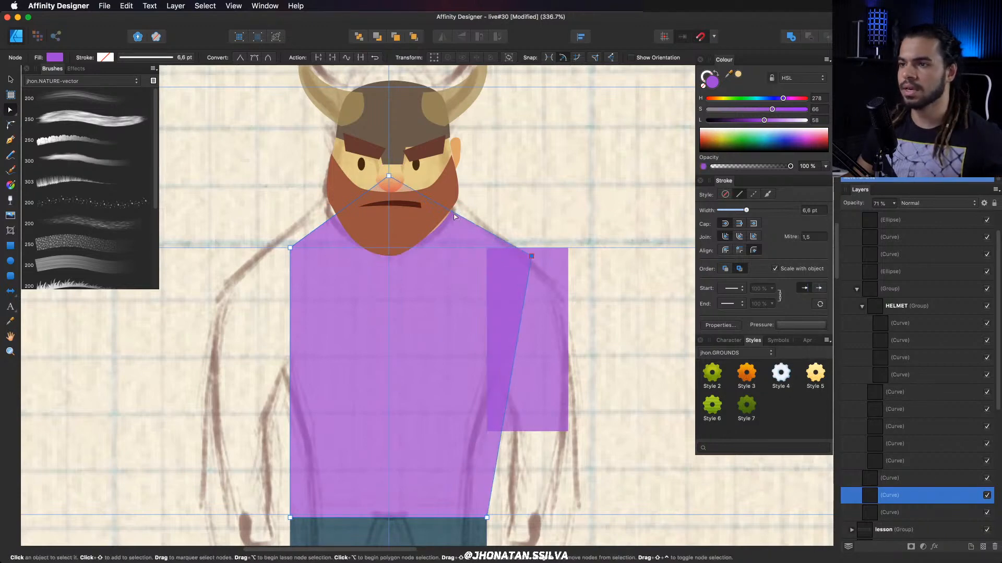
left_click_drag(457, 204, 436, 176)
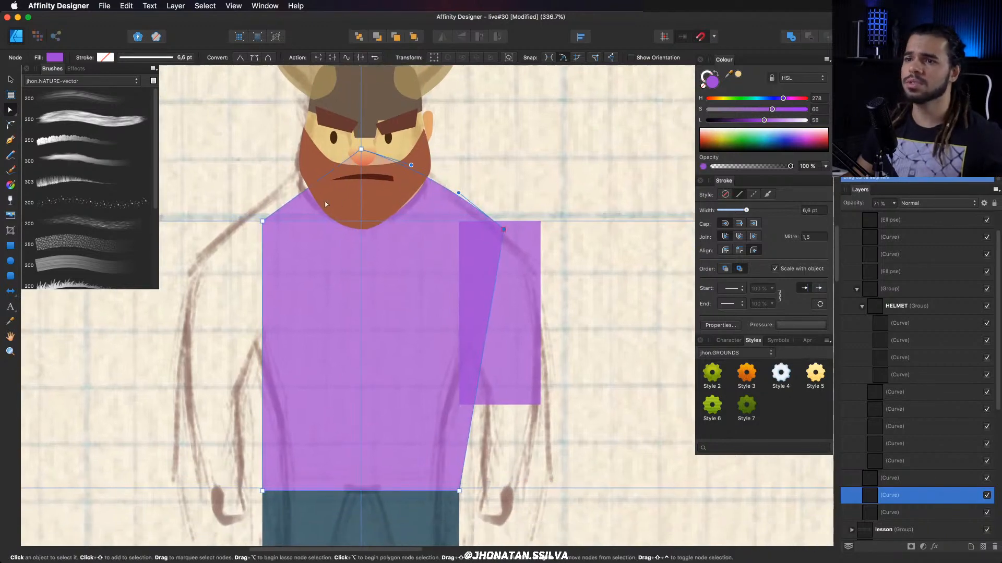
left_click_drag(289, 208, 255, 251)
left_click_drag(340, 198, 349, 216)
scroll(219, 311, "down", 3)
Add a node on each side edge of the torso and pull it outward to the sketched outer arm line.
left_click(230, 290)
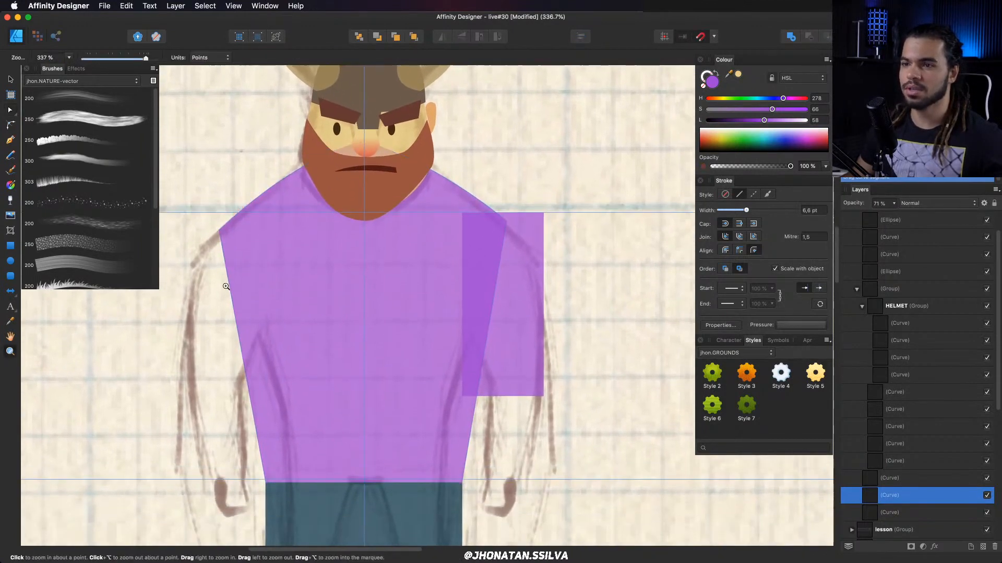
left_click_drag(230, 290, 189, 322)
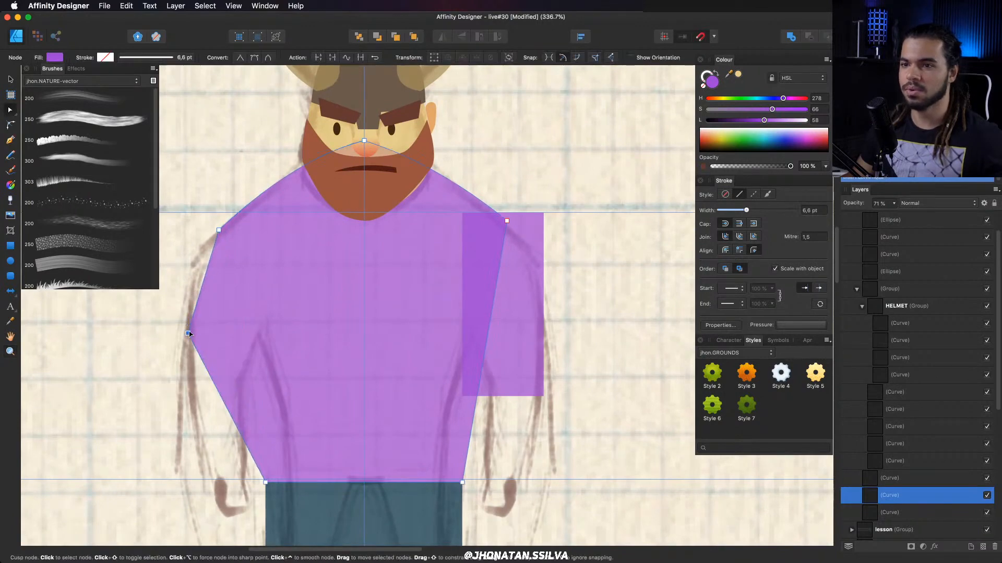
left_click(494, 292)
left_click_drag(495, 292, 551, 328)
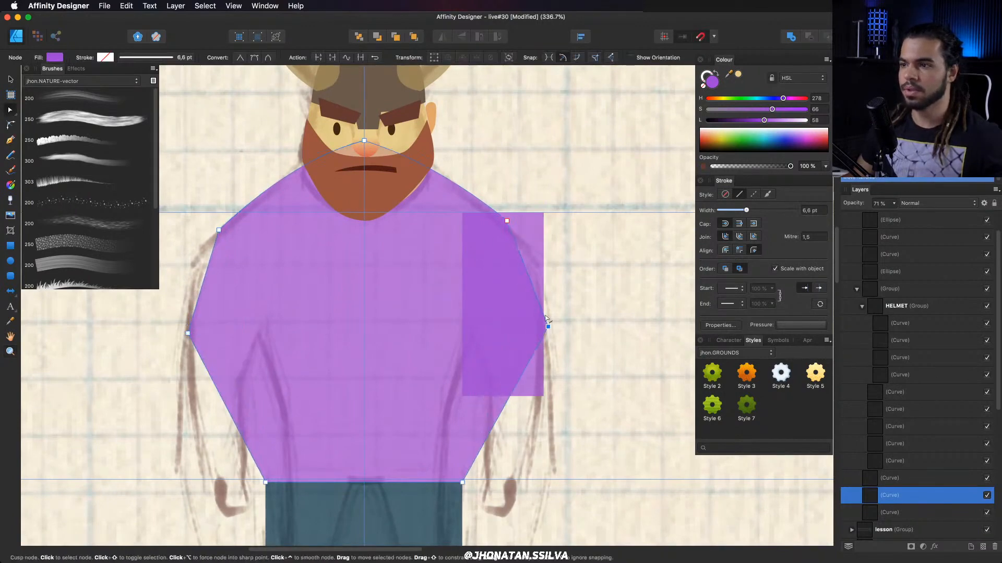
Recolour the torso to a skin tone with hue 39, saturation 66 and lightness 64.
left_click(512, 228)
key("v")
left_click(717, 98)
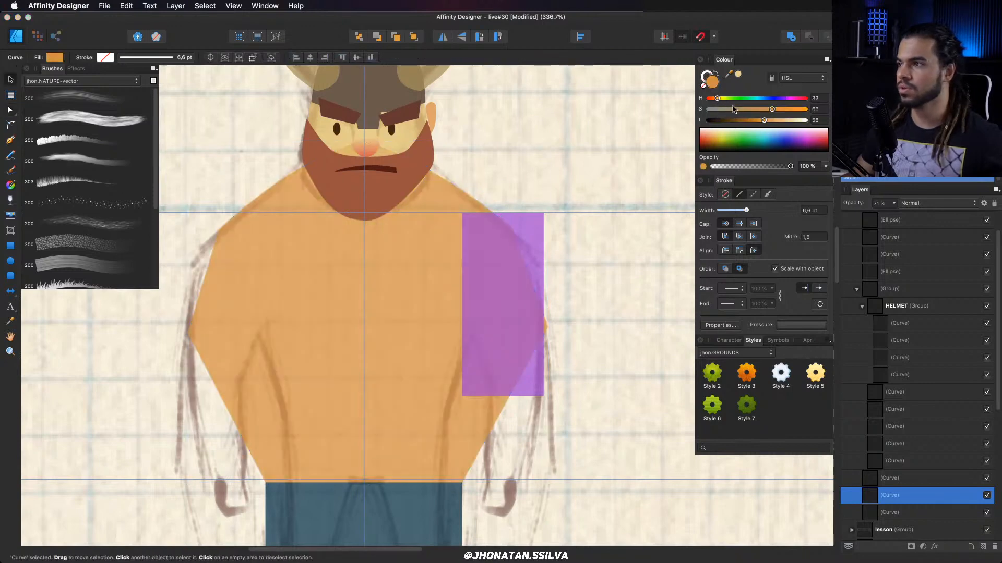
left_click(728, 109)
left_click_drag(729, 110, 759, 110)
scroll(422, 201, "up", 3)
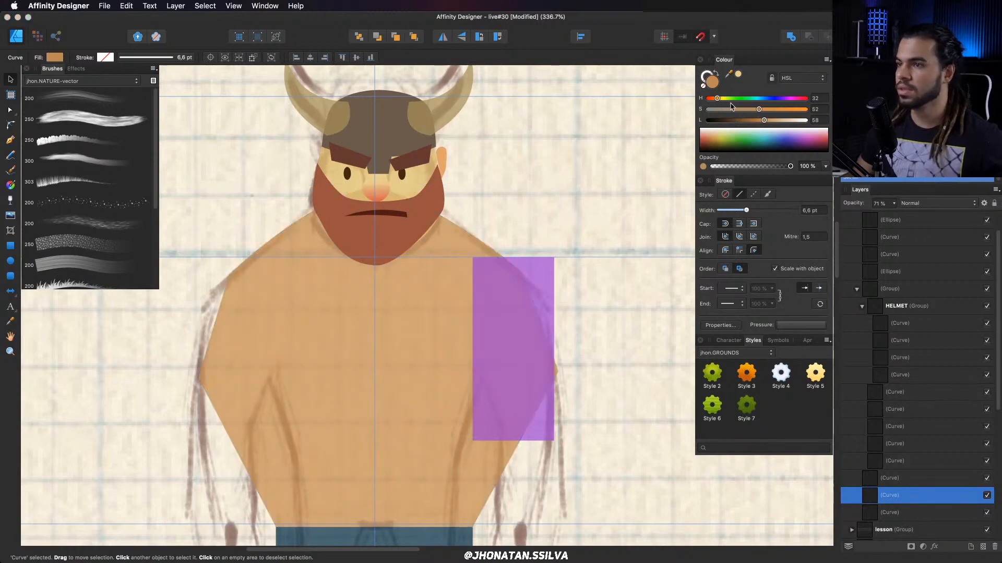
left_click(718, 98)
left_click(768, 109)
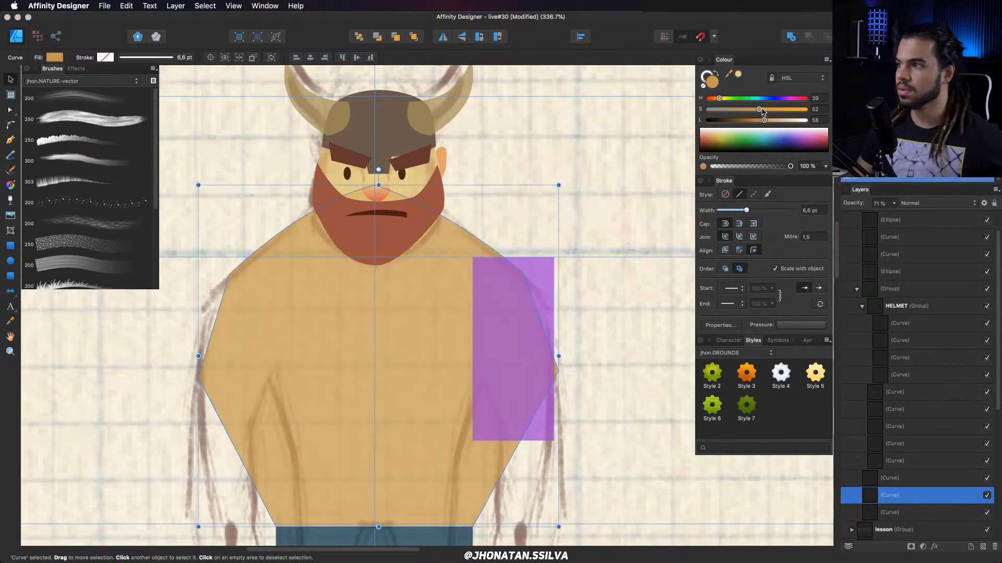
left_click_drag(765, 120, 772, 121)
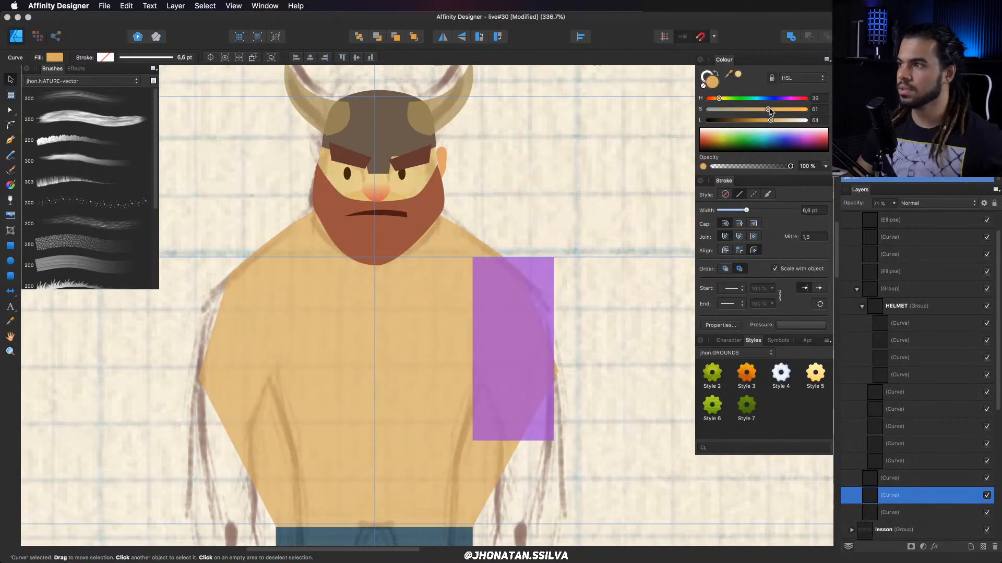
On the side opposite the ear, pull the torso's side node in to the armpit, and smooth the shoulder node and shift it inward.
scroll(282, 313, "down", 2)
key("a")
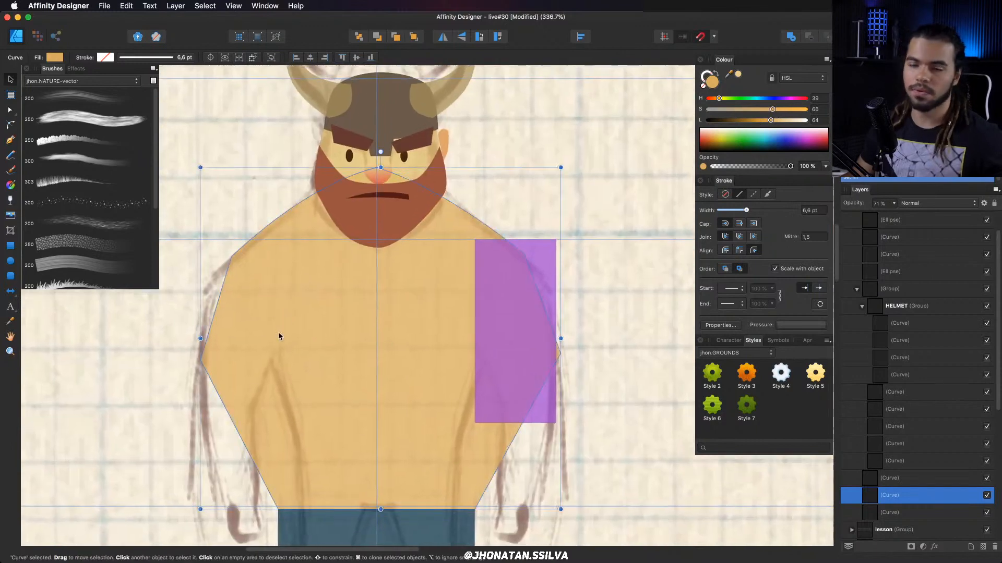
left_click_drag(239, 407, 245, 367)
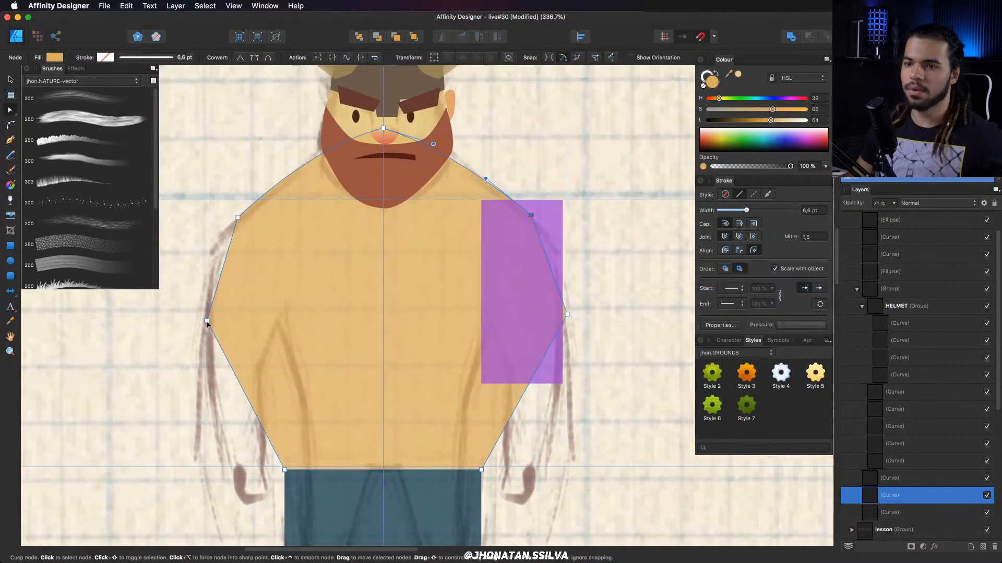
left_click(276, 320)
left_click_drag(276, 323, 274, 325)
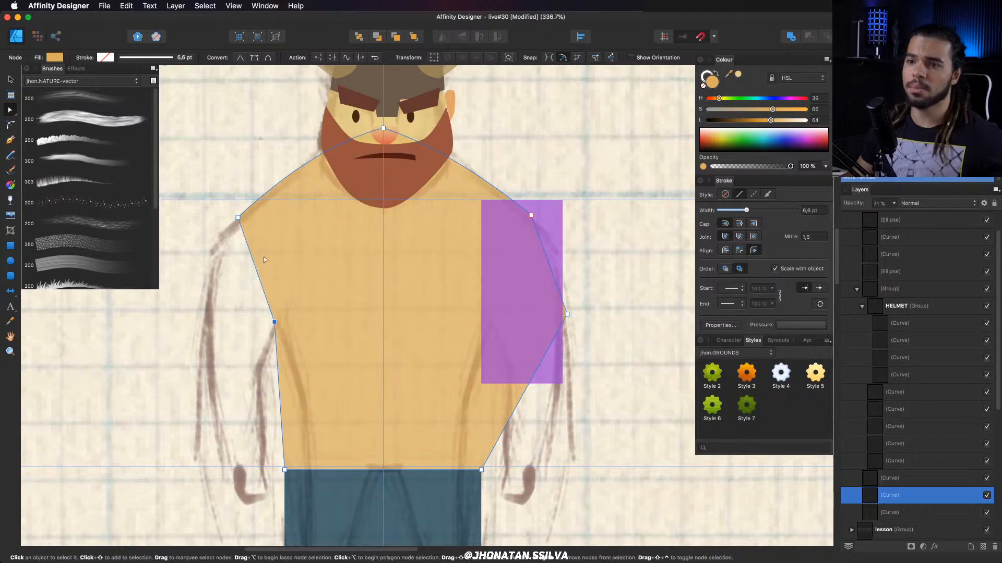
left_click(238, 218, "ctrl")
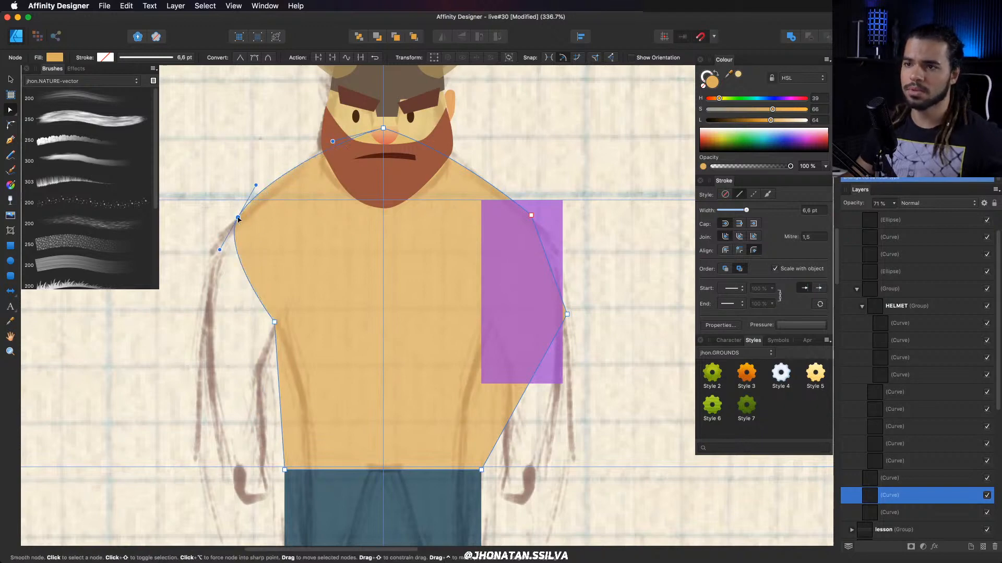
left_click_drag(238, 218, 251, 217)
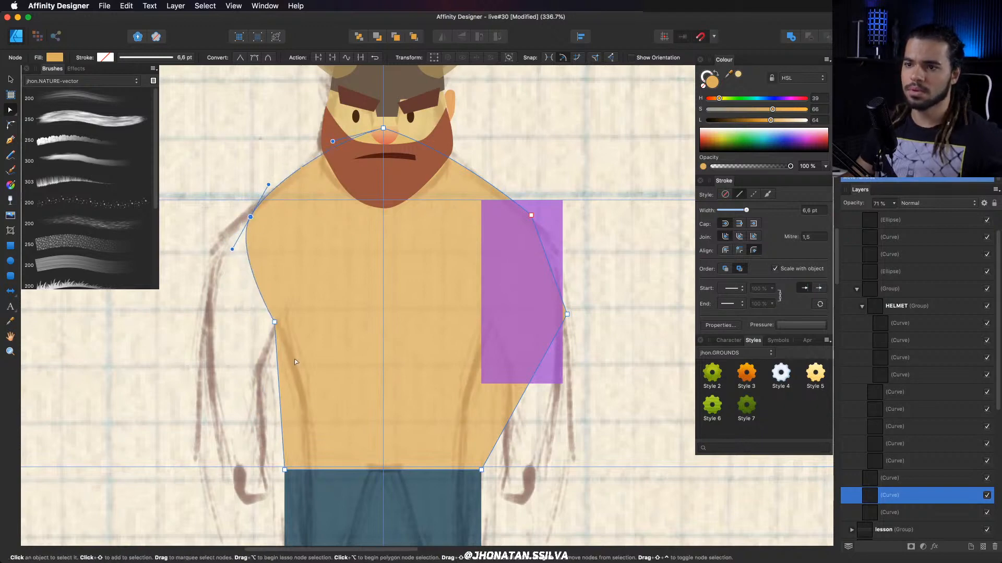
Smooth that armpit node and both lower torso corners, moving the corners inward to round the waist over the trousers.
left_click(275, 323, "ctrl")
left_click(285, 470, "ctrl")
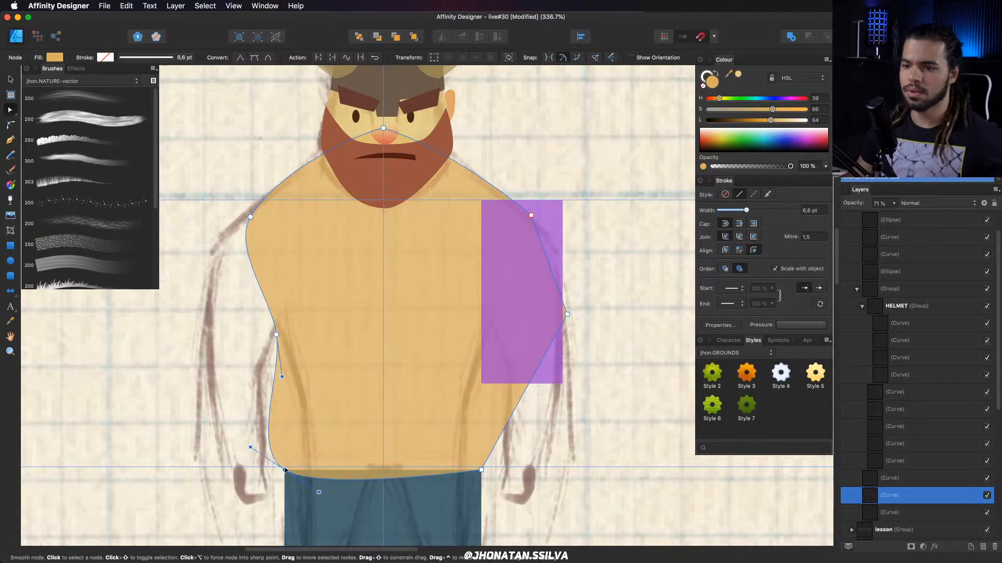
left_click_drag(288, 470, 308, 467)
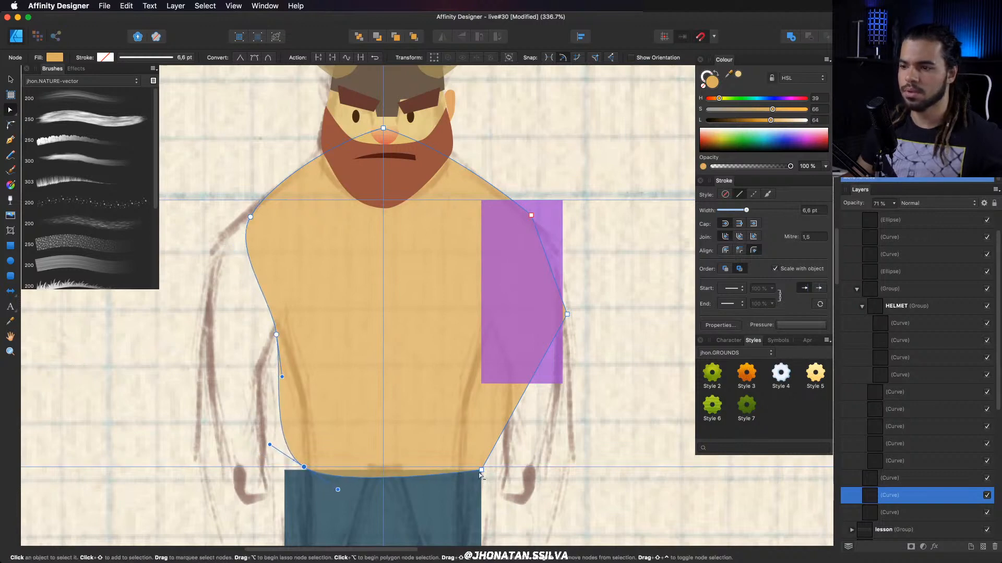
left_click(481, 470, "ctrl")
left_click_drag(482, 470, 470, 467)
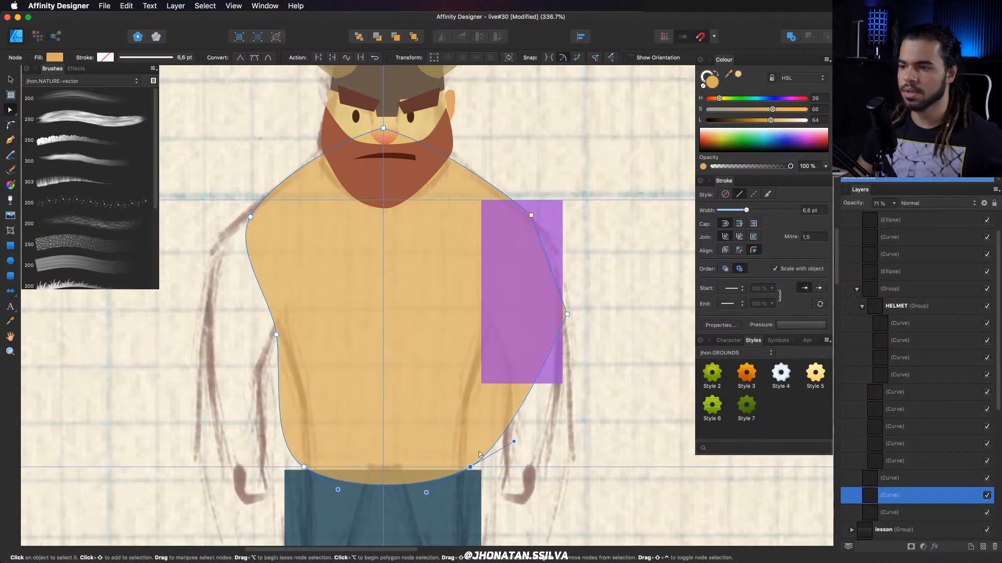
Smooth the ear-side side node and pull it in to the armpit, narrow that waist corner, and smooth the shoulder node.
left_click(567, 315, "ctrl")
left_click_drag(567, 314, 489, 332)
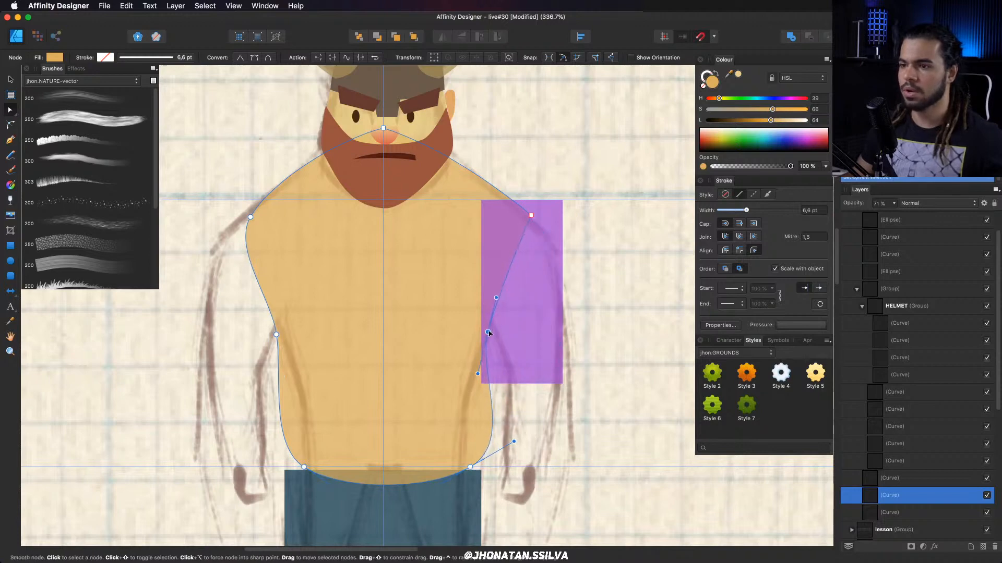
left_click_drag(470, 467, 462, 467)
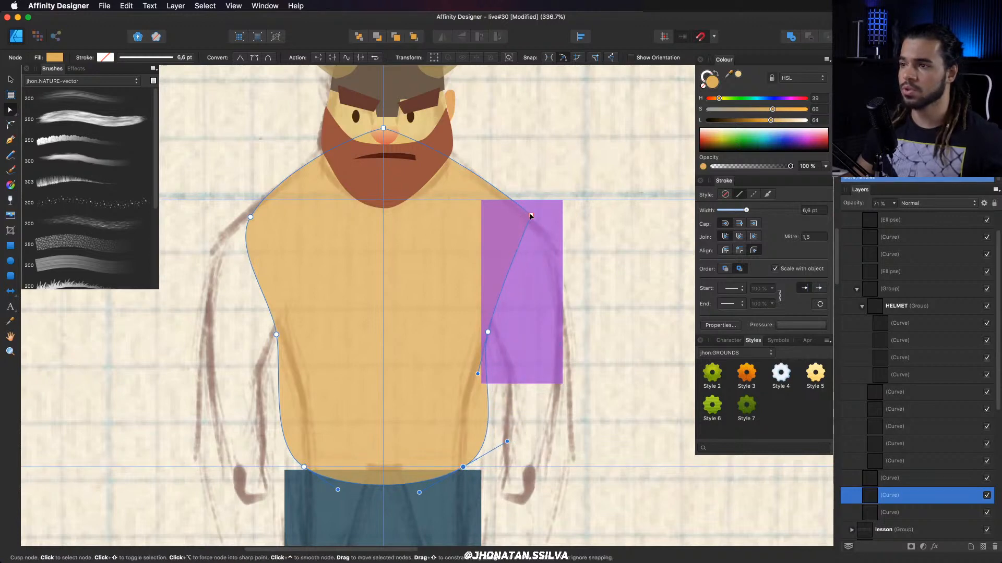
left_click(530, 216, "ctrl")
left_click_drag(530, 215, 527, 253)
Move the purple arm block clear of the torso into the empty area beside the figure and reselect the torso for node editing.
key("v")
left_click_drag(533, 335, 645, 327)
left_click(465, 292)
key("a")
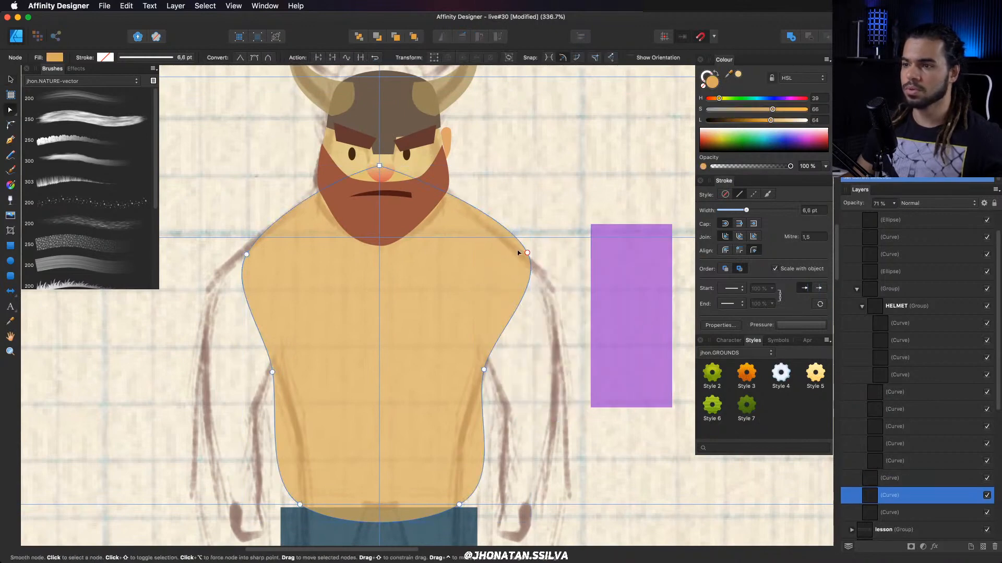
Shift the ear-side shoulder node slightly inward to balance the opposite shoulder.
left_click_drag(526, 252, 515, 252)
key("v")
left_click_drag(469, 284, 462, 304)
key("super+z")
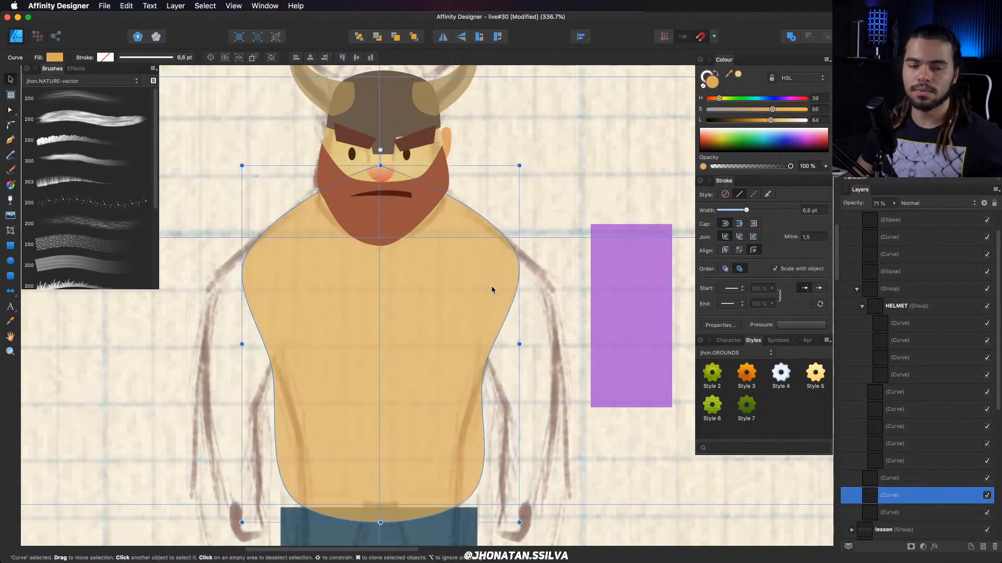
Examine the reshaped torso's proportions against the head, trousers and sketched arms across the whole figure.
key("z")
scroll(377, 267, "down", 1)
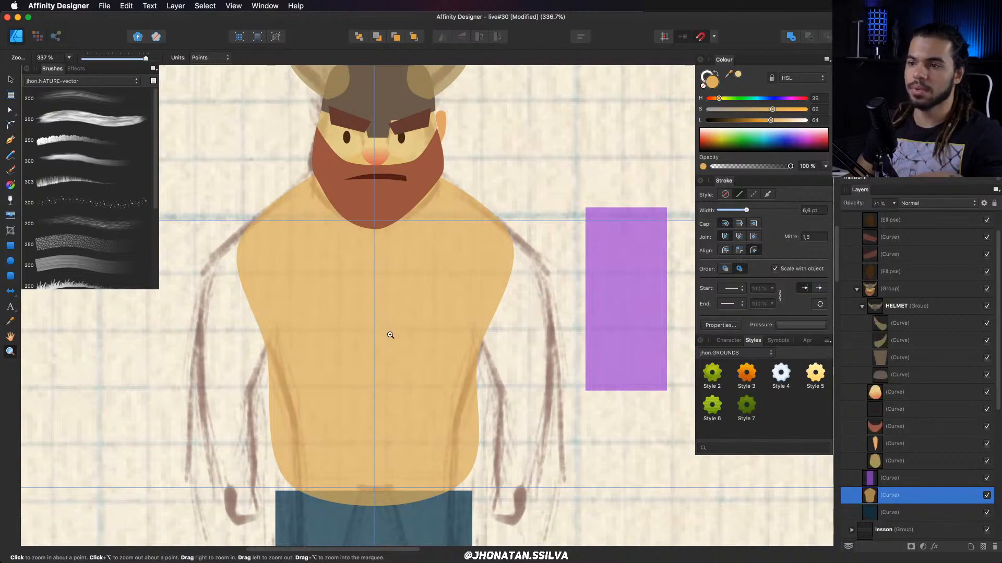
left_click_drag(395, 327, 409, 344)
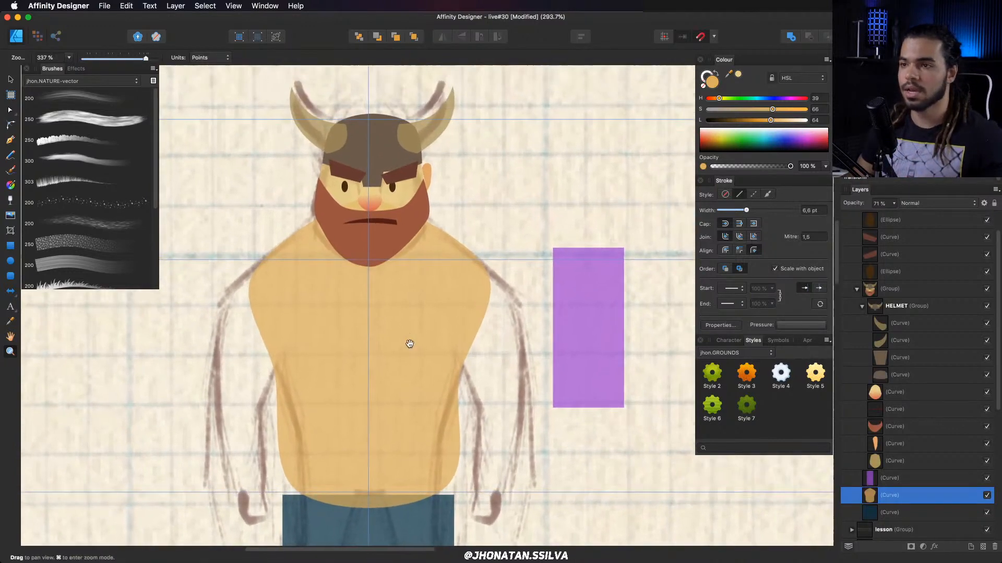
left_click_drag(423, 299, 383, 265)
left_click_drag(352, 176, 393, 178)
left_click_drag(461, 250, 369, 238)
left_click_drag(434, 290, 410, 224)
left_click_drag(409, 225, 352, 248)
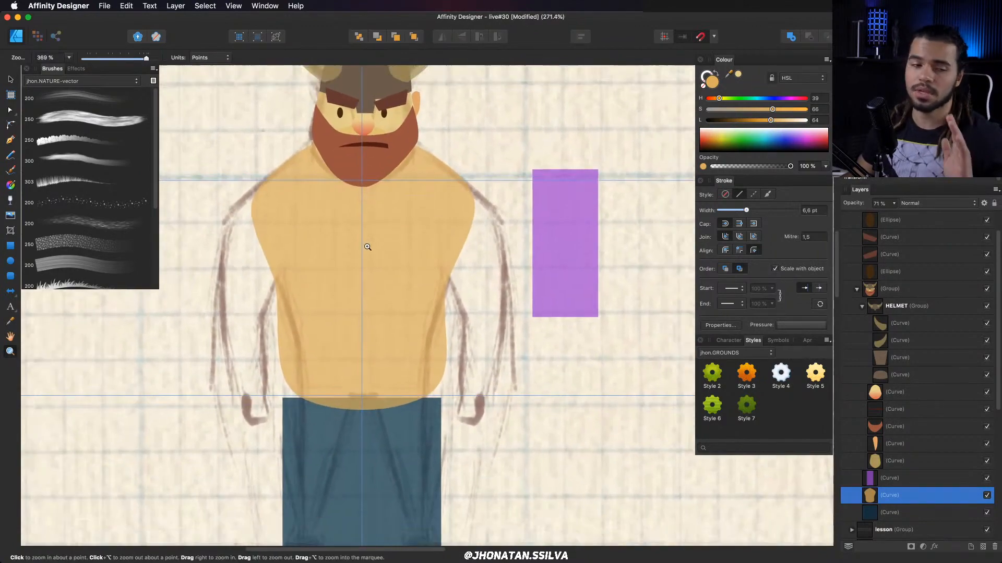
left_click_drag(474, 266, 300, 232)
scroll(880, 323, "up", 2)
scroll(930, 315, "down", 5)
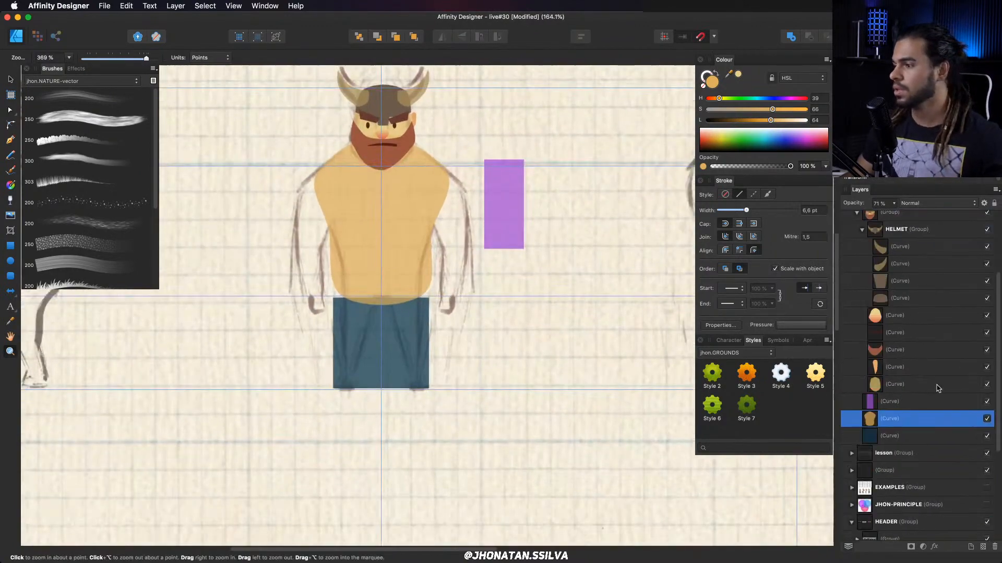
Examine the visual form diagram's overlapping circles for shape, silhouette, colours, lines and patterns, and values, light and shadow.
scroll(939, 407, "down", 3)
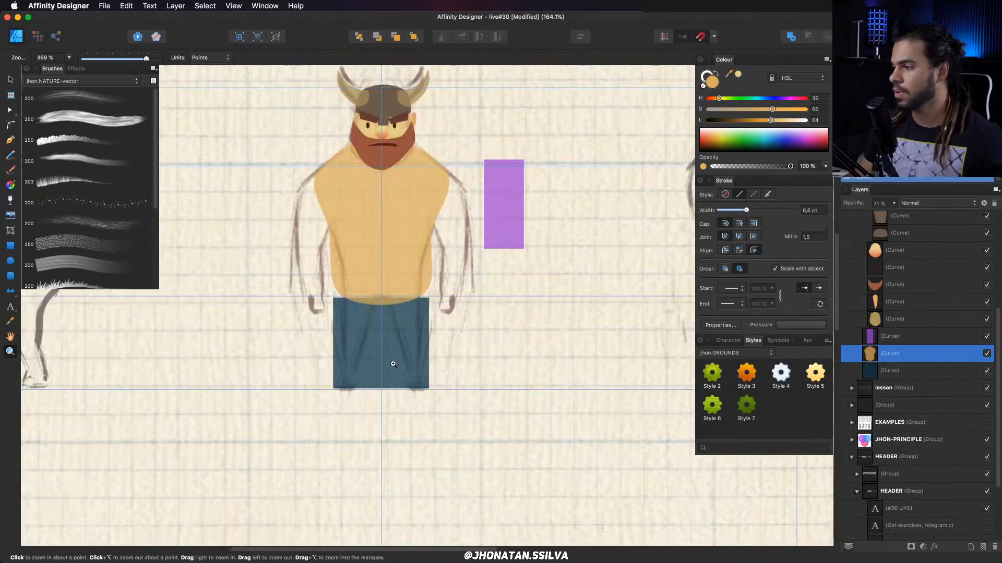
left_click_drag(447, 364, 259, 351)
left_click_drag(494, 502, 364, 168)
left_click_drag(426, 313, 459, 254)
left_click_drag(317, 291, 382, 262)
left_click_drag(285, 265, 333, 297)
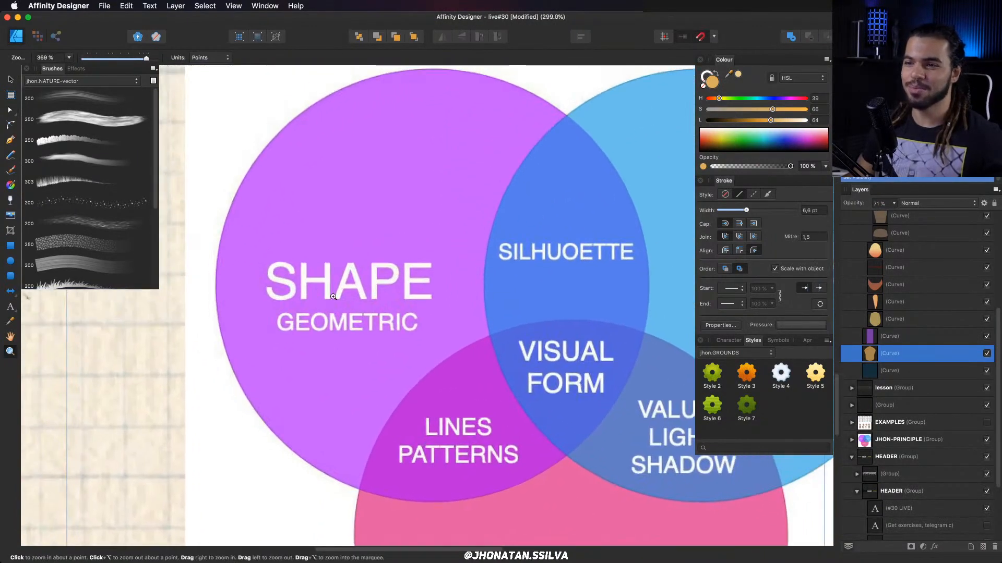
scroll(373, 313, "right", 3)
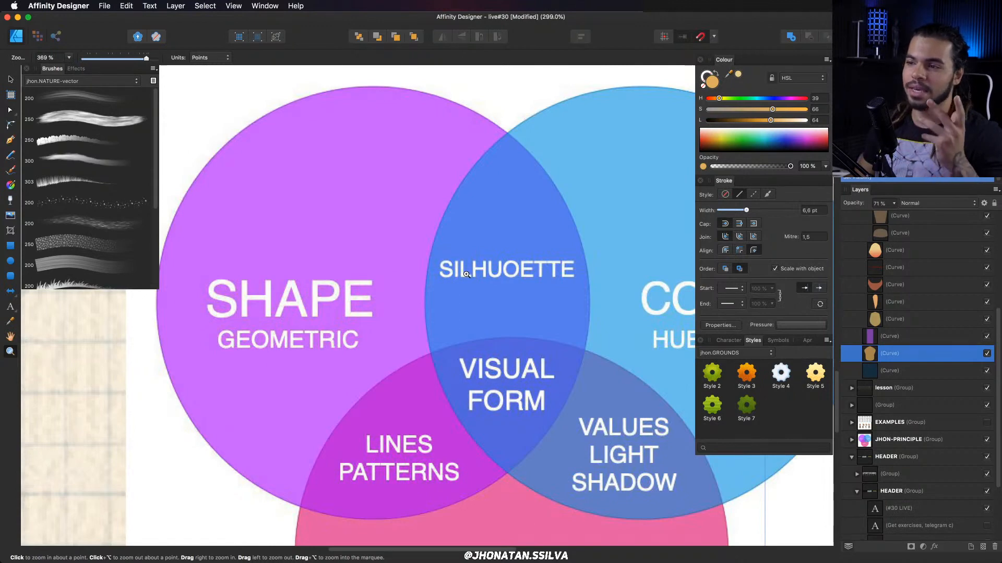
scroll(543, 268, "right", 5)
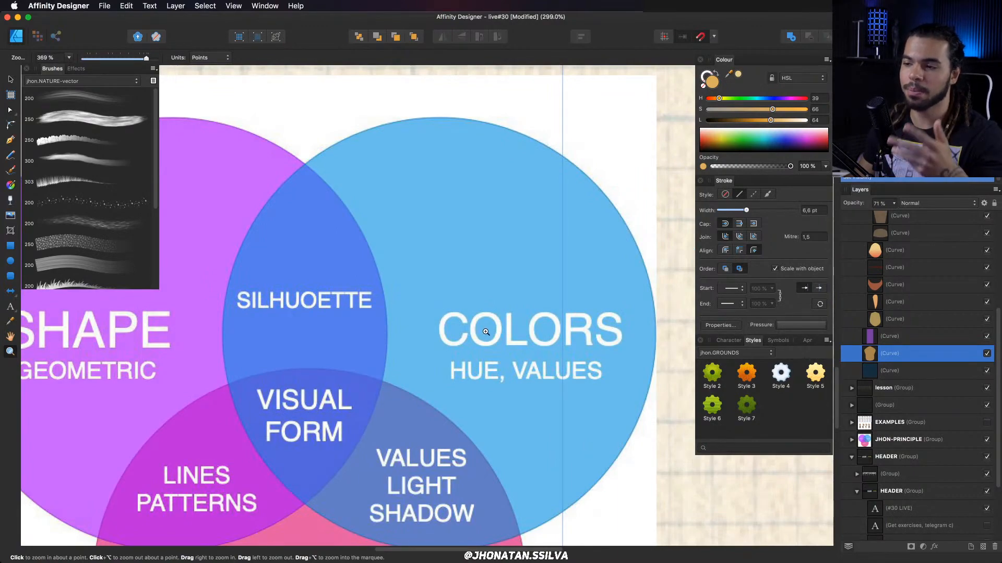
left_click_drag(451, 225, 570, 465)
left_click_drag(397, 89, 532, 318)
left_click(424, 299)
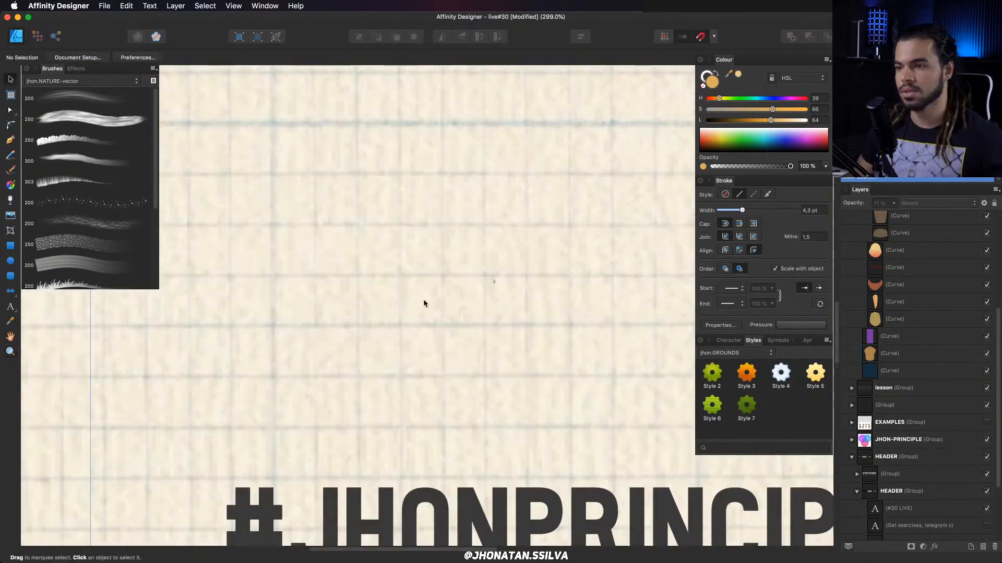
Return to the front-view figure and move the blue trousers block straight up so its waist overlaps the belly.
key("z")
left_click_drag(424, 299, 151, 317)
left_click_drag(429, 213, 478, 396)
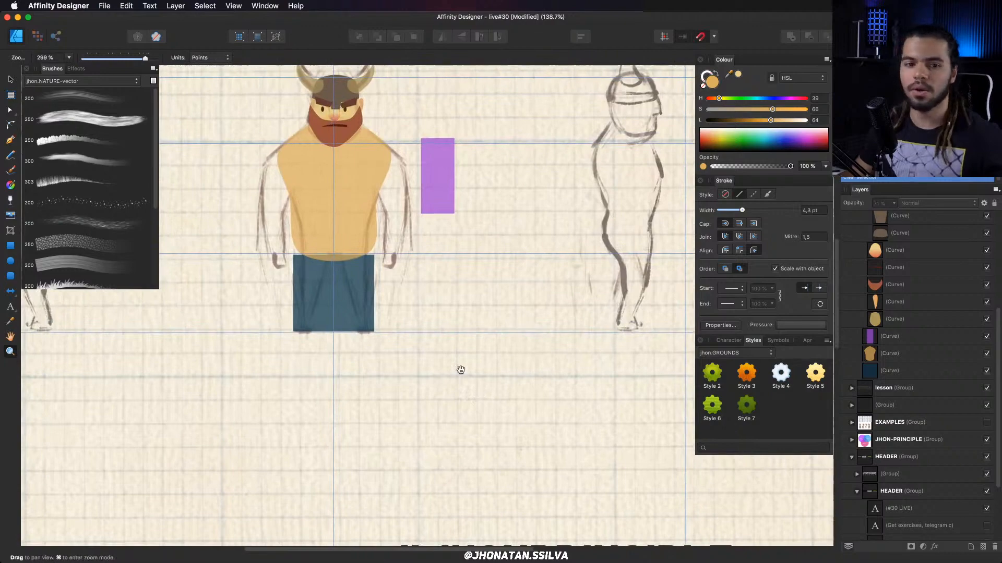
left_click_drag(413, 332, 422, 382)
left_click_drag(352, 308, 413, 349)
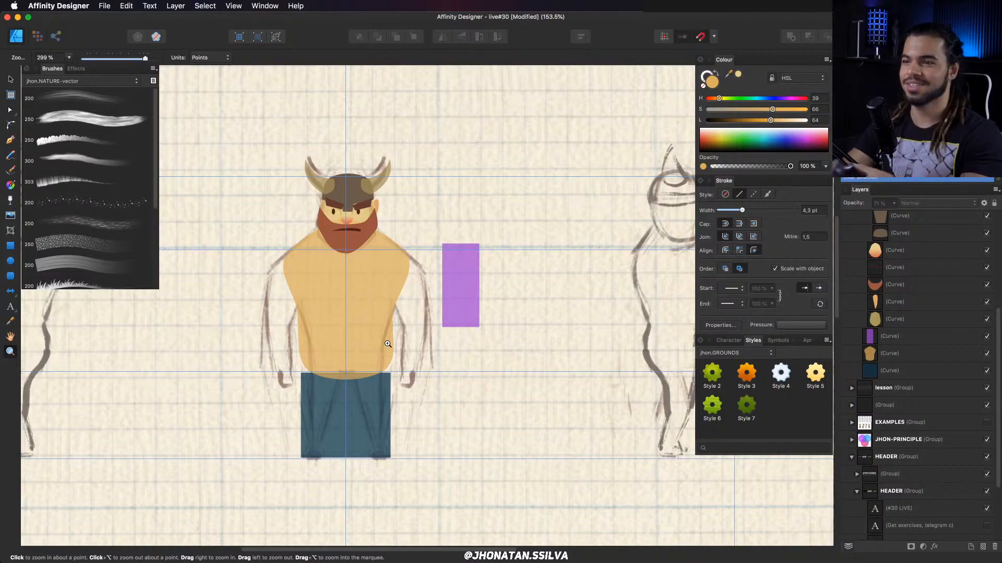
scroll(352, 340, "up", 4)
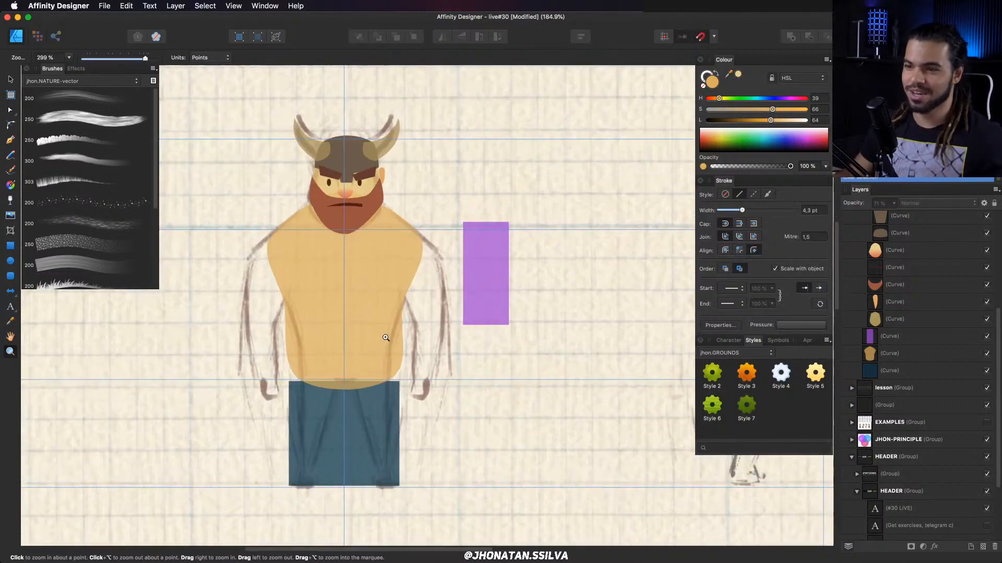
key("v")
left_click(402, 387)
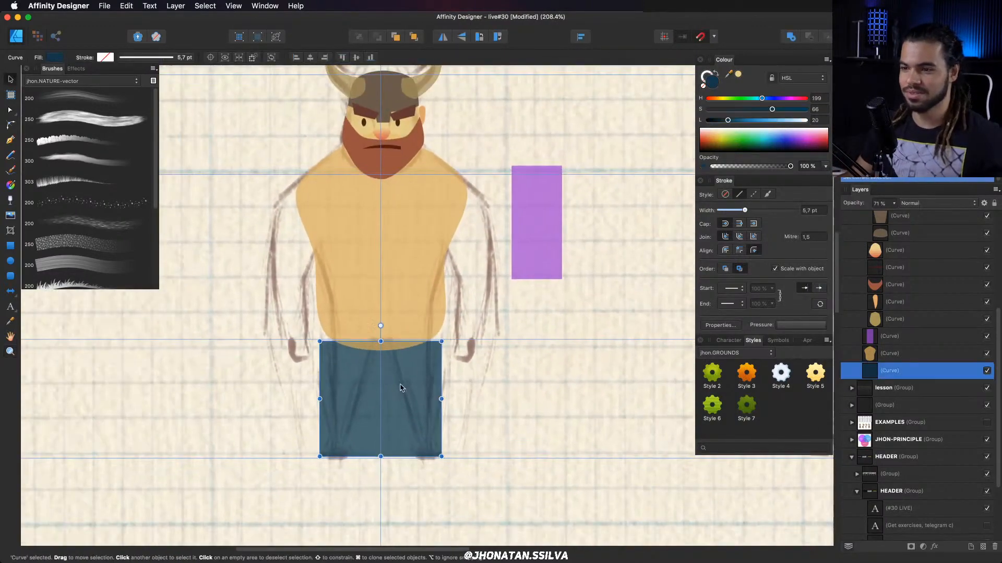
left_click_drag(399, 383, 398, 368)
key("a")
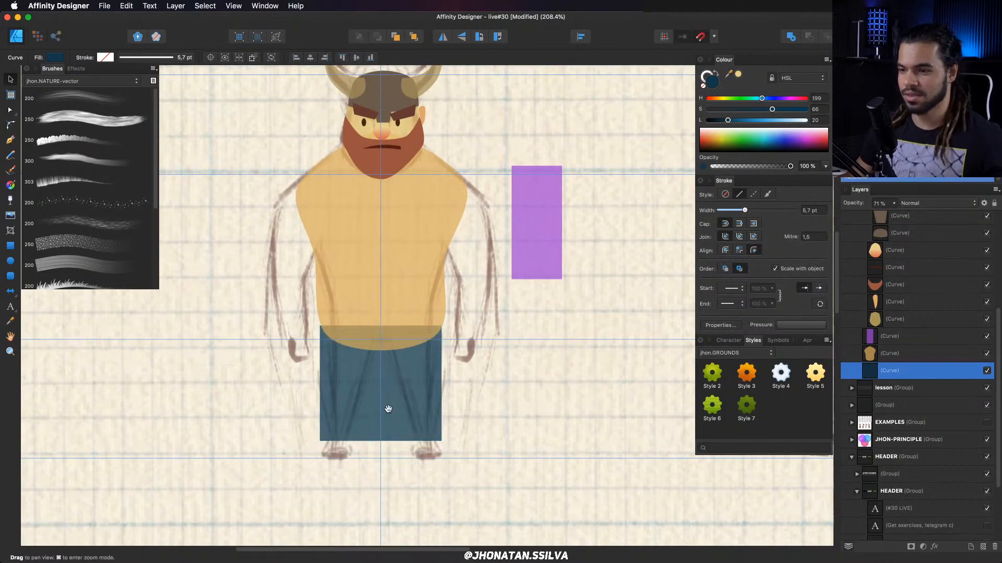
scroll(390, 409, "down", 1)
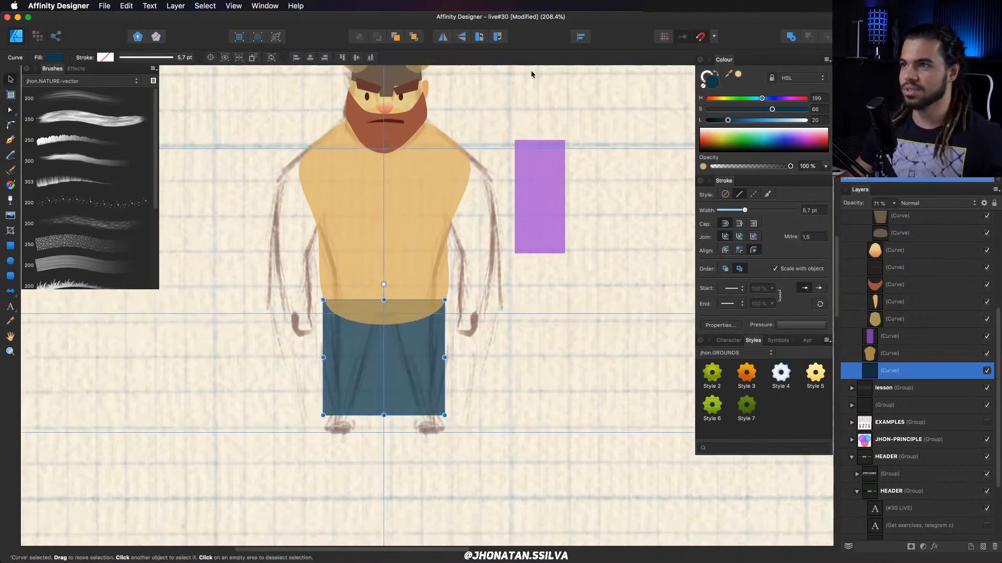
scroll(502, 254, "down", 1)
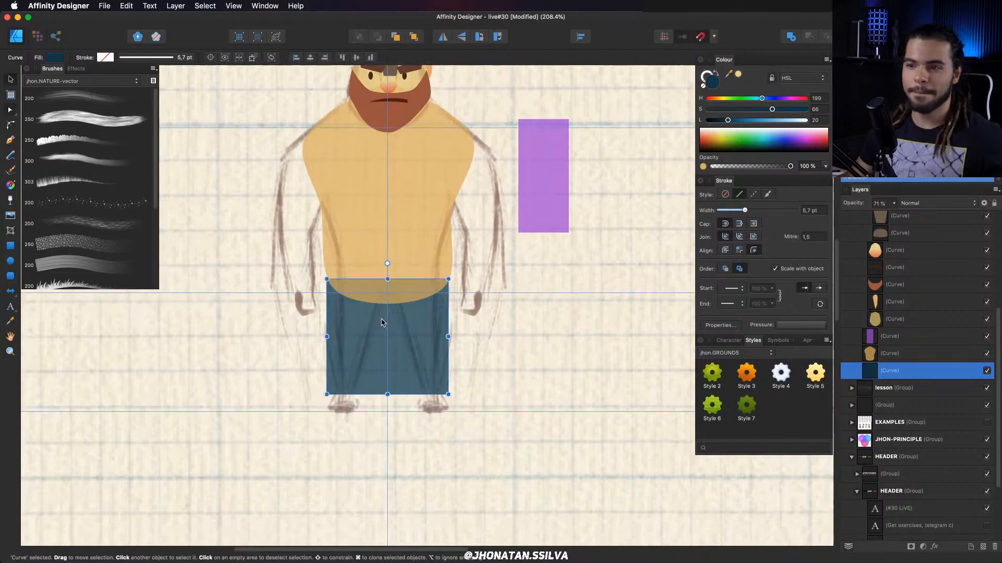
left_click_drag(387, 319, 414, 329)
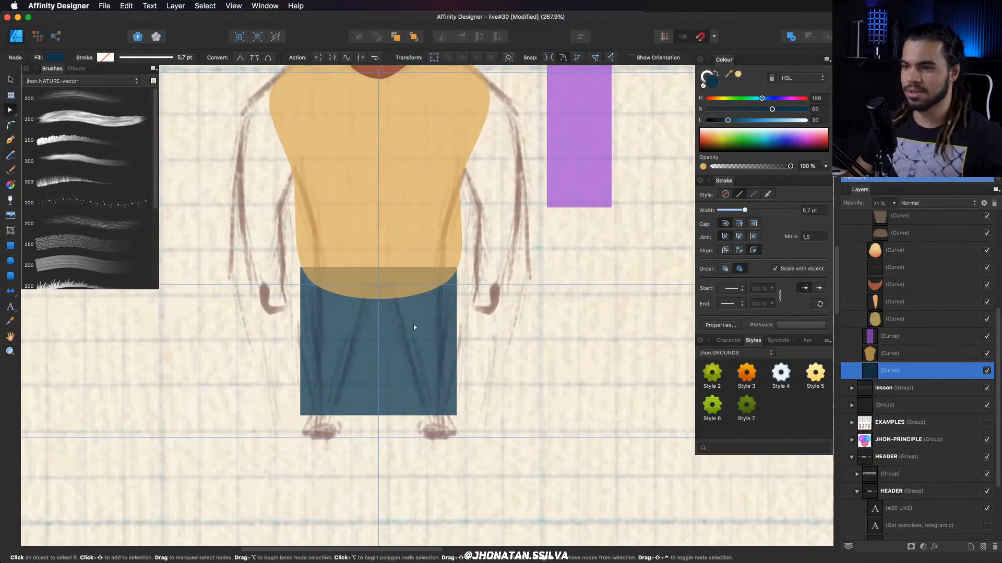
key("v")
key("a")
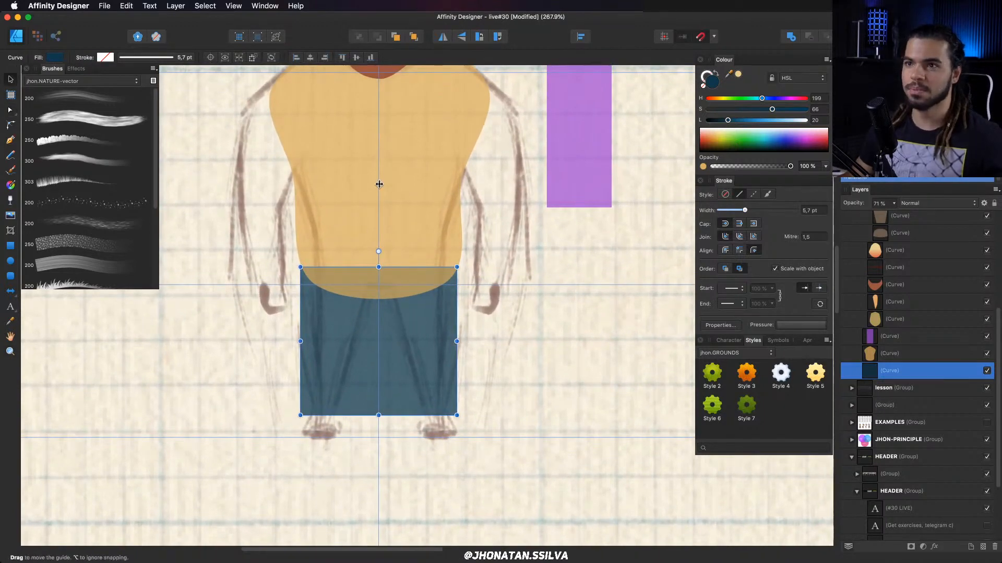
left_click_drag(424, 242, 429, 266)
left_click_drag(424, 311, 425, 272)
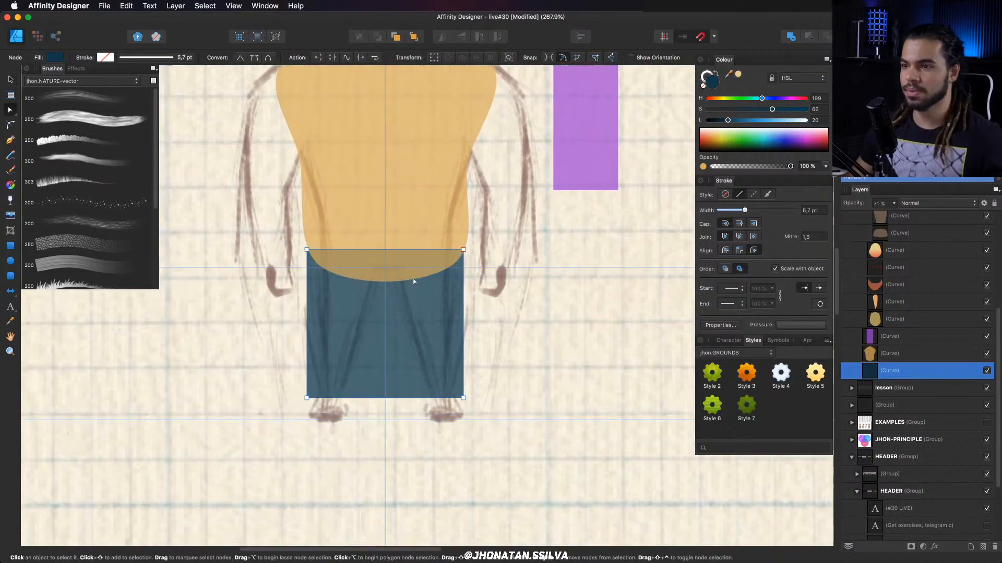
scroll(418, 276, "up", 2)
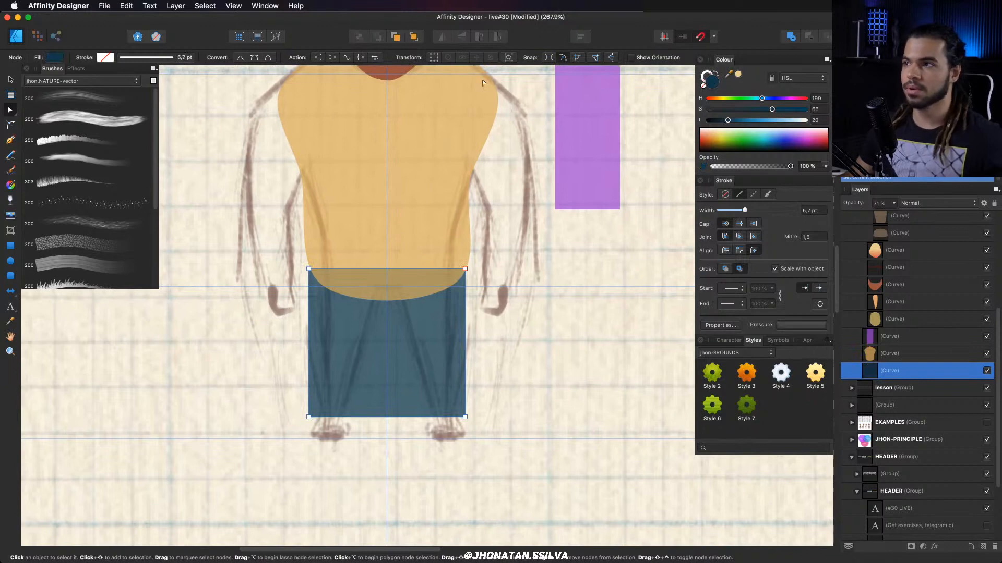
key("v")
scroll(420, 382, "down", 2)
key("z")
left_click_drag(398, 370, 413, 364)
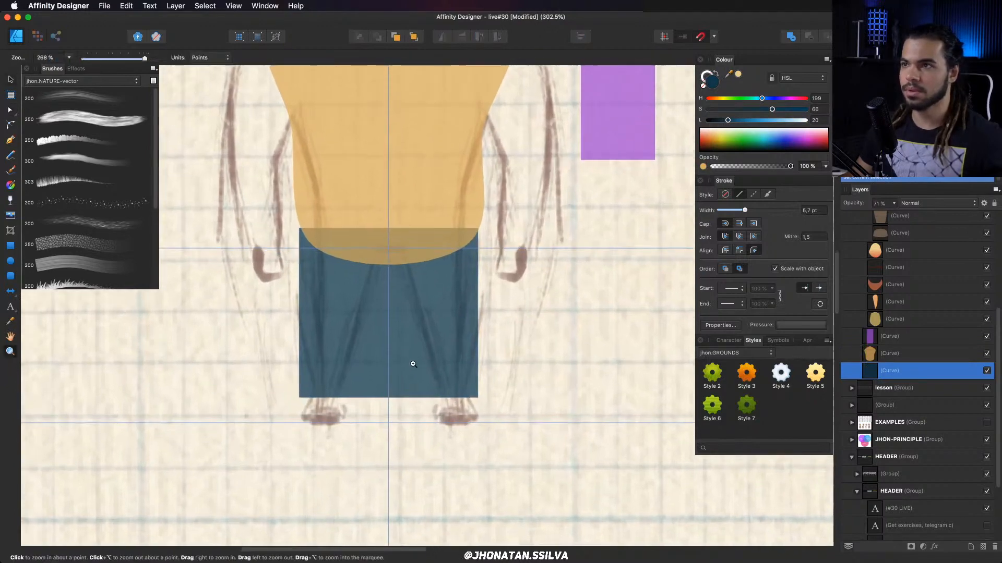
key("v")
left_click(10, 246)
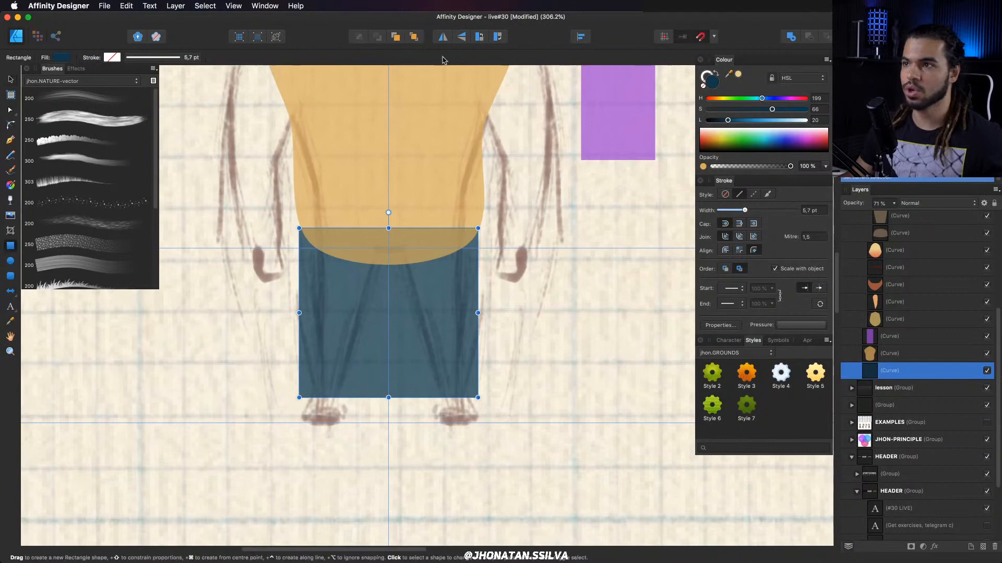
Split the trousers block into two legs by pulling its lower edge up to the crotch and extending the inner hems to the sketched ankles.
key("a")
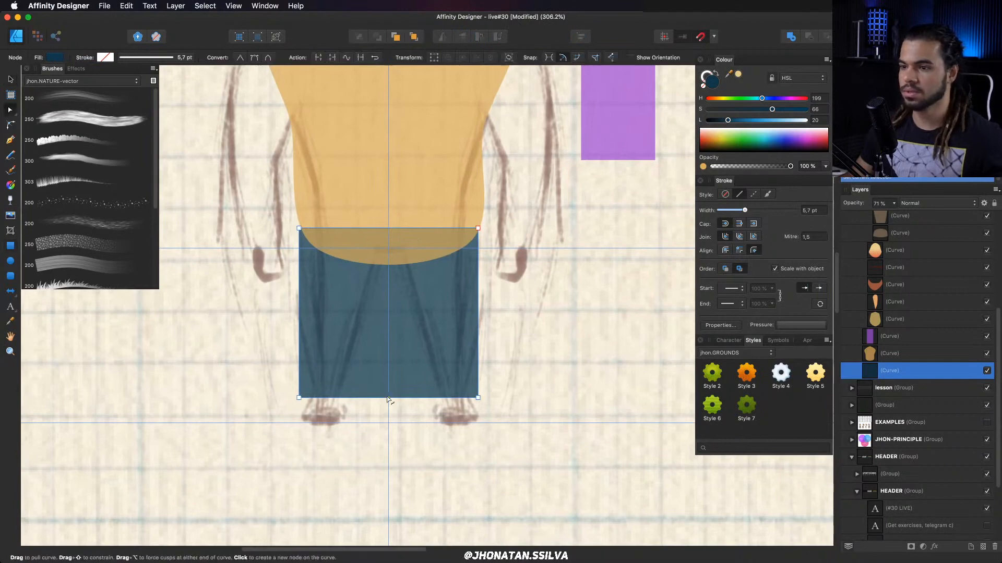
scroll(399, 388, "up", 3)
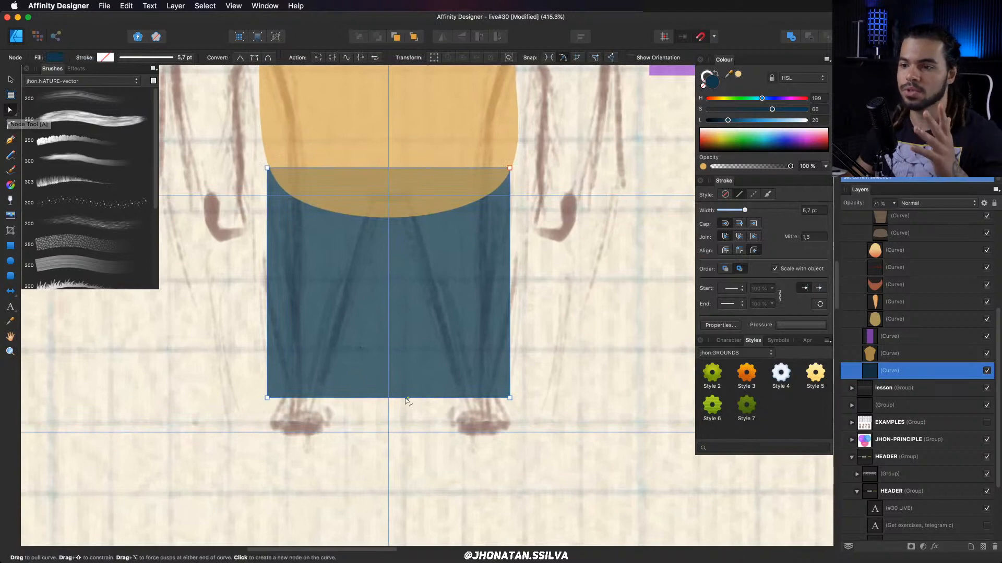
left_click_drag(389, 397, 384, 218)
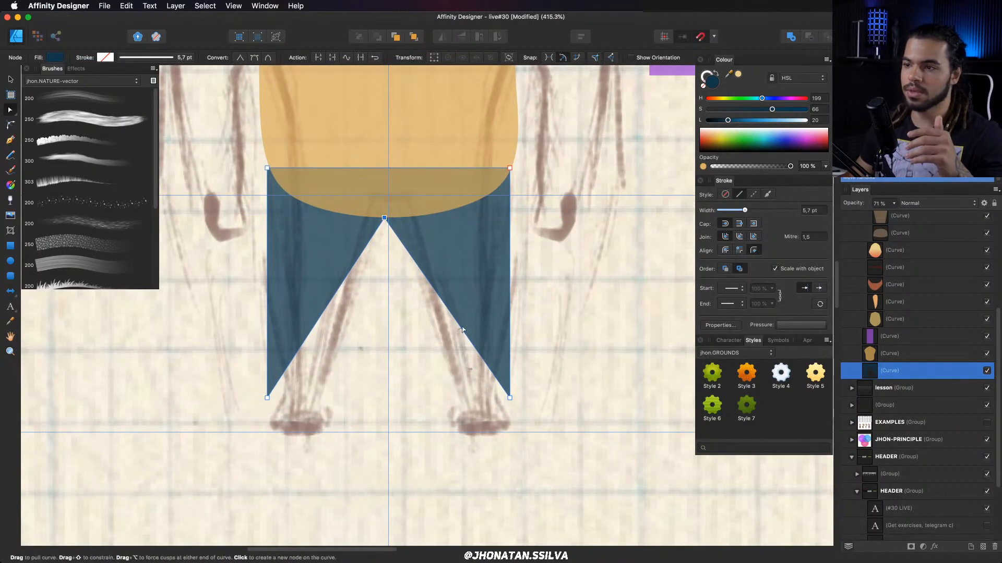
left_click_drag(463, 332, 467, 418)
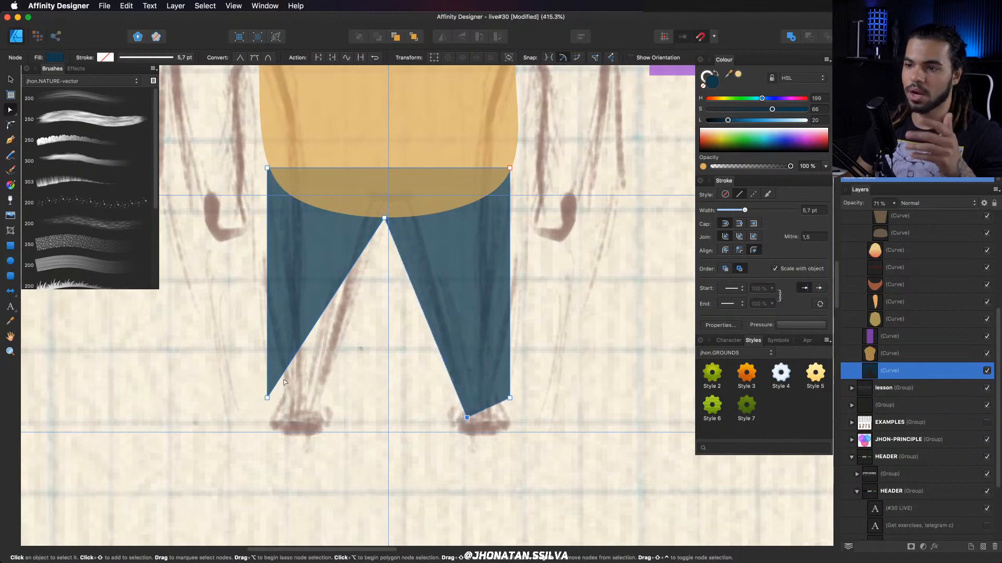
left_click_drag(296, 353, 286, 410)
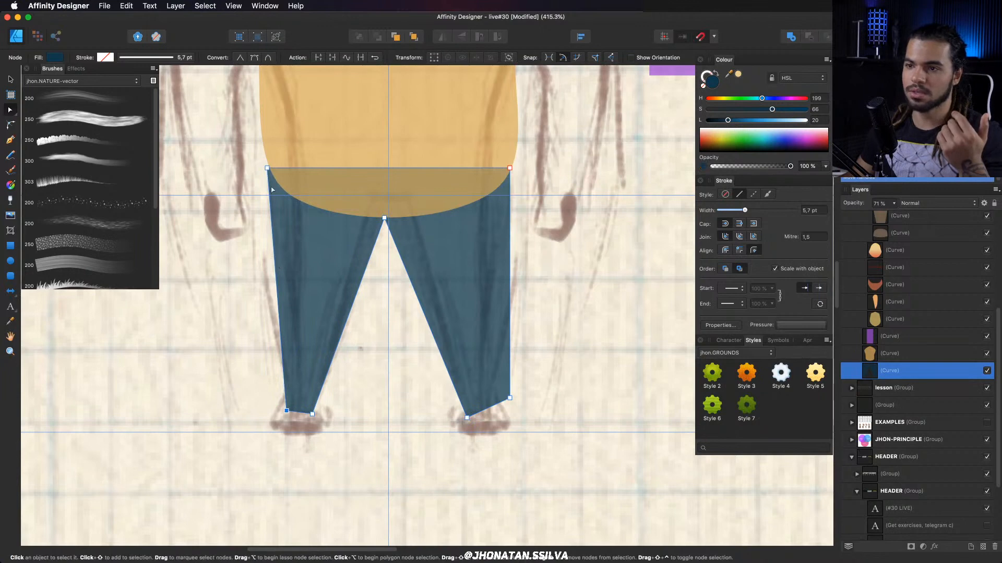
Taper the trousers by moving the waist and outer ankle corners inward, and widen the crotch point into a short flat gap.
left_click_drag(267, 168, 292, 158)
left_click_drag(510, 169, 498, 160)
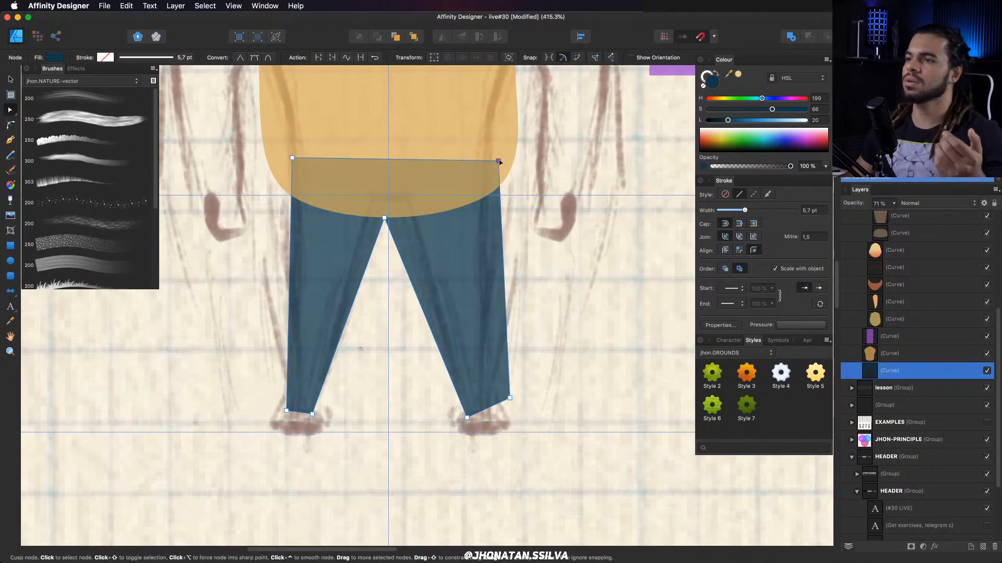
left_click_drag(510, 398, 475, 413)
left_click_drag(383, 219, 408, 204)
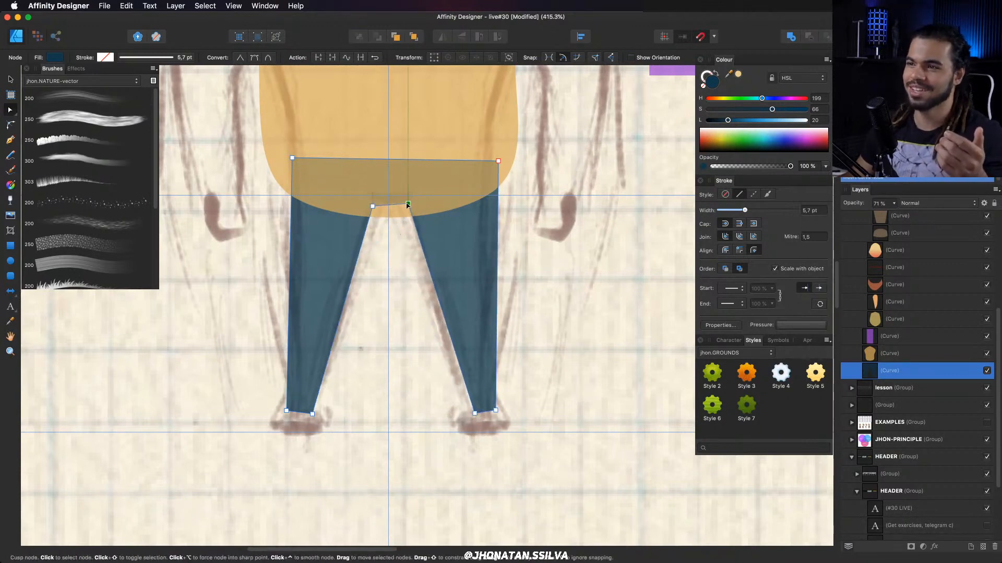
Narrow the torso's lower end by moving both waist corner nodes inward and adjusting their curves into a rounded belly.
left_click_drag(428, 166, 425, 251)
left_click_drag(449, 196, 409, 270)
left_click(456, 268)
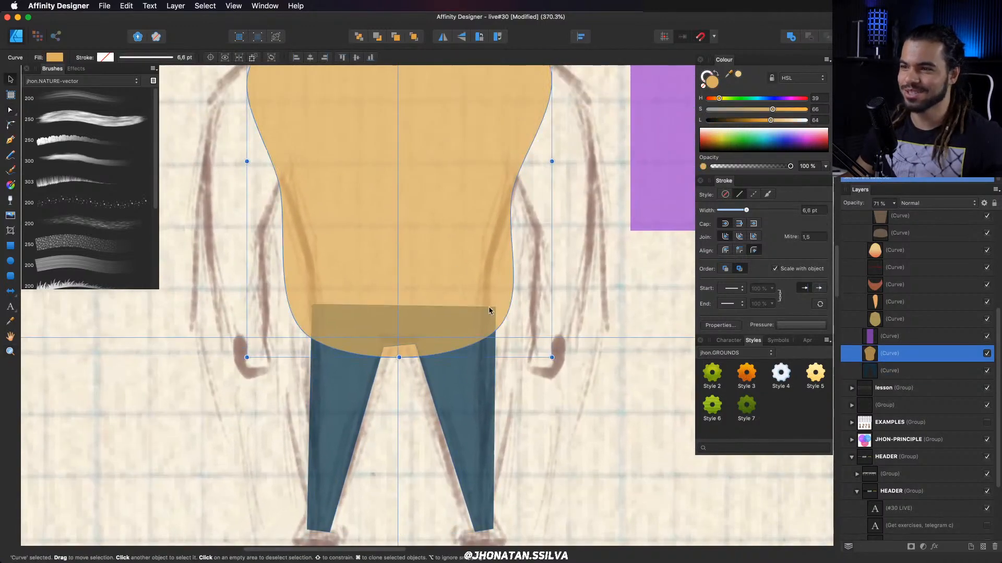
left_click_drag(486, 338, 474, 332)
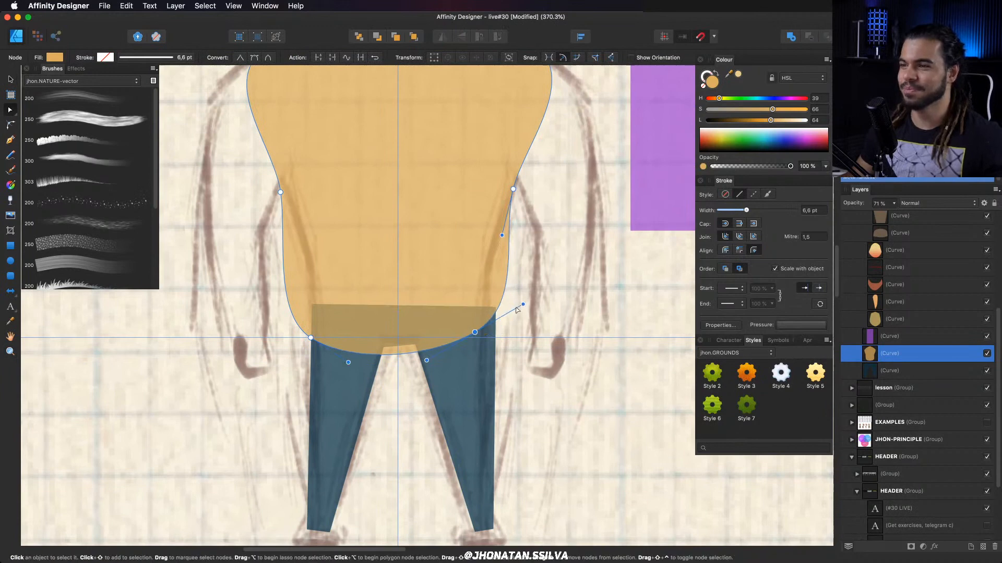
left_click_drag(522, 304, 484, 322)
left_click_drag(310, 338, 329, 320)
left_click_drag(329, 188, 278, 219)
mouse_move(320, 351)
left_mouse_down()
mouse_move(354, 364)
mouse_move(331, 359)
left_mouse_up()
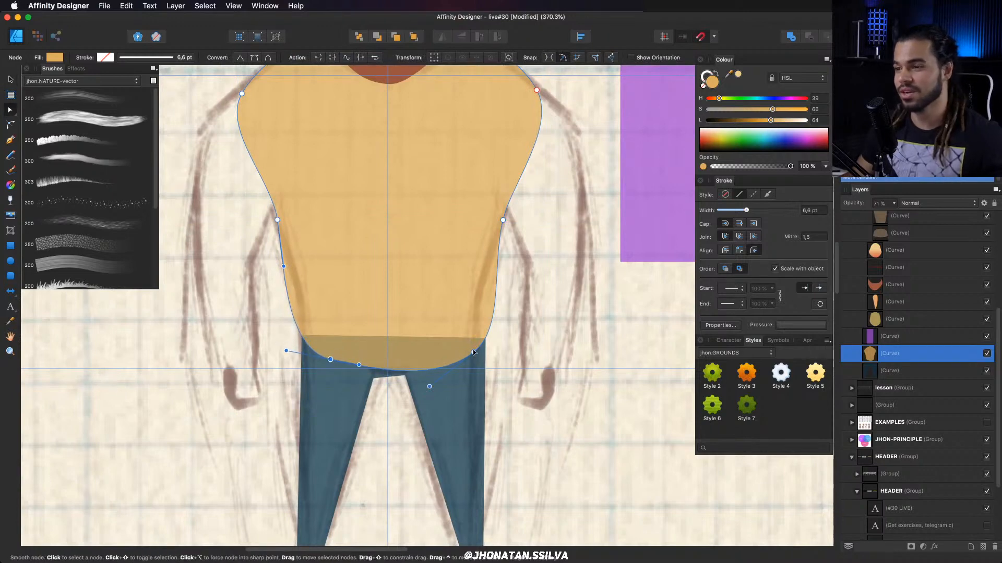
mouse_move(474, 353)
left_mouse_down()
mouse_move(497, 329)
mouse_move(480, 347)
left_mouse_up()
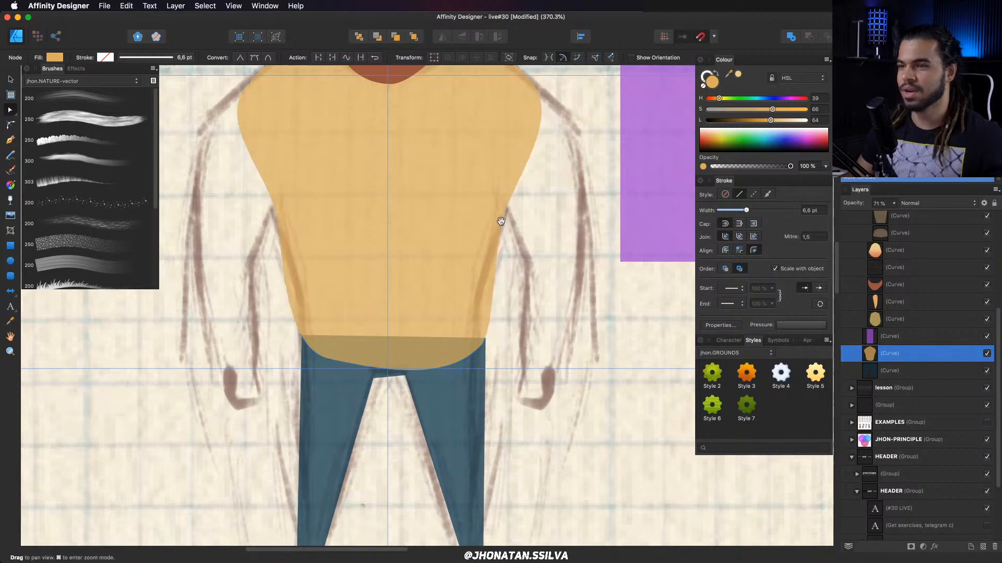
scroll(496, 279, "up", 3)
left_click(496, 276)
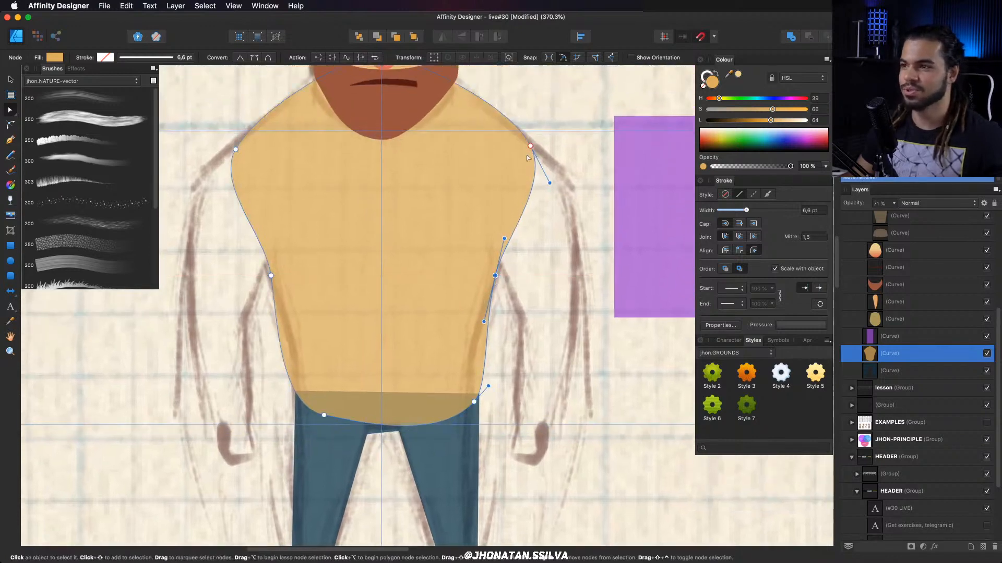
left_click(235, 150)
Place the trousers above the torso in the layer order and raise both waist corners slightly to meet the torso's sides.
left_click_drag(348, 285, 348, 150)
key("v")
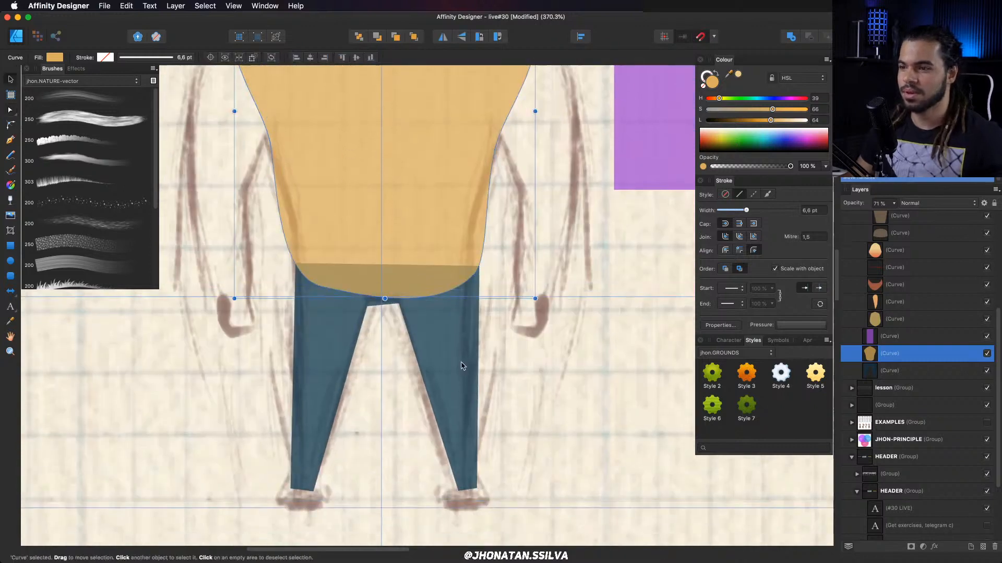
left_click(868, 365)
left_click_drag(885, 372, 885, 349)
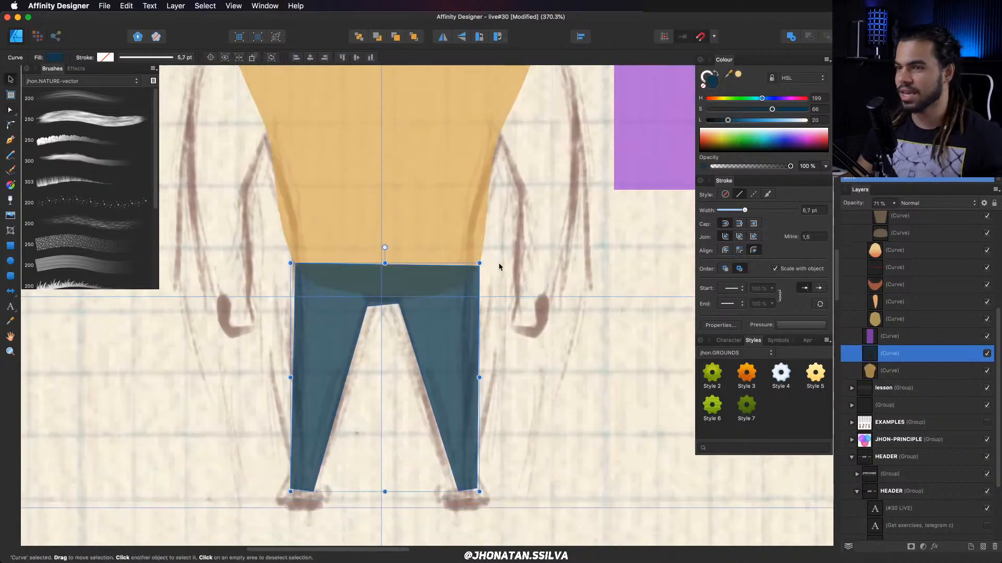
key("a")
left_click_drag(478, 265, 480, 256)
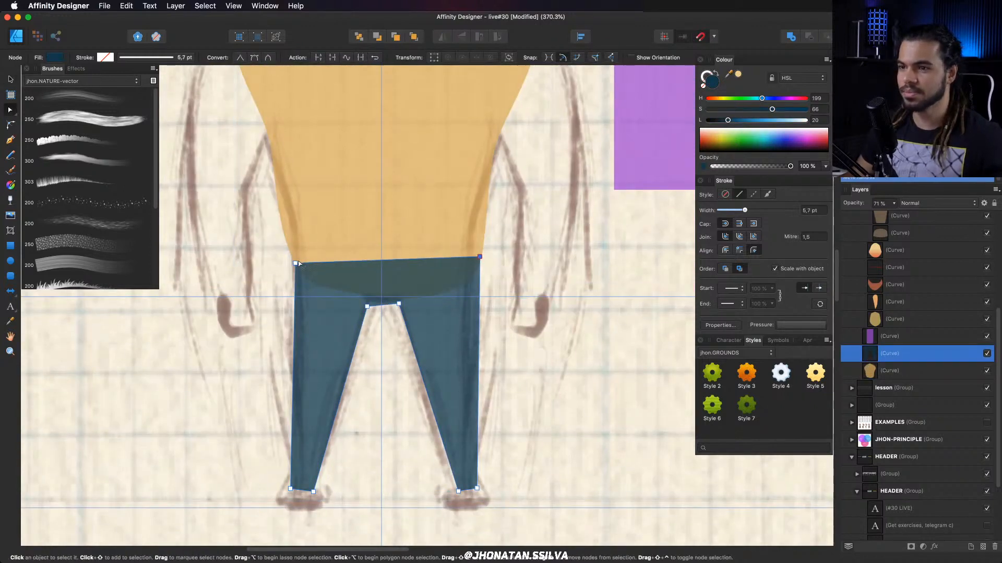
left_click_drag(295, 263, 290, 251)
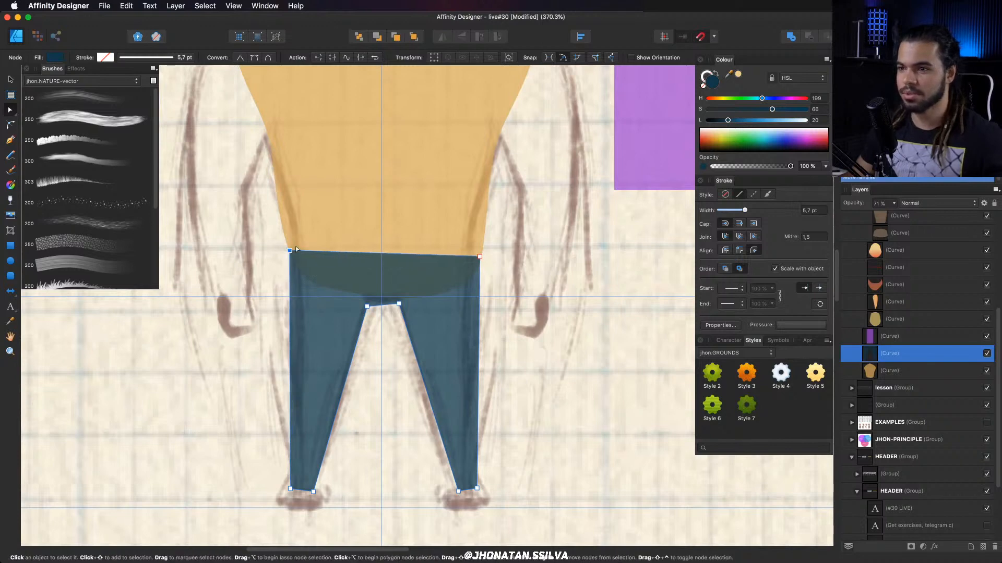
Fill the trousers shape with the colour sampled from the torso and return to node editing.
key("i")
left_click(405, 213)
key("a")
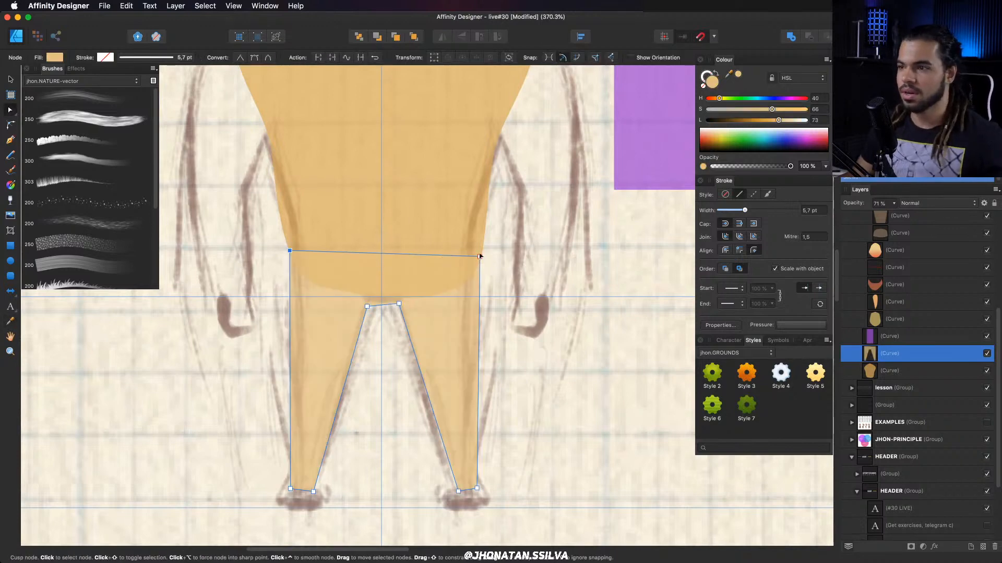
Level the trousers' waist and crotch edges by raising the right waist corner and the left crotch node.
left_click_drag(480, 256, 480, 248)
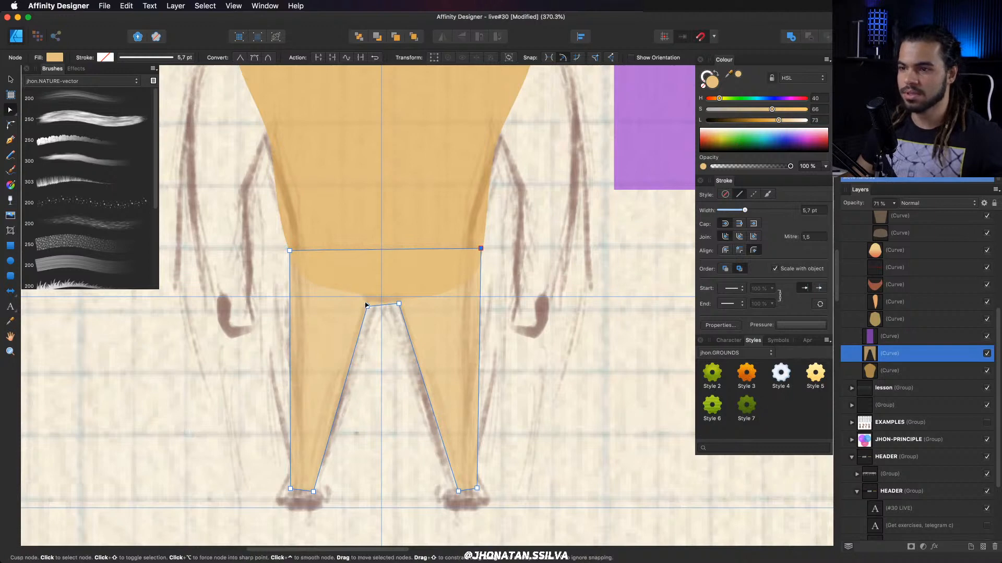
left_click_drag(366, 306, 377, 293)
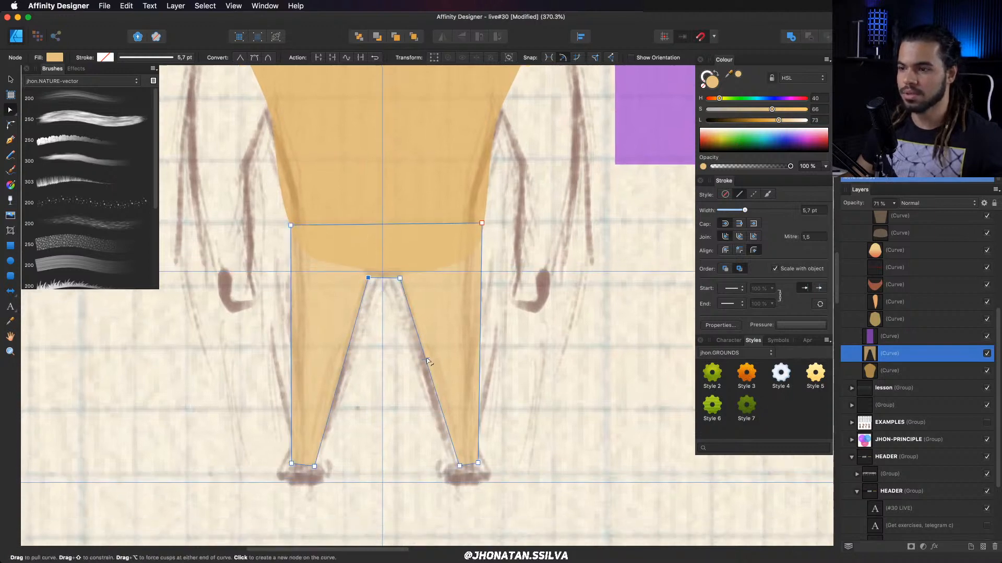
Add a mid-leg node to the inner and outer edges of both trouser legs, slim the legs and narrow the ankles.
left_click_drag(426, 361, 432, 360)
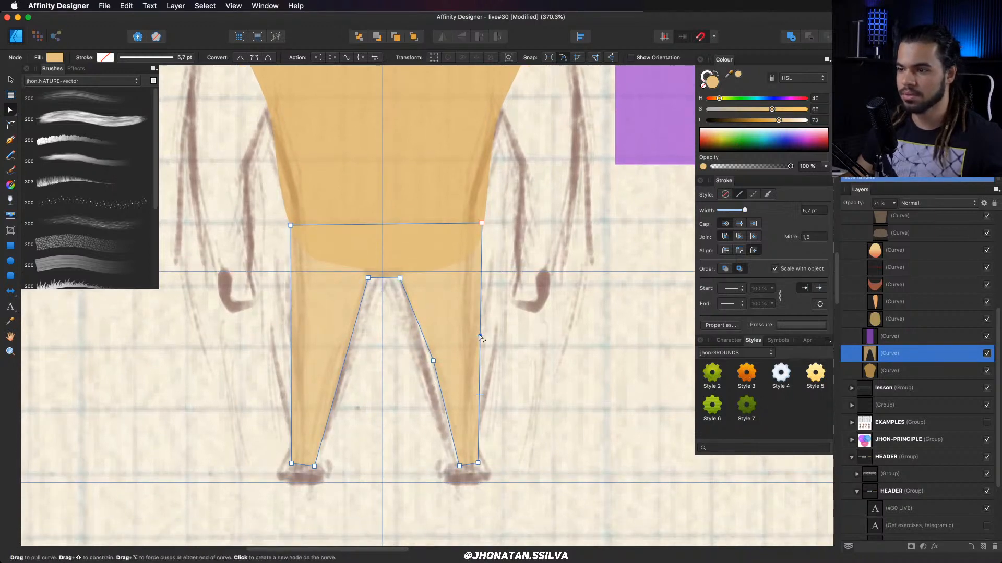
left_click_drag(480, 339, 474, 339)
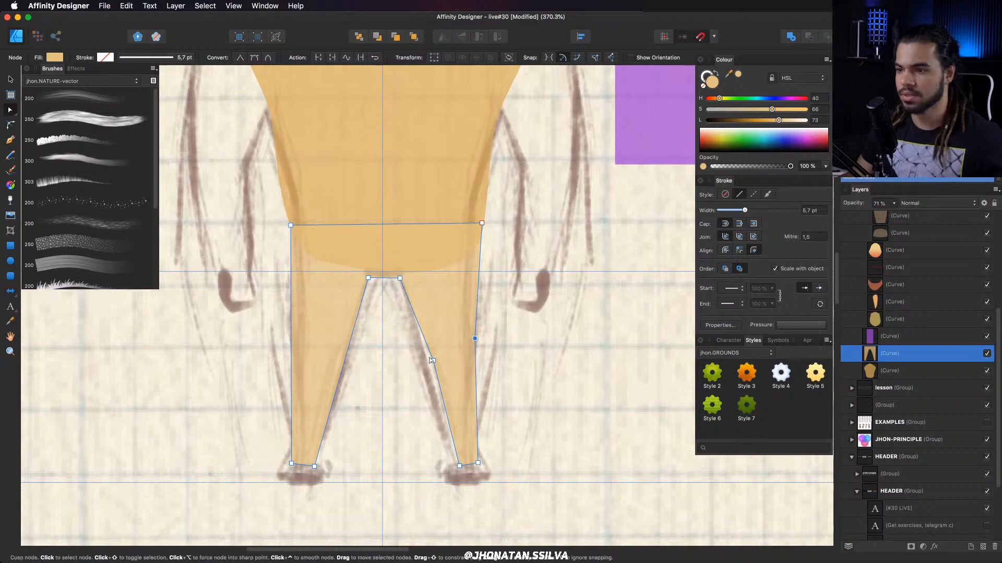
left_click(340, 357)
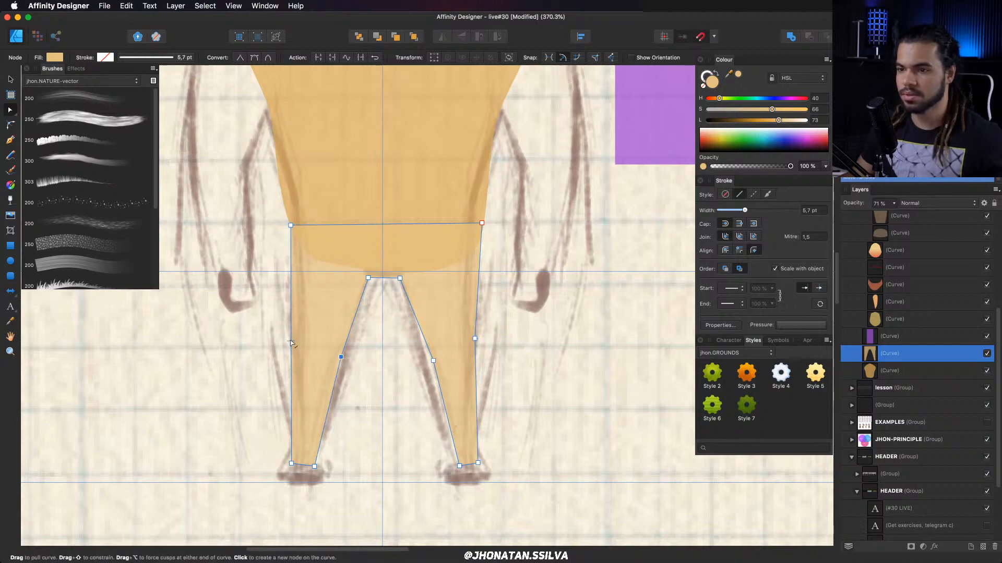
left_click_drag(291, 343, 297, 349)
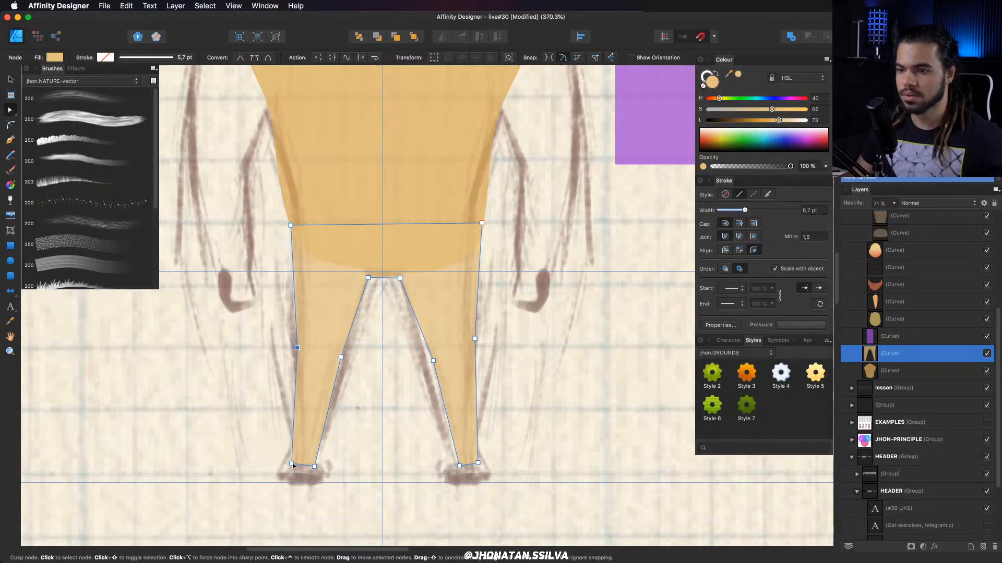
left_click_drag(293, 465, 303, 455)
mouse_move(459, 466)
left_mouse_down()
mouse_move(450, 458)
mouse_move(467, 457)
left_mouse_up()
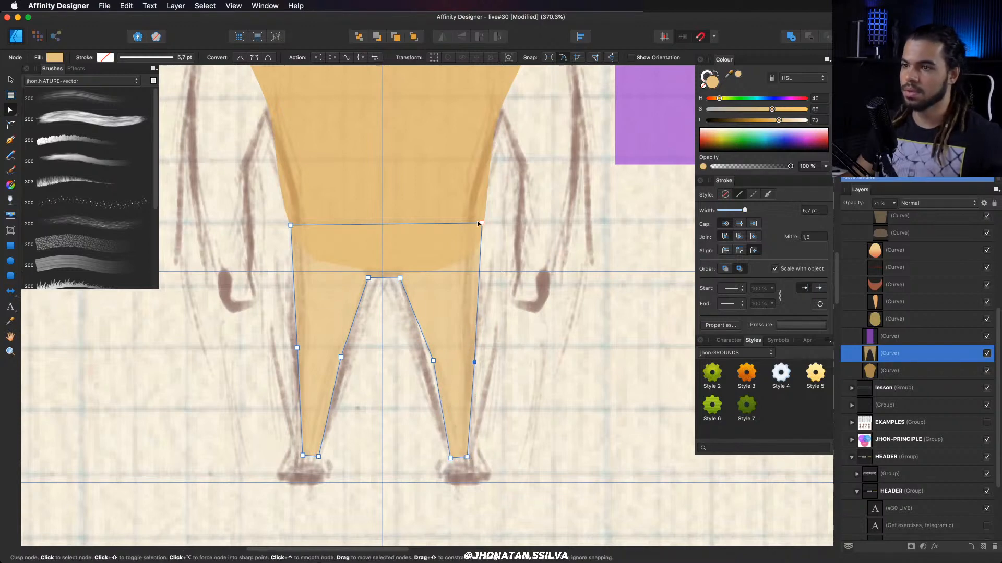
Select the torso shape and move both lower belly nodes inward and up to round off its lower end.
left_click_drag(476, 217, 480, 340)
left_click(453, 302)
key("i")
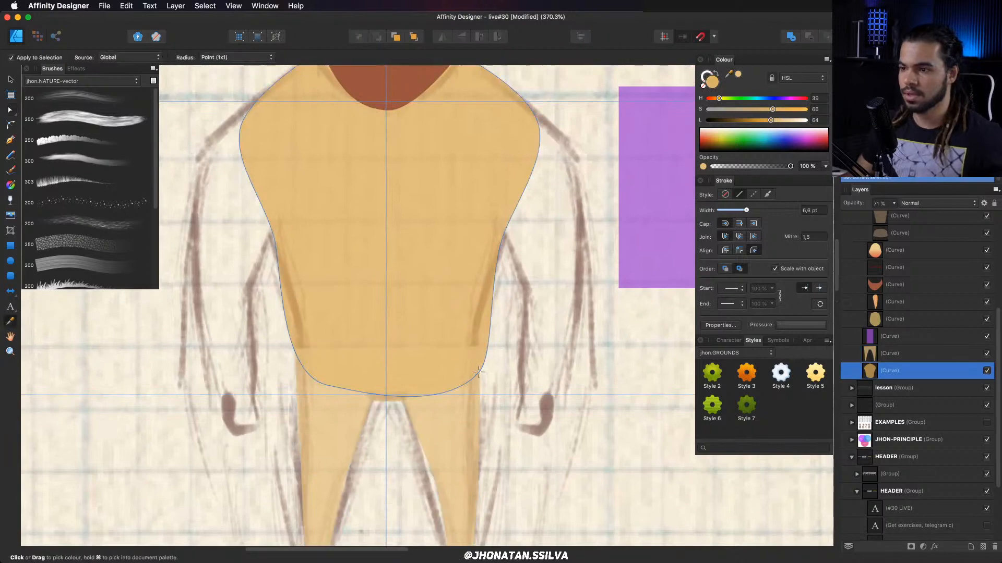
key("a")
left_click(473, 364)
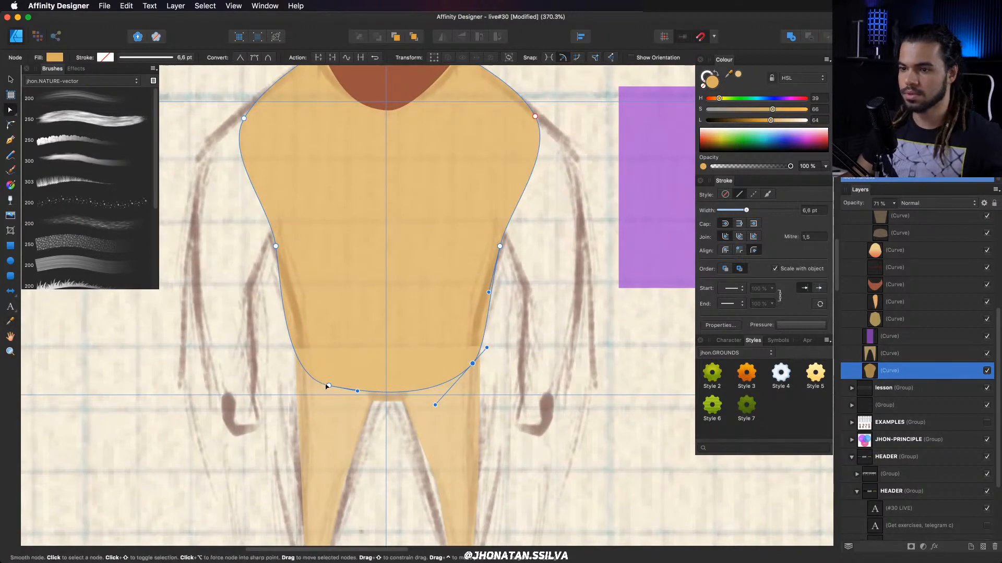
left_click_drag(329, 385, 327, 377)
key("z")
left_click_drag(417, 308, 522, 280)
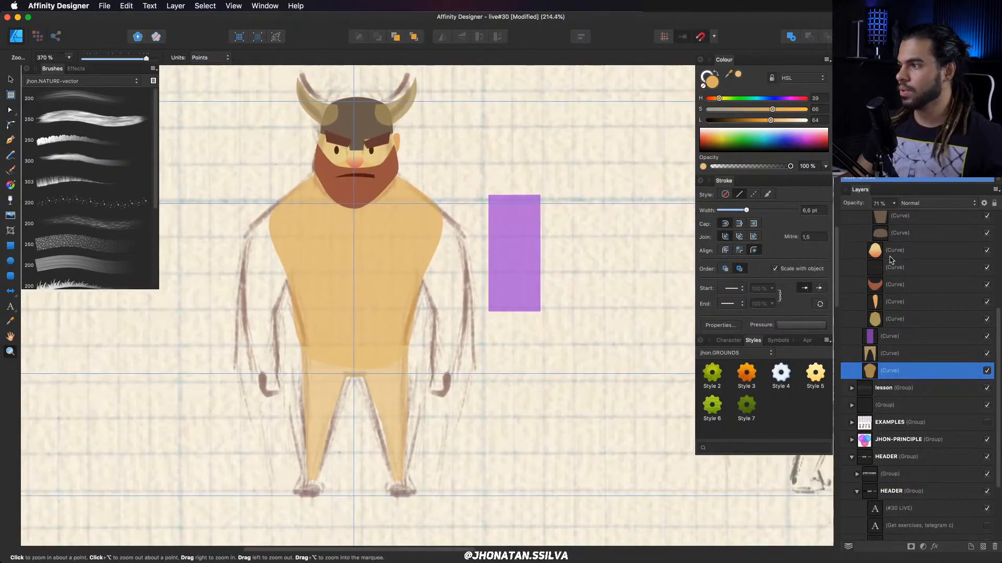
Expand the BG group and make the GRAY rectangle visible as a dark backdrop behind the character.
scroll(918, 366, "down", 4)
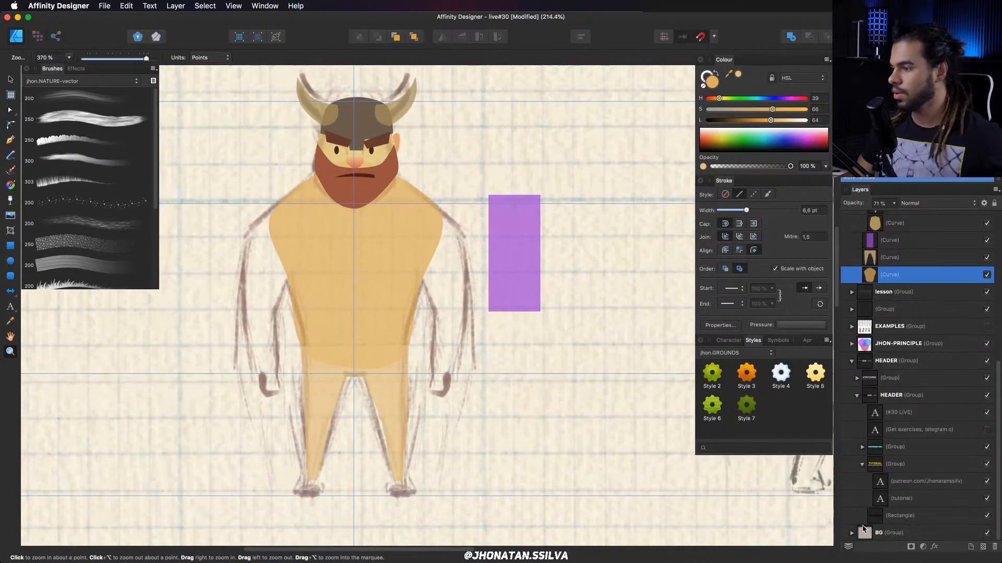
left_click(852, 534)
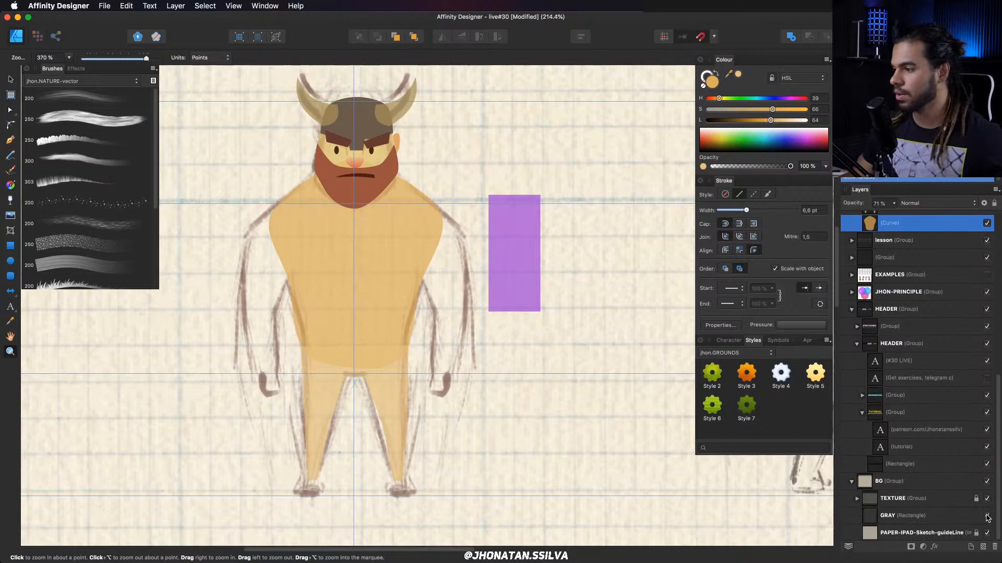
left_click(986, 516)
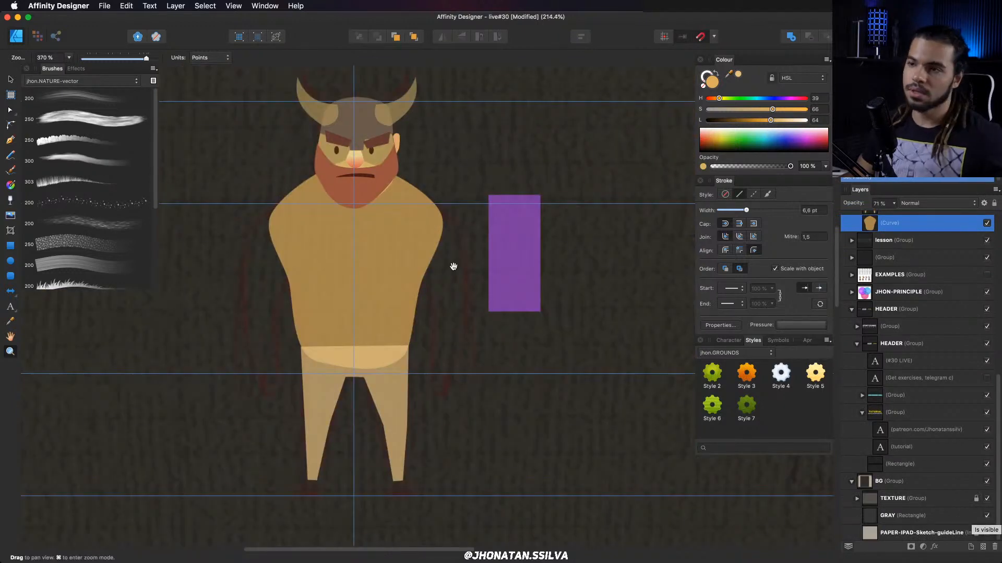
left_click_drag(452, 266, 462, 288)
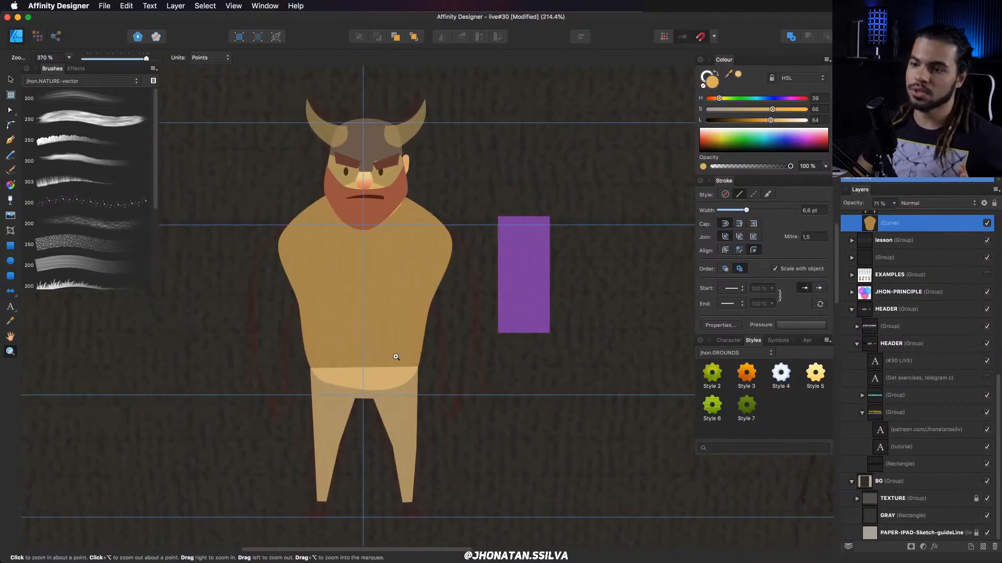
left_click_drag(401, 384, 404, 403)
key("v")
key("z")
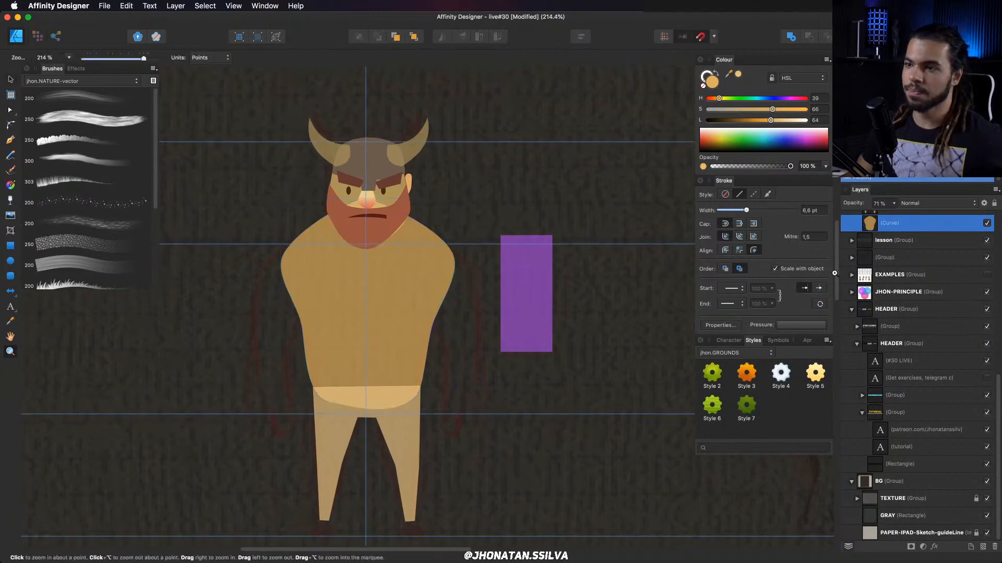
Collapse the HELMET group in the layer stack and select the group that holds the whole character.
scroll(909, 261, "up", 4)
scroll(911, 261, "up", 5)
scroll(887, 407, "up", 1)
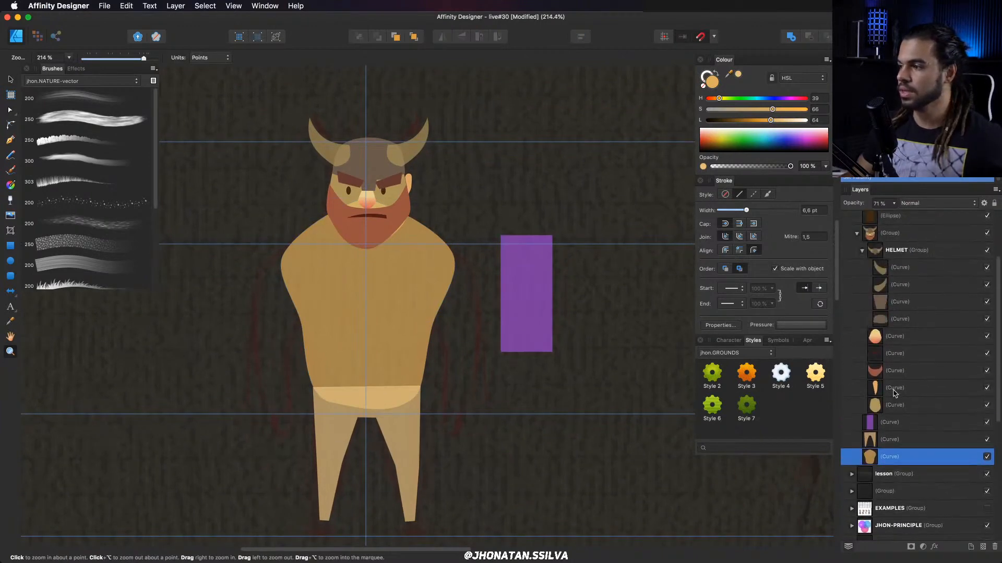
left_click(889, 427)
left_click(862, 250)
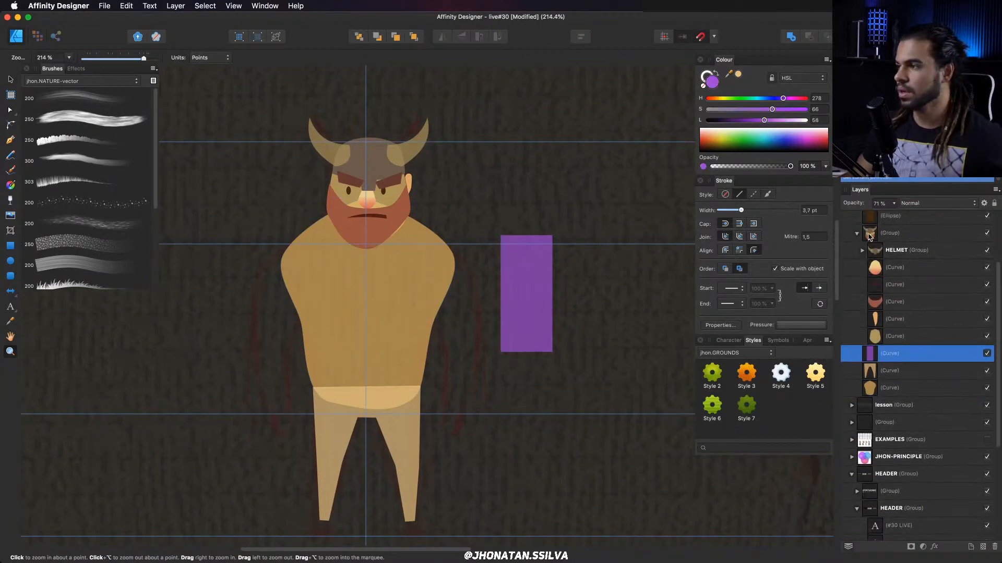
left_click(872, 235)
scroll(893, 232, "up", 3)
left_click(894, 236)
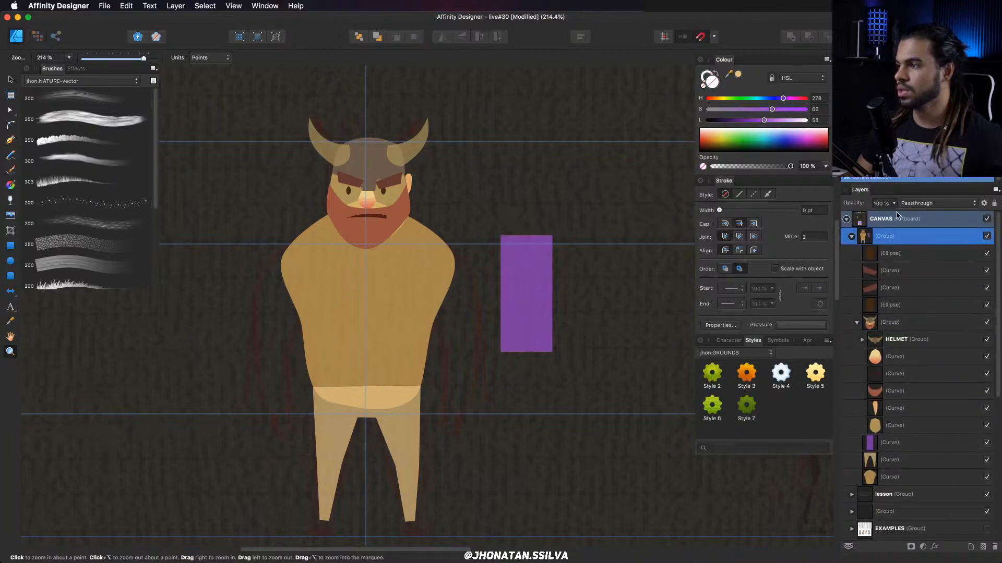
Move the purple rectangle onto the torso's right shoulder as an arm block and open it for node editing.
left_click_drag(527, 274, 464, 210)
key("v")
double_click(523, 290)
key("z")
key("a")
key("z")
key("a")
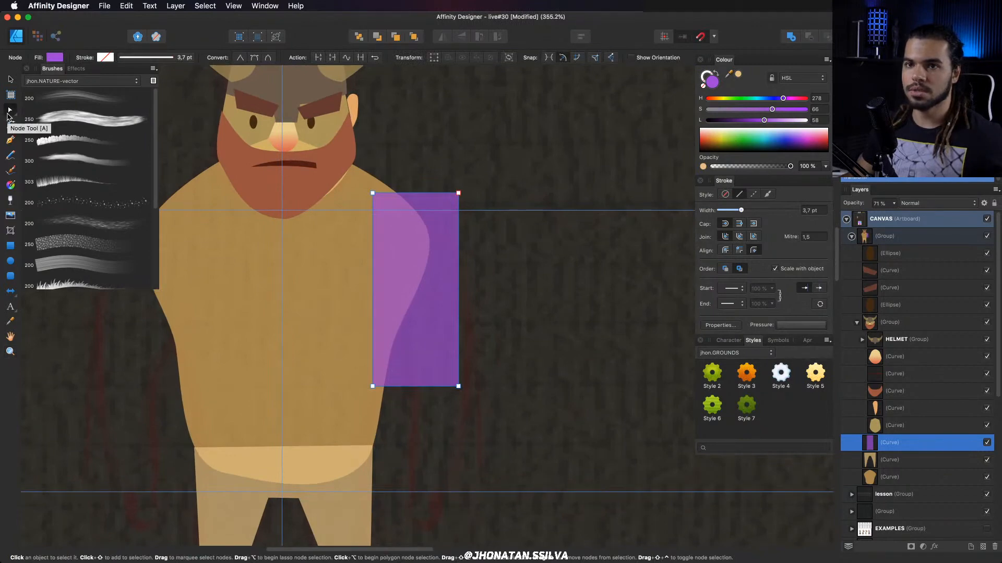
Slope the purple arm's upper edge along the shoulder by lowering its outer corner and moving its inner corner onto the torso outline.
left_click_drag(458, 193, 452, 246)
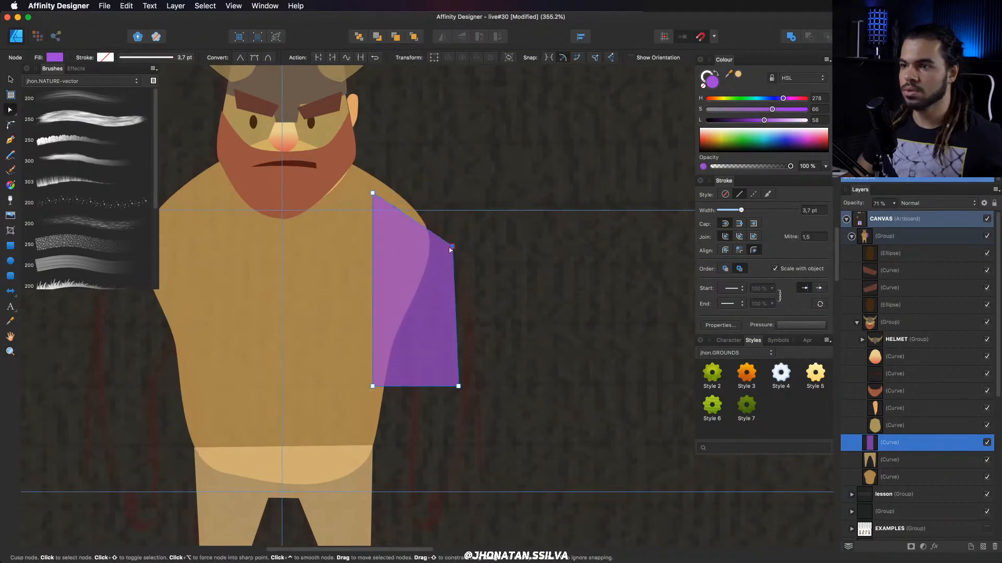
left_click_drag(372, 194, 386, 188)
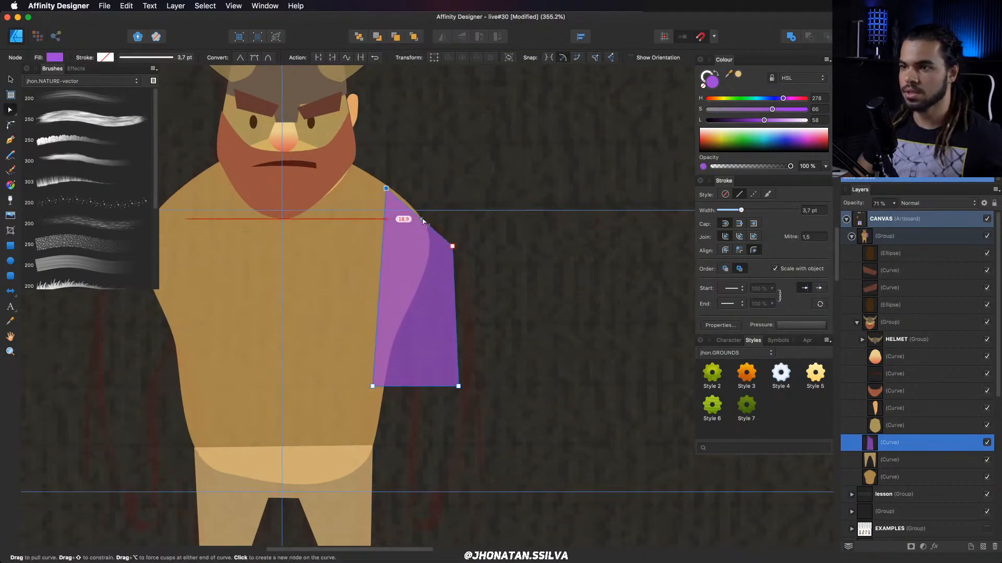
Curve the purple arm shape's shoulder edge along the body outline and move its lower outer corner outward to form the elbow.
left_click_drag(425, 223, 423, 218)
scroll(423, 217, "down", 3)
left_click_drag(458, 341, 475, 329)
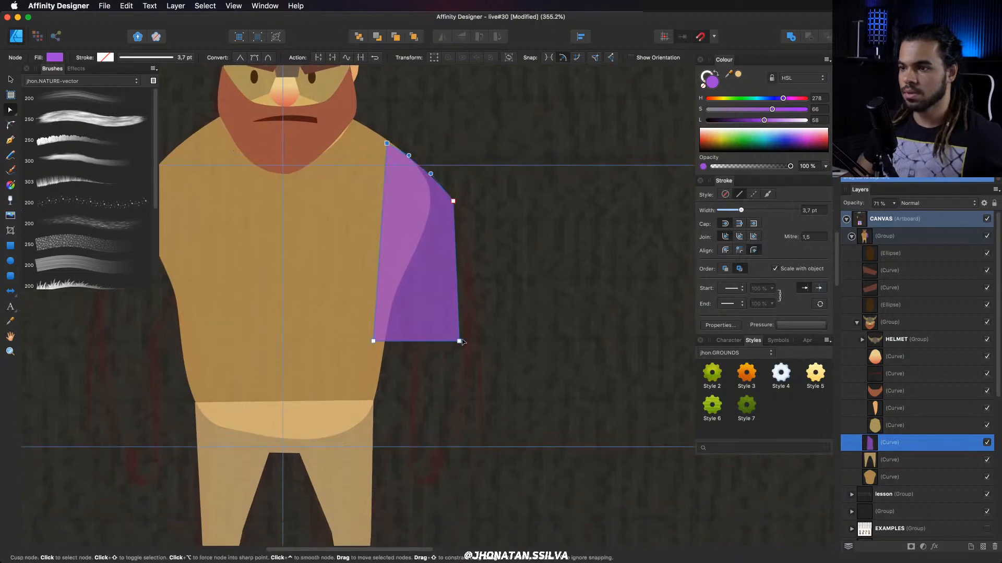
scroll(372, 307, "down", 3)
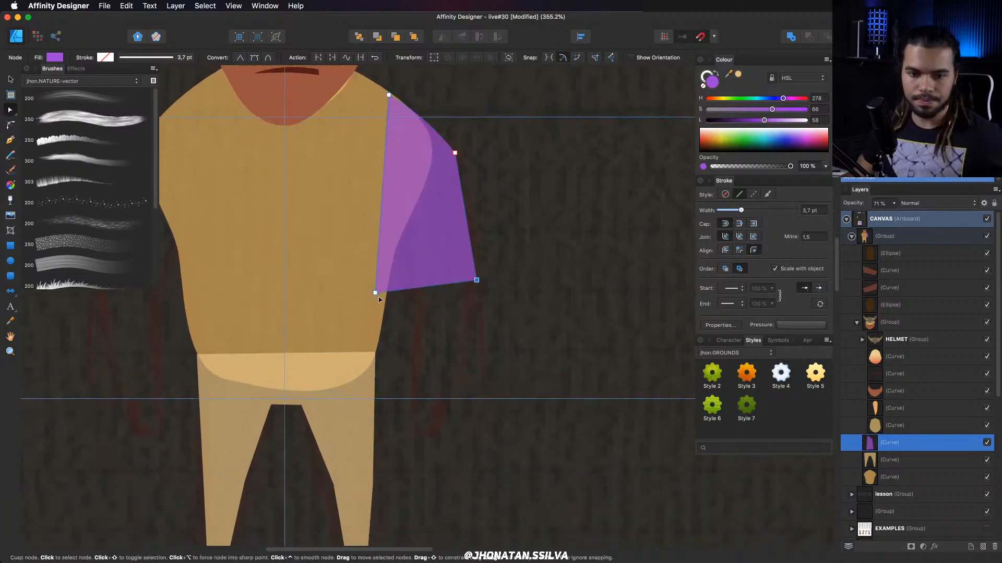
Extend the purple arm shape down into a tapered forearm and pointed hand, deleting the surplus node above the outer wrist.
left_click_drag(375, 293, 472, 340)
left_click_drag(443, 310, 415, 398)
left_click_drag(412, 278, 416, 279)
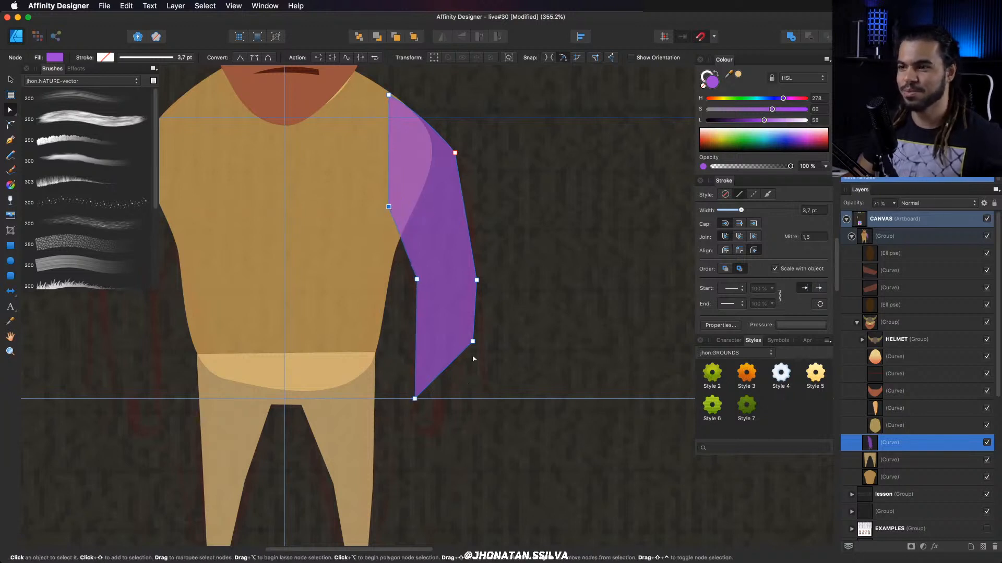
left_click_drag(473, 342, 443, 413)
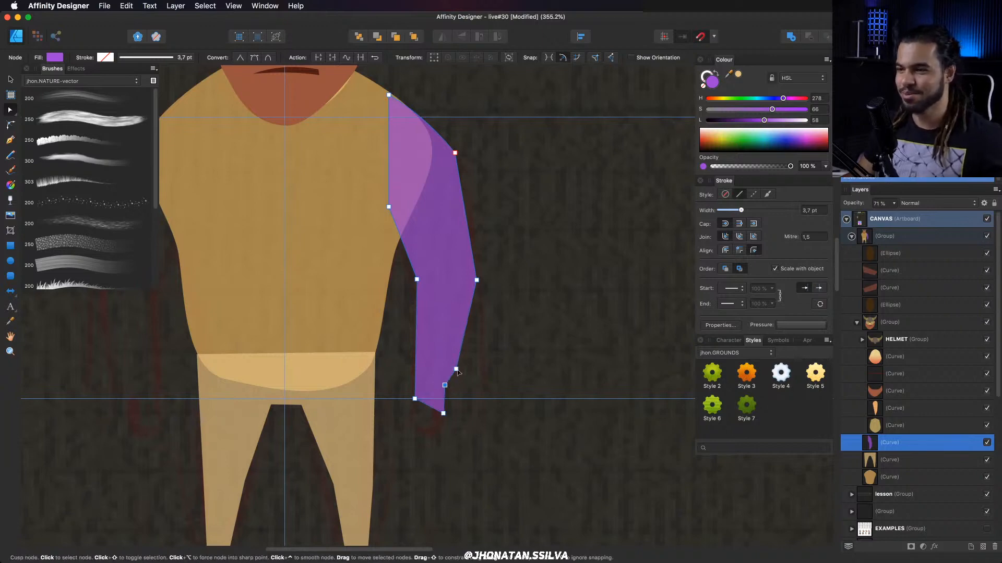
key("Delete")
left_click_drag(429, 408, 418, 427)
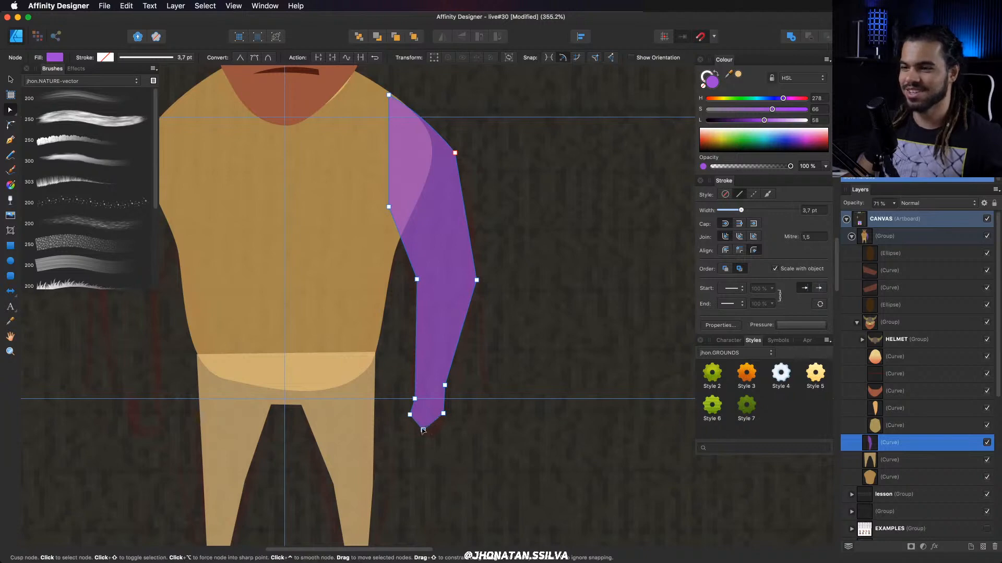
Lower the inner elbow node of the purple arm shape slightly.
key("z")
left_click_drag(504, 376, 74, 362)
left_click_drag(460, 367, 454, 394)
key("a")
scroll(501, 336, "up", 2)
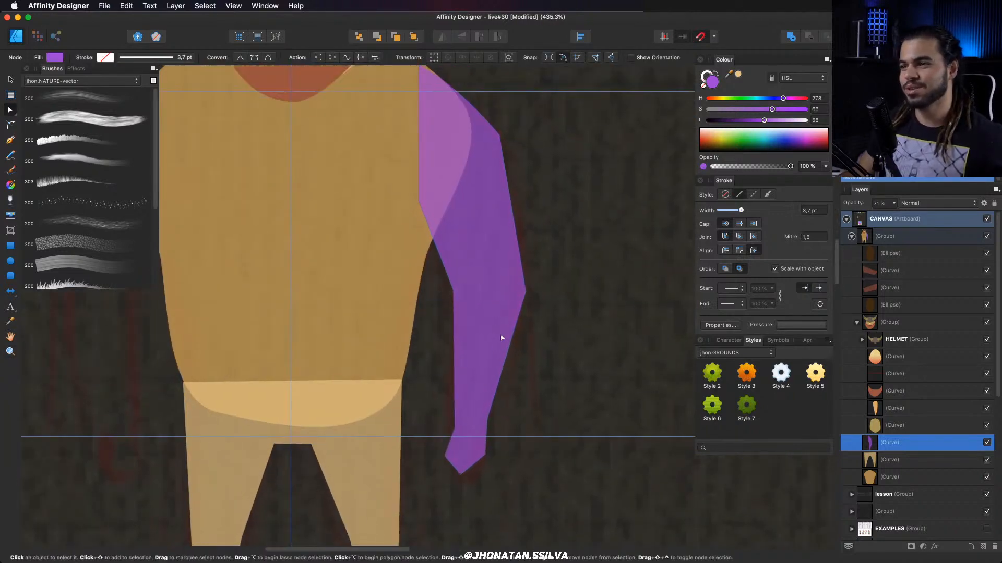
left_click_drag(453, 290, 452, 314)
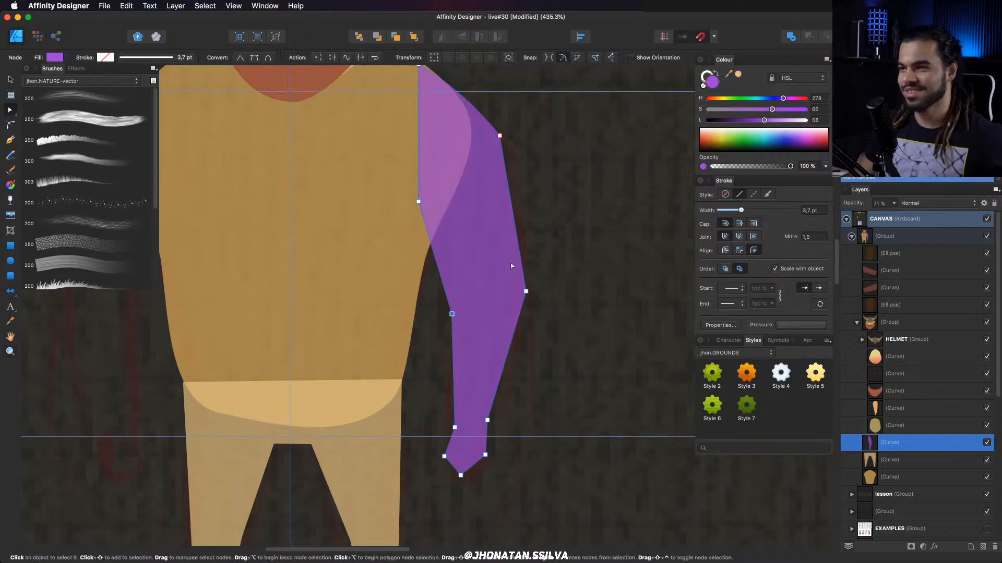
Move the outer elbow node of the purple arm slightly outward, away from the body.
key("z")
left_click_drag(514, 201, 322, 260)
mouse_move(497, 223)
left_mouse_down()
mouse_move(481, 272)
mouse_move(514, 241)
mouse_move(496, 205)
mouse_move(495, 218)
left_mouse_up()
key("z")
left_click_drag(522, 236, 440, 253)
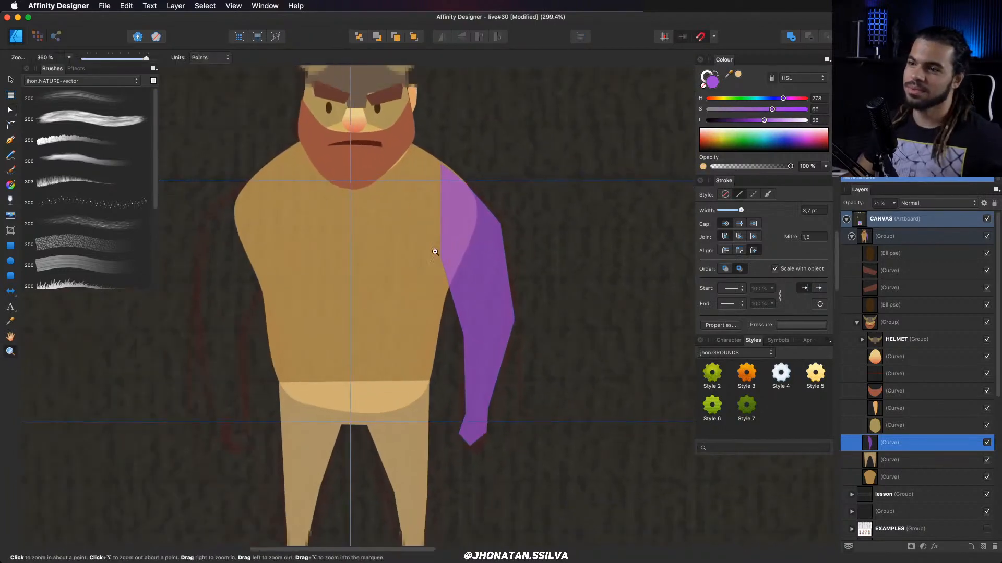
scroll(440, 252, "down", 2)
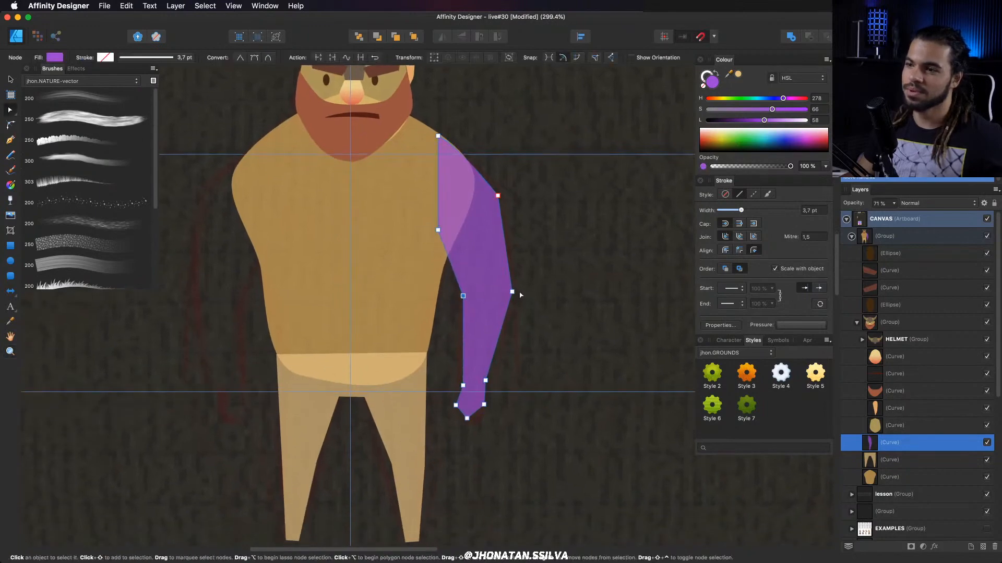
left_click_drag(512, 292, 517, 291)
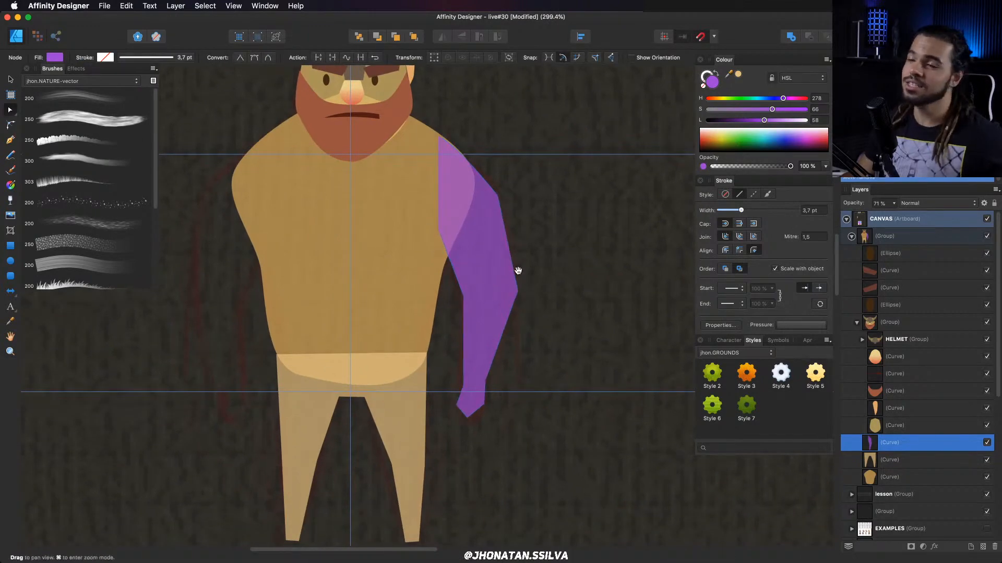
scroll(599, 133, "up", 3)
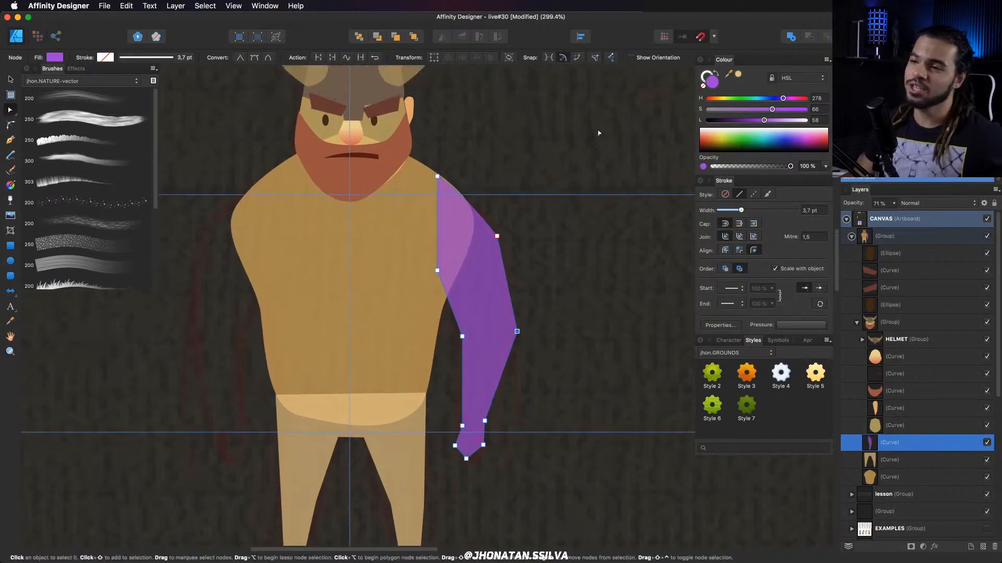
Recolour the arm with the light tan sampled from the character's waist.
left_click(719, 100)
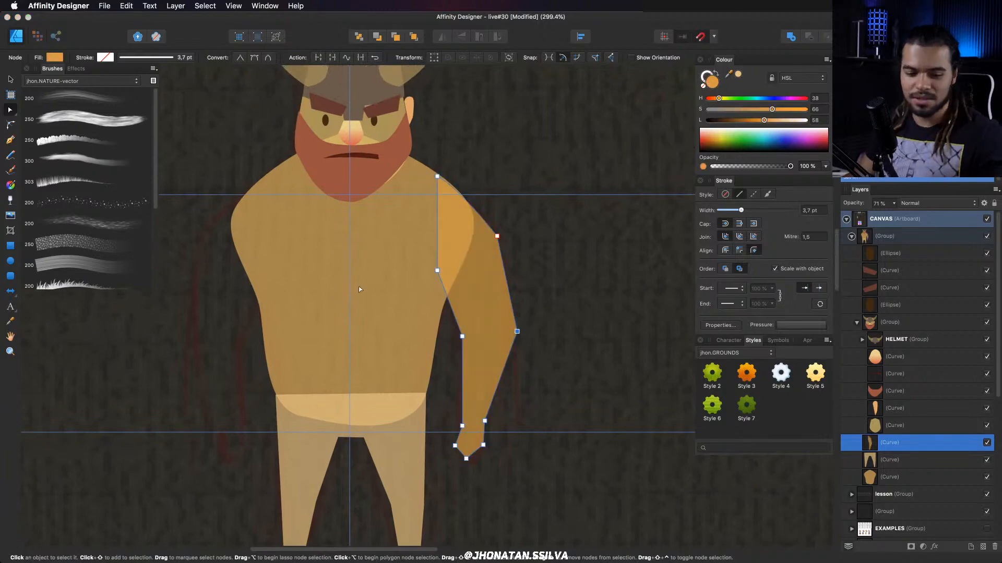
key("i")
left_click(369, 408)
left_click_drag(426, 342, 414, 360)
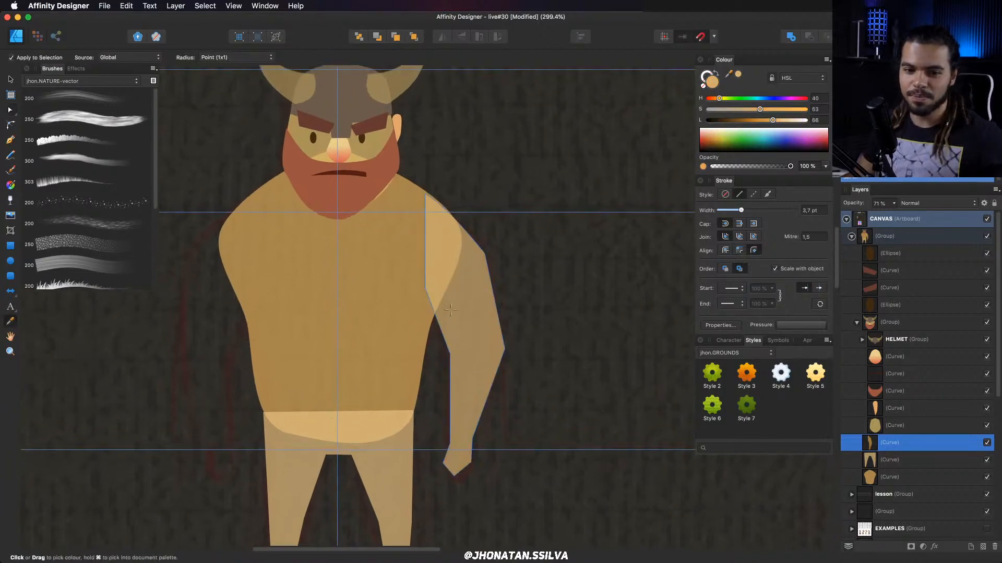
Move the arm's top node closer to the neck and smooth the shoulder and outer elbow nodes into one rounded contour.
key("a")
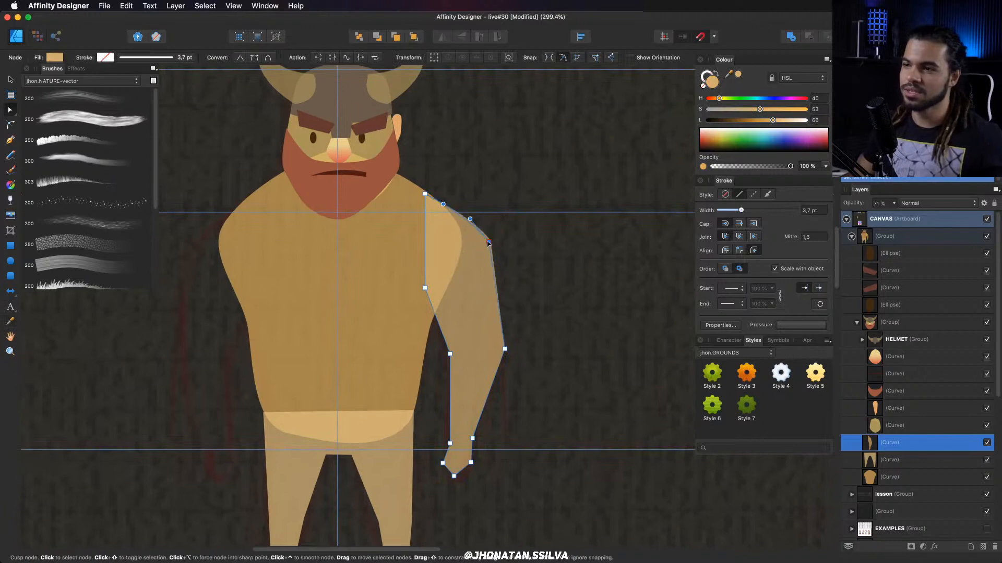
left_click_drag(489, 243, 484, 245)
left_click_drag(425, 194, 413, 186)
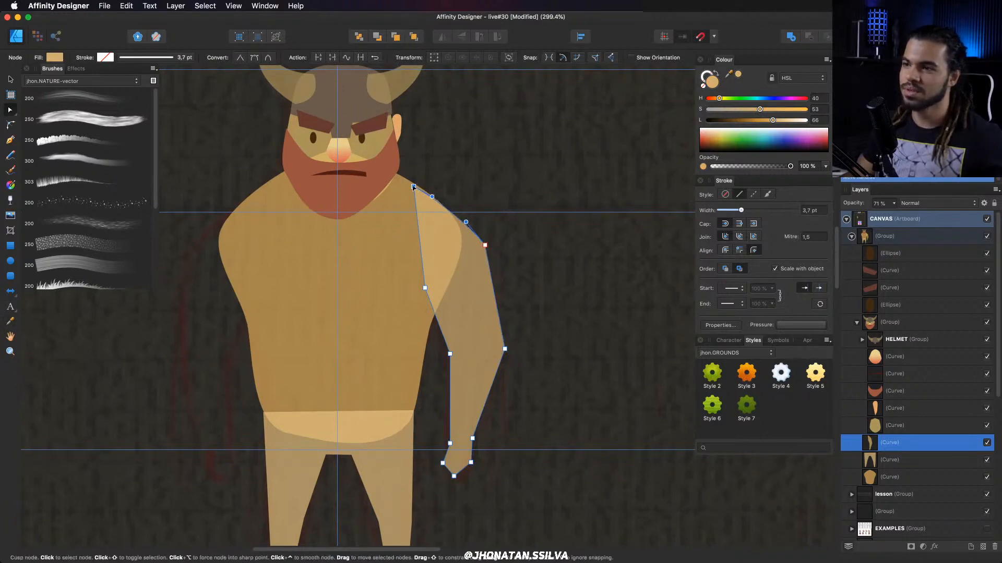
left_click(485, 244, "ctrl")
mouse_move(485, 244)
left_mouse_down()
mouse_move(485, 236)
mouse_move(487, 247)
left_mouse_up()
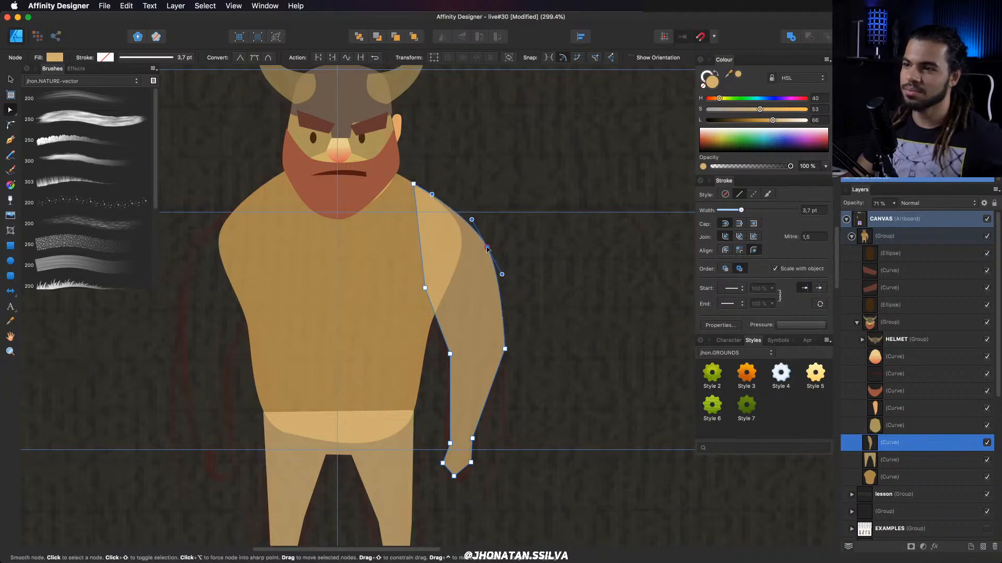
left_click(504, 350, "ctrl")
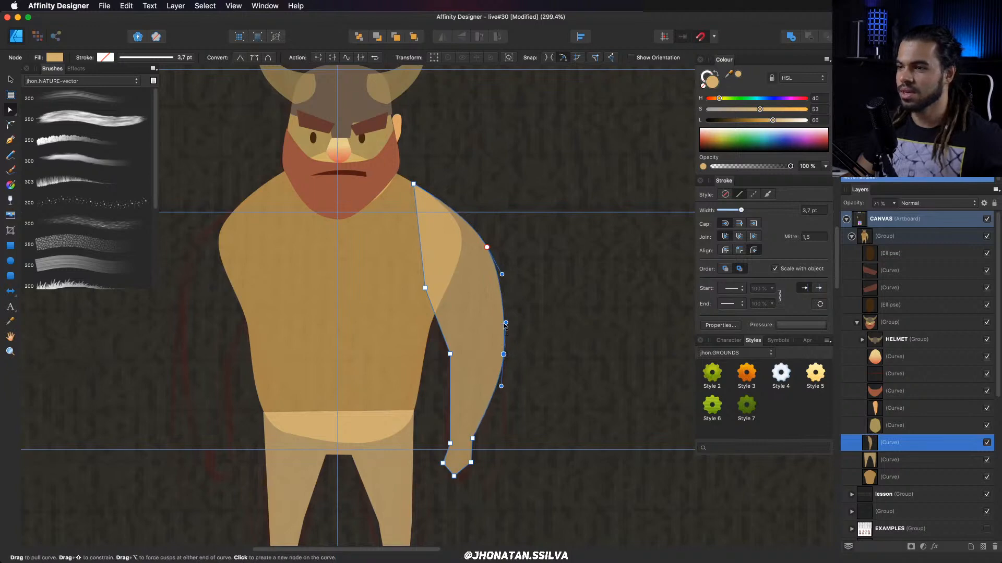
Smooth the arm's inner elbow and inner wrist nodes into a flowing curve, shifting the elbow node slightly outward.
key("z")
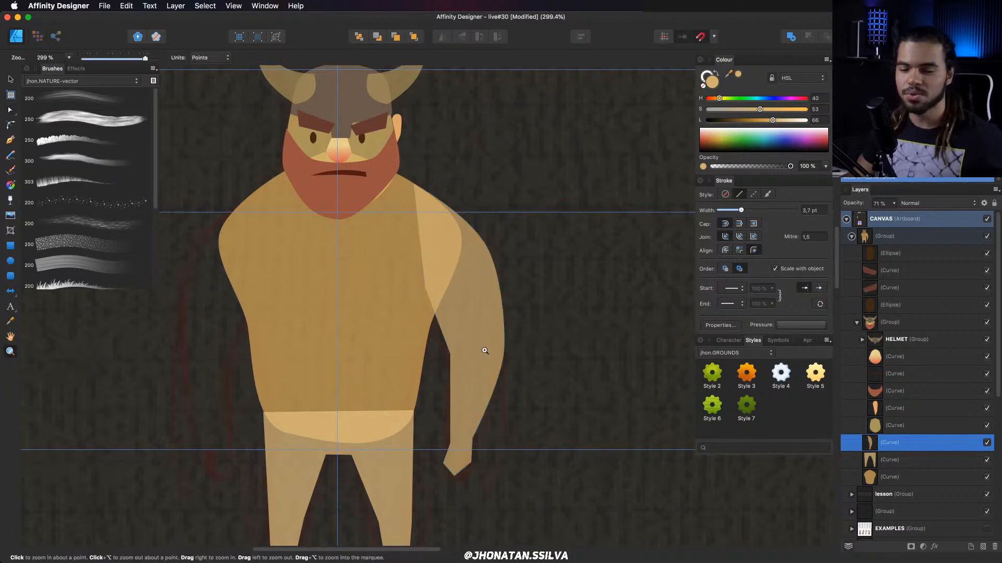
scroll(484, 351, "up", 1)
key("a")
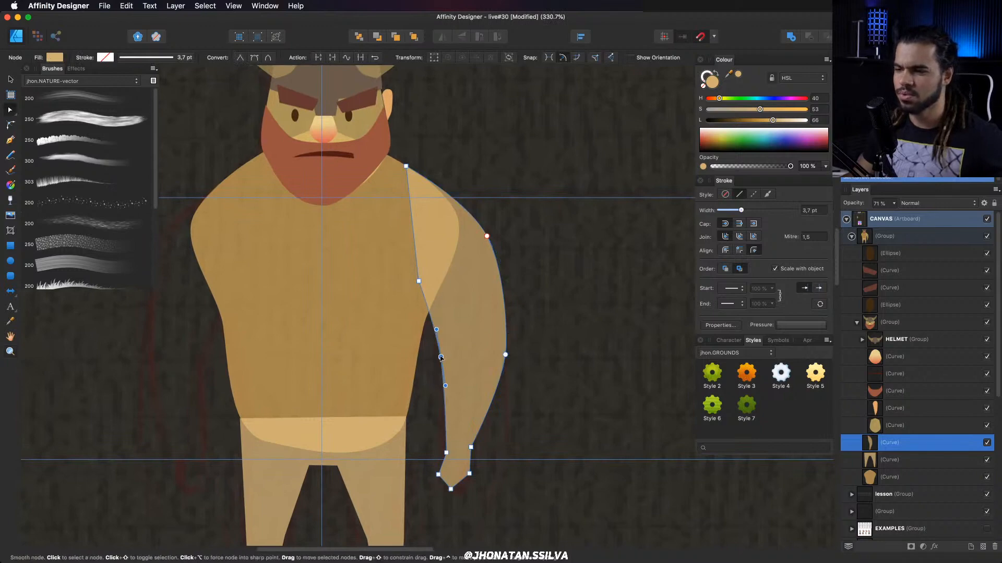
left_click_drag(441, 358, 446, 359)
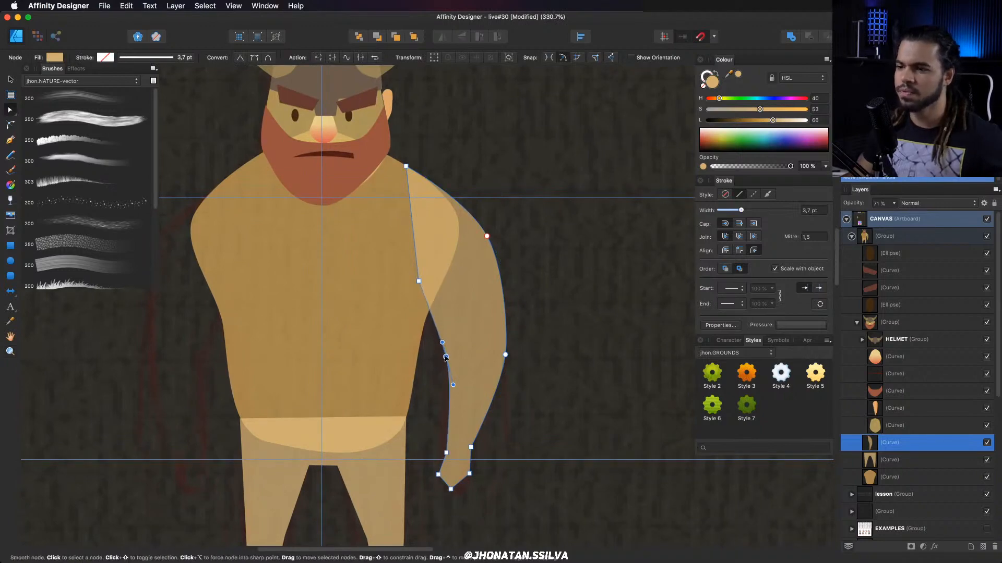
left_click(446, 452)
left_click_drag(448, 455, 449, 379)
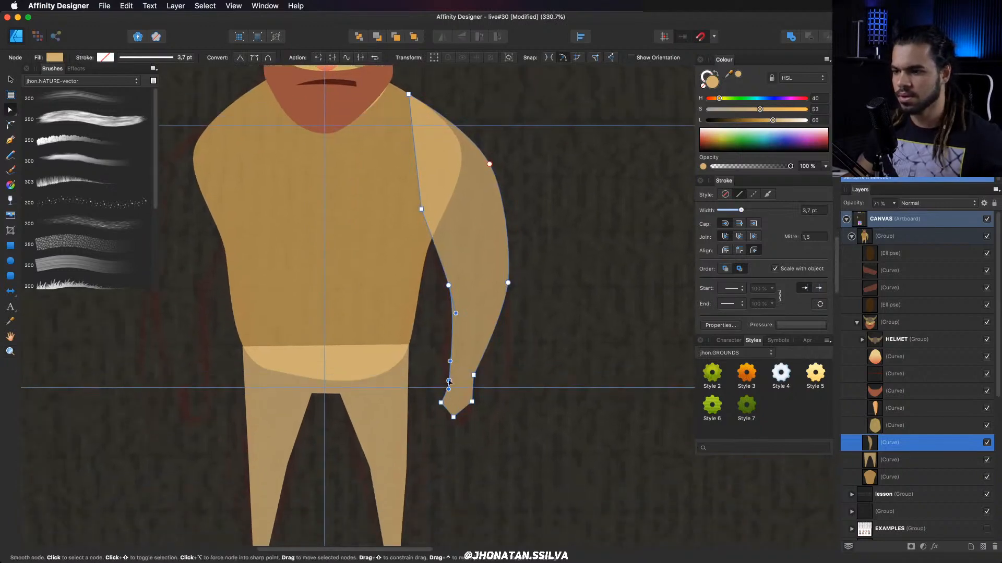
Round off the hand by smoothing the nodes at its outer side, tip and inner side.
scroll(472, 366, "down", 2)
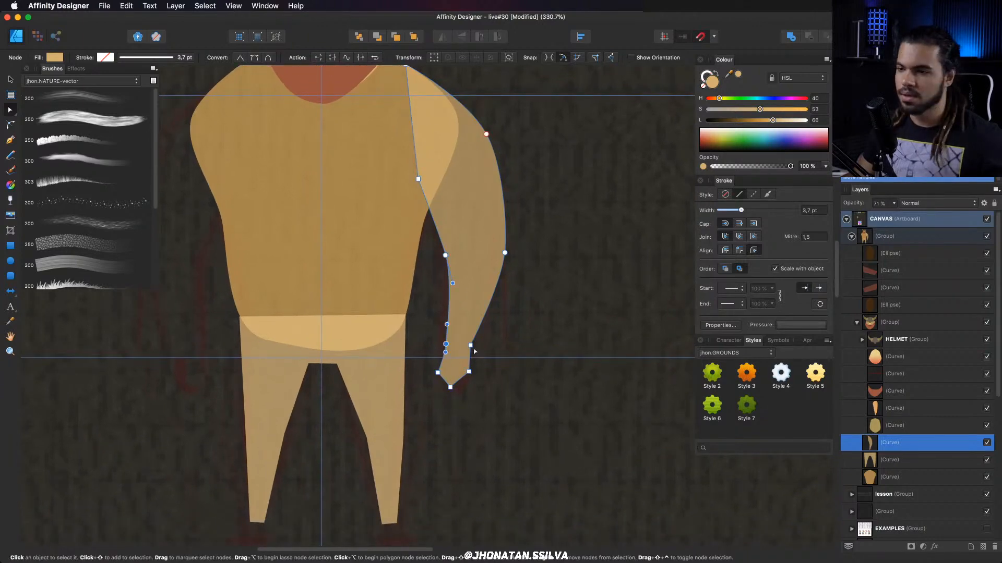
left_click_drag(470, 346, 481, 399)
left_click(469, 372)
left_click(430, 405)
key("s")
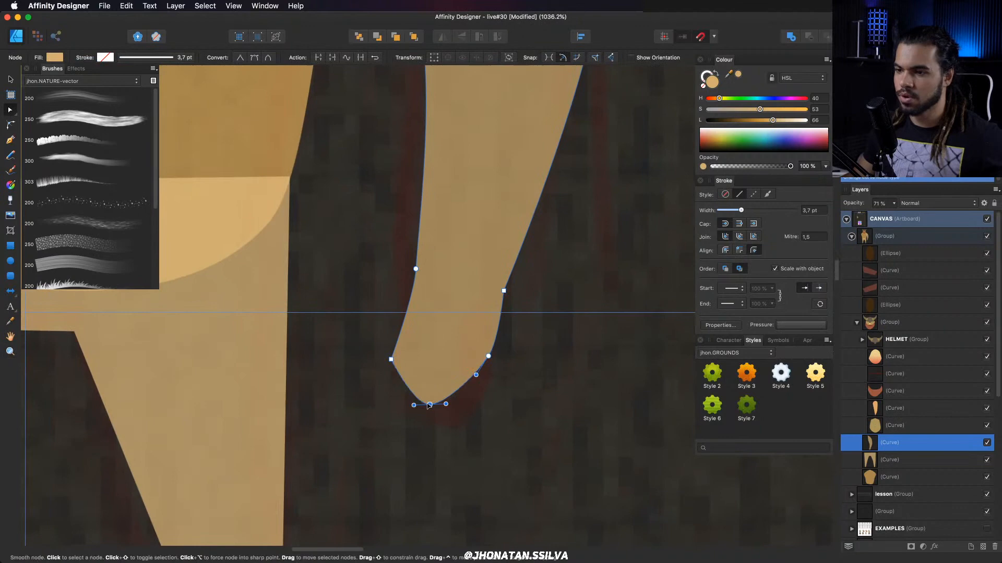
left_click(391, 360, "alt")
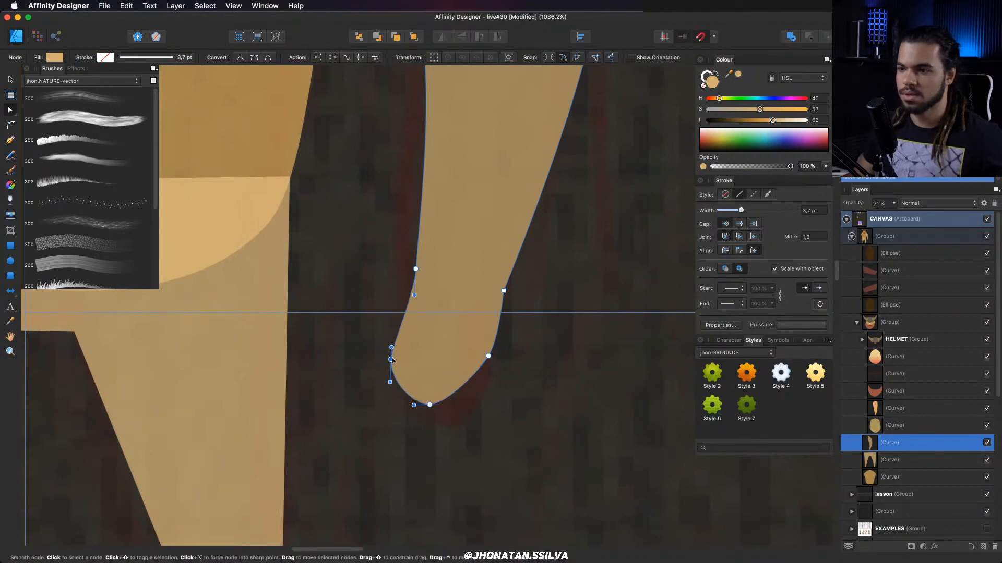
left_click_drag(391, 359, 387, 333)
Refine the wrist by moving its inner node slightly up and toward the body.
scroll(444, 334, "down", 5)
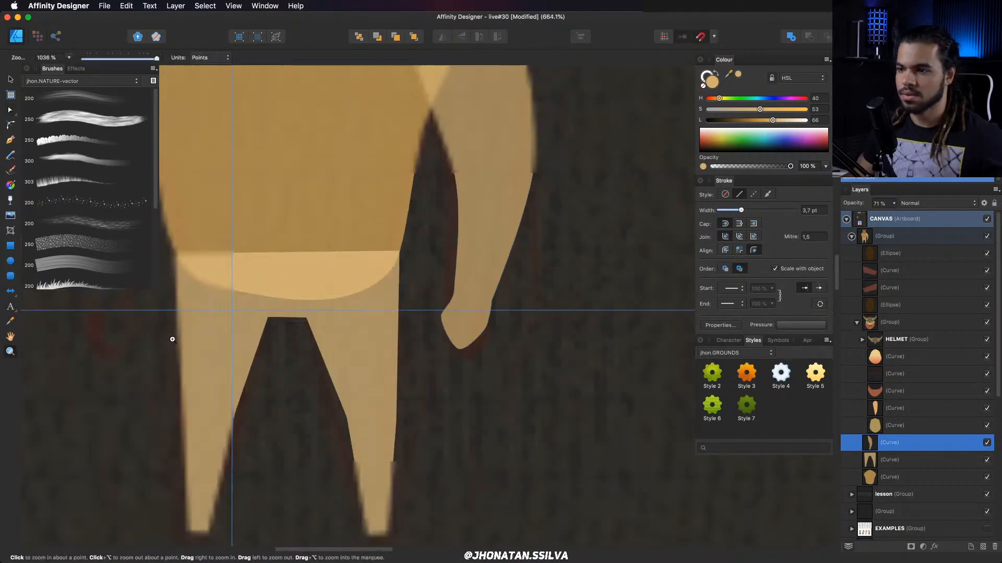
left_click(498, 361)
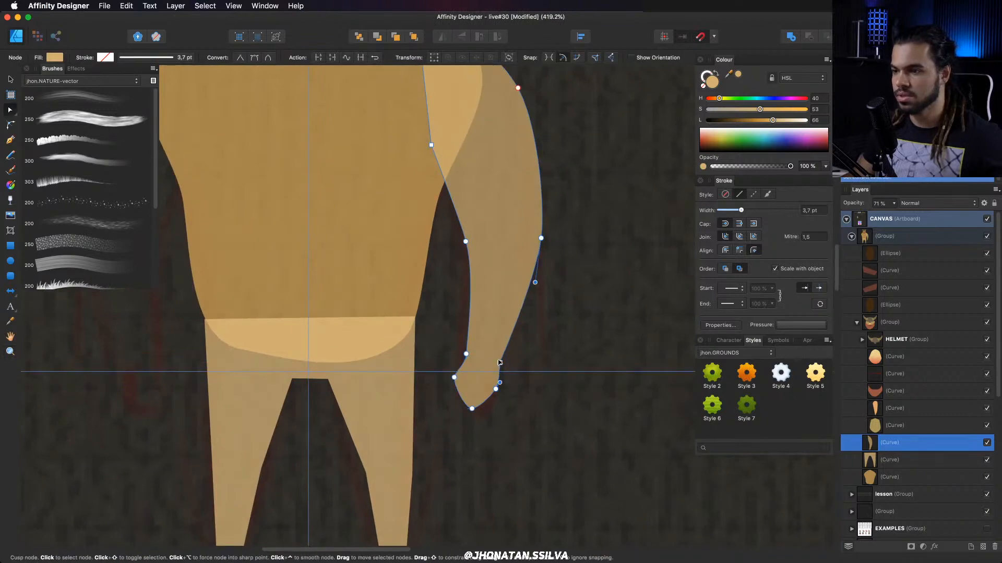
left_click_drag(466, 354, 460, 343)
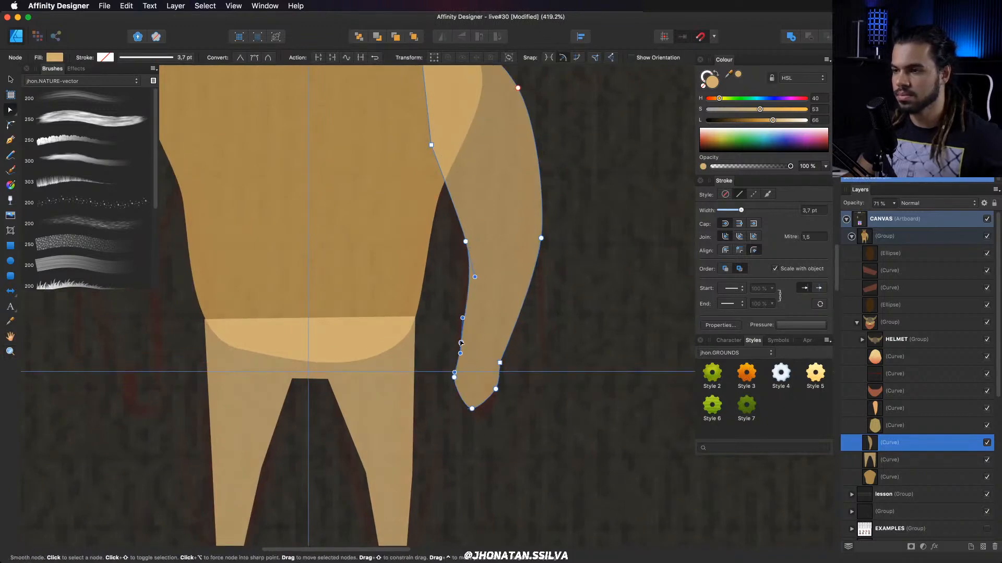
Shorten the whole arm slightly by scaling it from its lower end.
key("z")
left_click_drag(544, 313, 395, 335)
key("v")
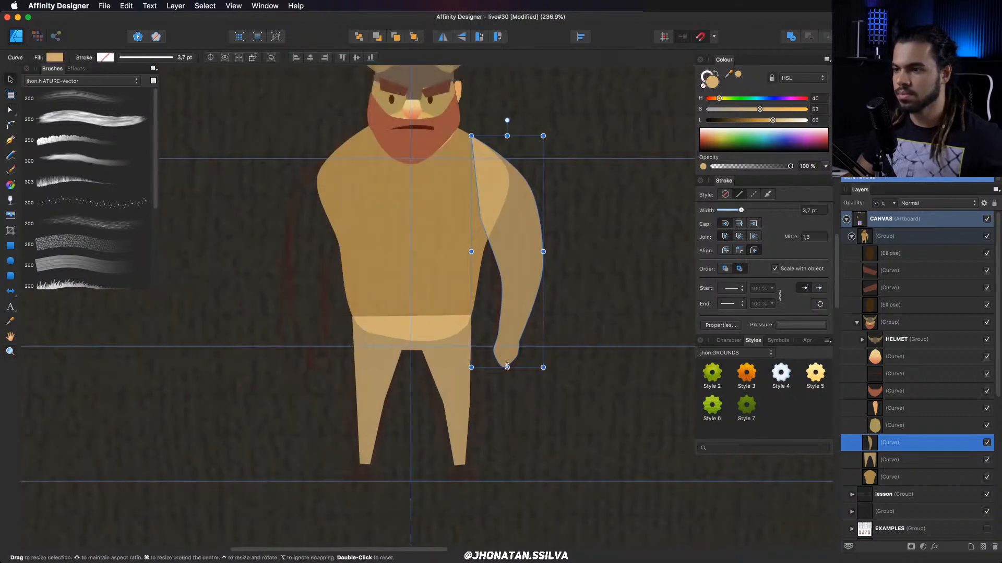
left_click_drag(507, 368, 507, 359)
left_click_drag(518, 312, 490, 356)
left_click_drag(493, 282, 475, 316)
scroll(505, 297, "right", 5)
scroll(505, 297, "down", 2)
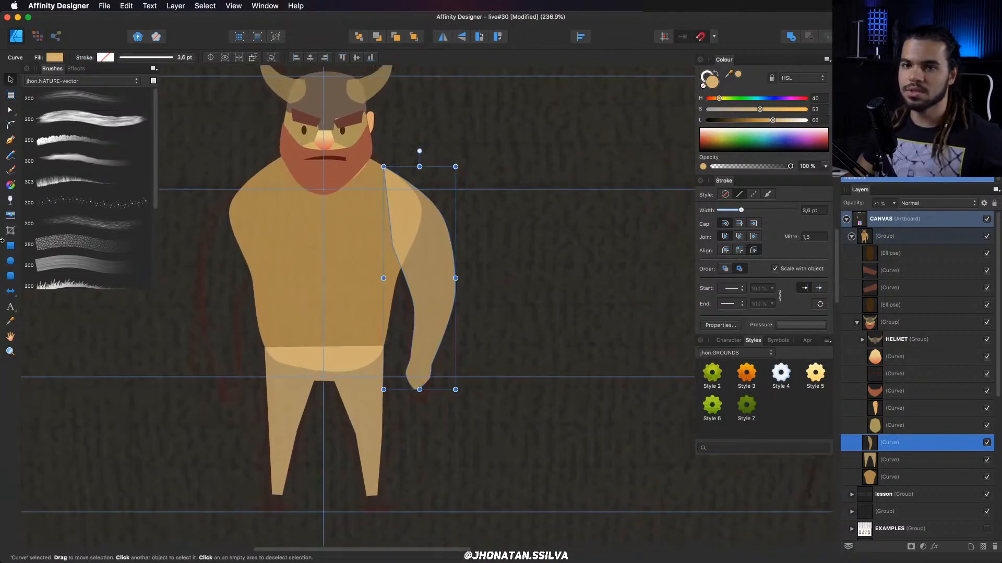
Draw a large upright ellipse over the forearm as a shield and tilt it about -14.5°.
left_click(10, 261)
left_click_drag(408, 262, 504, 404)
left_click_drag(456, 247, 477, 250)
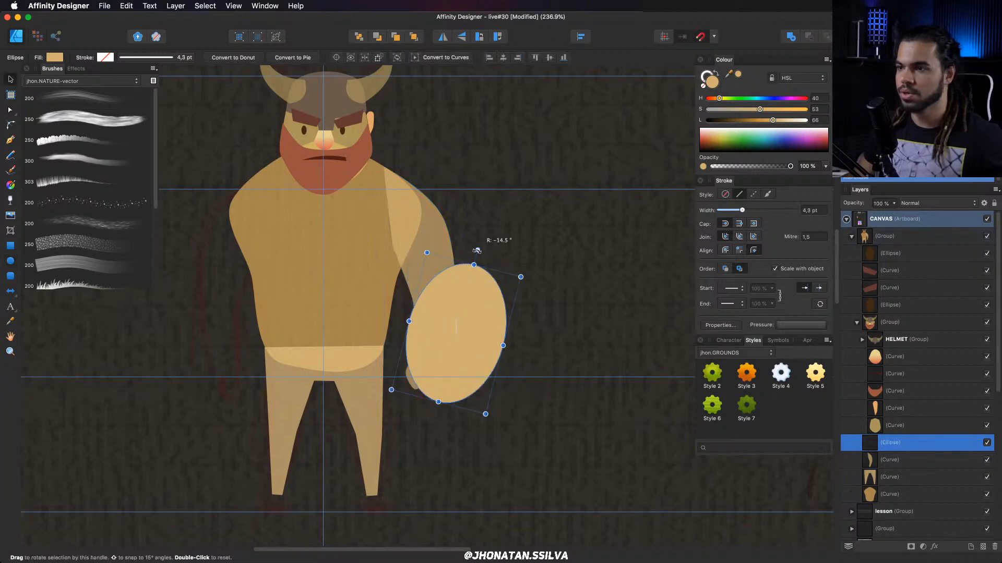
Recolour the shield ellipse a muted brown with hue 19, saturation 26 and lightness 39.
left_click_drag(718, 98, 715, 98)
left_click(725, 109)
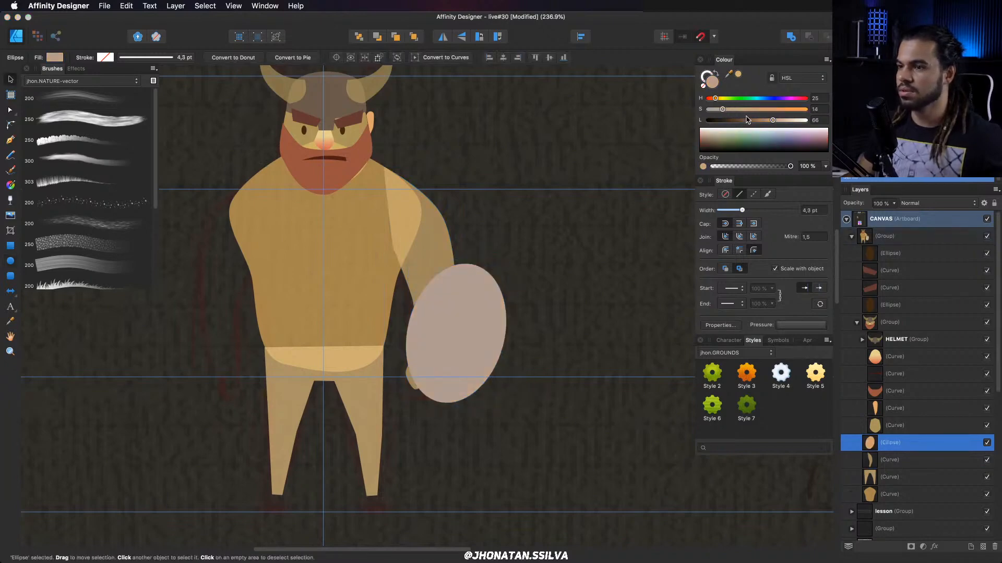
left_click(746, 120)
left_click(747, 110)
left_click(713, 98)
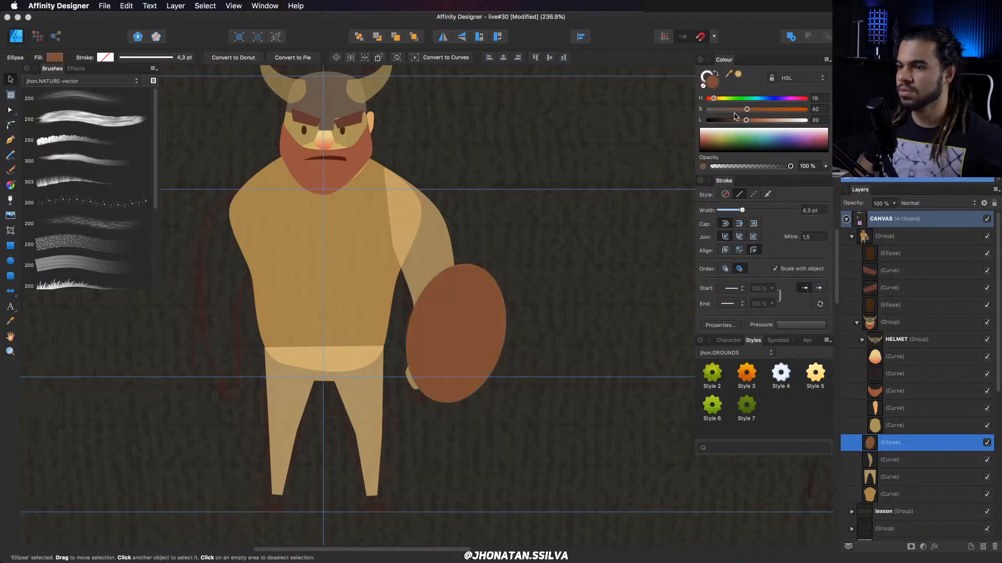
left_click(734, 109)
Duplicate the shield ellipse, shrink the copy to a small oval at the shield's centre and set its lightness to 72.
left_click_drag(409, 338, 416, 347)
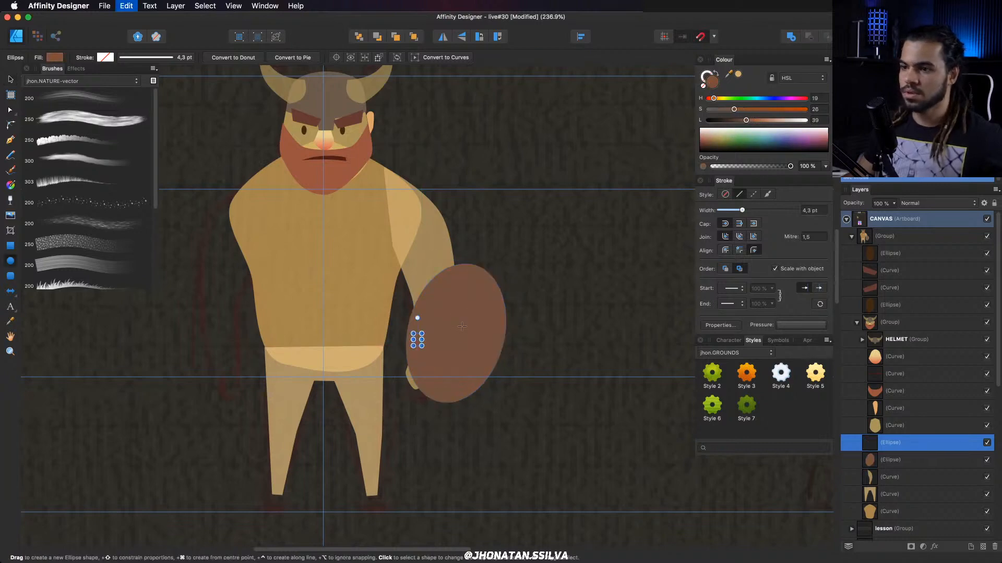
key("super+j")
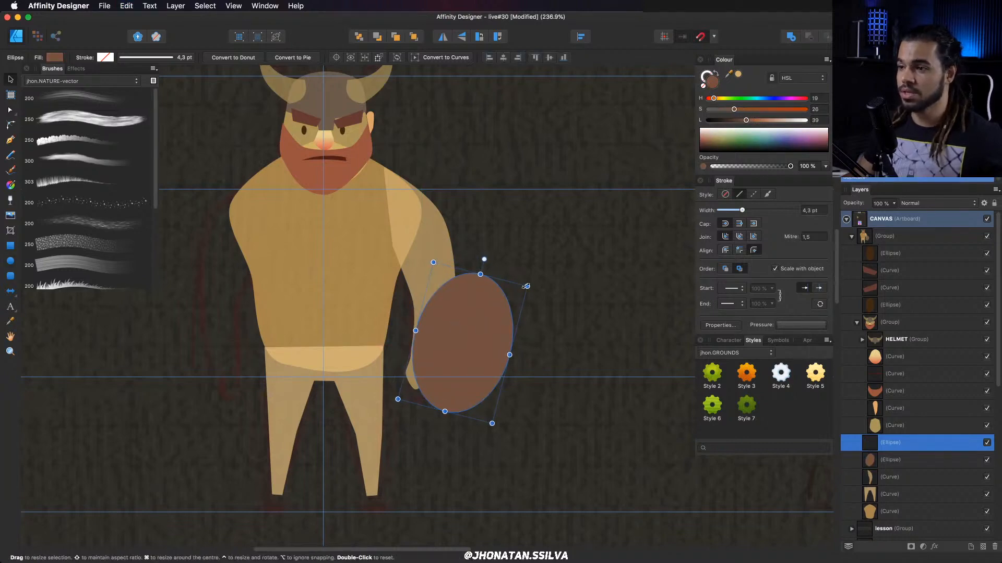
key("z")
key("v")
left_click_drag(746, 120, 779, 120)
left_click_drag(468, 342, 420, 335)
key("z")
left_click_drag(504, 333, 608, 340)
key("v")
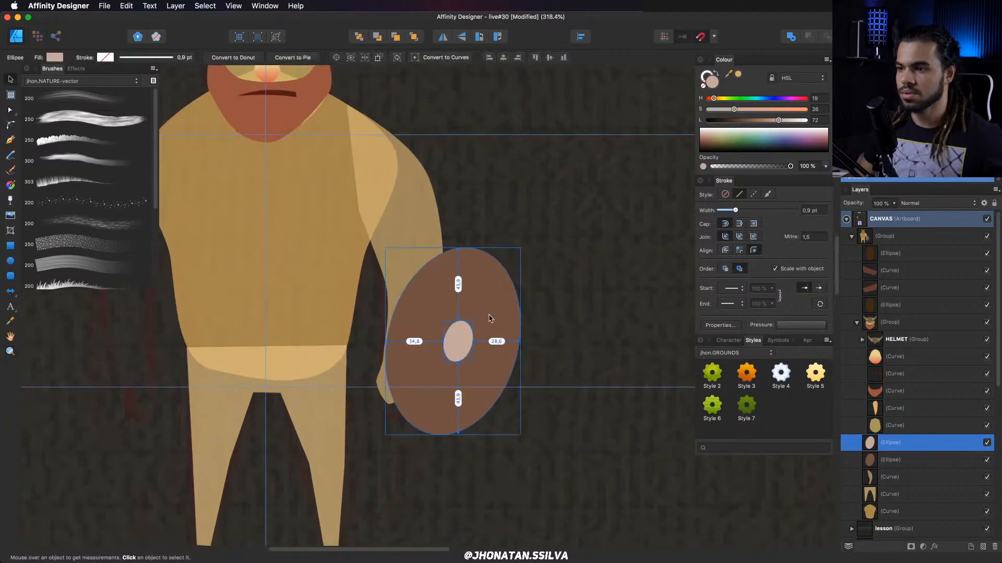
Narrow the large shield ellipse slightly and group it with the light oval at its centre.
left_click(490, 318)
mouse_move(516, 357)
left_mouse_down()
mouse_move(499, 355)
mouse_move(507, 355)
left_mouse_up()
left_click(457, 348)
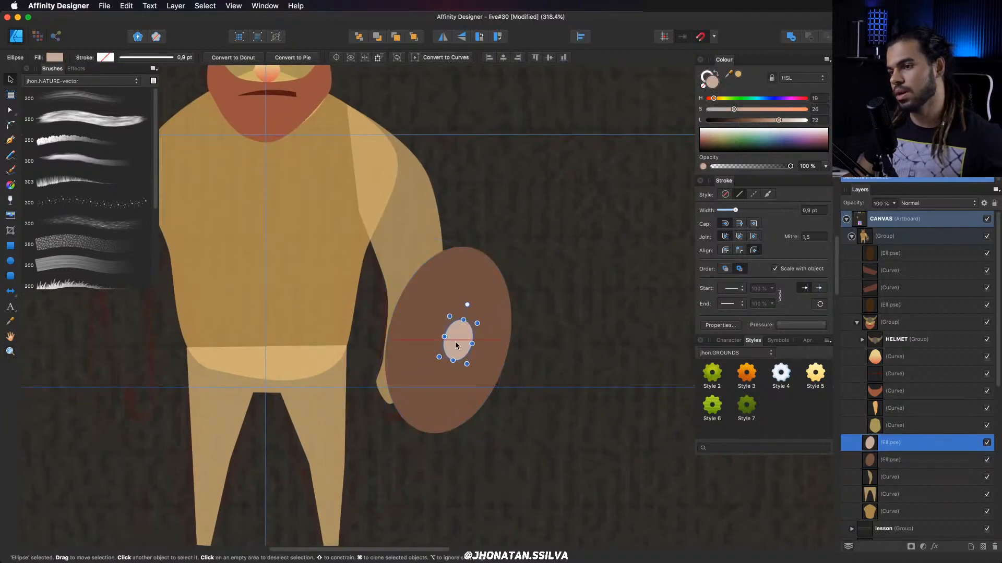
scroll(462, 342, "down", 4)
scroll(477, 344, "up", 3)
left_click(490, 313, "shift")
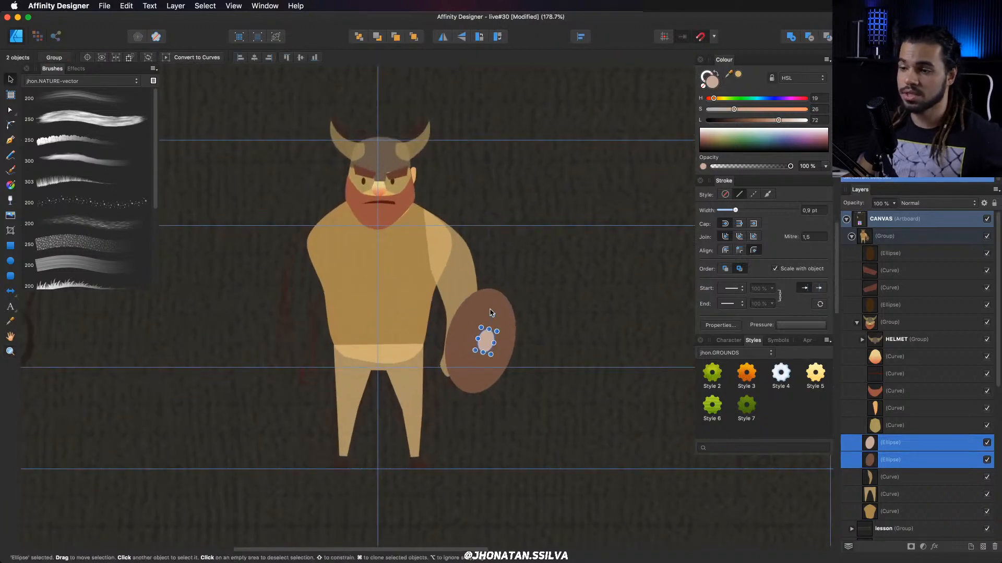
key("super+g")
Draw a closed boot outline with the Pen tool over the lower shield-side leg, from mid-shin down to the ground guide.
key("z")
left_click_drag(407, 363, 396, 283)
left_click_drag(412, 365, 513, 367)
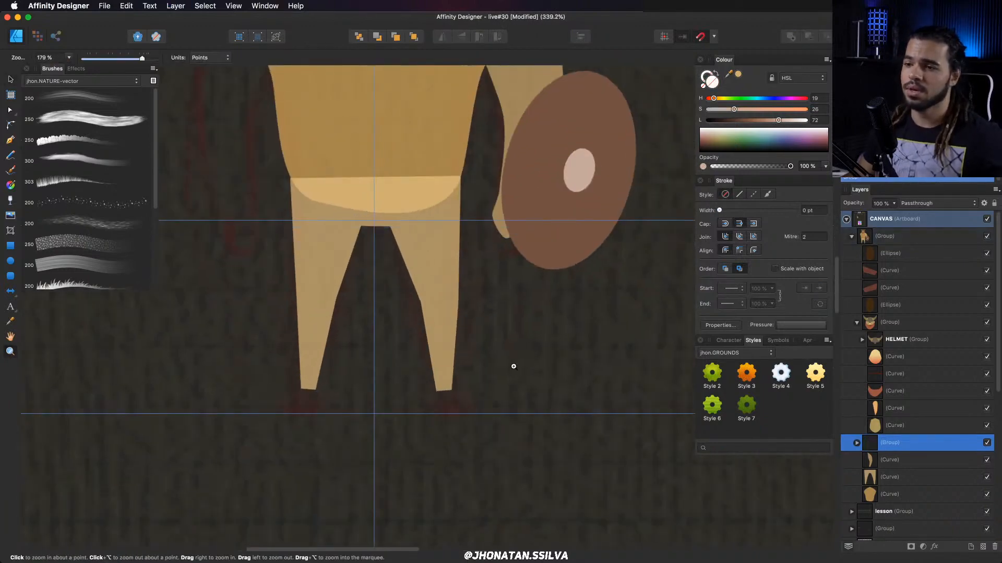
key("v")
left_click(444, 364)
key("z")
left_click_drag(443, 364, 553, 392)
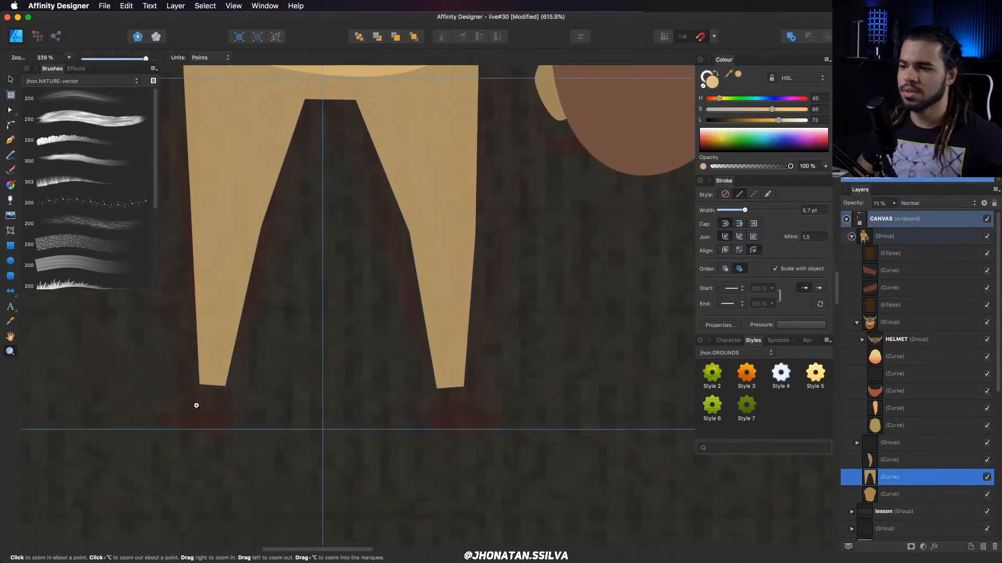
left_click(453, 390, "alt")
left_click_drag(453, 366, 468, 353)
key("p")
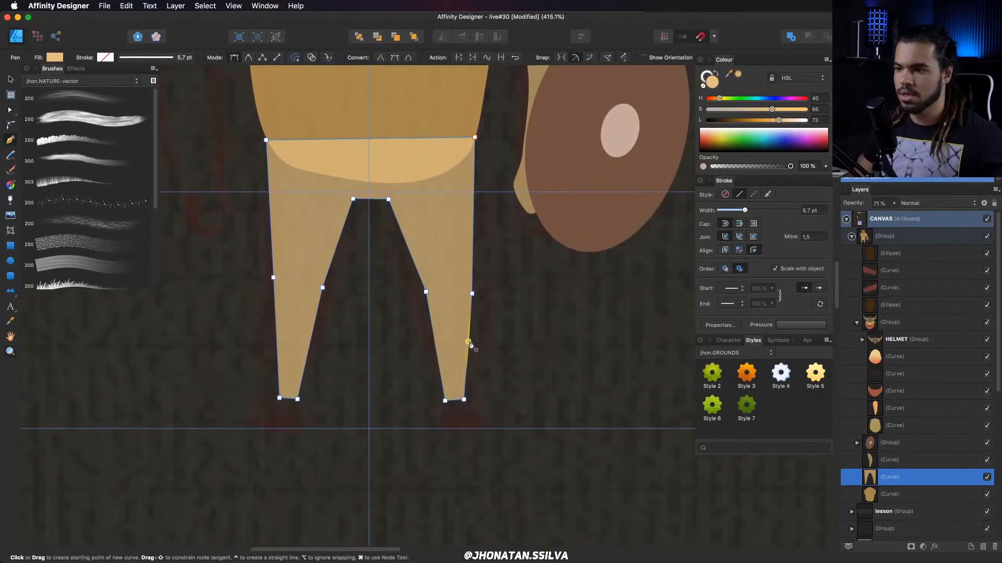
left_click(468, 341)
left_click(436, 349)
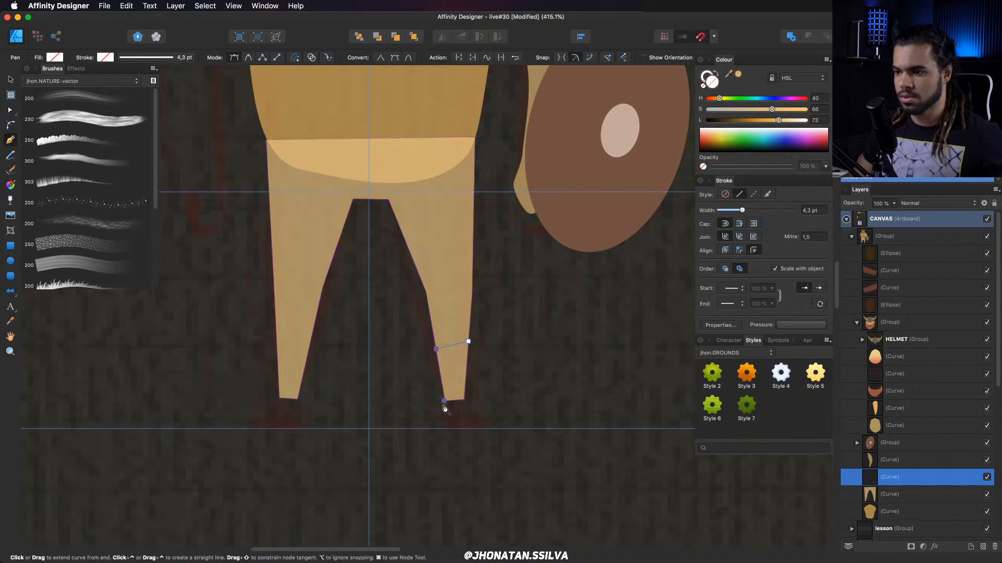
left_click(434, 422)
left_click(471, 430)
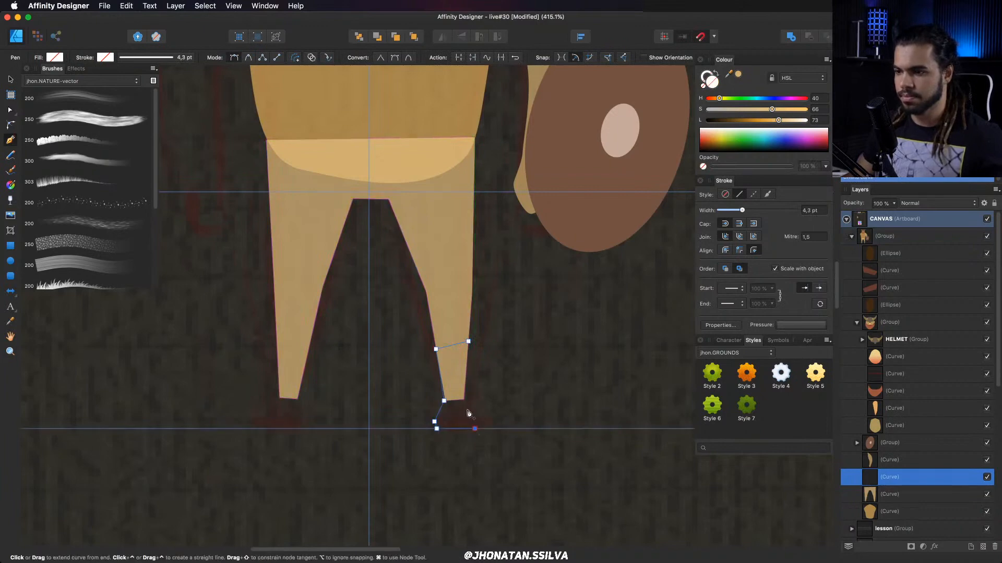
left_click(468, 342)
key("v")
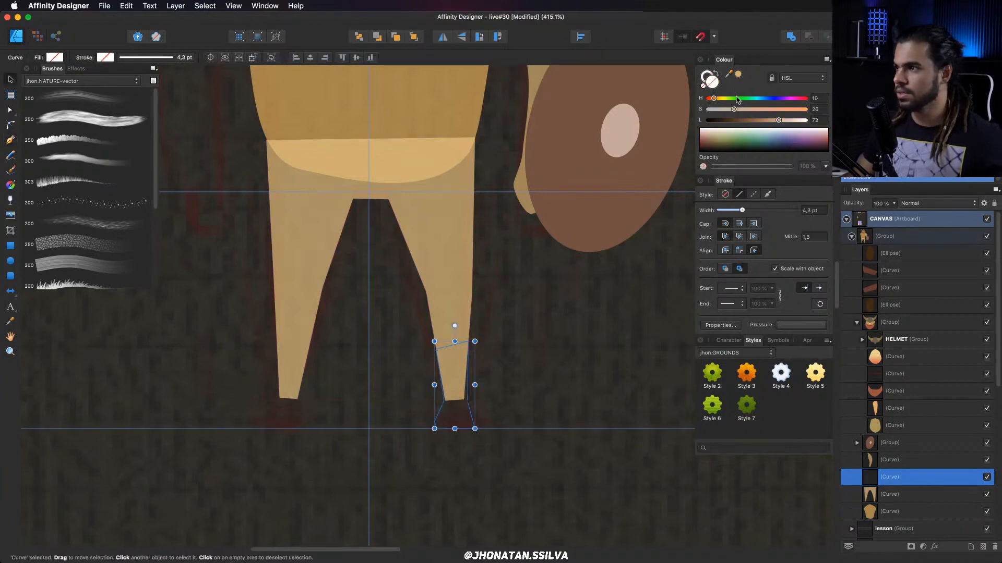
Fill the boot with a dull reddish brown of hue 6, saturation 22 and lightness 38.
left_click(713, 99)
left_click(749, 109)
left_click_drag(714, 99, 745, 120)
left_click(730, 109)
Reshape the boot by flaring its top corners past the leg, adding a node above the outer sole corner and lowering the inner ankle node.
key("a")
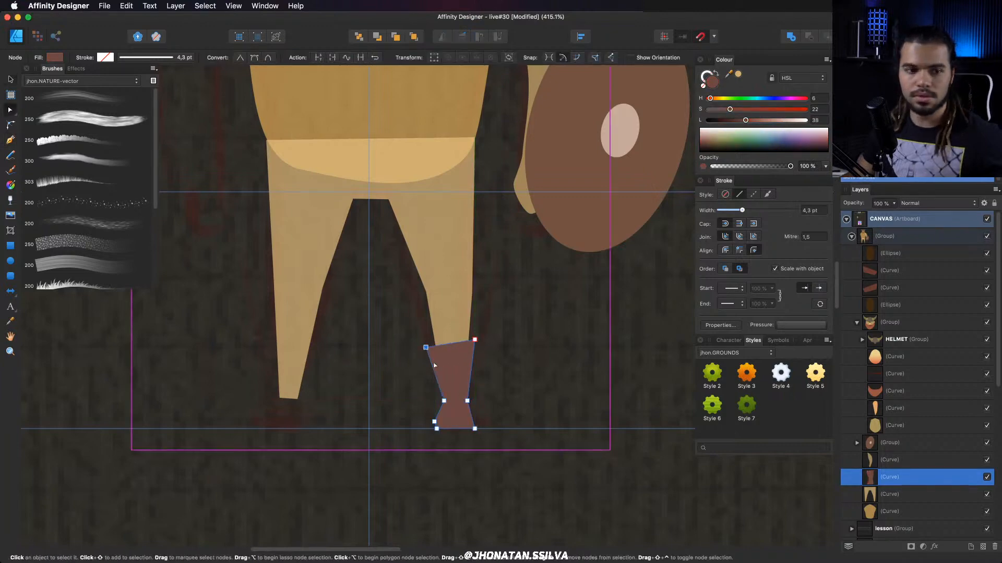
key("z")
left_click_drag(447, 410, 496, 402)
key("a")
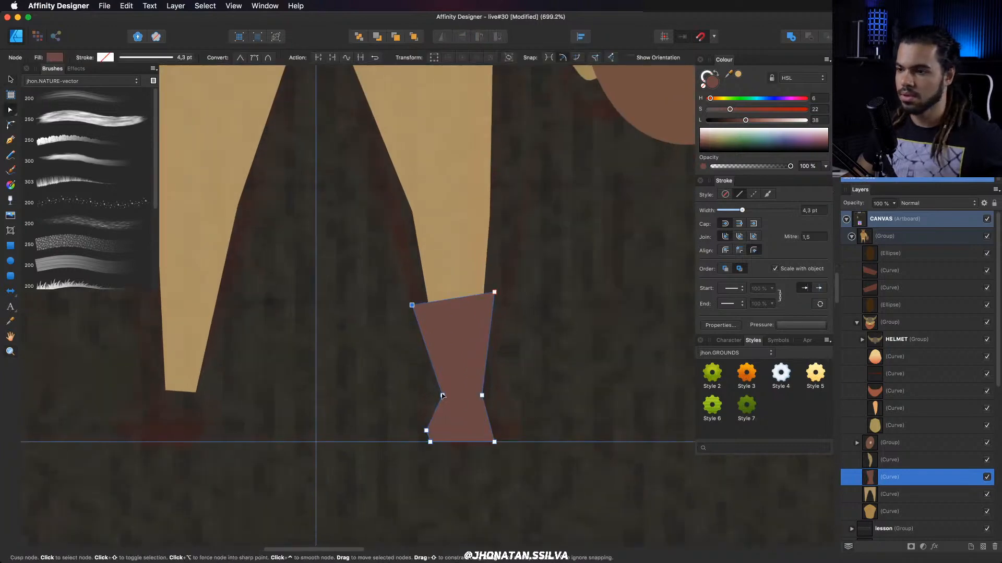
left_click(489, 424)
left_click_drag(495, 430, 494, 429)
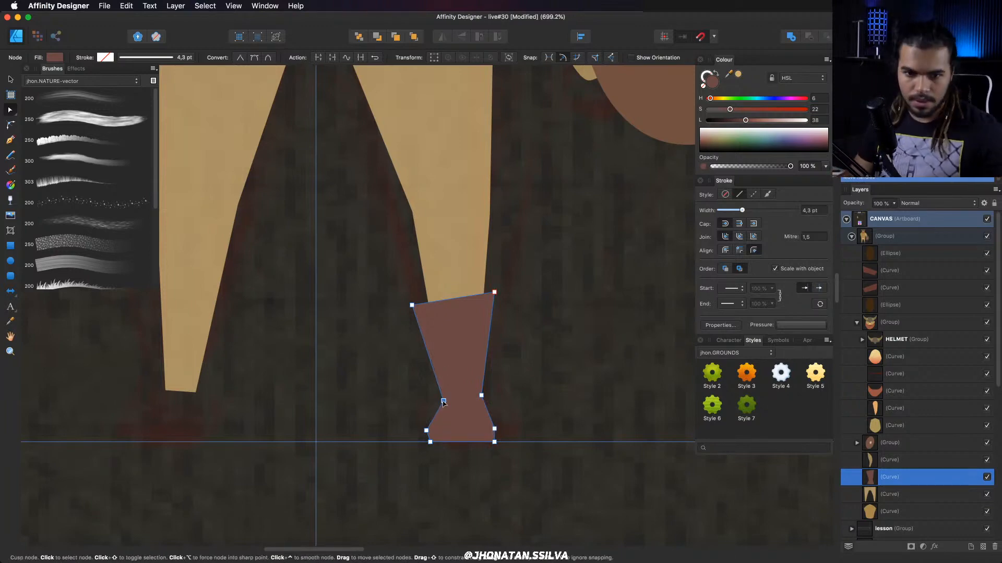
left_click_drag(443, 402, 430, 429)
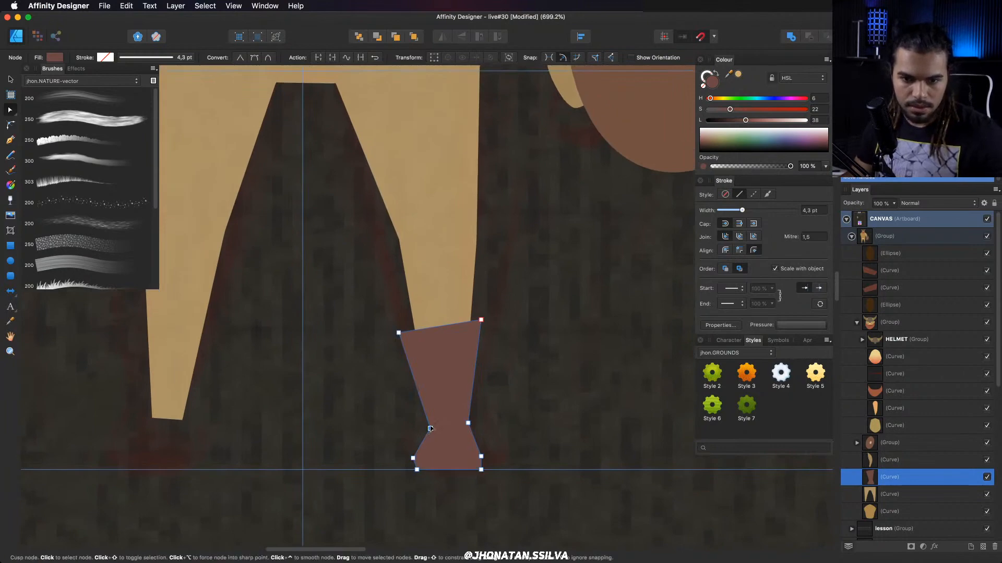
left_click(430, 428)
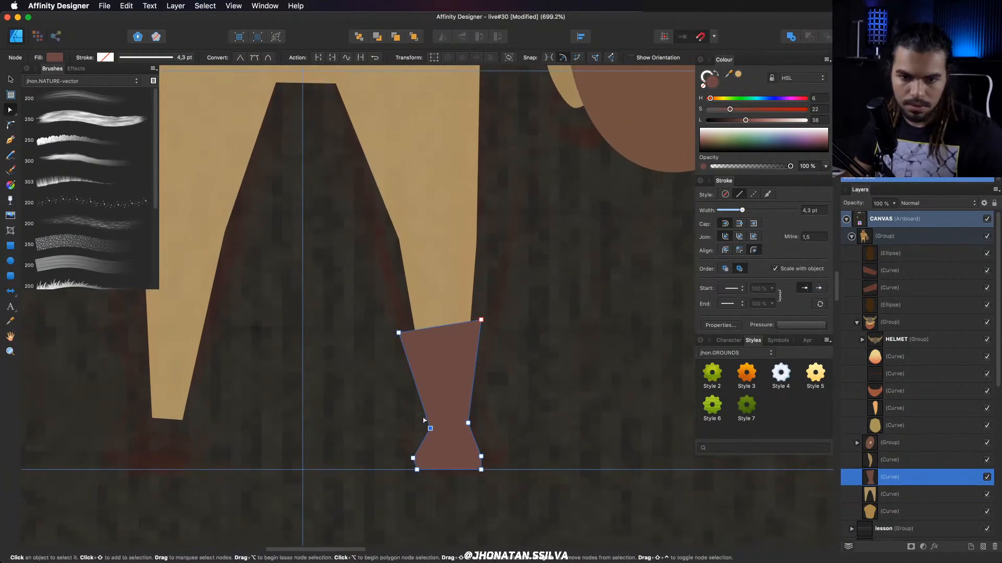
Adjust the boot's inner top corner and bend its top edge into a shallow downward curve.
key("z")
left_click_drag(442, 414, 404, 425)
key("a")
left_click(420, 433)
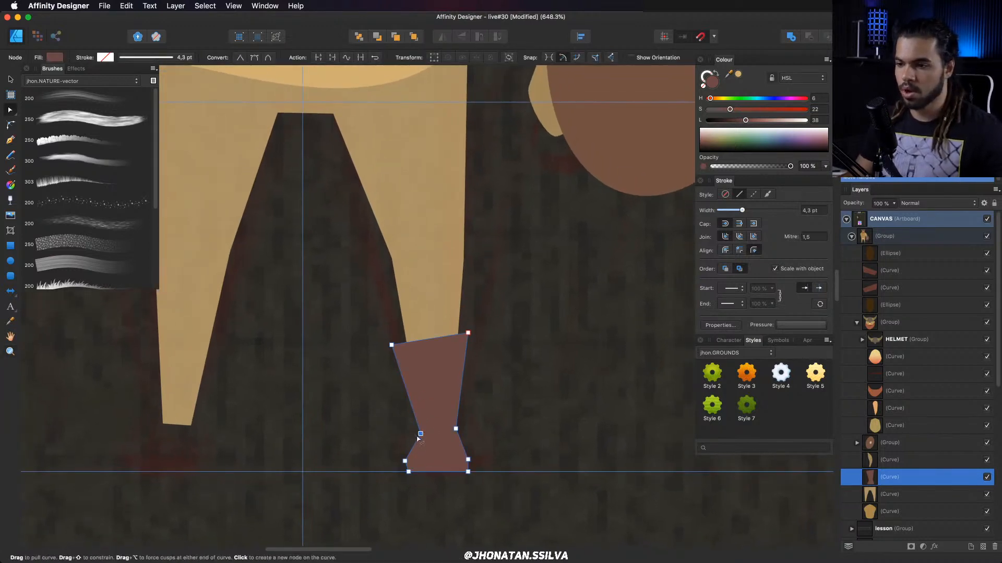
left_click(468, 460)
key("z")
left_click_drag(468, 459, 459, 368)
key("a")
key("z")
key("a")
left_click_drag(399, 377, 403, 380)
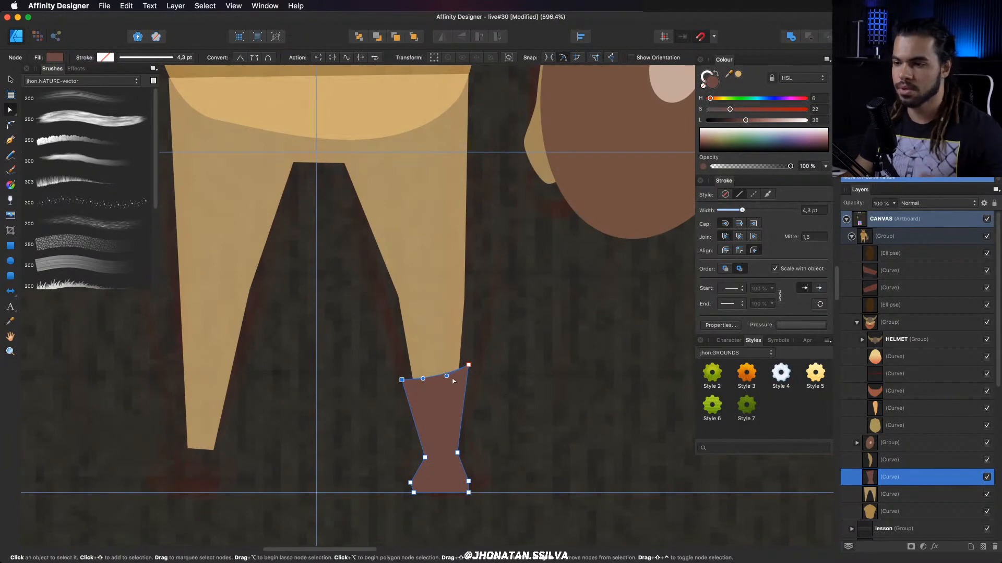
Duplicate the boot, flip the copy horizontally and place it over the lower end of the other leg.
key("z")
mouse_move(452, 380)
left_mouse_down()
mouse_move(298, 405)
mouse_move(272, 403)
mouse_move(271, 387)
mouse_move(322, 409)
mouse_move(328, 442)
left_mouse_up()
key("v")
key("shift+h")
key("z")
key("v")
key("space")
key("super")
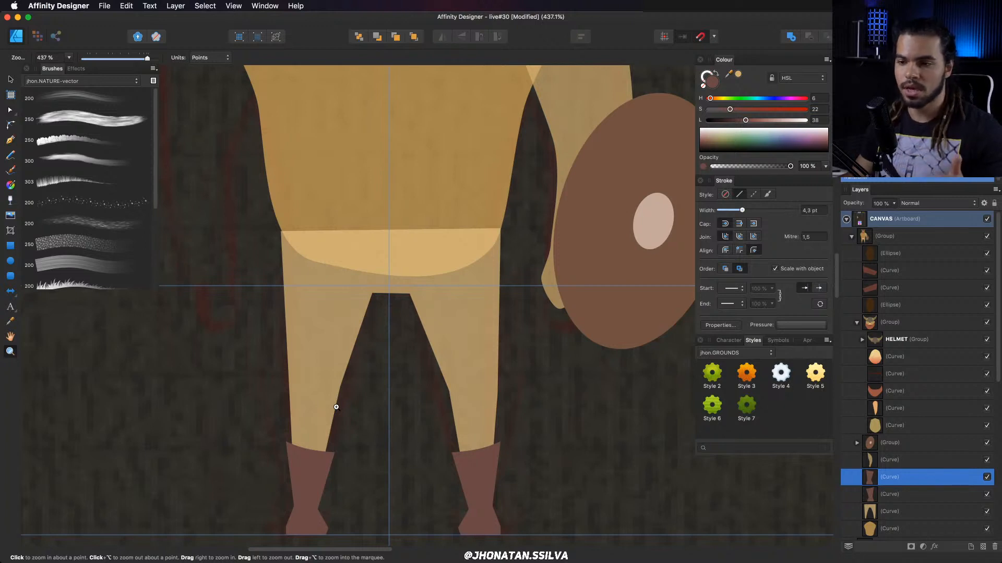
Delete the inner knee nodes of the trousers to straighten both inseams, and pull the shield-side outer knee node slightly inward.
left_click_drag(381, 379, 372, 379)
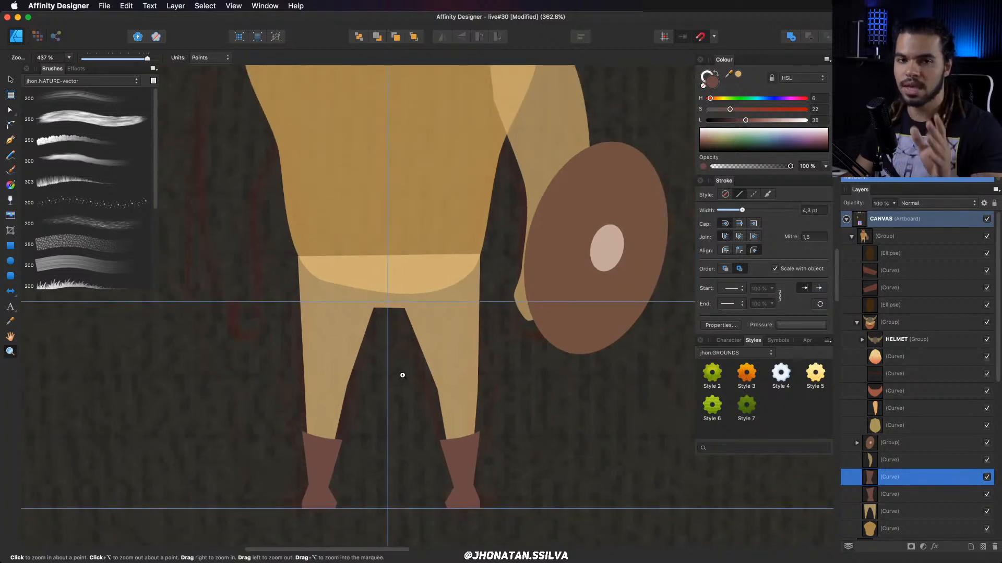
left_click_drag(431, 366, 406, 354)
left_click_drag(391, 357, 487, 373)
key("v")
left_click(450, 358)
key("a")
key("Delete")
left_click(340, 368)
key("Delete")
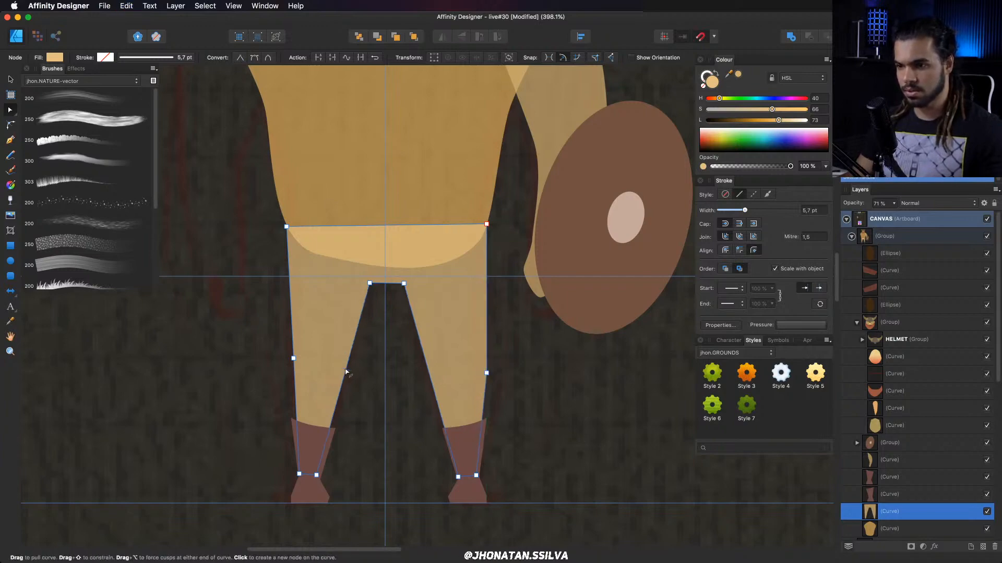
left_click_drag(486, 372, 479, 372)
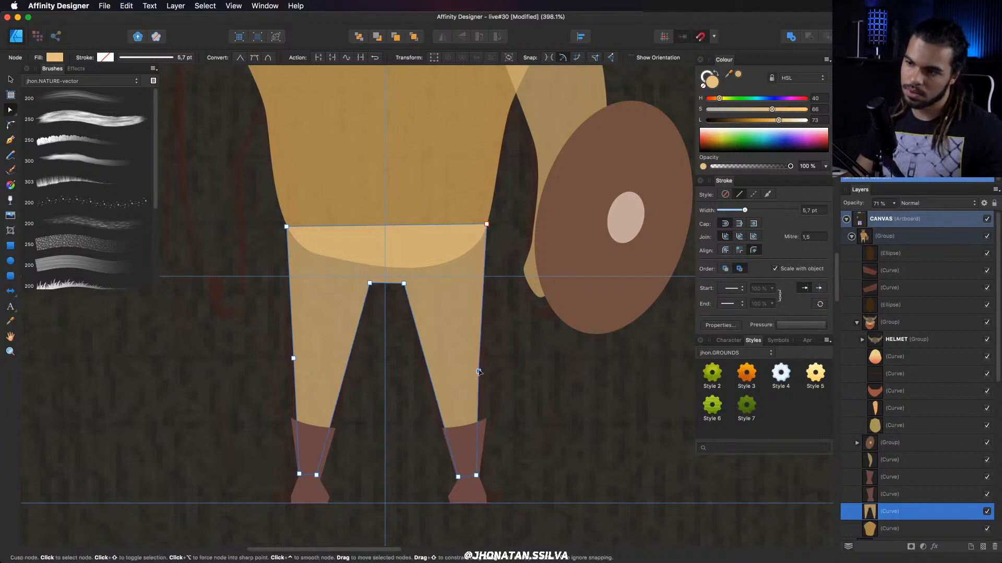
Slant the trousers by lowering the crotch node and the waist corner on the side away from the shield.
key("super+space")
left_click_drag(537, 346, 508, 337)
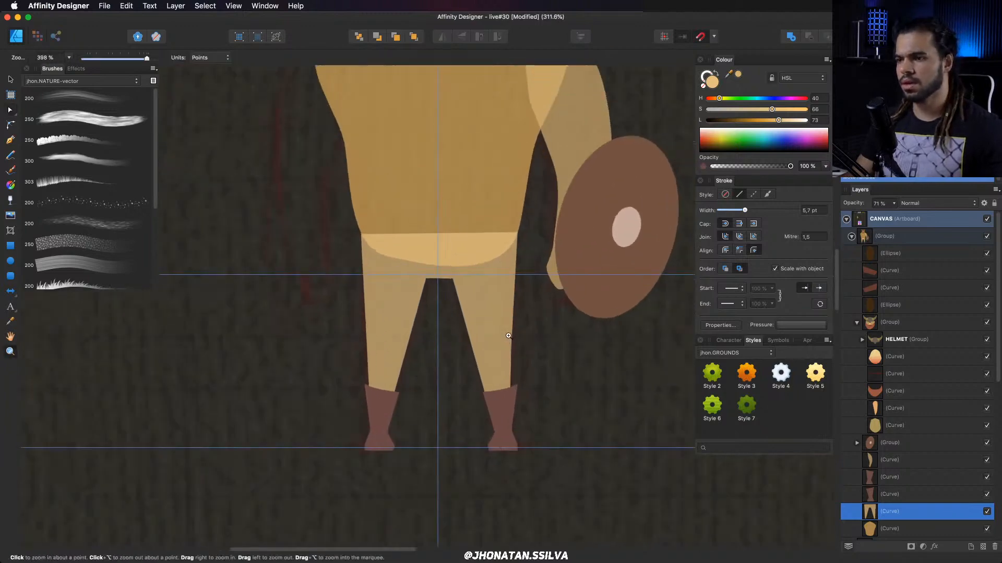
left_click_drag(426, 318, 409, 319)
scroll(486, 280, "up", 3)
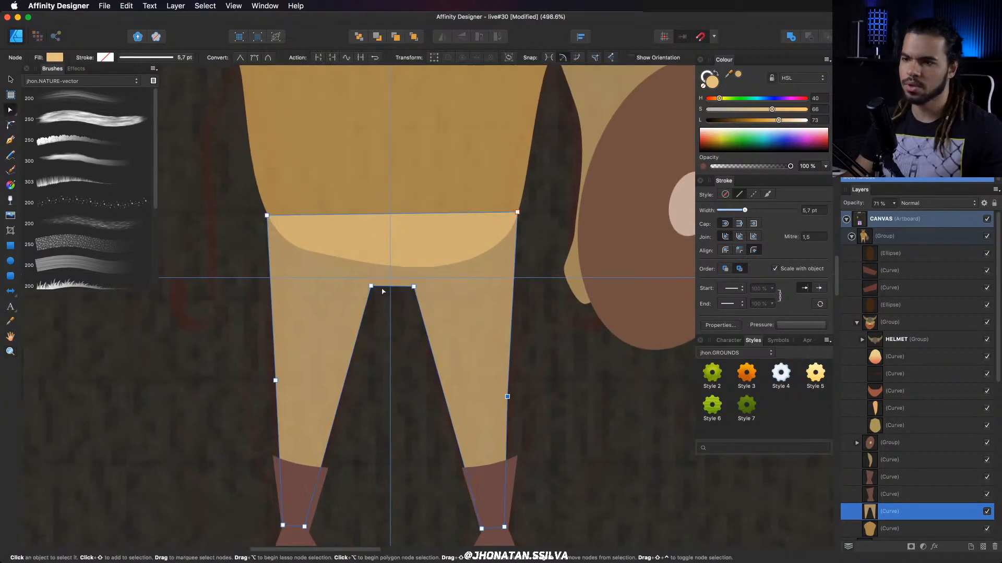
left_click_drag(371, 287, 375, 288)
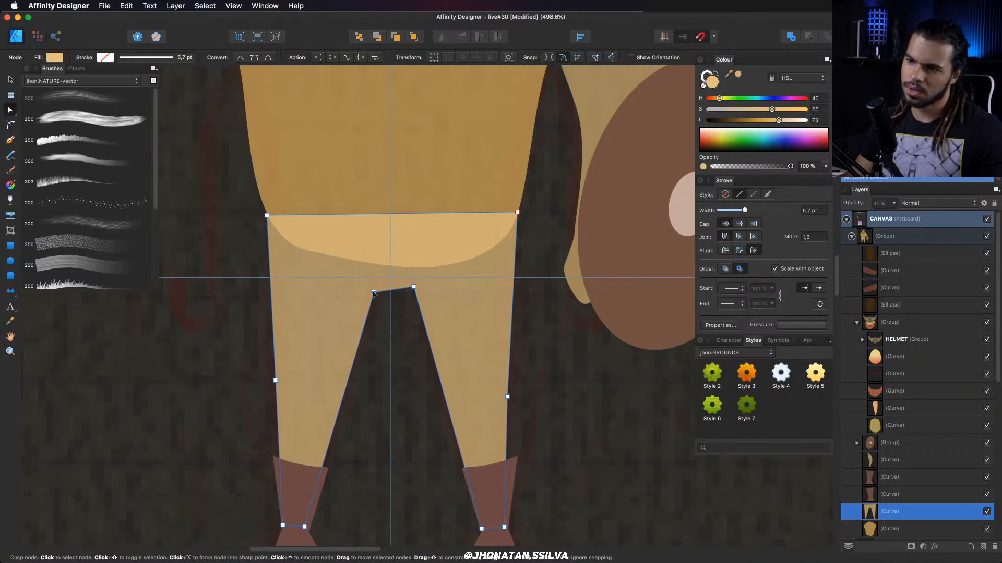
scroll(376, 293, "down", 4)
scroll(388, 296, "up", 3)
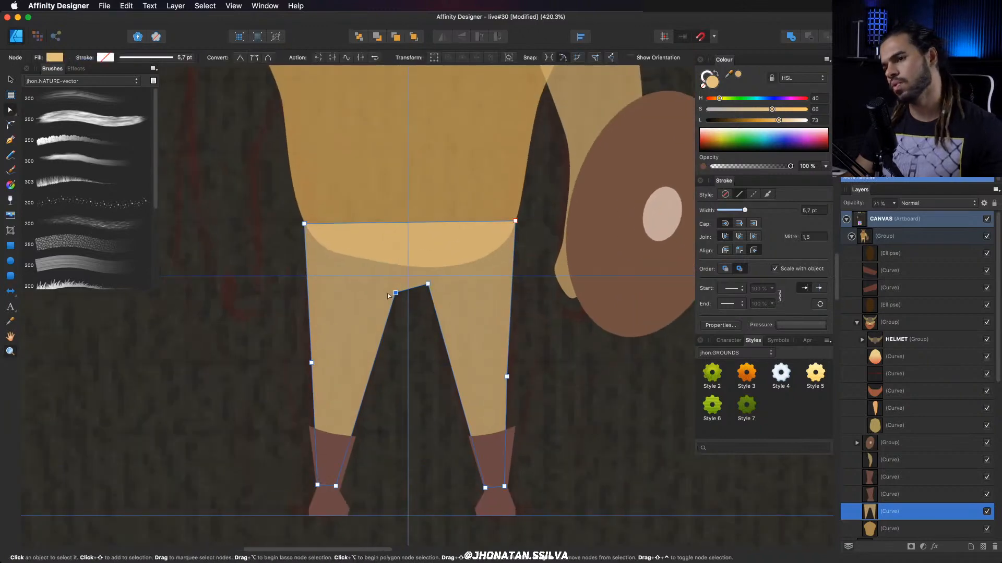
left_click_drag(395, 293, 395, 301)
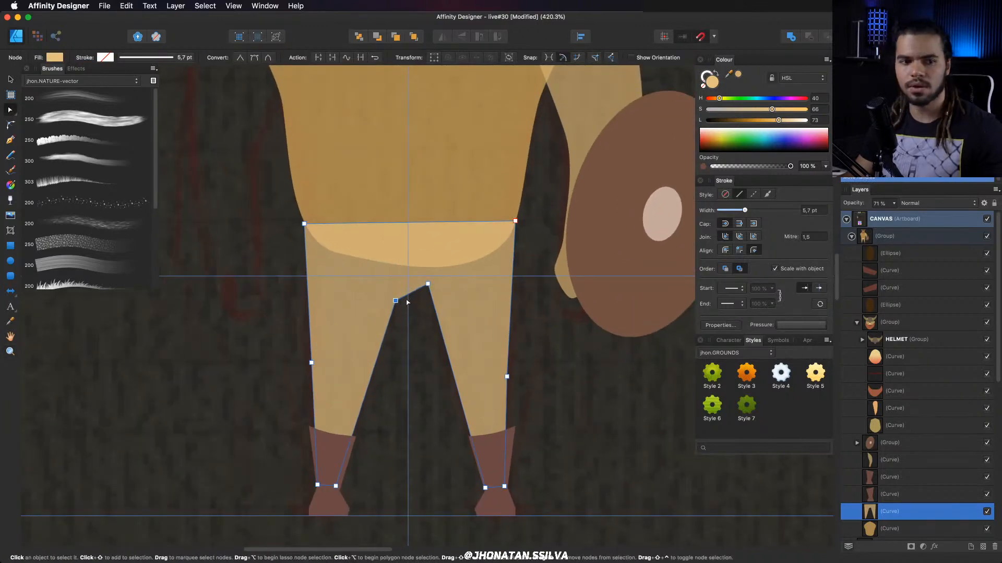
scroll(408, 302, "up", 2)
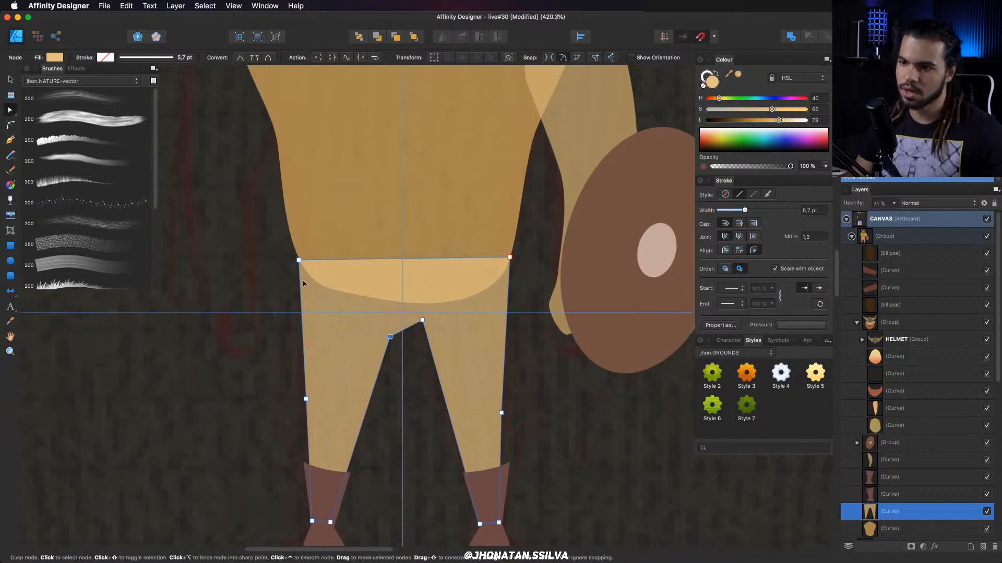
left_click_drag(299, 261, 306, 283)
Reshape the torso's hem to follow the slanted waistline by moving its two lower nodes and handles, and raise the shield-side waist node.
left_click_drag(453, 231, 403, 205)
left_click_drag(403, 205, 389, 298)
key("a")
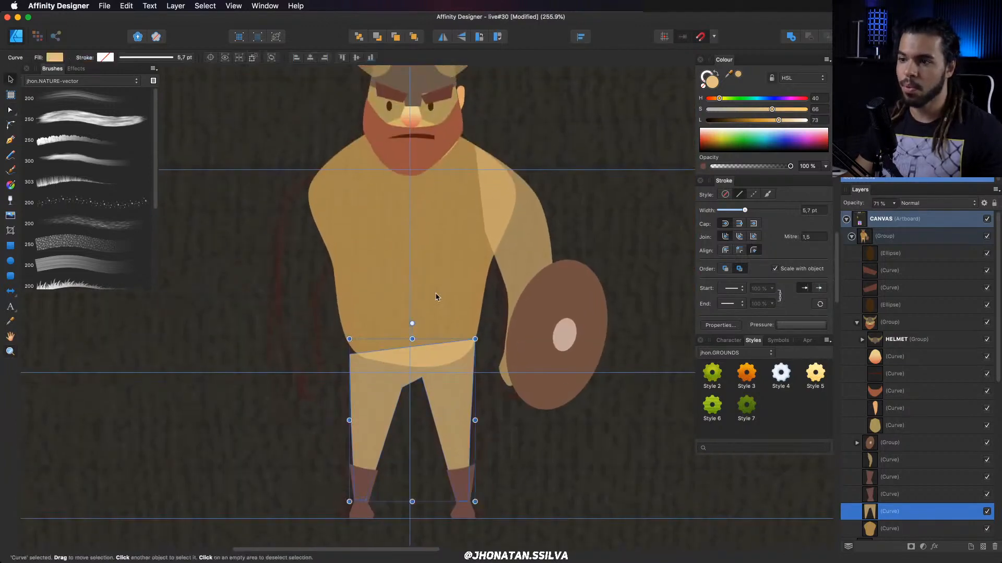
left_click(417, 308)
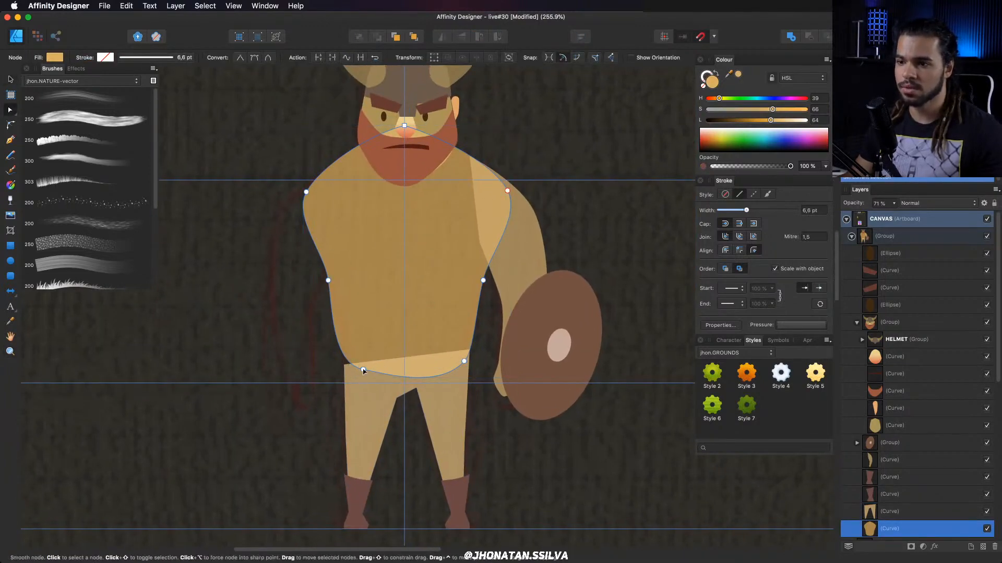
left_click_drag(363, 370, 339, 368)
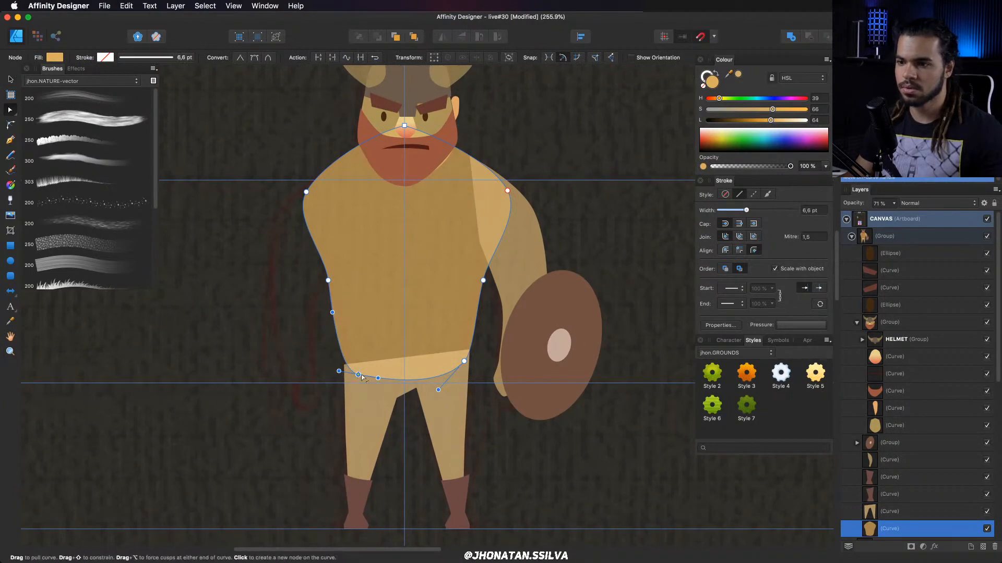
left_click_drag(464, 361, 465, 351)
left_click(469, 350)
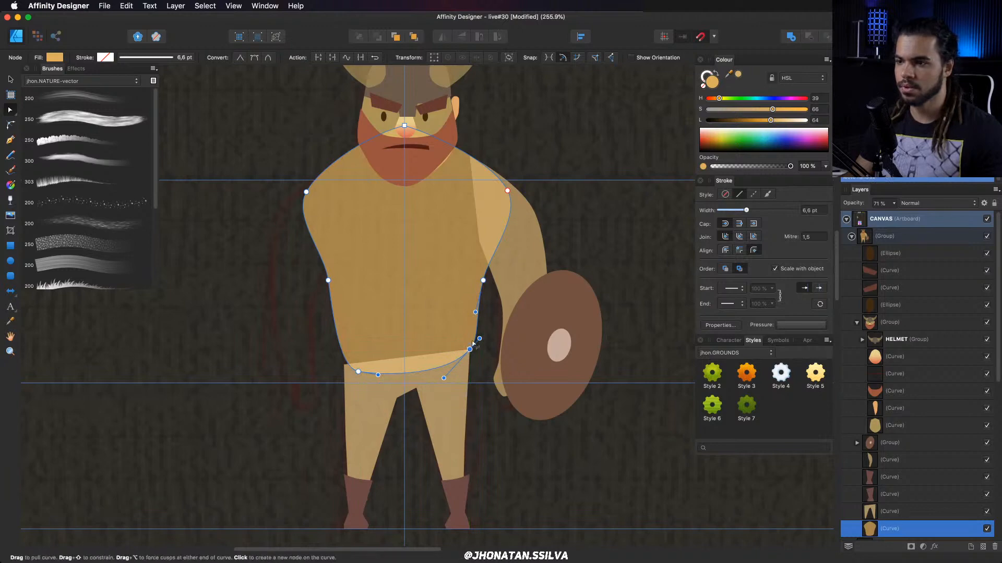
left_click_drag(480, 338, 492, 322)
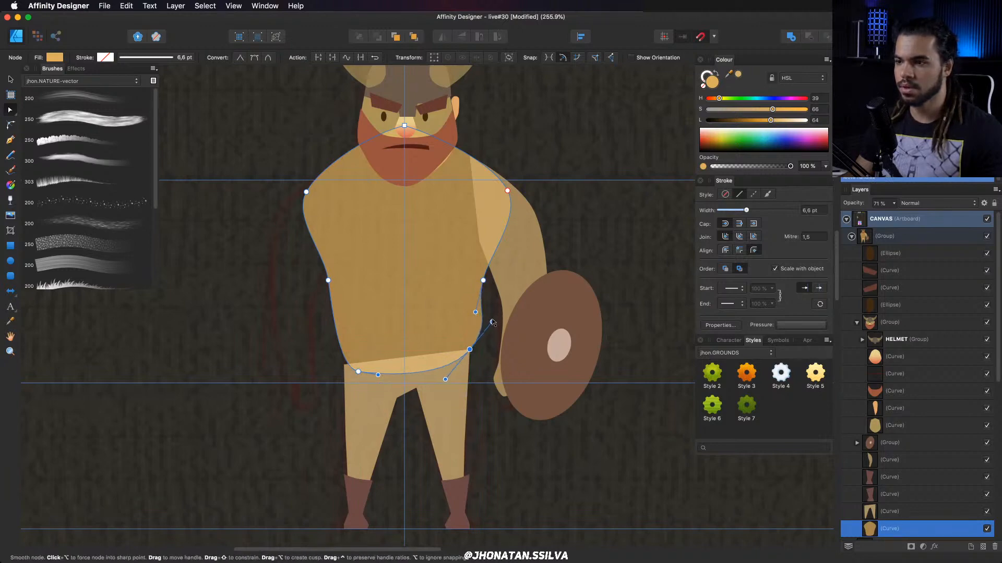
left_click(485, 270)
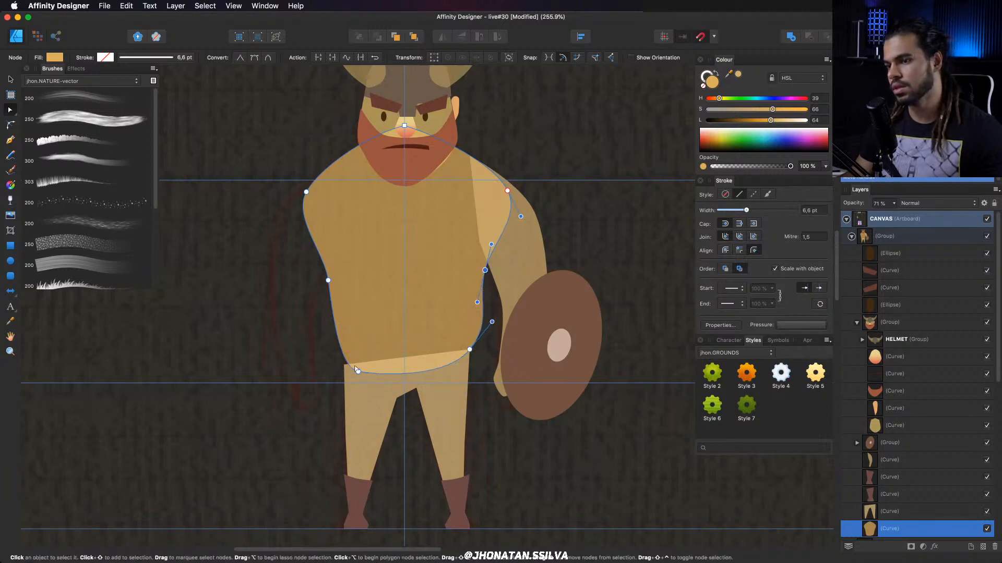
Add a centre node to the torso's hem and round both lower corners to sit over the trousers' waist.
mouse_move(358, 372)
left_mouse_down()
mouse_move(409, 335)
mouse_move(404, 377)
mouse_move(340, 355)
mouse_move(358, 376)
left_mouse_up()
key("super+z")
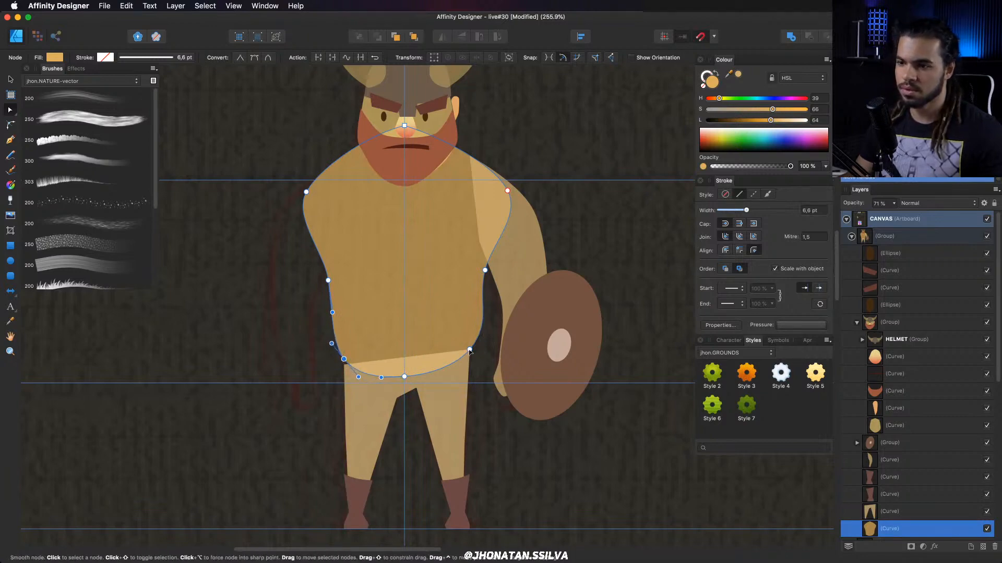
left_click_drag(470, 350, 470, 355)
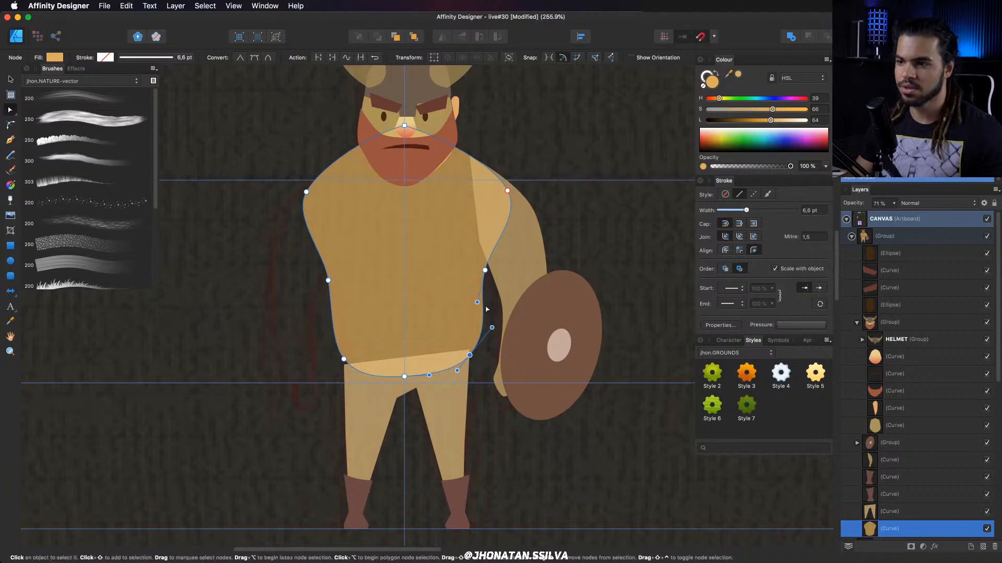
left_click(469, 355)
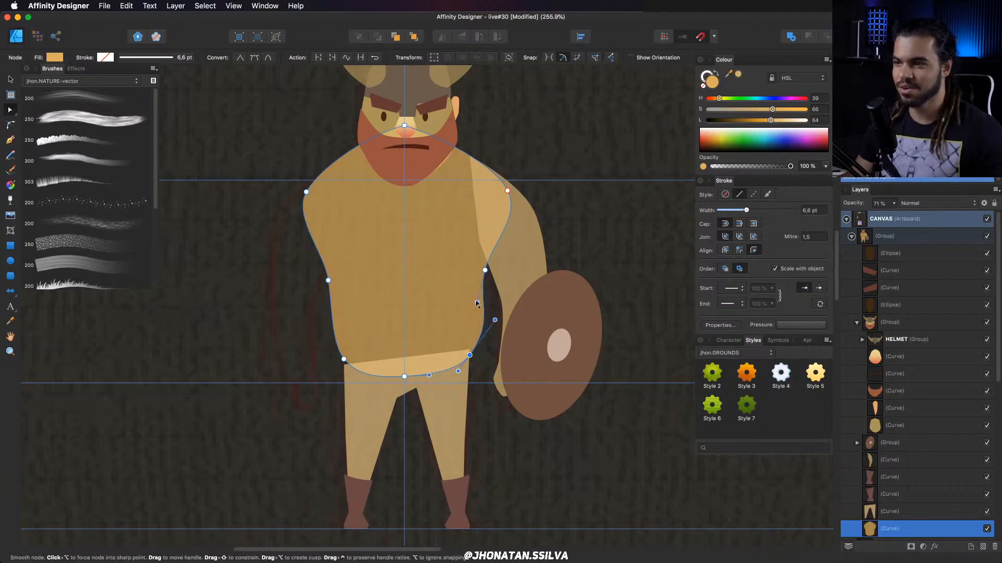
key("z")
left_click_drag(512, 289, 449, 289)
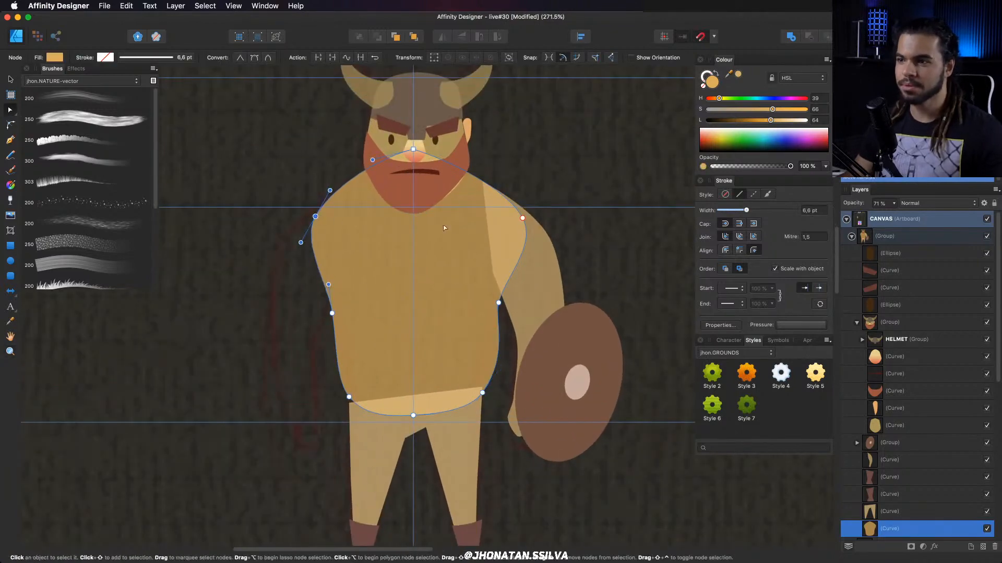
Duplicate the shield-side arm, flip the copy horizontally, and place it at the opposite shoulder.
key("space")
key("z")
mouse_move(544, 274)
left_mouse_down()
mouse_move(498, 251)
mouse_move(364, 262)
mouse_move(328, 253)
mouse_move(331, 264)
left_mouse_up()
key("v")
left_click(496, 247)
key("shift+h")
scroll(346, 261, "up", 2)
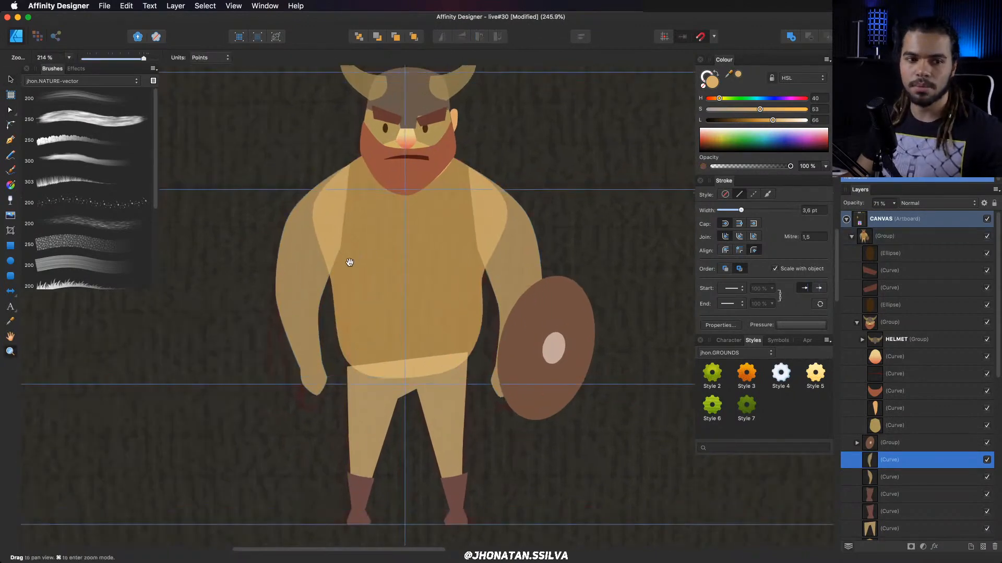
Bend the copied arm outward at the elbow by rotating and repositioning its forearm and hand nodes in Transform Mode.
key("a")
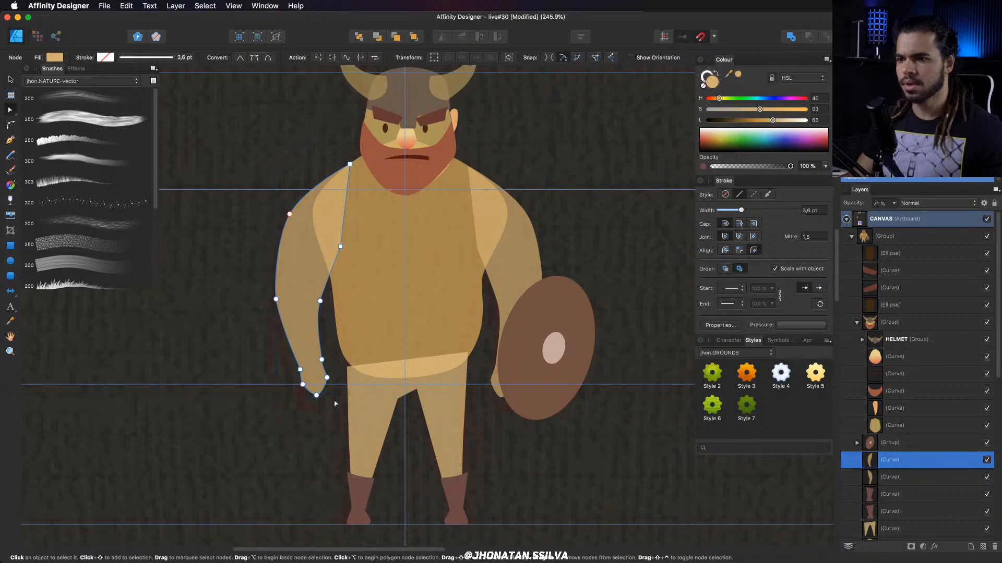
left_click_drag(334, 403, 278, 306)
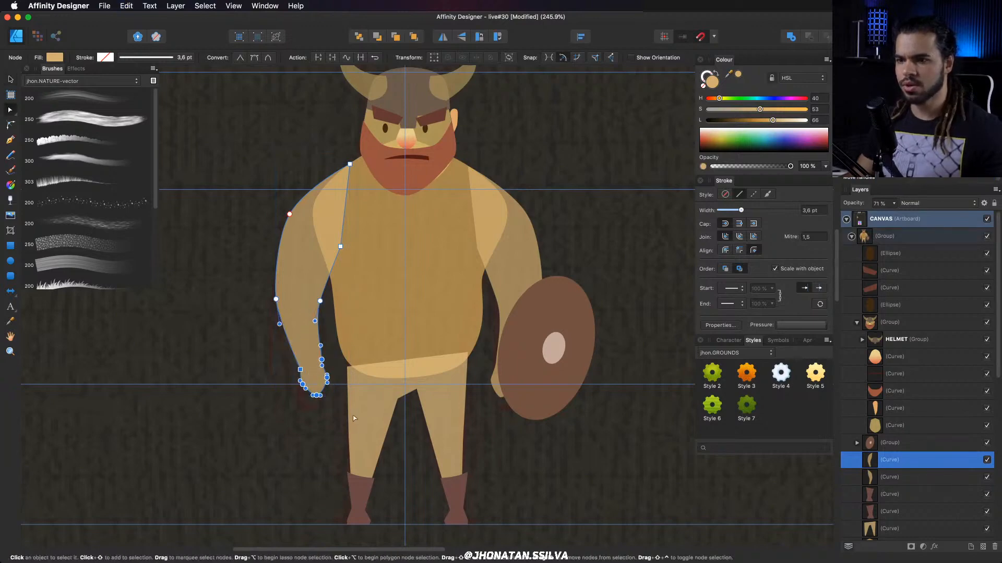
left_click_drag(353, 419, 261, 288)
scroll(285, 325, "up", 2)
left_click_drag(358, 426, 261, 304)
key("z")
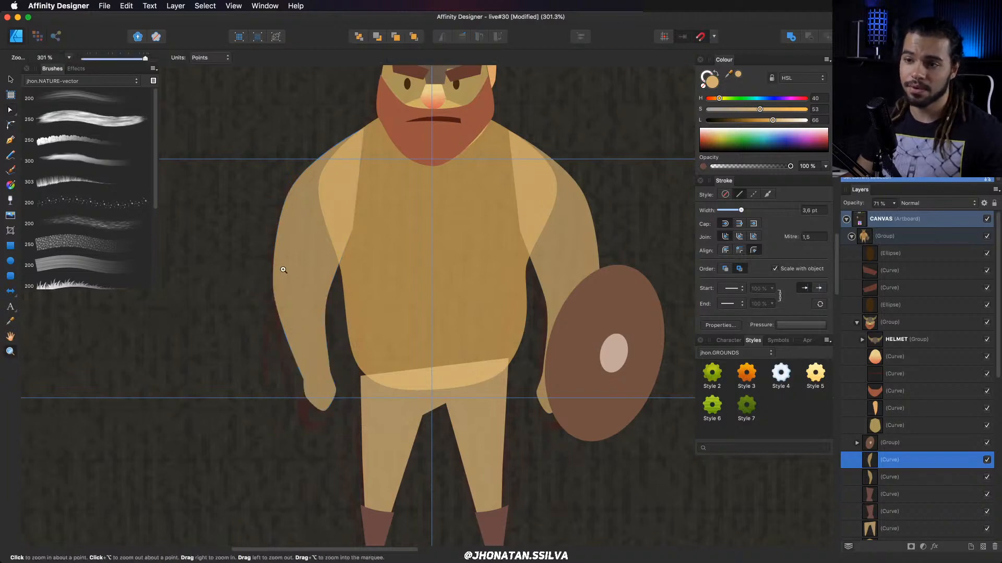
key("a")
left_click_drag(356, 417, 267, 273)
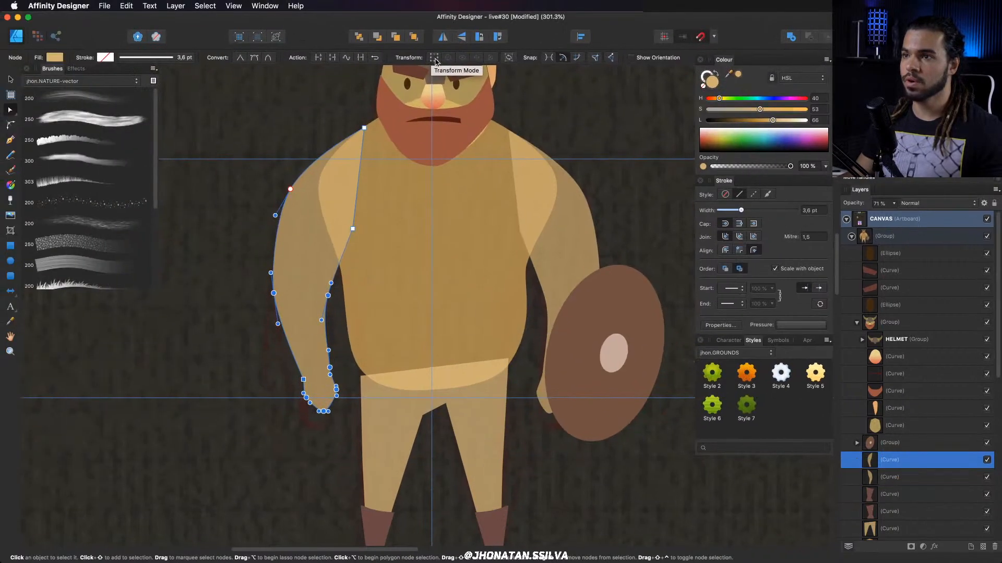
left_click(219, 30)
left_click_drag(305, 279, 258, 237)
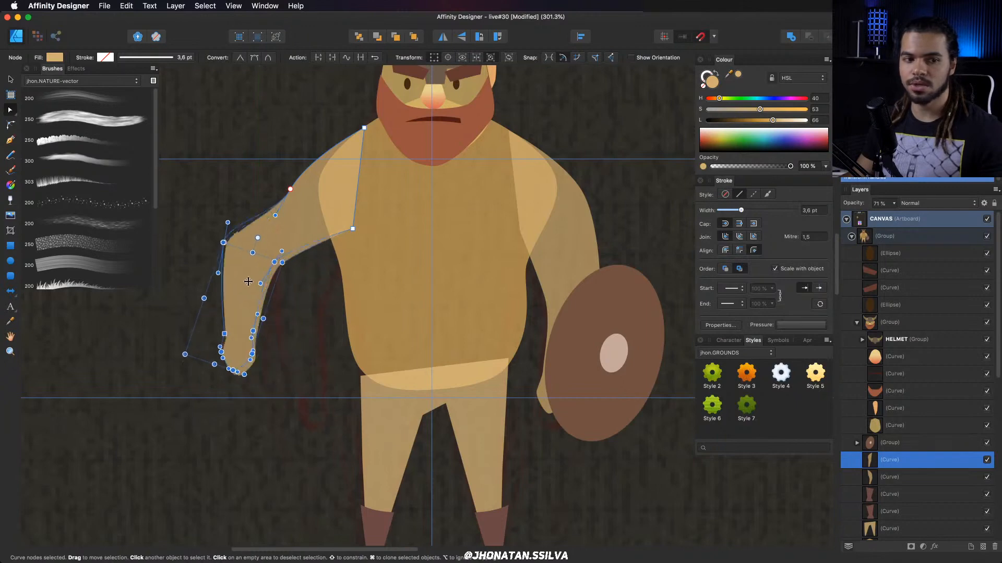
left_click_drag(248, 281, 277, 238)
mouse_move(269, 286)
left_mouse_down()
mouse_move(273, 264)
mouse_move(274, 276)
left_mouse_up()
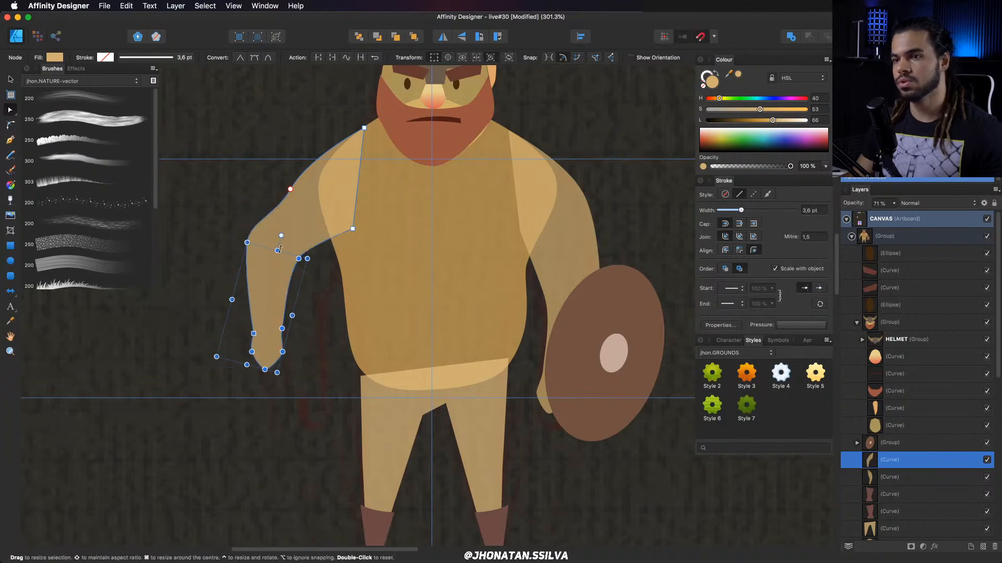
Smooth the outer curve of the free upper arm by moving its shoulder node outward.
left_click(290, 189)
left_click_drag(290, 191, 221, 235)
key("z")
mouse_move(358, 196)
left_mouse_down()
mouse_move(384, 201)
mouse_move(363, 212)
left_mouse_up()
left_click_drag(378, 264, 333, 265)
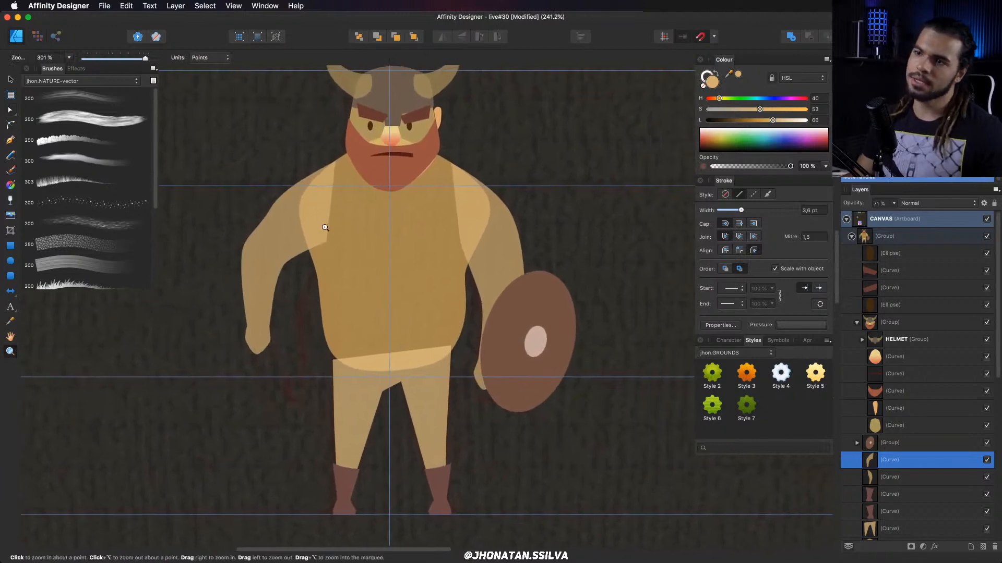
key("a")
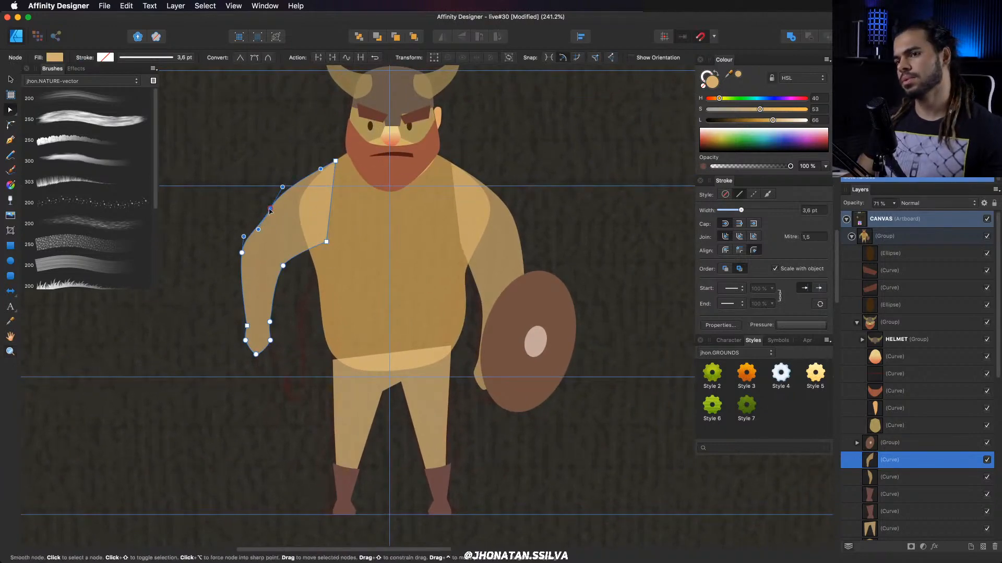
left_click_drag(275, 213, 275, 201)
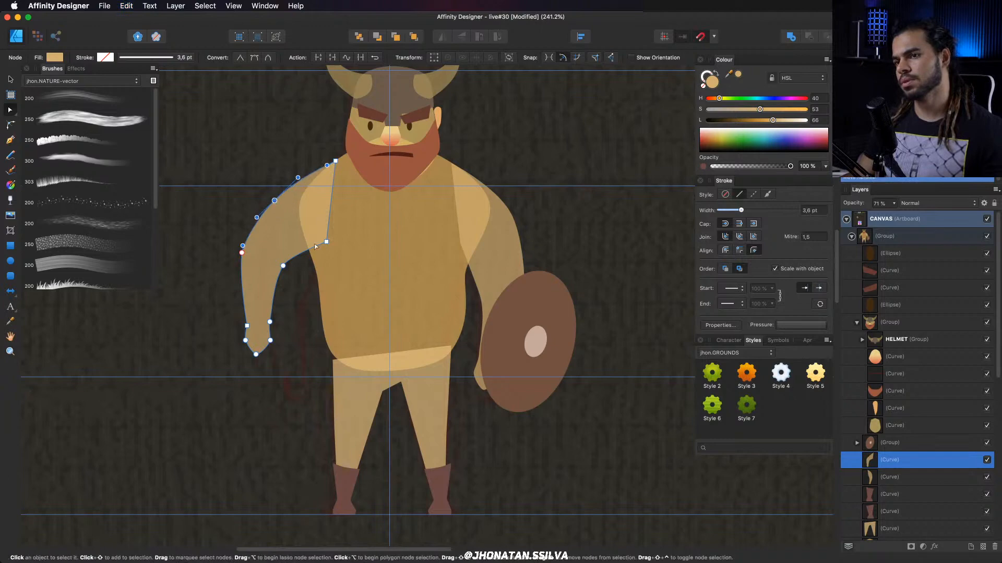
Reduce the free arm's bend by pulling its elbow nodes toward the torso and moving the outer shoulder node inward.
left_click_drag(285, 357, 227, 321)
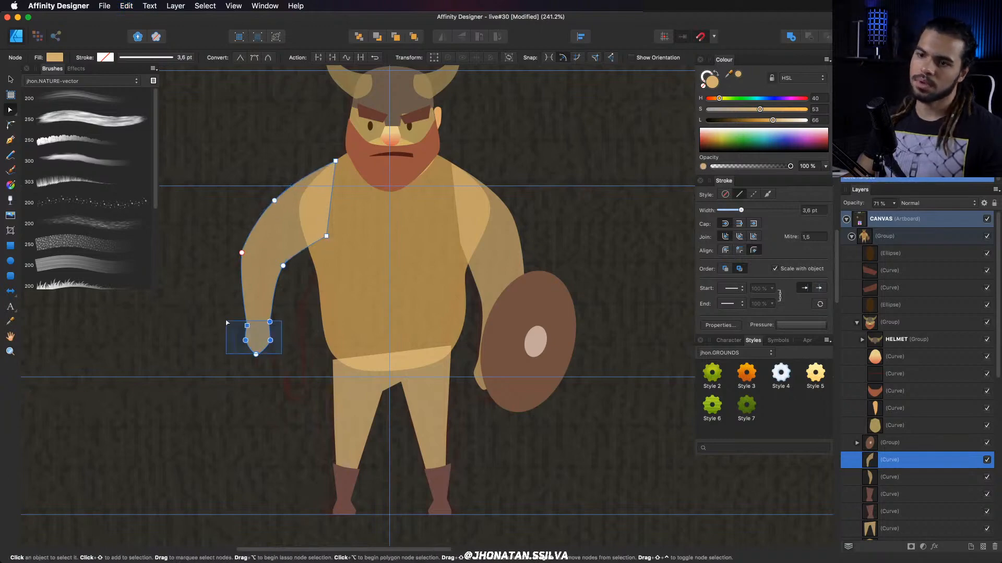
left_click_drag(298, 283, 264, 270)
left_click_drag(275, 202, 307, 174)
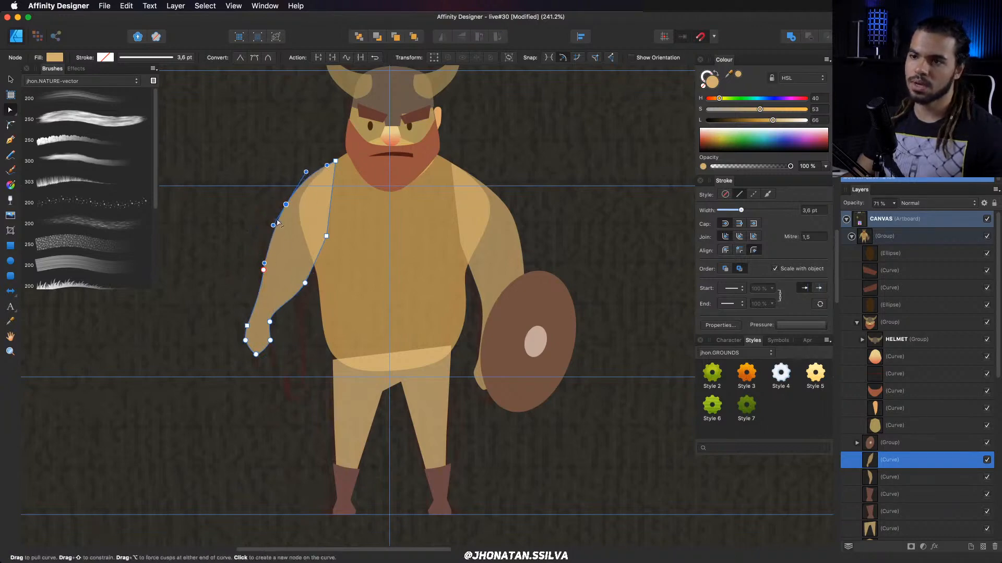
mouse_move(264, 270)
left_mouse_down()
mouse_move(272, 252)
mouse_move(254, 286)
left_mouse_up()
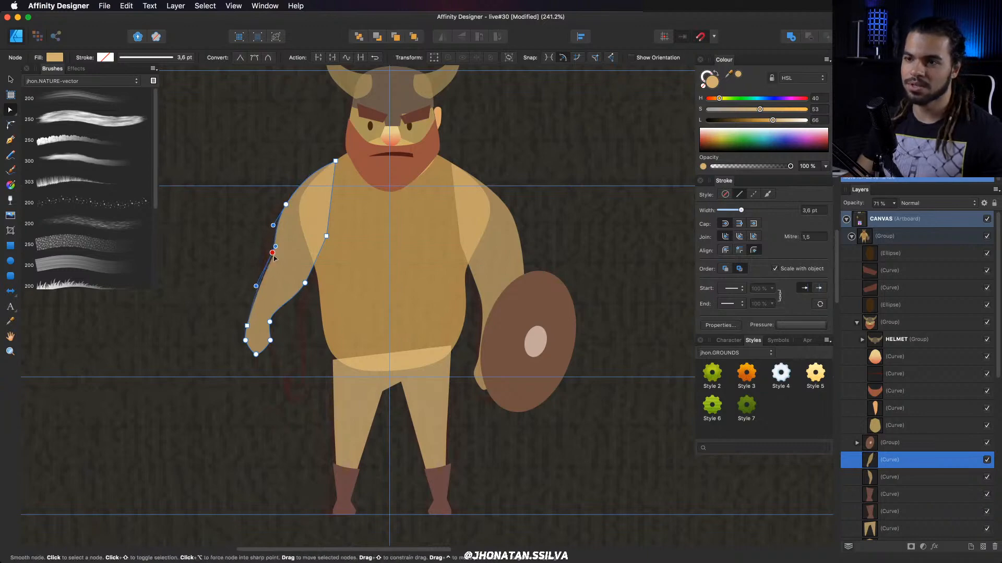
left_click_drag(285, 204, 293, 205)
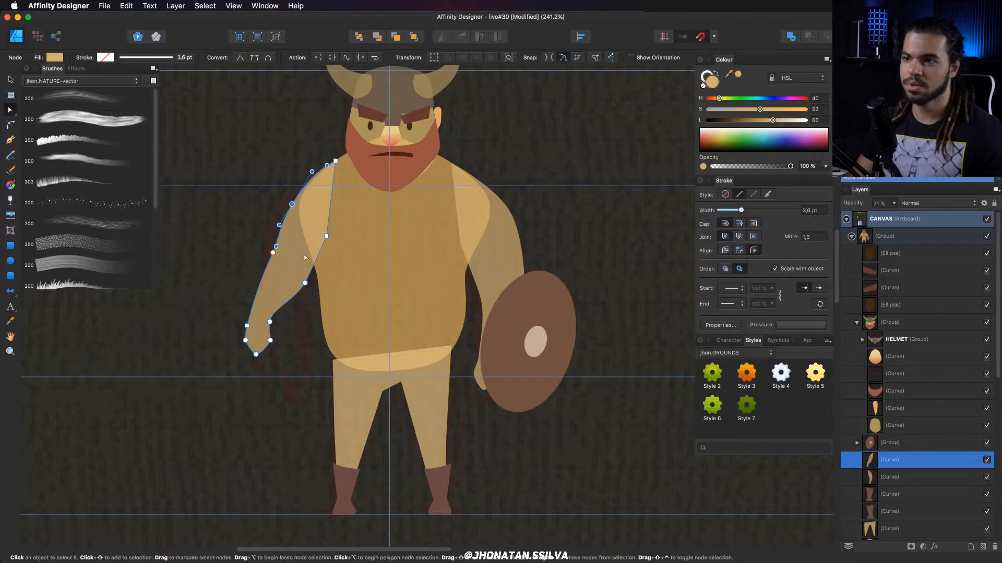
left_click(274, 253)
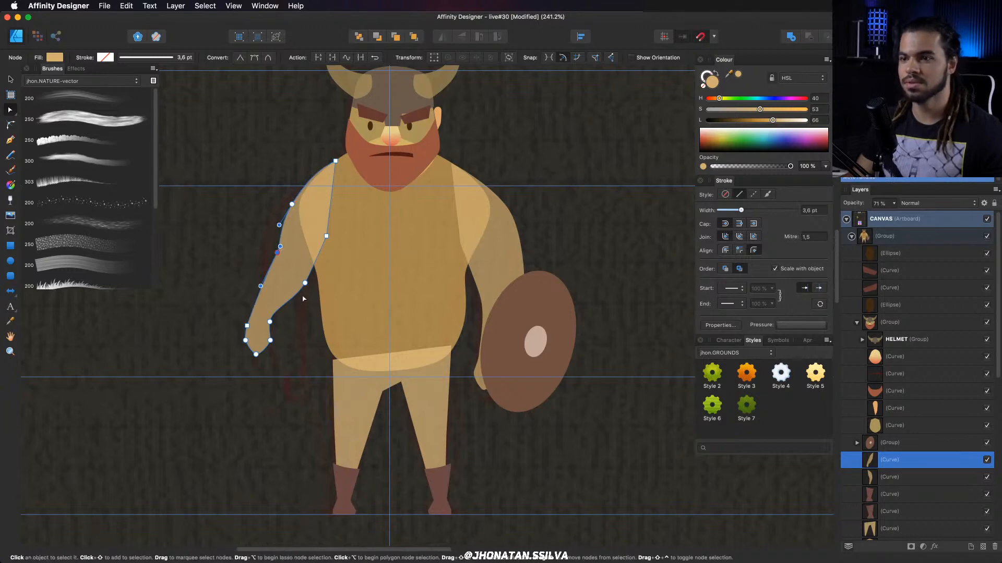
Enlarge the free arm downward and slightly outward to lengthen it.
key("v")
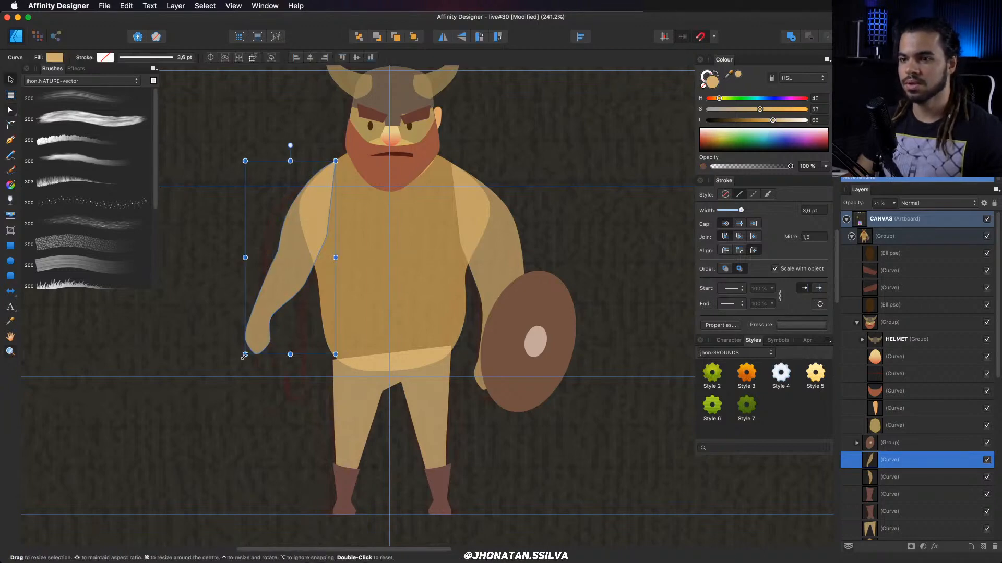
left_click_drag(244, 354, 240, 370)
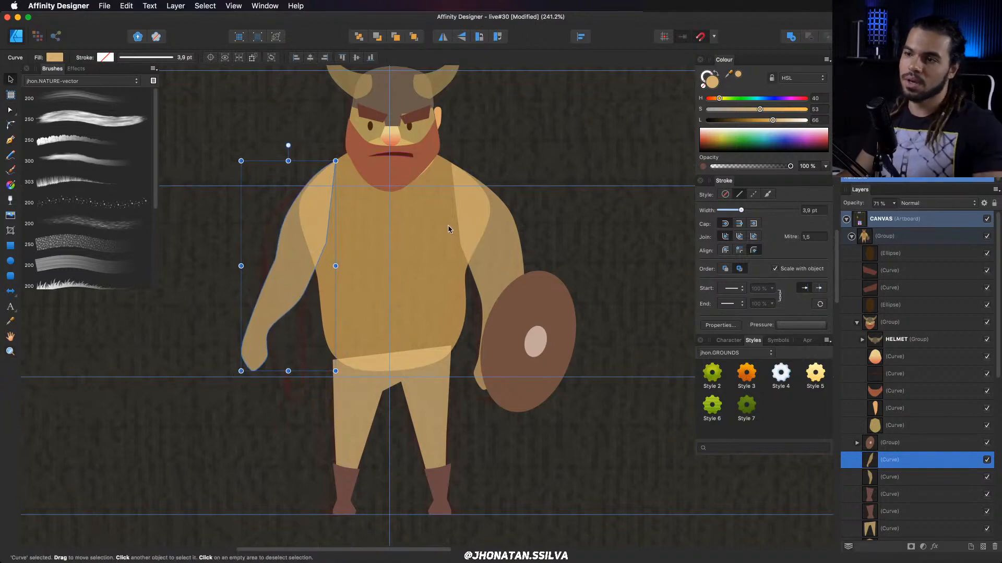
scroll(453, 239, "up", 3)
key("z")
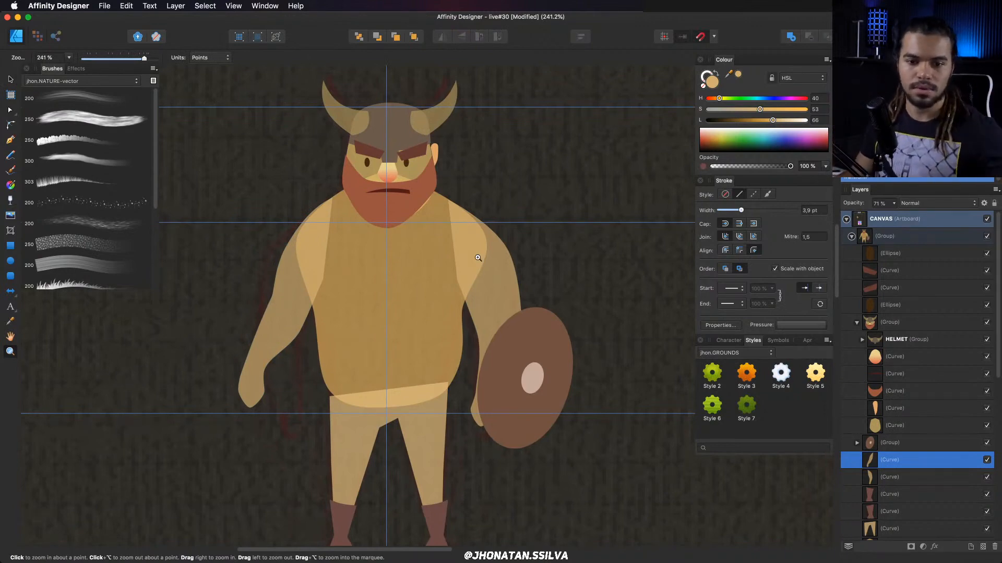
scroll(478, 257, "down", 1)
Move the free arm's top node closer to the neck and pull its outer shoulder node inward.
key("a")
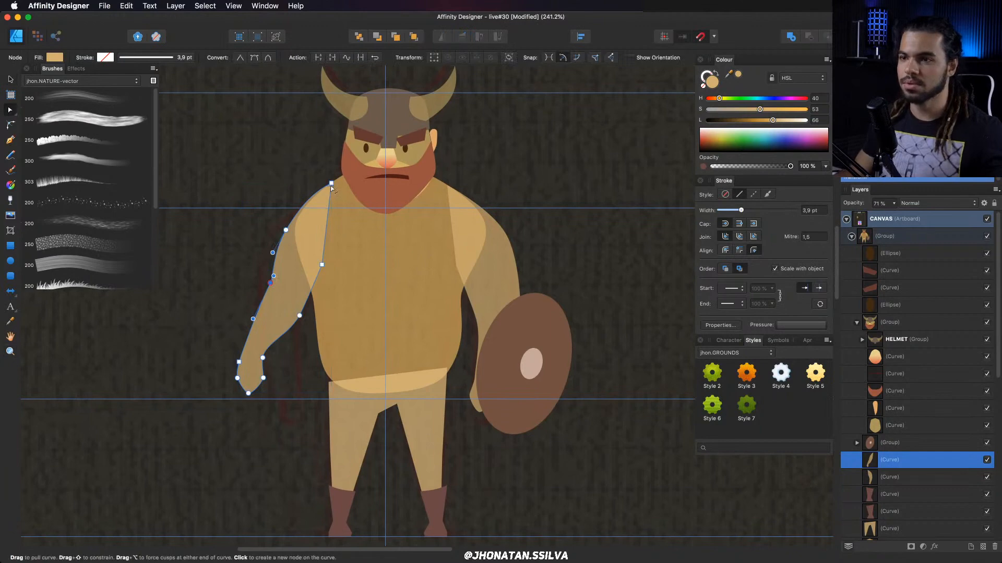
left_click_drag(332, 185, 337, 181)
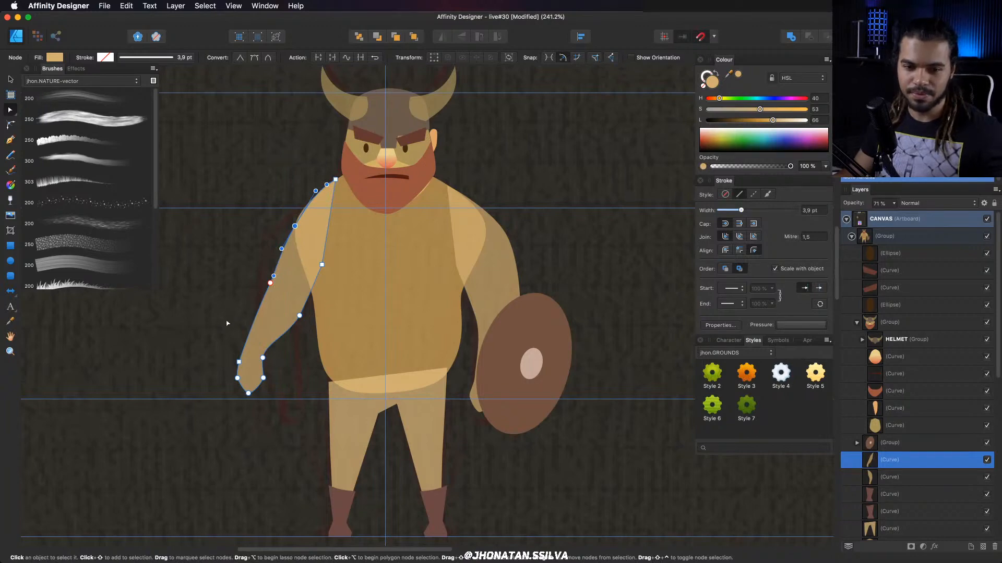
scroll(241, 323, "up", 3)
scroll(241, 323, "right", 3)
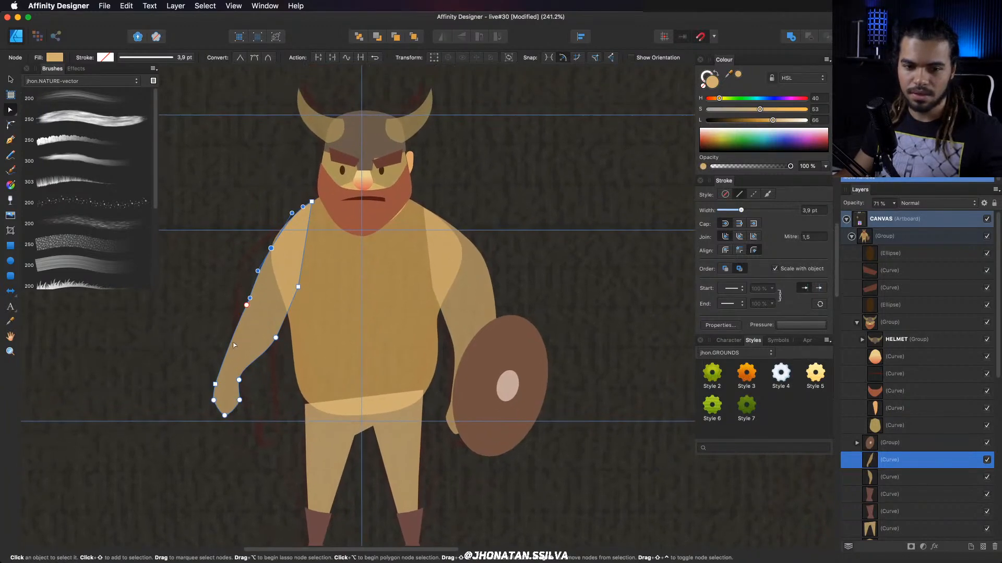
Delete the outer wrist node of the free arm and shift the hand's outer node slightly outward and up.
key("z")
left_click_drag(214, 350, 225, 350)
key("a")
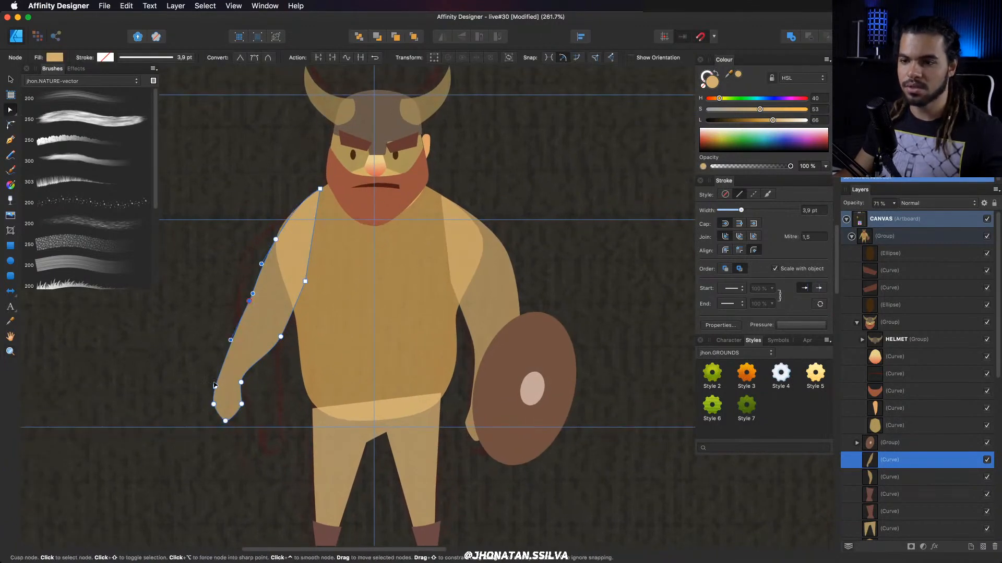
left_click(215, 386)
key("BackSpace")
left_click(209, 393)
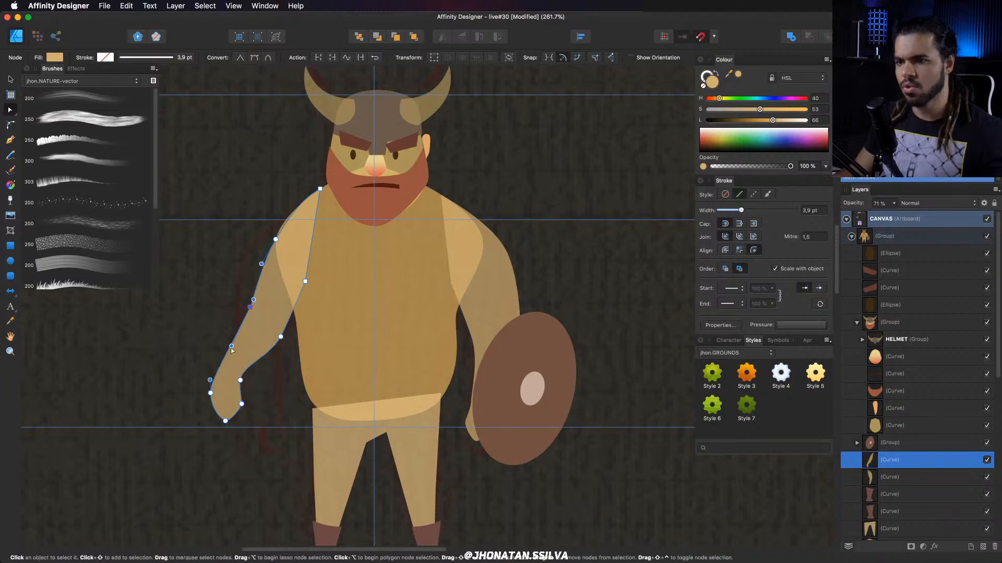
Refine the free arm's outer contour by adjusting the elbow node, its lower handle, and the shoulder curve.
left_click_drag(231, 346, 224, 352)
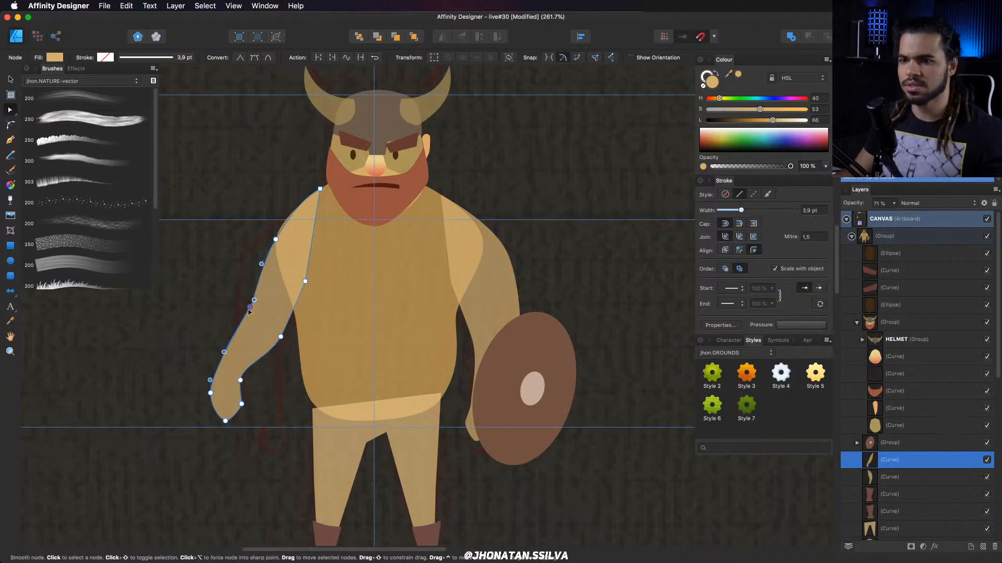
left_click_drag(250, 308, 249, 313)
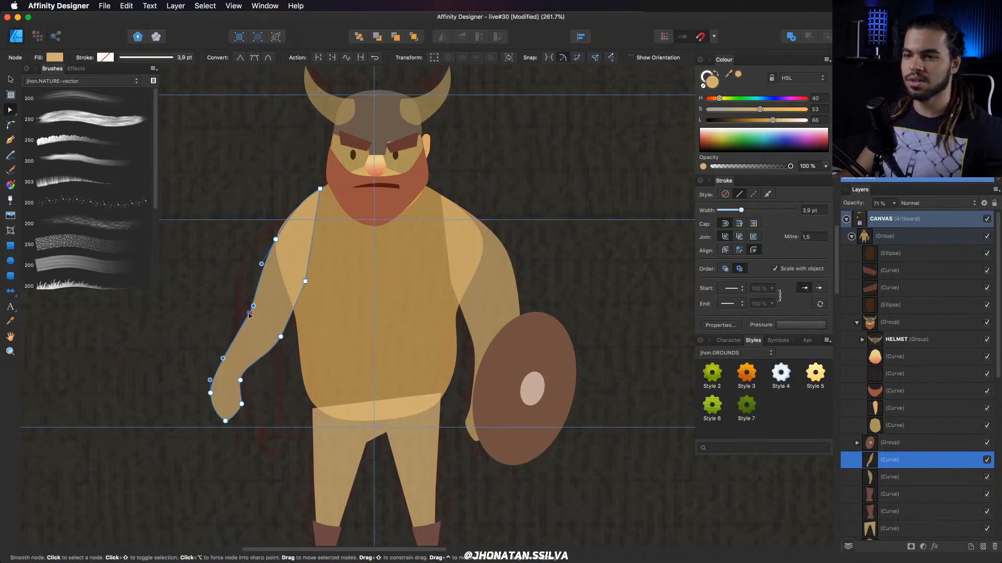
left_click_drag(249, 313, 249, 309)
left_click_drag(275, 239, 291, 211)
Shorten the whole free arm slightly from its upper edge.
key("z")
left_click_drag(383, 236, 306, 249)
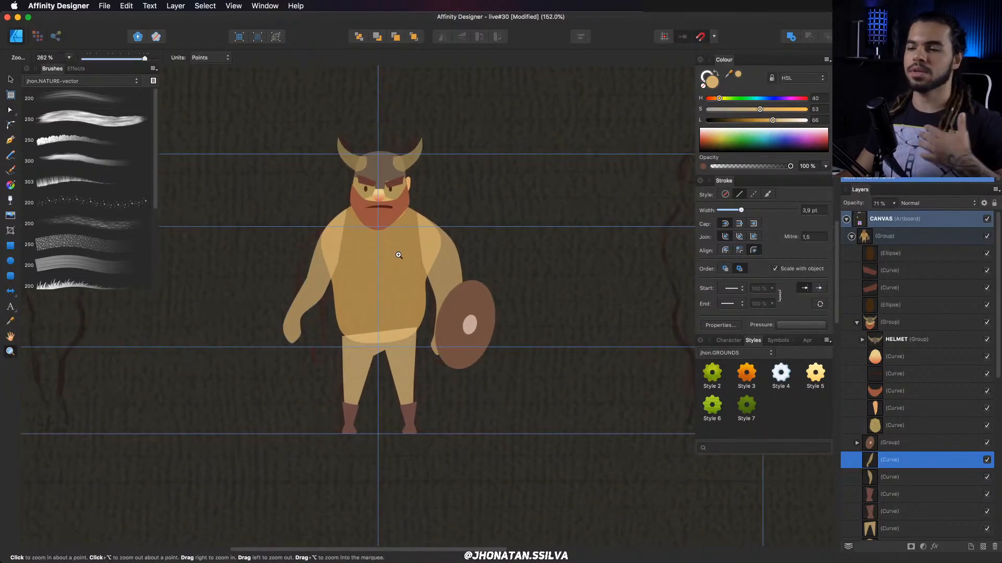
left_click_drag(360, 237, 383, 233)
scroll(376, 223, "up", 1)
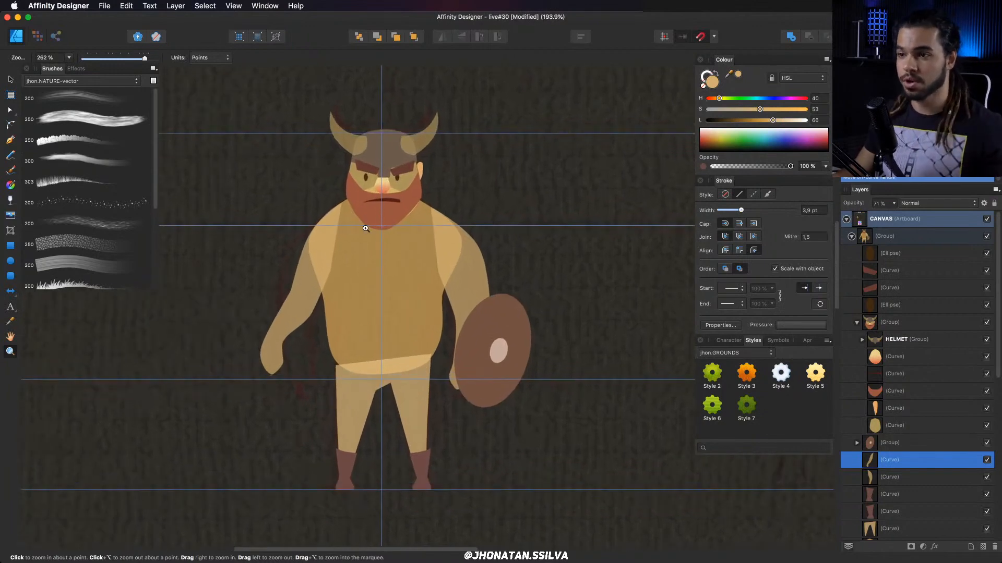
key("v")
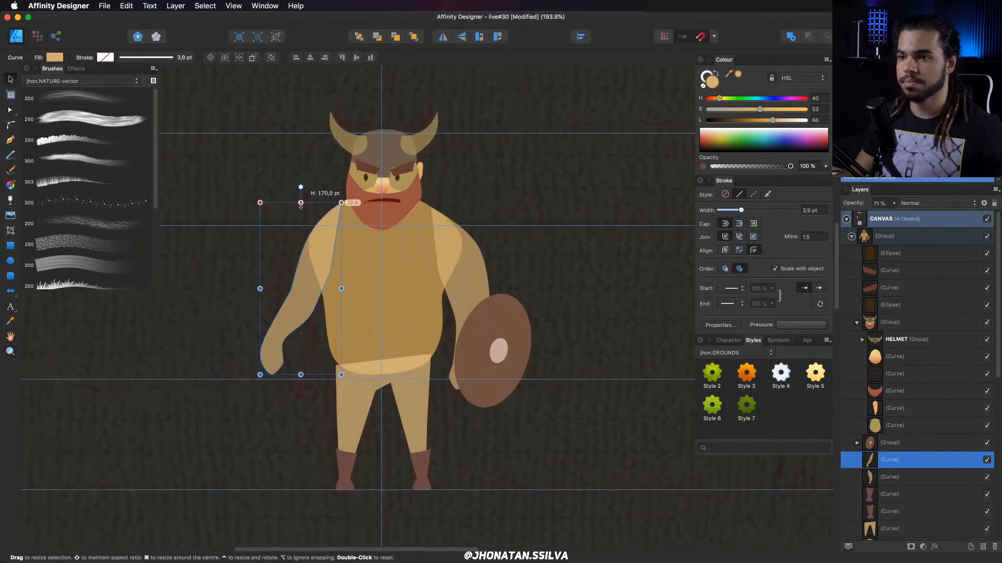
left_click_drag(301, 205, 300, 207)
Raise the trousers' waist corner on the side away from the shield to lessen the waistline's slant.
key("z")
left_click_drag(443, 235, 358, 245)
left_click_drag(357, 290, 411, 351)
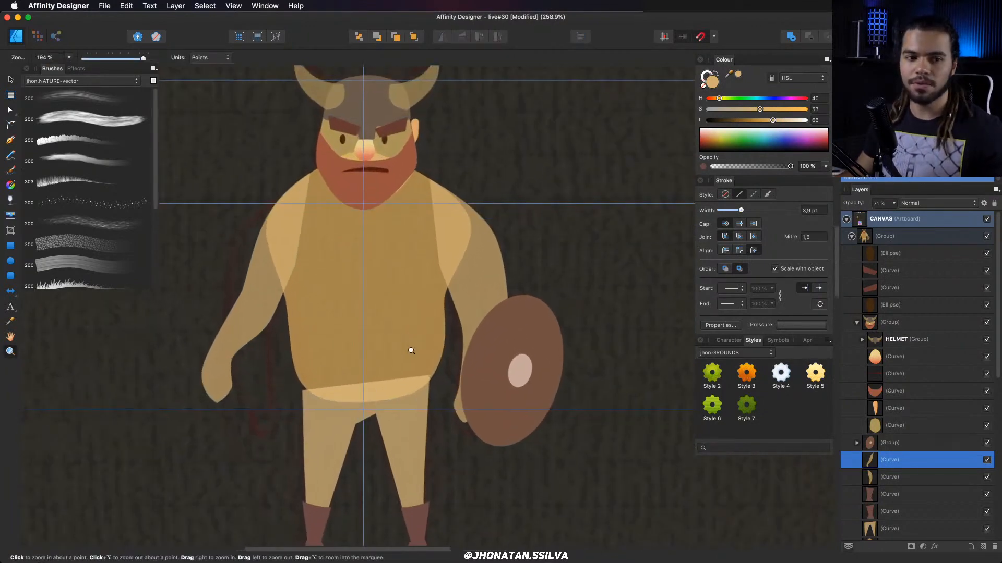
key("a")
left_click(302, 383)
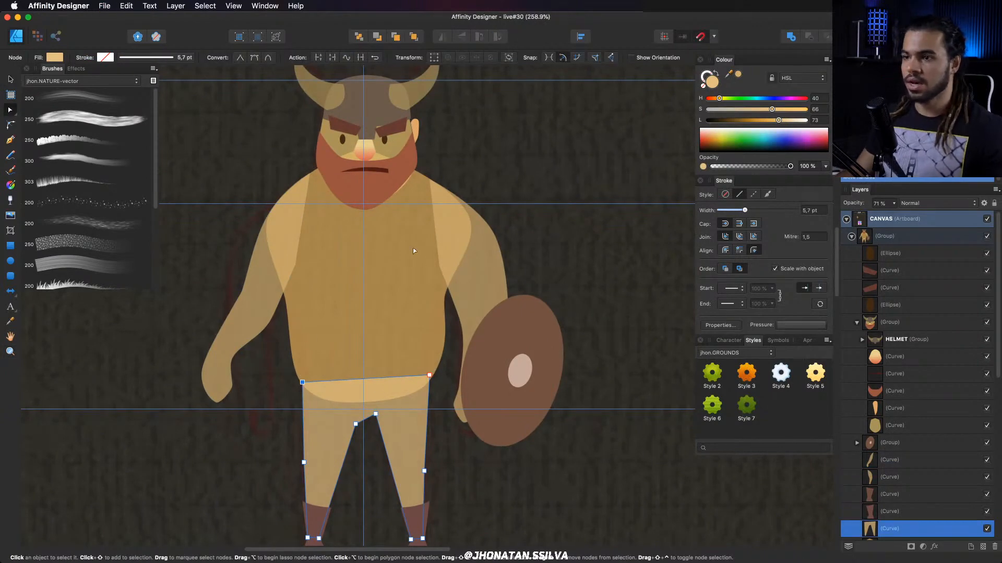
key("z")
left_click_drag(414, 252, 369, 264)
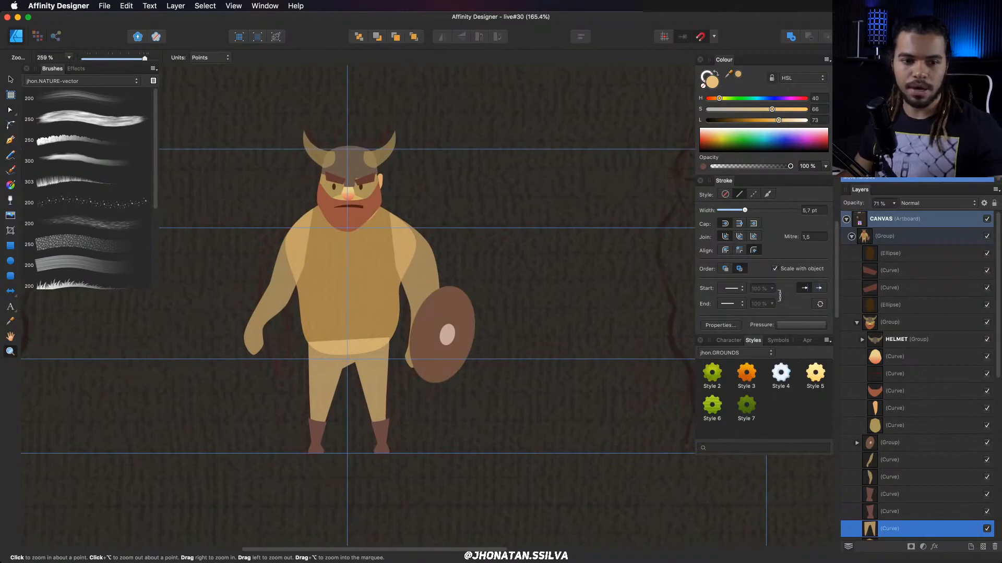
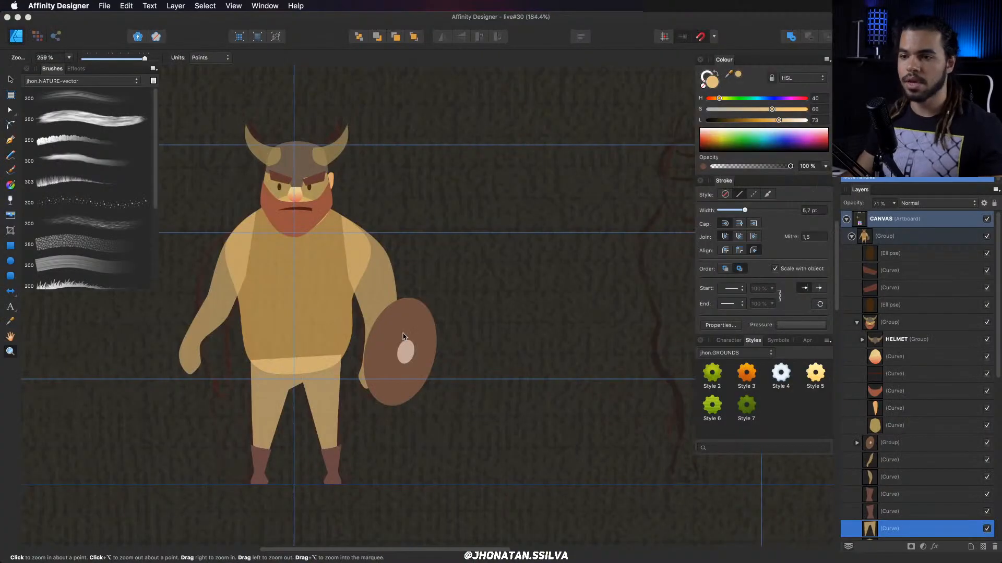
Hide the GRAY rectangle in the BG group so the sketch shows on the light paper background.
left_click_drag(402, 337, 281, 330)
scroll(281, 330, "down", 2)
scroll(281, 330, "right", 2)
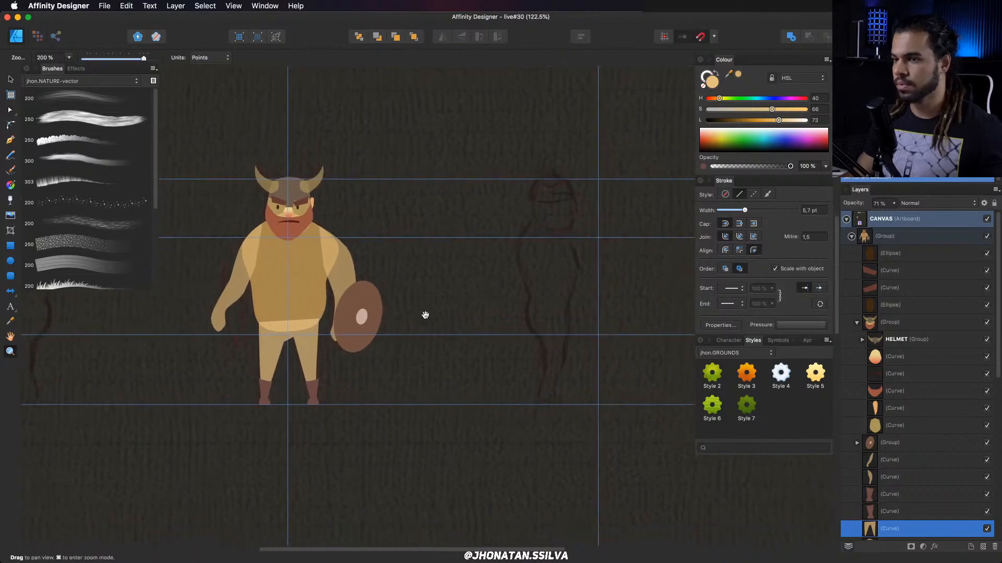
scroll(970, 518, "down", 5)
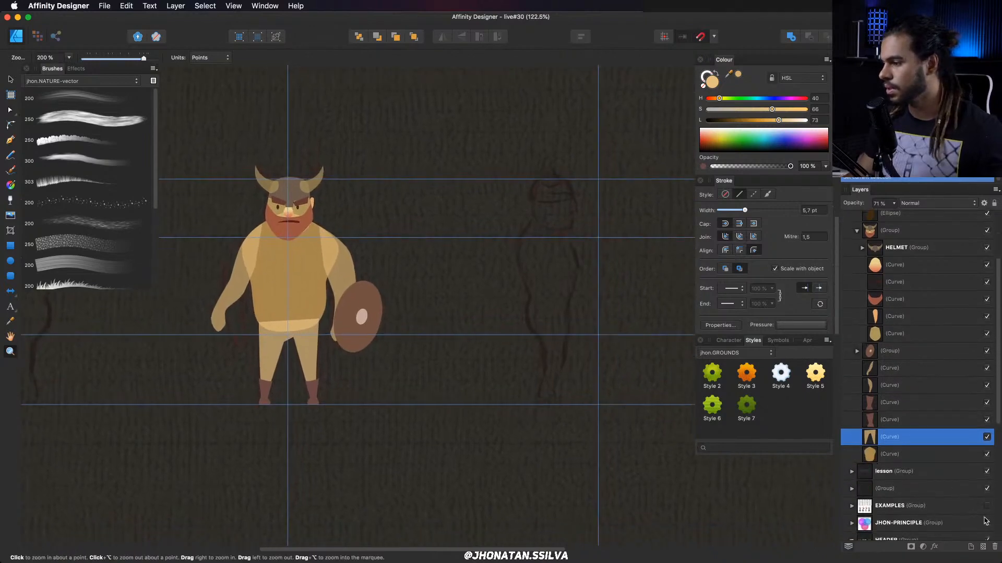
scroll(972, 518, "down", 8)
scroll(980, 518, "down", 1)
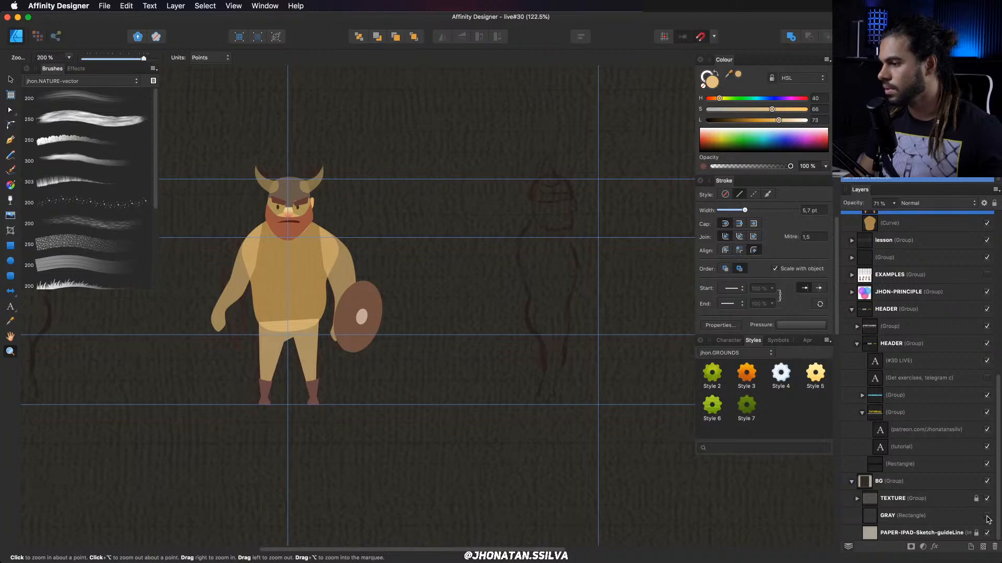
left_click(986, 516)
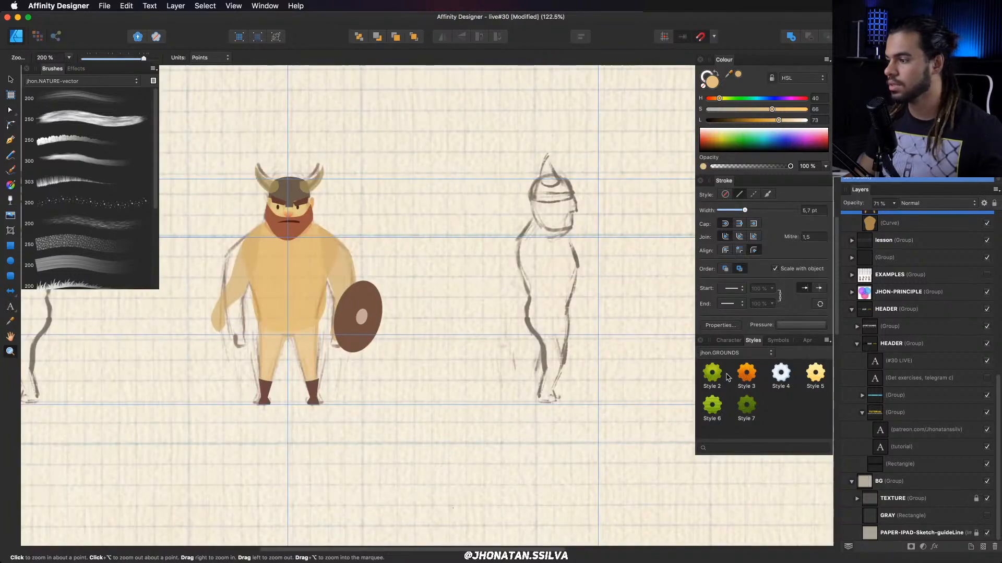
Duplicate the whole front-view Viking group onto the side-view sketch and flip the copy horizontally.
key("v")
scroll(889, 277, "up", 10)
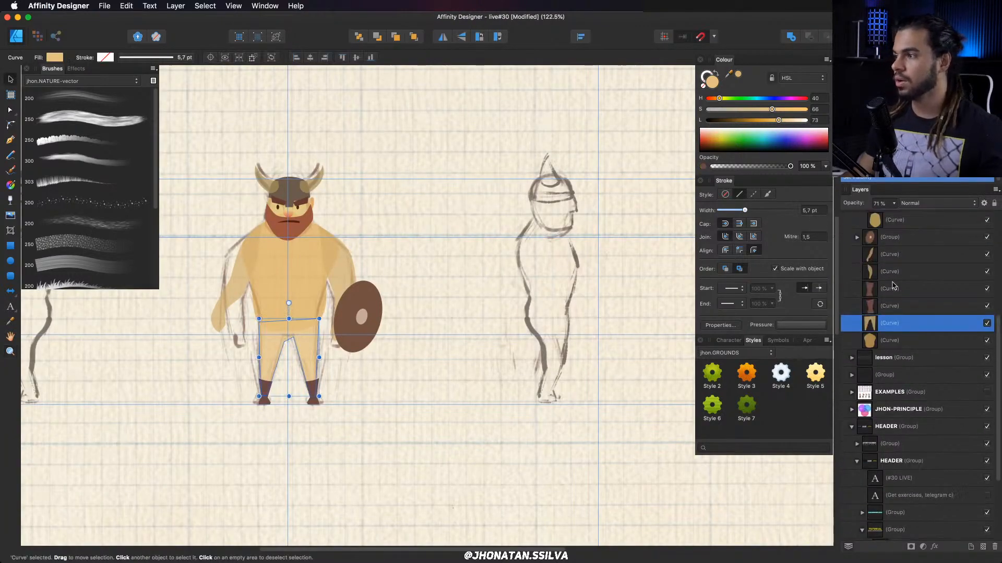
left_click(851, 236)
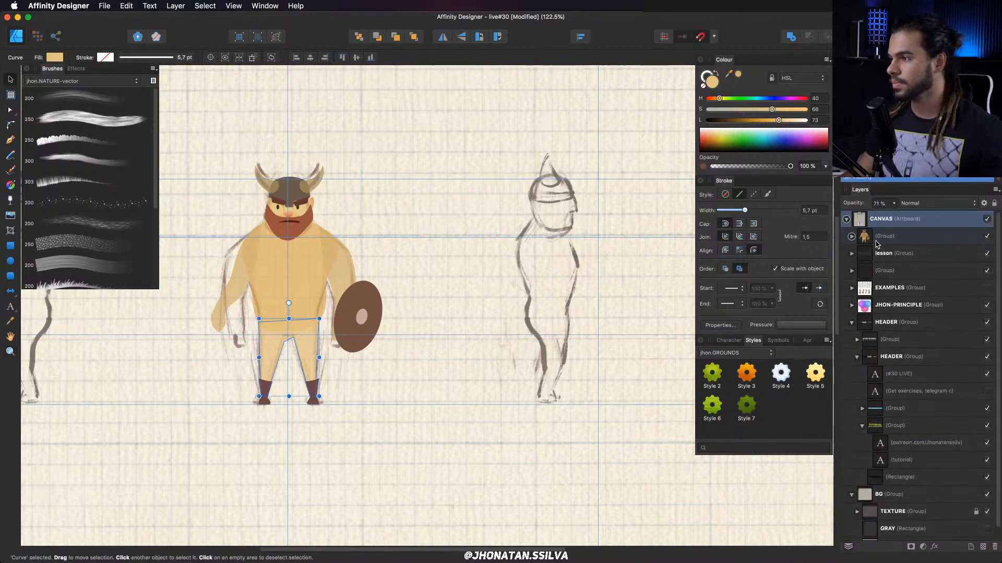
left_click(887, 236)
left_click_drag(309, 269, 555, 273)
key("shift+h")
key("z")
scroll(552, 267, "right", 3)
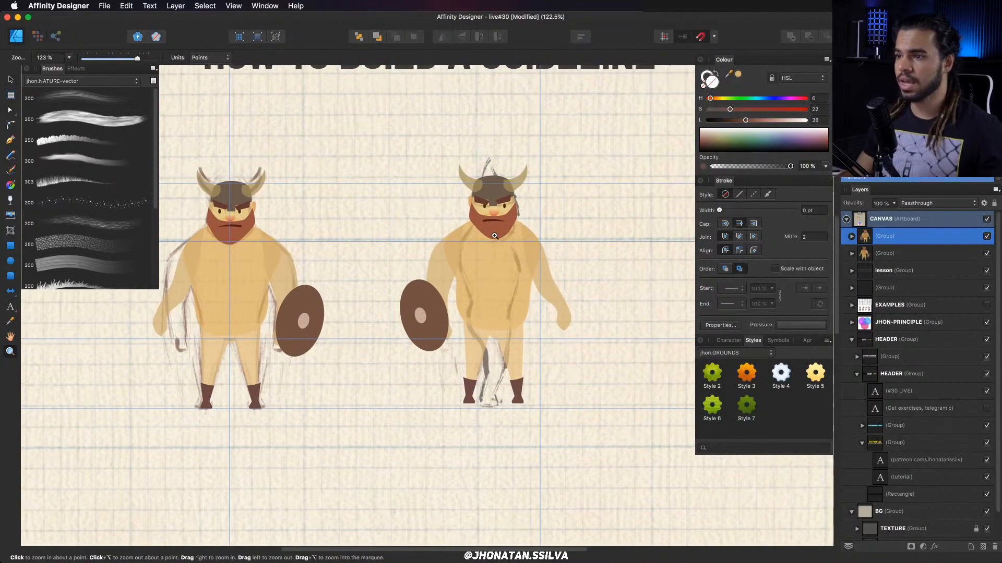
Shift the free arm's inner armpit node on the copied character inward over the torso.
left_click_drag(494, 236, 506, 275)
key("v")
double_click(510, 291)
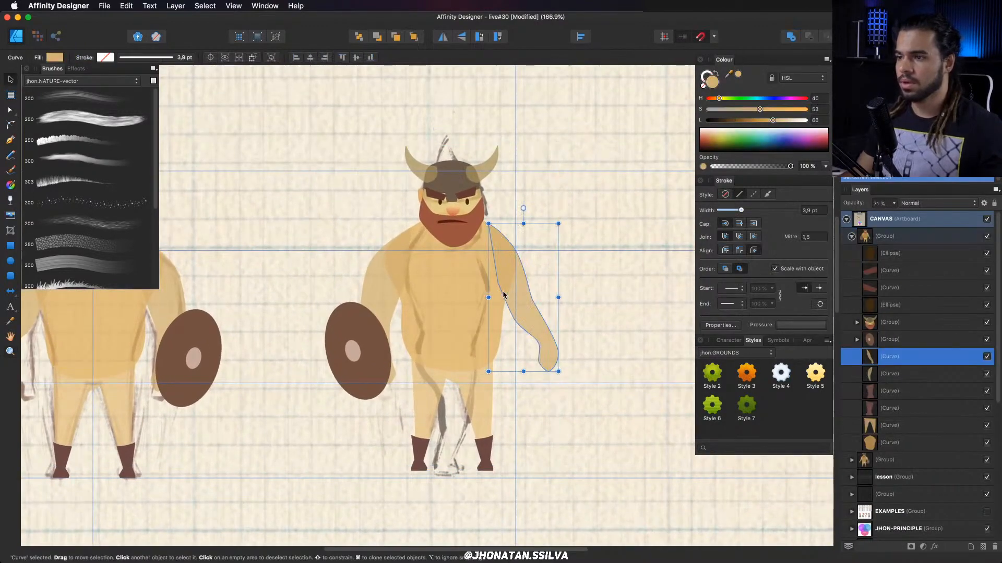
double_click(500, 295)
left_click(492, 288)
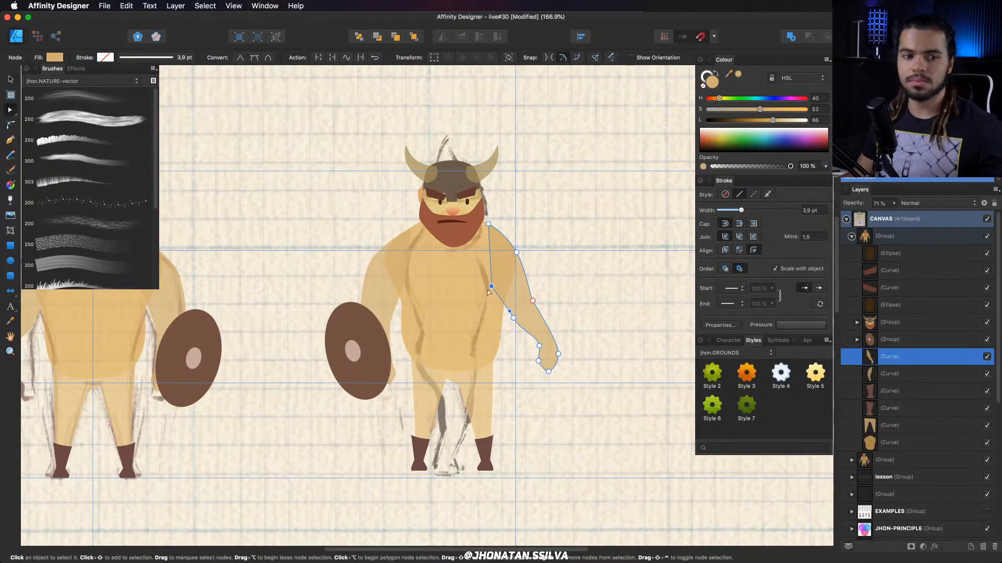
Move the copied character's shield in front of the belly and rotate it upright.
left_click(373, 337)
key("v")
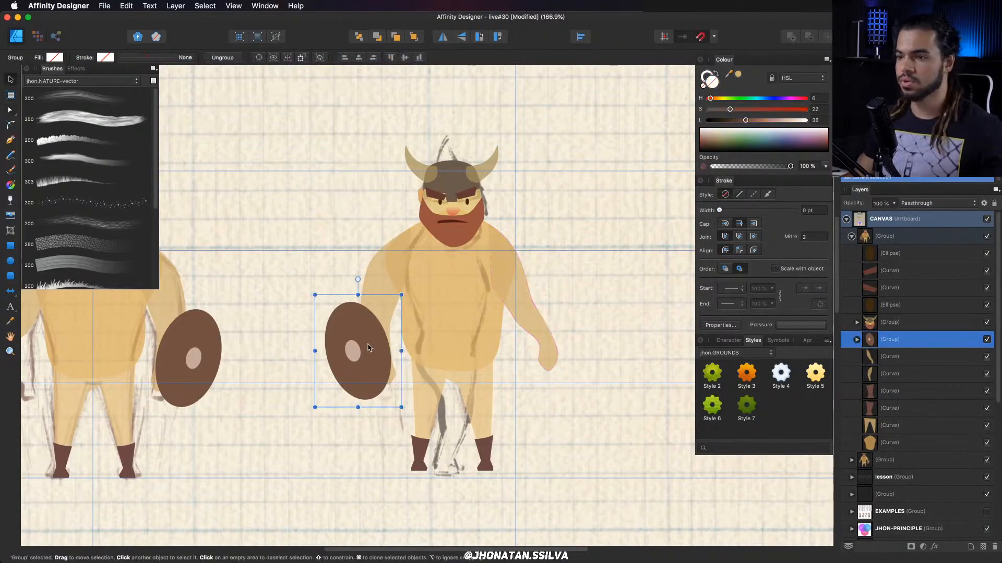
left_click_drag(368, 343, 459, 326)
left_click_drag(448, 263, 469, 265)
Move the copied character's nose to the front edge of the face for the side view.
left_click(453, 214)
key("z")
left_click_drag(428, 219, 446, 220)
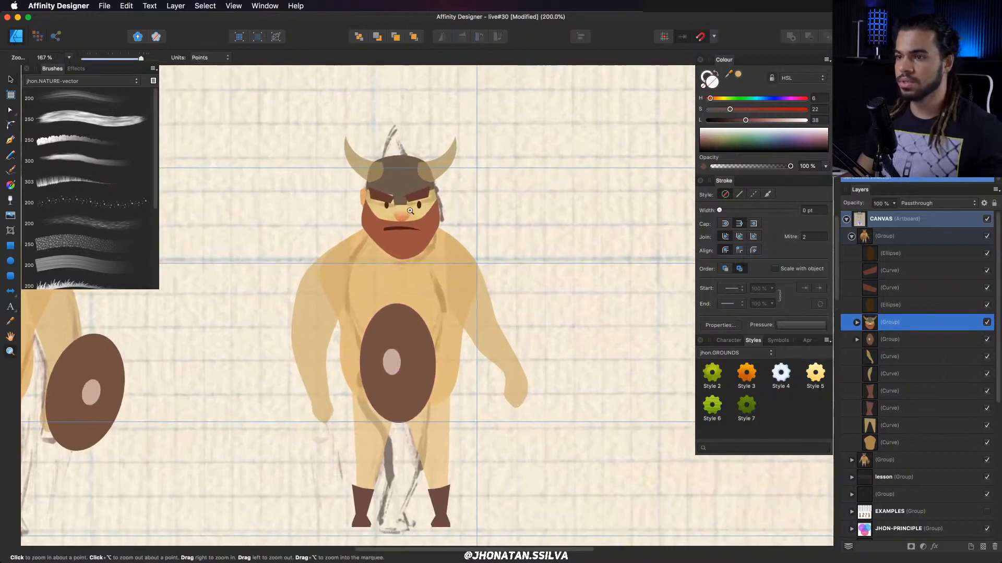
key("v")
double_click(406, 215)
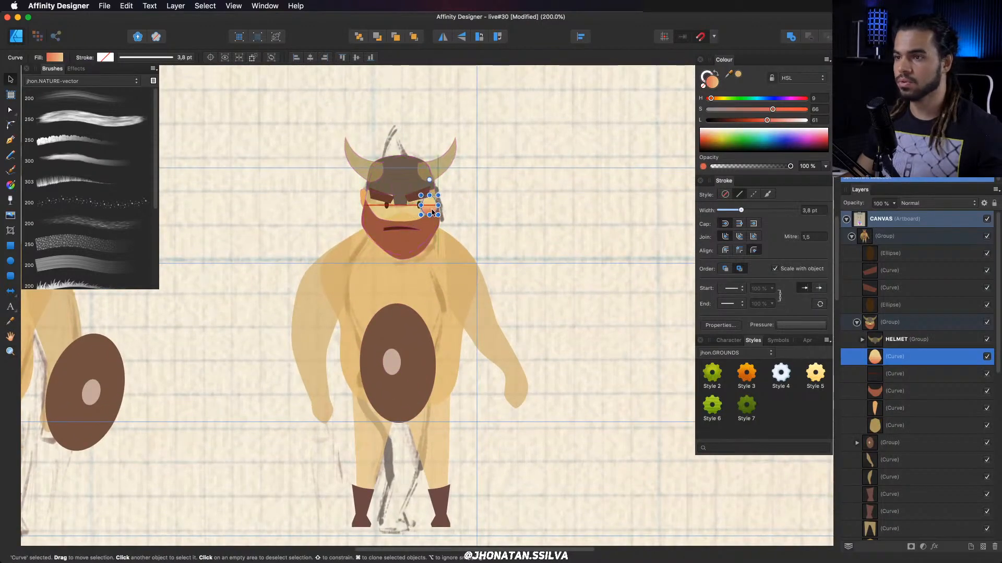
scroll(391, 211, "up", 2)
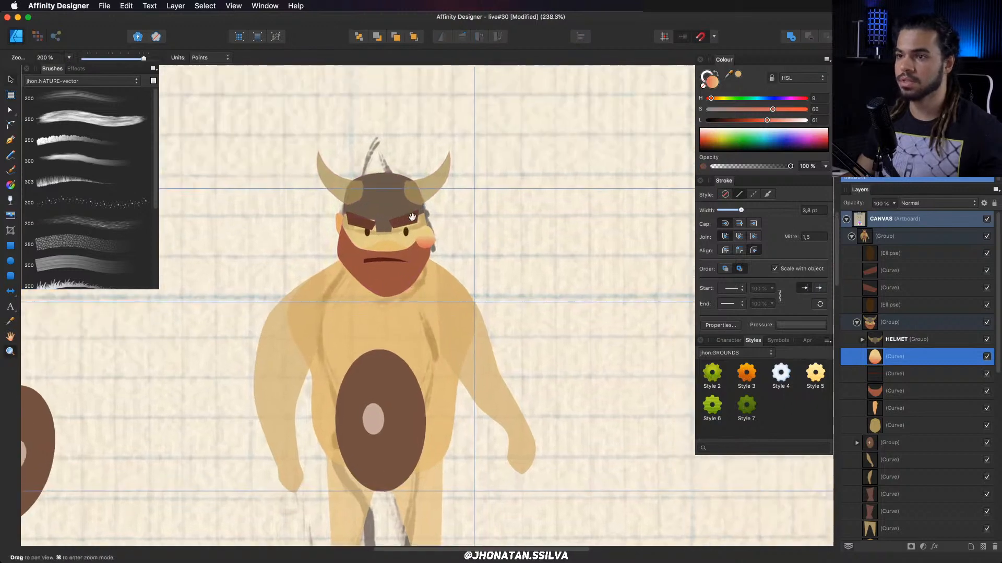
Delete the side-view helmet's nose guard and the eyebrow nearest the nose.
double_click(386, 219)
key("Delete")
left_click(392, 220)
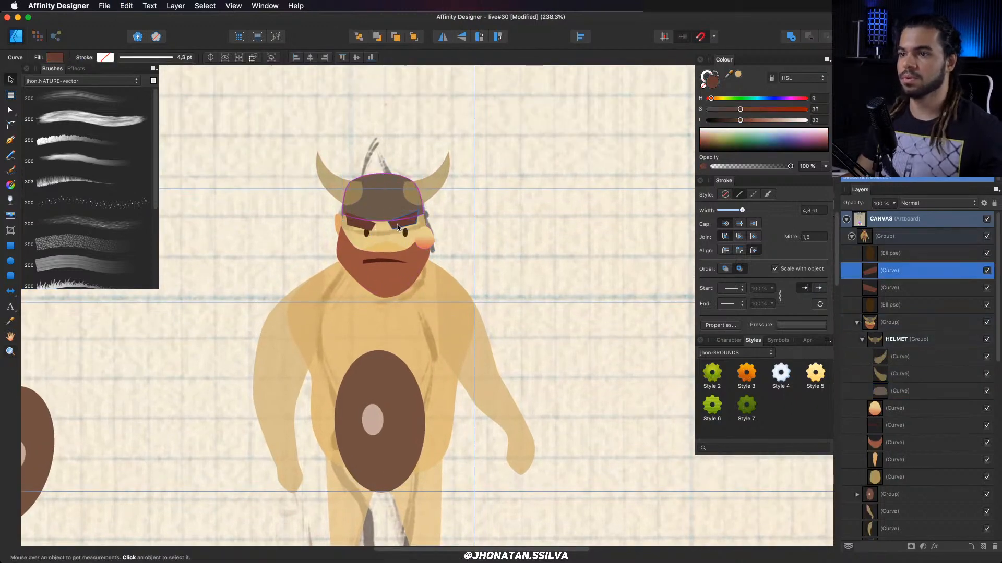
key("z")
left_click_drag(391, 220, 494, 216)
key("v")
key("Delete")
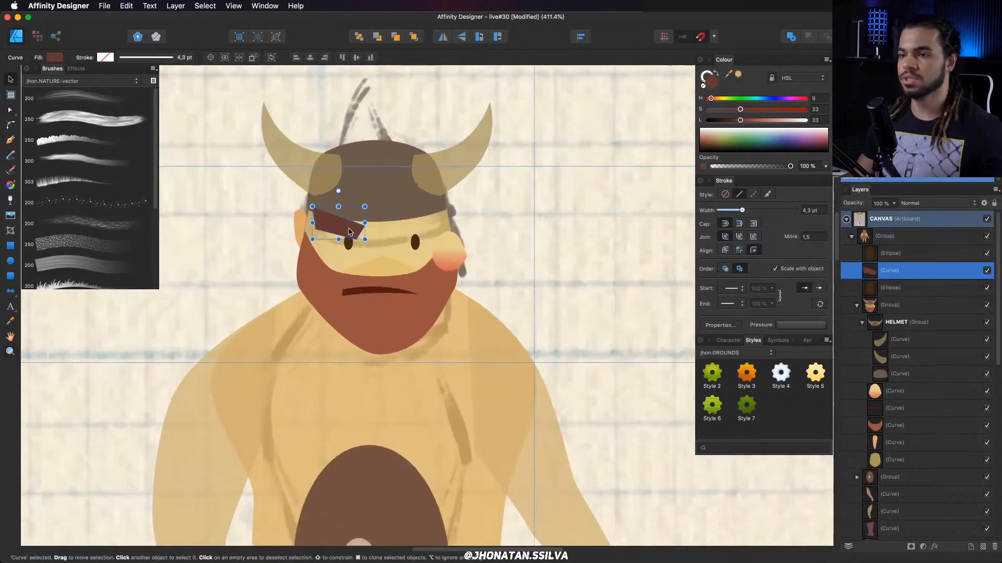
Move the remaining eyebrow toward the nose above the front eye and delete the rear eye.
left_click_drag(349, 233, 401, 224)
left_click(417, 244)
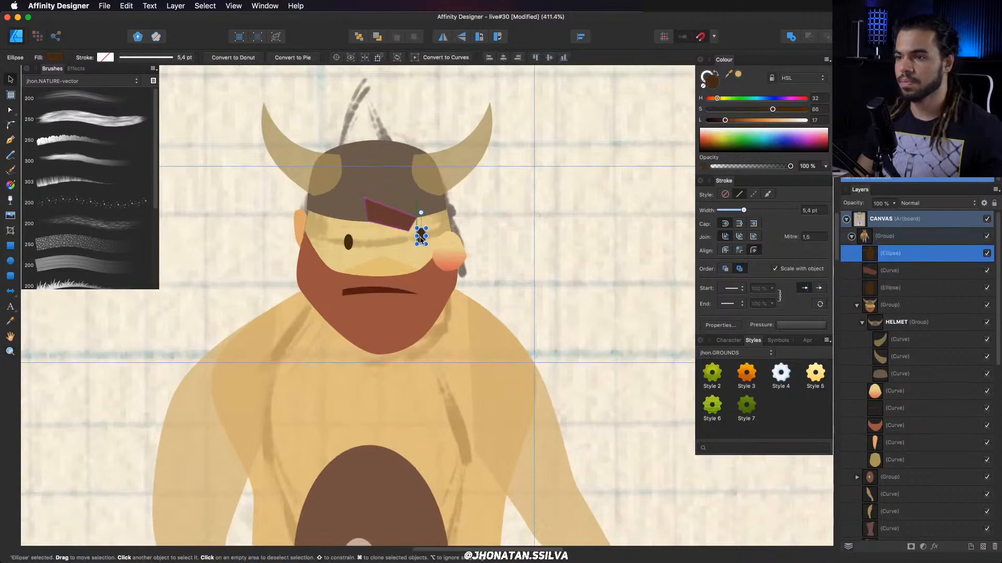
left_click(349, 242)
key("Delete")
Move the side-view mouth forward and slightly down to the front edge of the beard.
left_click(385, 295)
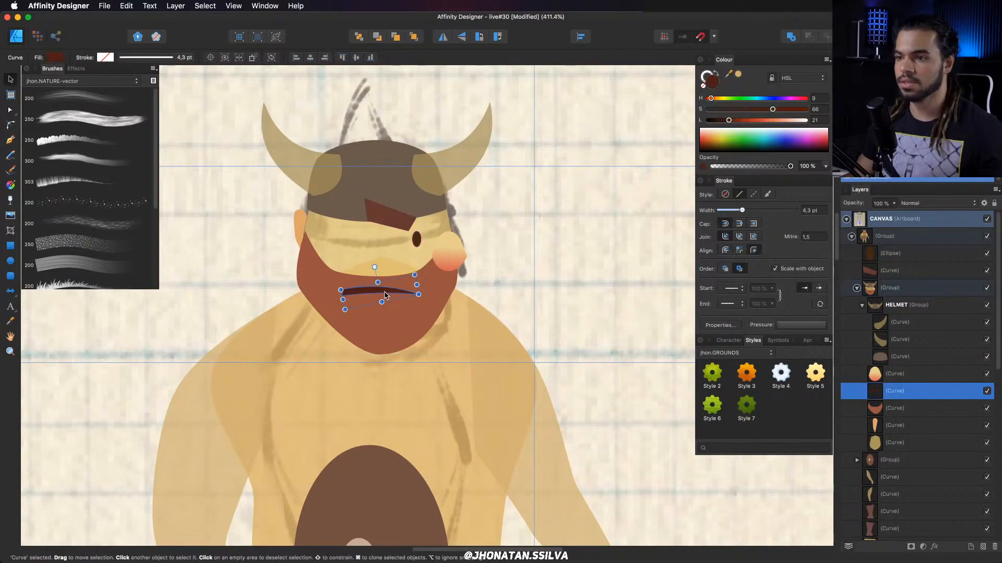
left_click_drag(432, 275, 415, 304)
left_click(425, 285, "super")
key("a")
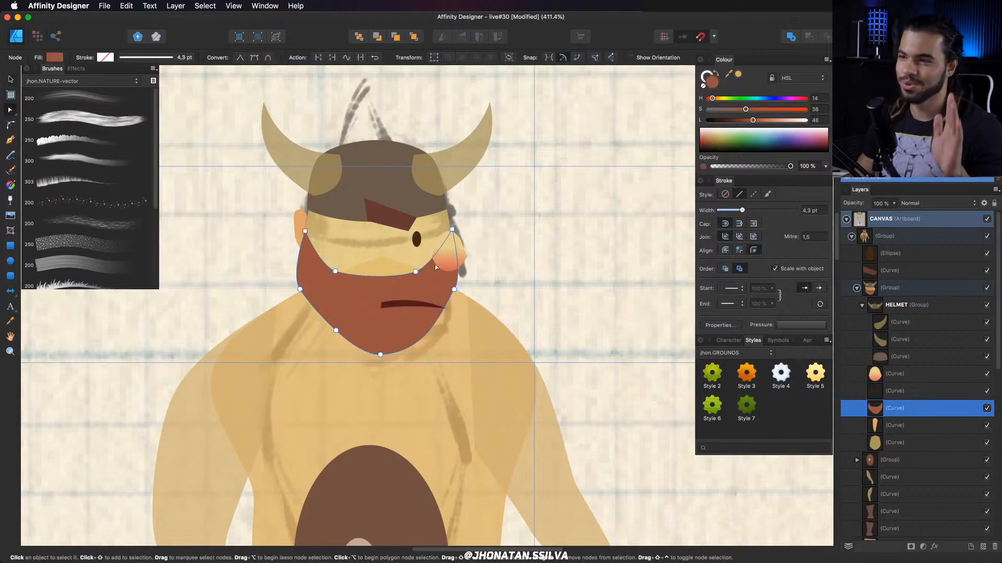
Try to turn the rear horn into a side-view horn by moving it onto the helmet and rotating it about -48.4°.
key("v")
left_click(333, 170)
key("a")
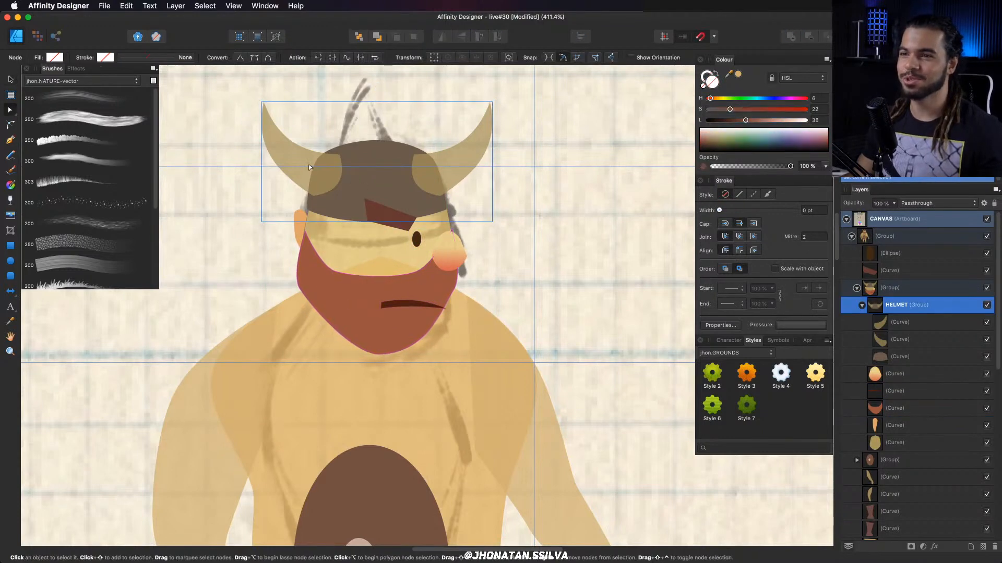
key("v")
scroll(304, 164, "up", 2)
key("a")
left_click_drag(285, 186, 383, 192)
key("v")
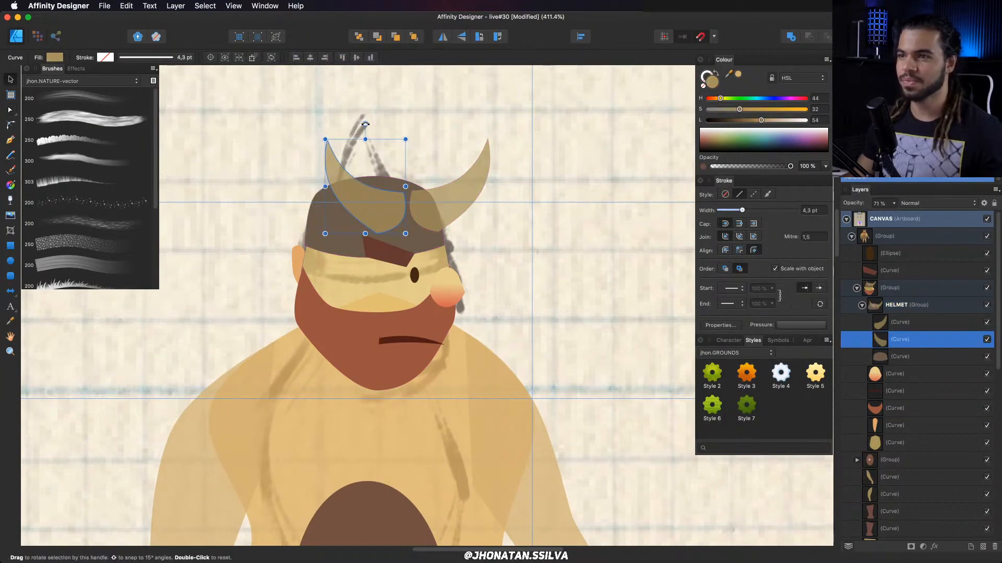
left_click_drag(365, 124, 429, 137)
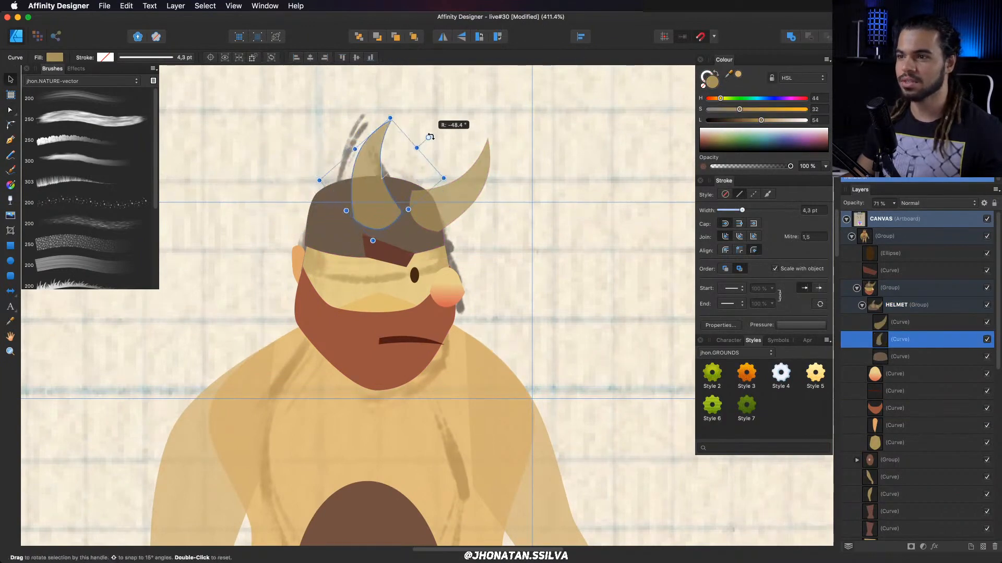
Delete both horns from the side-view helmet.
left_click_drag(478, 175, 433, 163)
key("Delete")
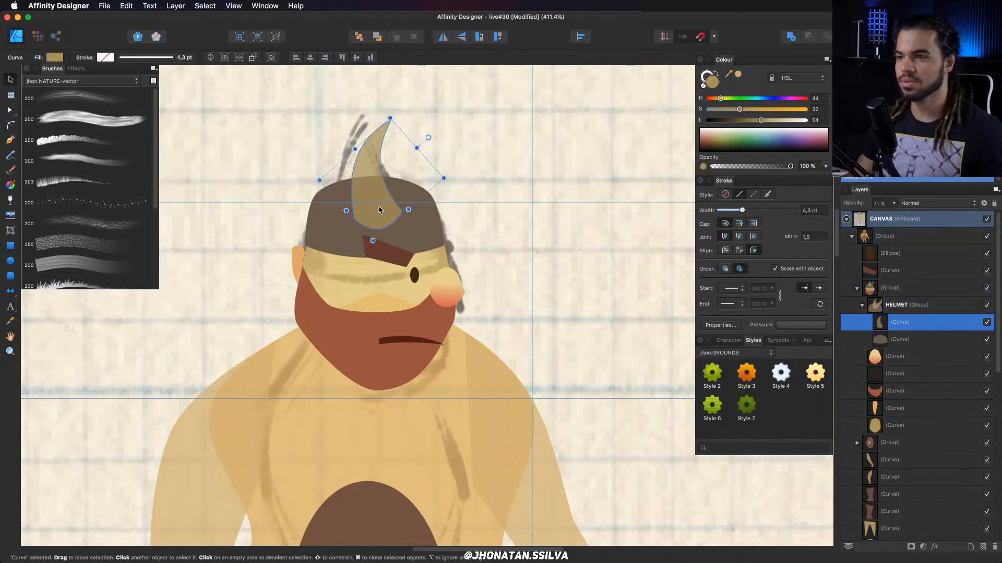
key("Delete")
Shift the side-view eyebrow forward and down toward the nose and place the eye lower beneath it.
left_click(403, 261)
left_click_drag(402, 260, 419, 270)
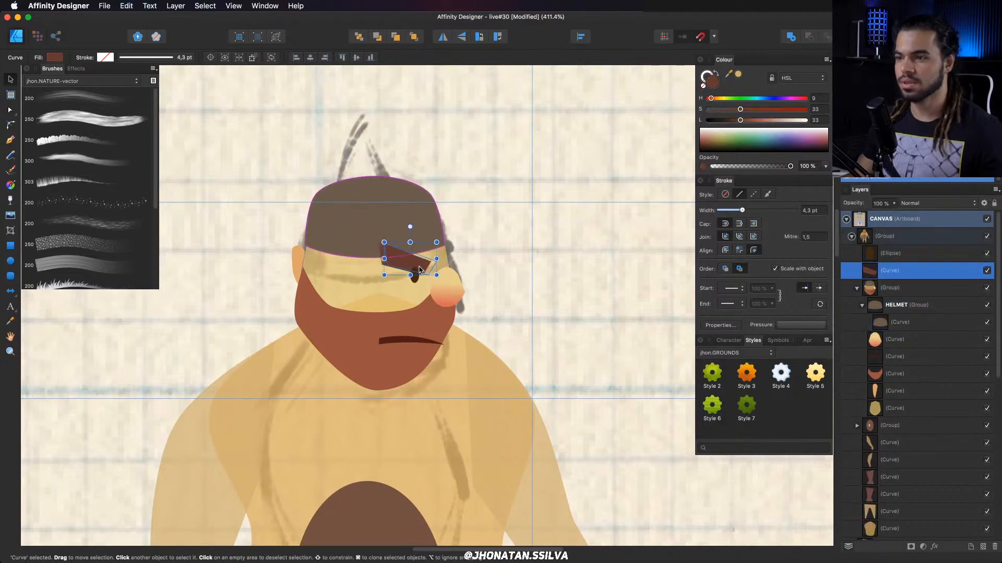
scroll(421, 271, "up", 2)
left_click(415, 279)
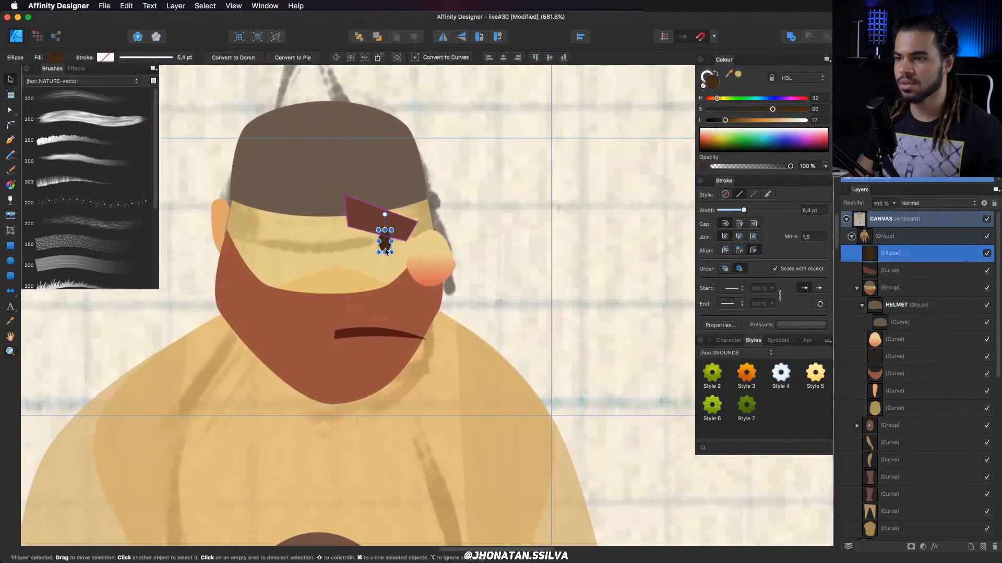
left_click(398, 301)
Reshape the nose into a pointed side profile by raising its upper front node and pulling its tip node outward.
left_click(432, 265)
key("a")
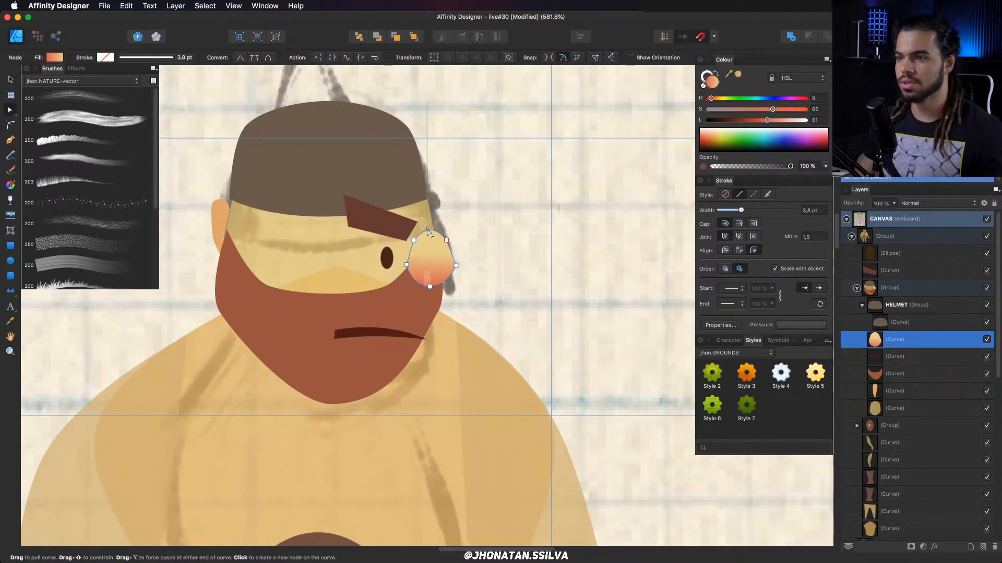
key("Delete")
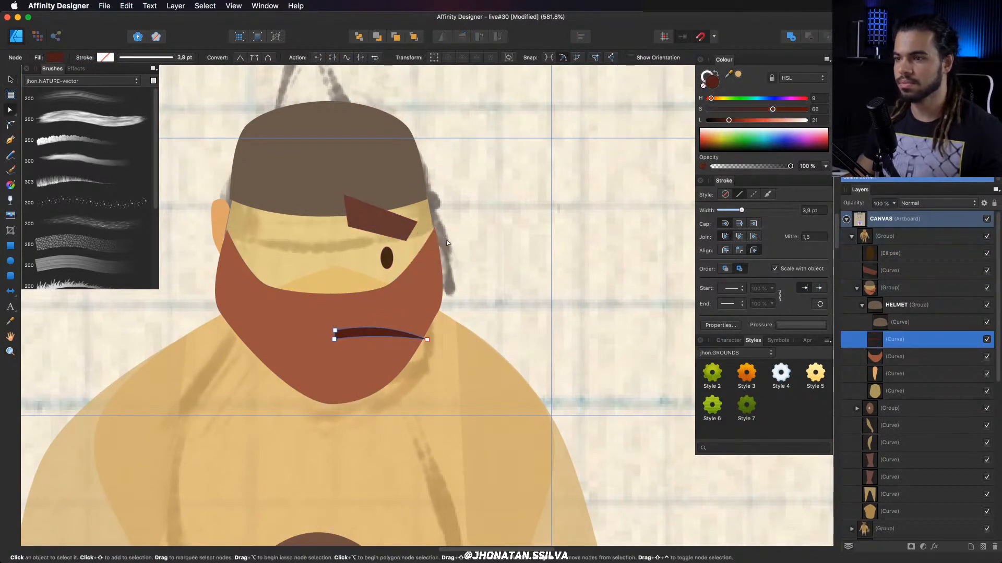
key("super+z")
left_click_drag(447, 241, 444, 235)
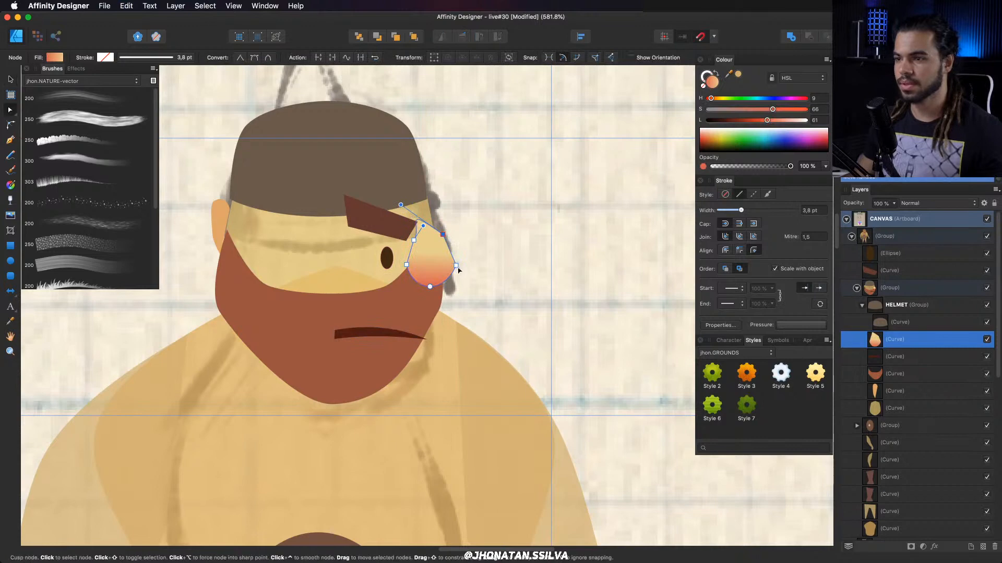
left_click(465, 271, "ctrl")
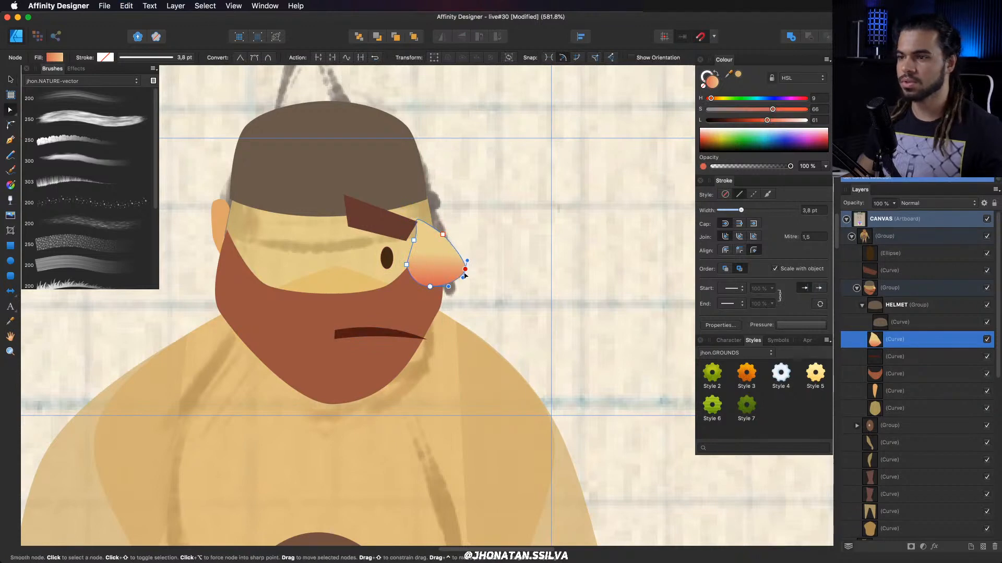
left_click(442, 235)
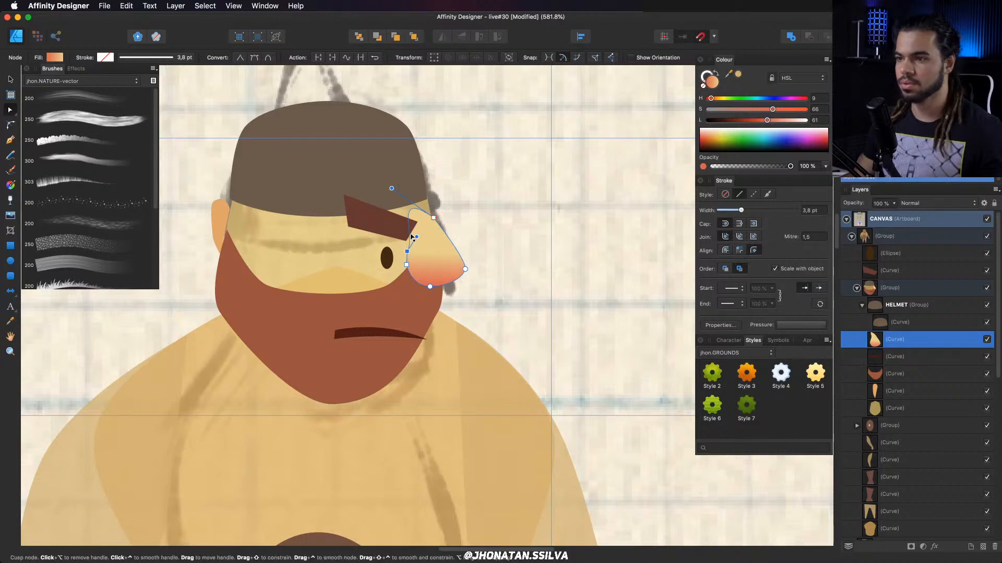
Copy the helmet's nose guard from the front-view character.
key("z")
left_click_drag(419, 232, 384, 256)
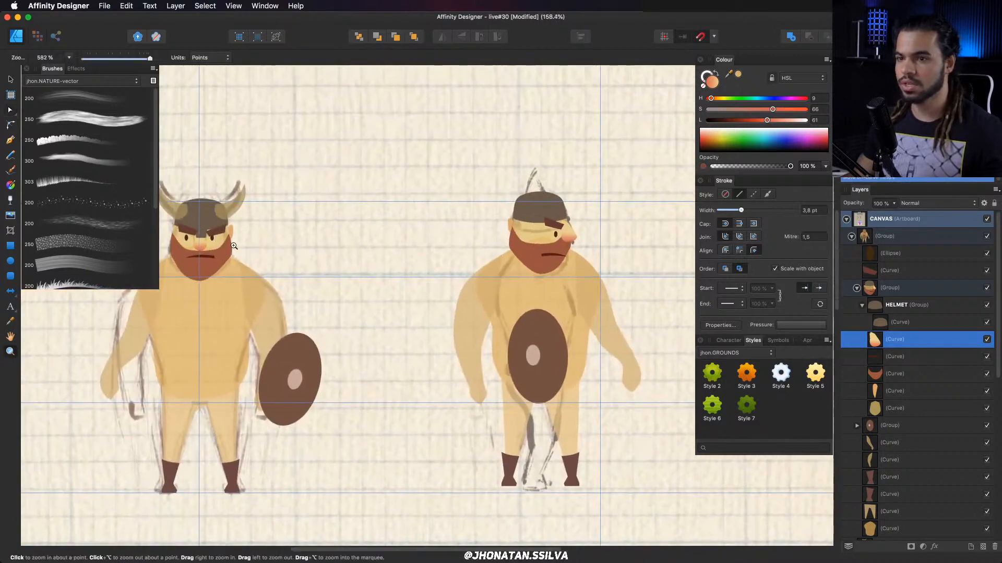
mouse_move(171, 243)
left_mouse_down()
mouse_move(233, 231)
mouse_move(376, 232)
mouse_move(165, 249)
left_mouse_up()
key("v")
key("z")
left_click_drag(639, 235, 320, 241)
left_click_drag(518, 225, 596, 228)
key("v")
double_click(403, 230)
key("z")
left_click_drag(465, 231, 437, 231)
left_click_drag(294, 248, 868, 253)
key("v")
double_click(341, 260)
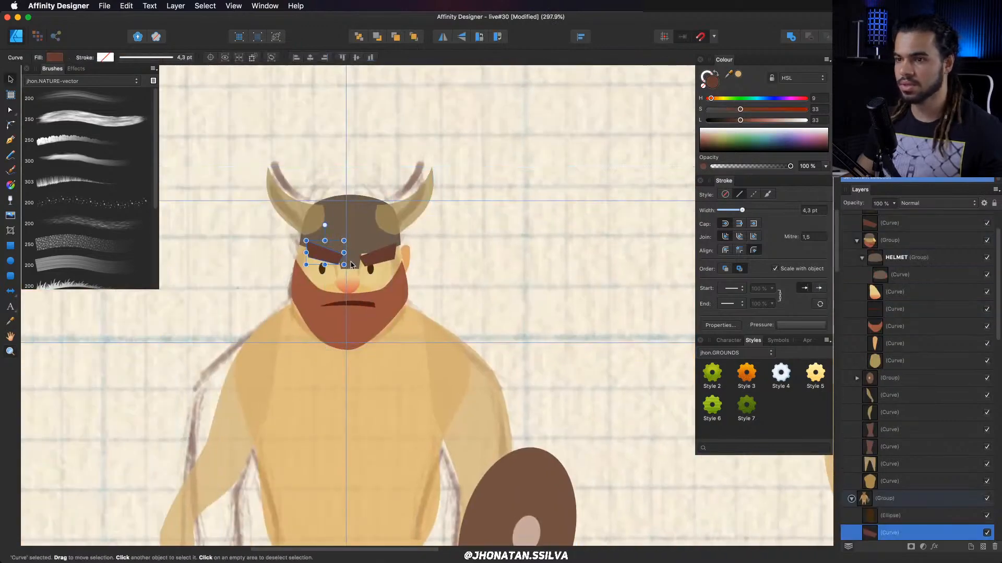
double_click(350, 265)
key("super+c")
Paste the nose guard at the front edge of the side-view helmet, slanted down to the bridge of the nose.
key("z")
left_click_drag(661, 276, 632, 276)
left_click_drag(631, 275, 319, 264)
left_click_drag(662, 261, 382, 202)
left_click(349, 219)
key("super+v")
key("a")
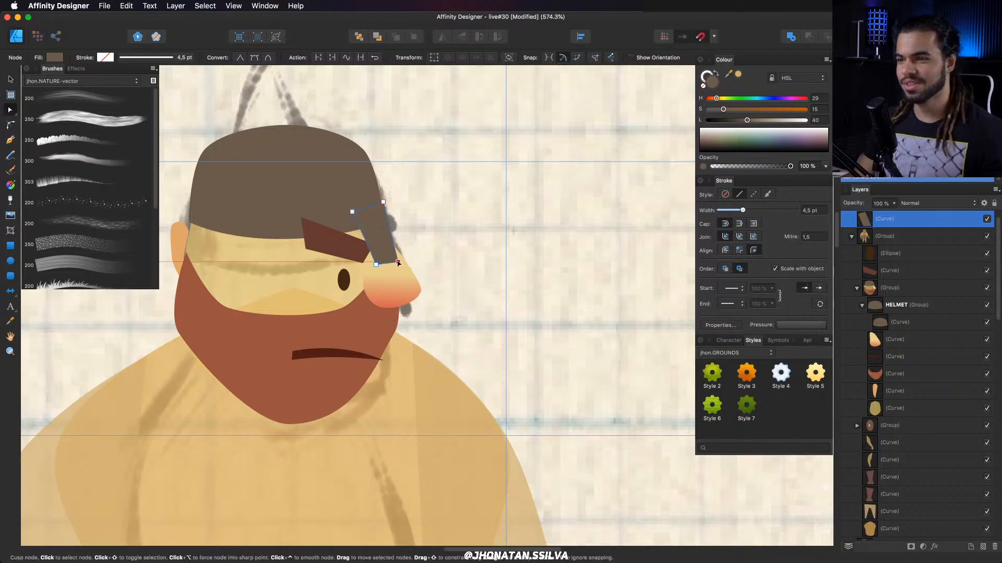
Resize the side-view nose from its upper front corner to about 20.1 pt wide and 23 pt high.
key("v")
left_click(398, 286)
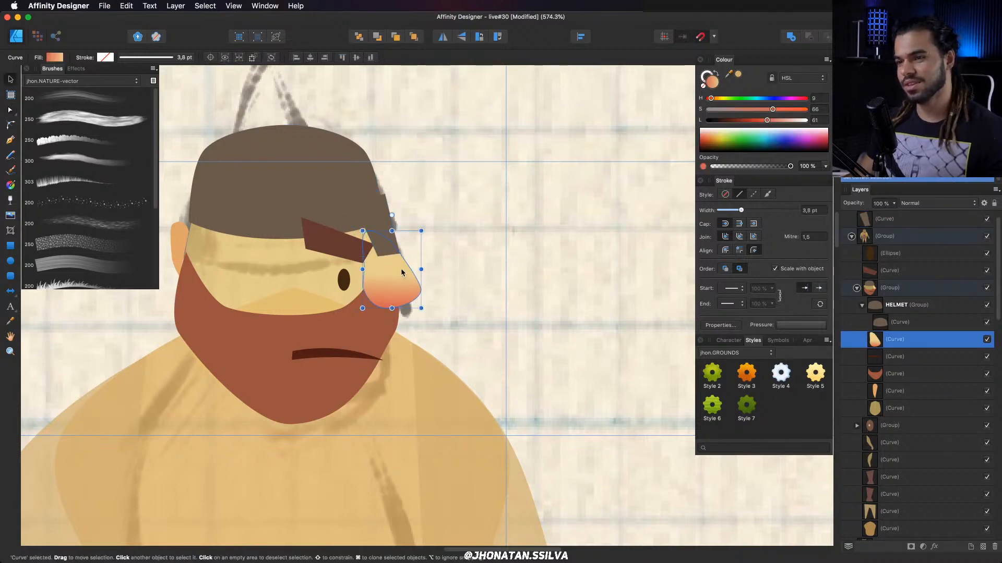
left_click_drag(420, 230, 418, 242)
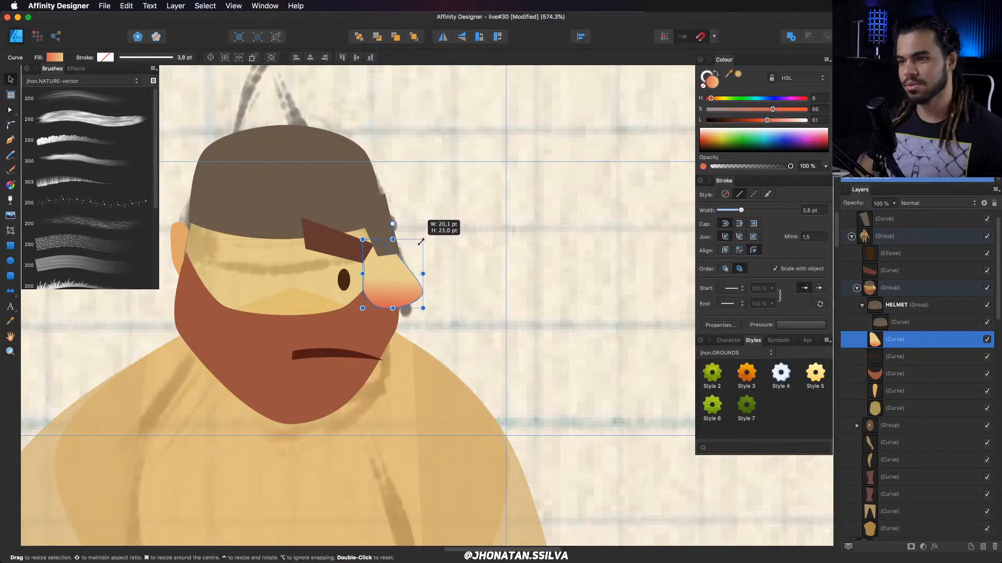
Reshape the side-view beard's front by lowering its upper front node beneath the nose and pulling its front edge outward.
left_click(368, 331)
key("a")
left_click(393, 257)
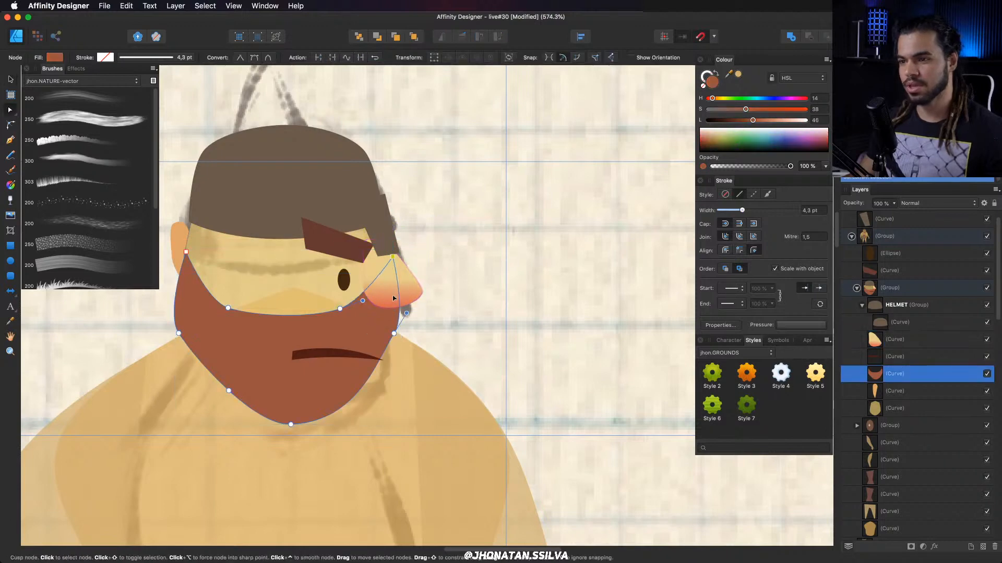
mouse_move(392, 314)
left_mouse_down()
mouse_move(399, 338)
mouse_move(399, 308)
left_mouse_up()
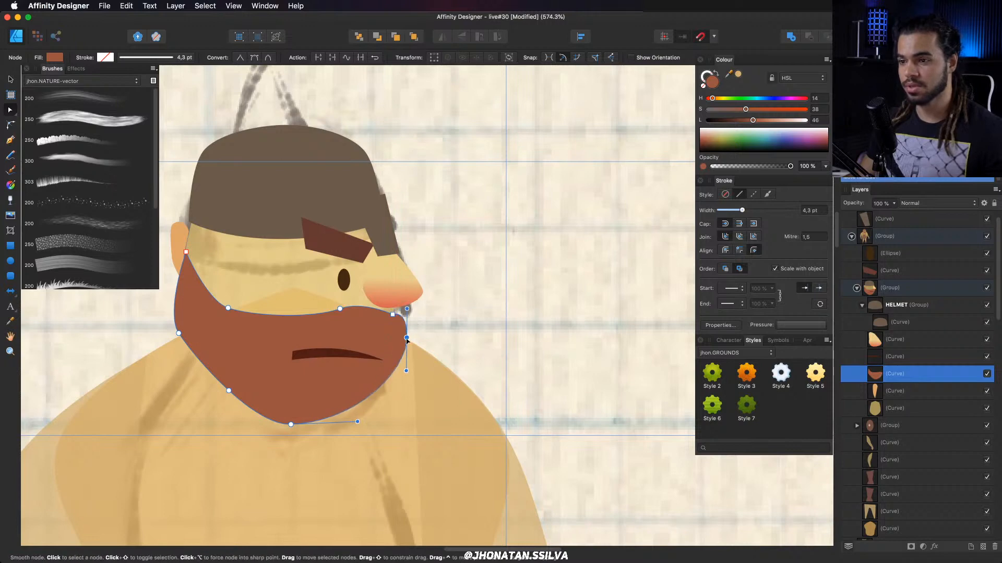
scroll(407, 340, "left", 3)
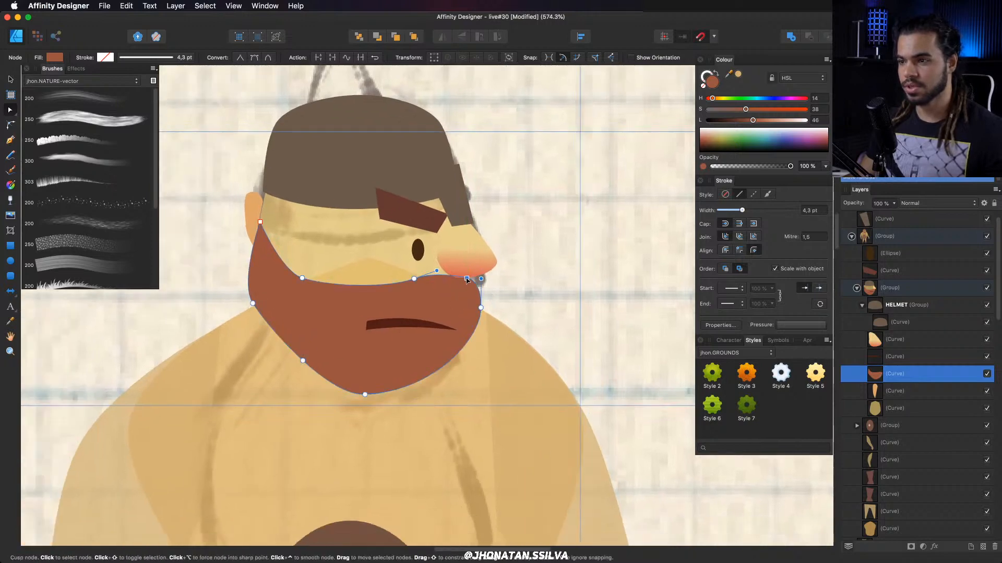
left_click_drag(416, 283, 422, 287)
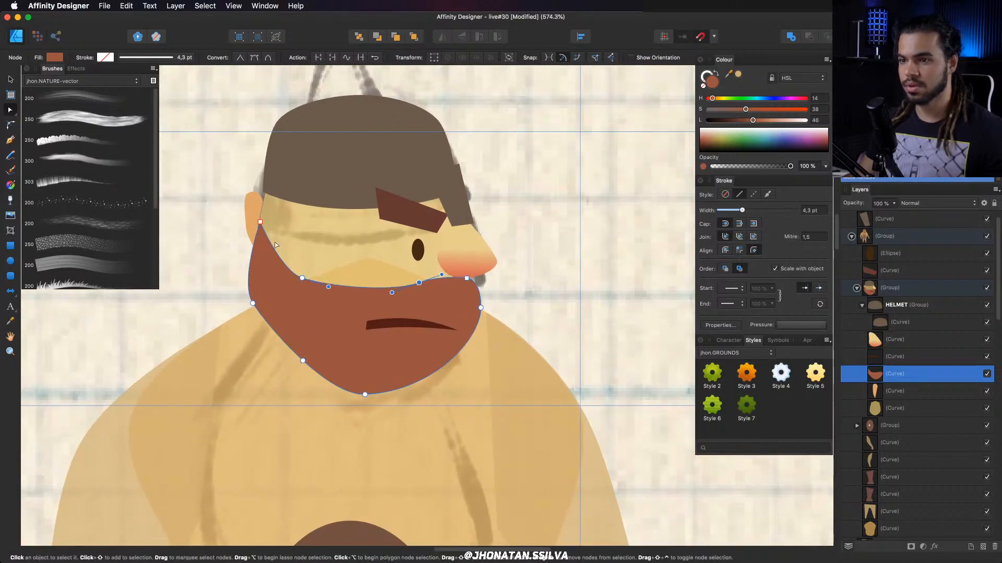
Delete the beard's two rearmost nodes, raise its upper back node toward the cheek, and move its chin node forward and down.
left_click_drag(221, 197, 276, 342)
key("Delete")
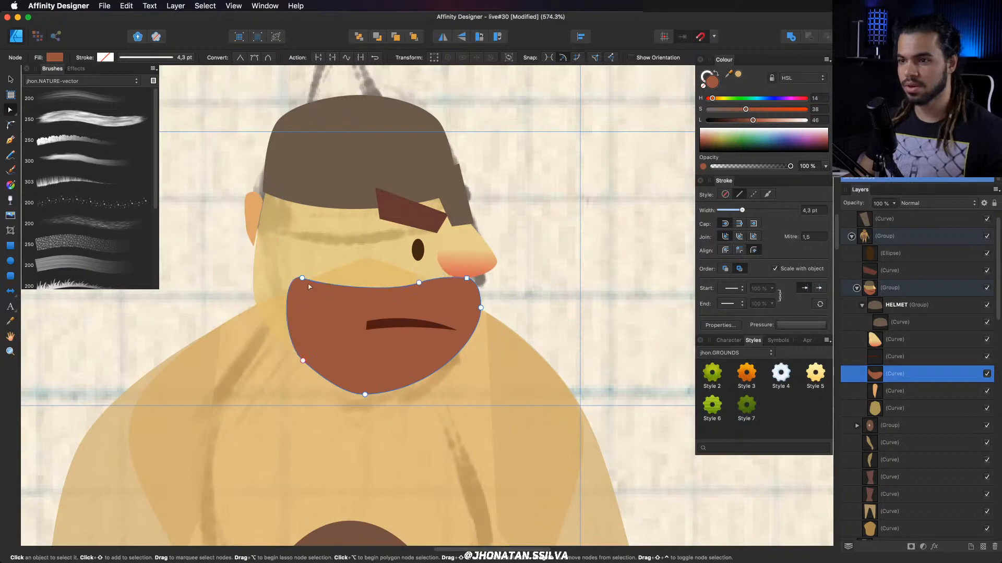
left_click_drag(302, 278, 319, 255)
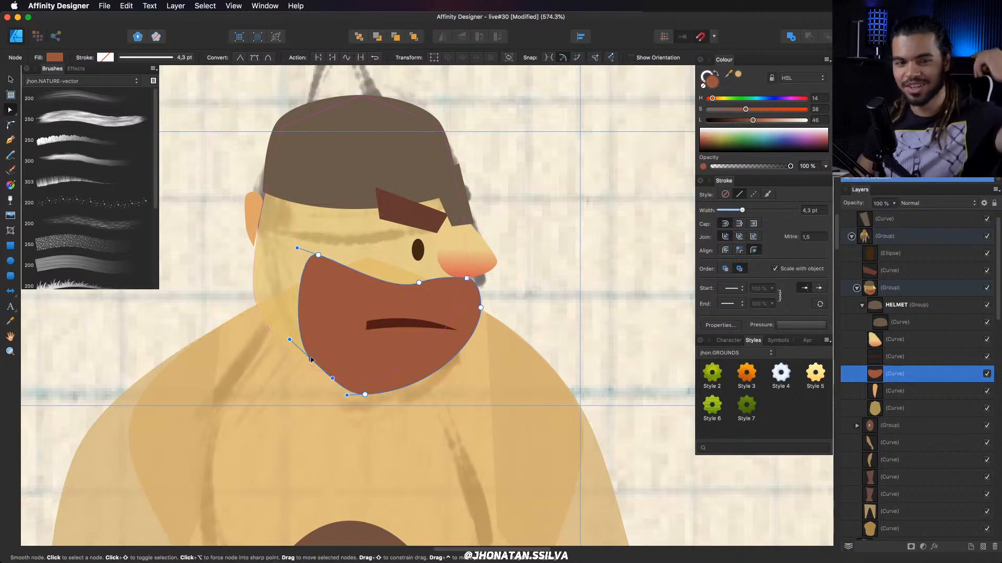
left_click_drag(310, 359, 312, 359)
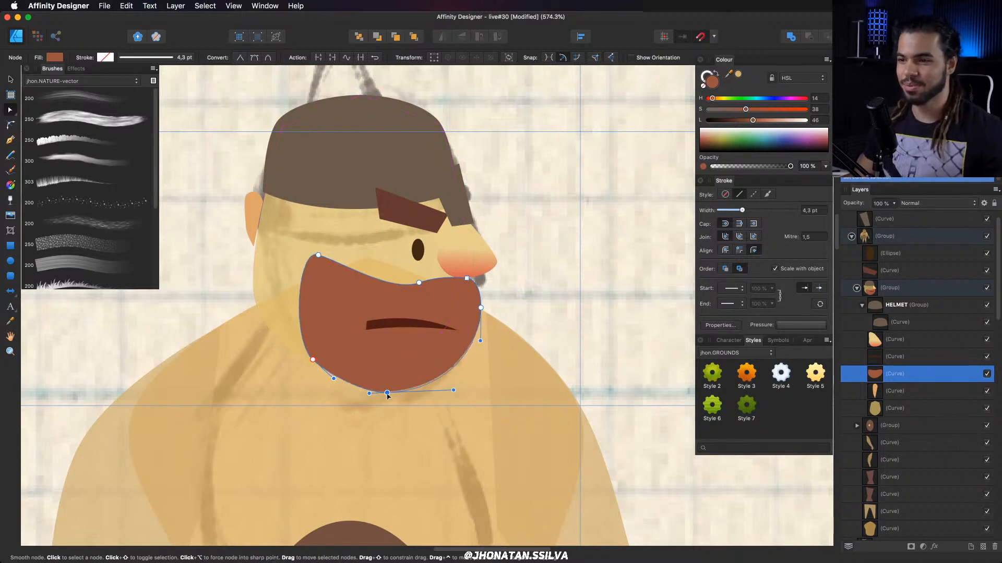
left_click_drag(428, 401, 428, 408)
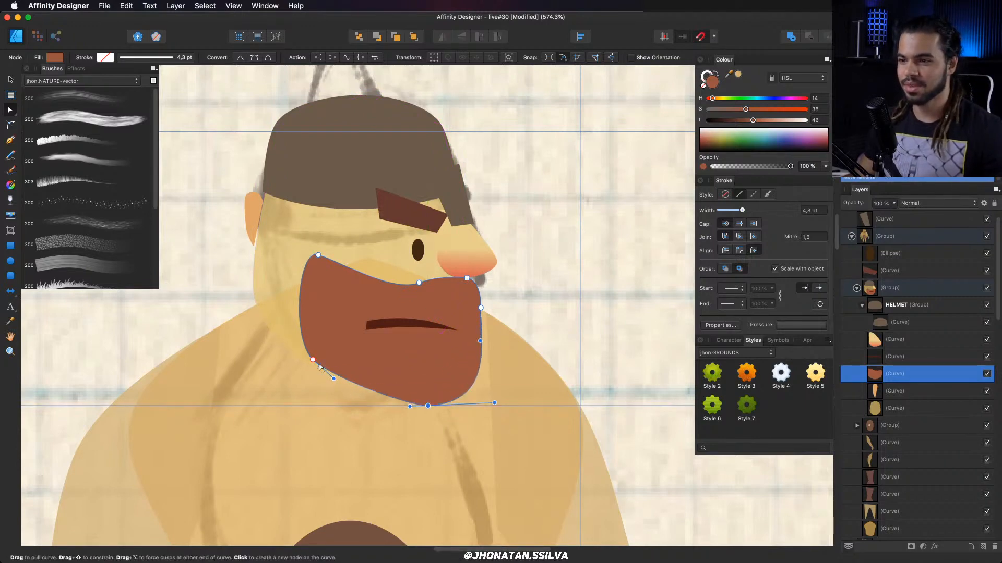
left_click_drag(313, 354, 313, 354)
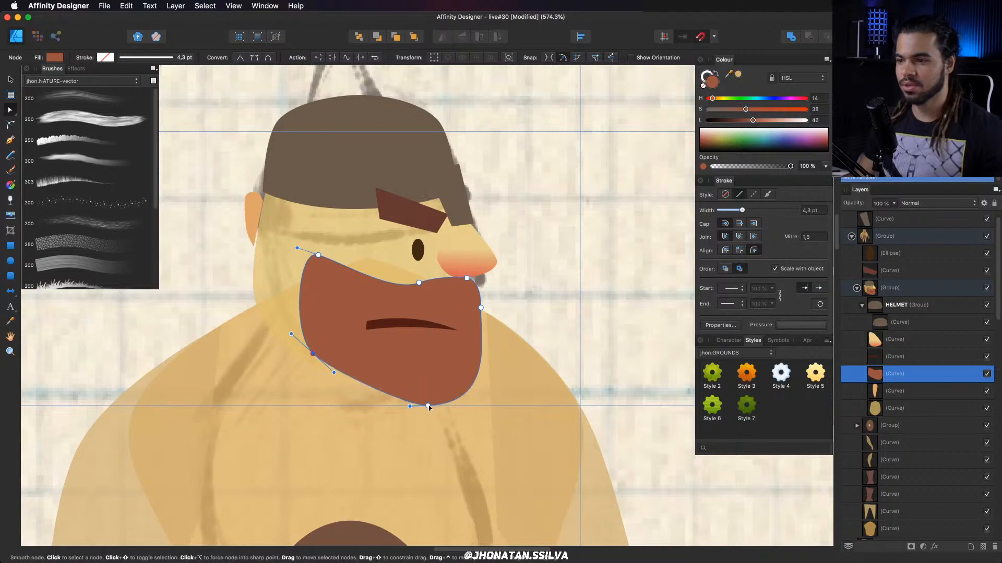
left_click(480, 341)
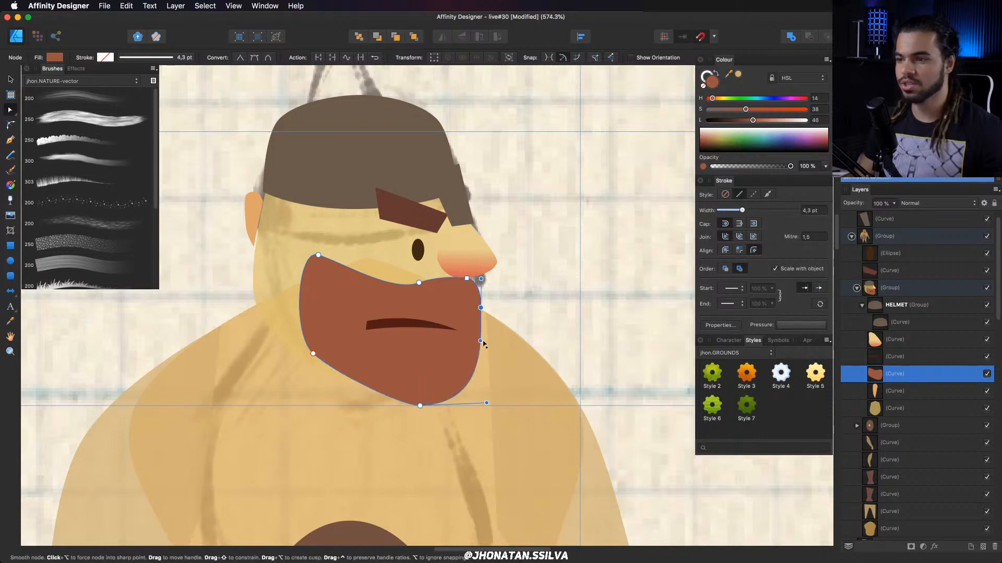
mouse_move(485, 341)
left_mouse_down()
mouse_move(467, 325)
mouse_move(474, 341)
left_mouse_up()
left_click(484, 324)
key("super+z")
scroll(474, 341, "down", 3)
scroll(425, 323, "up", 5)
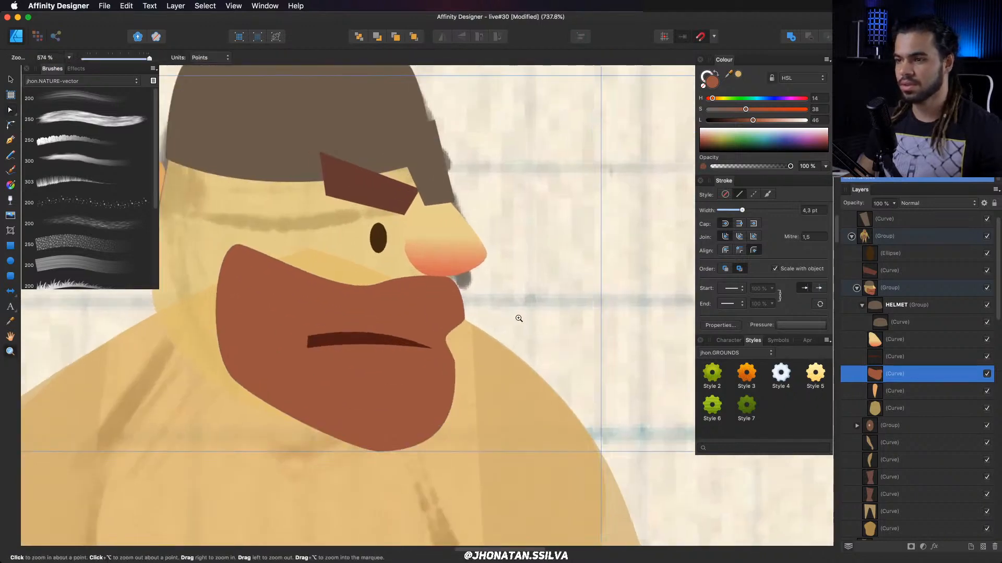
left_click_drag(448, 349, 446, 349)
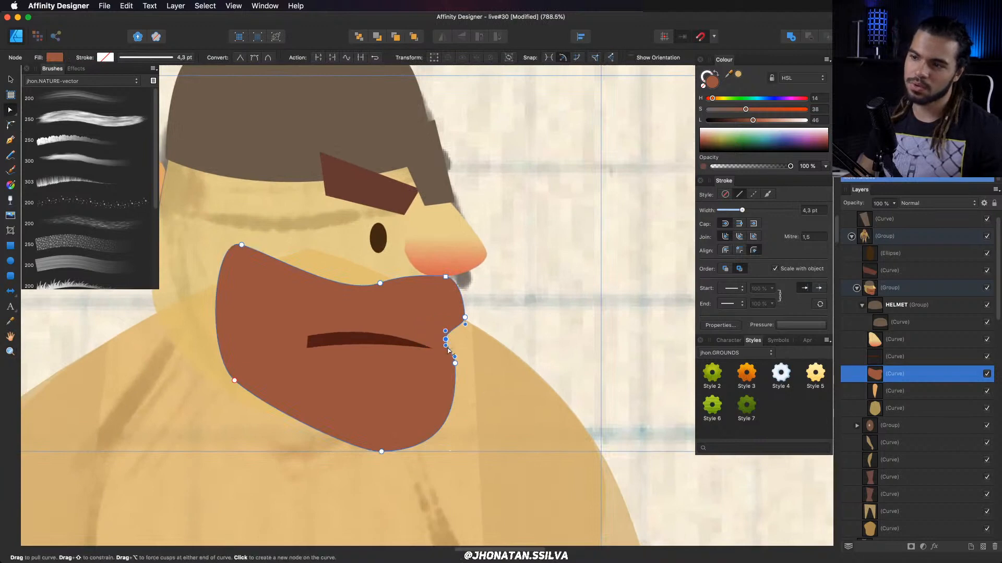
key("Delete")
left_click(455, 363)
key("Delete")
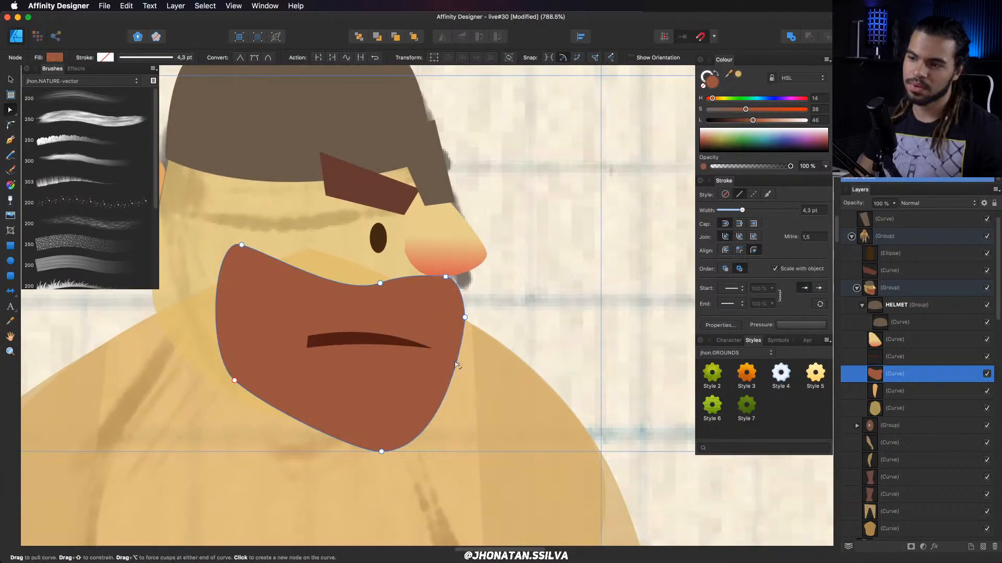
Add a node on the beard's front edge below the mouth and pull it outward for a fuller chin profile.
left_click(456, 363)
left_click_drag(457, 366, 460, 360)
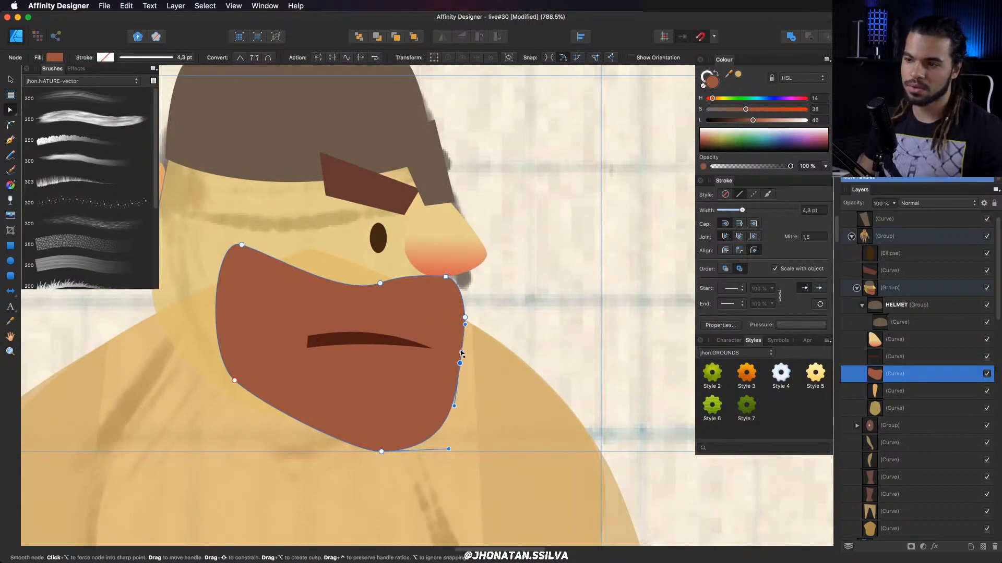
Move the mouth to the beard's front edge, tilt and shorten it, and adjust its nodes into an arched side-view frown.
key("v")
left_click_drag(392, 342, 416, 328)
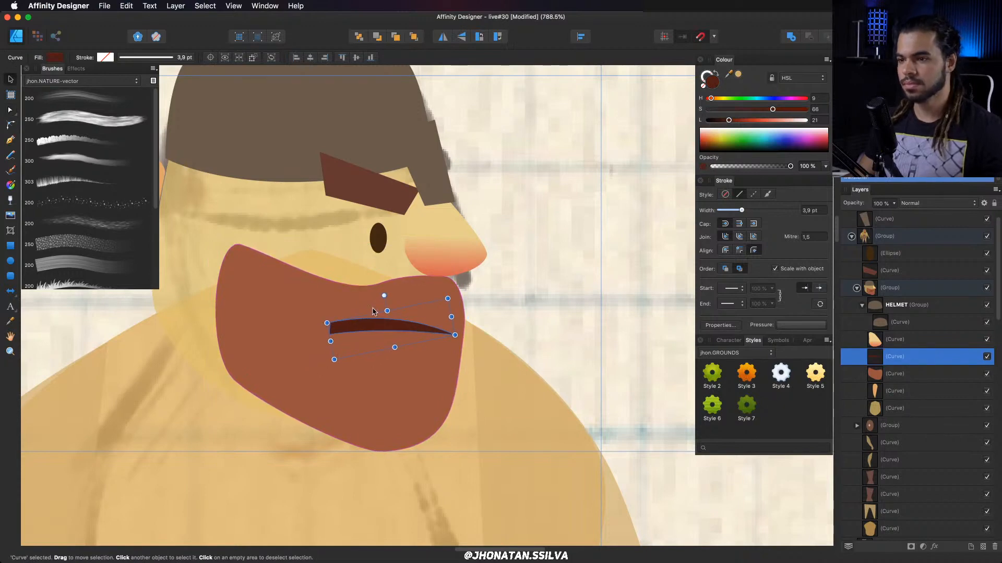
left_click_drag(383, 296, 374, 298)
key("a")
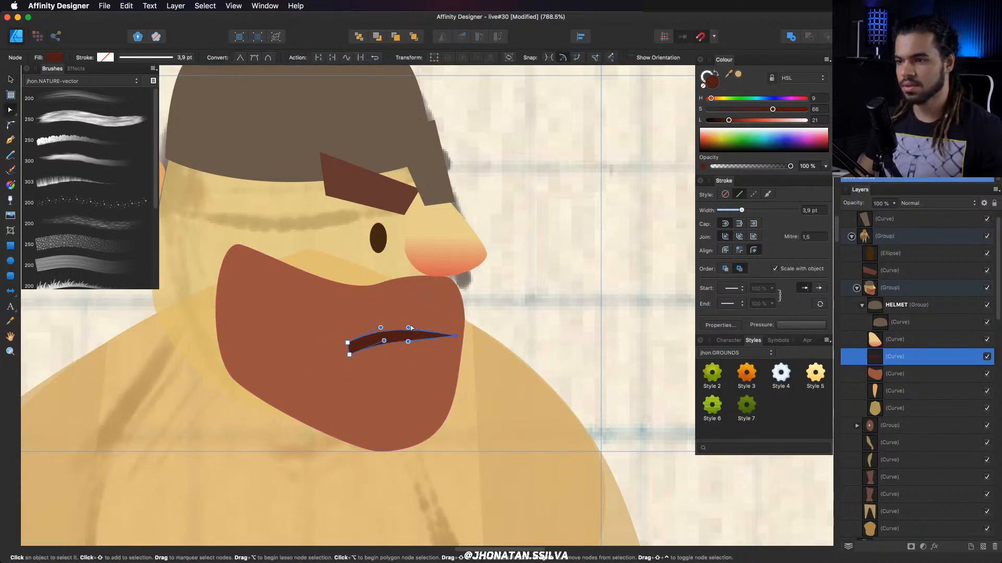
left_click_drag(408, 327, 444, 256)
key("v")
key("z")
key("z")
Move the ear from behind the head onto its side, just above the beard's back corner, and adjust its size.
left_click(361, 260)
left_click(307, 263)
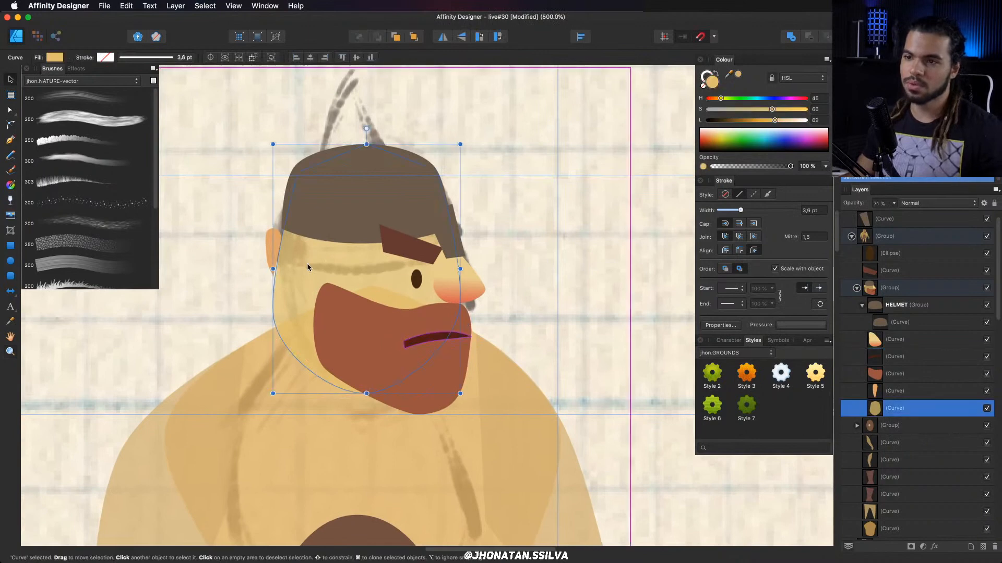
key("z")
key("v")
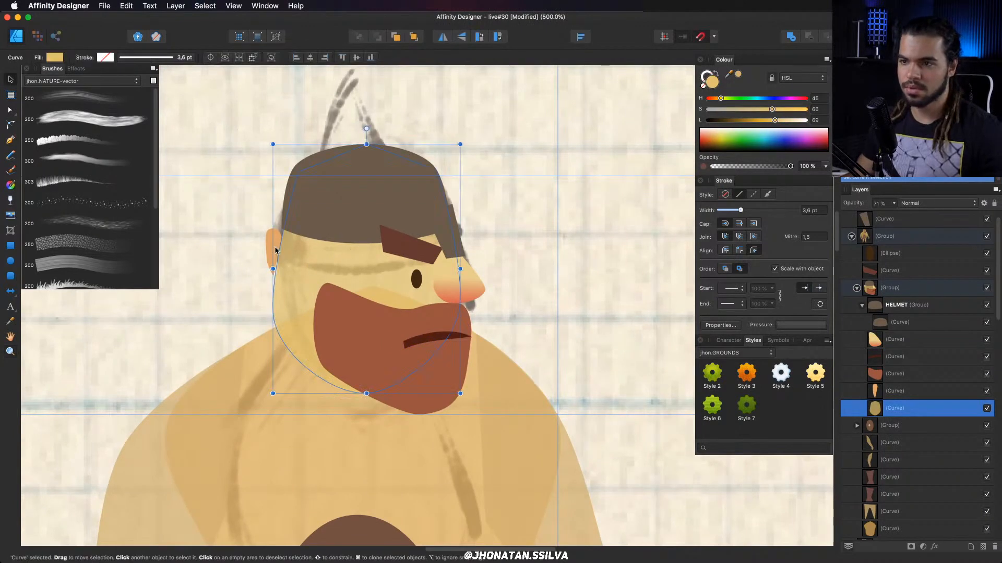
left_click(307, 272)
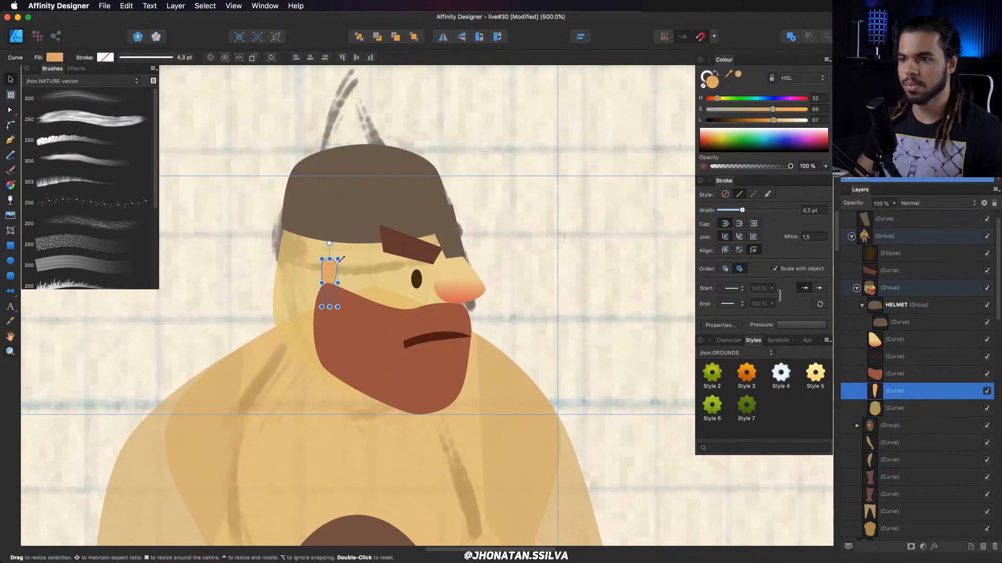
mouse_move(330, 243)
left_mouse_down()
mouse_move(321, 244)
mouse_move(338, 252)
left_mouse_up()
Narrow the beard by moving its lower and upper back nodes forward, keeping the upper one beside the ear.
left_click(357, 318)
key("a")
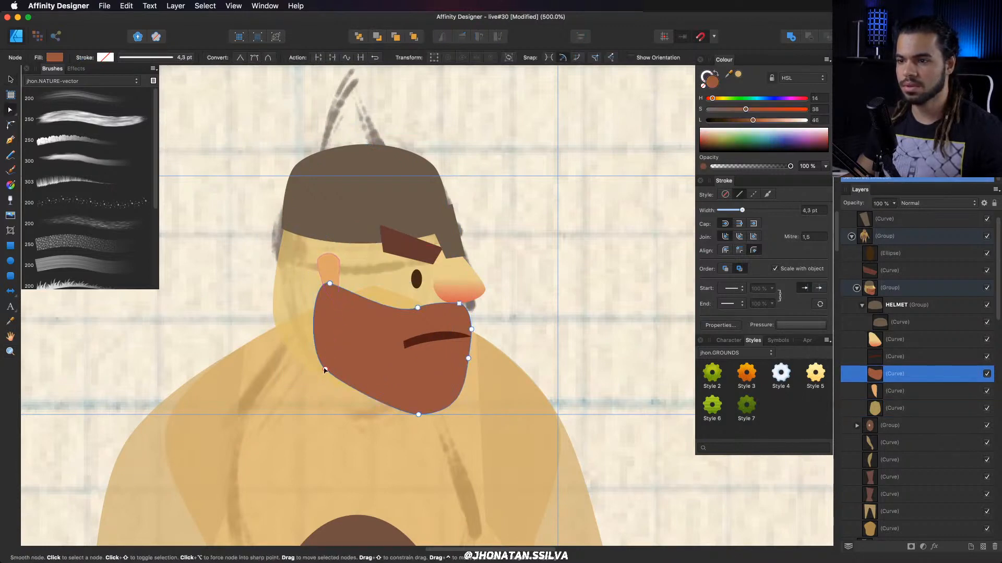
left_click_drag(325, 370, 344, 369)
left_click(344, 369)
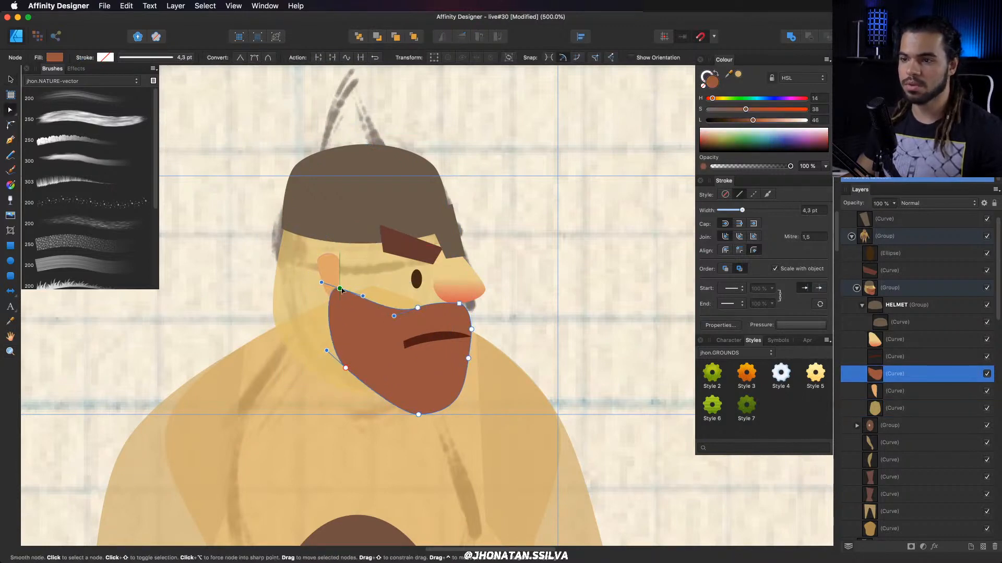
left_click_drag(345, 368, 346, 367)
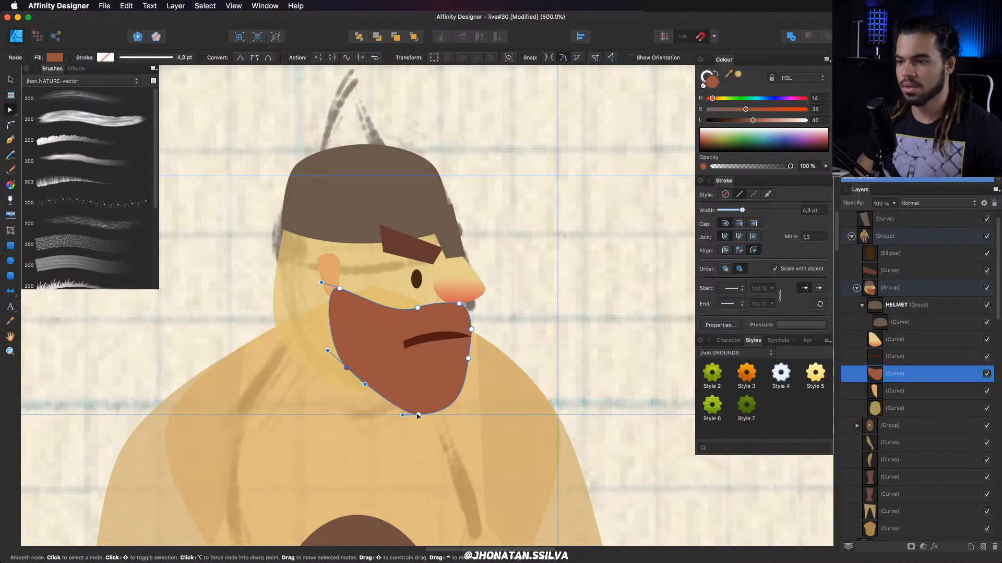
Reshape the ear's lower back edge to be fuller and tilt the ear against the beard's upper back corner.
key("v")
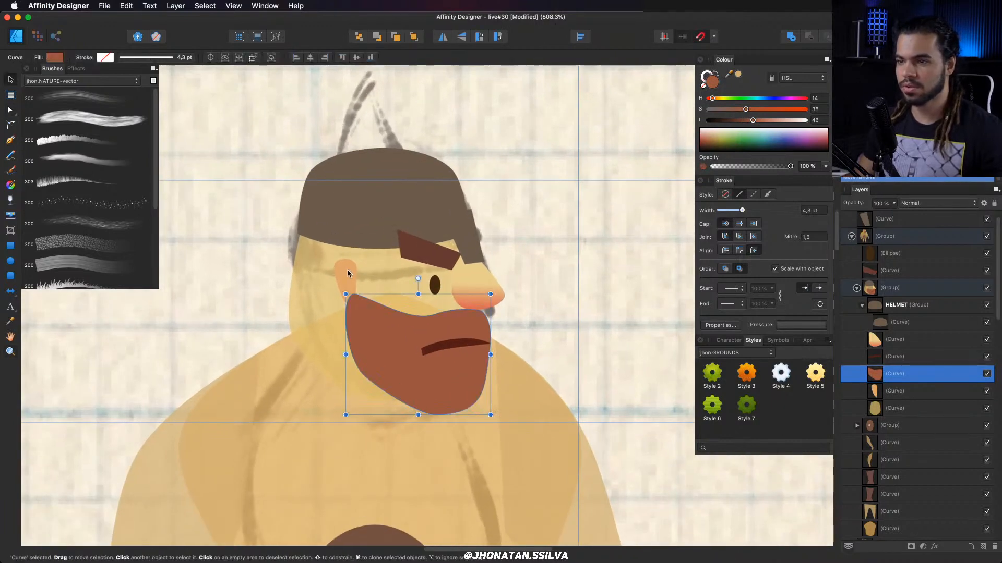
left_click(347, 277)
key("a")
scroll(343, 280, "up", 2)
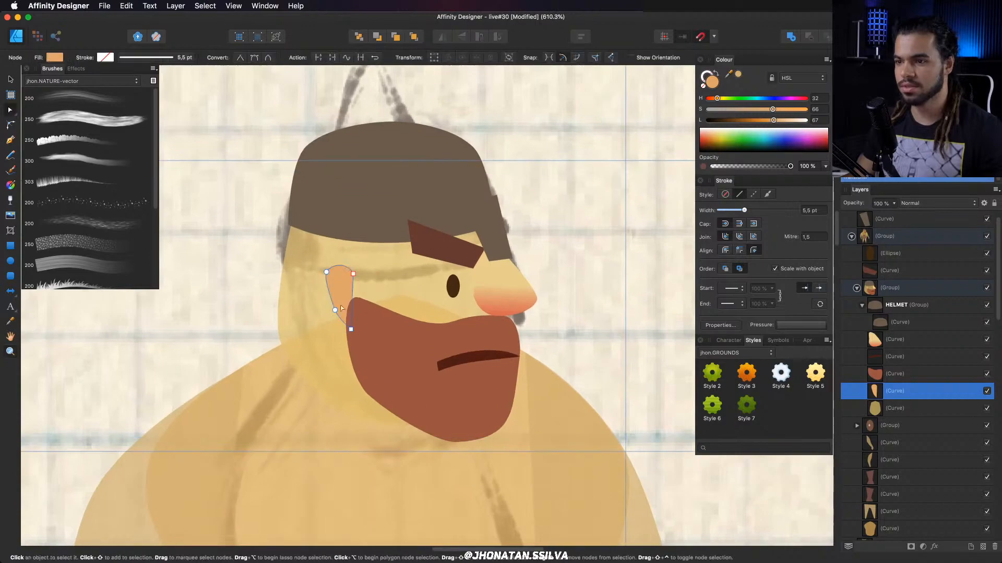
left_click_drag(330, 315, 332, 316)
key("v")
left_click_drag(341, 302, 338, 289)
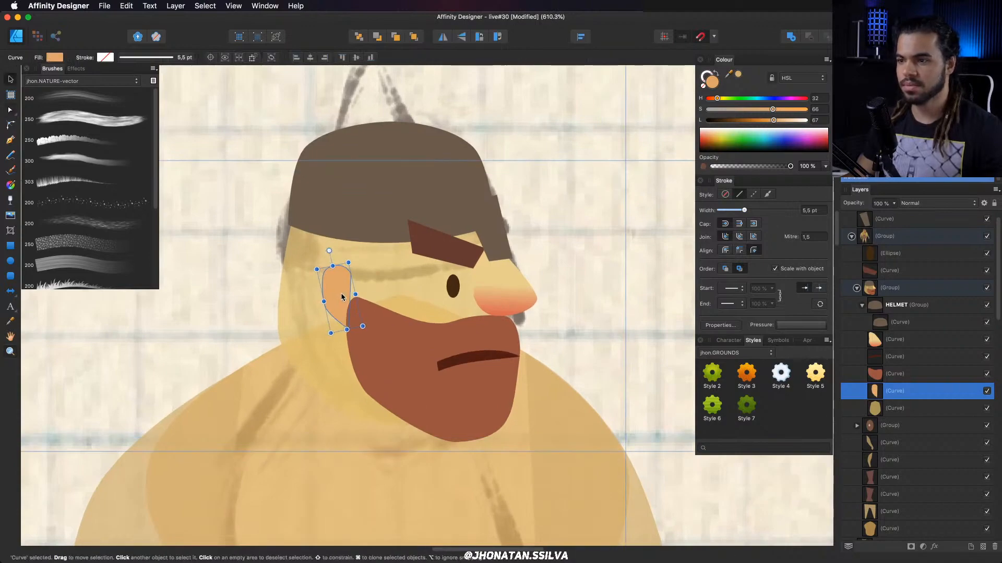
Extend the side-view beard downward by placing its chin node farther forward at the horizontal guide.
key("z")
left_click_drag(457, 270, 281, 270)
left_click_drag(486, 289, 463, 252)
left_click_drag(463, 252, 394, 245)
left_click_drag(554, 250, 824, 259)
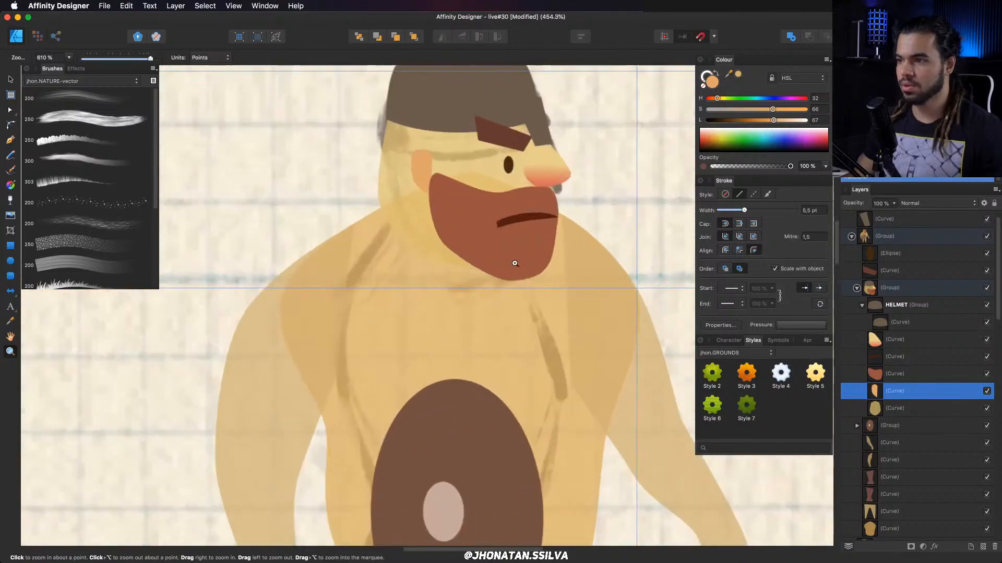
key("v")
left_click(516, 265)
key("z")
left_click_drag(544, 282, 626, 282)
left_click_drag(522, 289, 484, 348)
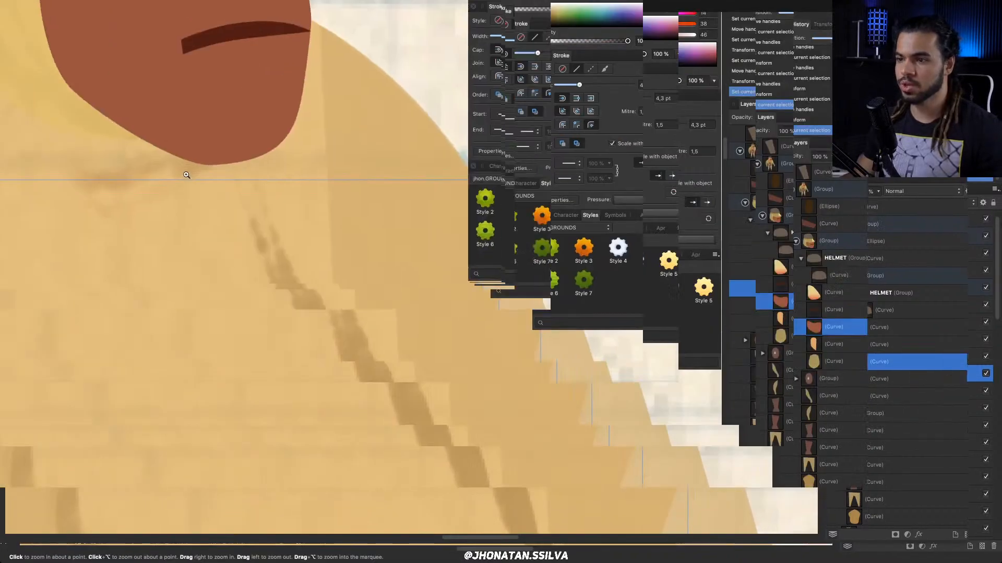
key("v")
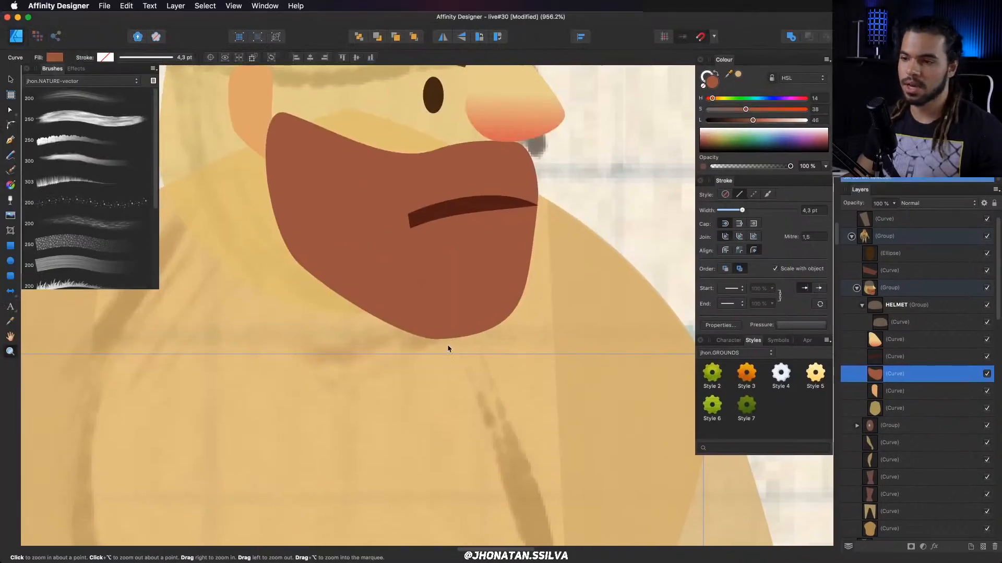
mouse_move(402, 340)
left_mouse_down()
mouse_move(401, 353)
mouse_move(483, 360)
mouse_move(454, 360)
left_mouse_up()
key("a")
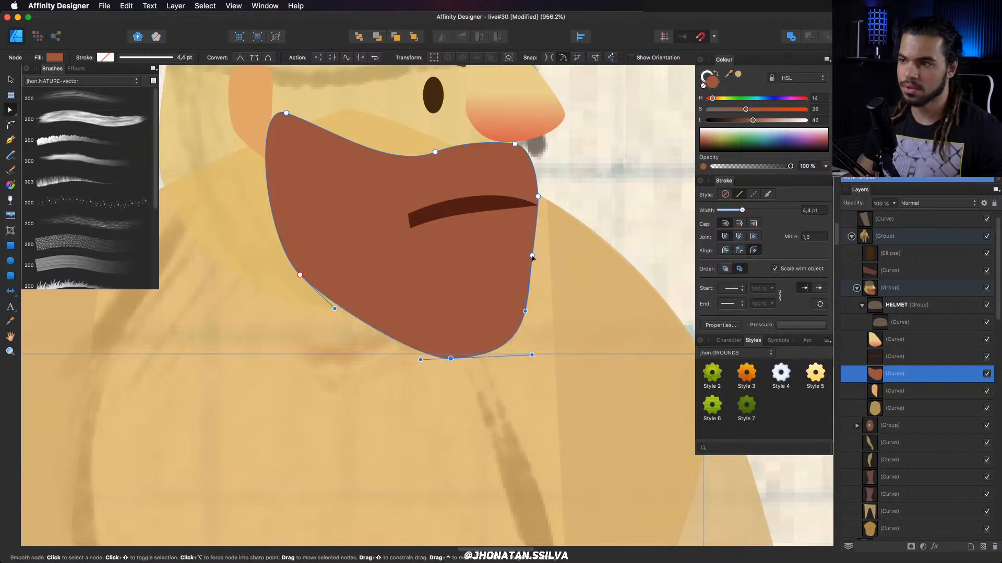
Shorten the front-view beard by raising its bottom chin node to the horizontal guide.
key("z")
left_click_drag(535, 251, 349, 273)
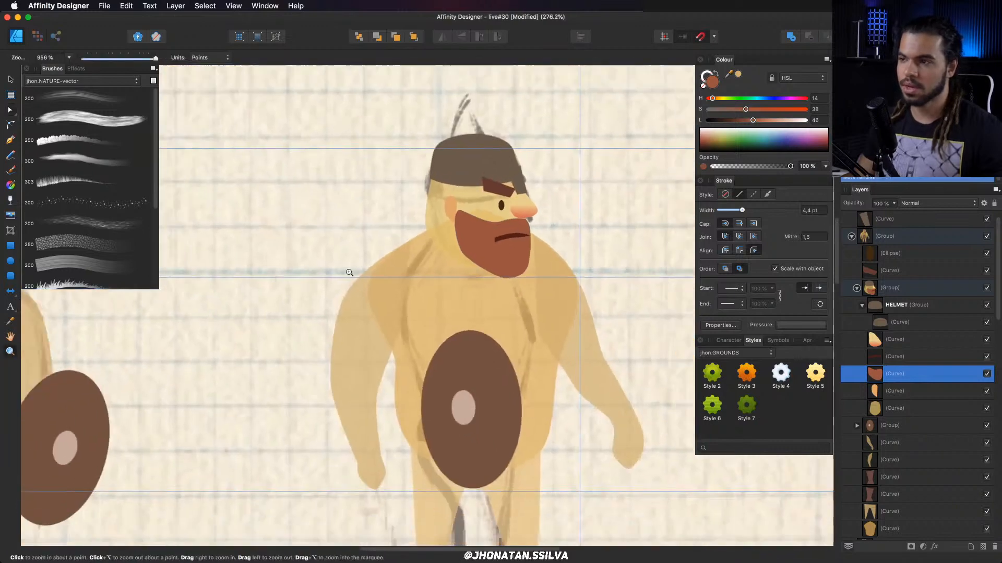
left_click_drag(495, 269, 519, 254)
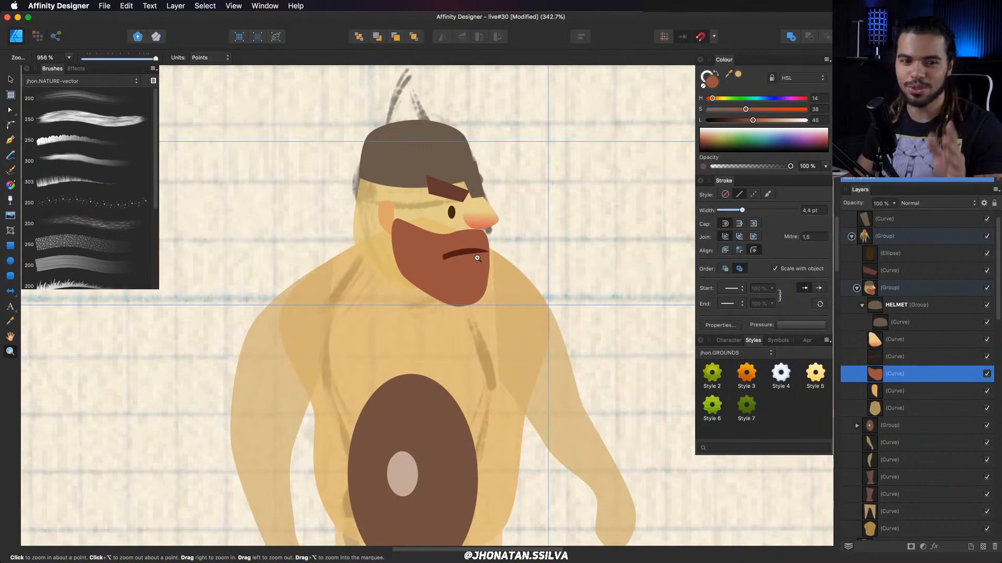
left_click_drag(477, 258, 458, 258)
left_click_drag(396, 268, 556, 295)
left_click_drag(317, 275, 686, 285)
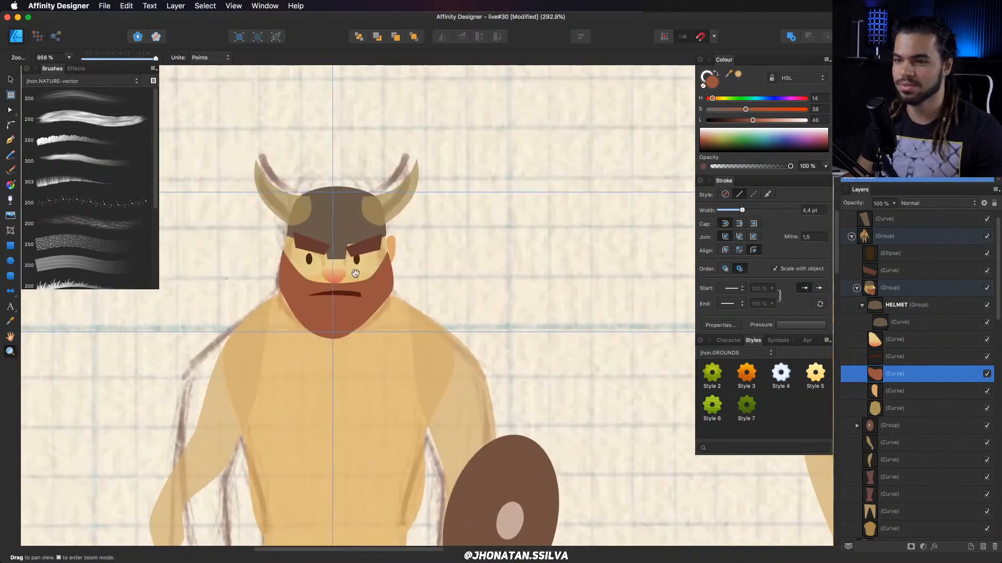
left_click_drag(316, 306, 374, 349)
key("v")
left_click(386, 351)
key("a")
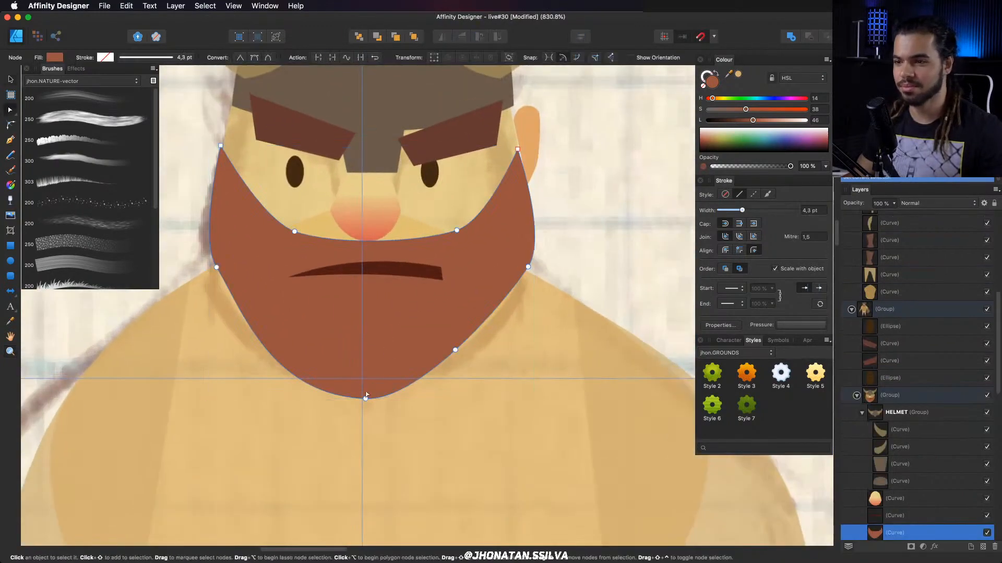
left_click_drag(366, 396, 367, 381)
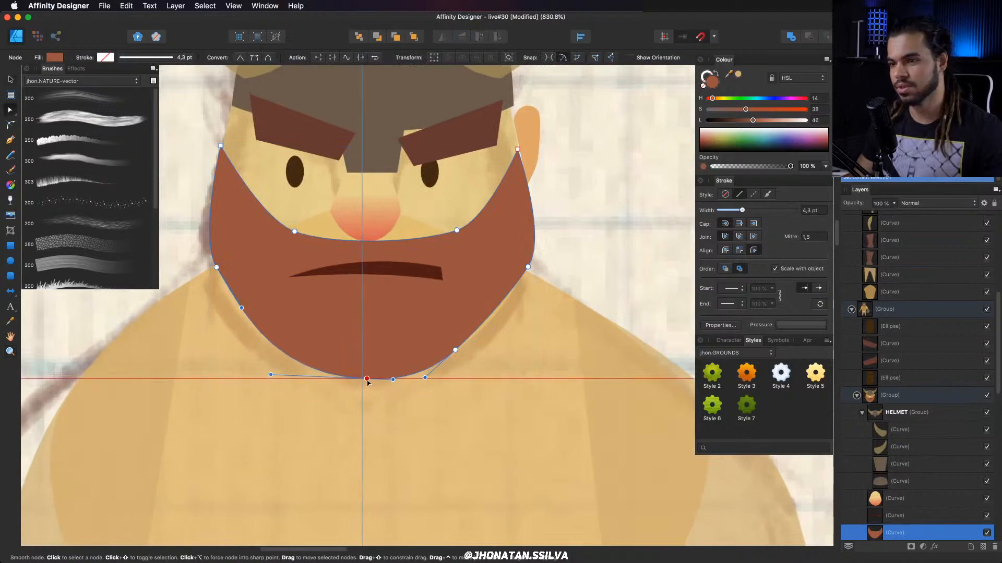
left_click_drag(440, 346, 322, 217)
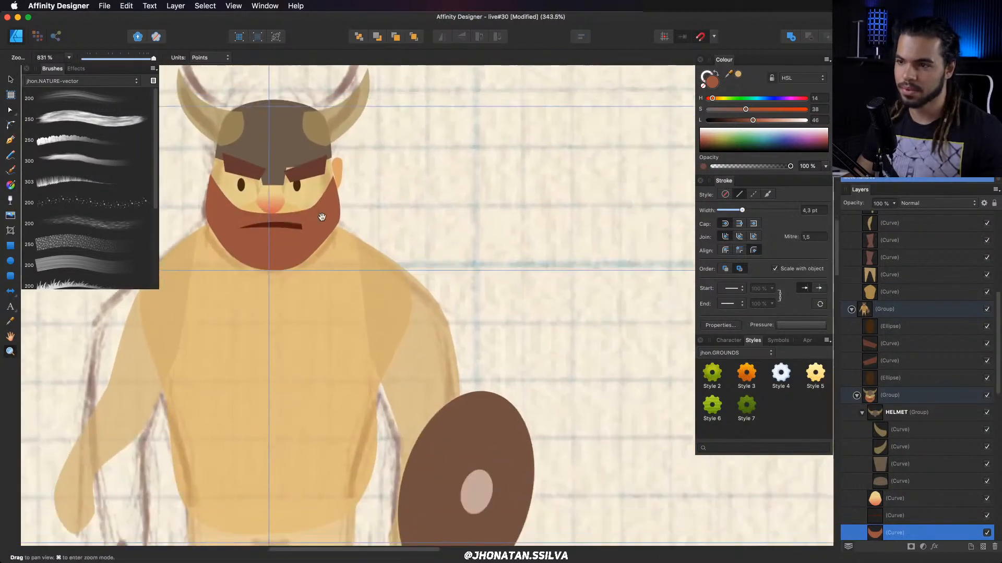
Move the side view's rear arm inward across the torso and hide its curve.
left_click_drag(523, 232, 167, 250)
left_click_drag(689, 250, 566, 249)
left_click_drag(393, 260, 373, 270)
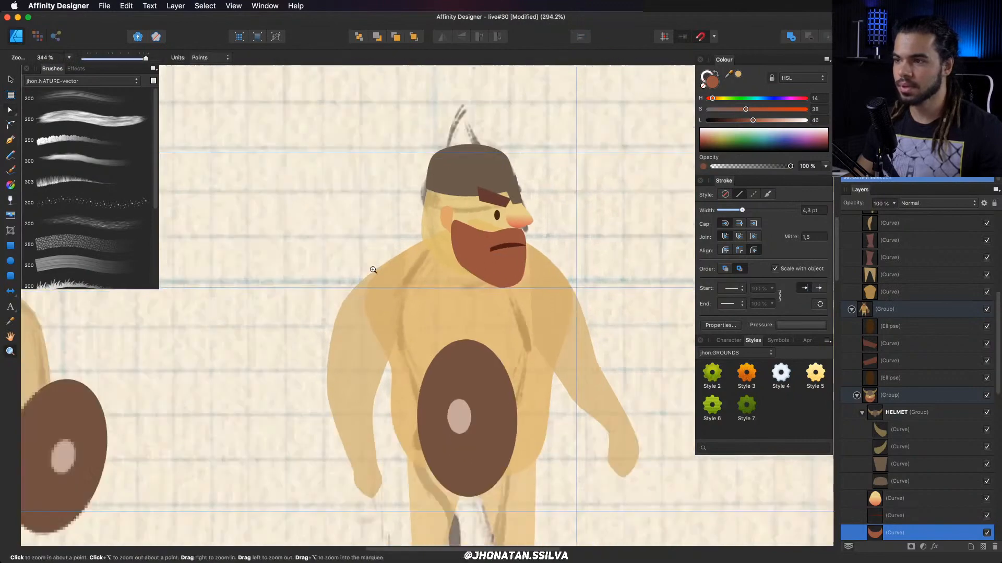
left_click_drag(488, 287, 337, 225)
key("v")
left_click(367, 255)
left_click_drag(403, 252, 477, 243)
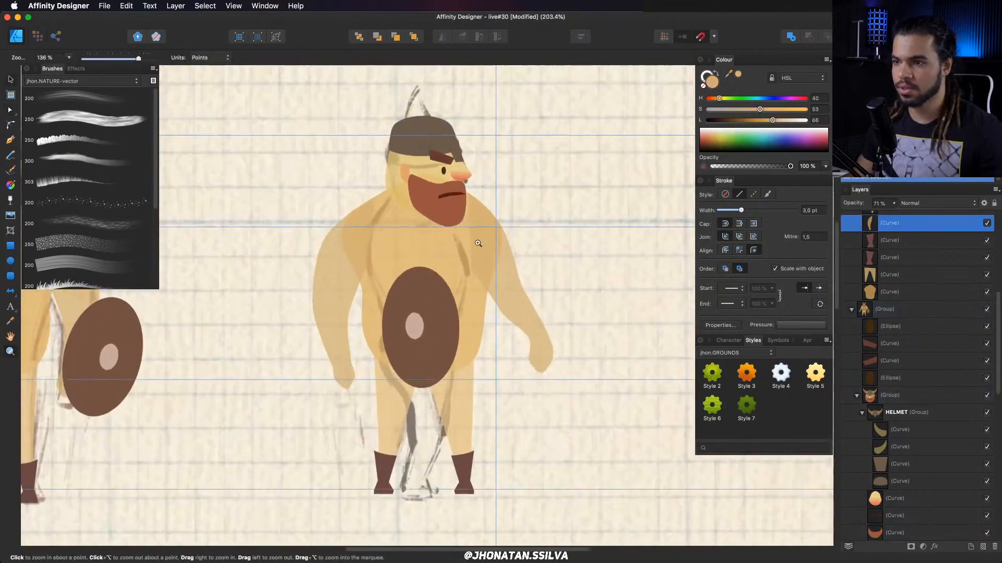
scroll(477, 243, "right", 3)
key("v")
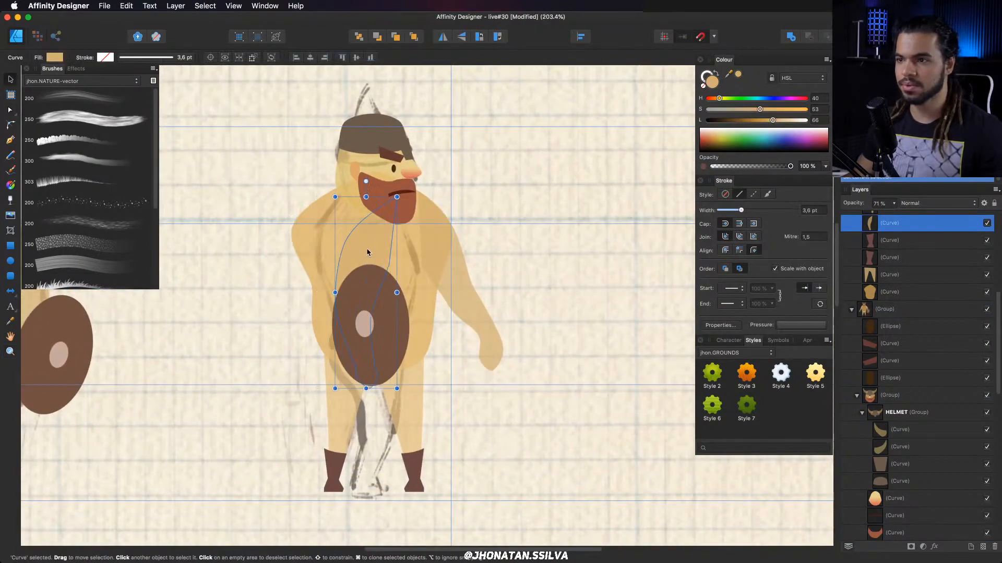
left_click_drag(367, 253, 345, 239)
Show the GRAY background rectangle over the sketch paper and hide the side view's front arm.
left_click(466, 285)
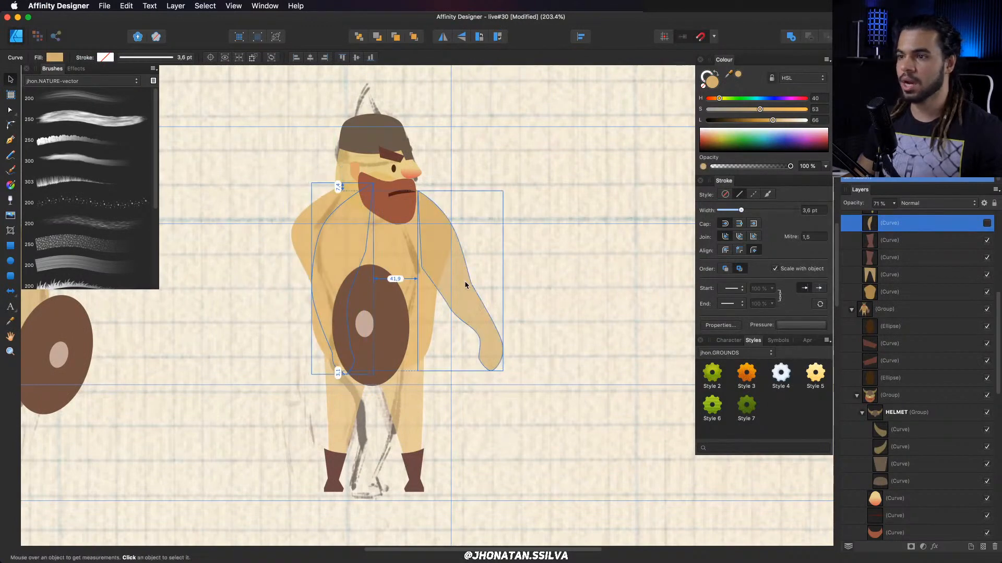
scroll(962, 507, "down", 5)
scroll(963, 507, "down", 5)
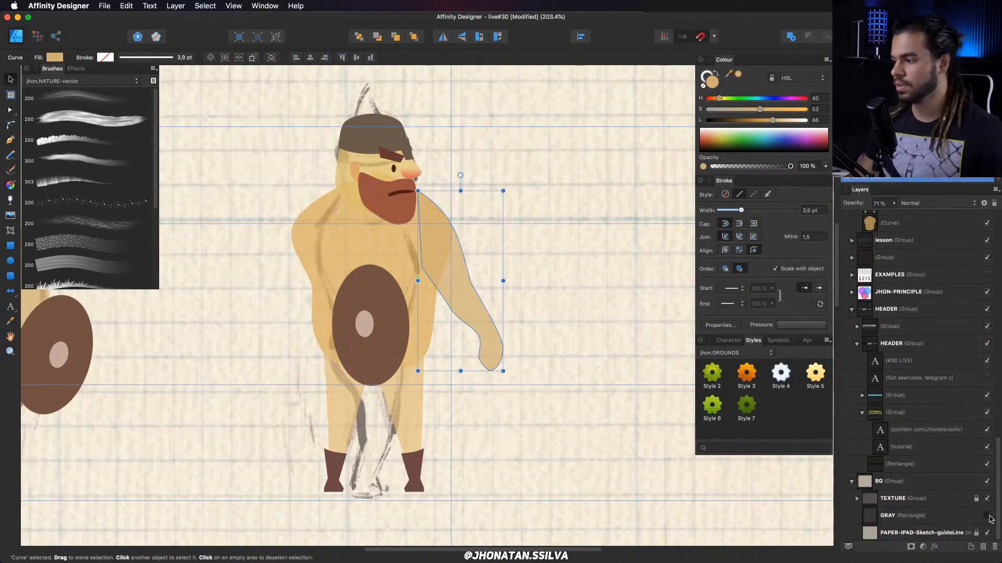
left_click(987, 516)
scroll(986, 395, "up", 10)
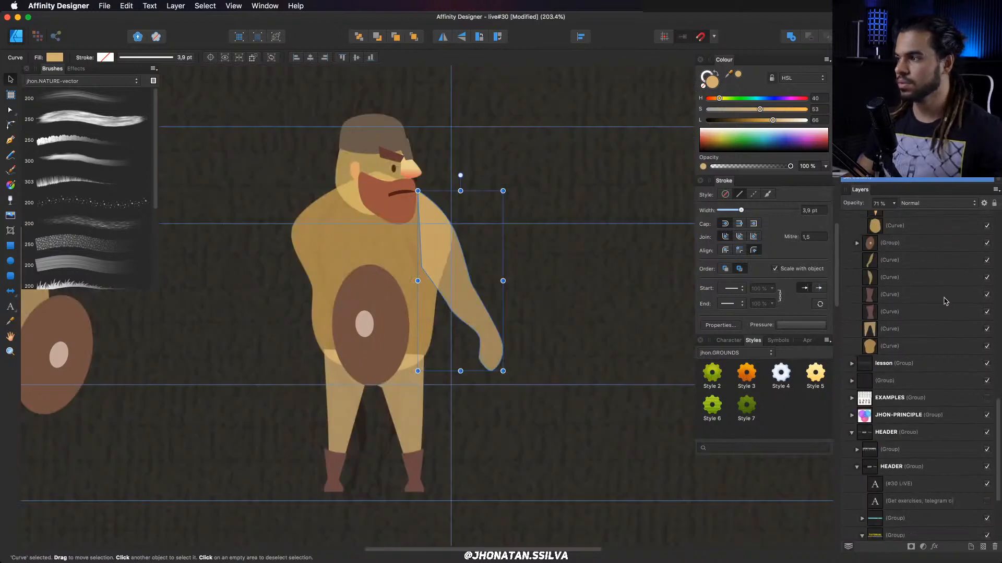
left_click(986, 398)
Add a node on the back of the head near the helmet's rim and move it backward to fill out the skull.
key("z")
left_click_drag(357, 196, 347, 258)
key("a")
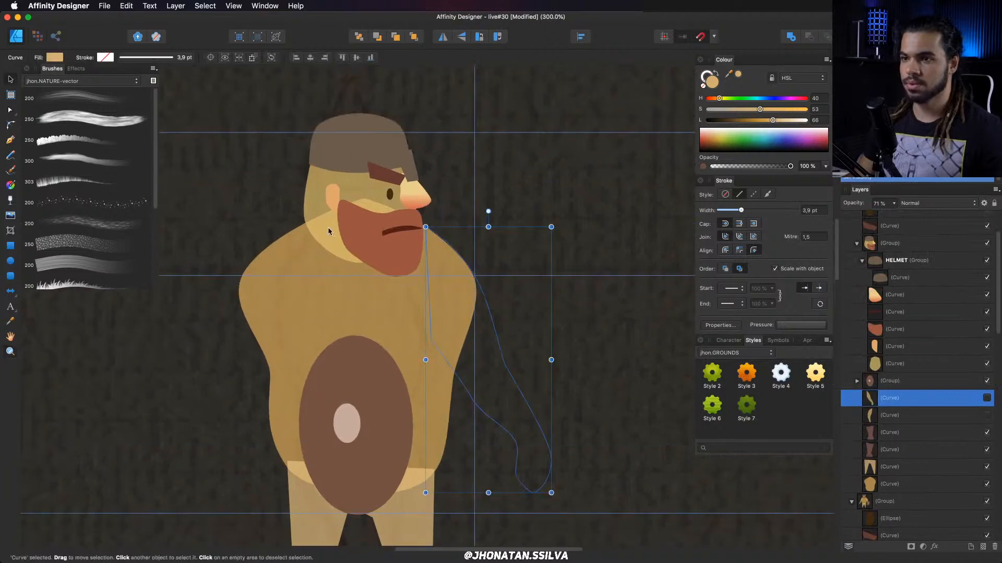
left_click(359, 263)
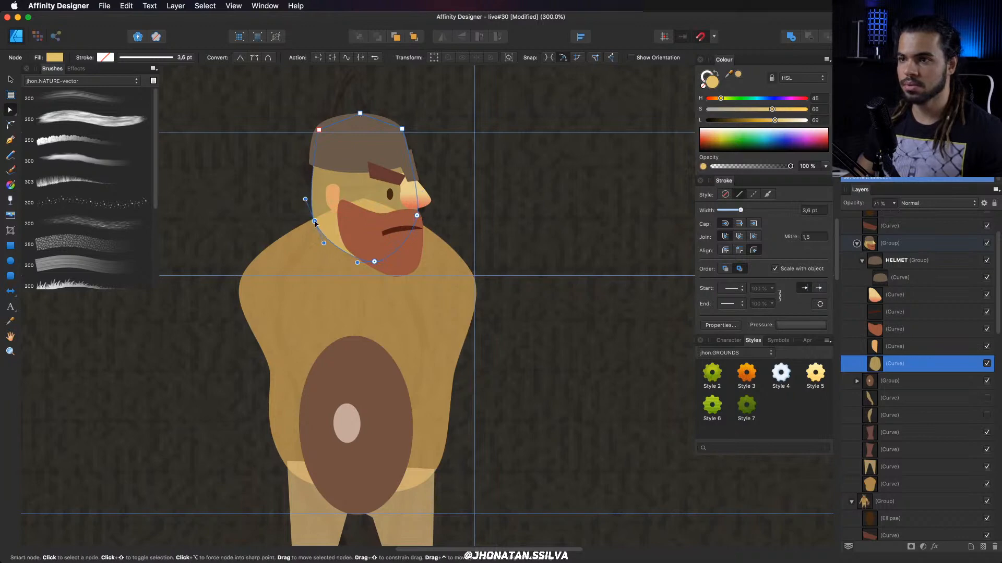
left_click(313, 168)
left_click_drag(303, 158, 303, 164)
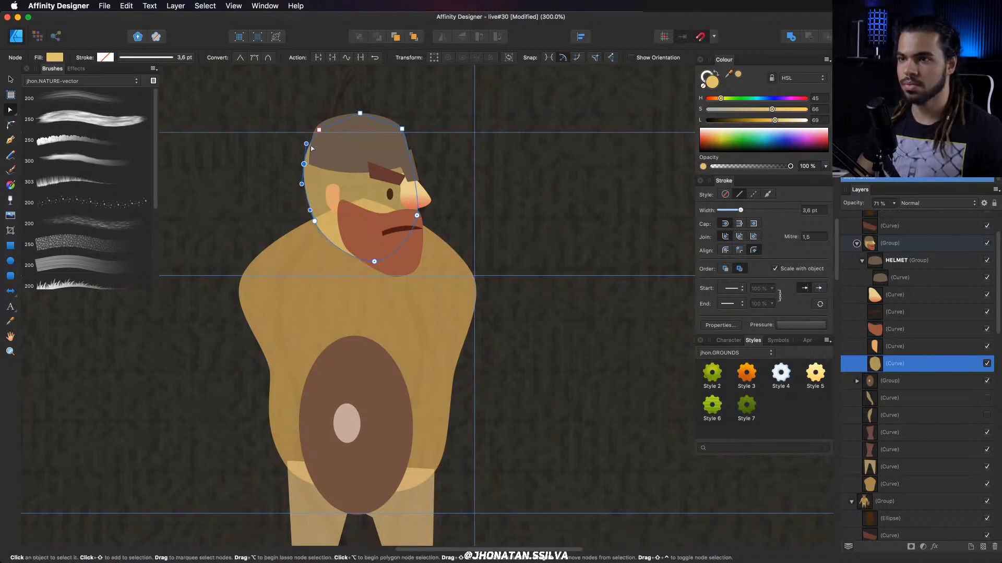
Widen the helmet dome to about 72.6 pt, then reshape its back curve and align its lower back corner with the head.
key("space")
key("v")
left_click_drag(337, 134, 316, 192)
double_click(365, 193)
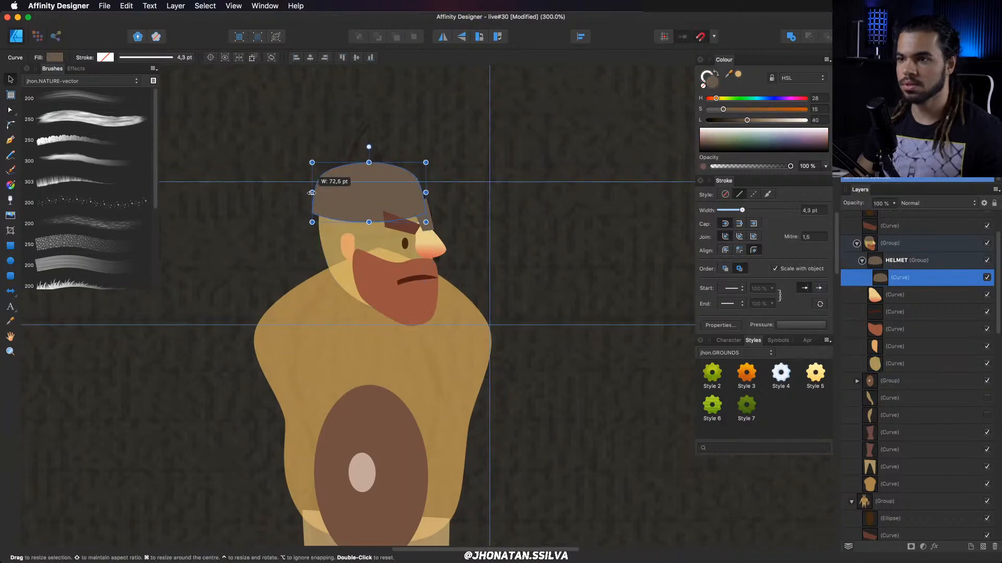
key("a")
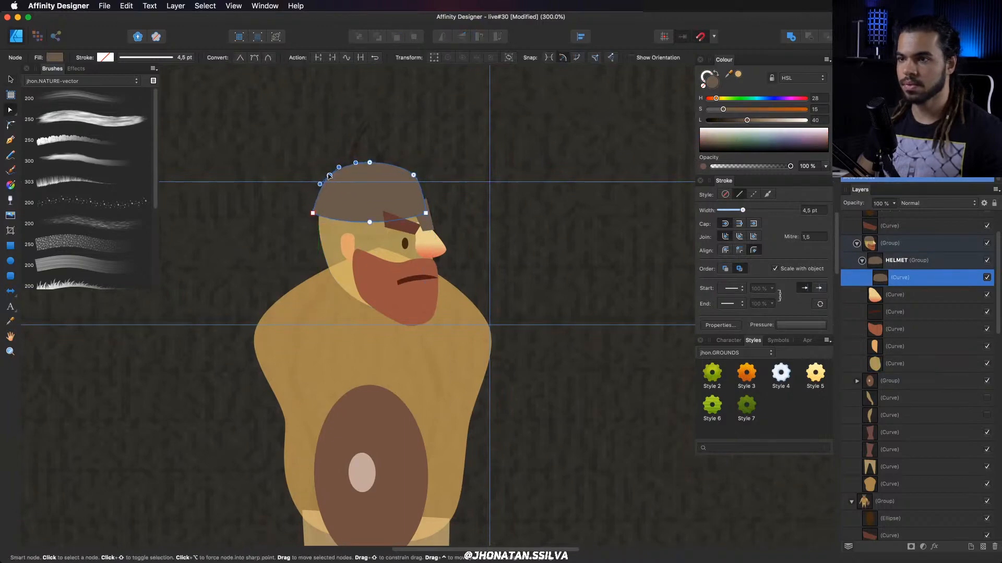
left_click_drag(320, 183, 314, 185)
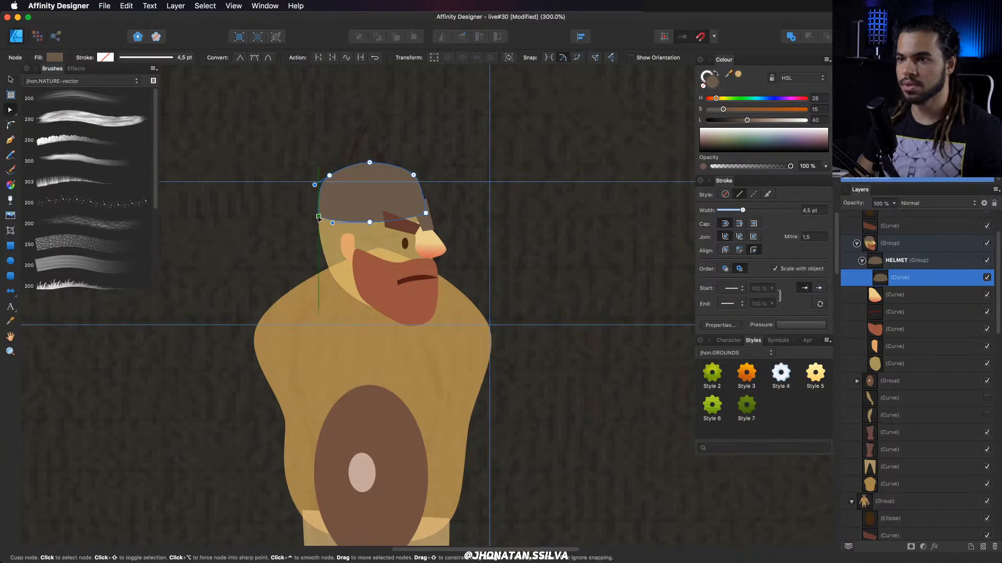
Round the helmet's crown by raising its top node and adjusting the curve handles toward the front and back.
scroll(459, 167, "up", 5)
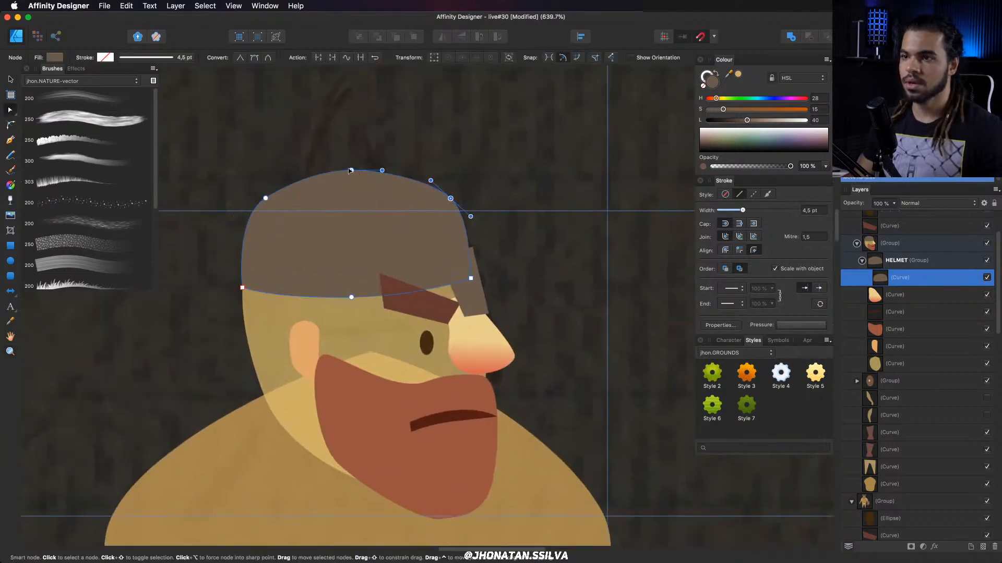
left_click_drag(353, 170, 355, 171)
left_click(324, 170)
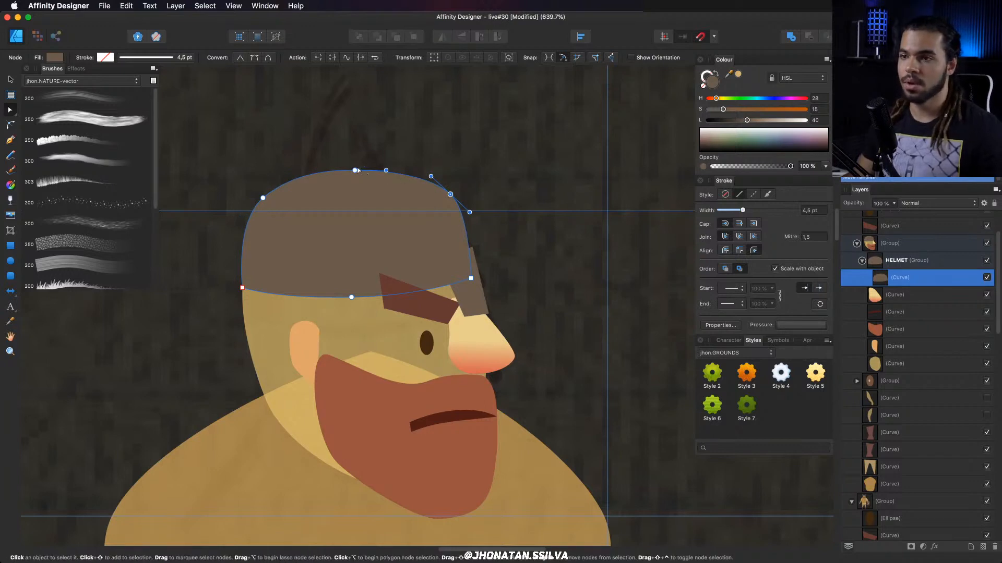
left_click_drag(359, 173, 410, 165)
key("super+z")
key("super+z")
left_click(364, 184)
key("super+z")
left_click_drag(306, 165, 304, 162)
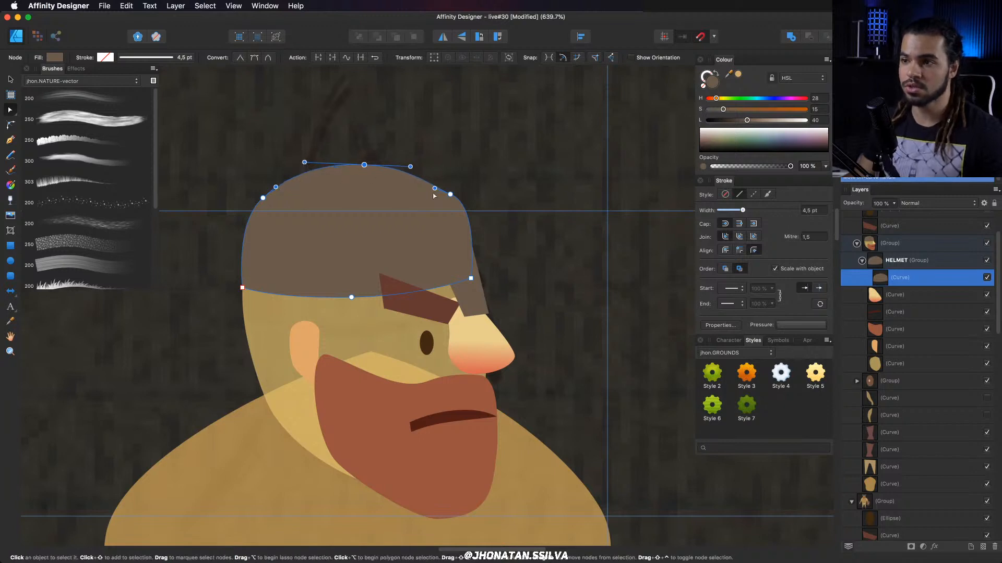
left_click_drag(436, 187, 434, 183)
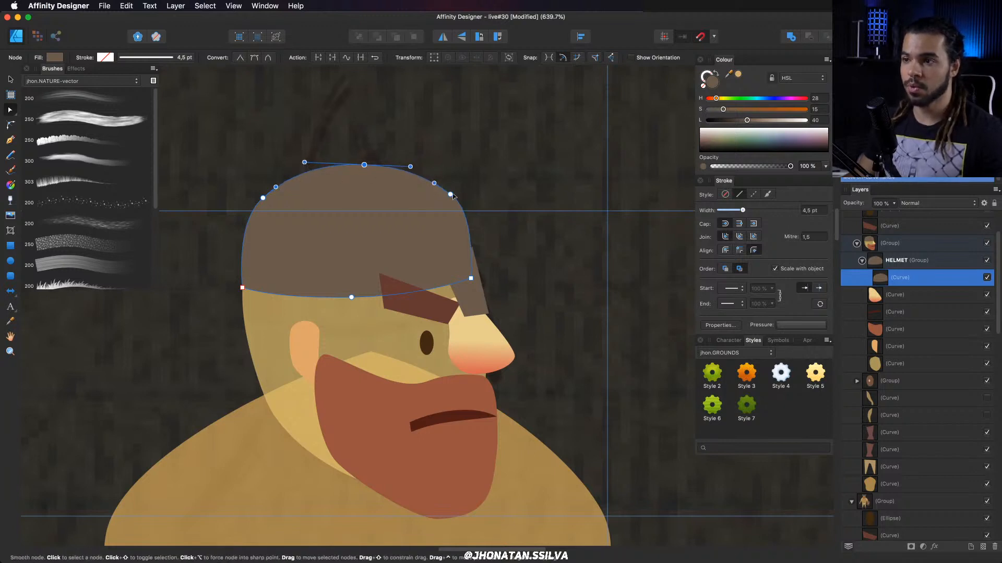
scroll(453, 203, "down", 2)
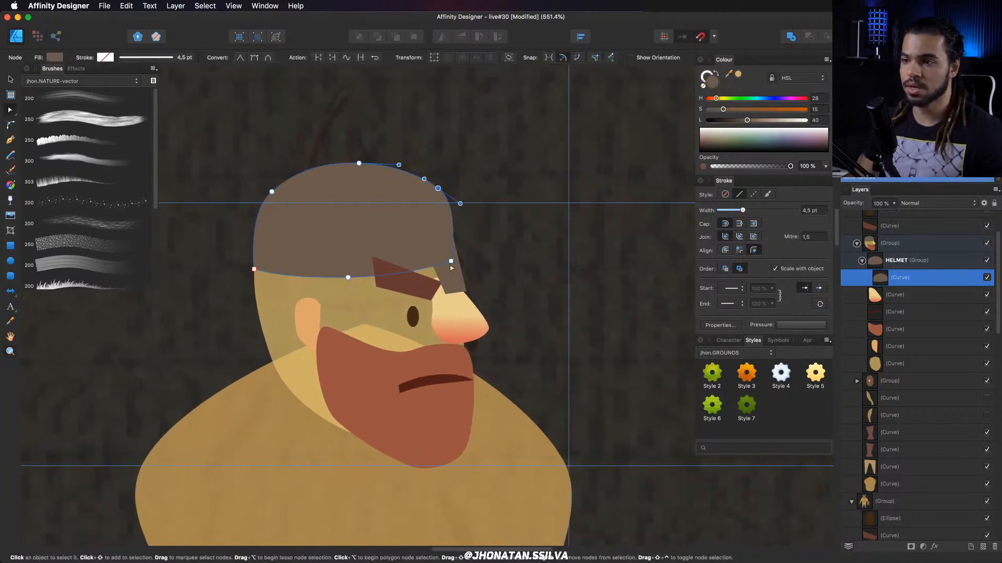
Reshape the eyebrow by moving its corner nodes to make it slimmer and curving its upper edge.
key("v")
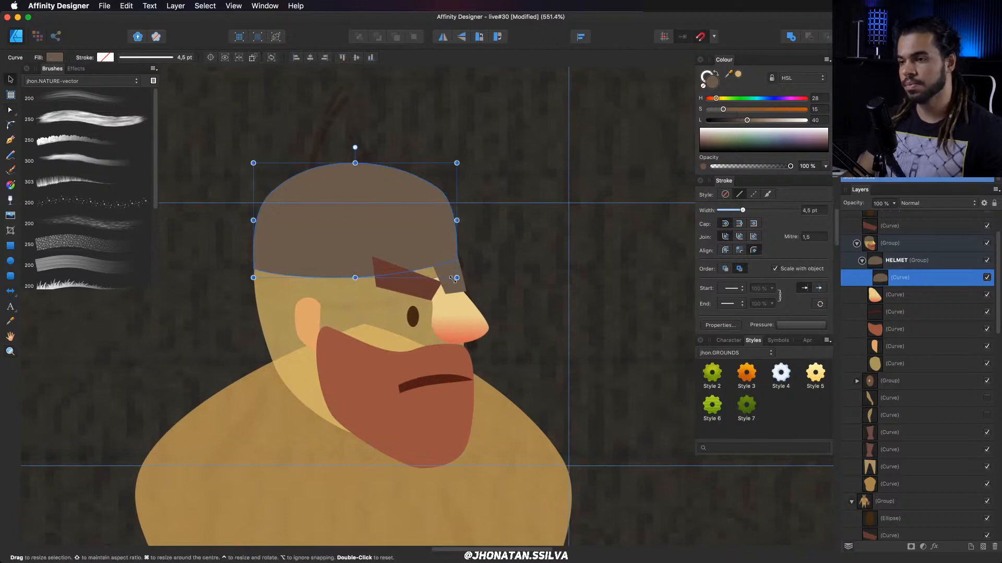
left_click(457, 288)
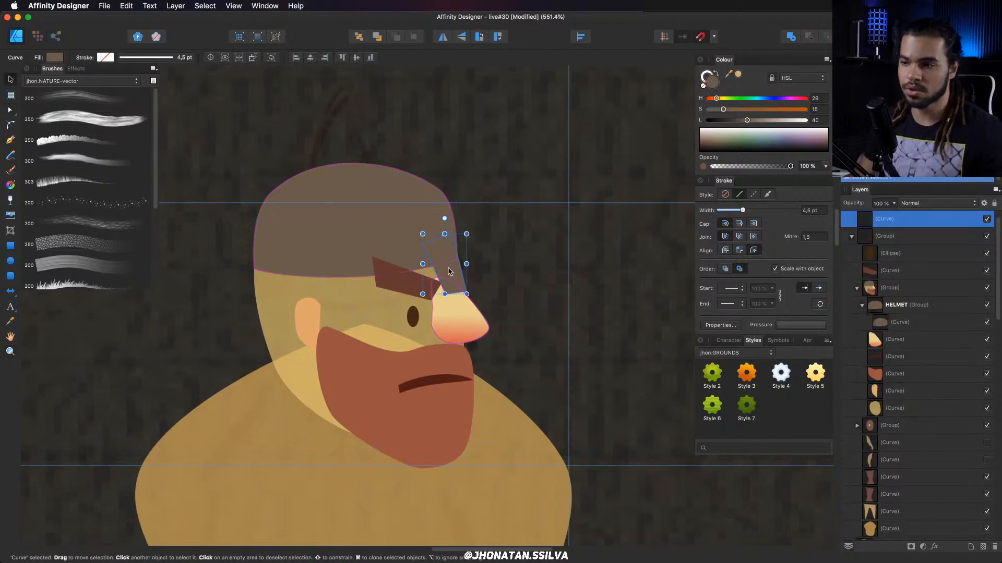
scroll(449, 271, "down", 2)
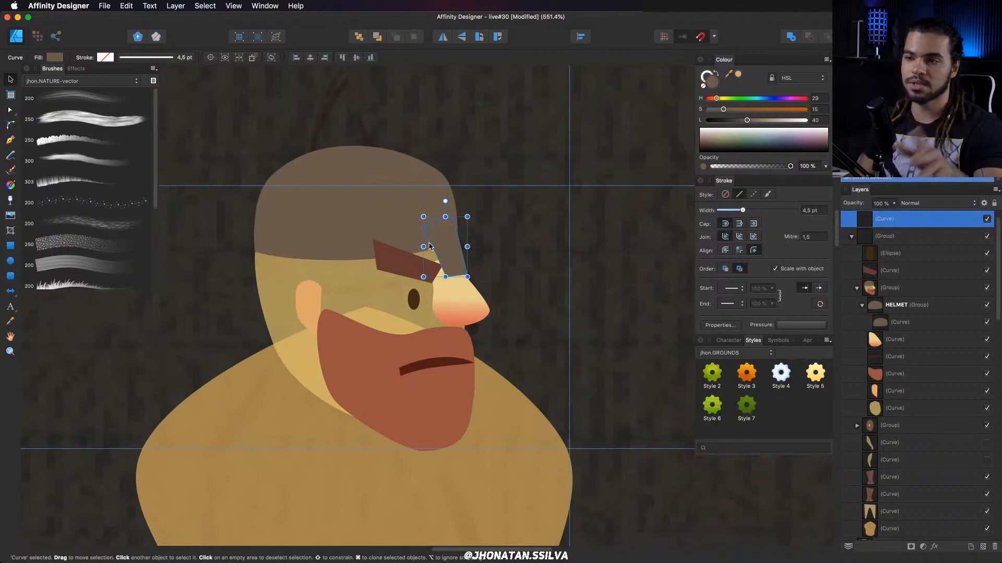
left_click(383, 271)
double_click(405, 272)
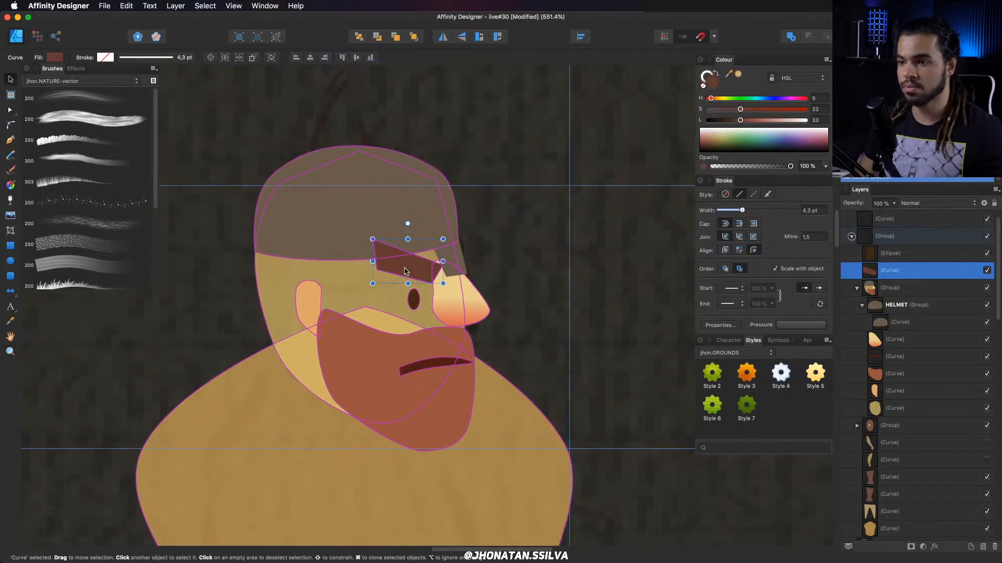
key("a")
scroll(405, 271, "up", 3)
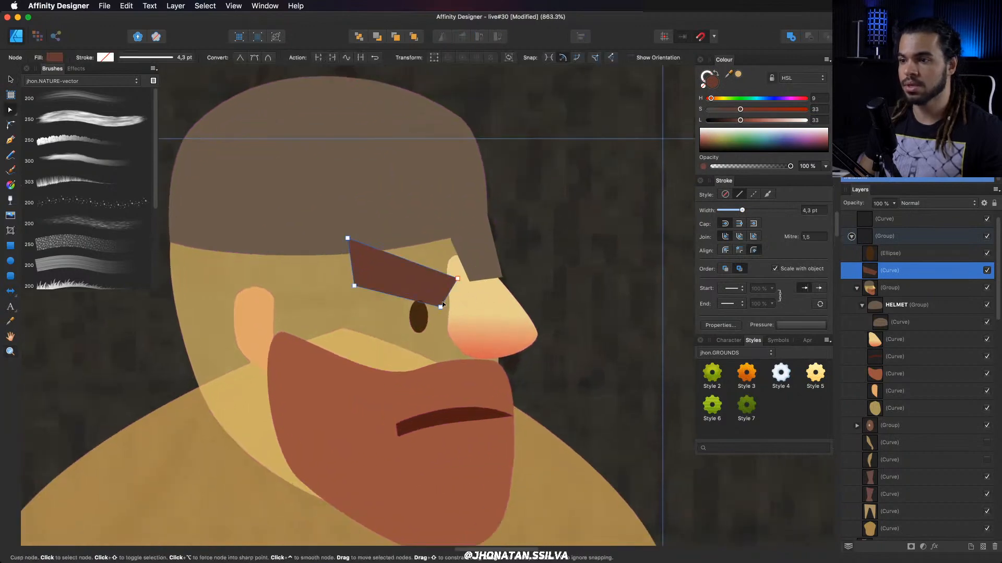
left_click_drag(440, 307, 452, 282)
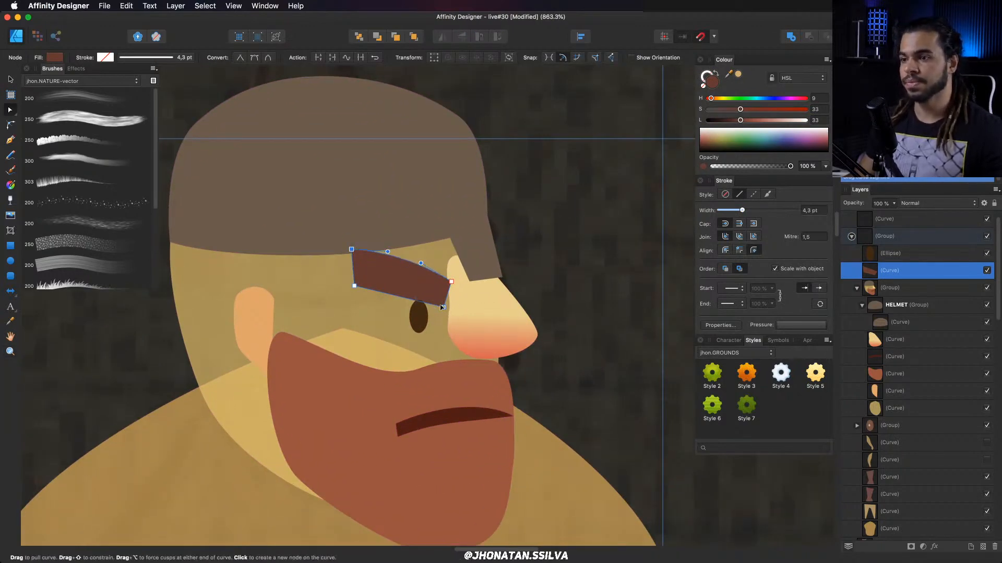
left_click_drag(442, 307, 447, 302)
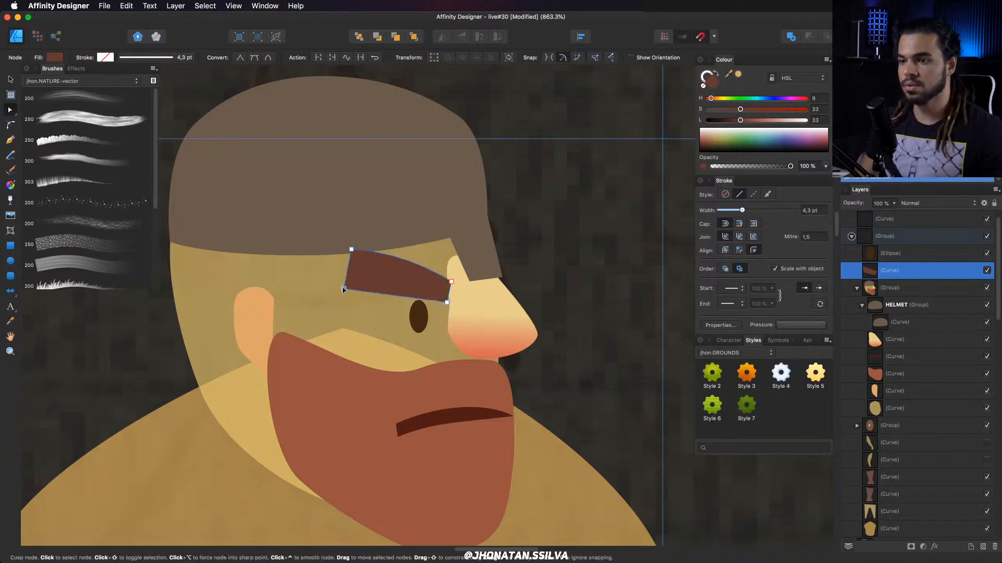
left_click(343, 290)
Narrow the helmet's nose guard at its lower end and move its upper front node forward to make the front edge vertical.
key("z")
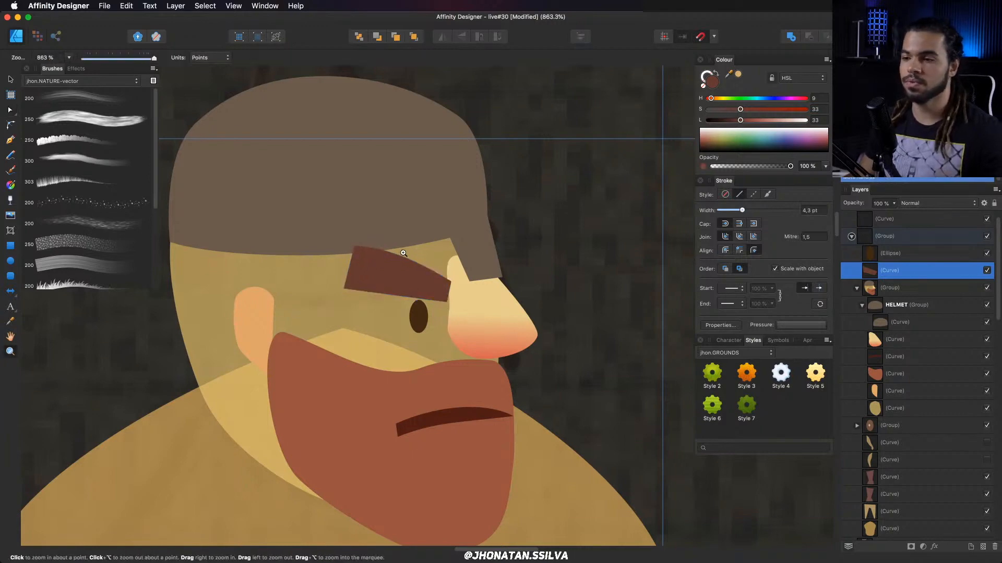
left_click_drag(556, 267, 502, 228)
key("v")
left_click(445, 233)
key("z")
left_click_drag(495, 236, 480, 262)
key("a")
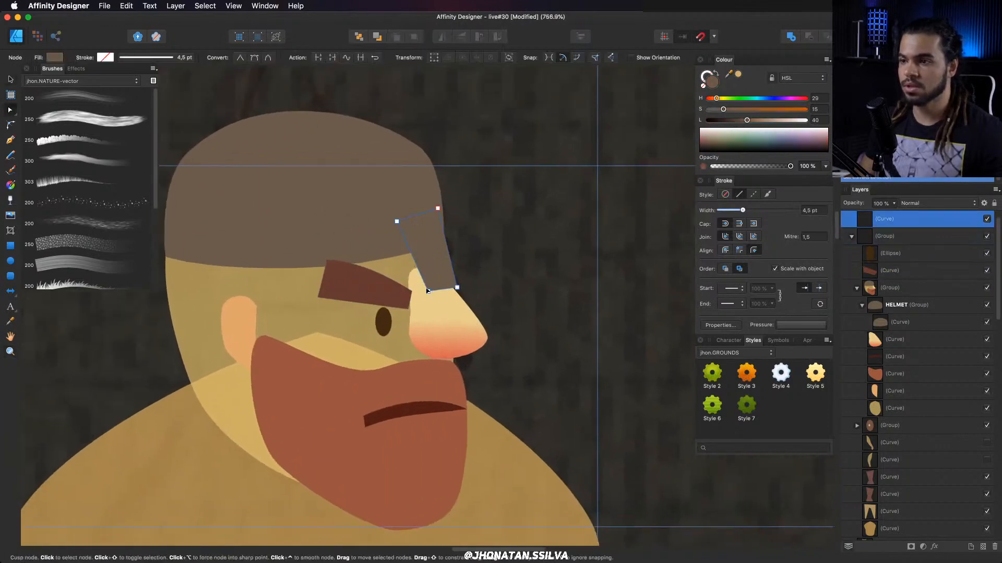
left_click_drag(427, 284, 448, 285)
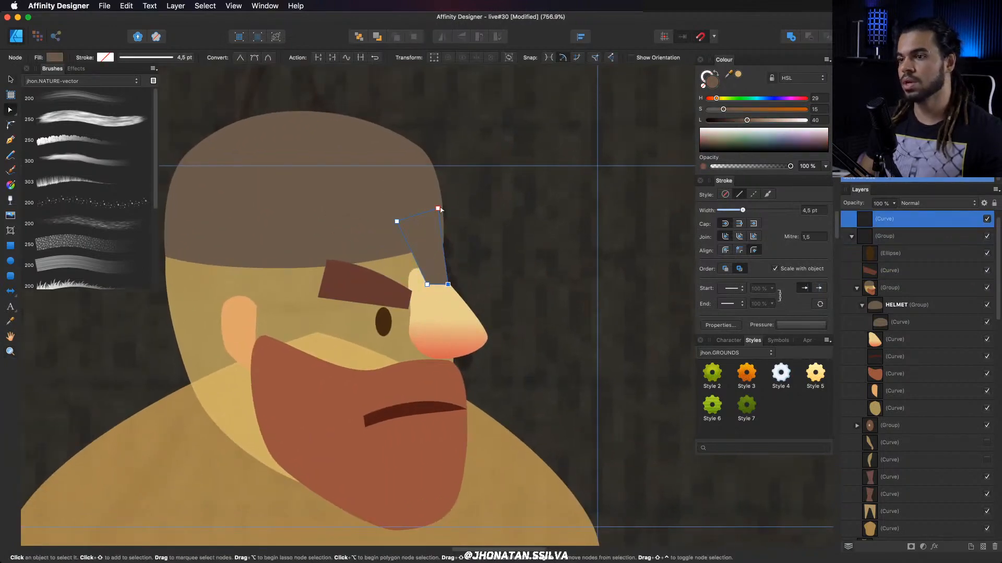
left_click_drag(447, 210, 447, 209)
Move the helmet dome's lower front corner forward and up to meet the nose guard's front edge.
left_click(364, 179)
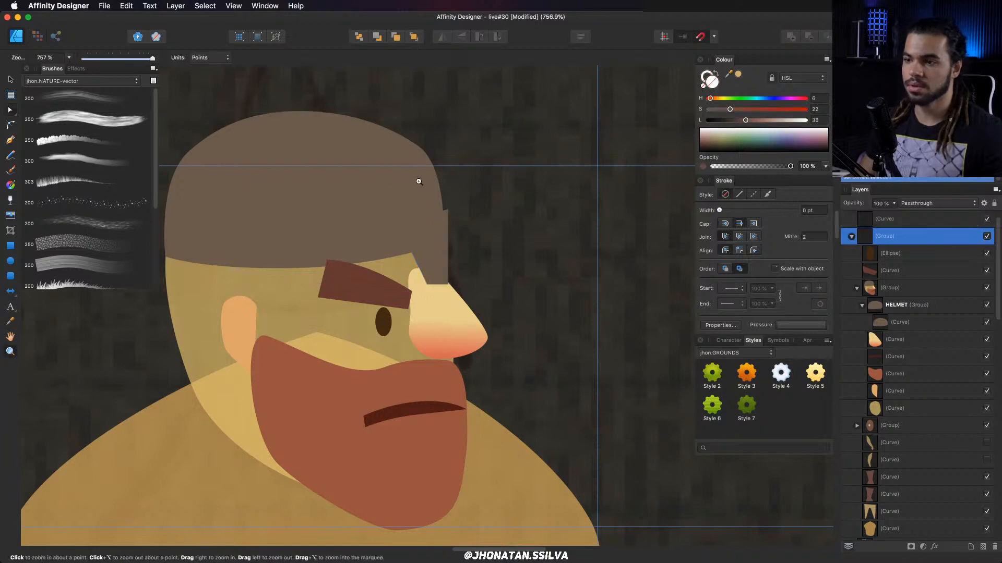
key("v")
double_click(418, 197)
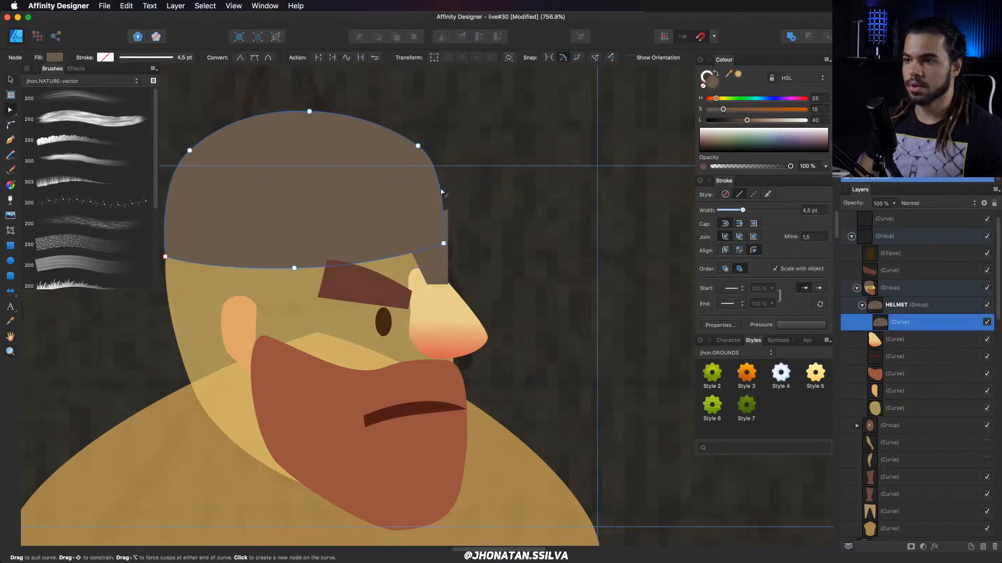
left_click_drag(444, 242, 448, 236)
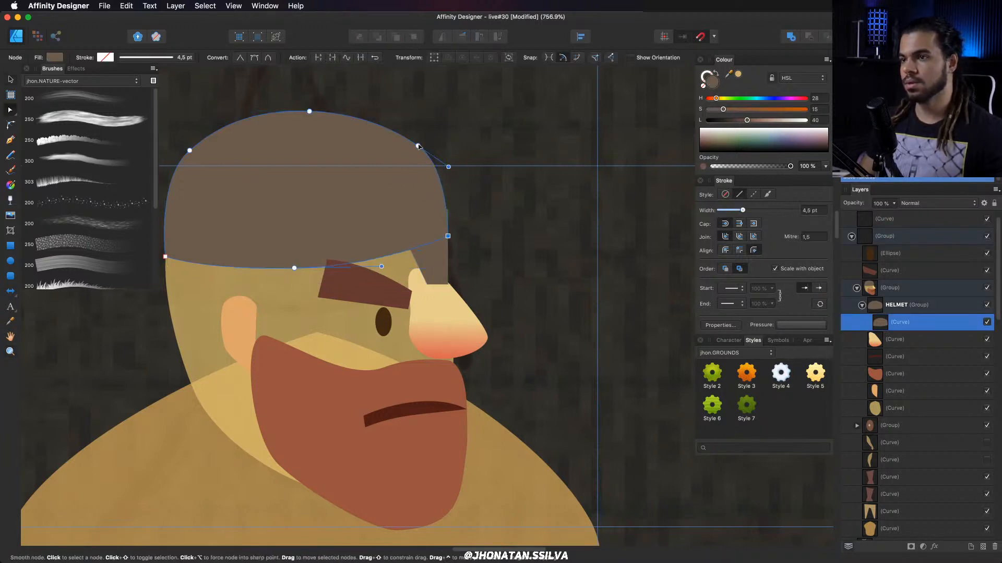
Move the ear slightly up and forward on the head.
scroll(423, 147, "down", 3)
key("v")
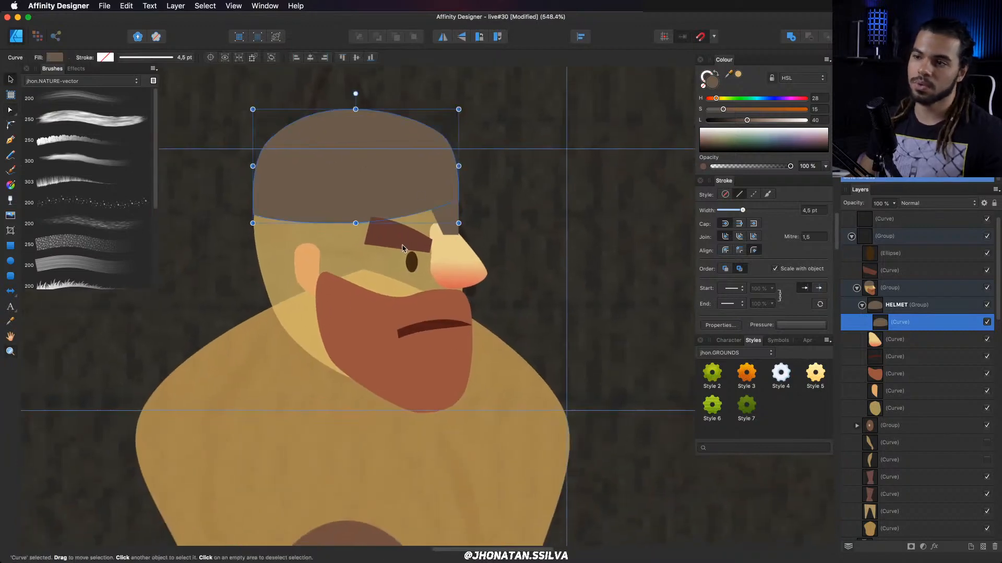
left_click_drag(308, 265, 315, 253)
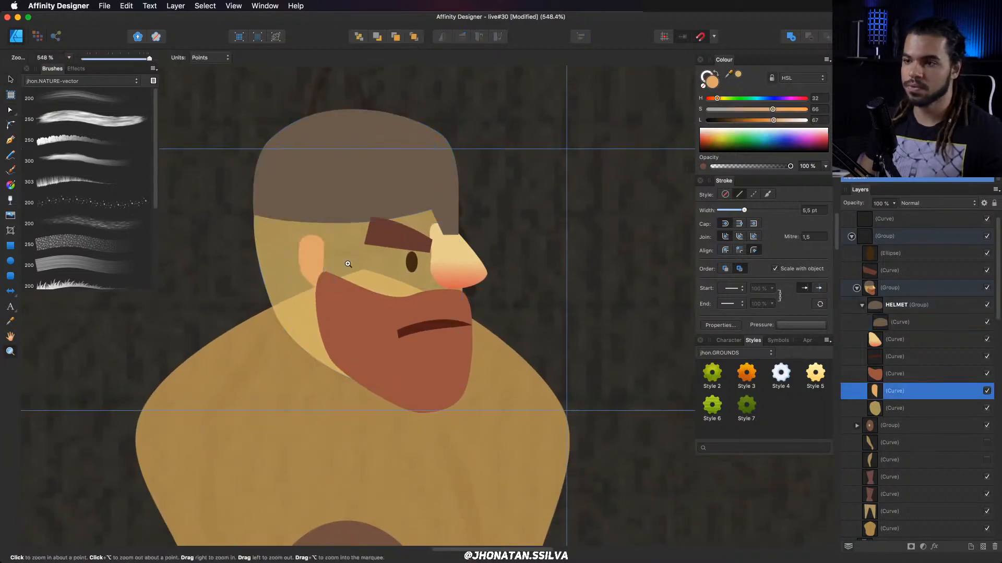
Duplicate the beard and place the copy up and back over the rear of the head.
left_click(373, 324)
scroll(429, 328, "left", 2)
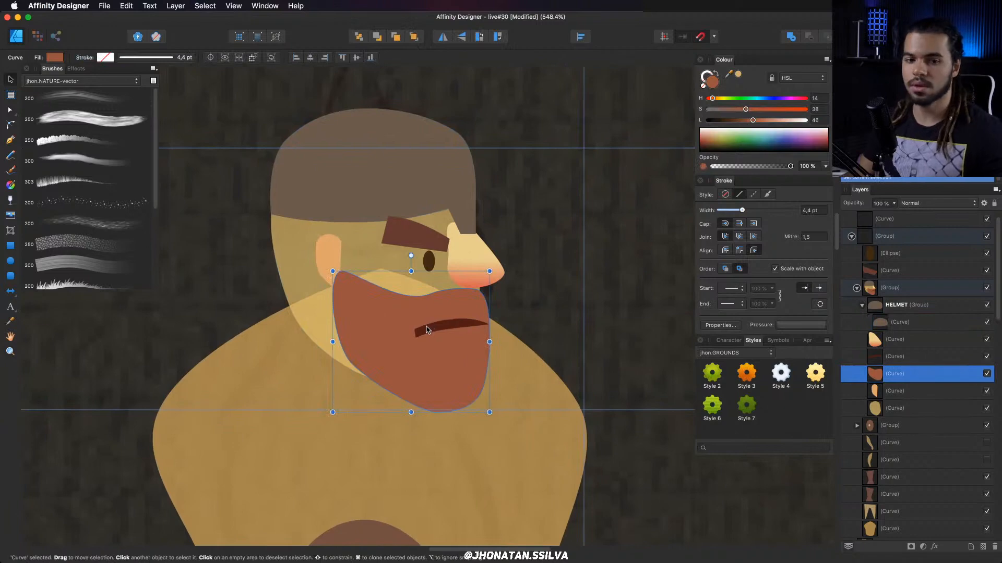
left_click_drag(410, 357, 305, 309)
key("space")
Delete the two rearmost nodes of the beard copy behind the face.
key("a")
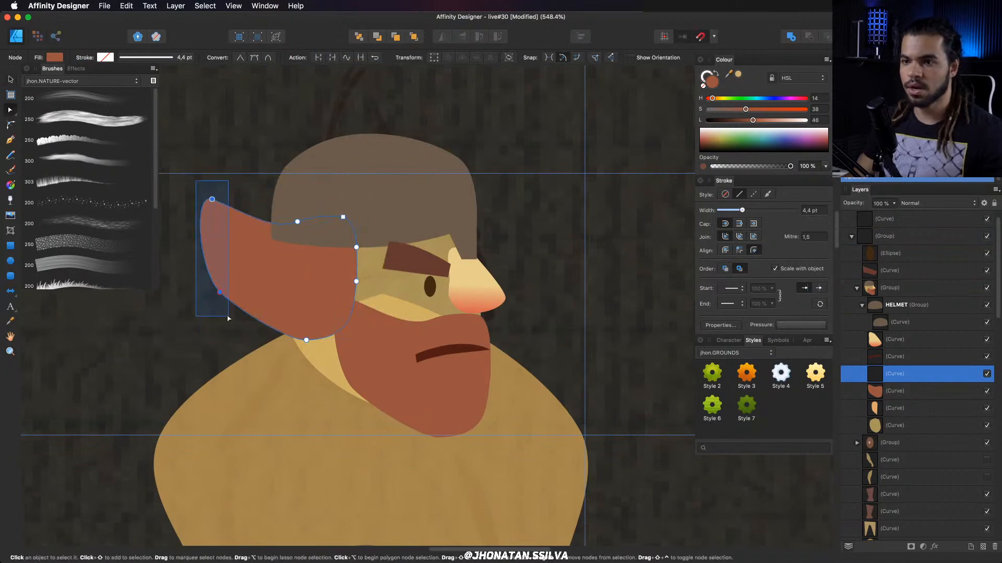
left_click_drag(228, 318, 228, 319)
key("Delete")
key("v")
scroll(373, 364, "up", 2)
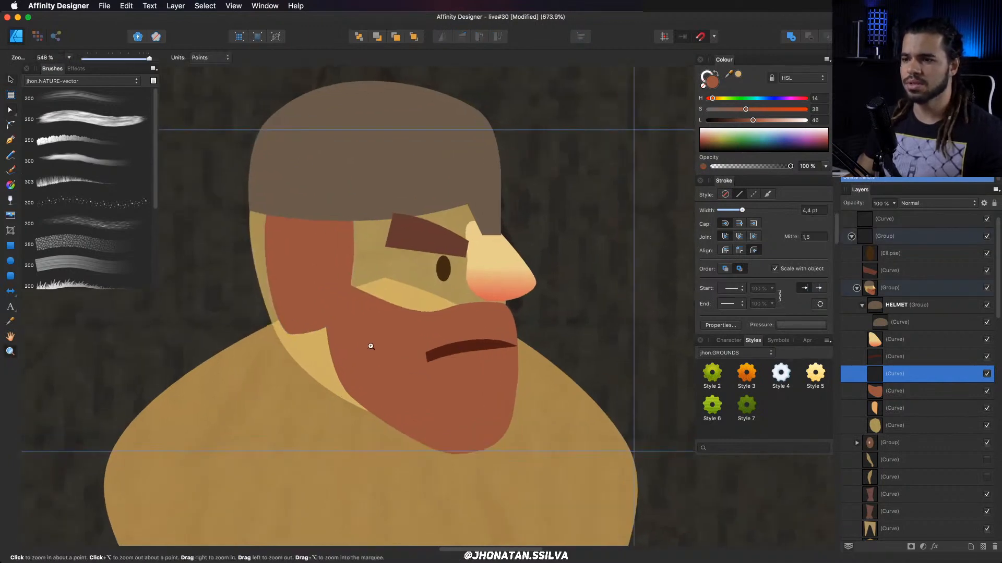
Move the hair shape to the rear of the head and pull its rear upper and lower nodes inward.
left_click_drag(311, 278, 277, 270)
key("a")
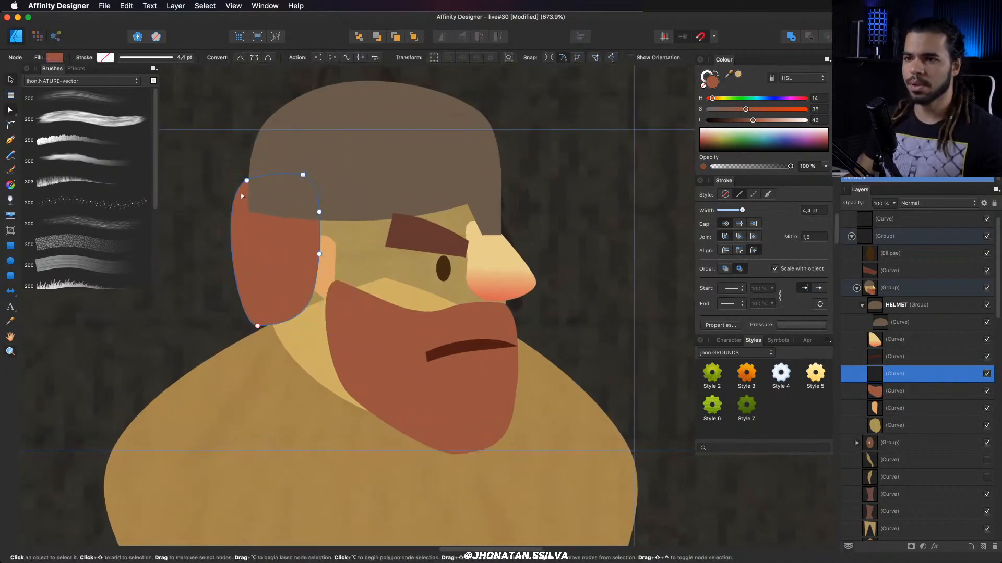
left_click_drag(247, 180, 248, 192)
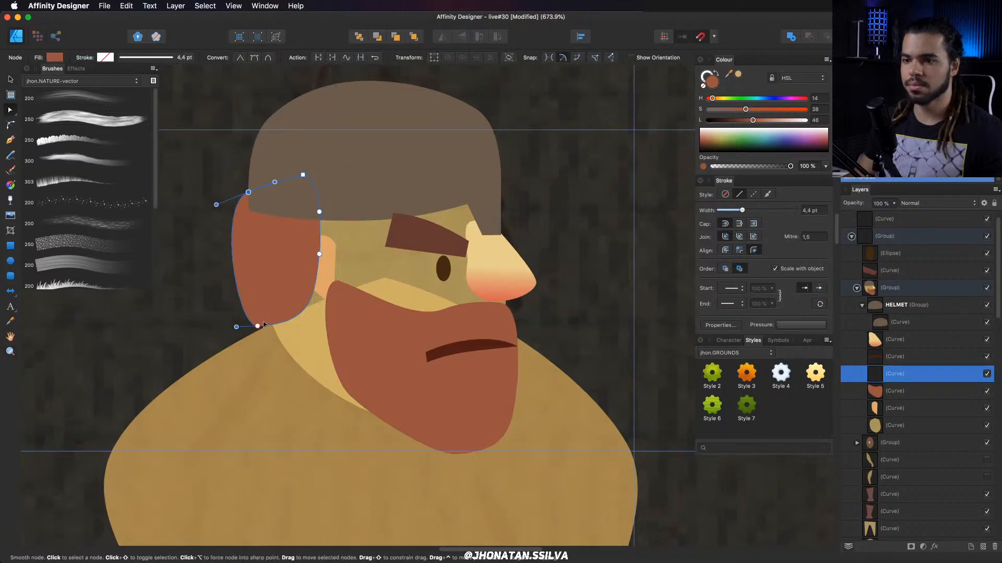
left_click_drag(257, 326, 272, 322)
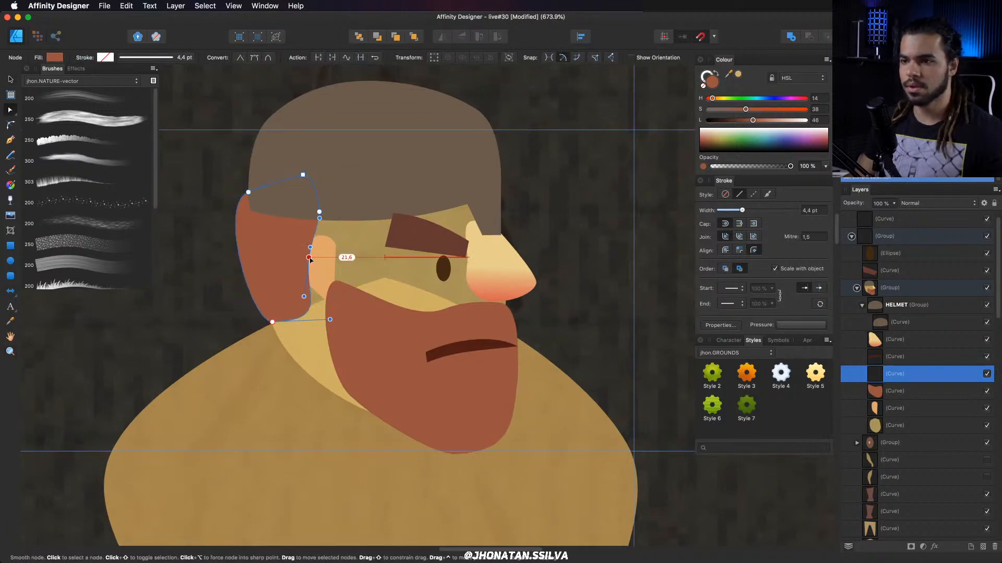
Reshape the hair's front edge around the ear, adding nodes to form a sideburn that reaches down to the beard.
left_click(313, 235)
left_click_drag(315, 233, 348, 217)
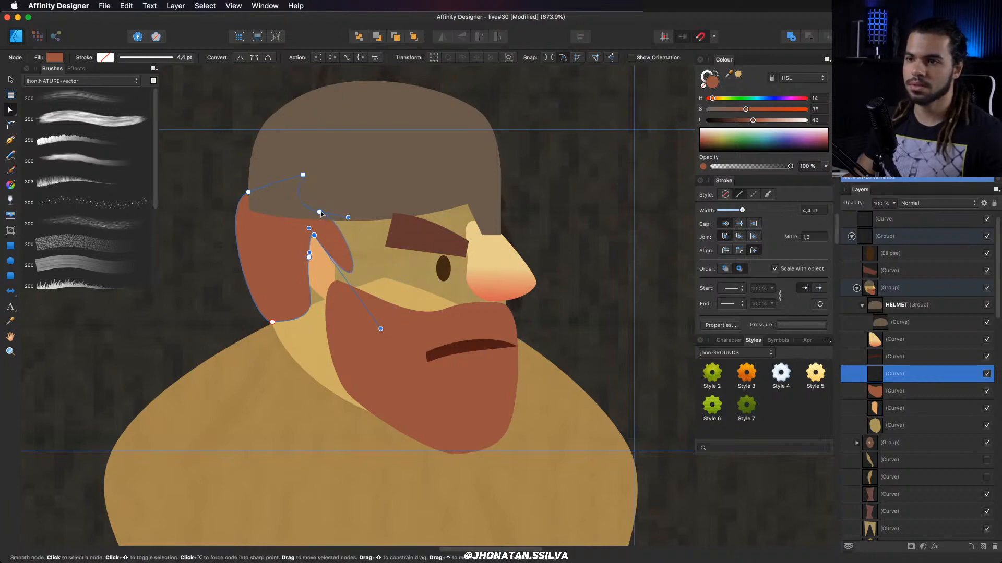
left_click(360, 270)
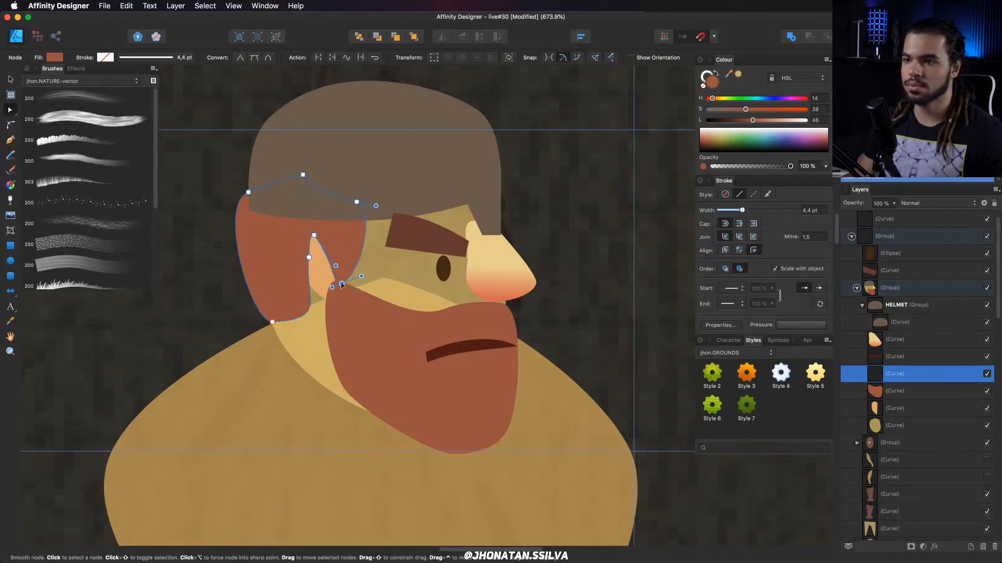
left_click_drag(342, 284, 364, 295)
left_click_drag(362, 260, 368, 221)
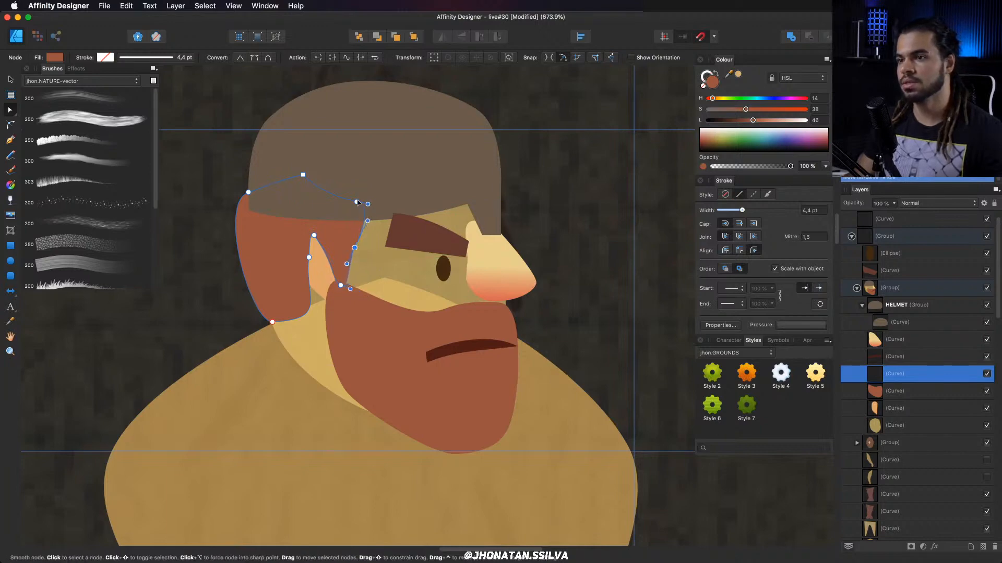
left_click_drag(401, 192, 381, 243)
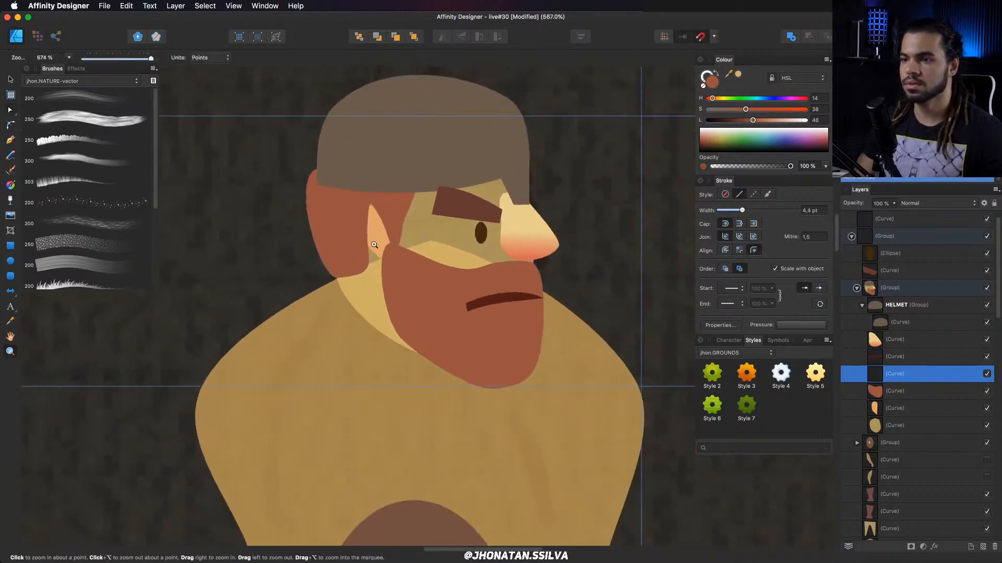
Place the ear layer above the hair and shift the ear's lower tip slightly forward.
key("v")
left_click(381, 244)
scroll(381, 243, "right", 3)
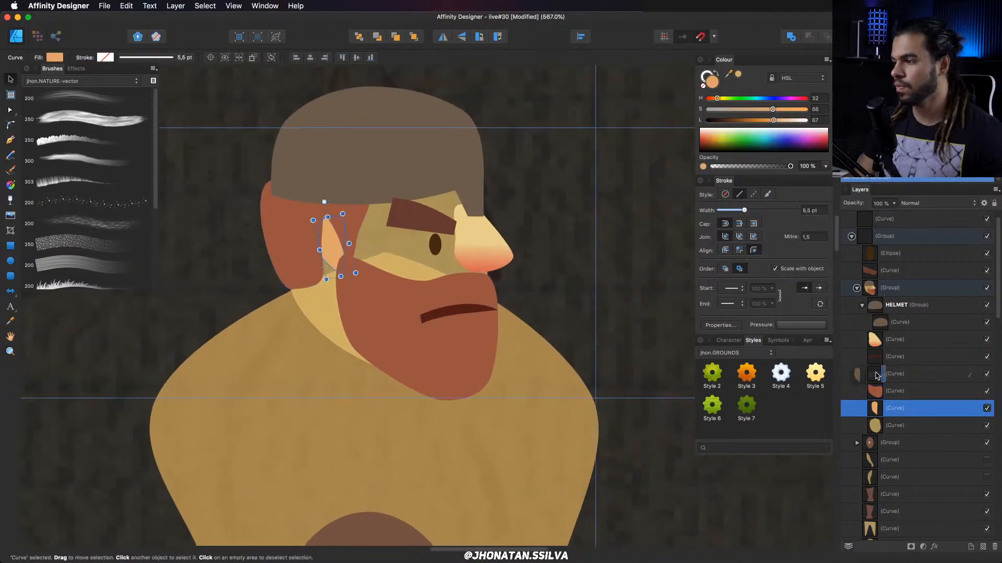
left_click_drag(877, 375, 876, 374)
key("a")
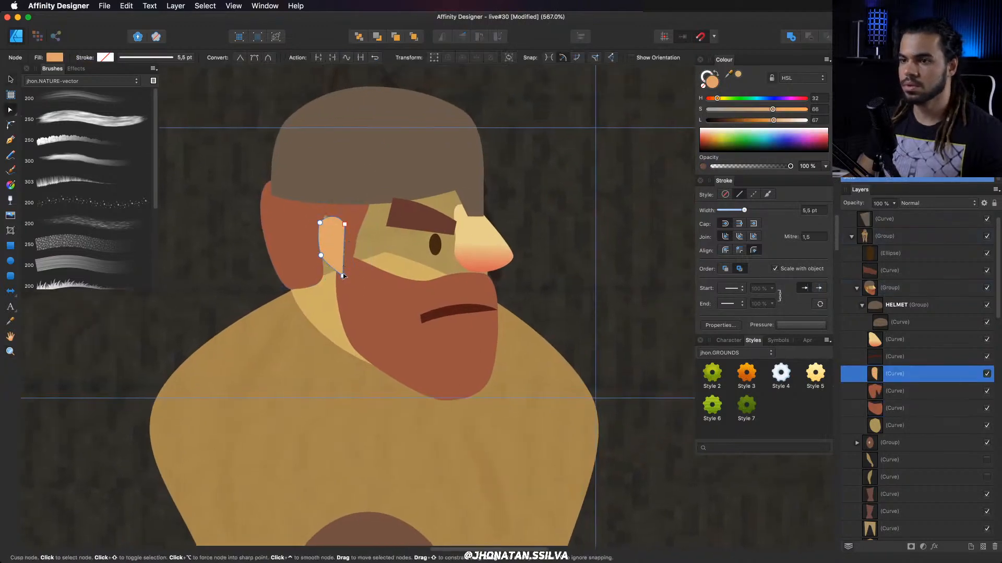
left_click(347, 273)
scroll(334, 261, "right", 2)
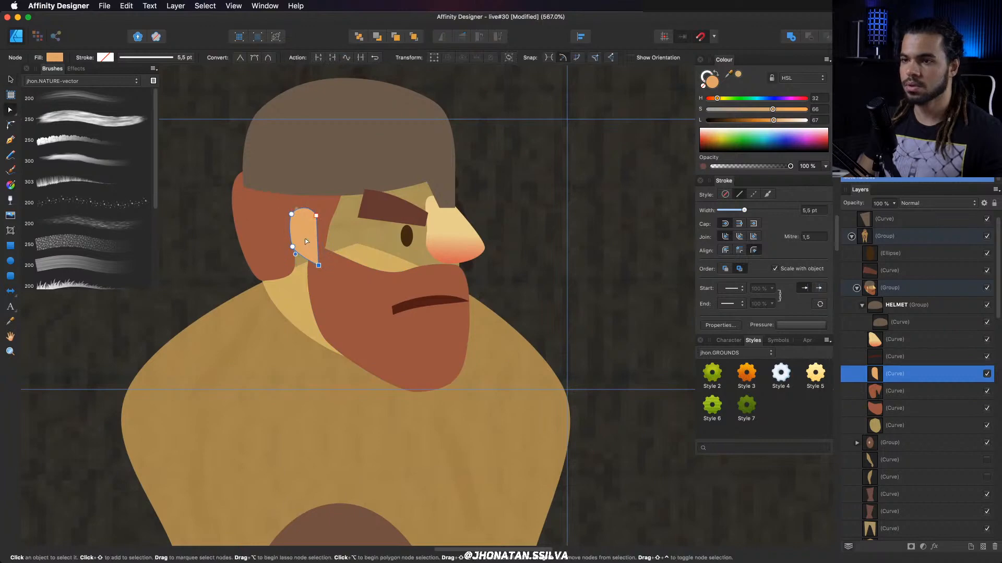
key("v")
scroll(296, 241, "up", 3)
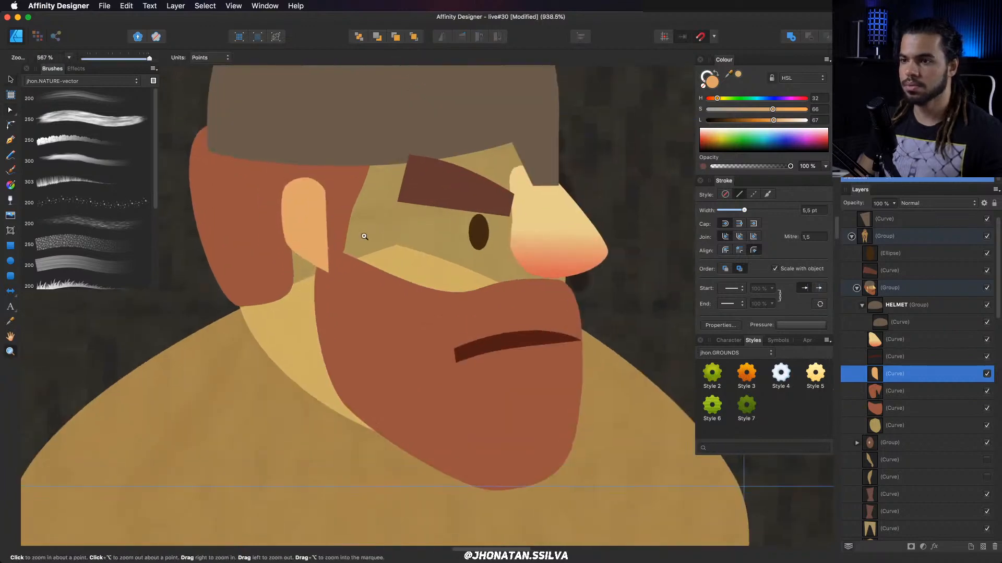
Refine the hair's lower front corner and its contour behind the ear so the edge runs straighter toward the neck.
left_click(282, 298)
key("a")
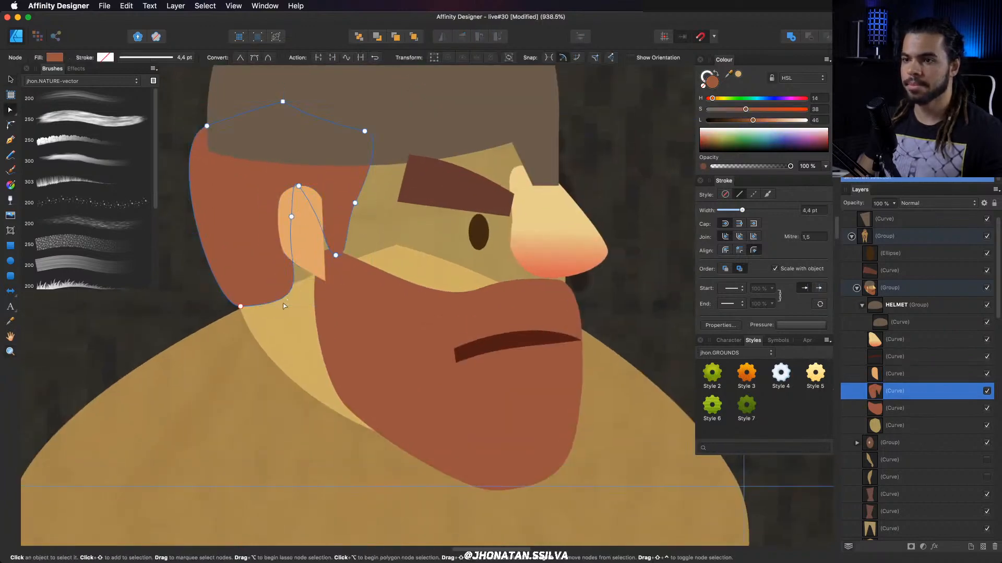
left_click(284, 296)
left_click_drag(284, 297, 277, 304)
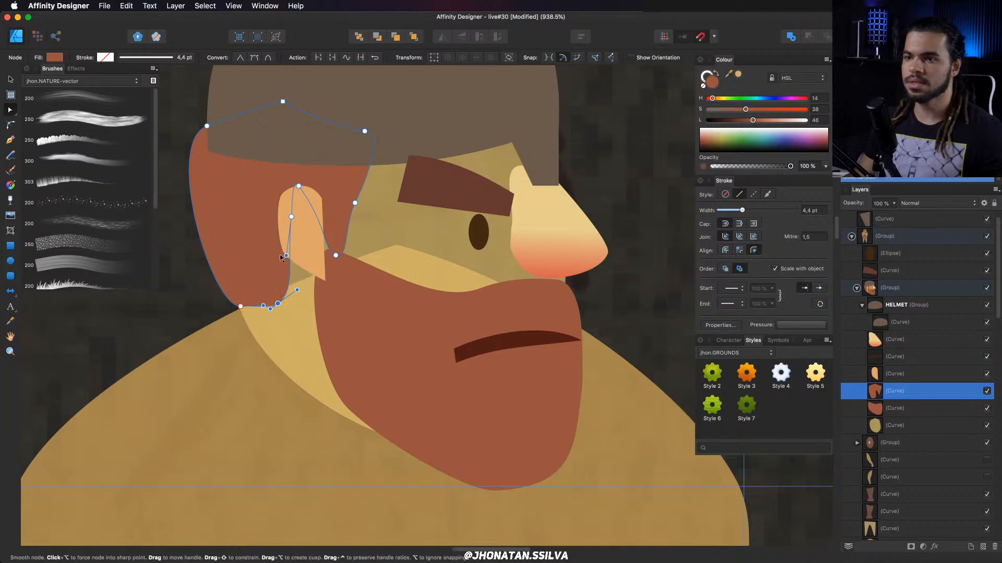
left_click(291, 224)
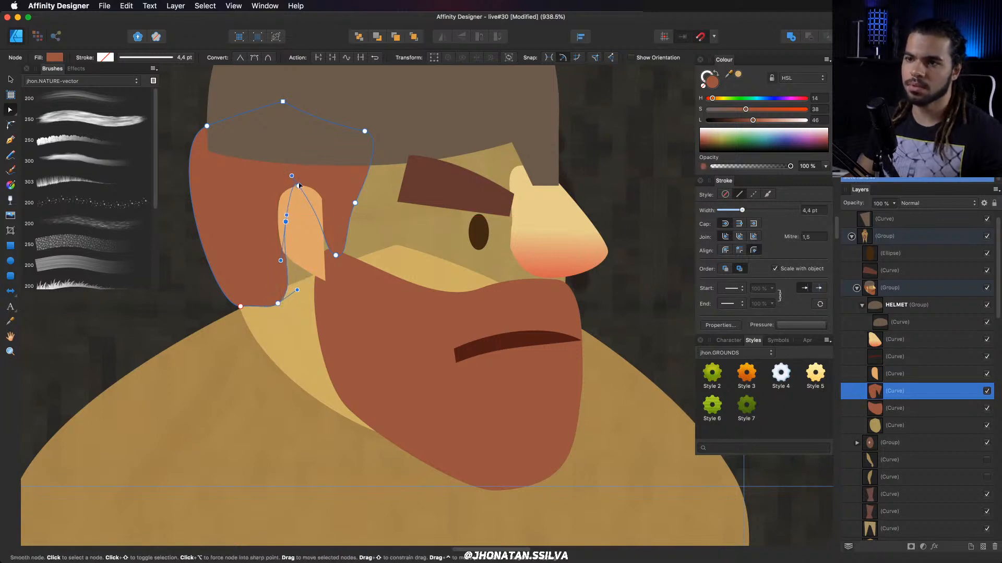
left_click_drag(300, 190, 301, 191)
left_click(335, 255)
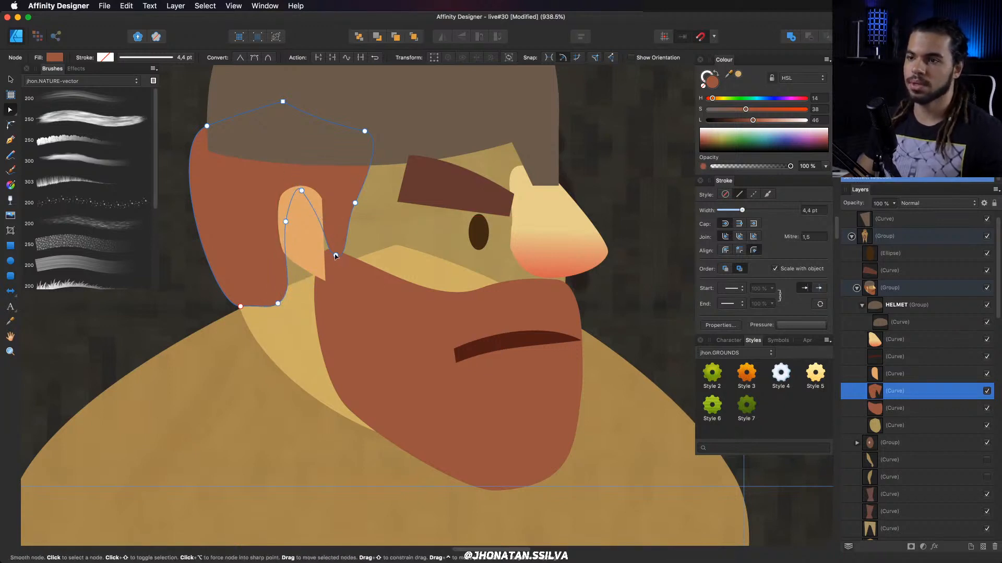
Reshape the ear with a rounder top and front edge and a narrower, rounded lobe.
left_click(325, 282)
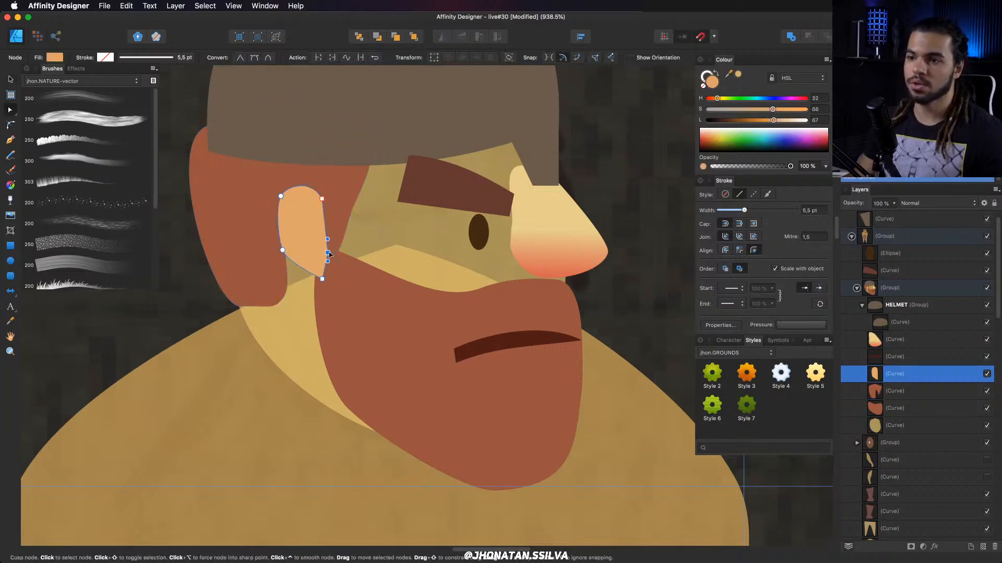
left_click(322, 279)
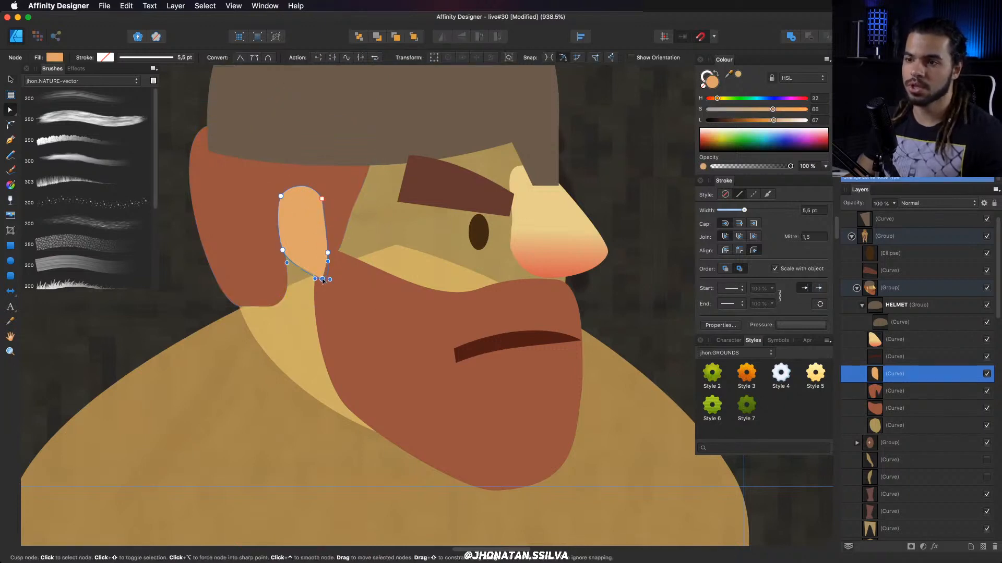
left_click(322, 199)
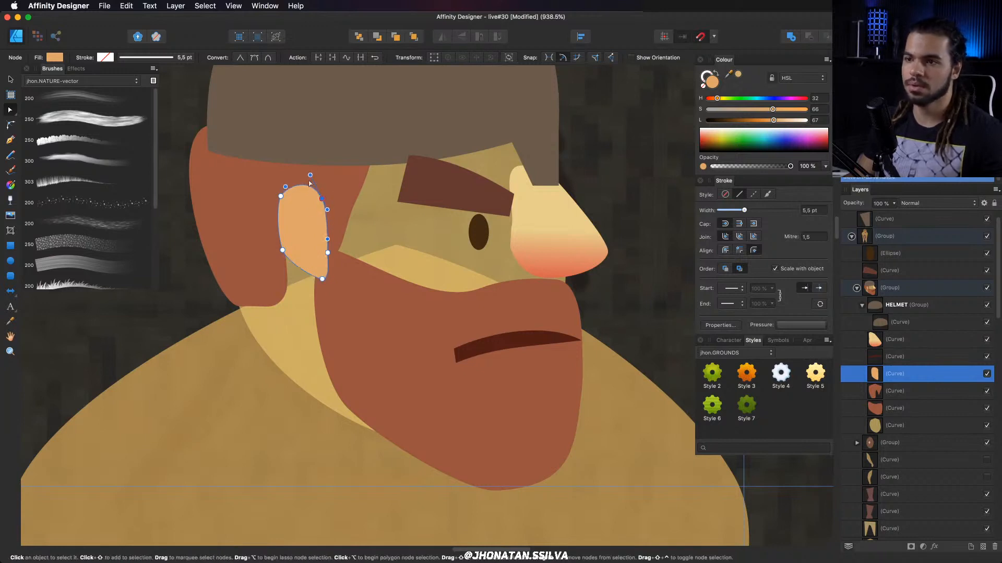
left_click_drag(281, 241, 280, 244)
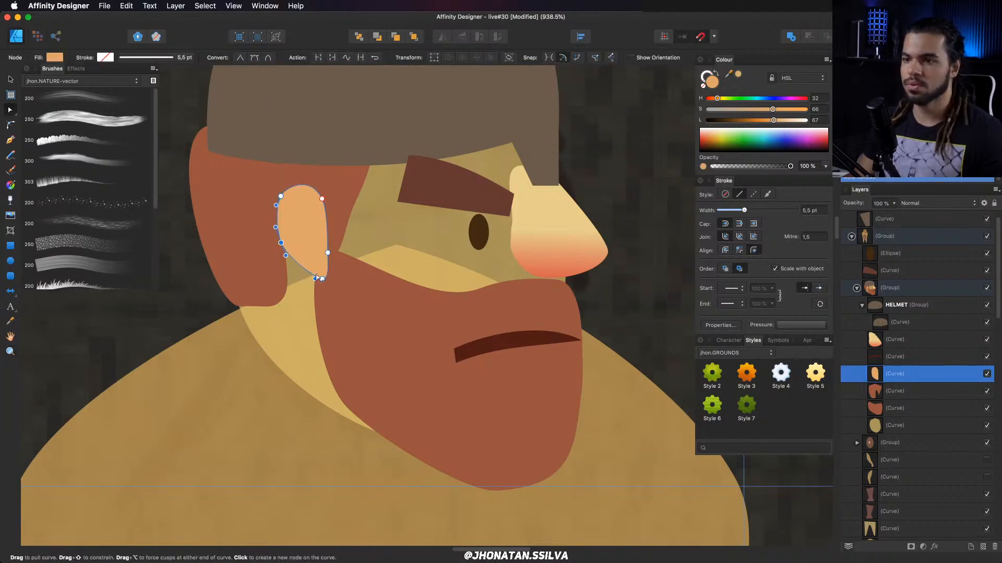
left_click_drag(317, 281, 322, 280)
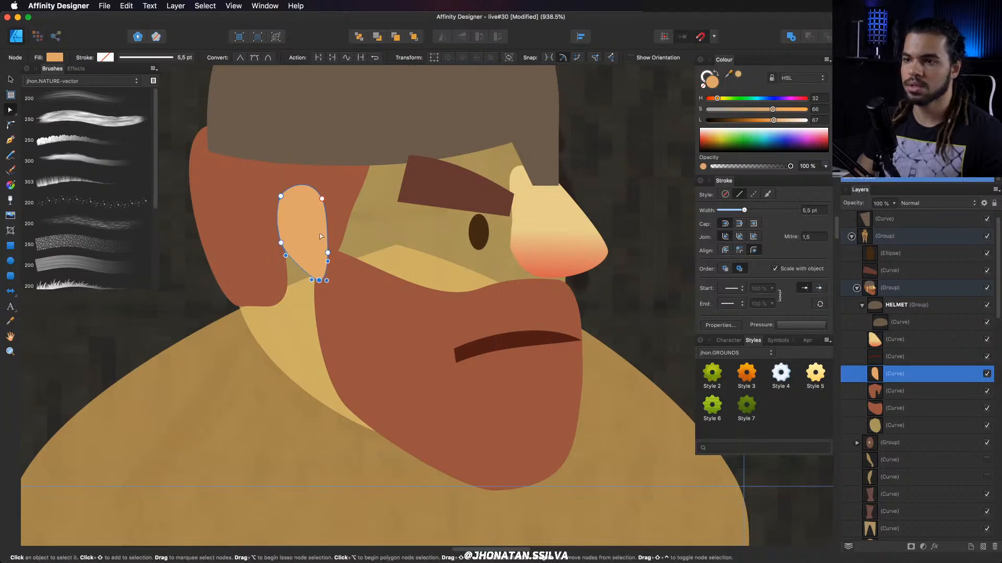
Raise the helmet dome's top node and enlarge the dome about its centre so it overhangs the head.
key("super+space")
left_click_drag(342, 232, 375, 208)
key("v")
left_click(375, 208)
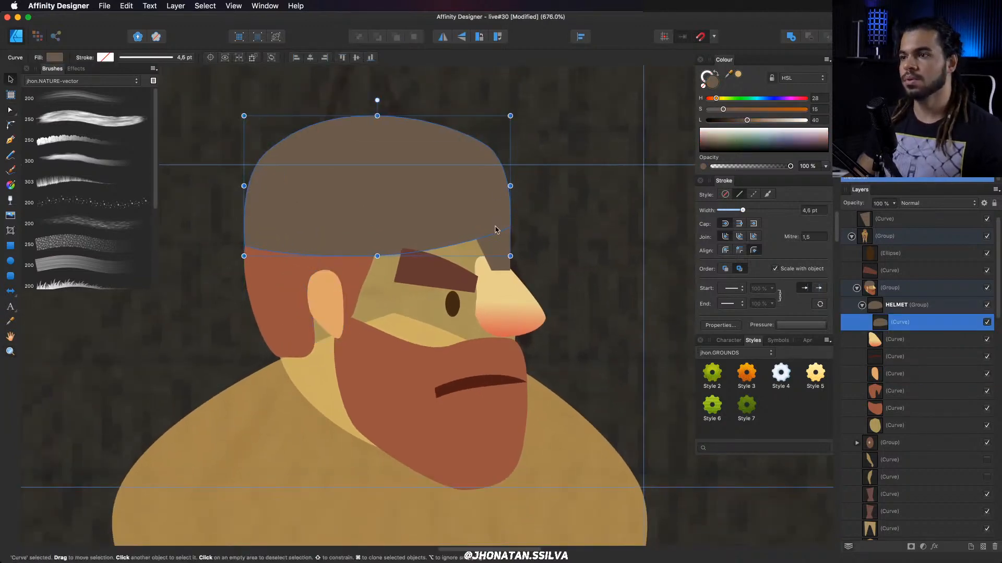
key("a")
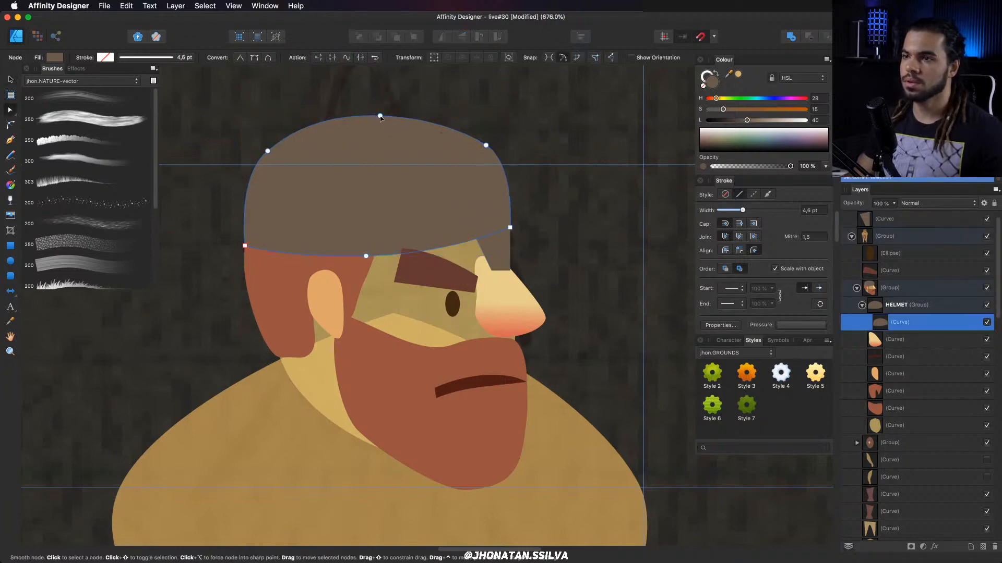
left_click_drag(380, 118, 383, 108)
left_click_drag(486, 145, 346, 193)
key("z")
key("v")
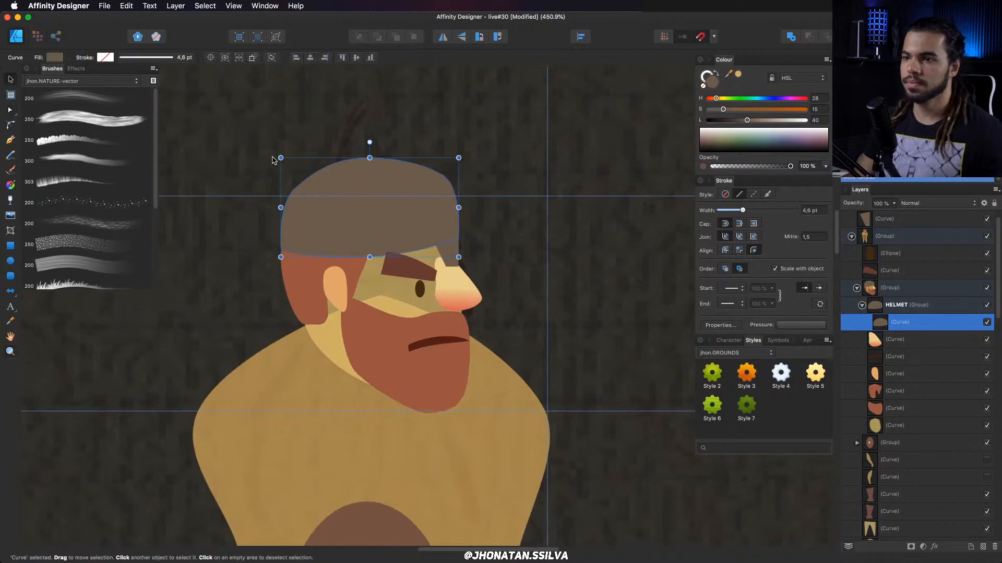
left_click_drag(280, 157, 270, 145)
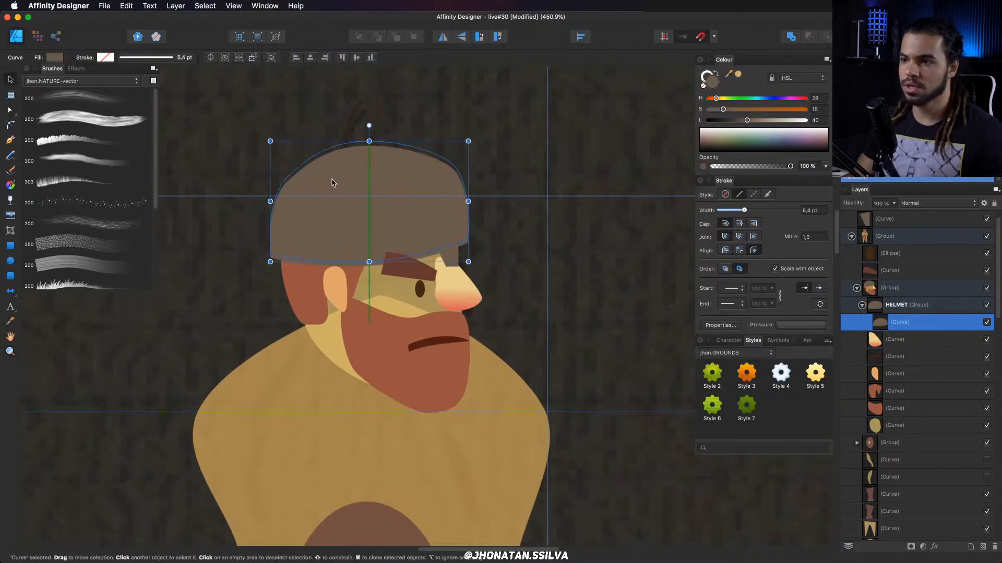
Lower the helmet dome's crown and upper front nodes slightly and flatten the curve of its front edge.
key("a")
scroll(432, 242, "up", 2)
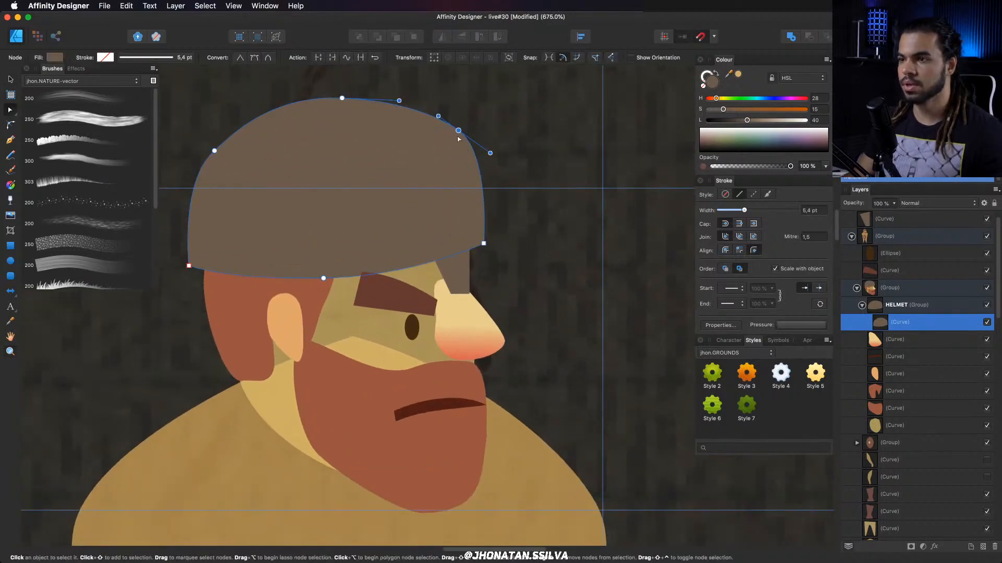
left_click_drag(458, 130, 457, 137)
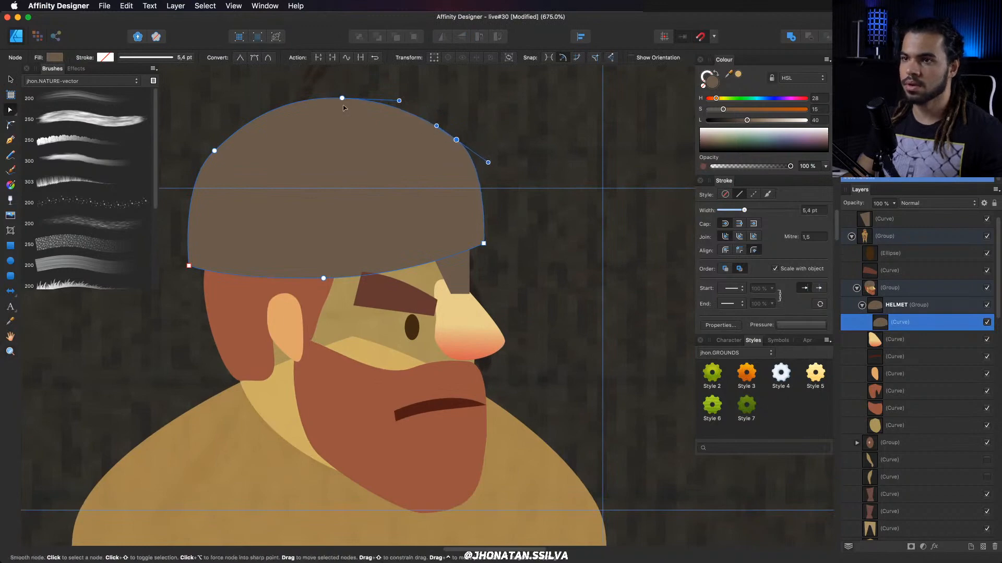
left_click_drag(341, 98, 341, 105)
key("space")
left_click_drag(370, 148, 369, 172)
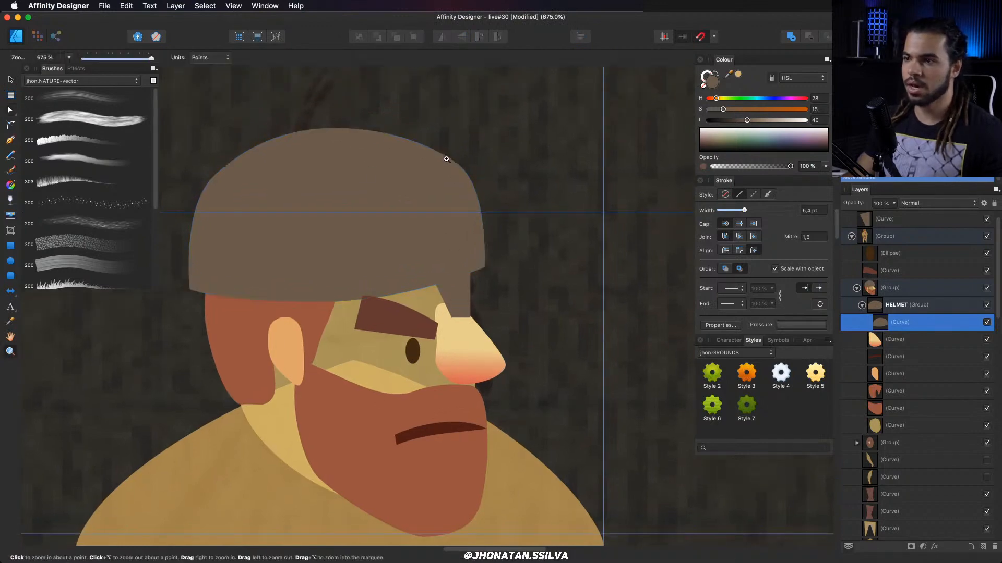
left_click_drag(453, 164, 453, 165)
key("z")
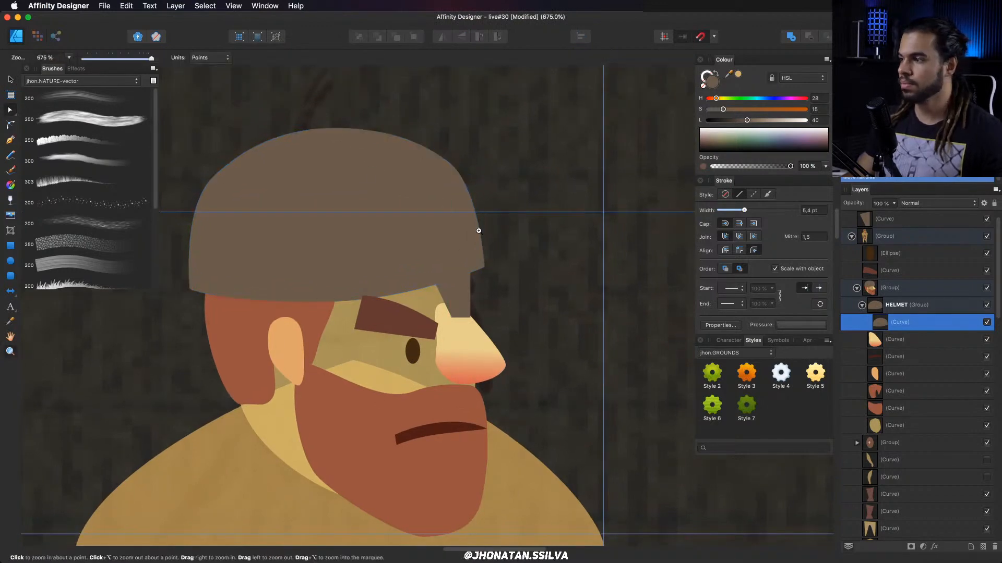
left_click_drag(478, 230, 447, 236)
key("space")
mouse_move(447, 236)
left_mouse_down()
mouse_move(453, 219)
mouse_move(441, 232)
left_mouse_up()
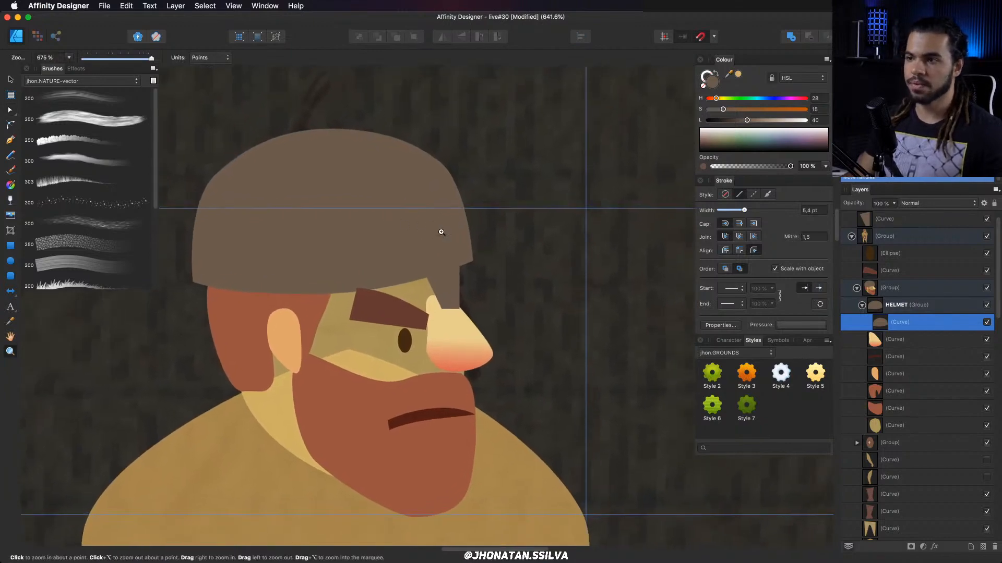
Draw a closed four-sided band with the Pen tool across the lower part of the helmet, extending slightly past both sides.
key("p")
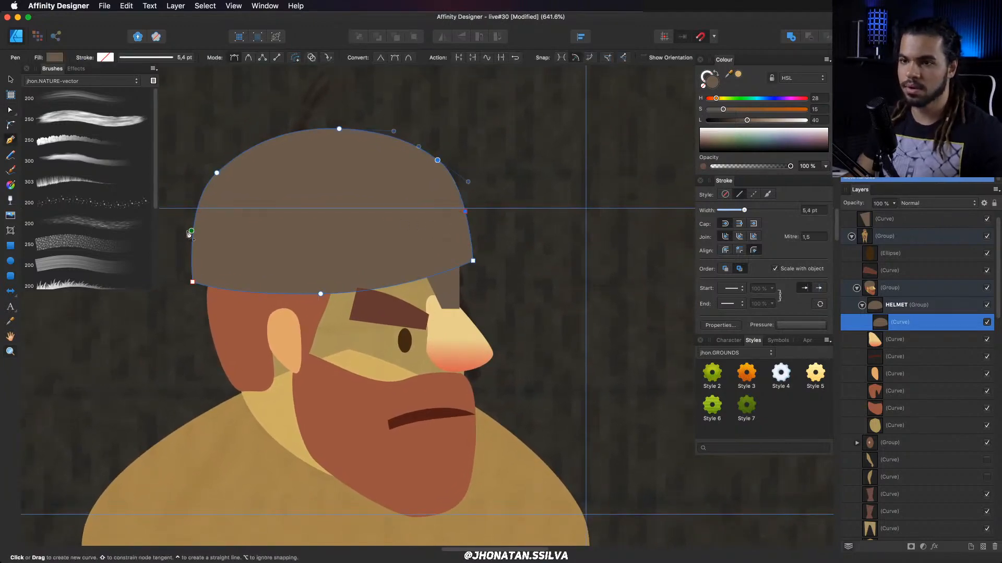
left_click(183, 285)
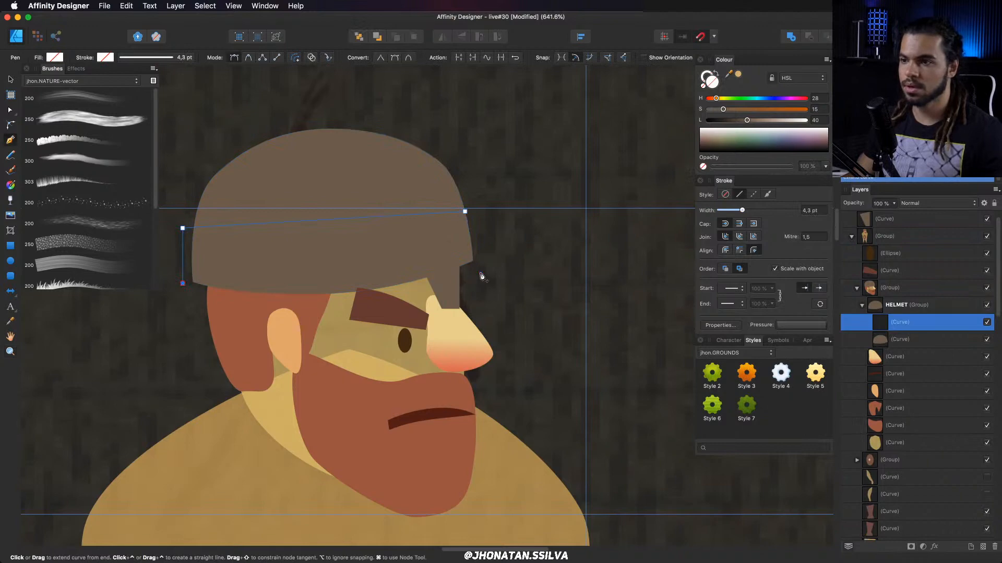
left_click(481, 273)
left_click(465, 211)
key("v")
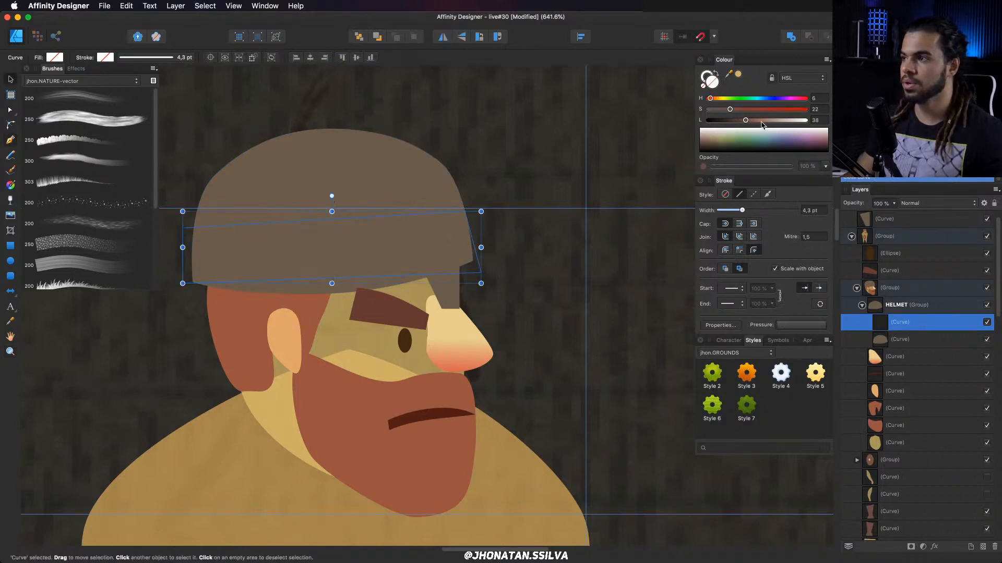
Fill the helmet band with light grey (H 46, S 9, L 67) and bow its lower edge downward over the dome's rim.
left_click(764, 120)
left_click_drag(718, 100, 773, 121)
key("a")
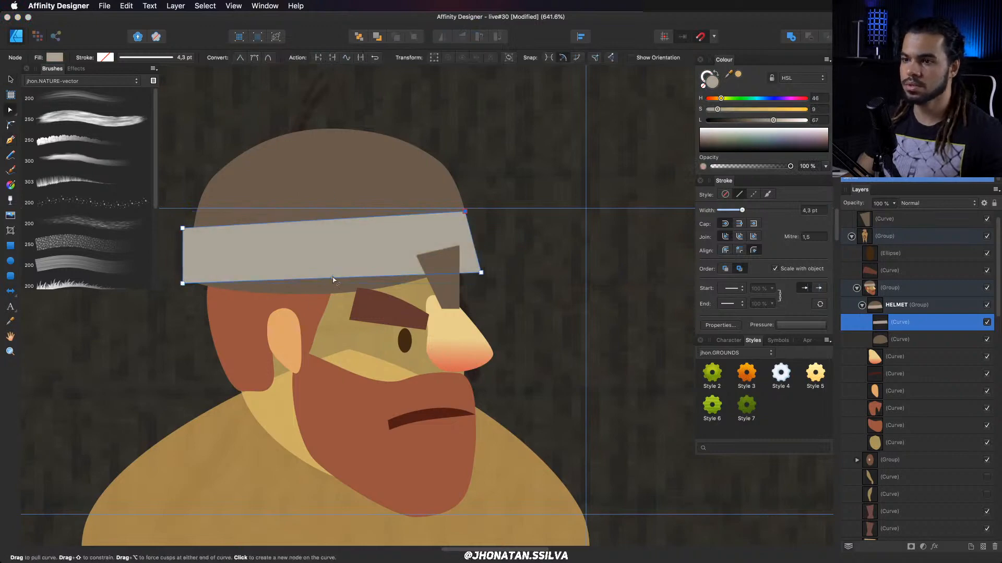
left_click_drag(332, 278, 339, 291)
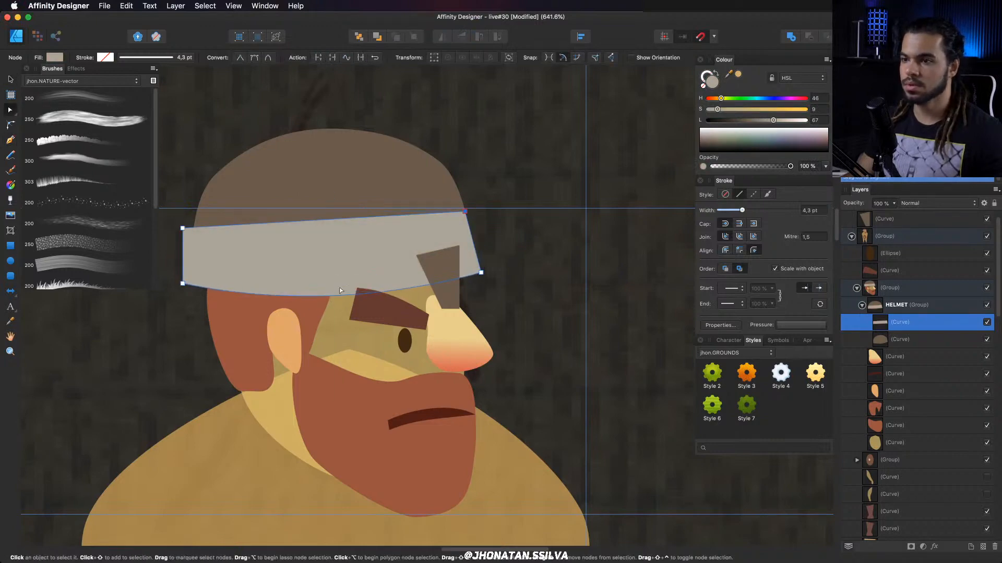
Apply the helmet band's light grey to the nose guard by sampling its colour.
left_click(448, 297)
key("i")
left_click(466, 266)
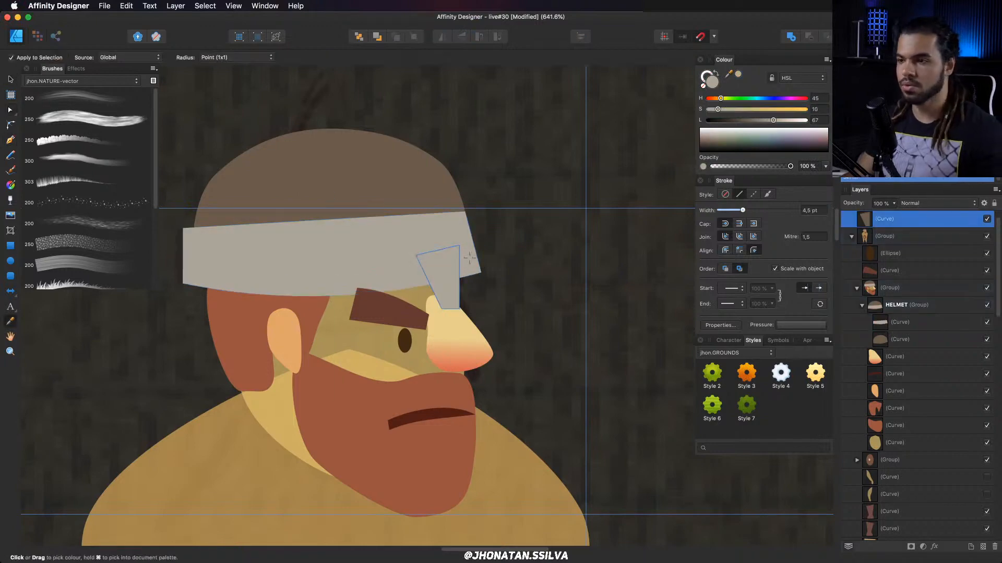
Reshape the nose guard node by node so it continues the helmet band's front edge down over the bridge of the nose.
key("v")
key("a")
left_click_drag(464, 247, 481, 264)
left_click_drag(481, 309, 489, 308)
scroll(489, 309, "up", 3)
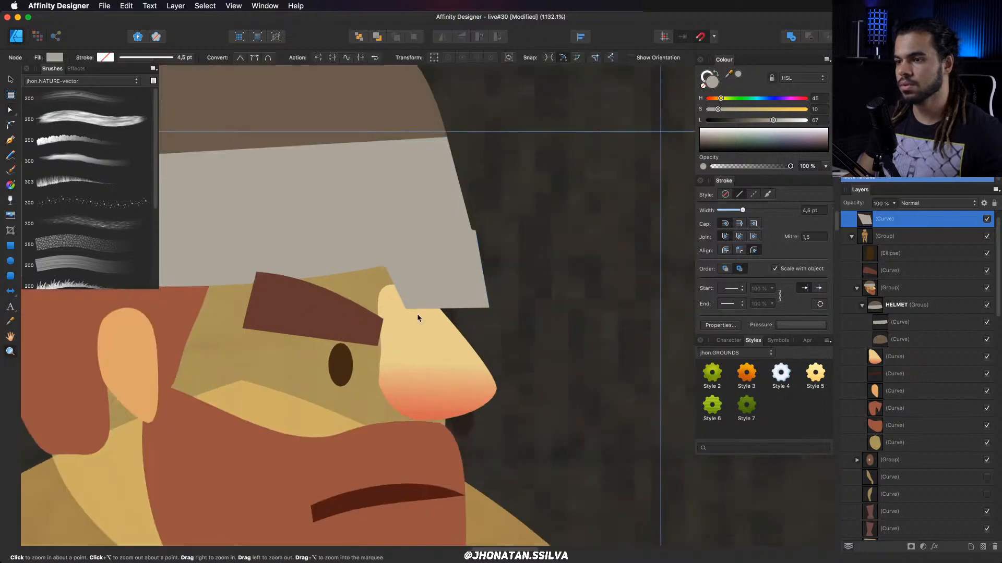
left_click_drag(406, 308, 437, 320)
scroll(439, 326, "down", 3)
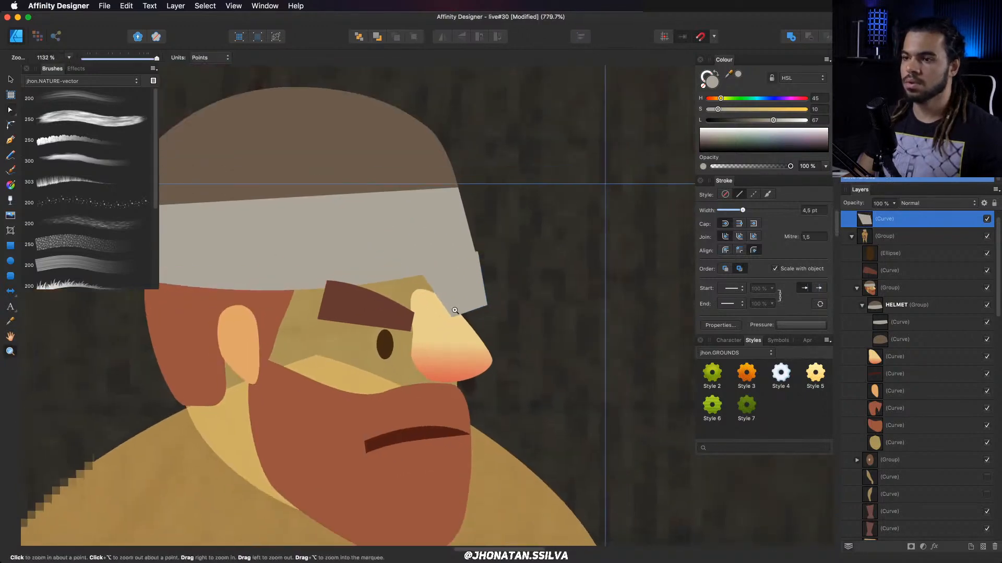
left_click_drag(472, 251, 471, 248)
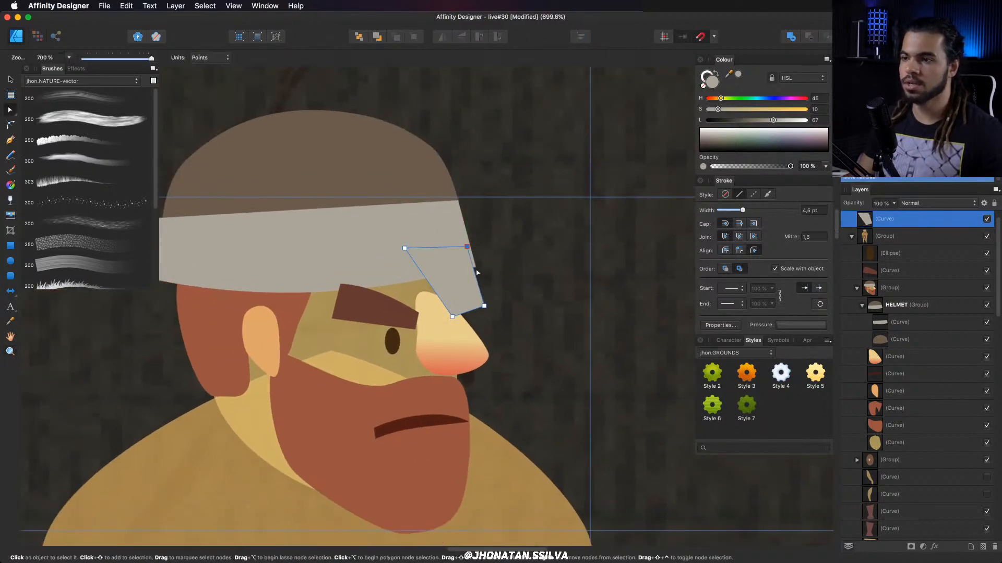
scroll(477, 271, "up", 4)
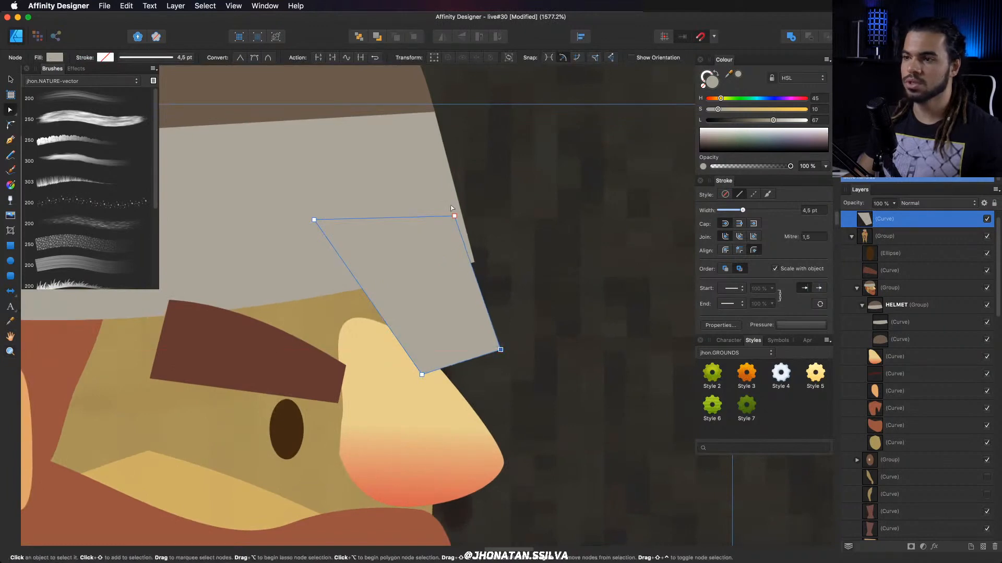
key("z")
scroll(465, 219, "down", 4)
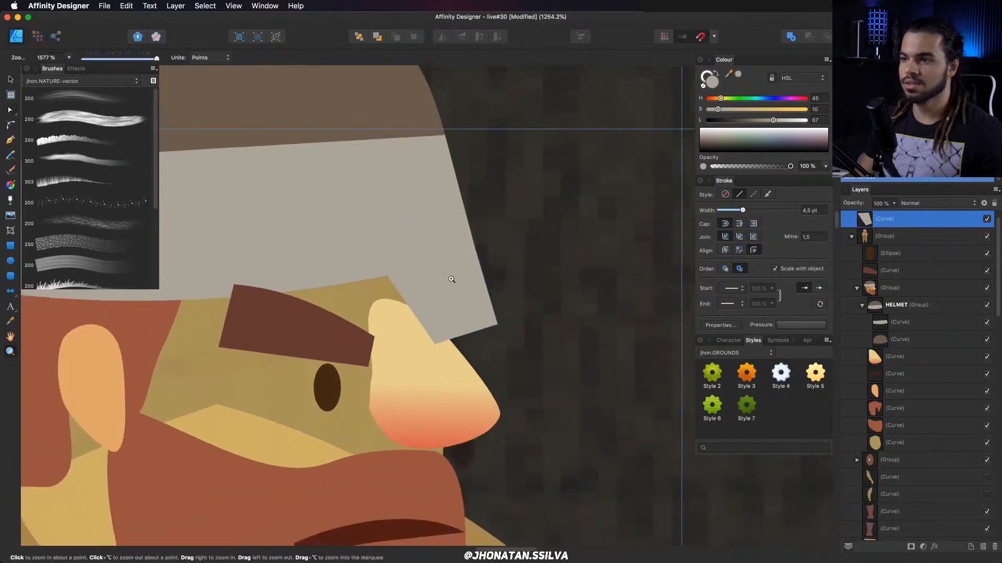
scroll(409, 298, "up", 2)
Rotate the side view's eyebrow by about 5.9° so it slopes less steeply toward the nose.
left_click_drag(409, 298, 476, 284)
left_click_drag(475, 283, 318, 293)
key("v")
left_click(418, 316)
left_click_drag(418, 272, 416, 273)
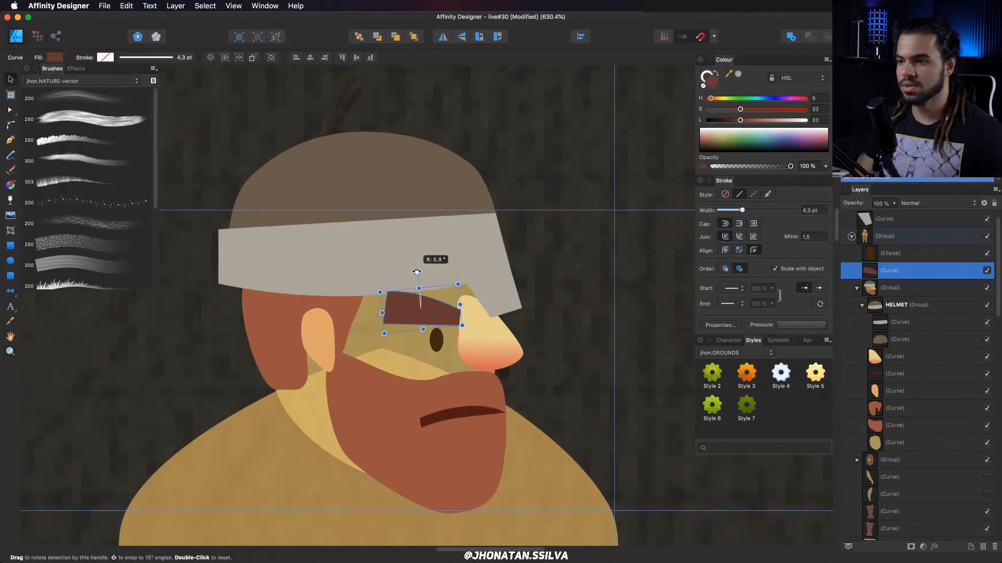
Try to group the nose guard with the helmet band and dome, and undo the grouping.
left_click(478, 253, "super")
left_click(496, 289, "shift")
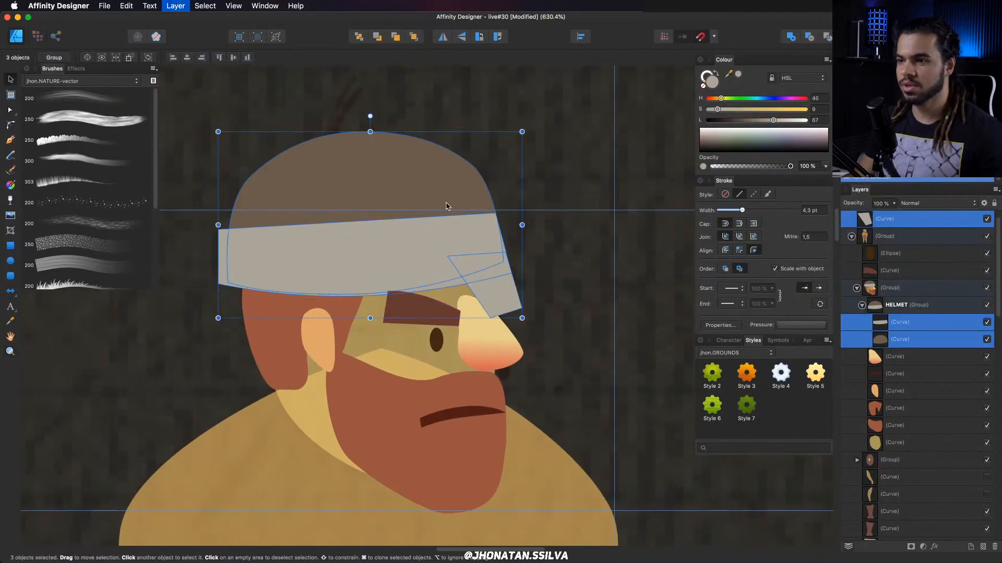
key("super+g")
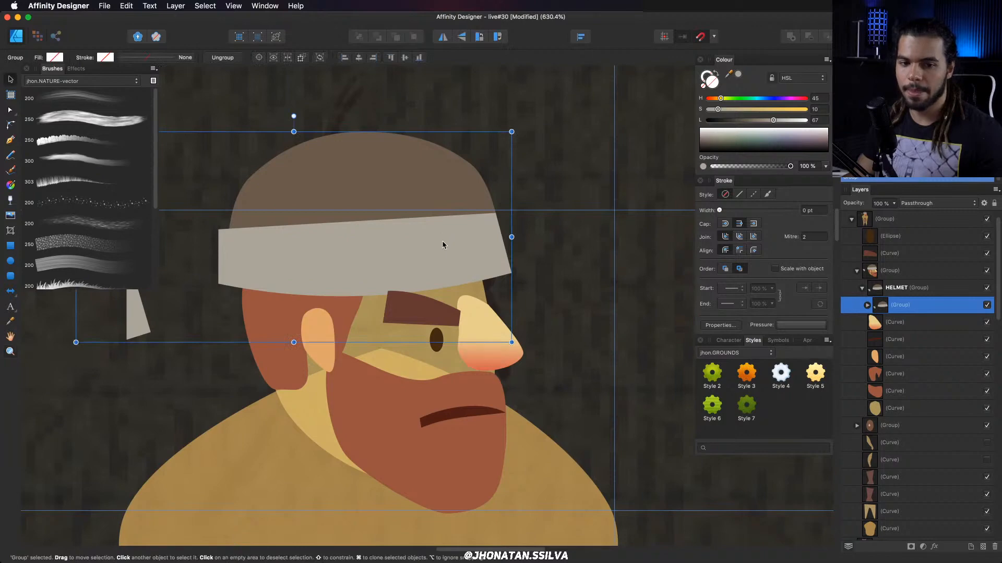
left_click_drag(442, 240, 445, 249)
key("super+z")
key("super+z")
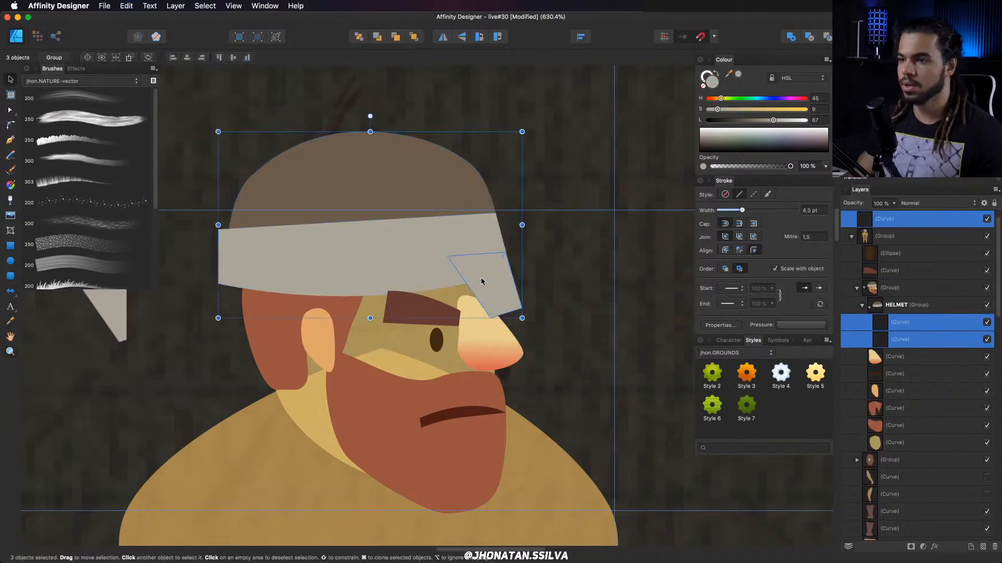
Widen the side view's shield into a rounder, upright ellipse with its light boss at the centre.
left_click(453, 255)
scroll(433, 289, "down", 2)
key("super+space")
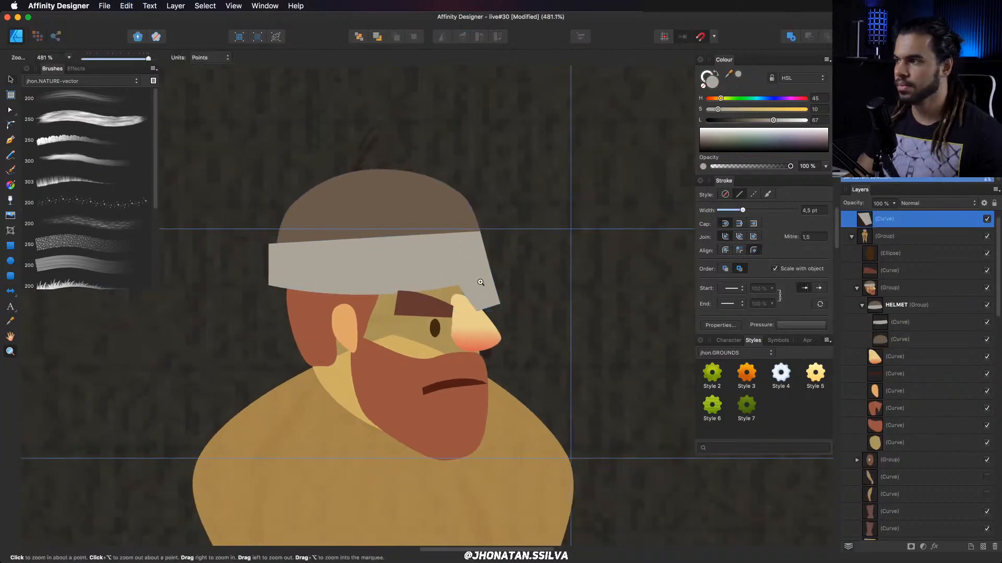
left_click_drag(480, 283, 224, 283)
left_click_drag(311, 295, 345, 228)
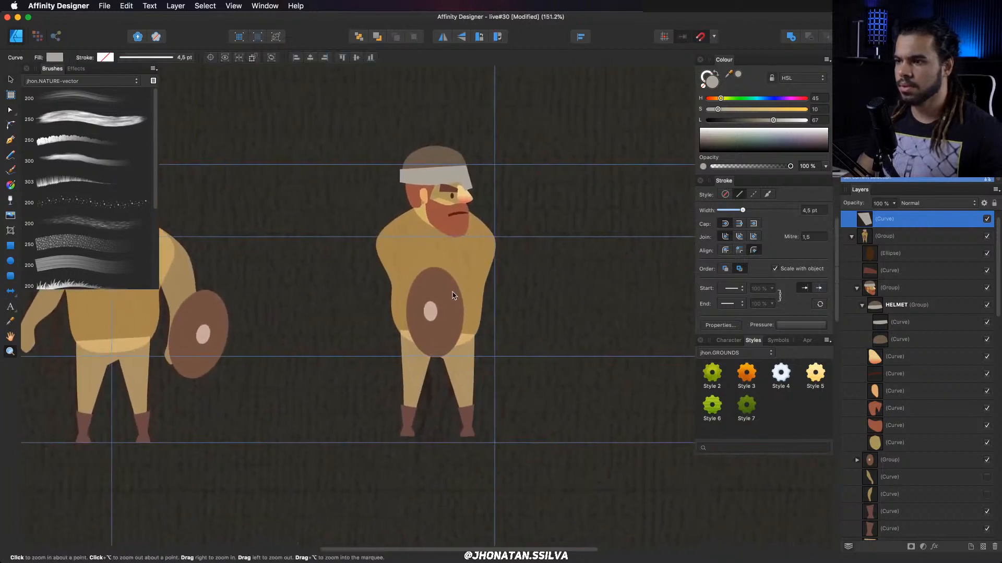
left_click(454, 293)
key("super+space")
left_click_drag(457, 287, 472, 272)
key("super+space")
double_click(394, 313)
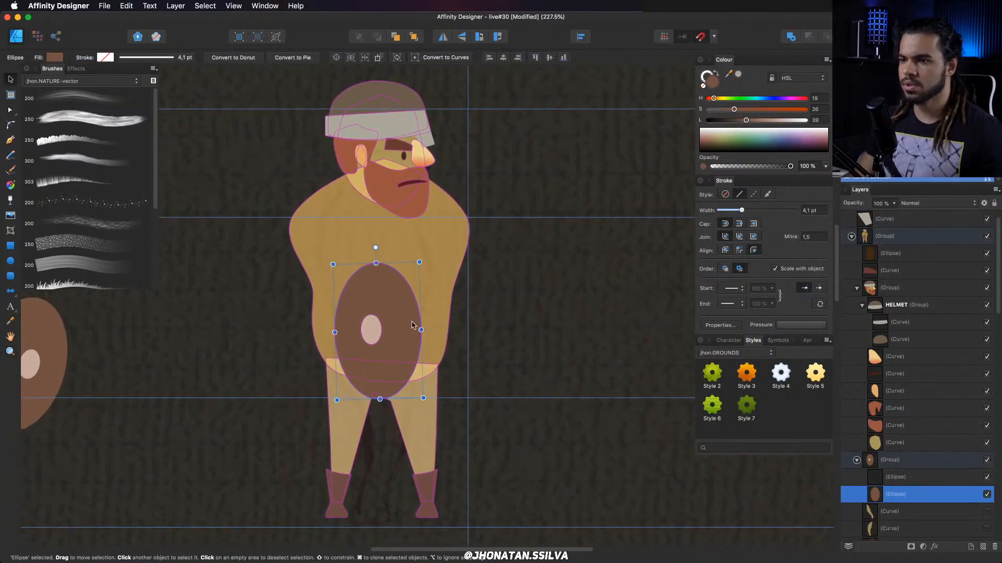
left_click_drag(422, 331, 386, 318)
Move the side-view torso's upper back and chest nodes inward and round the belly outward at its lower front.
left_click(347, 235)
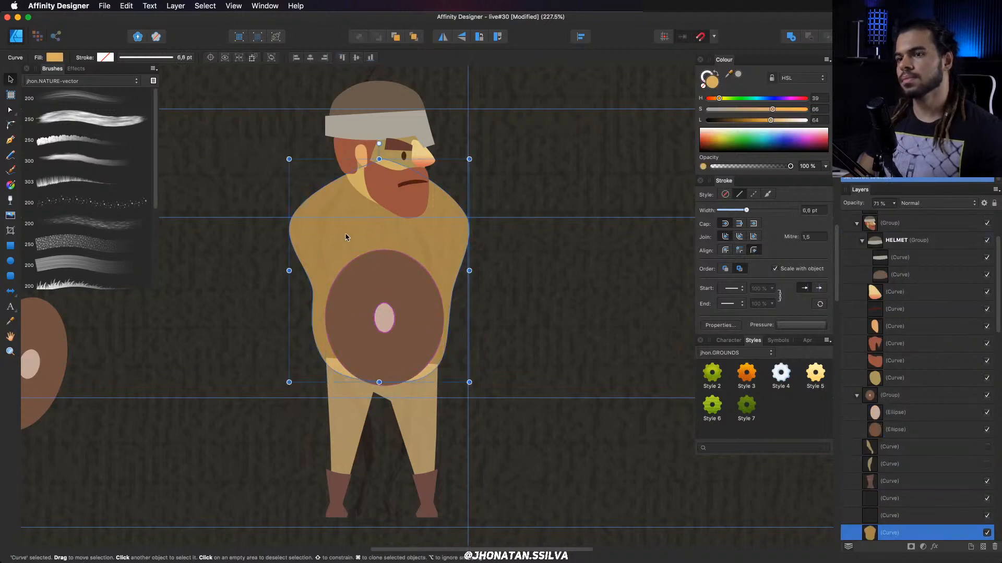
key("a")
left_click_drag(313, 196, 312, 200)
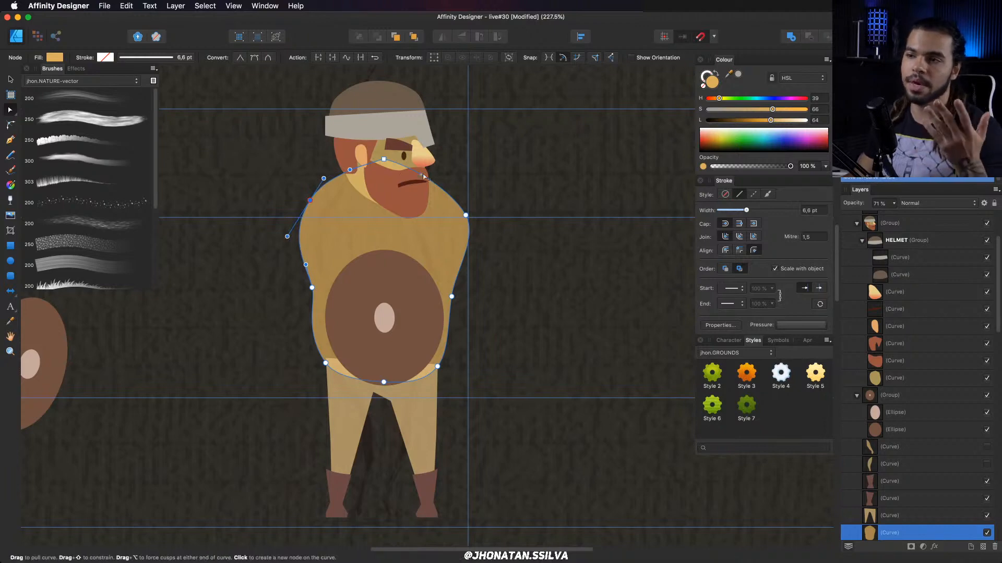
left_click_drag(435, 213, 443, 324)
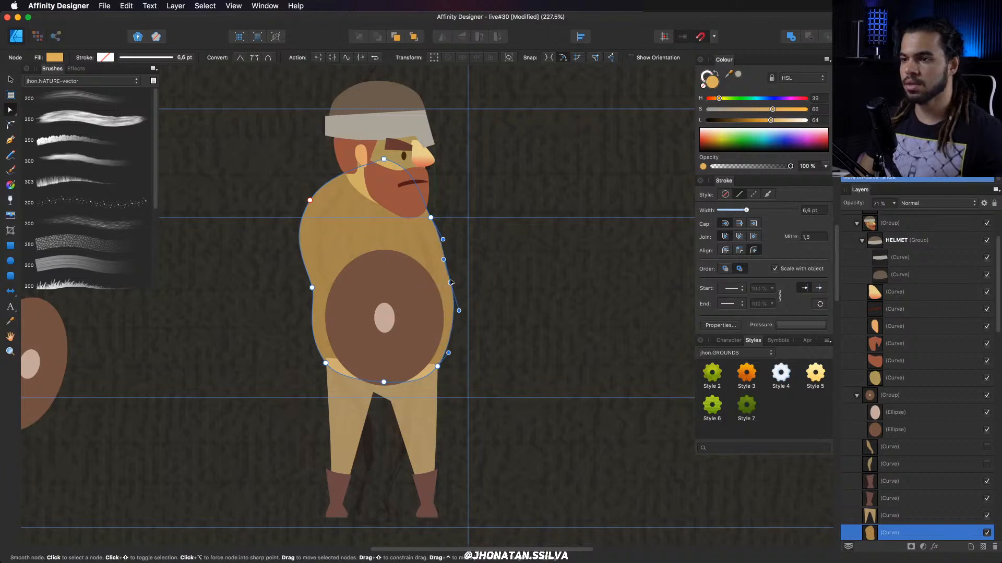
left_click_drag(430, 217, 421, 217)
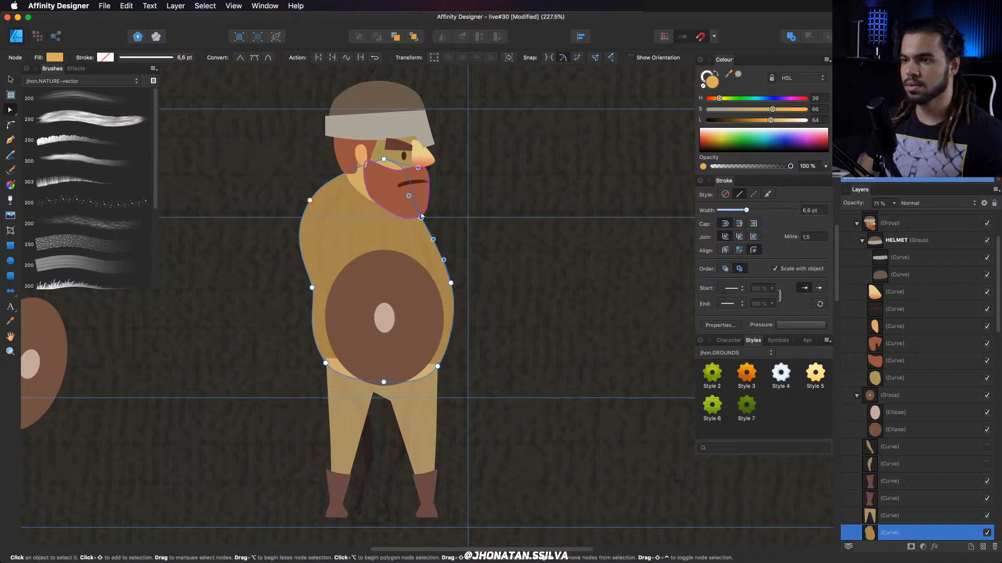
left_click(438, 367)
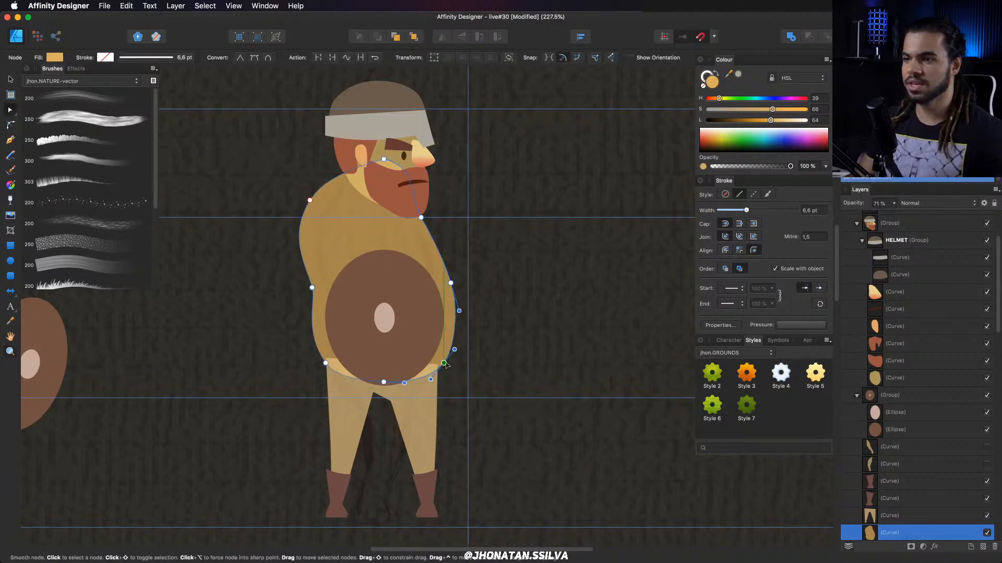
Collapse the side-view character's layer group and show the EXAMPLES reference group.
scroll(444, 364, "down", 2)
left_click(418, 364)
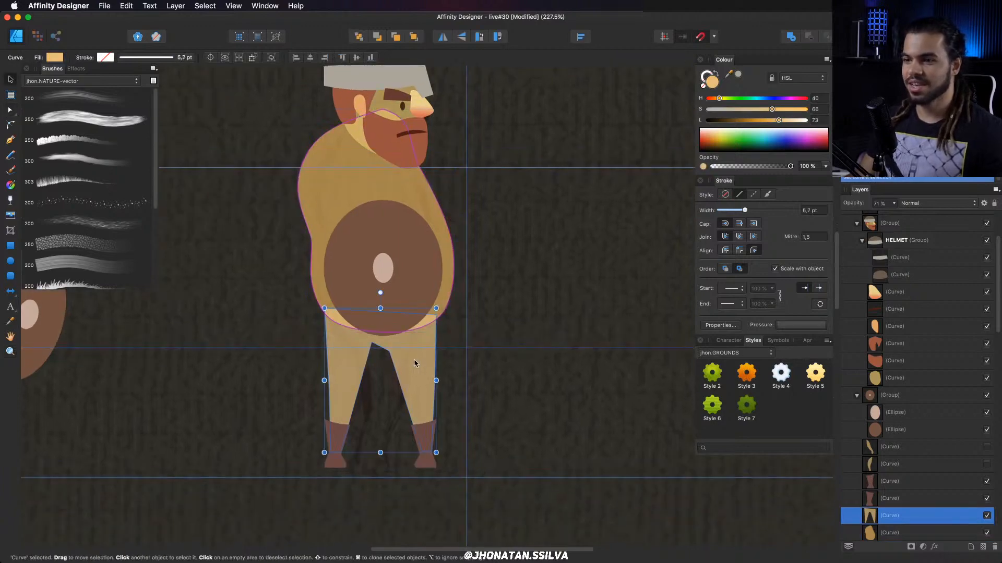
key("z")
left_click_drag(367, 369, 244, 359)
left_click_drag(439, 340, 313, 339)
left_click_drag(488, 313, 395, 327)
scroll(885, 304, "up", 4)
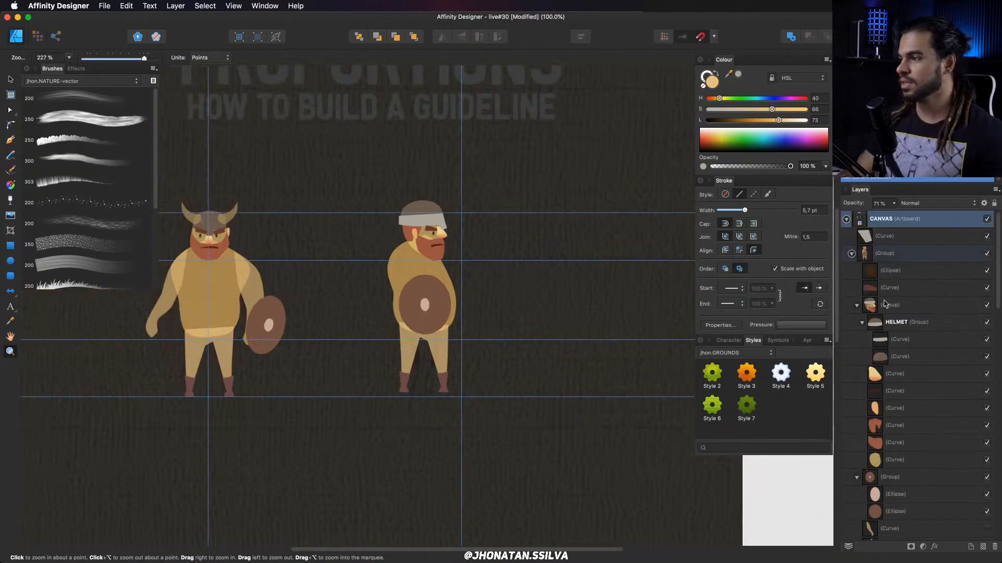
left_click(851, 253)
left_click(846, 219)
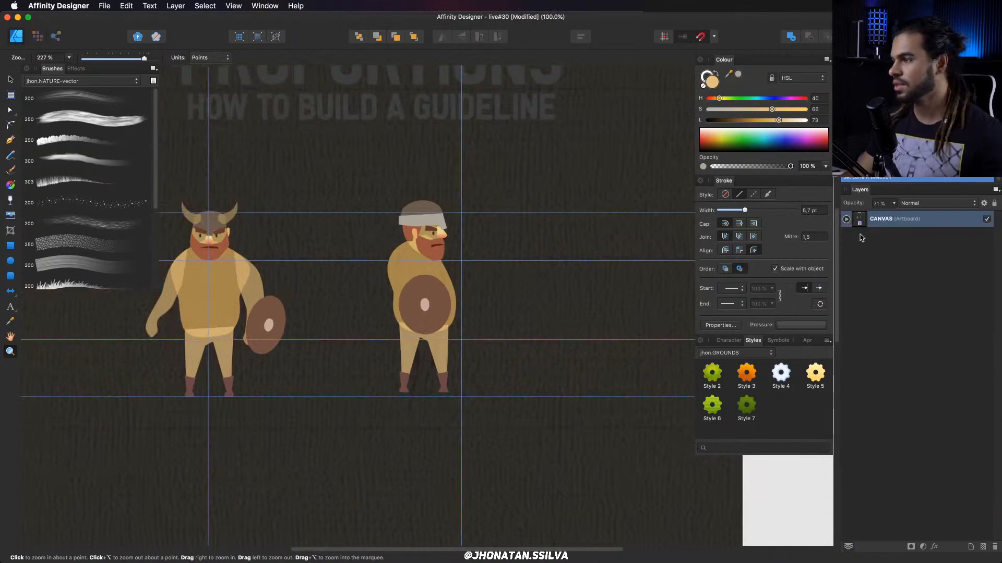
left_click(846, 220)
left_click(852, 271)
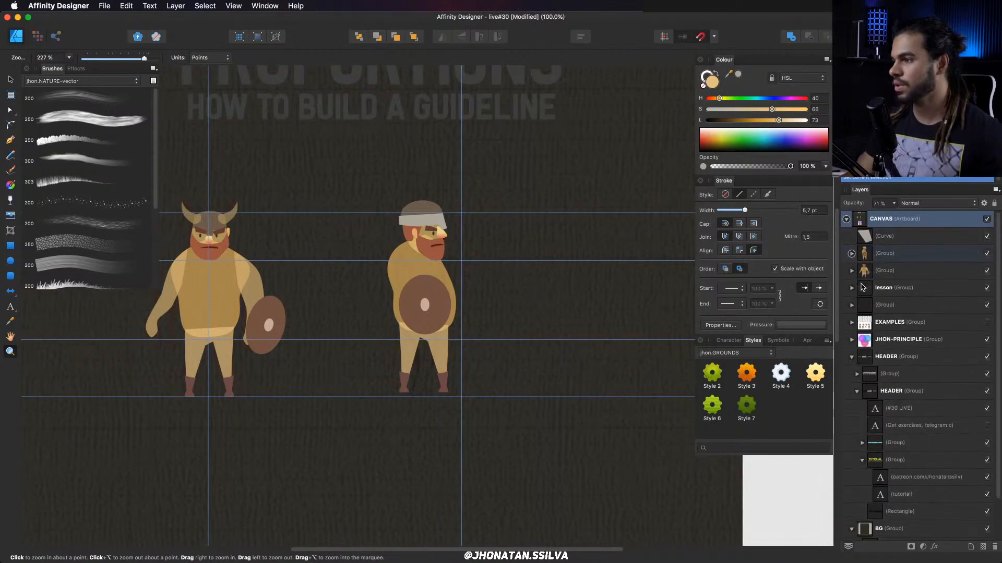
left_click(986, 323)
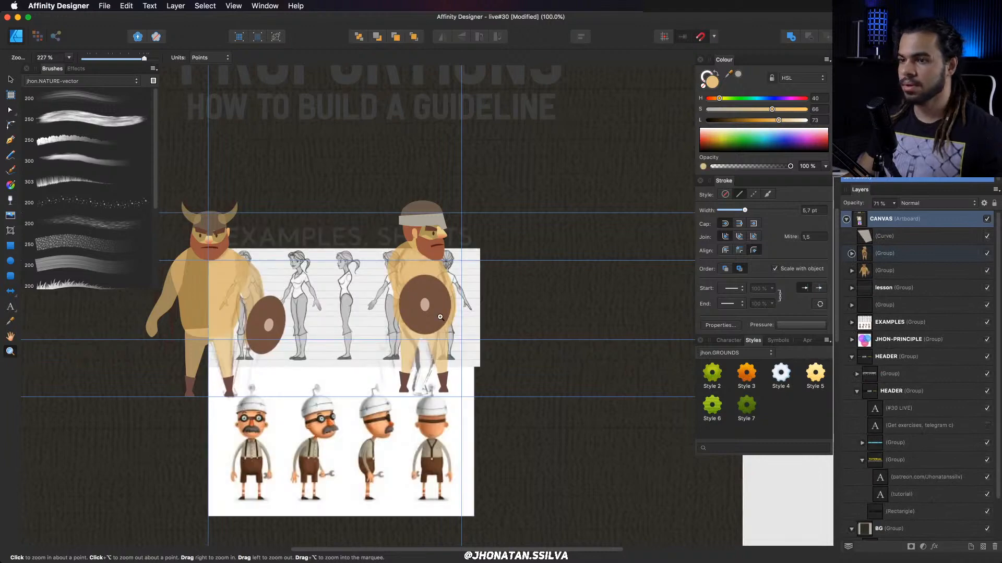
Move the EXAMPLES reference sheets below and beyond the side-view character, and flip them horizontally.
scroll(406, 285, "down", 5)
key("v")
left_click(407, 285)
left_click_drag(406, 285, 344, 281)
left_click_drag(344, 282, 525, 367)
left_click_drag(564, 232, 514, 200)
left_click_drag(514, 200, 605, 173)
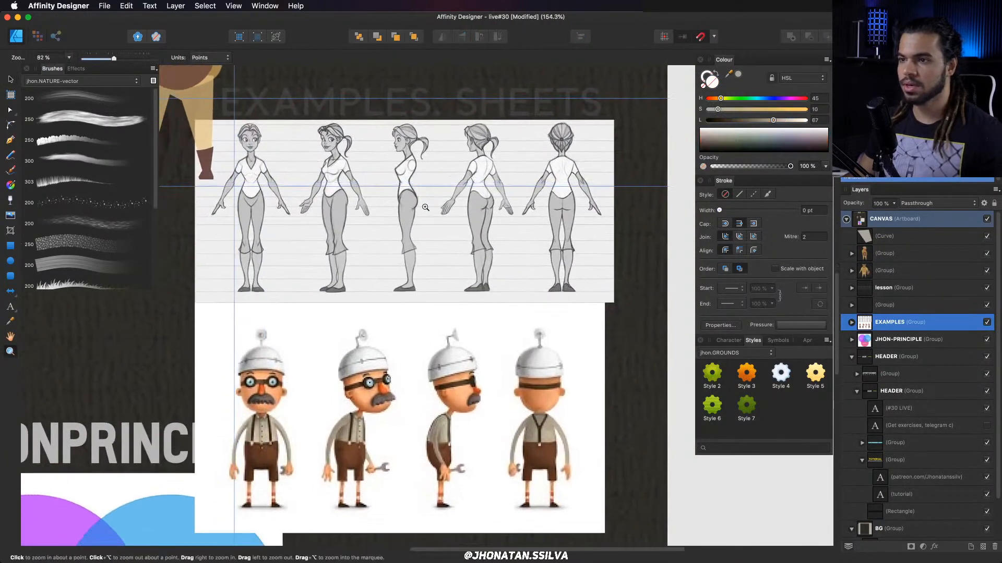
key("shift+h")
Compare the torso posture of the reference sheet's profile figure with the Viking's side view, and hide the EXAMPLES group.
left_click_drag(401, 186, 543, 201)
left_click_drag(389, 122, 388, 192)
left_click_drag(388, 192, 442, 250)
left_click_drag(442, 250, 452, 245)
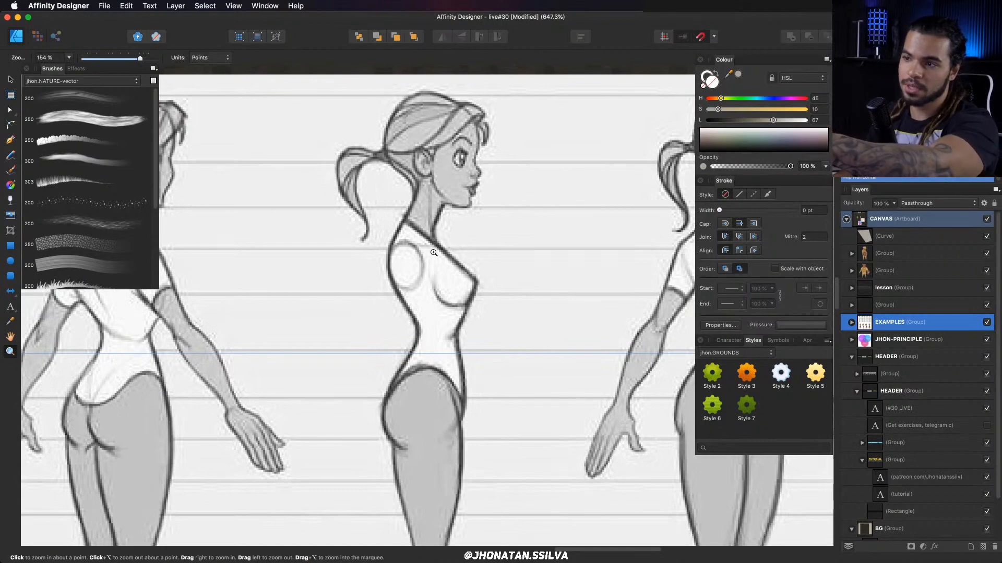
left_click_drag(475, 284, 477, 288)
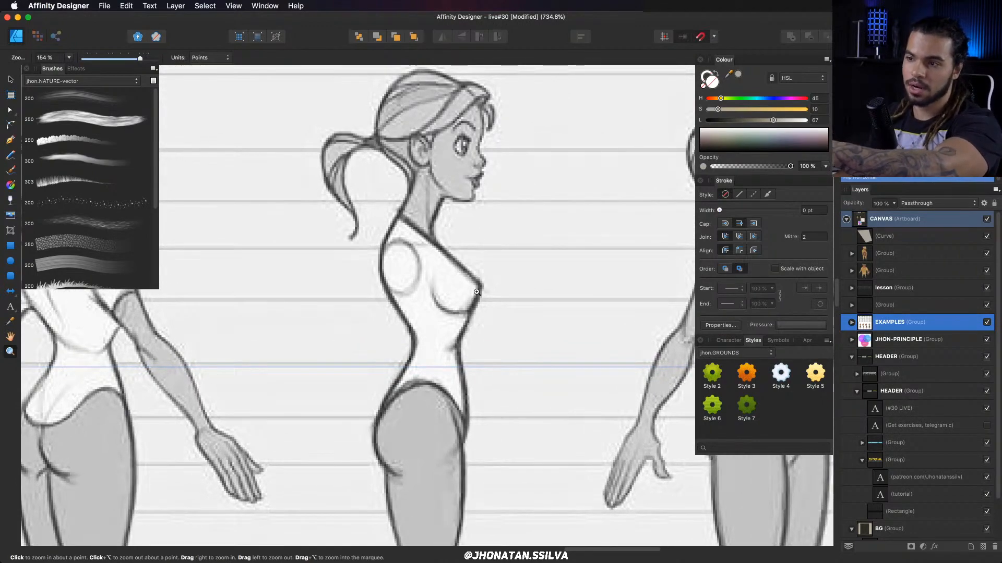
left_click_drag(496, 369, 347, 183)
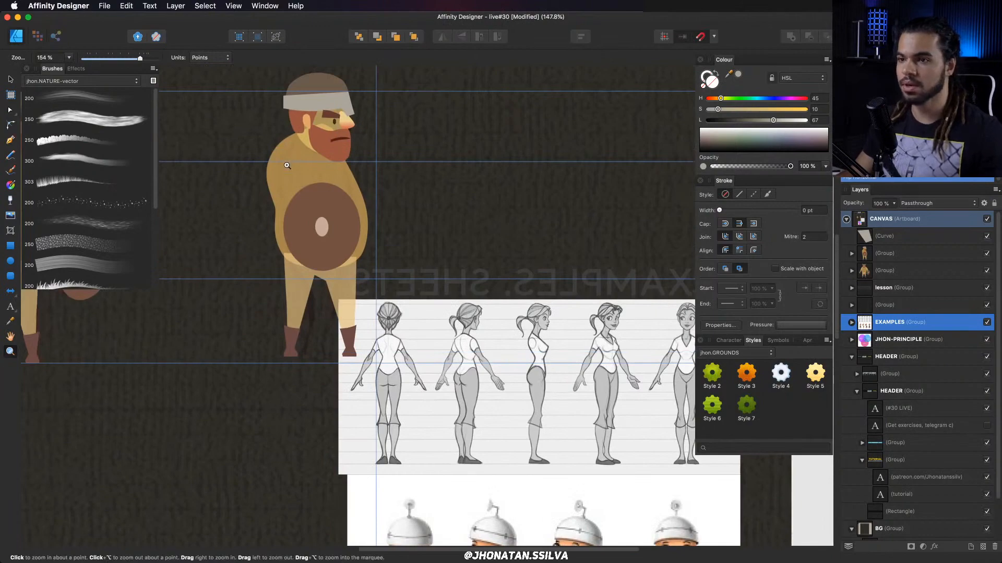
left_click_drag(536, 362, 401, 273)
key("space")
left_click_drag(401, 273, 460, 373)
left_click(987, 323)
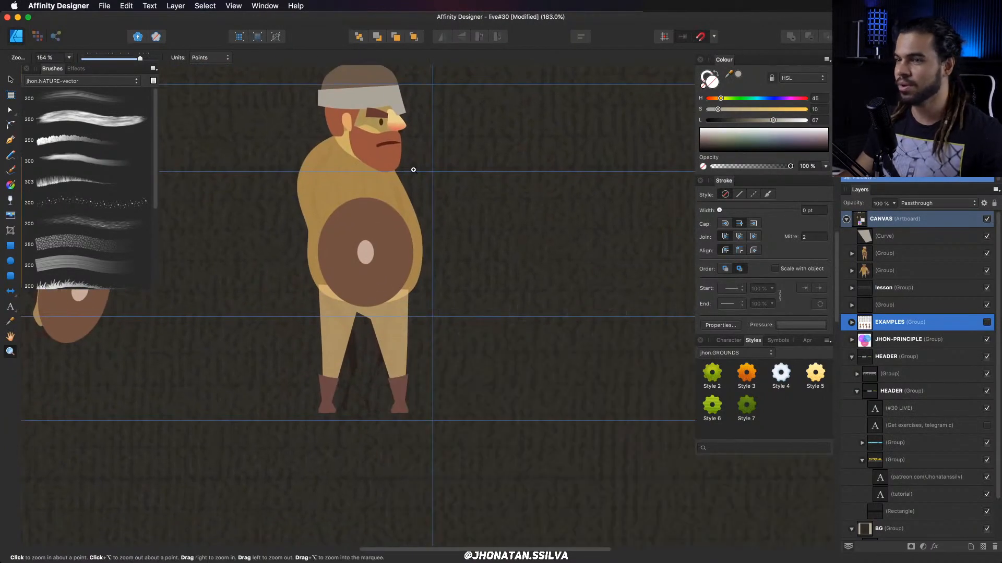
Try to smooth the side-view torso's back by moving its waist node outward and deleting it, and undo the deletion.
left_click(333, 187)
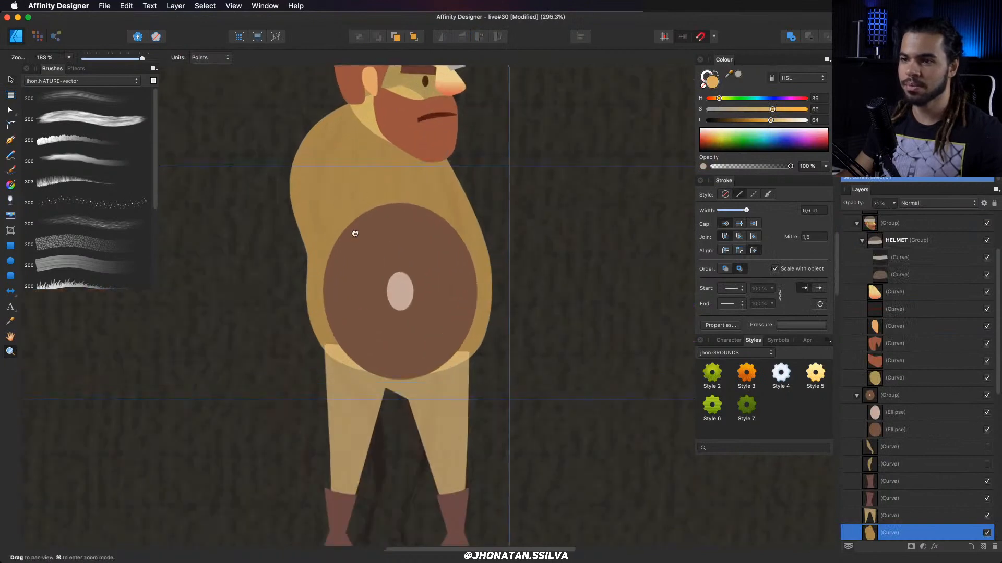
key("a")
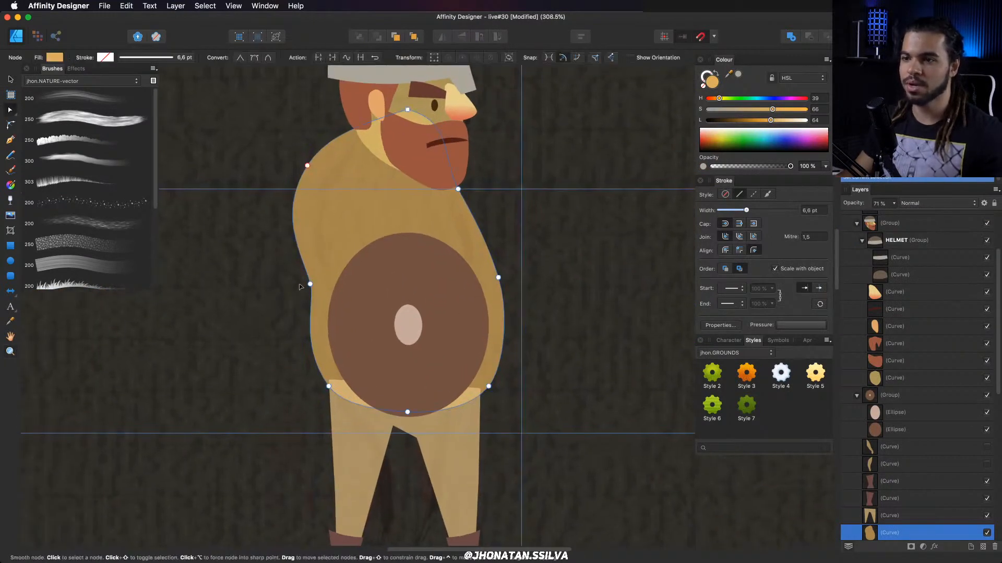
left_click_drag(310, 283, 297, 285)
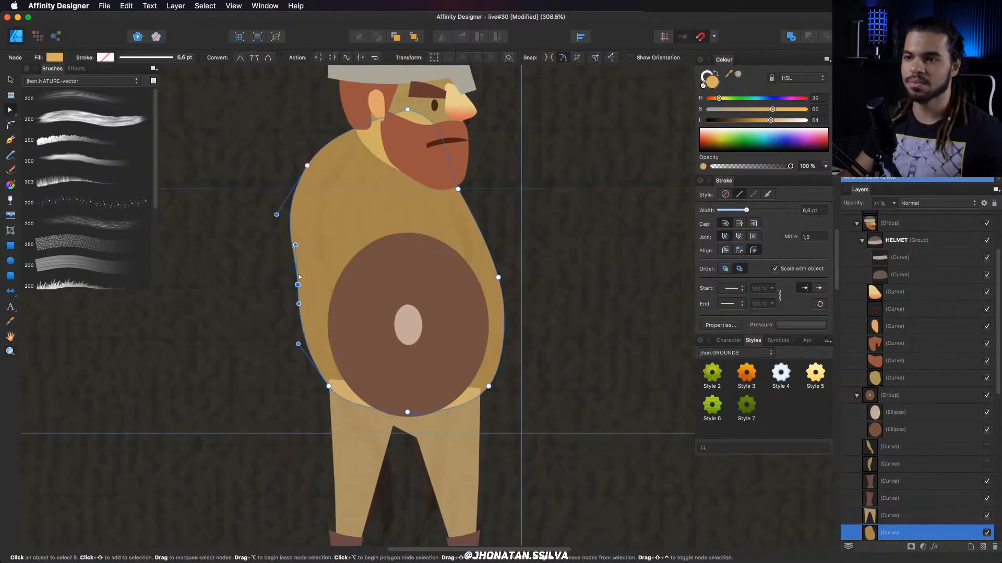
key("Delete")
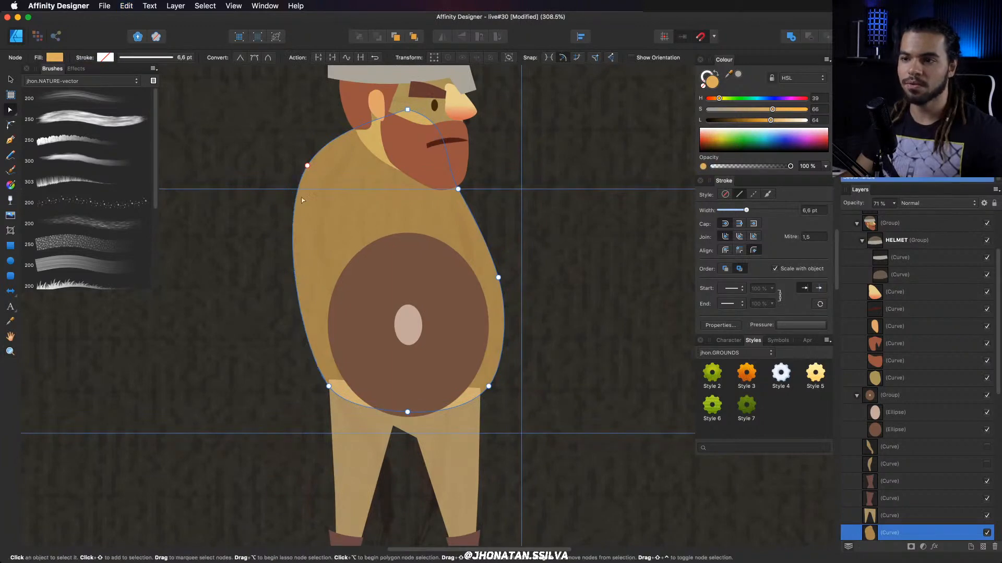
key("super+z")
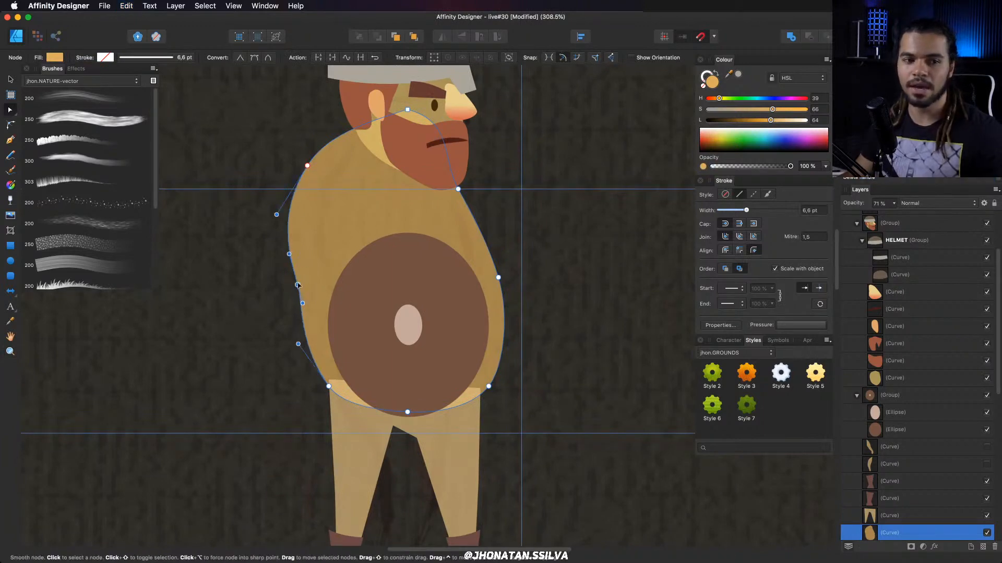
Curve the side-view torso's back by moving its waist, lower back and upper shoulder nodes inward.
left_click_drag(299, 286, 313, 285)
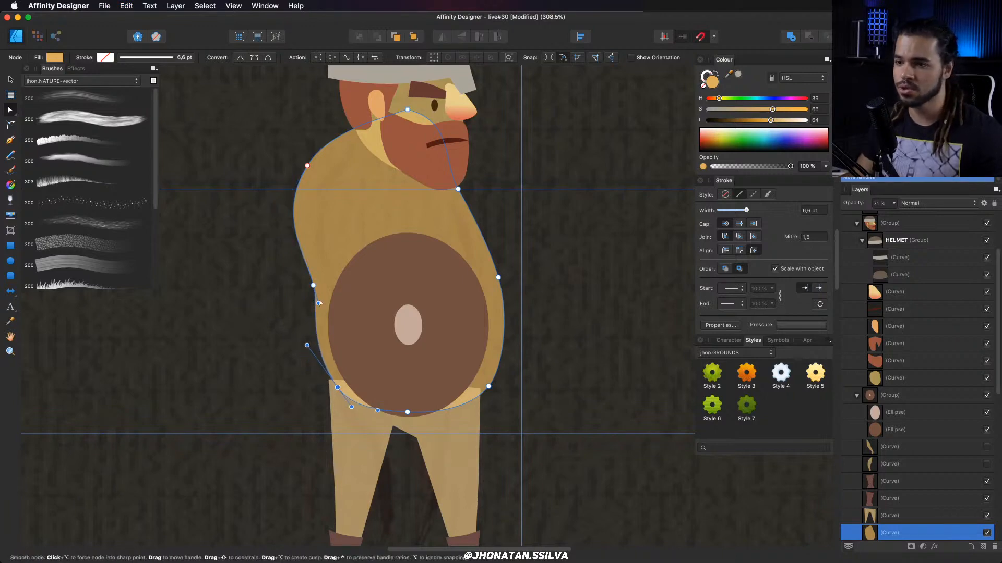
left_click(312, 285)
left_click_drag(315, 285, 321, 285)
scroll(318, 282, "up", 2)
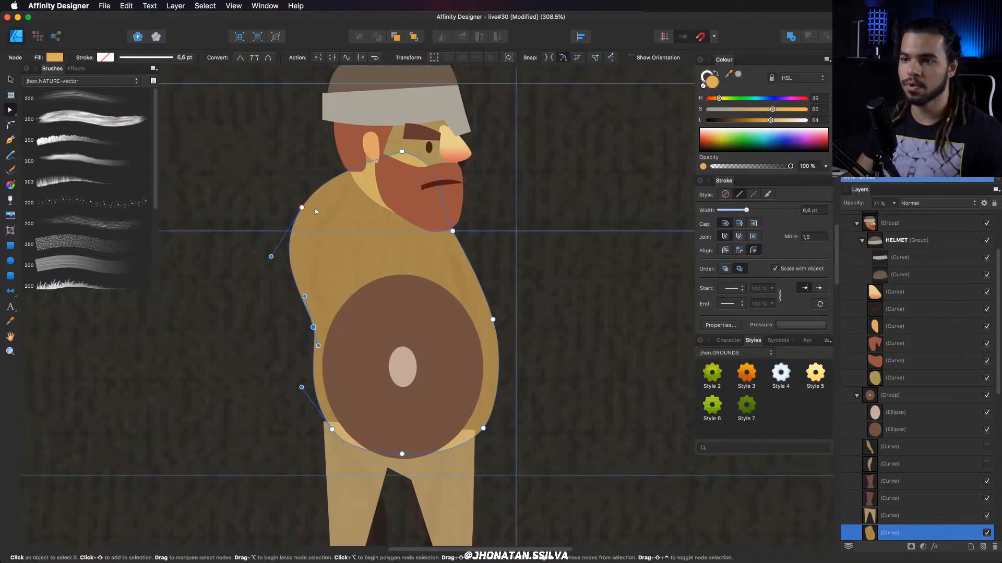
mouse_move(303, 207)
left_mouse_down()
mouse_move(308, 197)
mouse_move(318, 208)
left_mouse_up()
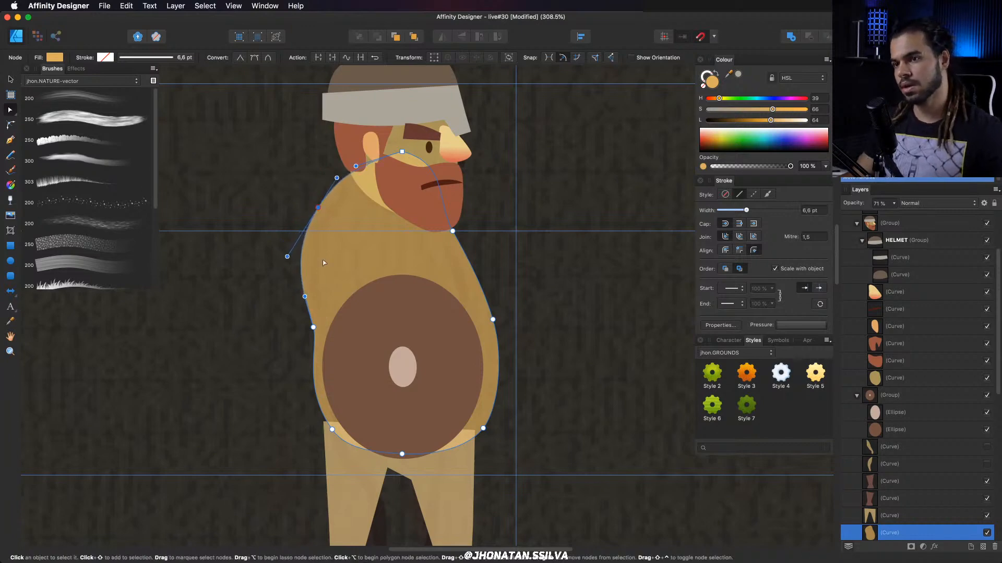
Lower the bottom-centre node of the side-view torso to deepen the curve of its lower edge.
left_click_drag(395, 248, 429, 212)
left_click_drag(365, 245, 397, 243)
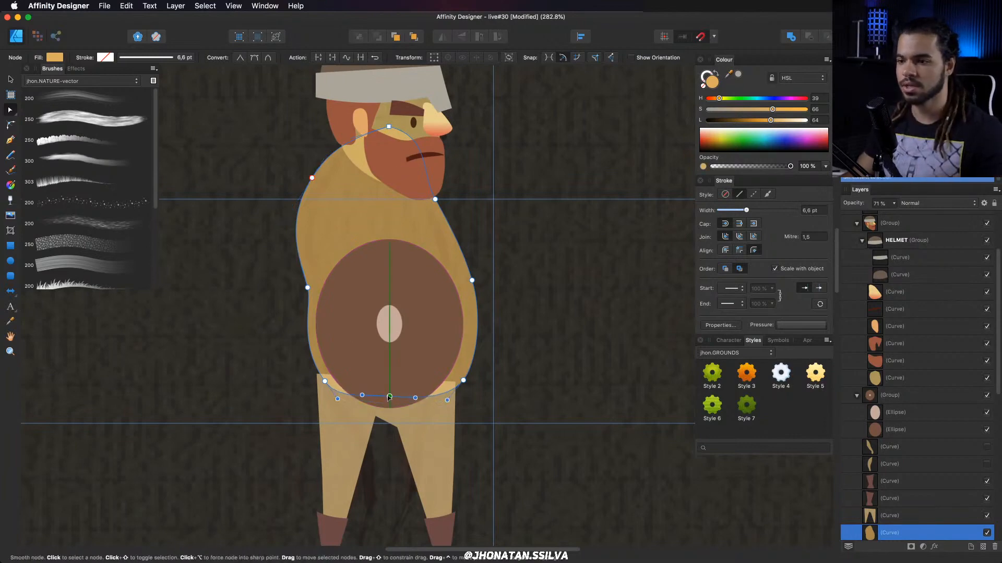
left_click_drag(390, 402, 389, 403)
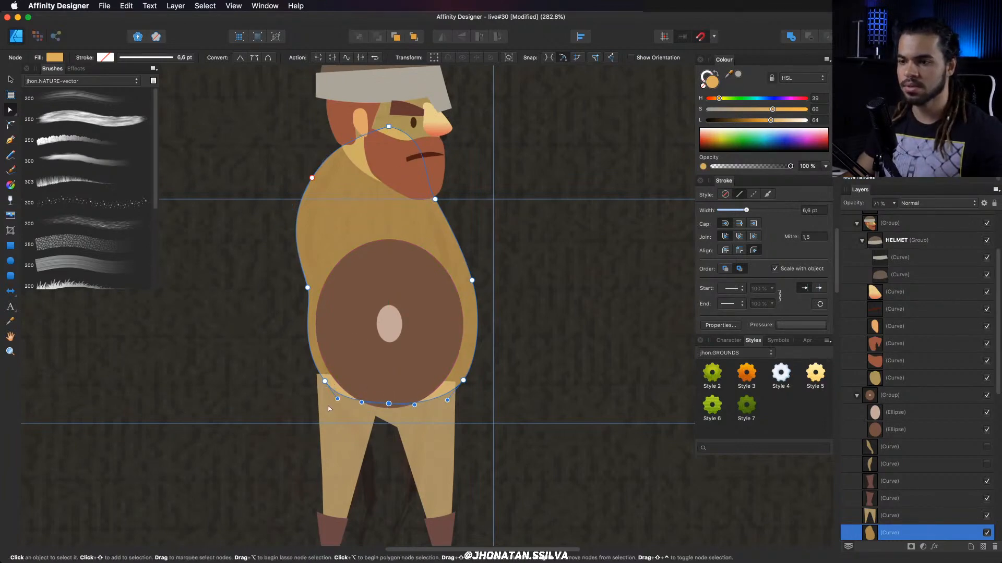
Reduce the side-view trousers to a single leg by deleting the front leg's nodes, and centre the remaining leg under the torso.
scroll(329, 408, "down", 3)
left_click(333, 341)
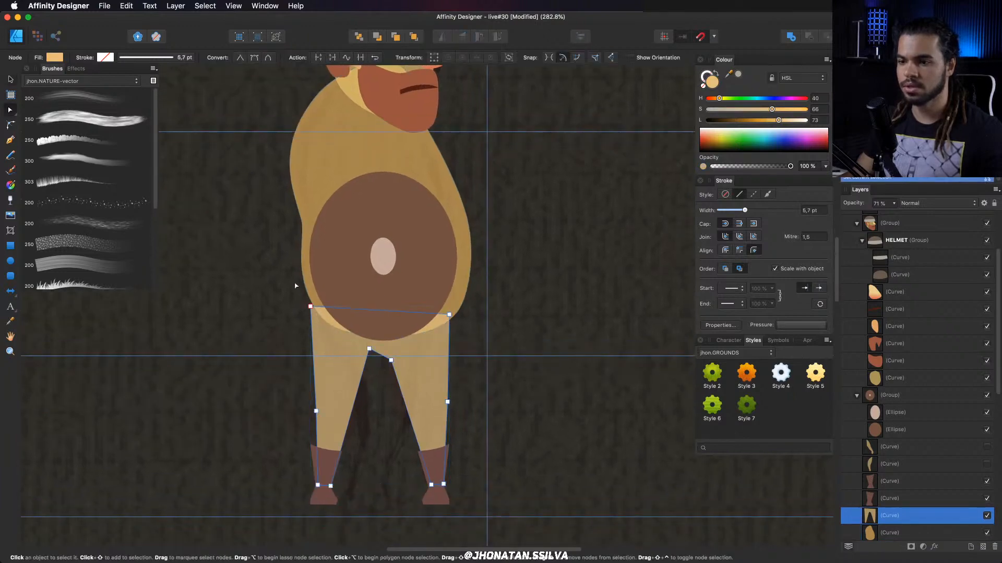
left_click_drag(301, 310, 354, 471)
scroll(390, 402, "down", 2)
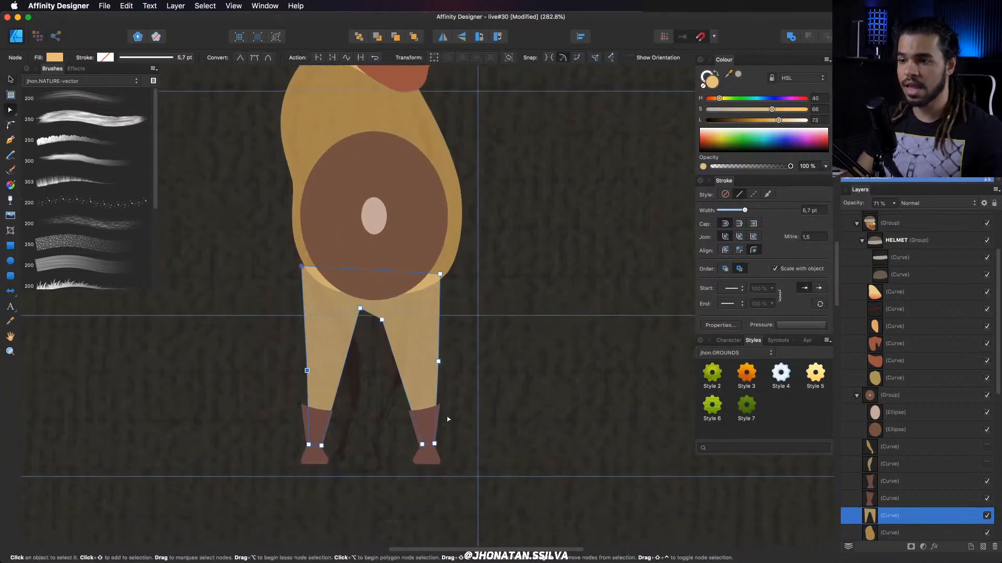
key("v")
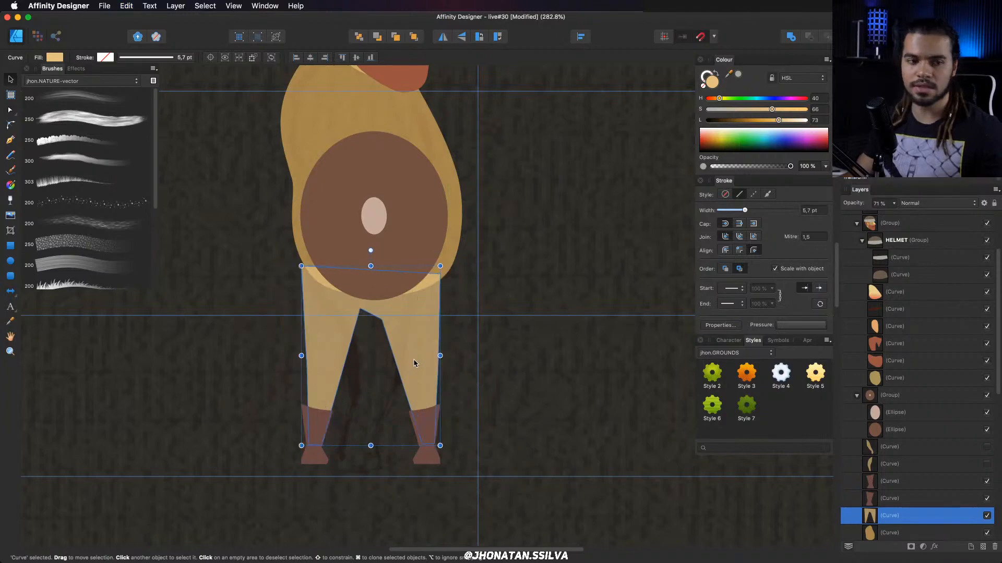
key("a")
left_click_drag(465, 453, 382, 239)
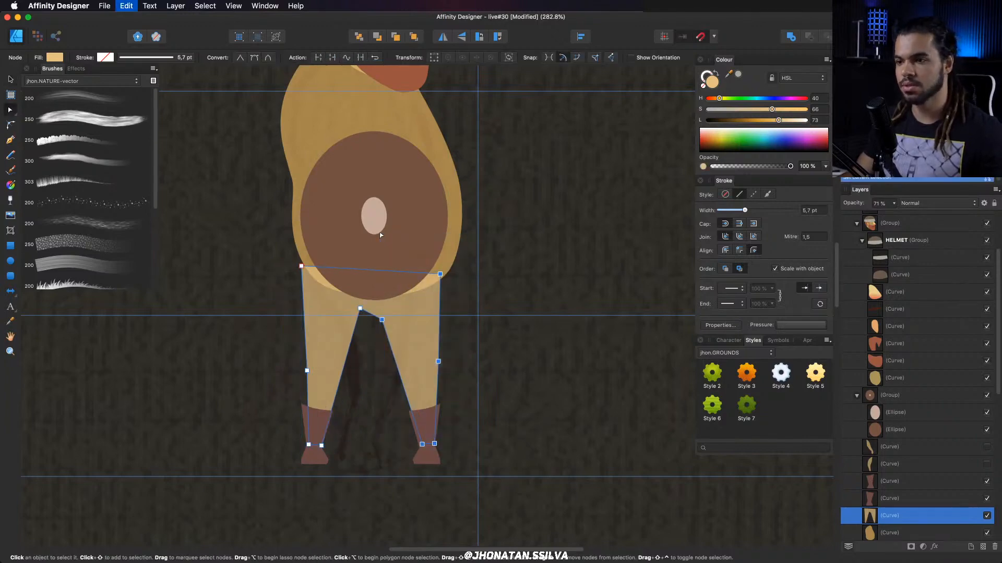
key("Delete")
key("v")
key("a")
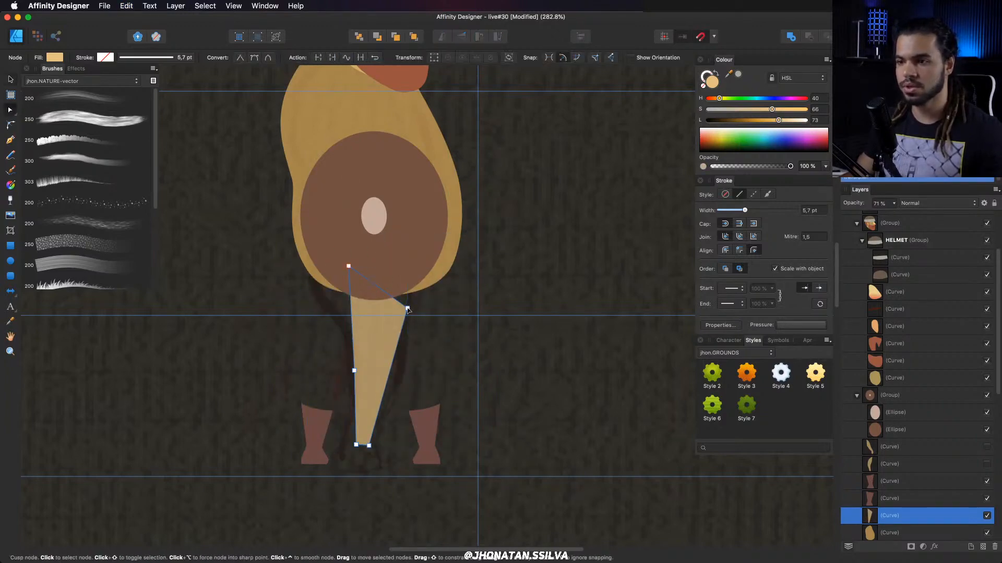
Widen the top of the single leg to meet the torso's lower edge, adding a node for the back of the thigh.
left_click_drag(407, 309, 418, 296)
left_click_drag(352, 316, 322, 316)
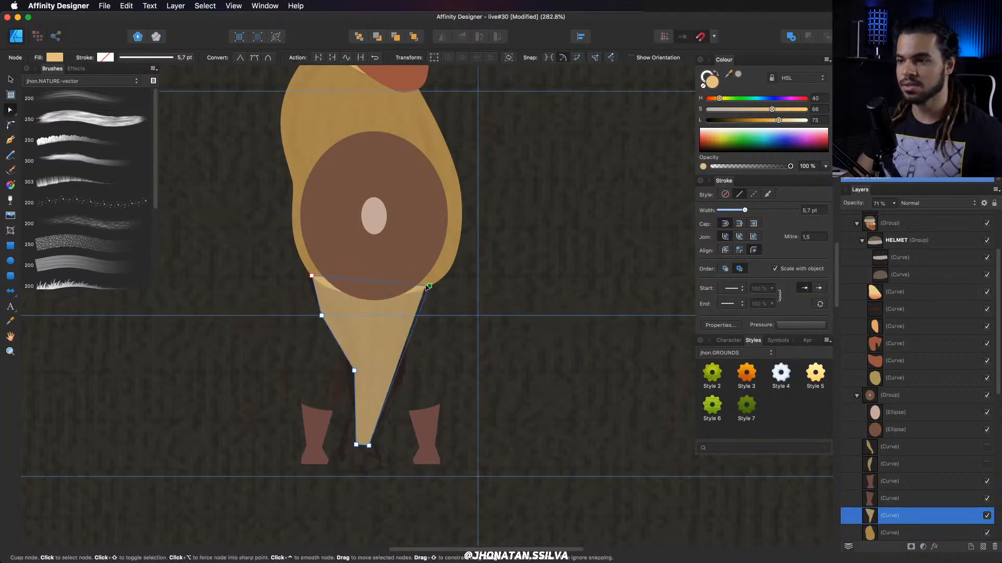
left_click_drag(391, 434, 408, 384)
Move the rear boot under the single leg and delete the other boot.
key("v")
left_click(332, 381)
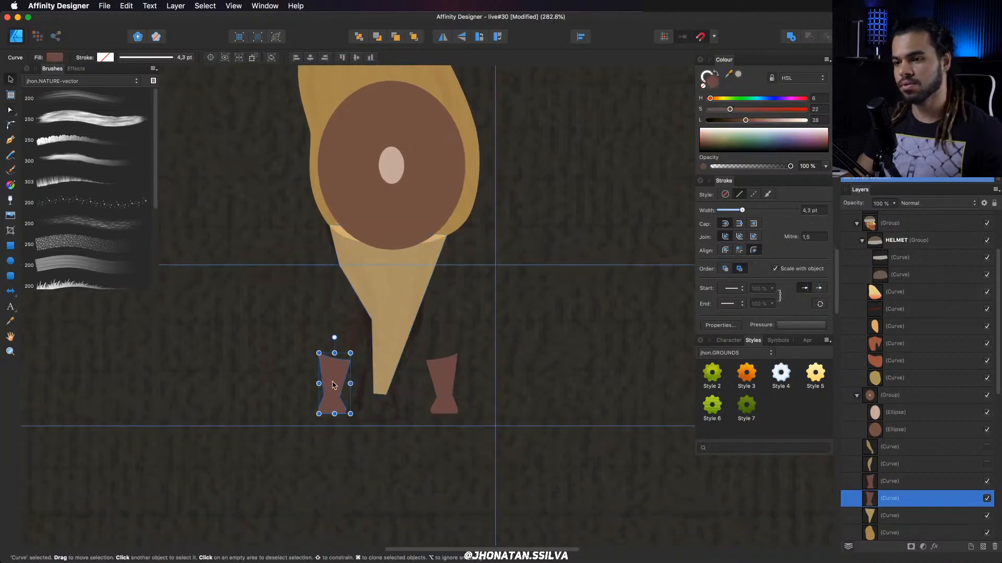
left_click_drag(334, 385, 389, 386)
scroll(382, 387, "up", 3)
left_click(480, 380)
key("Delete")
Extend the two toe nodes of the side-view boot forward to form a foot in profile.
left_click(387, 434)
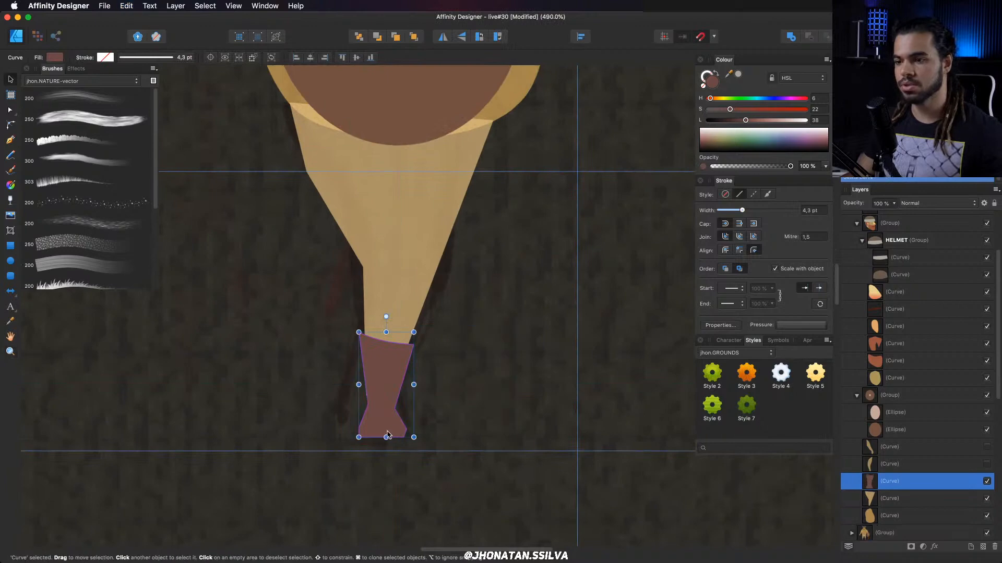
key("a")
scroll(409, 441, "up", 2)
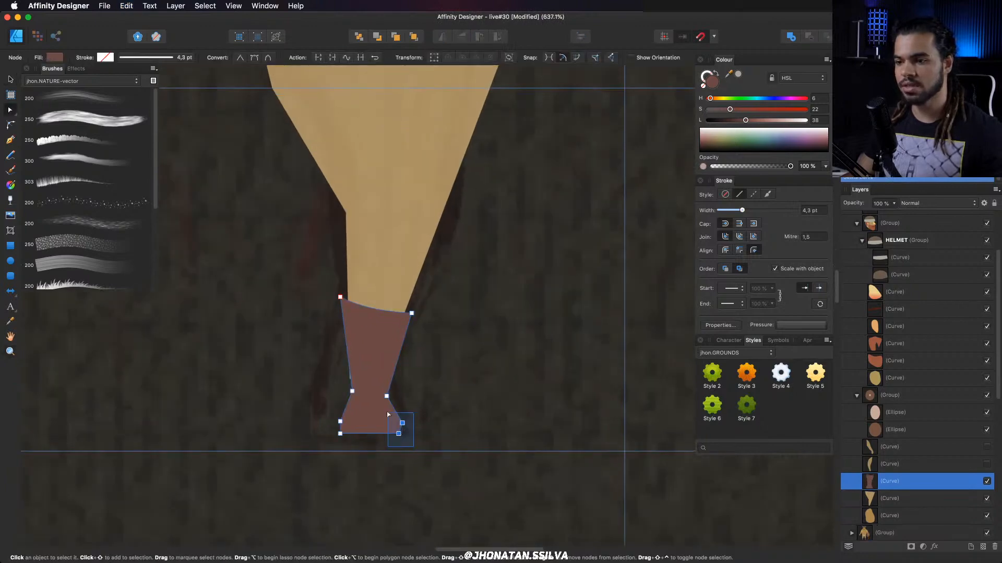
key("z")
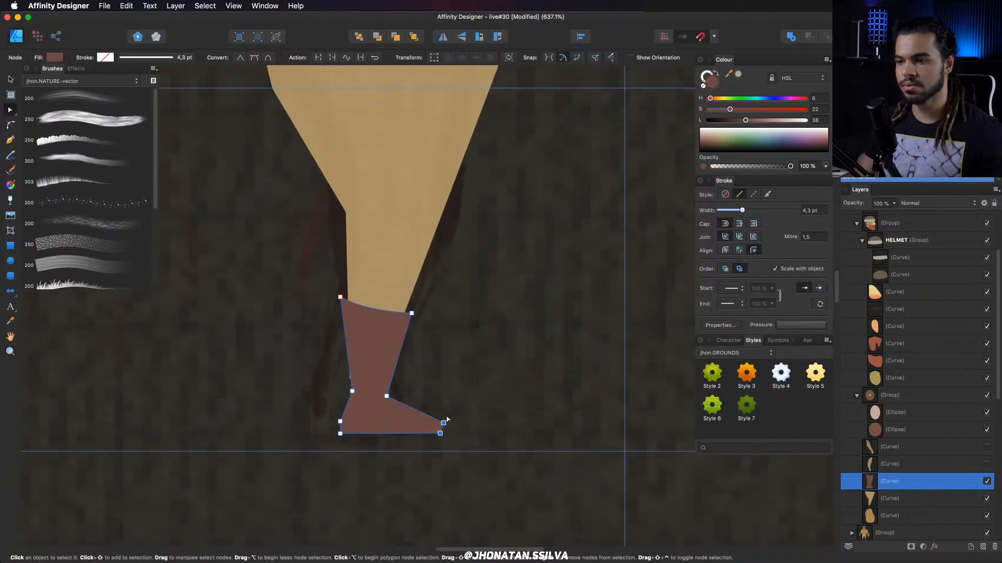
Compare the overall proportions of the side-view Viking with the front view.
key("super+1")
left_click_drag(414, 306, 473, 337)
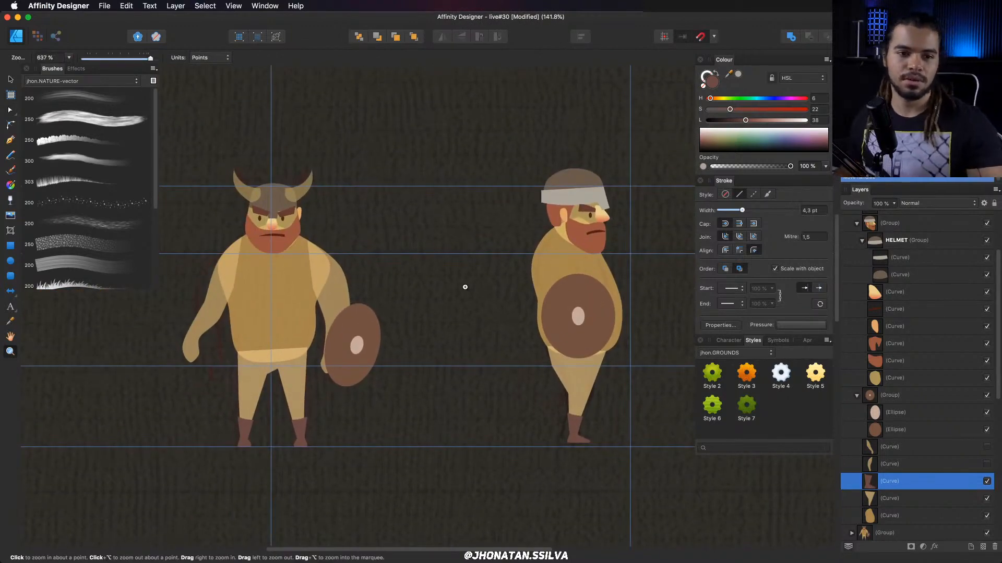
left_click_drag(463, 256, 446, 268)
left_click_drag(527, 213, 637, 213)
left_click_drag(637, 213, 433, 241)
left_click_drag(433, 241, 354, 251)
left_click_drag(354, 250, 495, 226)
left_click_drag(495, 226, 417, 247)
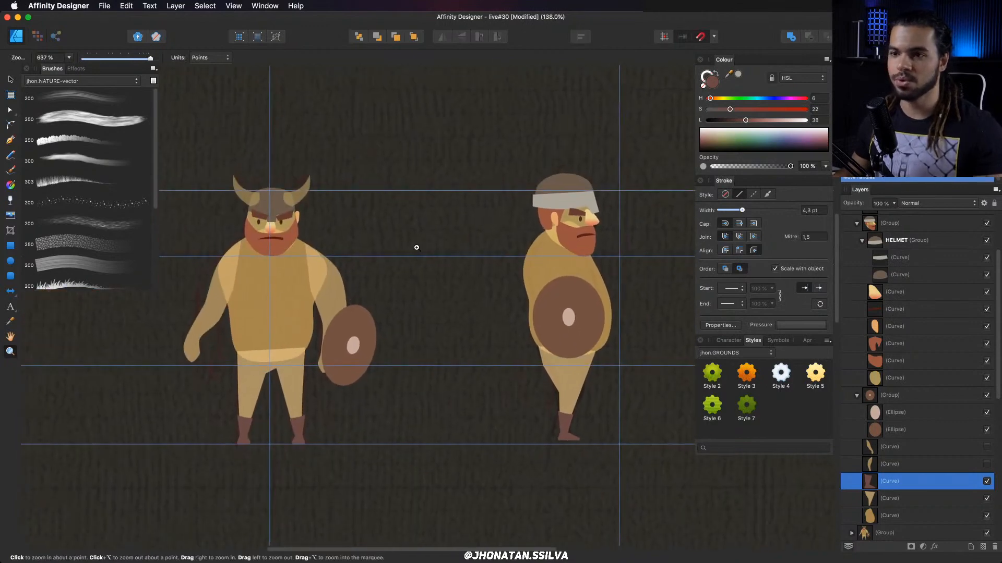
scroll(425, 244, "right", 5)
scroll(425, 243, "down", 2)
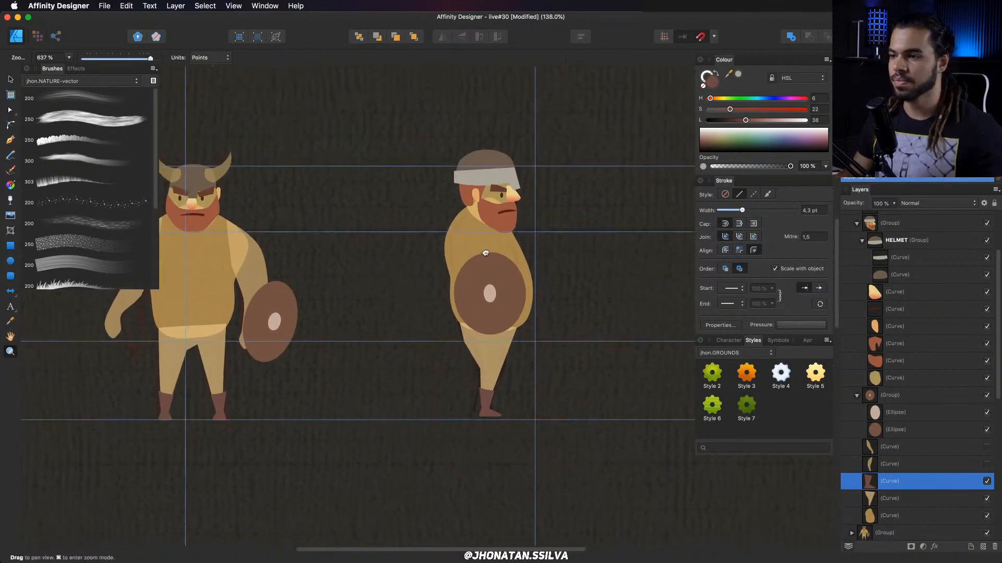
Delete the hidden front arm curve of the side view and make the remaining arm curve visible.
key("v")
left_click(448, 241)
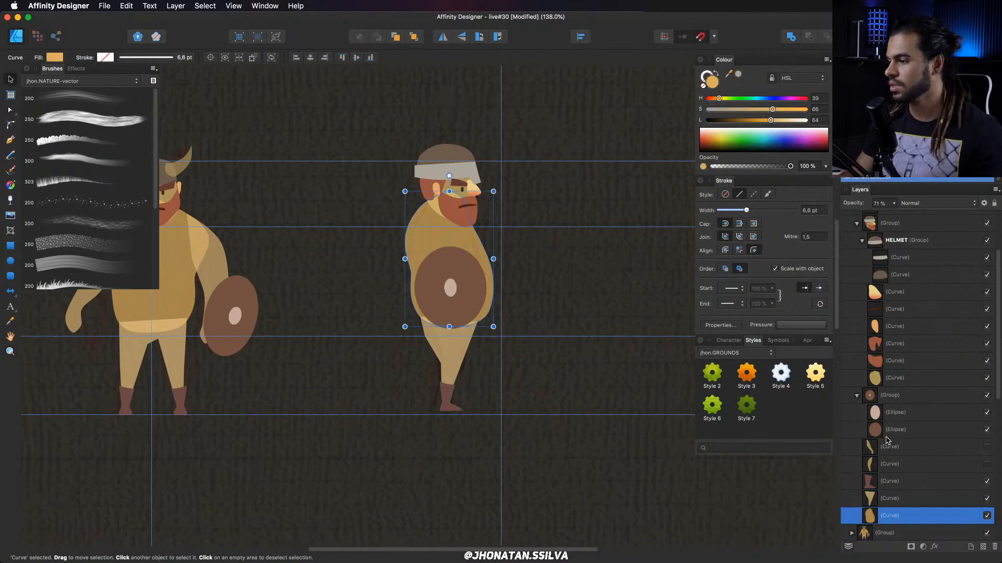
left_click(982, 451)
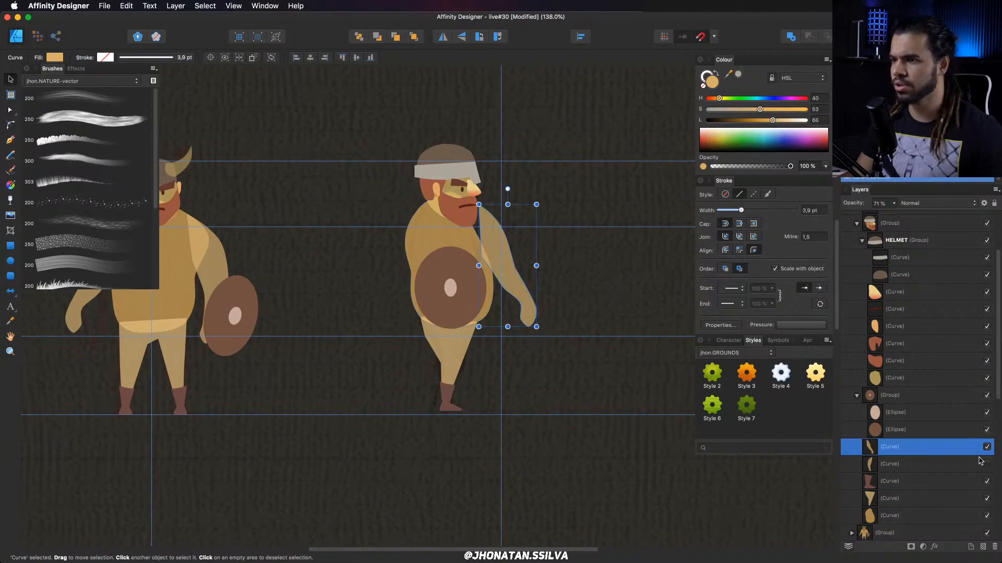
key("Delete")
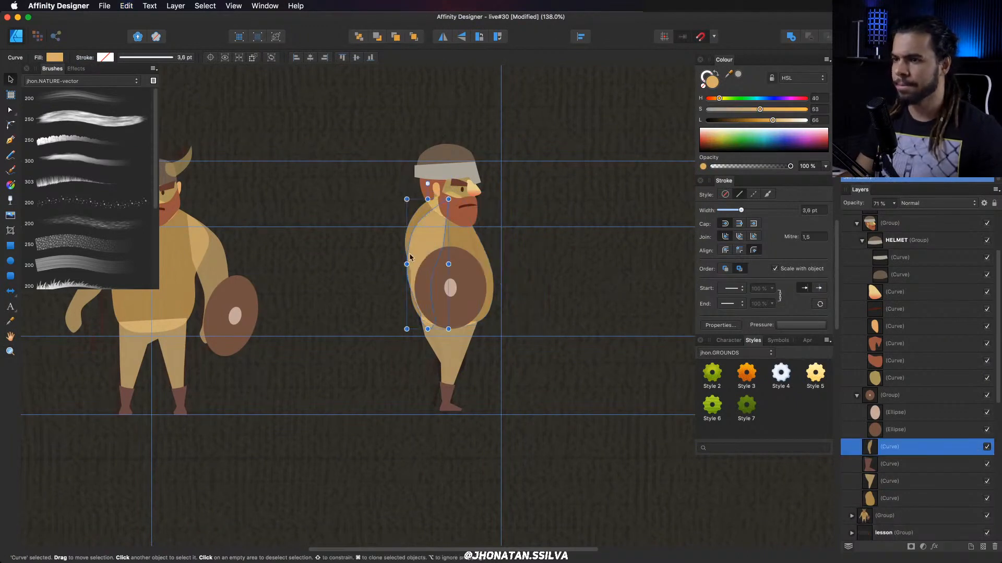
Lighten the side-view arm's fill to a lightness of 84.
scroll(516, 230, "up", 5)
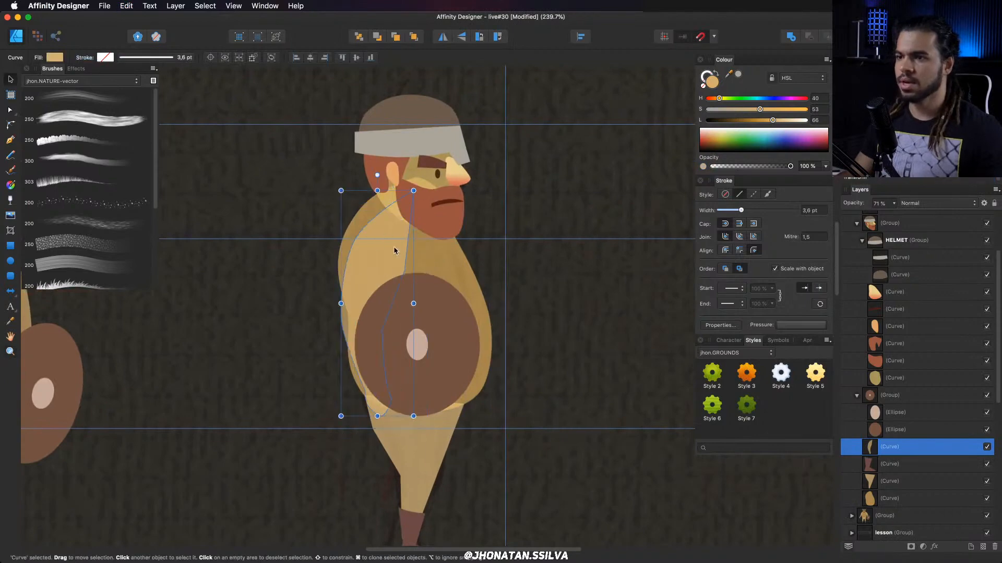
key("z")
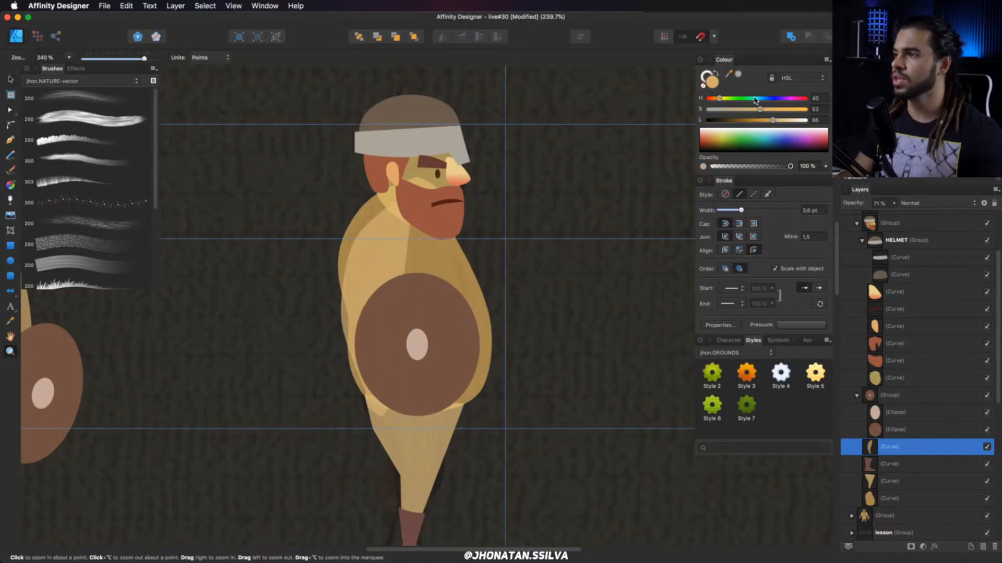
left_click_drag(762, 124, 788, 124)
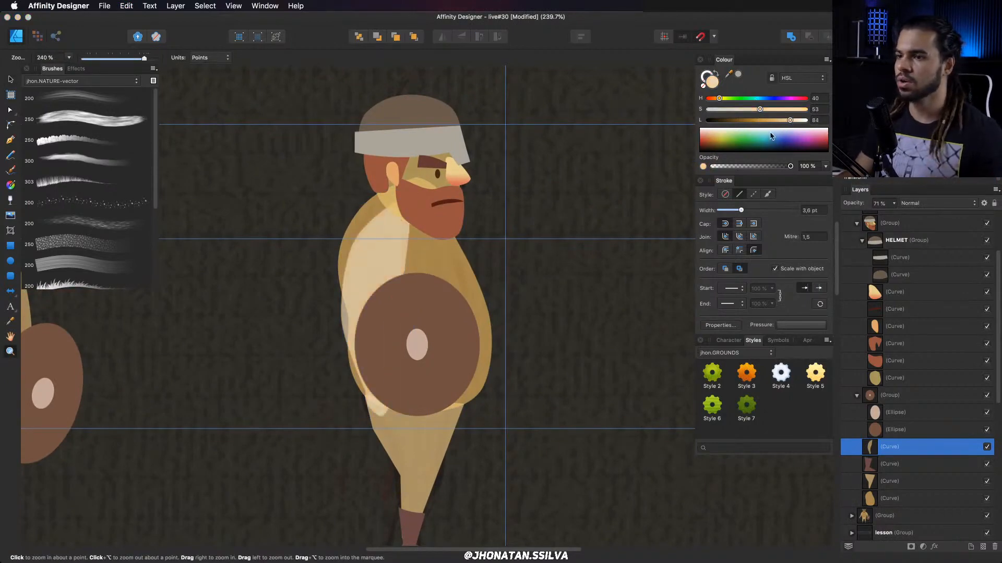
Shift the side-view arm inward, widen its shoulder by moving the upper nodes, and move the hand nodes forward.
key("v")
key("a")
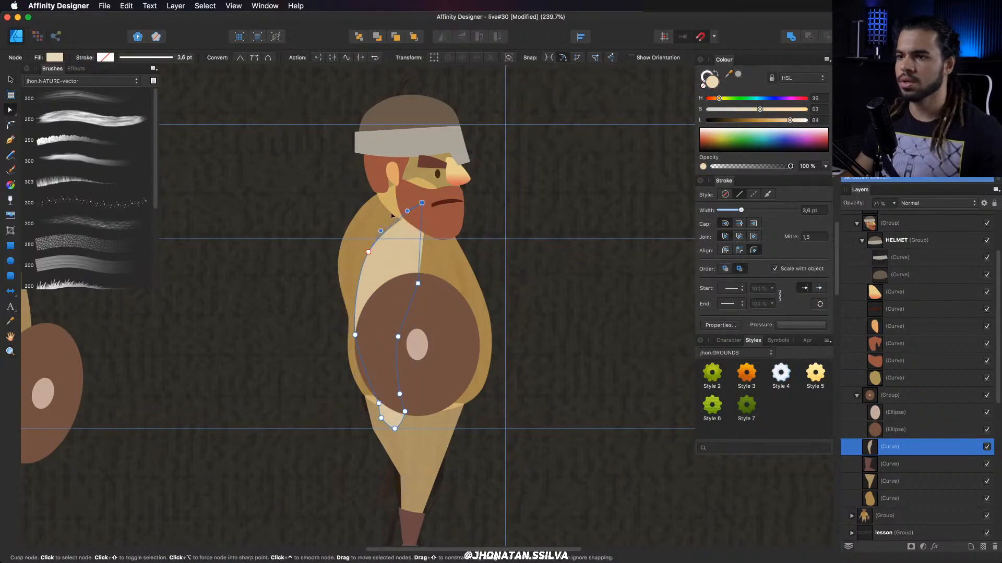
left_click_drag(422, 203, 385, 216)
left_click_drag(418, 283, 437, 239)
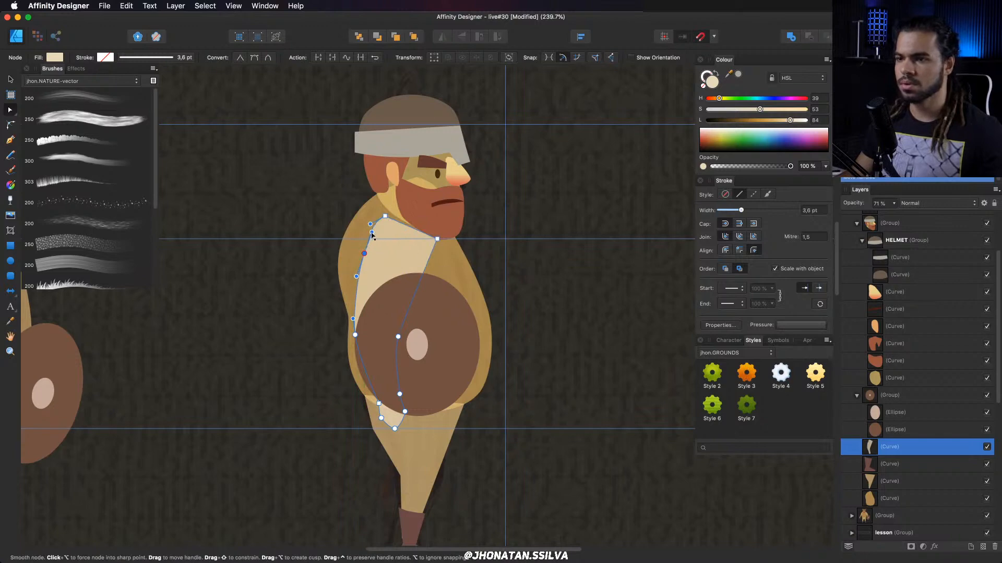
left_click_drag(374, 395, 375, 396)
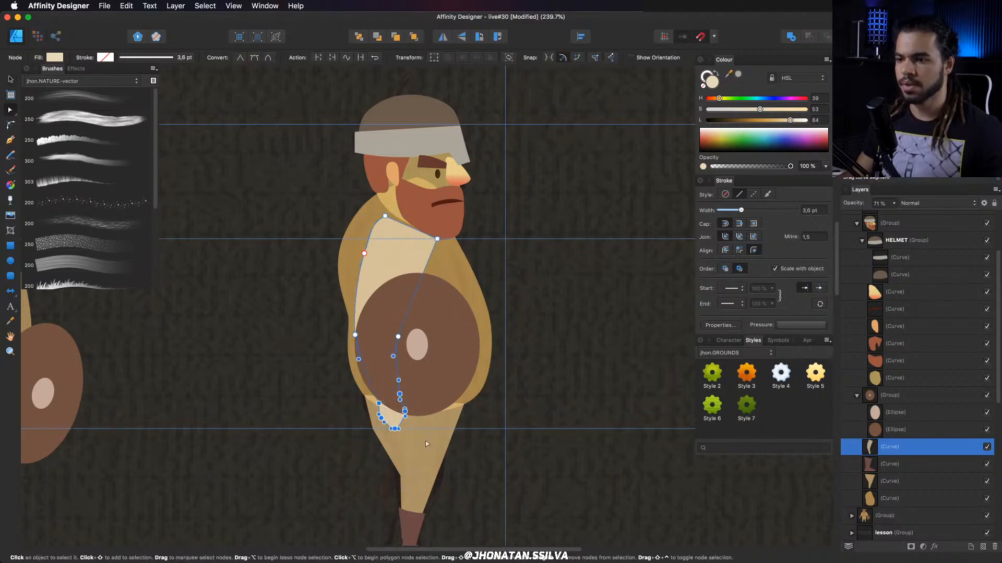
left_click_drag(369, 396, 398, 395)
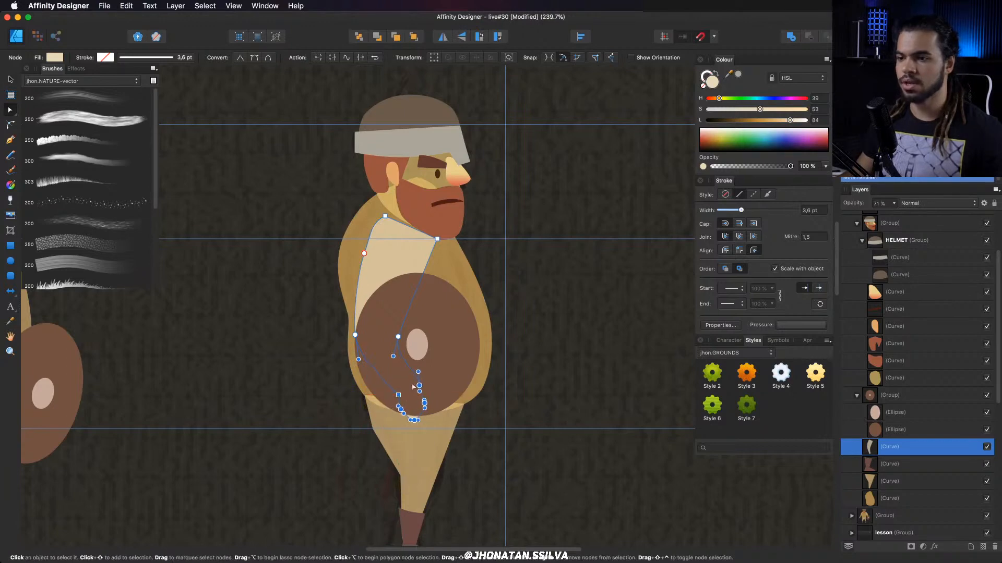
Move the shield group forward in front of the side-view torso to uncover the arm.
key("z")
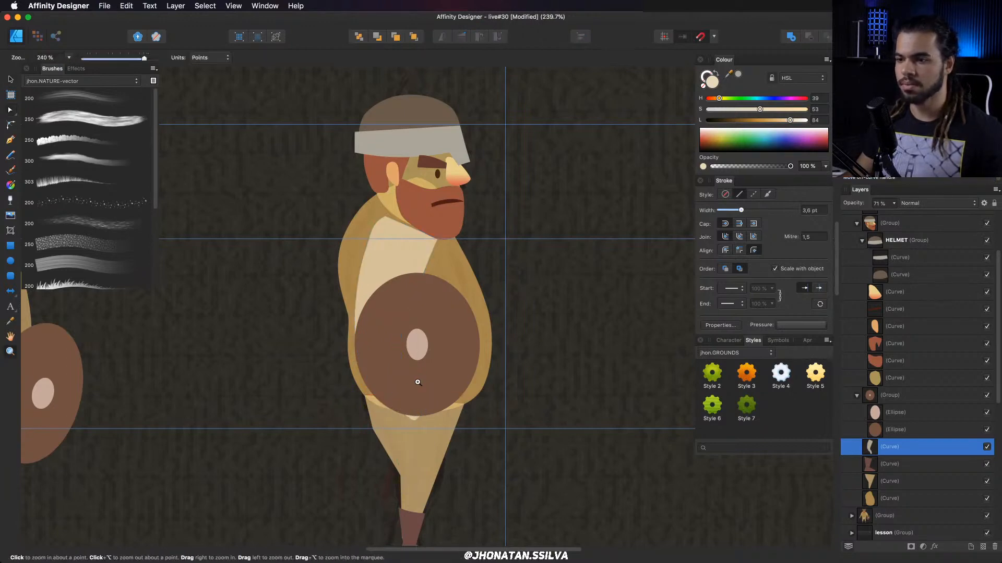
key("v")
left_click(444, 378)
left_click_drag(439, 375, 538, 371)
left_click_drag(430, 364, 490, 370)
Round the top of the side-view arm's shoulder and move the arm slightly toward the back.
key("a")
left_click(335, 260)
left_click_drag(335, 258, 350, 299)
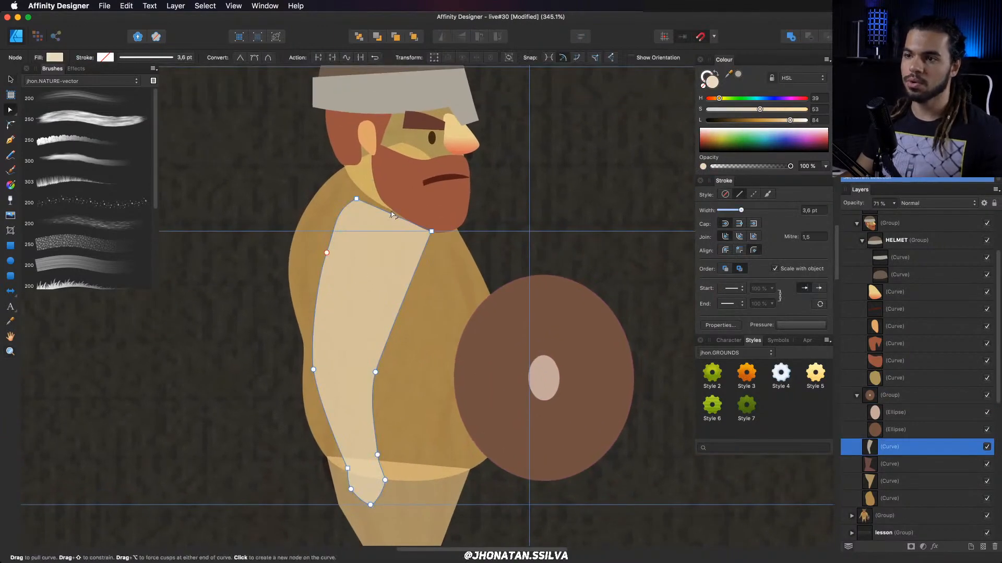
key("v")
left_click_drag(395, 215, 384, 217)
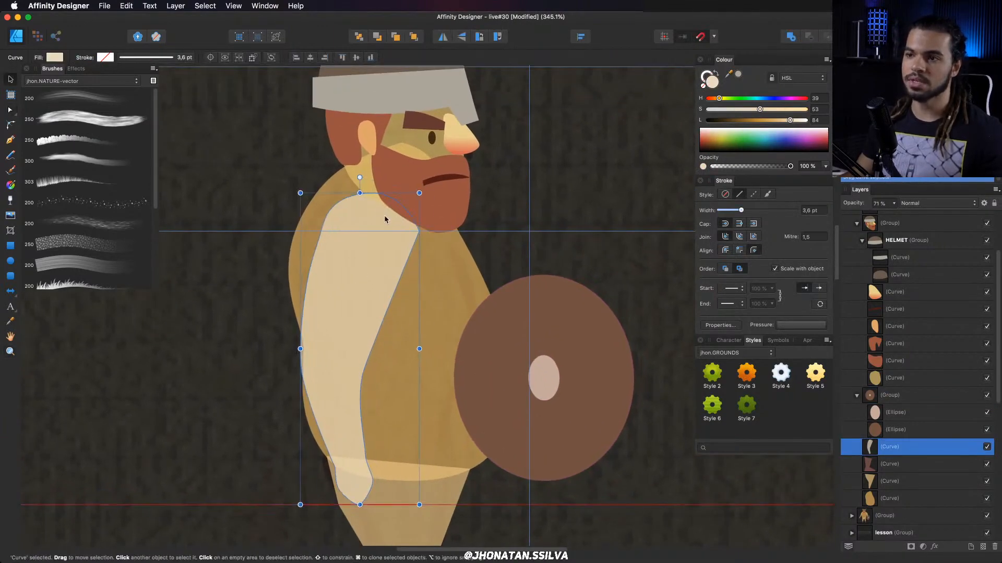
Compare the side view's arm and shield placement with the front-view Viking.
scroll(897, 406, "up", 1)
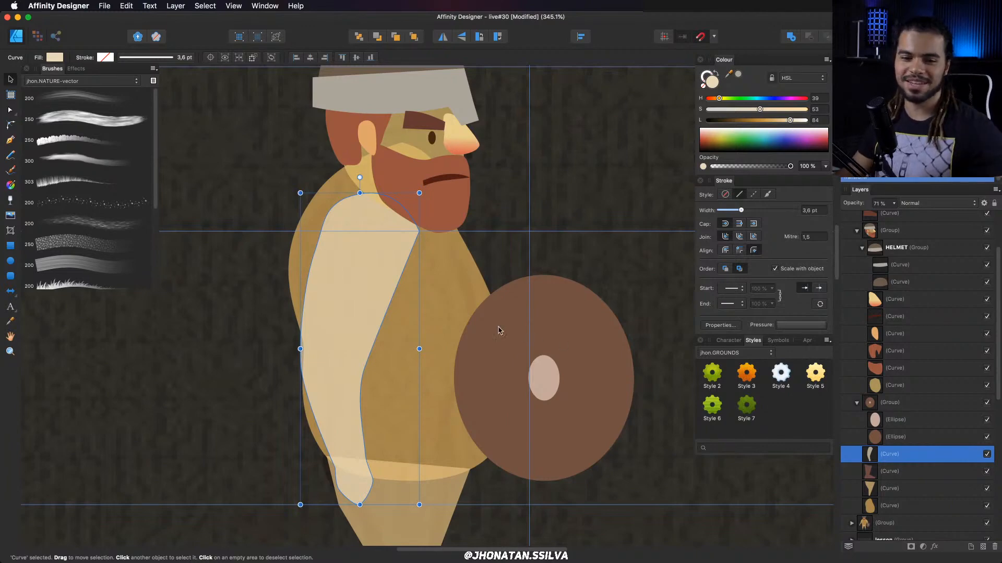
key("super+space")
left_click_drag(402, 289, 358, 317)
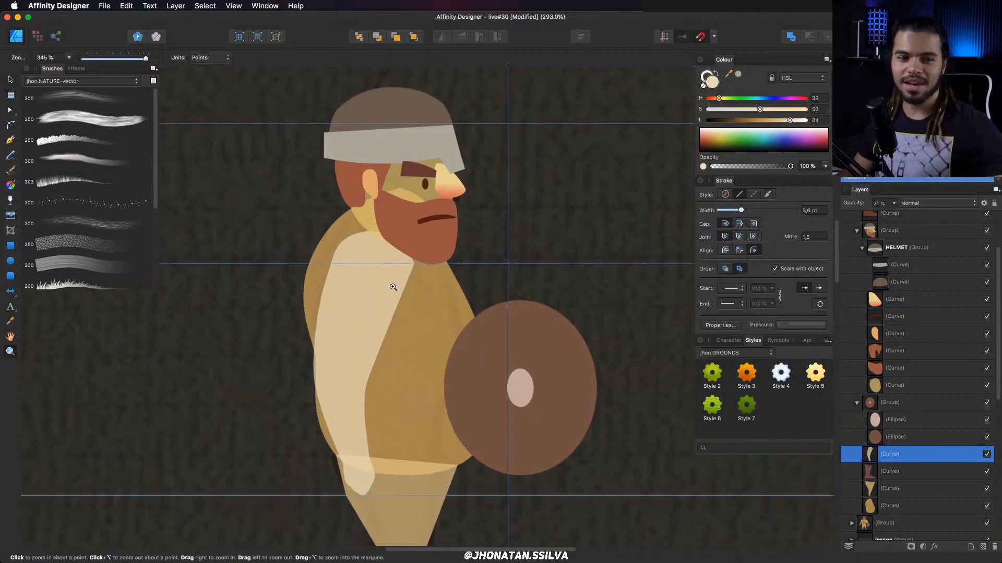
left_click_drag(393, 287, 465, 329)
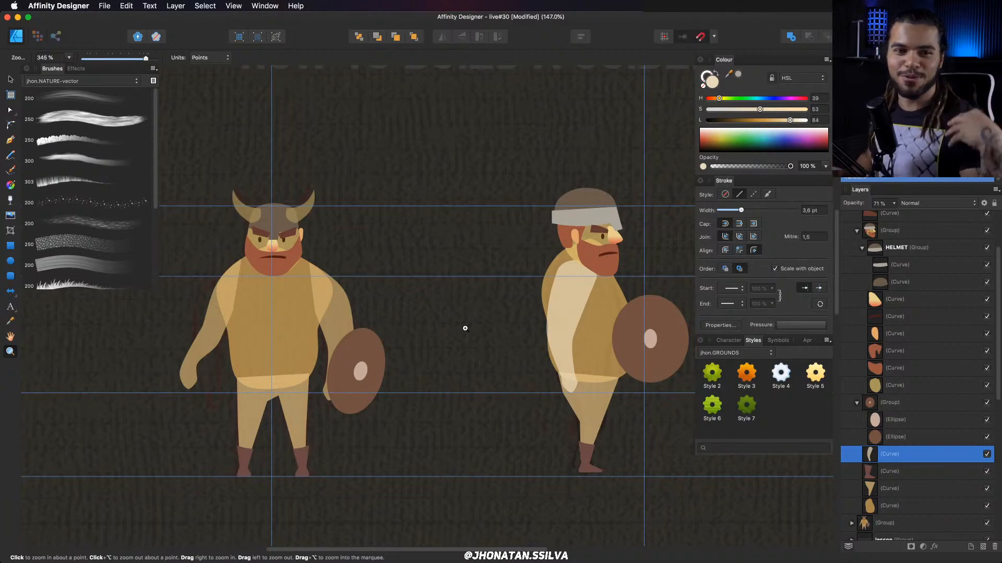
scroll(465, 328, "right", 5)
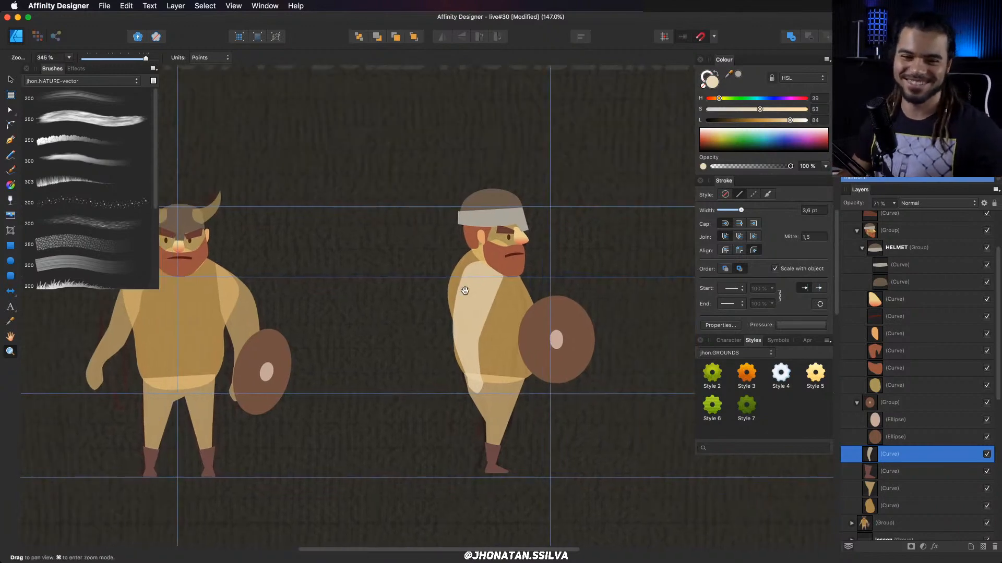
key("v")
key("super+z")
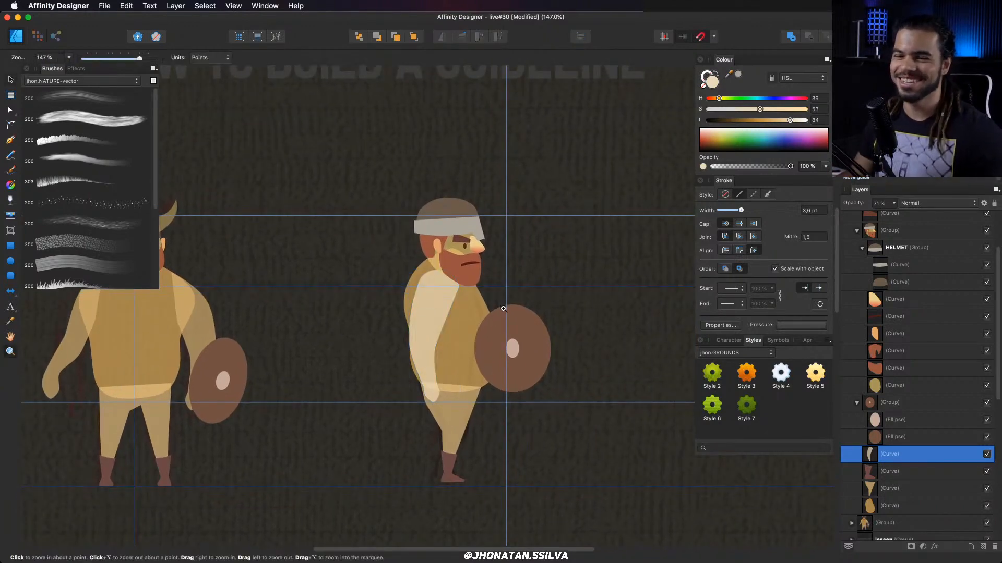
left_click_drag(503, 308, 464, 306)
key("v")
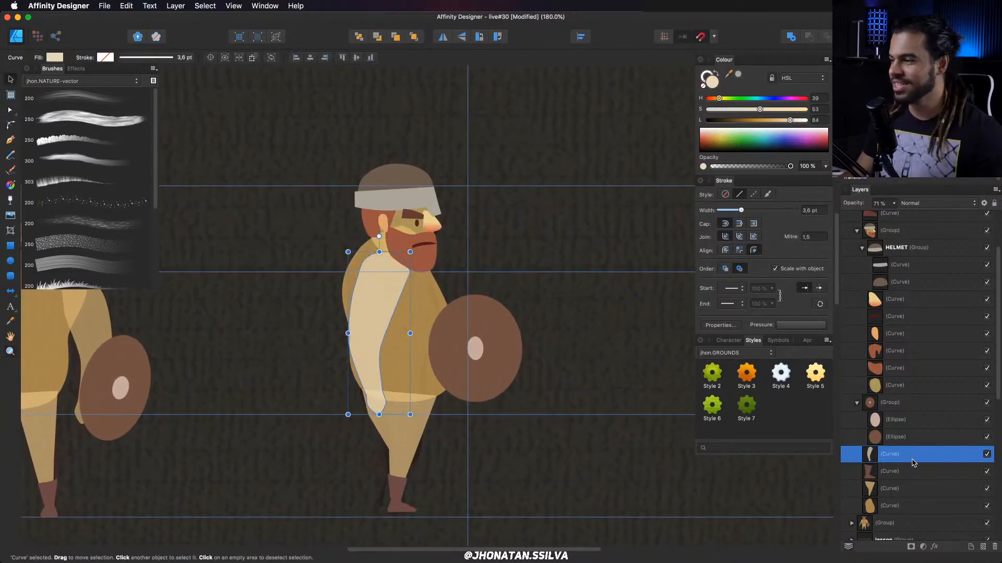
Bring the side-view arm in front of the head group in the layer order and set its opacity to 100%.
left_click_drag(911, 455, 859, 306)
left_click_drag(385, 313, 420, 286)
key("super+z")
key("z")
key("v")
left_click(894, 203)
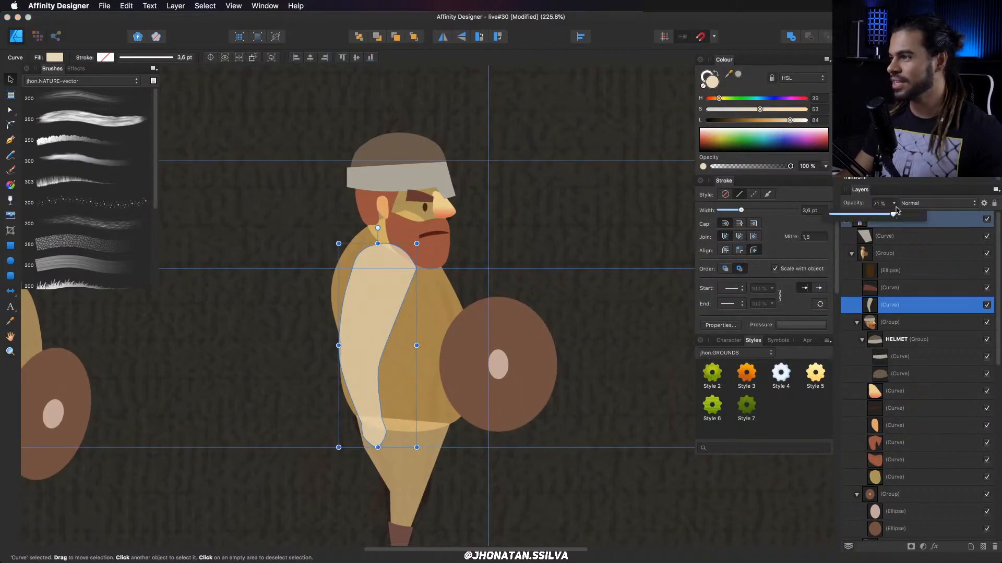
left_click_drag(894, 213, 926, 216)
Compare the side-view arm's shoulder height and silhouette with the front-view Viking's neck and shoulders.
left_click(381, 335)
left_click_drag(381, 336, 372, 307)
key("super+space")
key("v")
key("z")
left_click_drag(418, 279, 348, 279)
key("v")
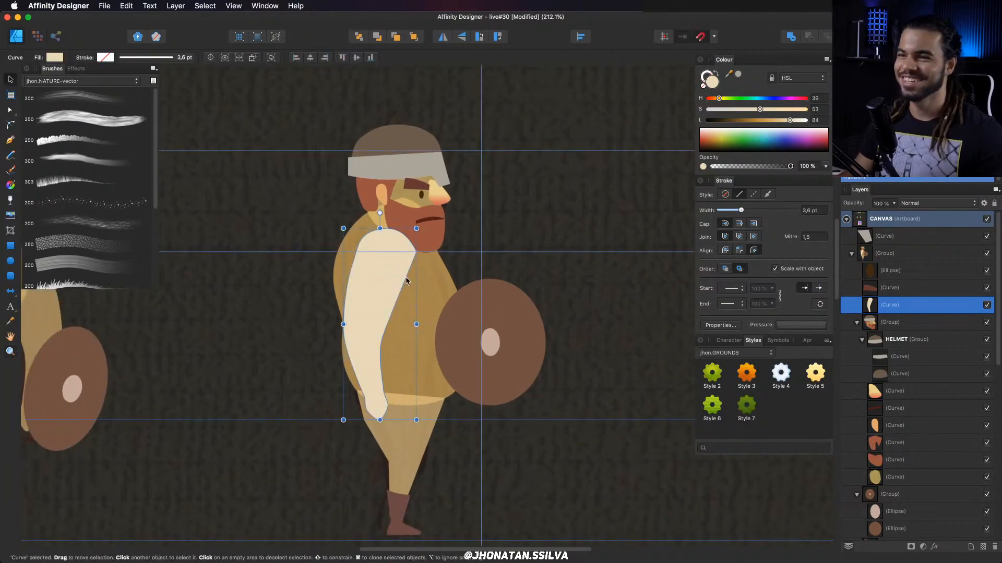
left_click_drag(403, 264, 308, 250)
key("z")
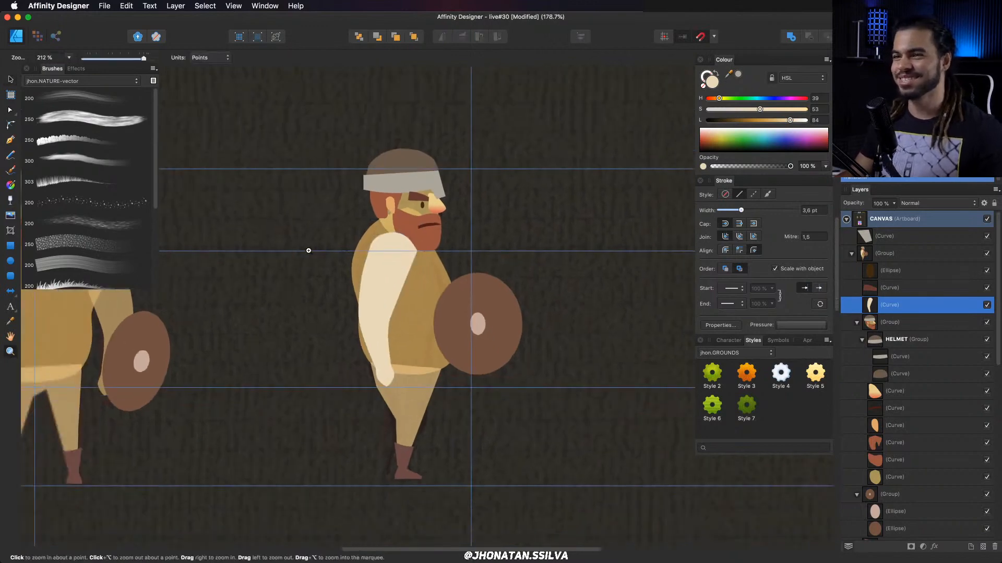
left_click_drag(418, 246, 491, 239)
left_click_drag(387, 250, 611, 256)
left_click_drag(612, 256, 251, 293)
left_click_drag(250, 295, 546, 293)
left_click_drag(262, 172, 570, 258)
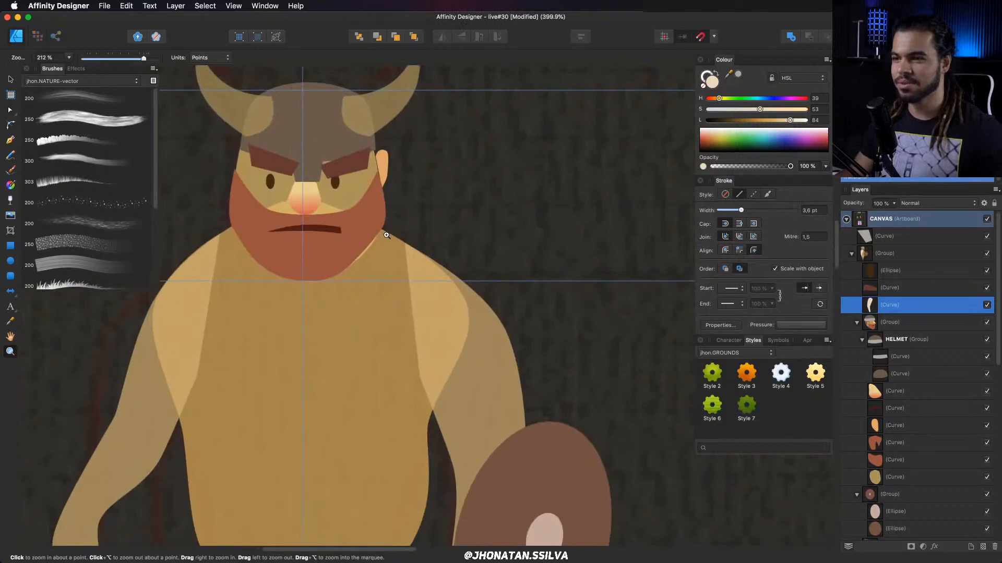
left_click_drag(468, 241, 89, 204)
left_click_drag(611, 252, 430, 257)
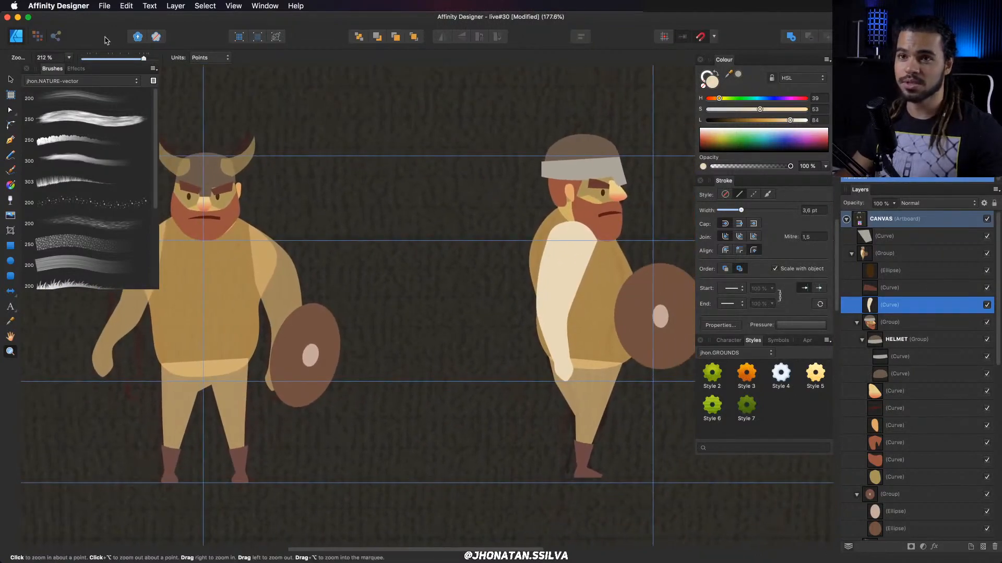
Add a horizontal guide and place it at about 643.9 pt, where the front view's neck meets the shoulders.
left_click(231, 7)
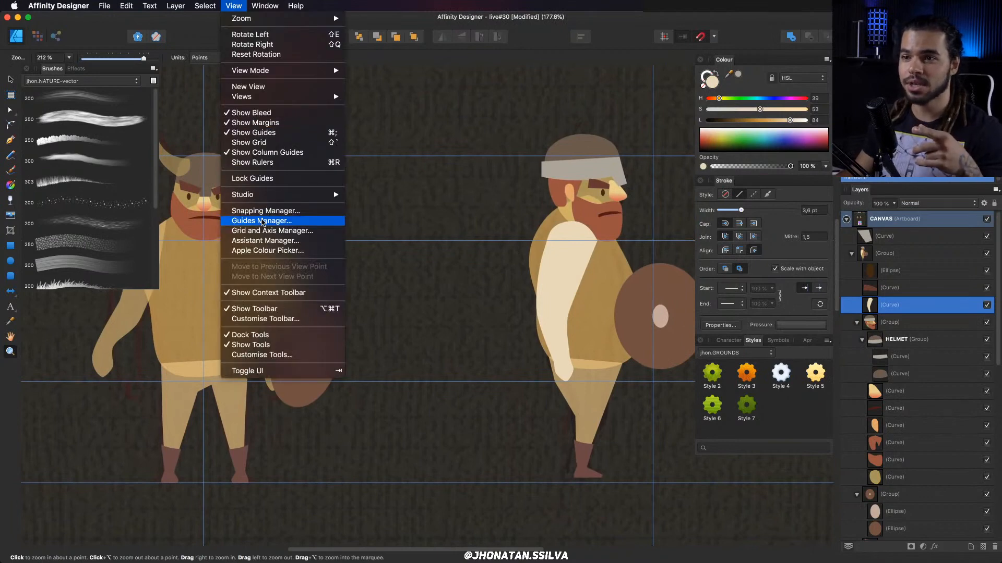
left_click(264, 223)
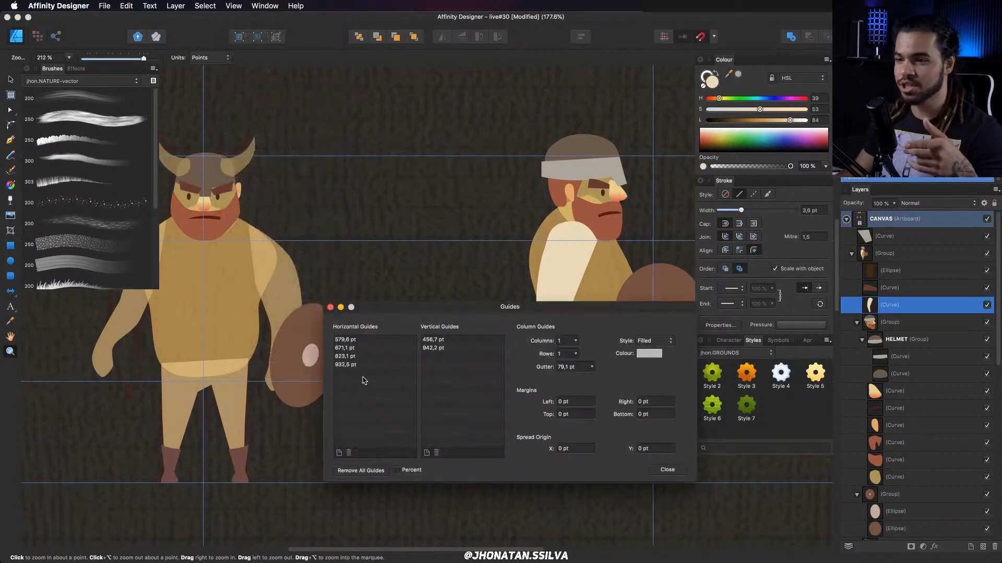
left_click(340, 453)
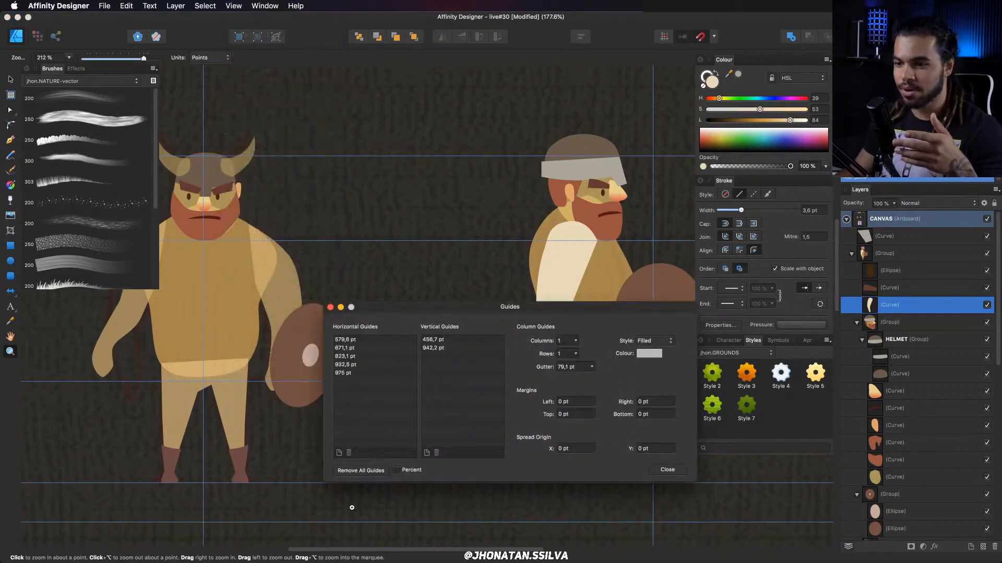
key("v")
left_click(351, 523)
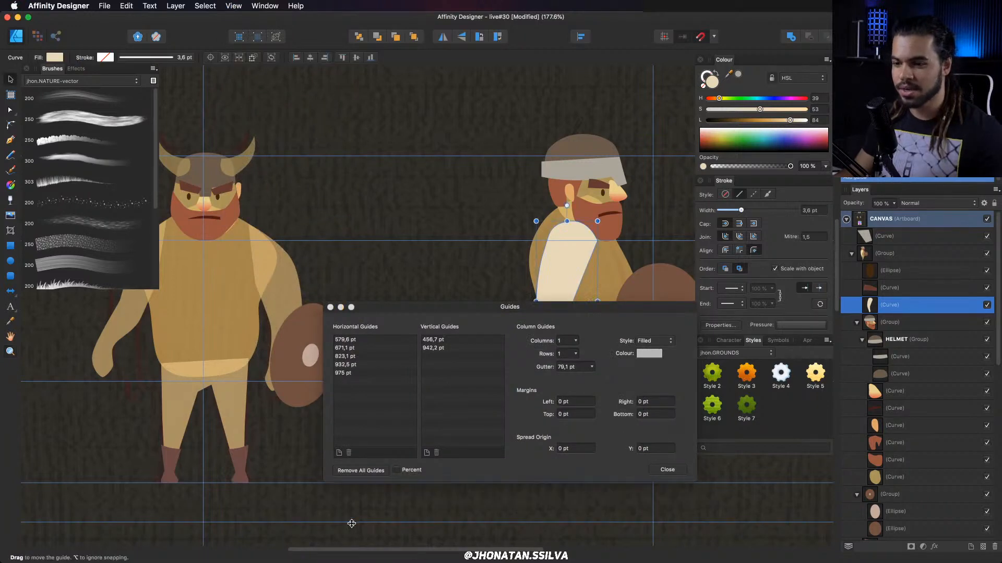
left_click_drag(352, 522, 389, 215)
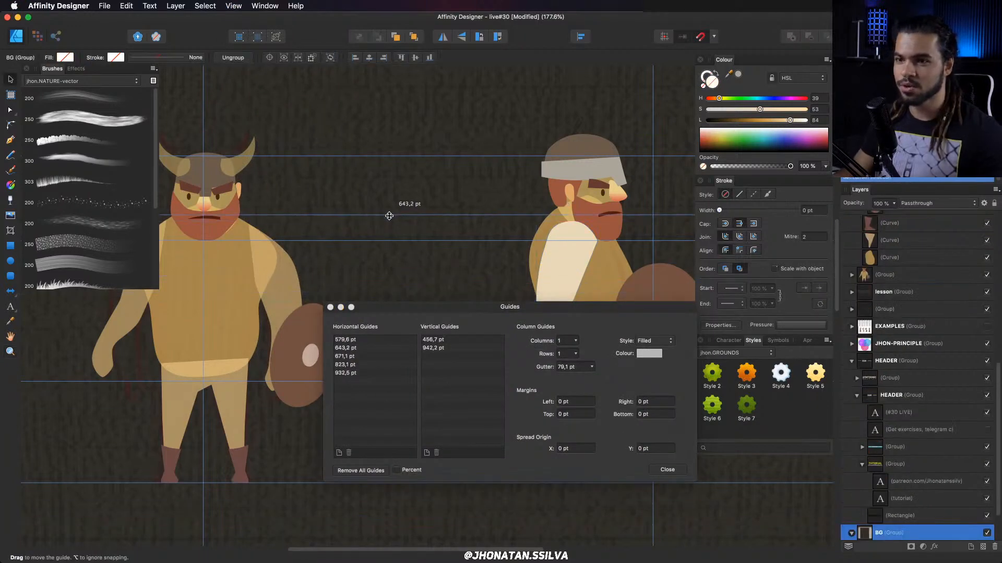
key("z")
left_click_drag(238, 218, 456, 235)
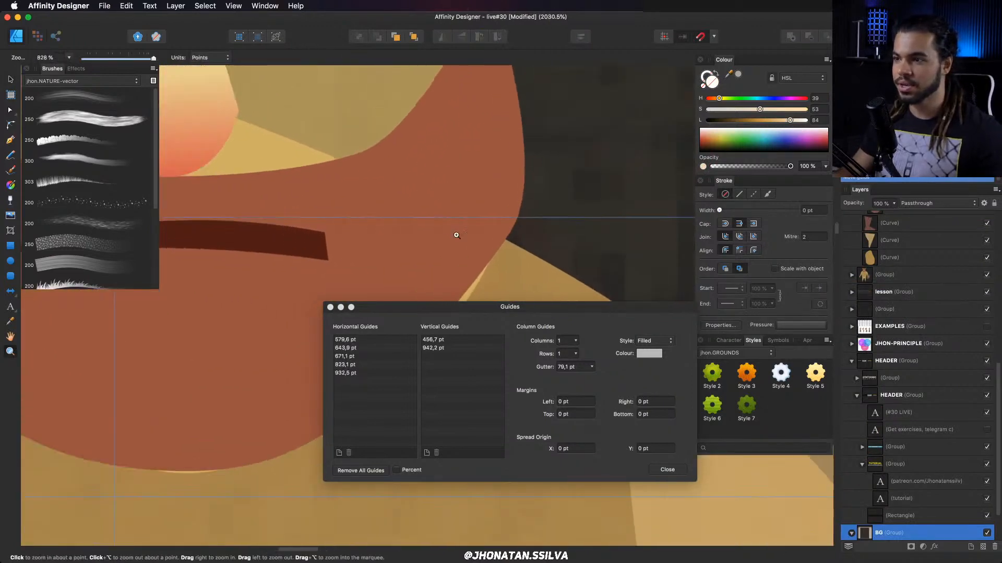
left_click_drag(559, 247, 453, 252)
scroll(333, 205, "down", 3)
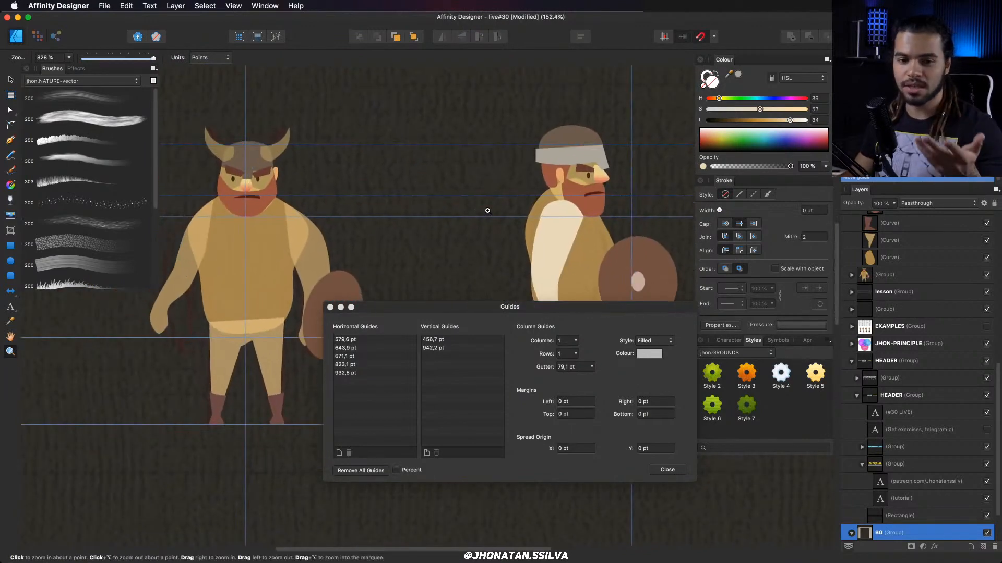
Lower the top of the side-view arm's shoulder slightly by adjusting its upper nodes.
left_click_drag(531, 206, 557, 230)
key("v")
double_click(573, 235)
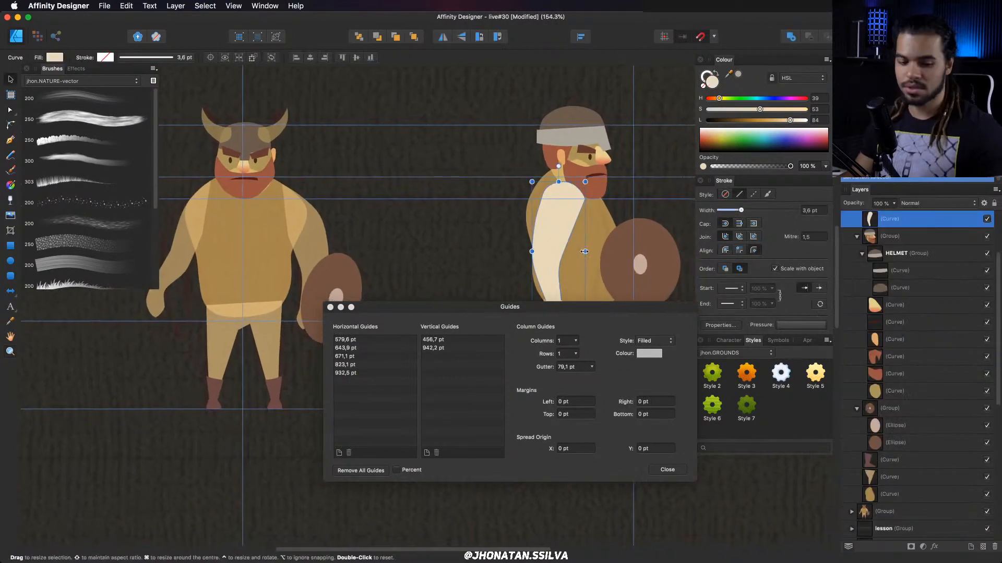
key("i")
key("a")
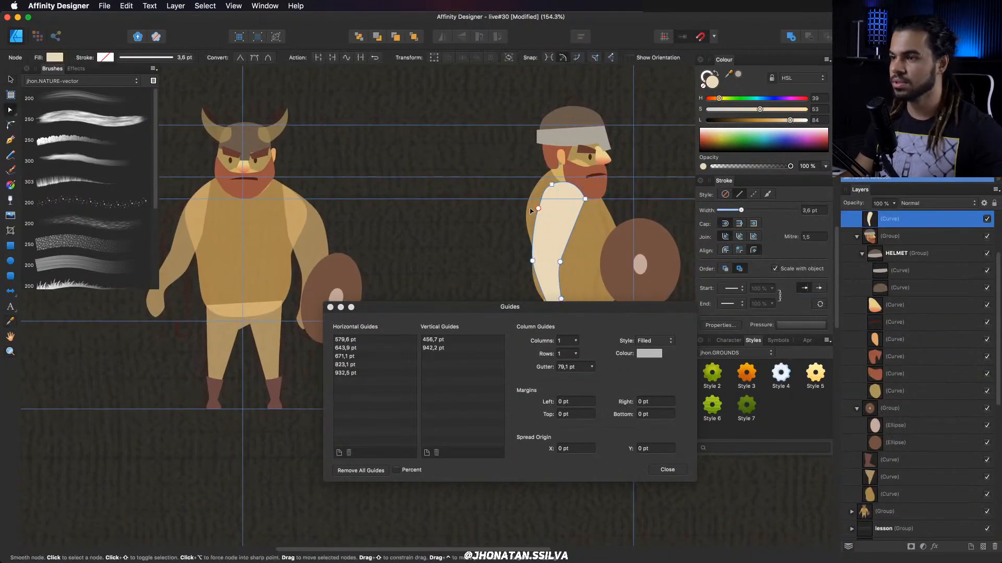
key("v")
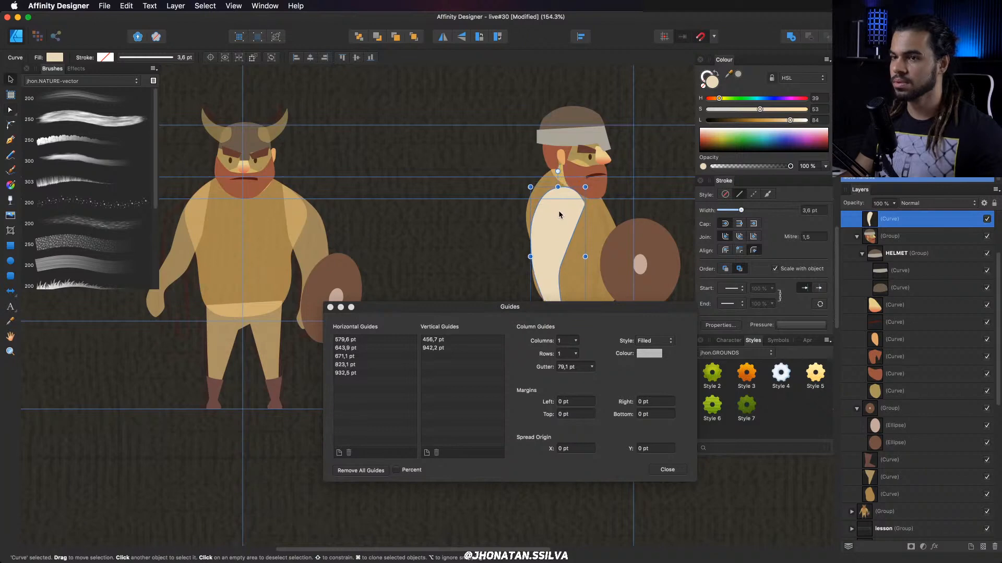
Reshape the side-view torso's upper back to meet the new guide by moving its shoulder nodes and adjusting their handles.
key("space")
left_click_drag(539, 178, 767, 167)
key("super+space")
key("v")
left_click(523, 184)
scroll(523, 184, "right", 3)
key("z")
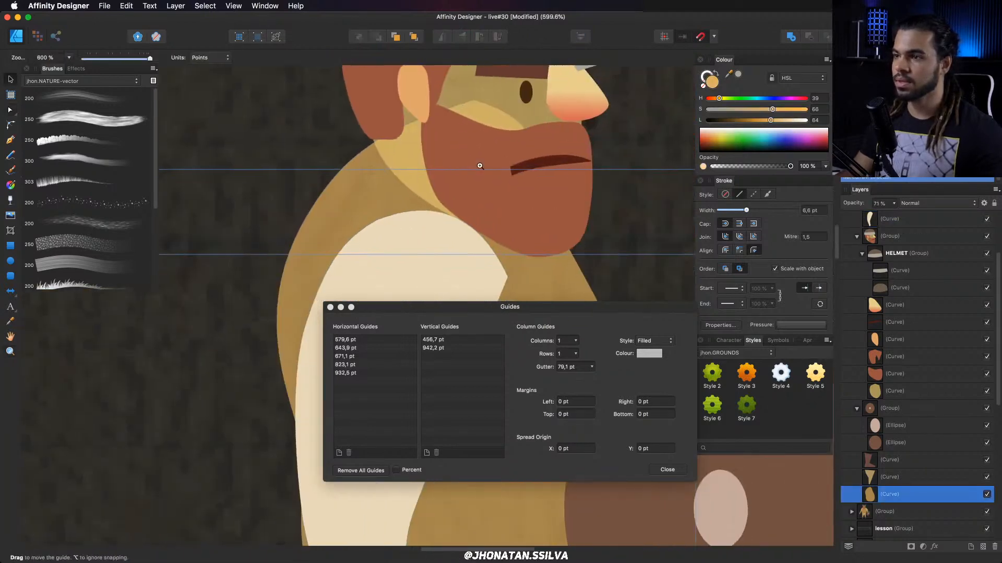
mouse_move(485, 162)
left_mouse_down()
mouse_move(417, 162)
mouse_move(470, 159)
left_mouse_up()
key("a")
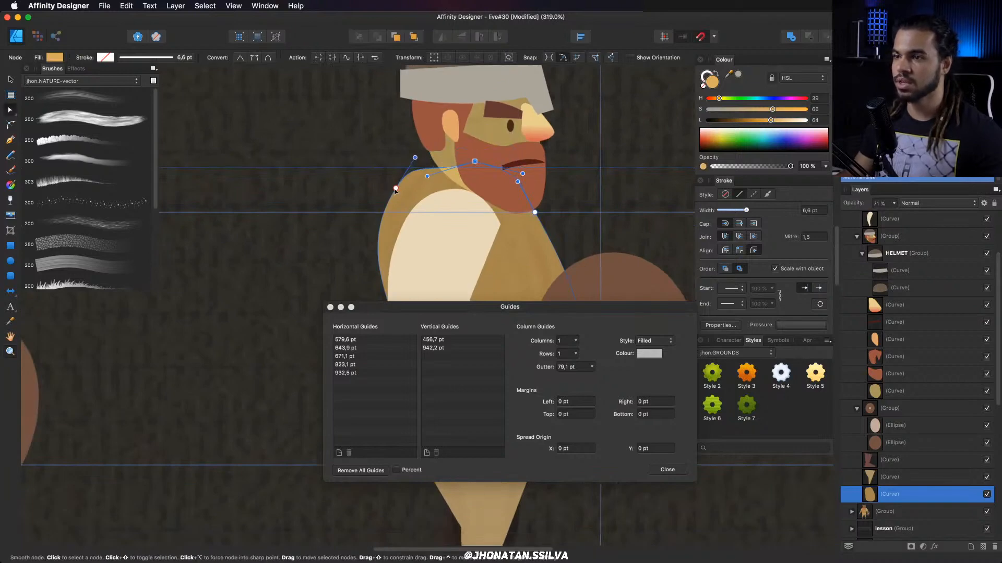
left_click_drag(395, 204, 395, 209)
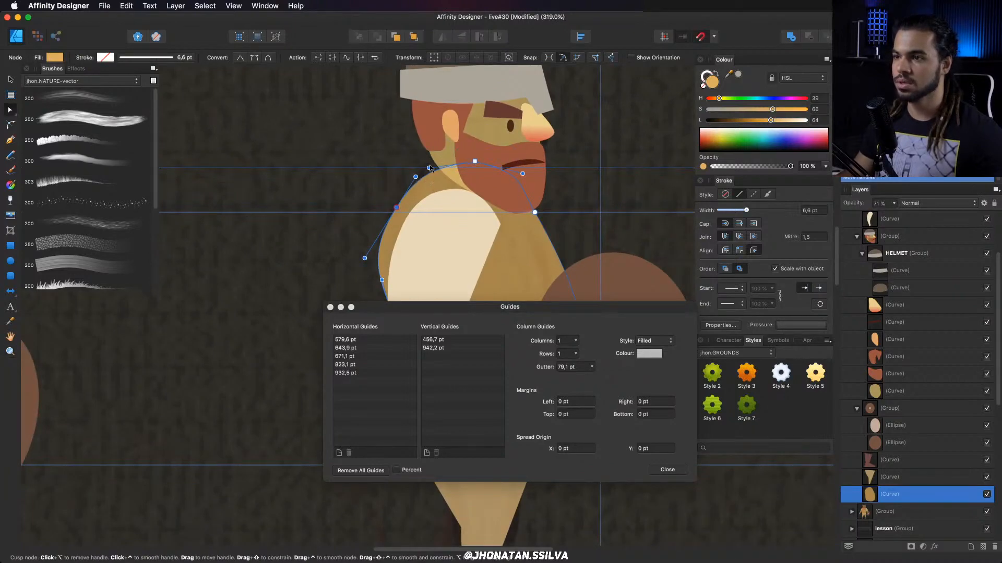
scroll(430, 168, "down", 5)
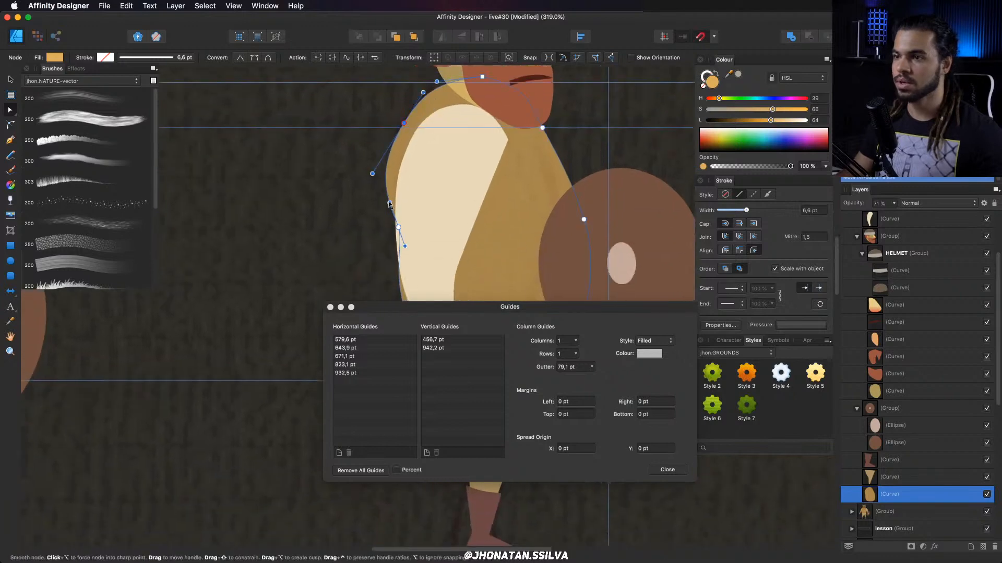
scroll(390, 204, "up", 3)
key("v")
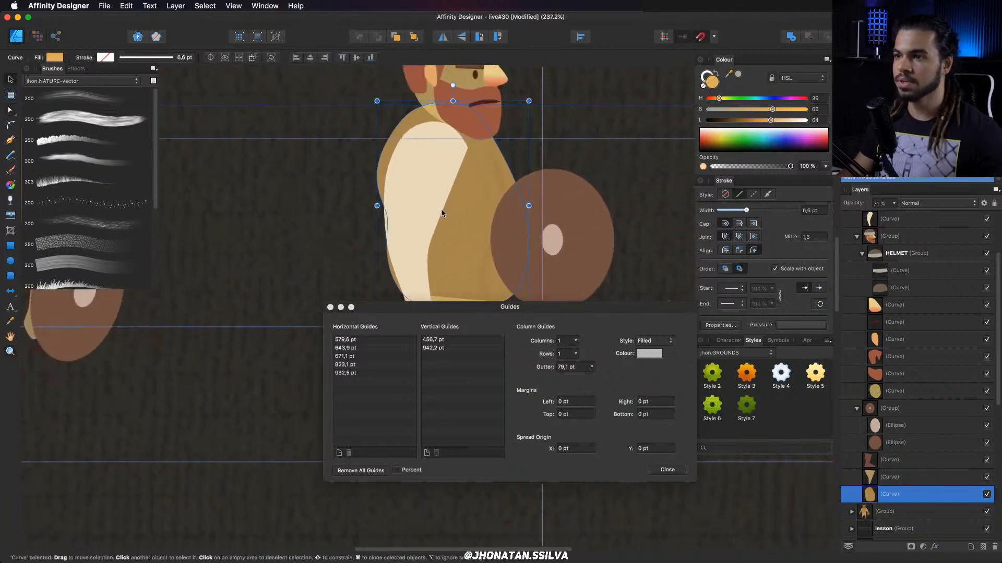
Shift the side-view arm toward the chest and rotate it so the hand swings forward.
scroll(441, 212, "up", 3)
left_click(429, 200)
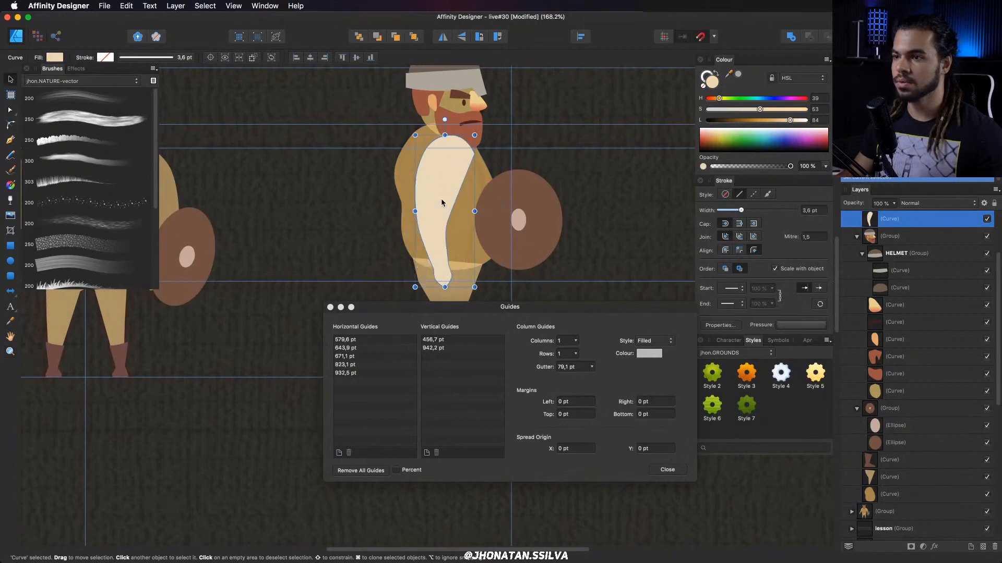
left_click_drag(445, 120, 423, 126)
scroll(398, 212, "down", 3)
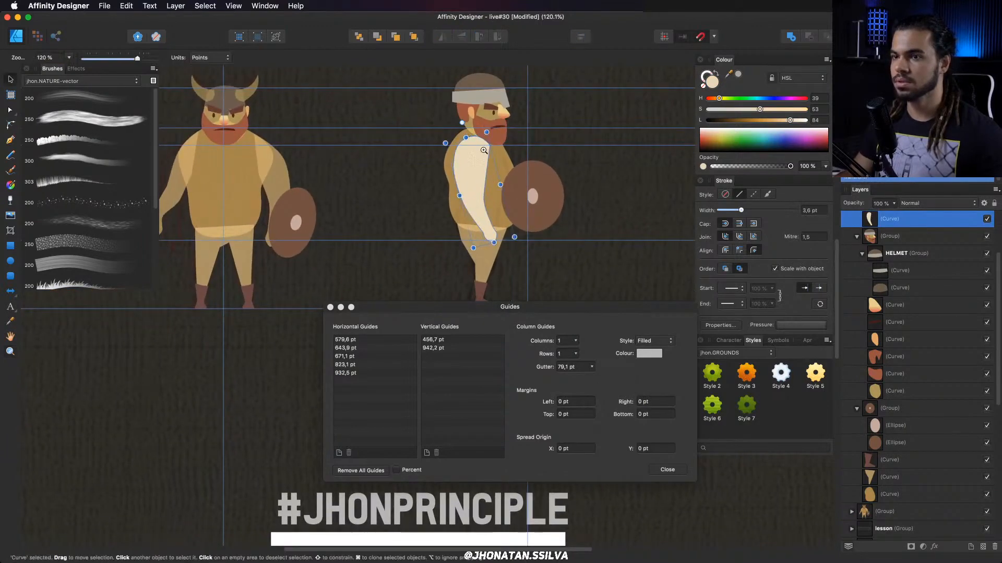
left_click_drag(484, 150, 461, 169)
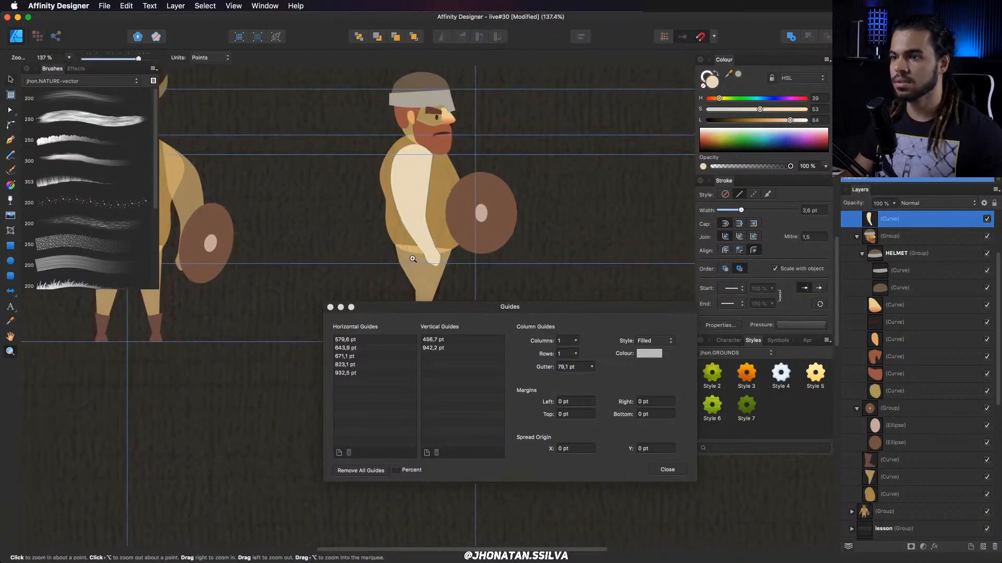
Refine the side-view arm's nodes, pulling the hand back and down, raising the inner elbow and rounding the front of the shoulder.
left_click(413, 259)
key("a")
left_click(388, 198)
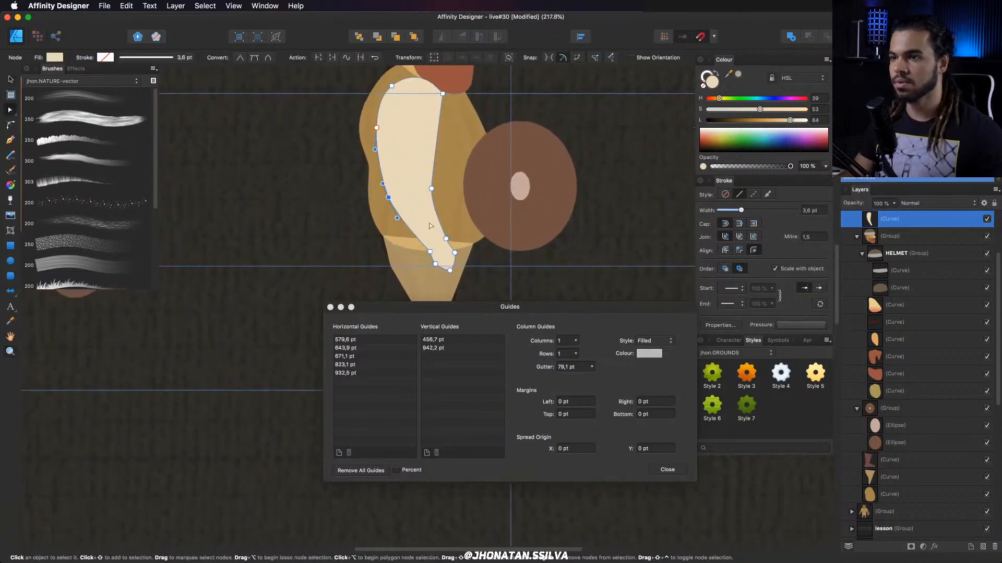
left_click_drag(467, 279, 419, 257)
left_click_drag(431, 188, 429, 178)
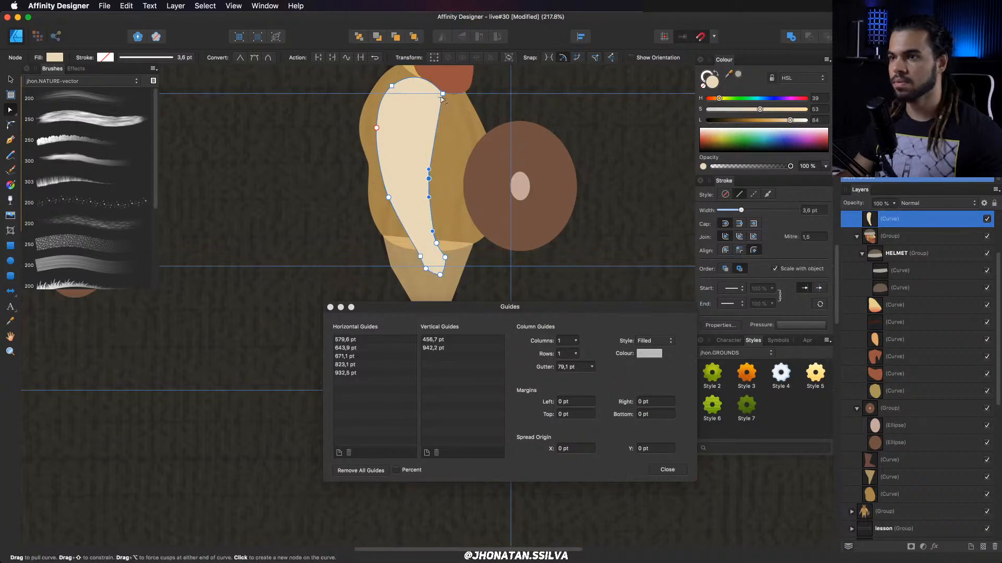
left_click_drag(442, 94, 441, 121)
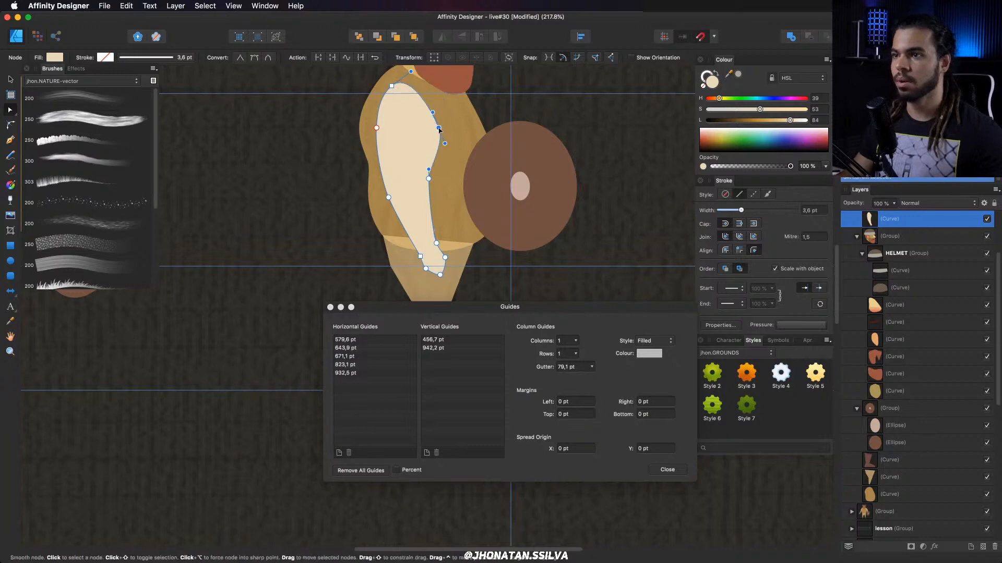
left_click_drag(441, 106, 441, 101)
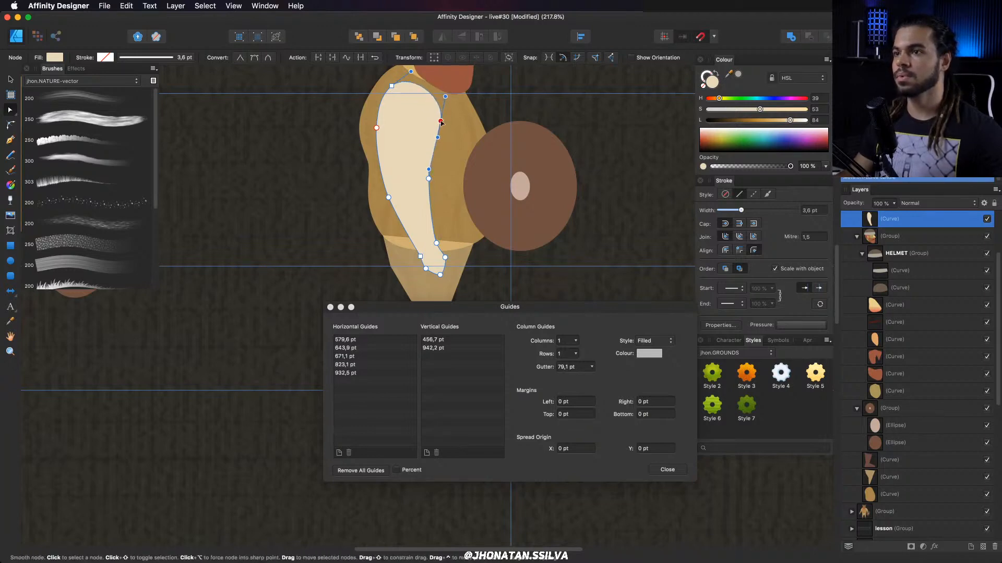
Reshape the back of the side-view leg by raising the hip node and adding a thigh node moved up and backward.
key("z")
left_click_drag(473, 208, 383, 205)
scroll(486, 182, "down", 1)
left_click_drag(482, 168, 506, 177)
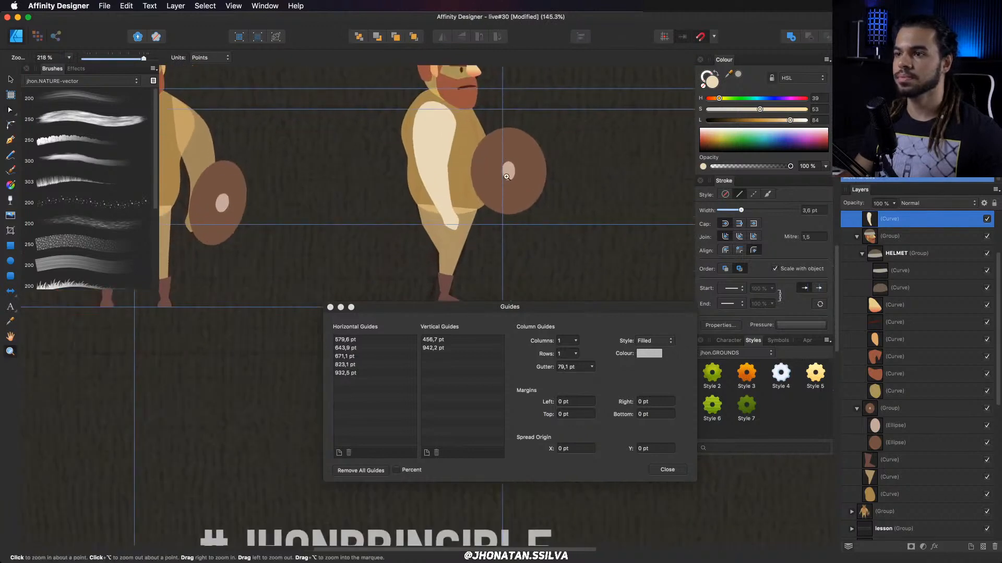
scroll(477, 187, "down", 1)
scroll(475, 201, "up", 1)
left_click_drag(470, 204, 556, 205)
scroll(460, 200, "down", 2)
key("a")
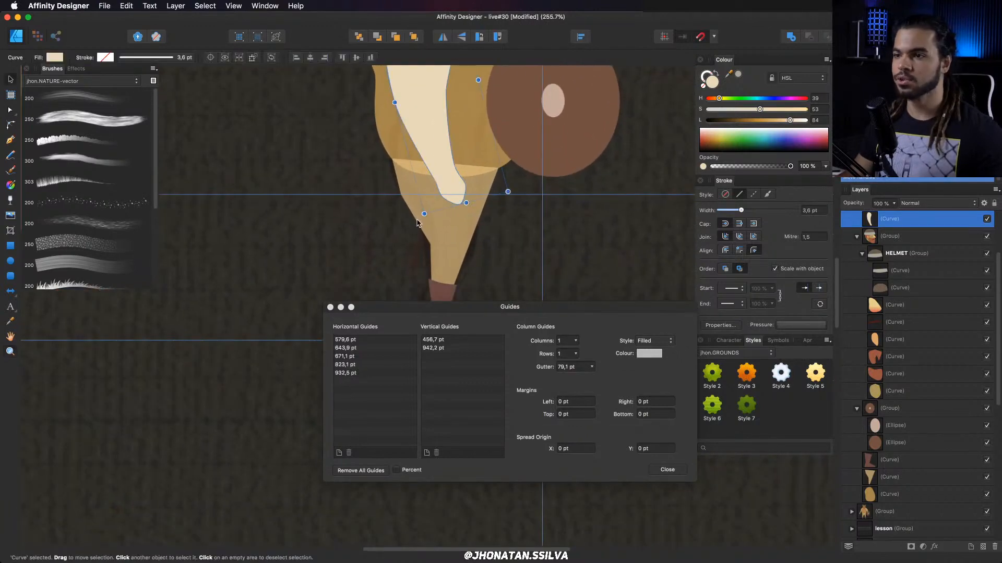
left_click(424, 208)
scroll(416, 195, "down", 1)
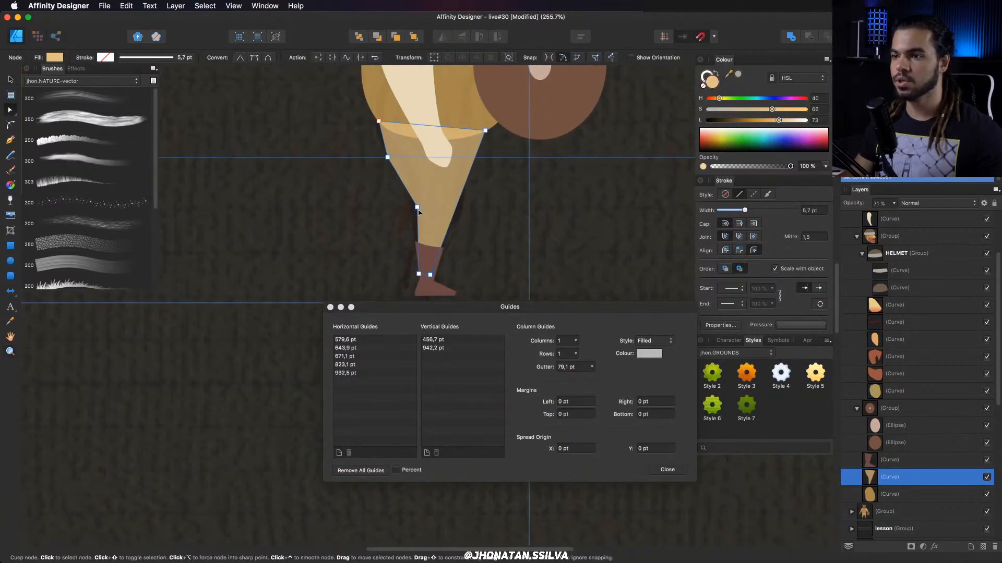
left_click_drag(419, 217, 386, 146)
left_click(408, 196)
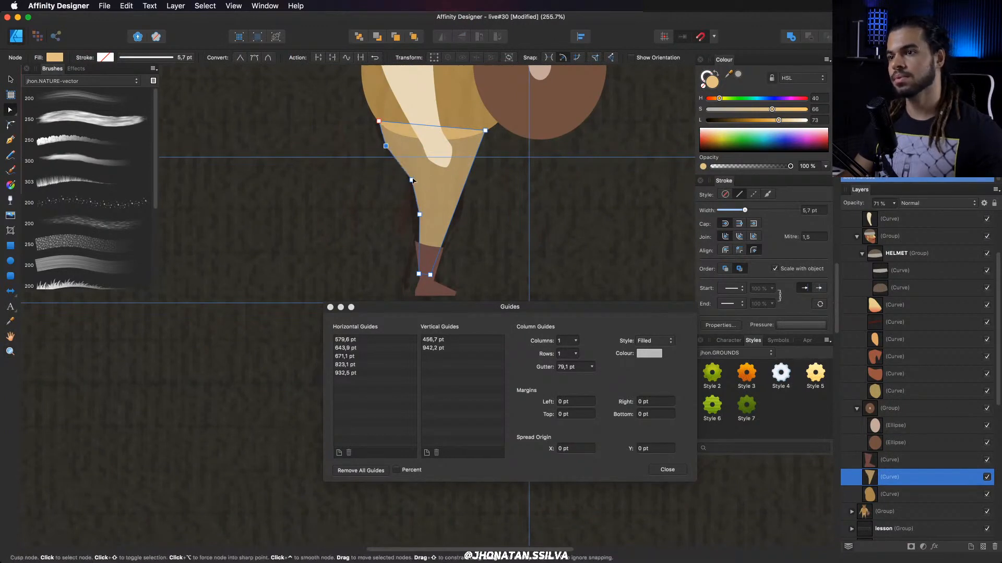
left_click_drag(413, 180, 402, 167)
key("z")
left_click_drag(405, 169, 476, 120)
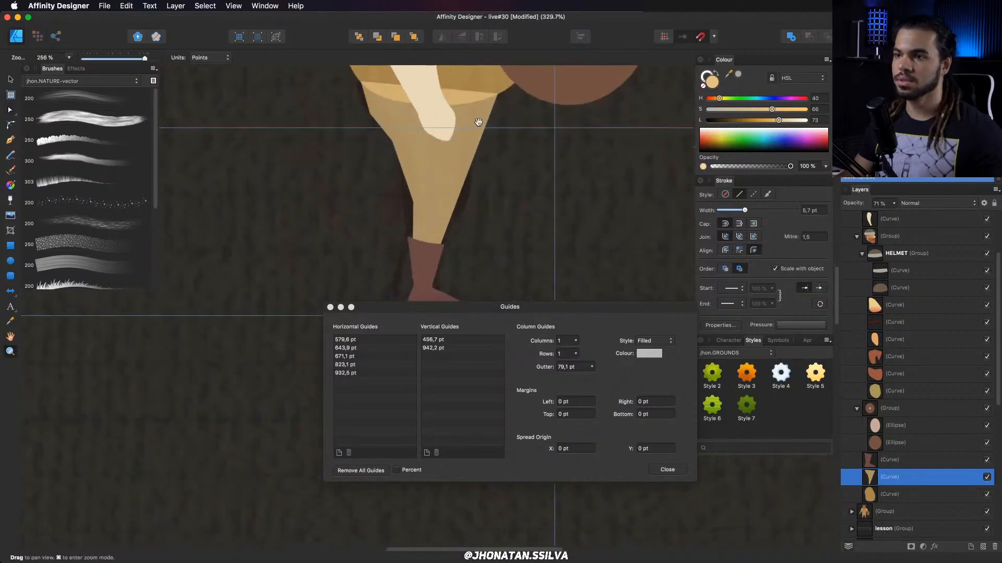
Close the guides manager and review the side view beside the front-view Viking.
left_click(329, 307)
key("a")
key("z")
left_click_drag(532, 210, 172, 237)
left_click_drag(454, 209, 478, 304)
Move the shield group back behind the side-view hand and collapse the head group in the layer list.
key("v")
left_click_drag(572, 246, 524, 271)
left_click(585, 226)
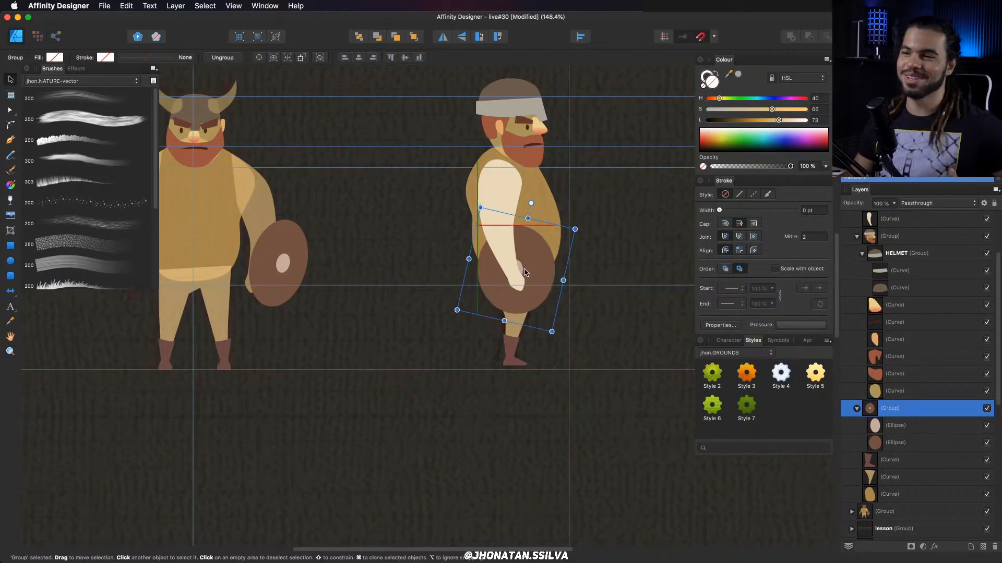
left_click_drag(496, 270, 514, 306)
left_click_drag(453, 286, 431, 252)
scroll(906, 403, "up", 1)
left_click(856, 247)
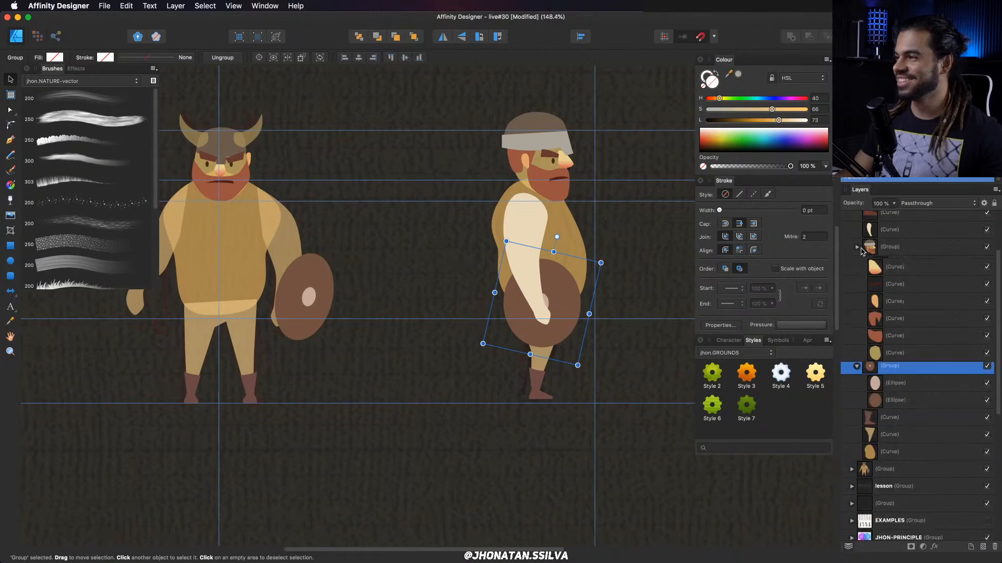
scroll(863, 269, "up", 5)
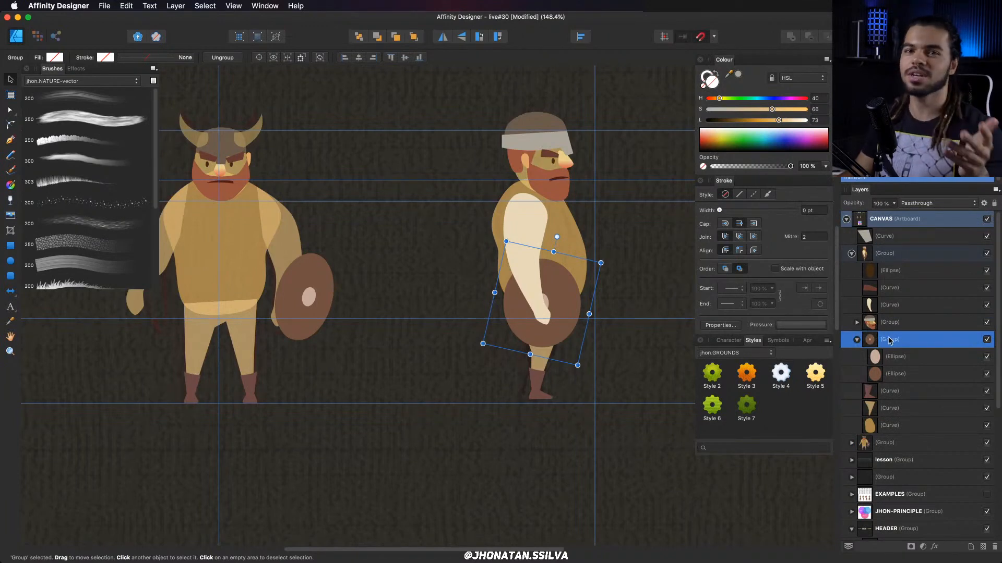
Move the side-view shield group in front of the arm, directly below the topmost ellipse in its character group.
mouse_move(890, 340)
left_mouse_down()
mouse_move(871, 270)
mouse_move(872, 282)
left_mouse_up()
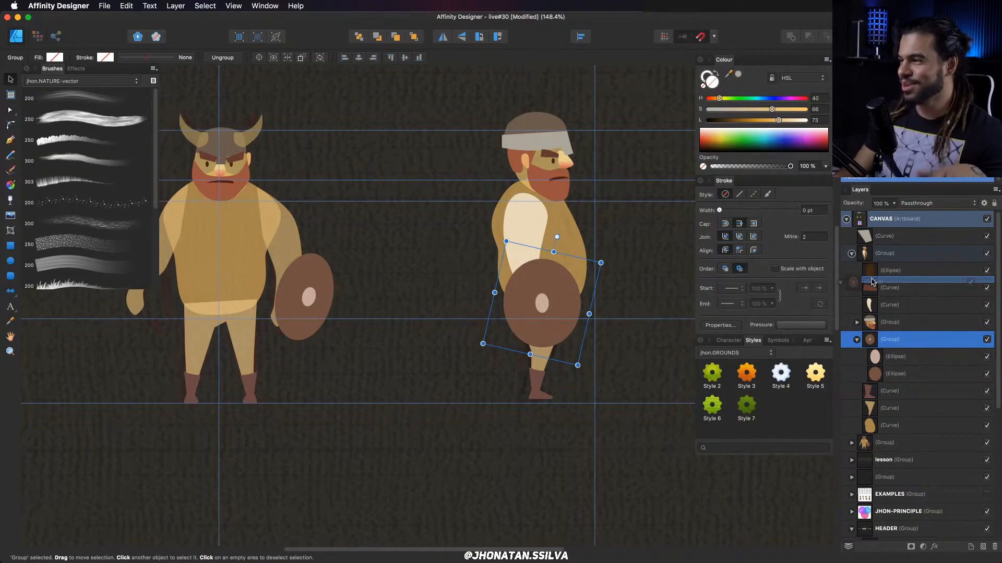
left_click_drag(872, 281, 872, 283)
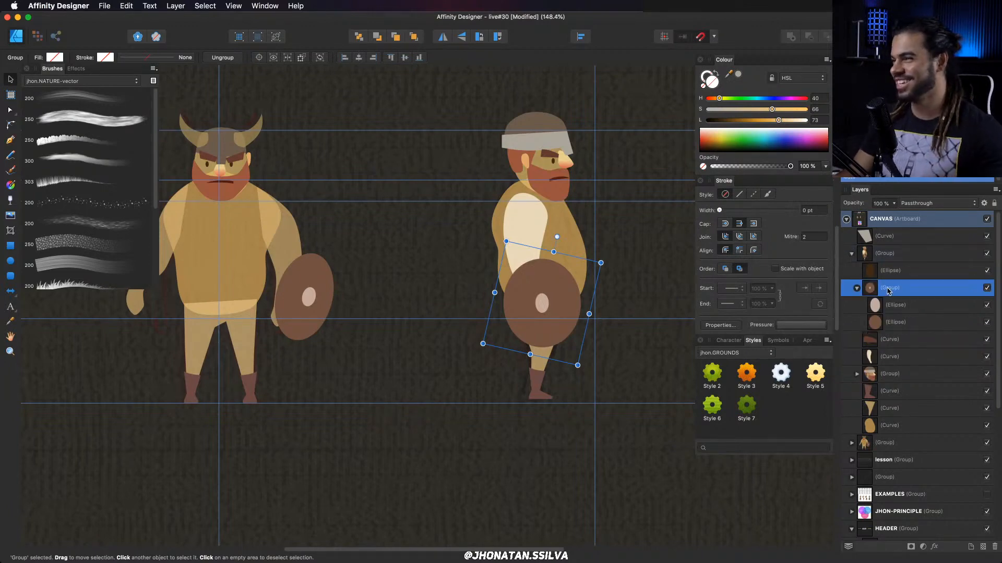
scroll(598, 274, "up", 5)
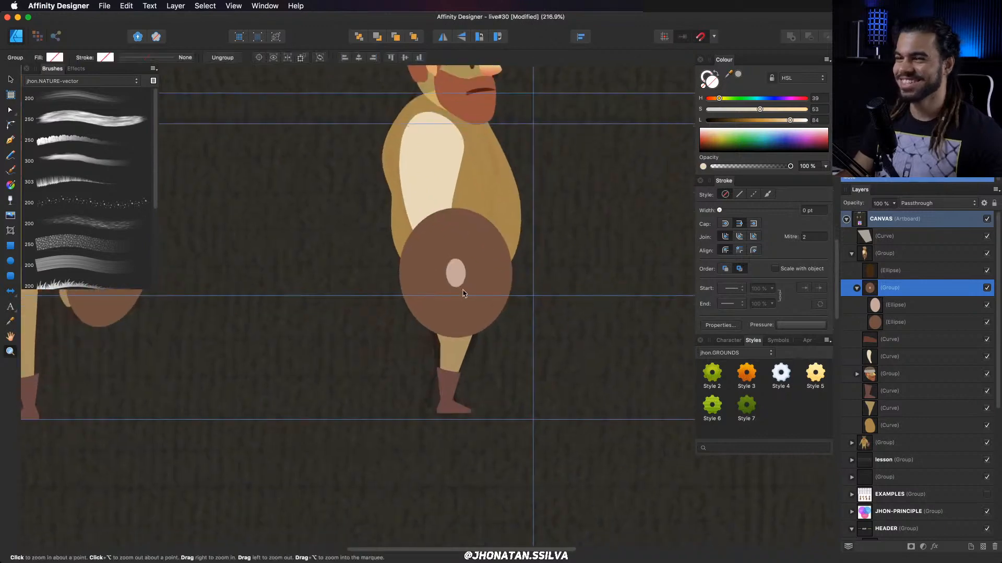
mouse_move(476, 292)
left_mouse_down()
mouse_move(467, 298)
mouse_move(479, 270)
mouse_move(488, 286)
left_mouse_up()
key("z")
left_click_drag(544, 272, 349, 312)
key("v")
key("z")
left_click_drag(433, 304, 500, 303)
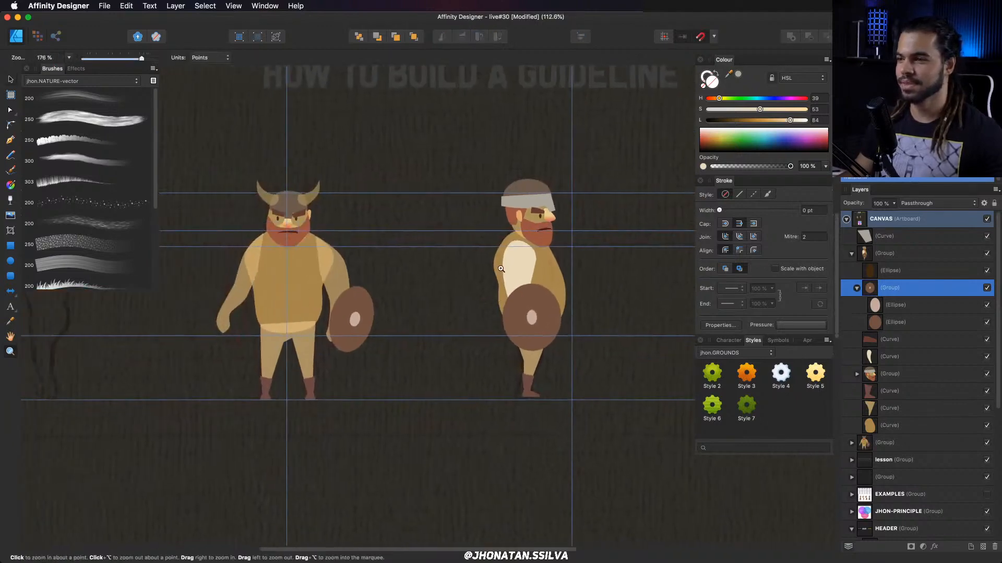
Try to bend the edges of the side-view helmet's grey band into a curve.
scroll(501, 269, "up", 6)
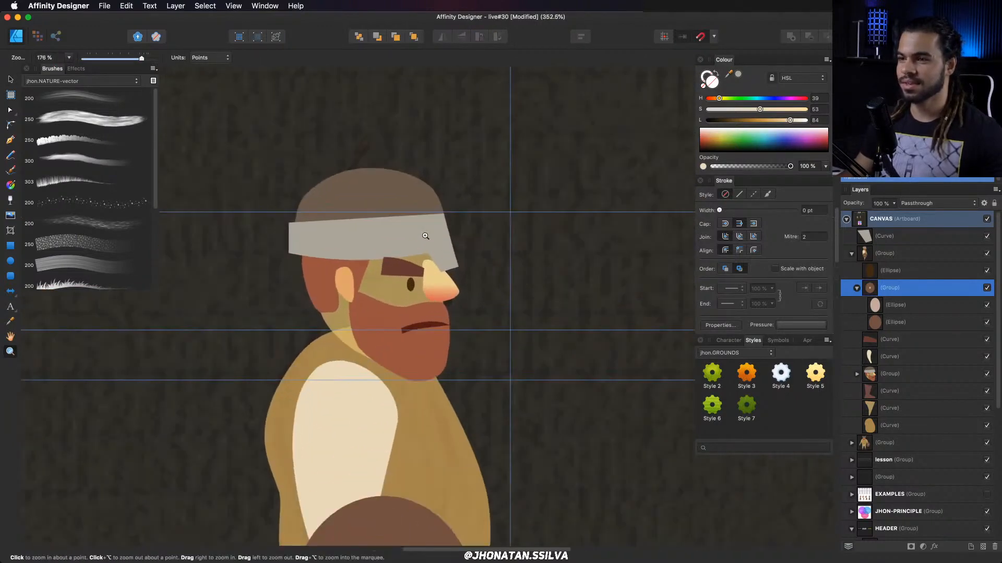
key("v")
left_click(406, 225, "super")
key("z")
left_click_drag(431, 228, 386, 226)
key("a")
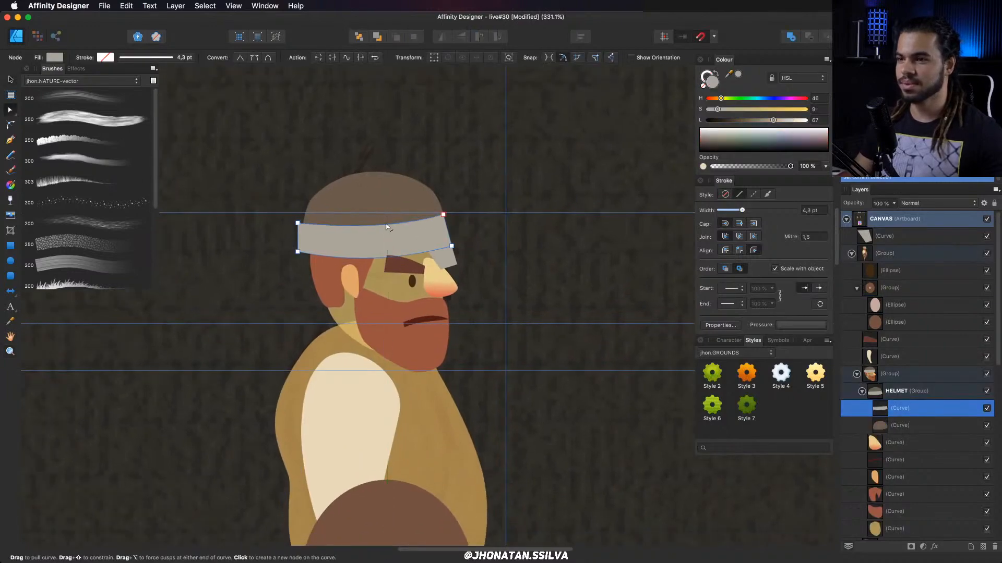
key("z")
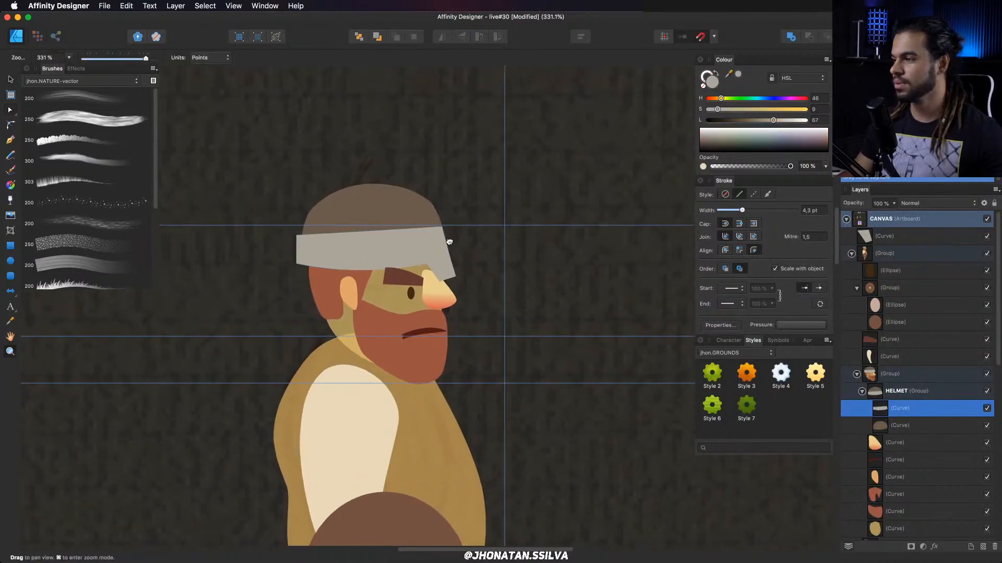
Collapse the side-view helmet group and copy the right-hand horn from the front-view Viking's helmet.
scroll(456, 243, "up", 1)
left_click(861, 390)
left_click(877, 239)
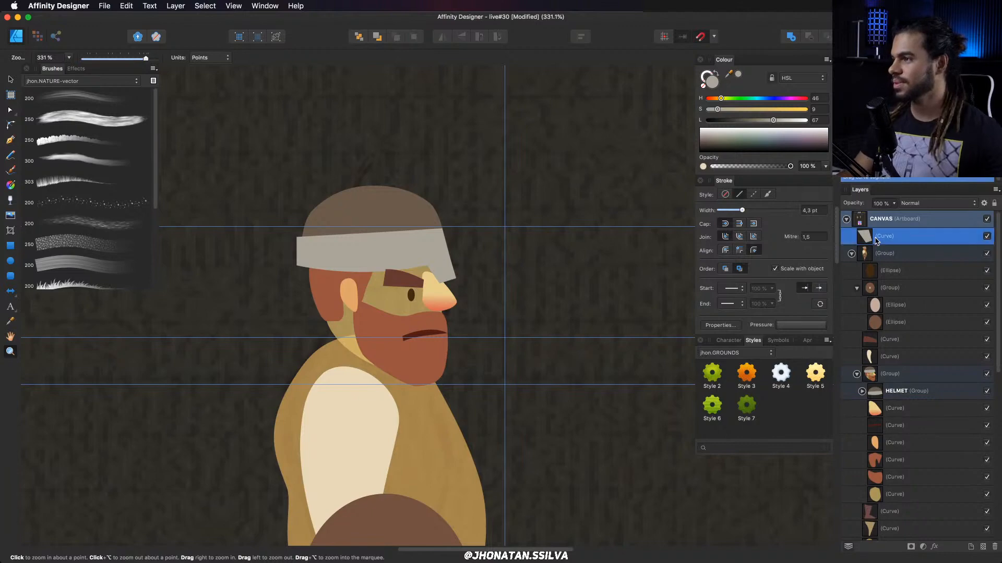
left_click_drag(338, 234, 323, 270)
key("a")
key("v")
left_click(269, 251, "super")
key("space")
left_click_drag(434, 328, 250, 365)
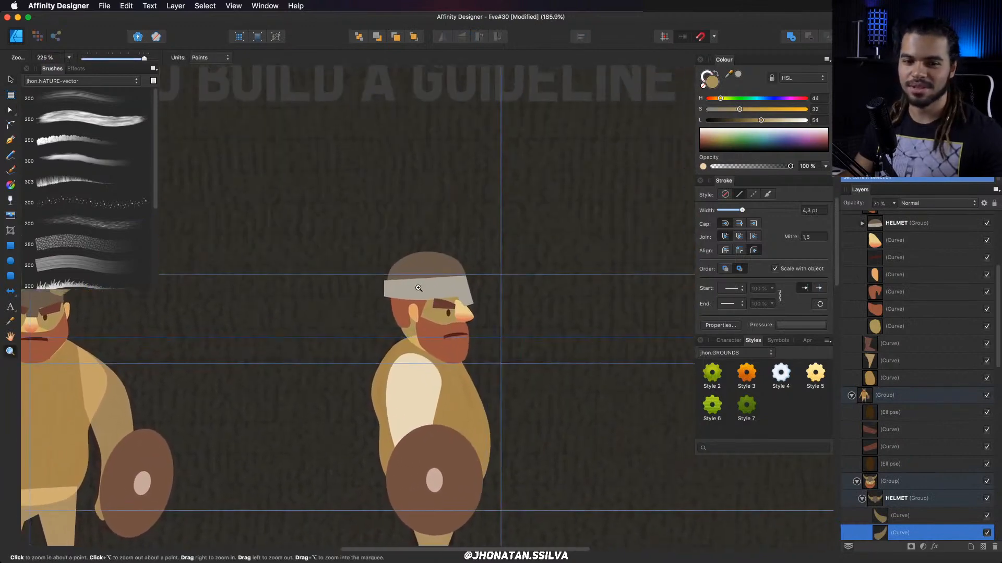
Paste the horn, position it on the side-view helmet and move its layer directly above the head group.
left_click(440, 287)
key("v")
left_click(447, 265)
left_click(447, 267, "super")
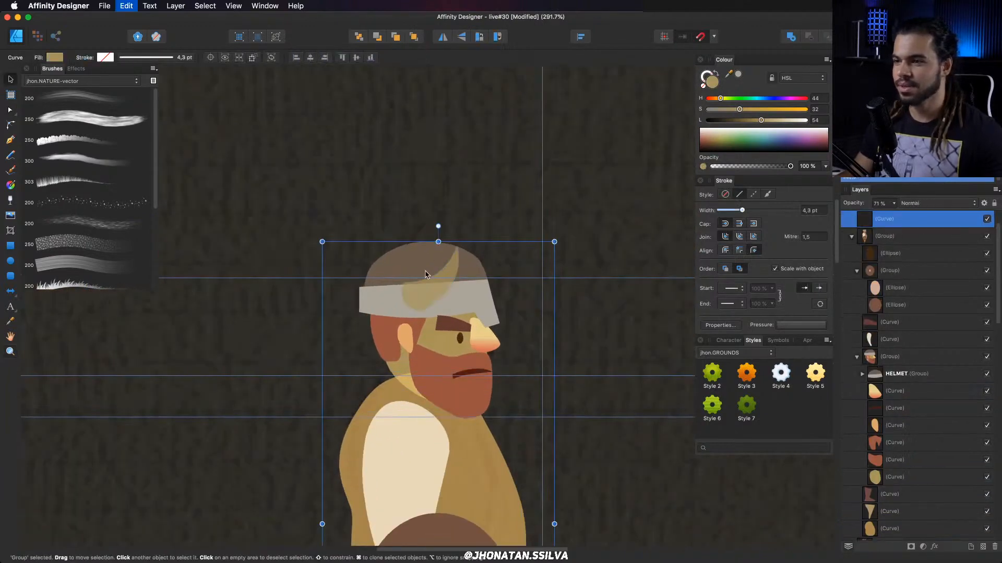
left_click_drag(435, 291, 447, 257)
scroll(885, 270, "up", 2)
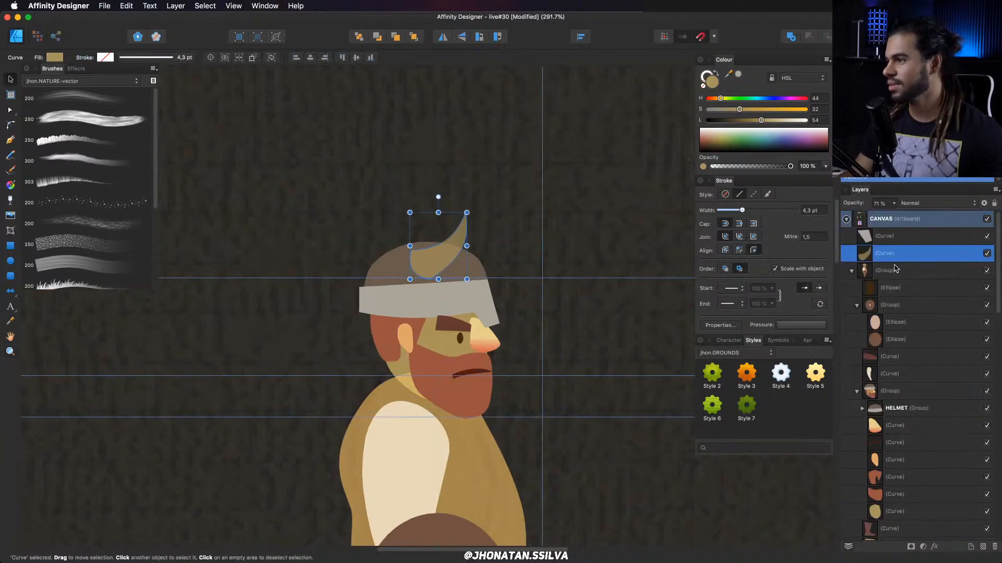
left_click_drag(890, 261, 887, 384)
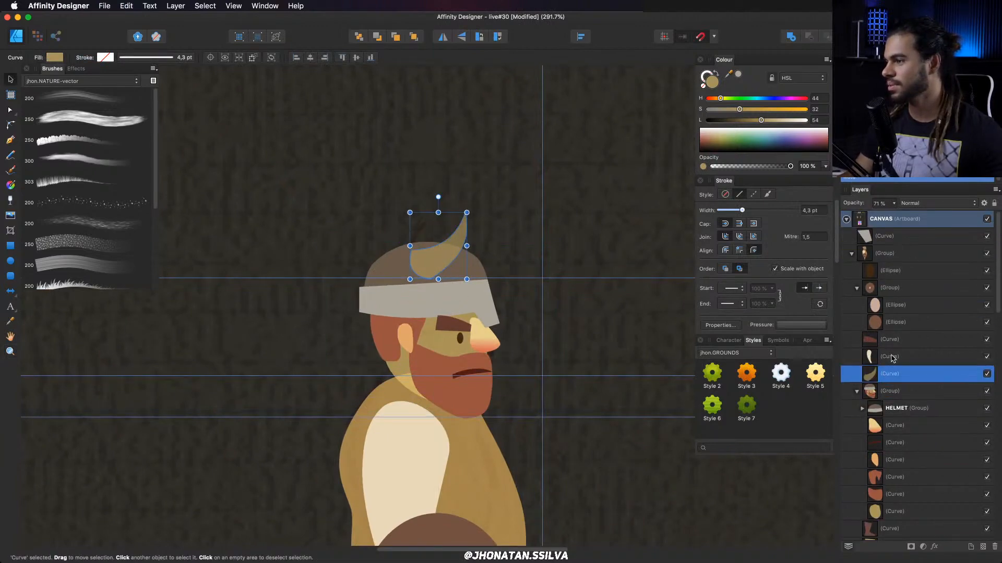
left_click(870, 356)
left_click(887, 374)
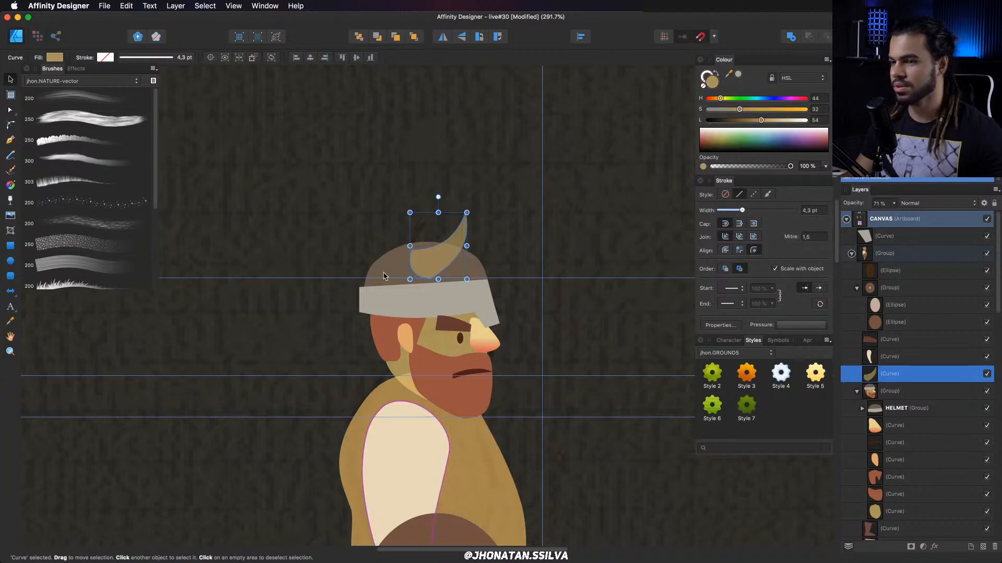
Reshape the side-view horn so it stands upright on the helmet with its tip curving forward.
key("z")
left_click_drag(436, 242, 482, 249)
key("v")
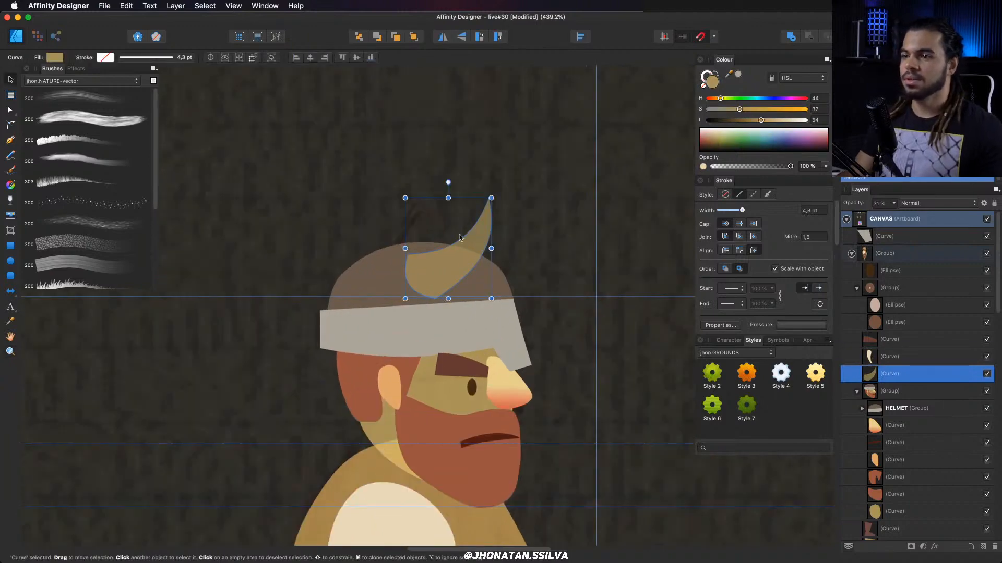
left_click_drag(398, 192, 438, 182)
key("a")
left_click(394, 281)
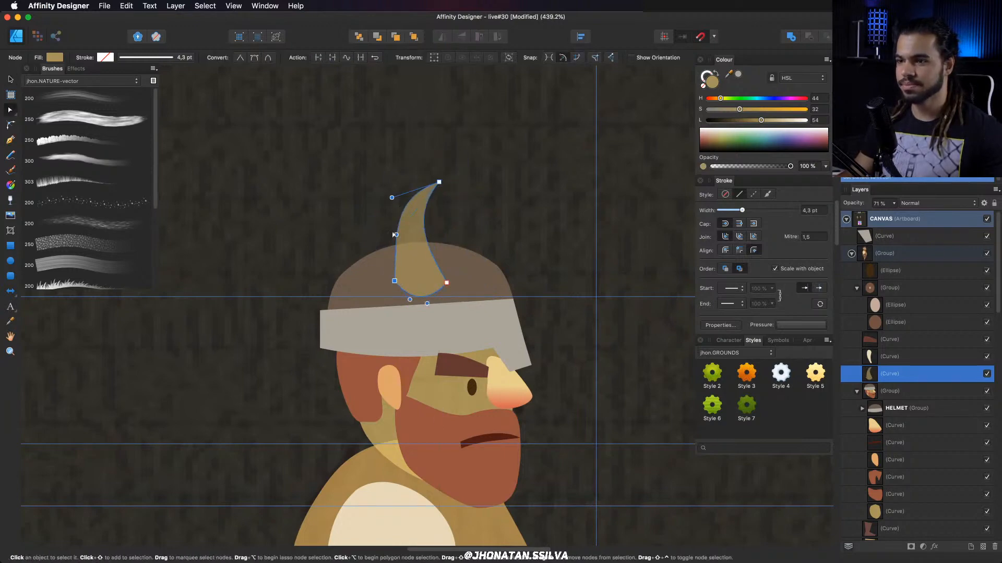
left_click_drag(381, 239, 481, 258)
left_click_drag(482, 259, 394, 233)
Compare the horned side view with the front-view Viking and save the document.
scroll(399, 239, "down", 2)
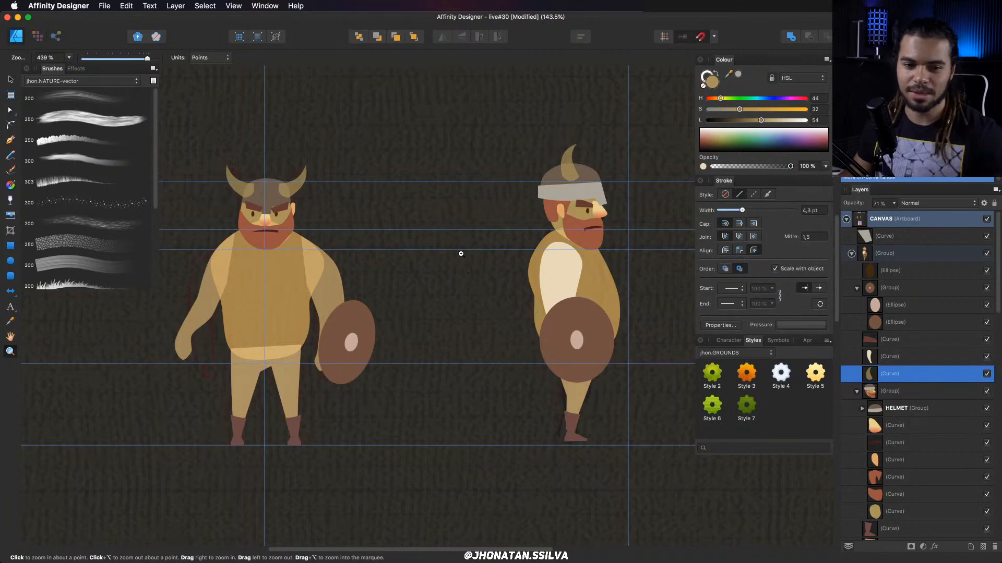
left_click_drag(465, 252, 355, 305)
scroll(282, 349, "up", 1)
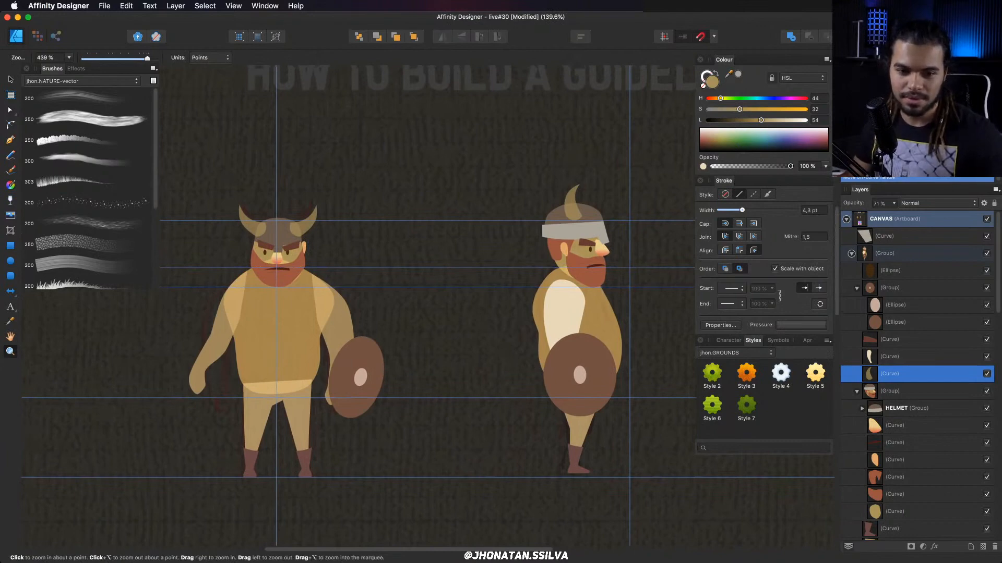
key("Tab")
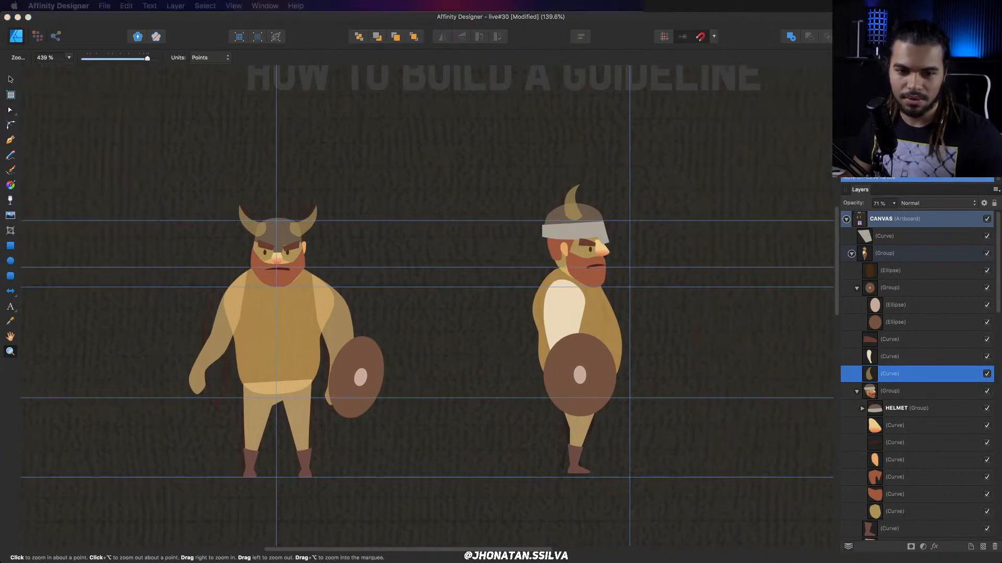
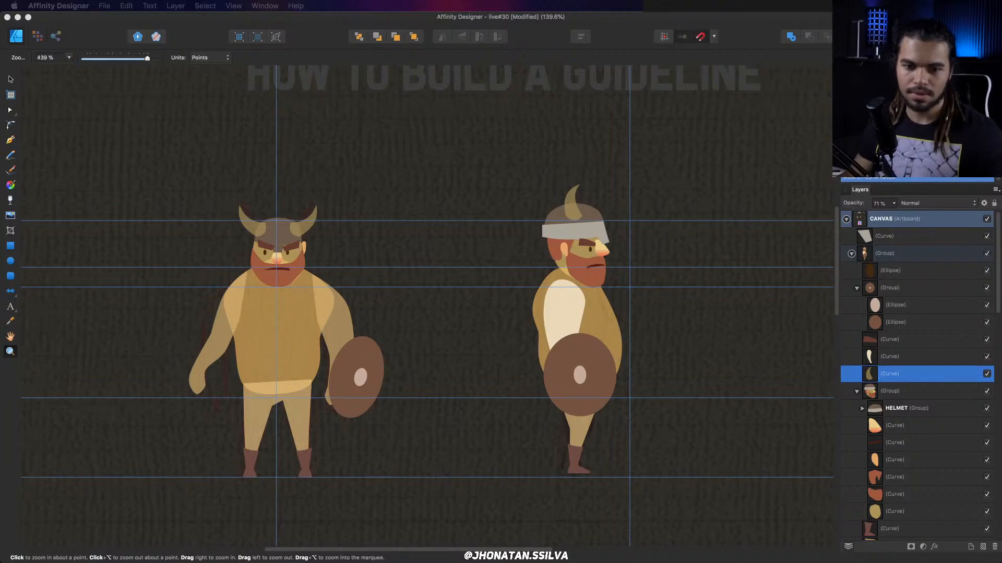
left_click(330, 258)
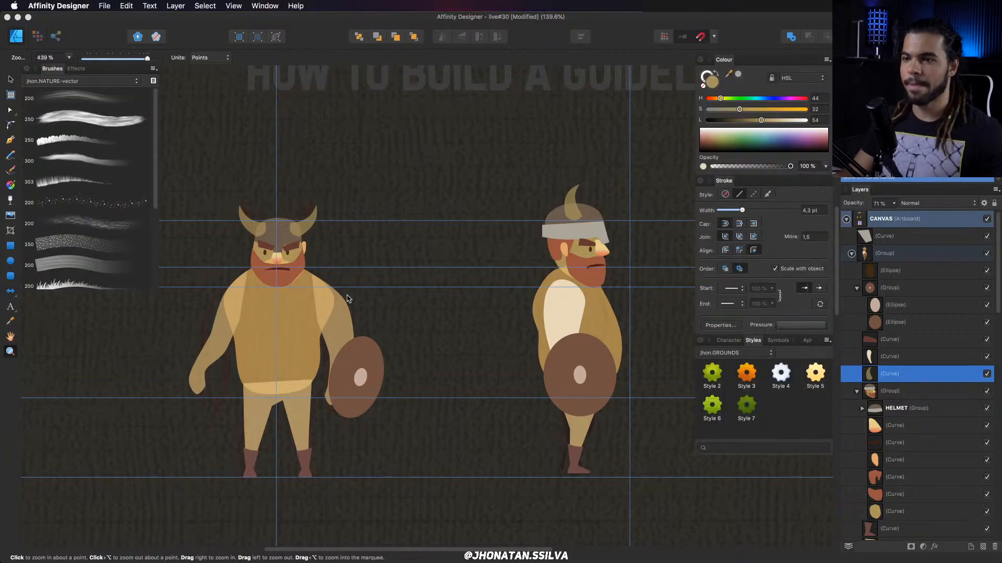
left_click(346, 296)
left_click_drag(346, 295, 371, 228)
key("super+s")
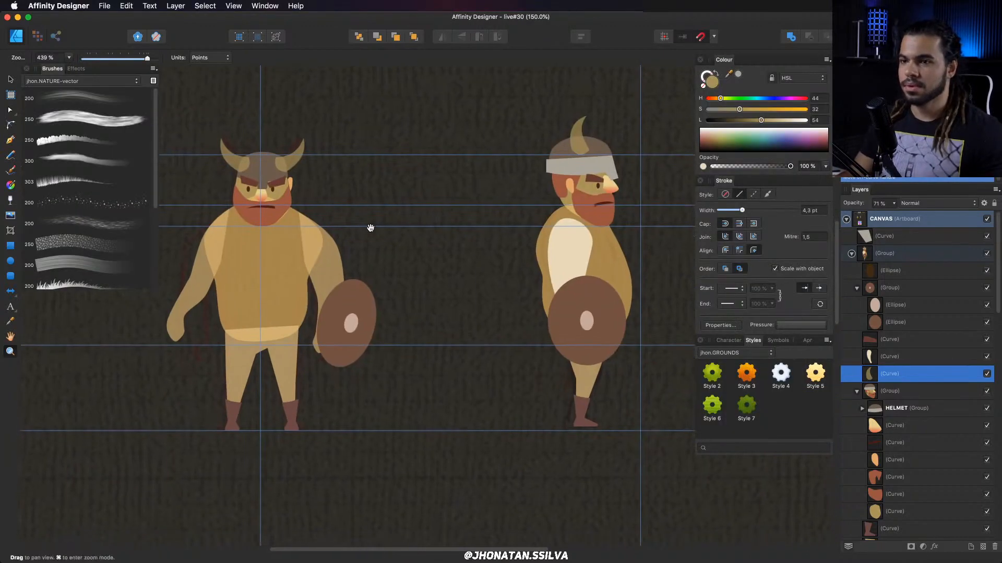
Adjust the curve at the inner base of the left horn on the front-view Viking's helmet.
key("v")
left_click(284, 209)
left_click_drag(284, 209, 309, 229)
key("z")
left_click_drag(313, 193, 408, 206)
key("a")
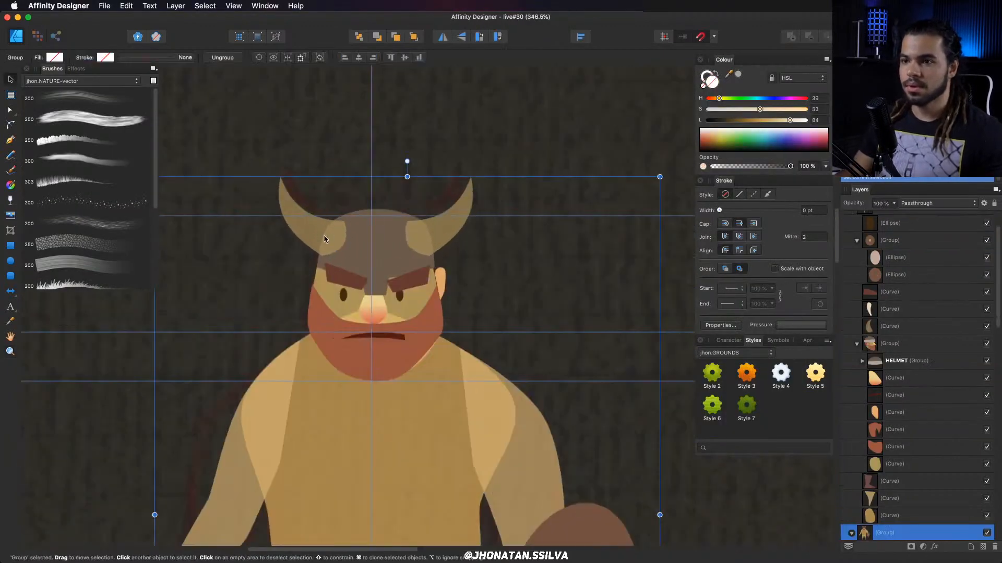
left_click(339, 227)
left_click(344, 218)
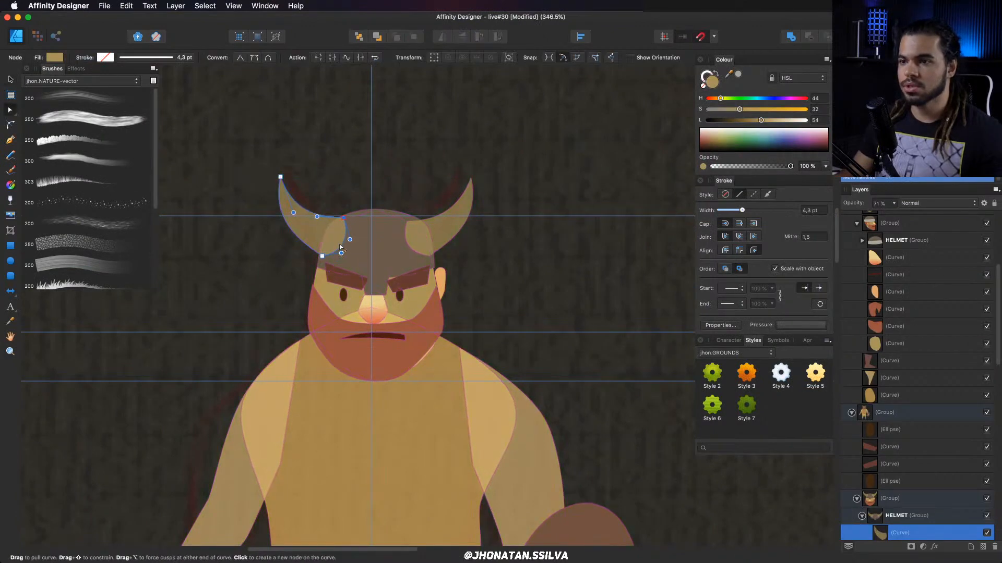
left_click_drag(341, 258, 339, 259)
Compare the front and side Vikings and examine the layers of the front-view helmet group.
key("z")
left_click_drag(438, 252, 318, 230)
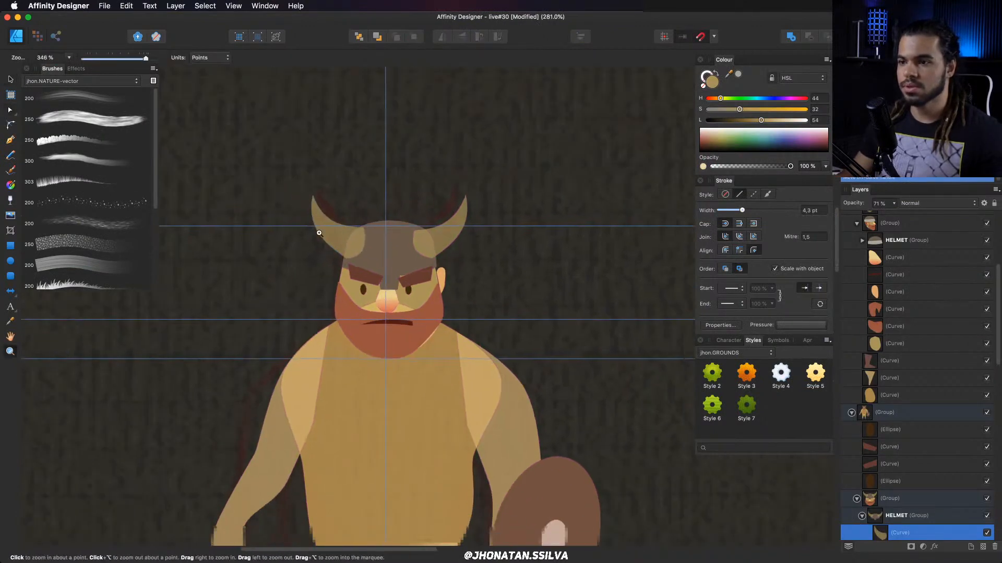
left_click_drag(509, 339, 322, 250)
left_click_drag(507, 259, 390, 255)
scroll(396, 259, "up", 2)
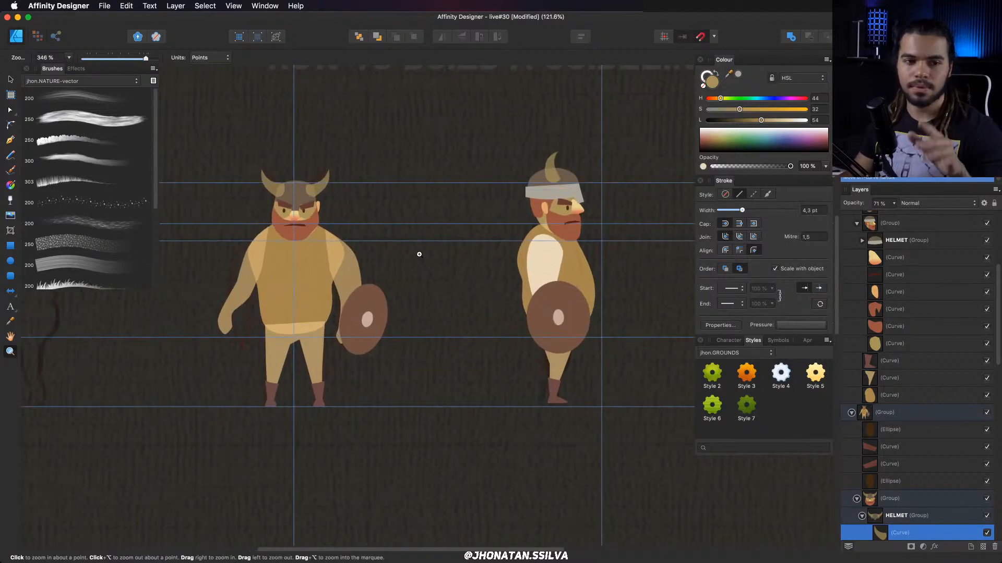
scroll(919, 448, "down", 4)
scroll(928, 412, "up", 6)
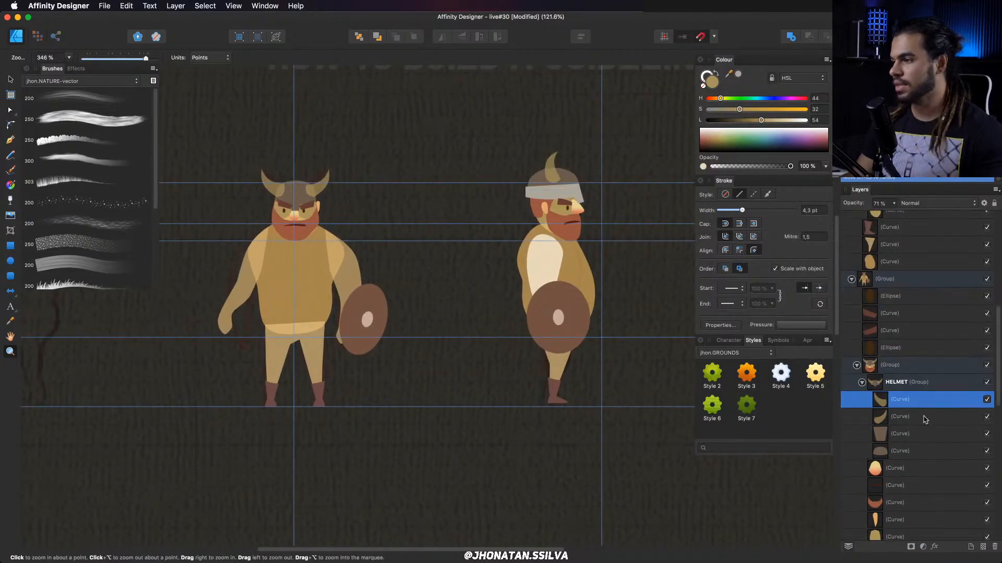
Set the opacity of the HELMET group and all face curves in the side-view Viking's head group to 100%.
scroll(928, 399, "up", 3)
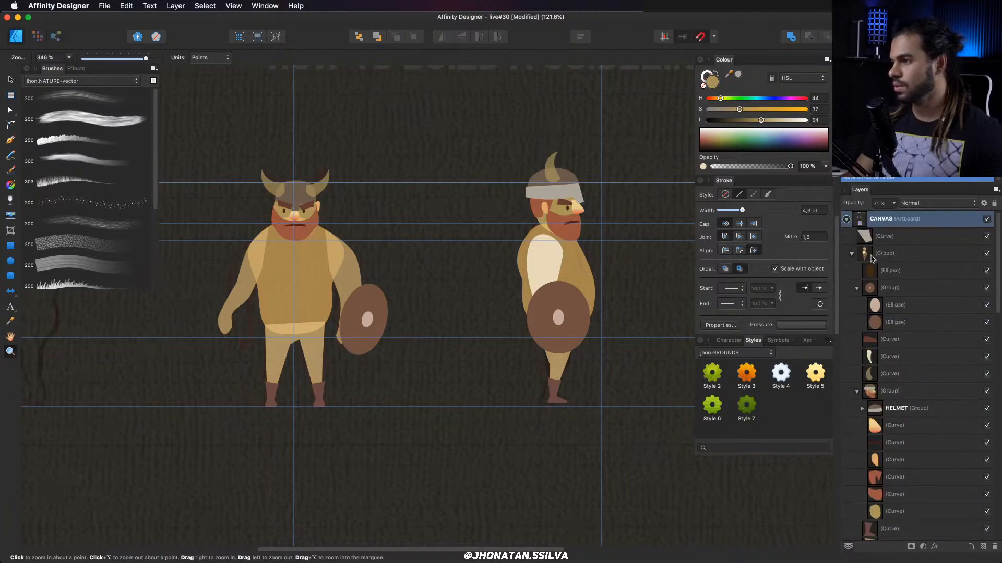
left_click(867, 270)
left_click(880, 255)
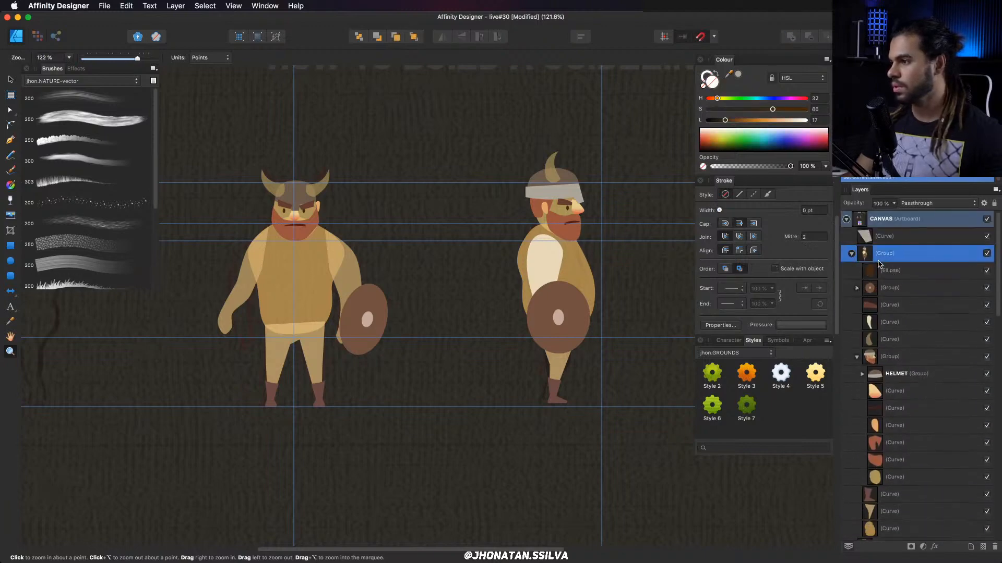
left_click(886, 288)
left_click(888, 357)
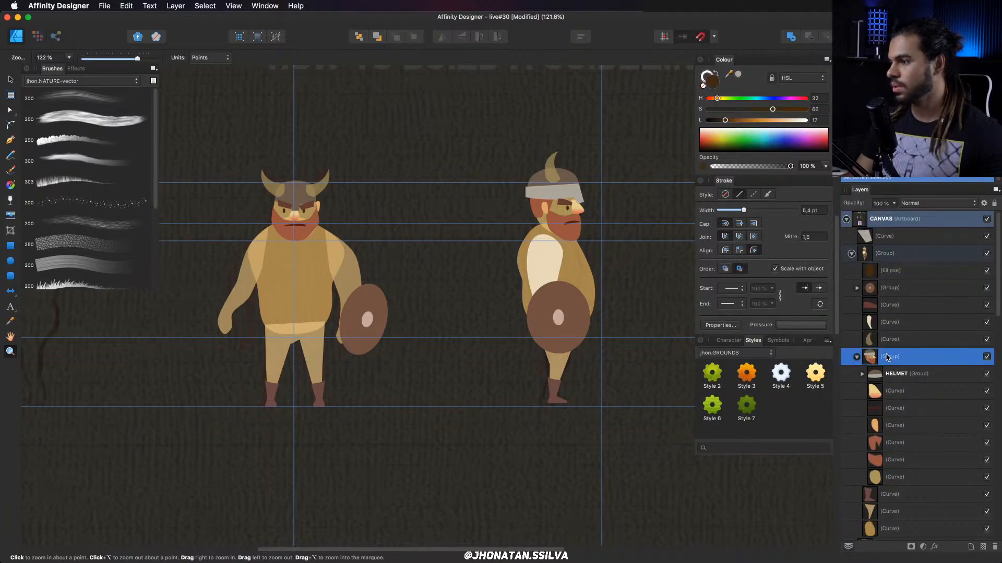
left_click(889, 378)
scroll(890, 388, "down", 4)
left_click(899, 382, "shift")
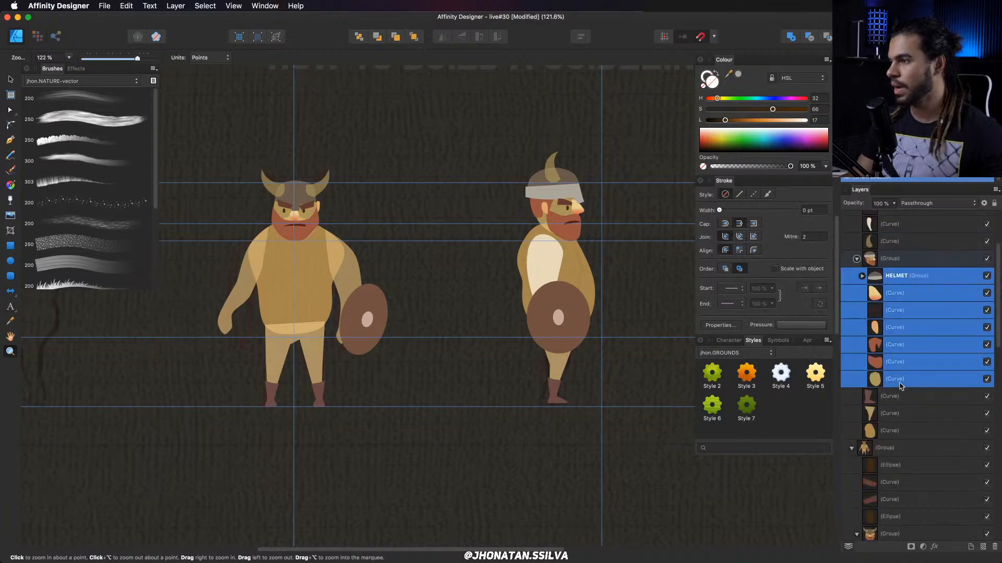
left_click(893, 204)
left_click_drag(893, 214, 913, 214)
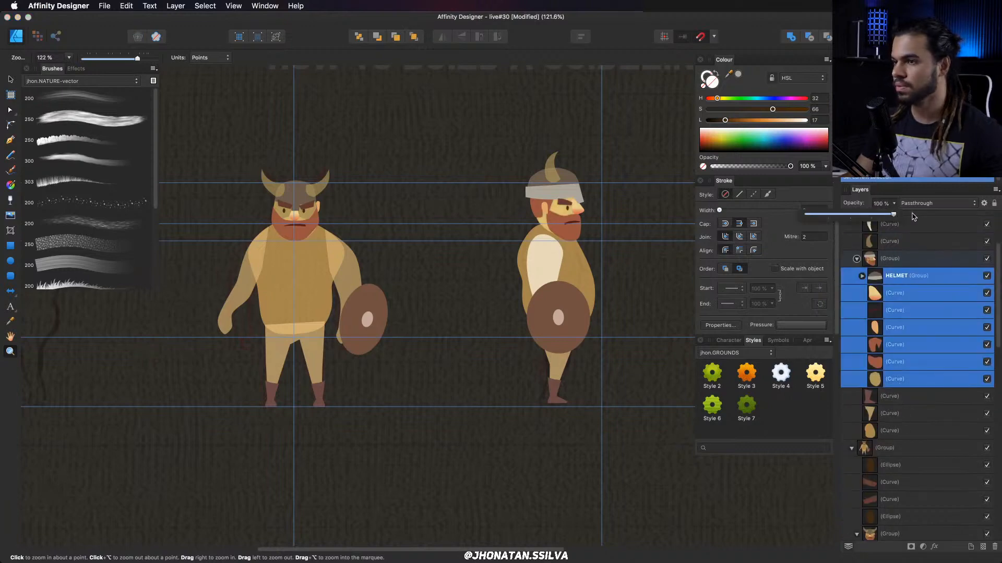
left_click(899, 327)
Hide the guides across the character artboard.
left_click_drag(583, 306, 570, 310)
left_click_drag(413, 268, 428, 266)
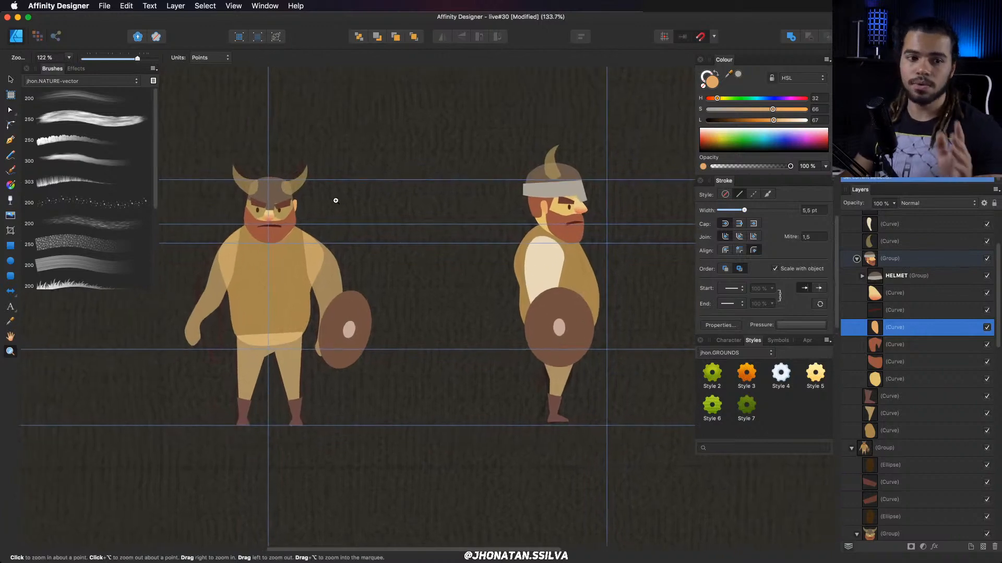
left_click(233, 7)
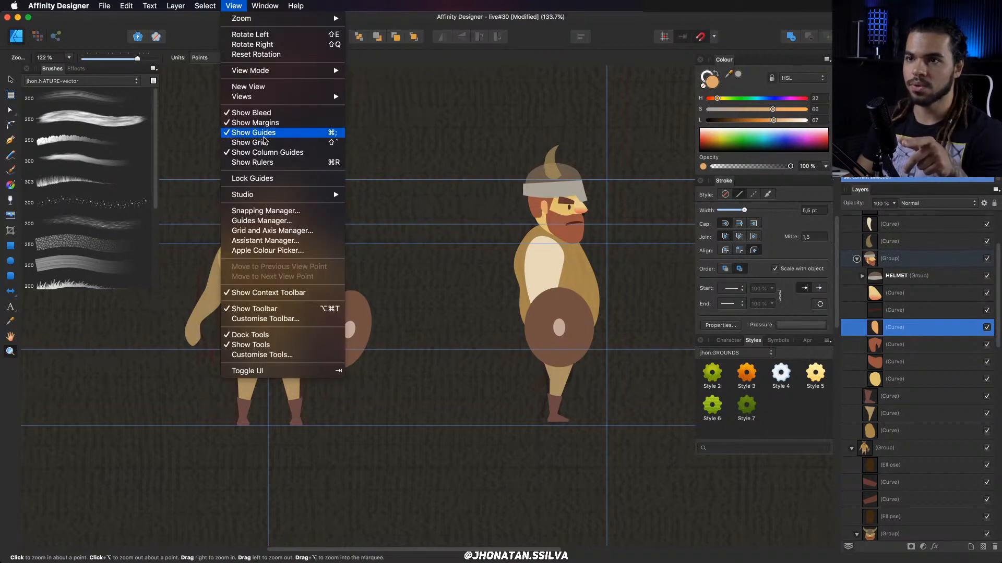
left_click(266, 133)
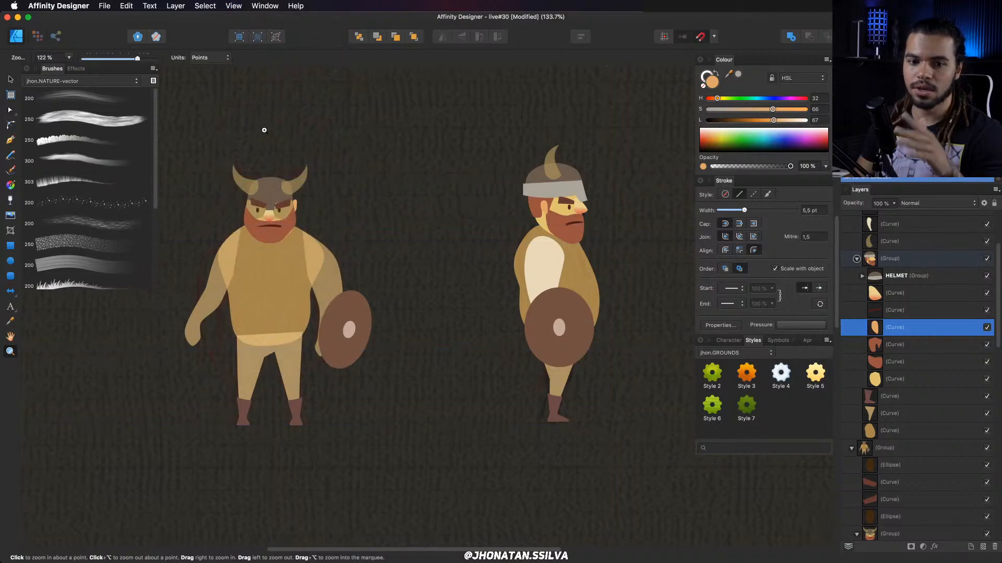
Examine the front and side Viking views without guides, including the side view's shield and the front view's helmet horns.
left_click_drag(485, 271, 408, 277)
left_click_drag(340, 284, 444, 298)
key("v")
left_click(505, 304)
key("z")
key("v")
key("z")
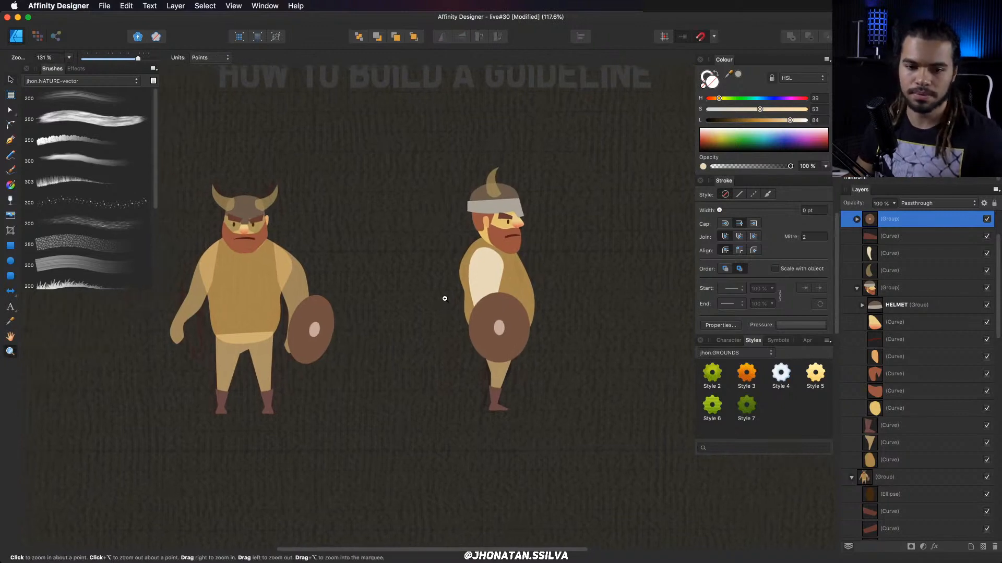
scroll(238, 265, "up", 1)
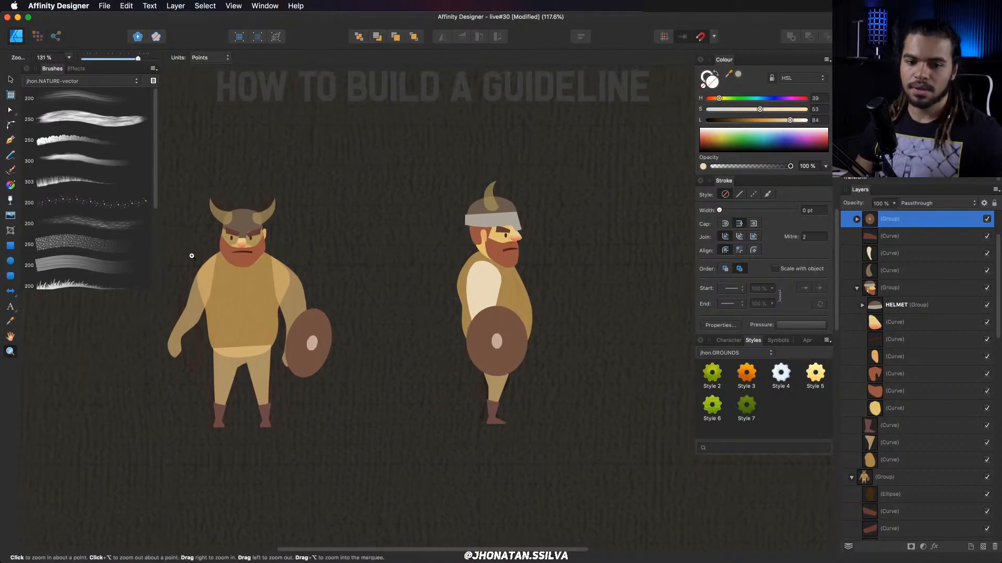
left_click_drag(191, 256, 239, 258)
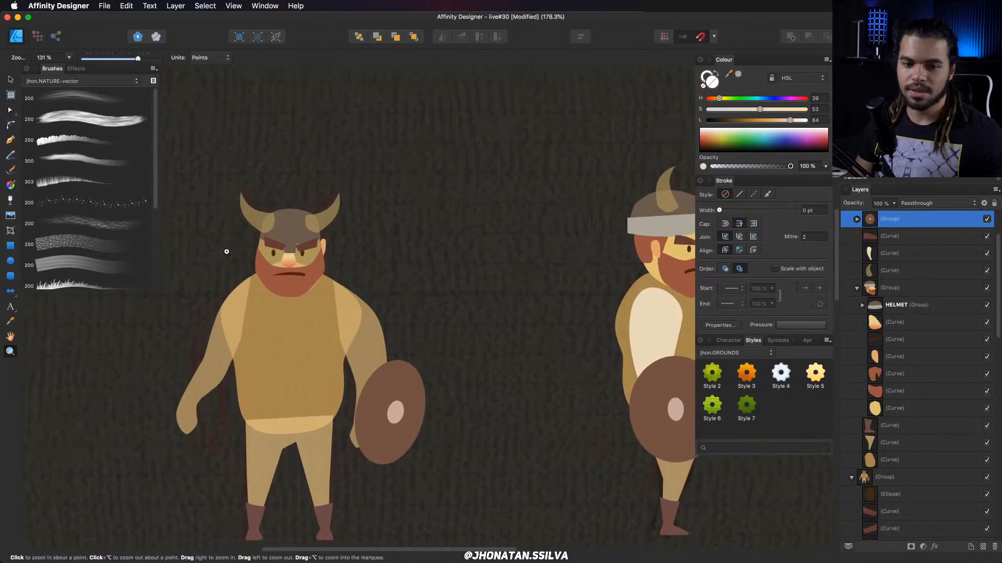
left_click_drag(255, 225, 262, 207)
mouse_move(263, 204)
left_mouse_down()
mouse_move(317, 237)
mouse_move(295, 225)
mouse_move(307, 218)
left_mouse_up()
left_click(318, 242)
key("a")
left_click(288, 209)
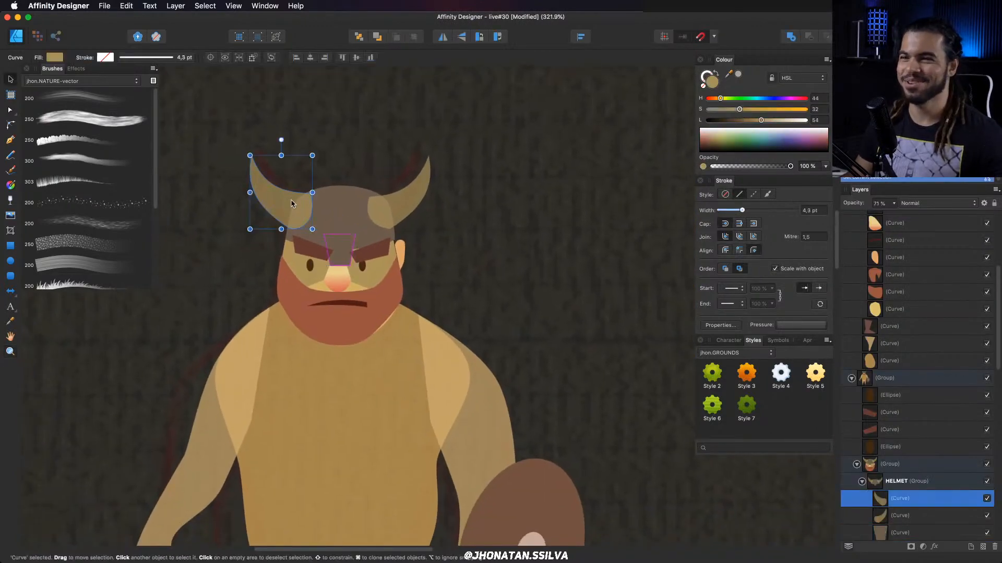
key("z")
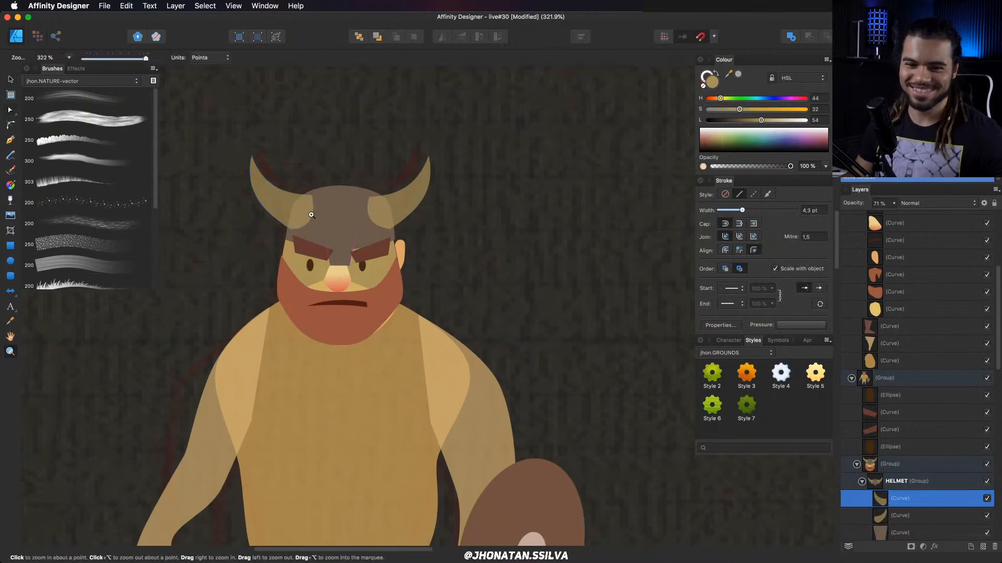
left_click(291, 229)
left_click_drag(385, 226, 188, 219)
left_click_drag(440, 253, 376, 225)
Hide the GRAY rectangle in the BG group to reveal the paper sketch background.
scroll(917, 448, "down", 15)
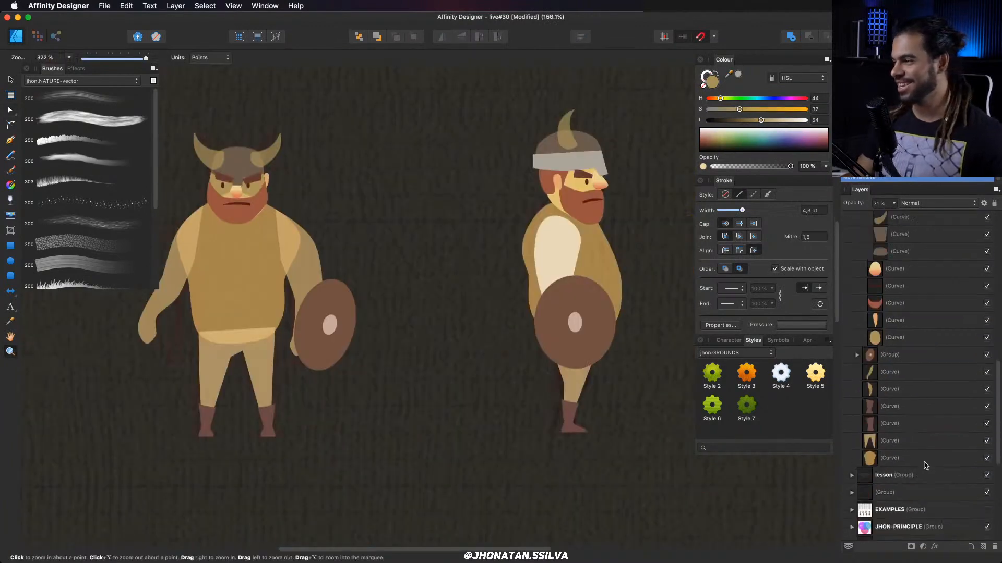
left_click(852, 362)
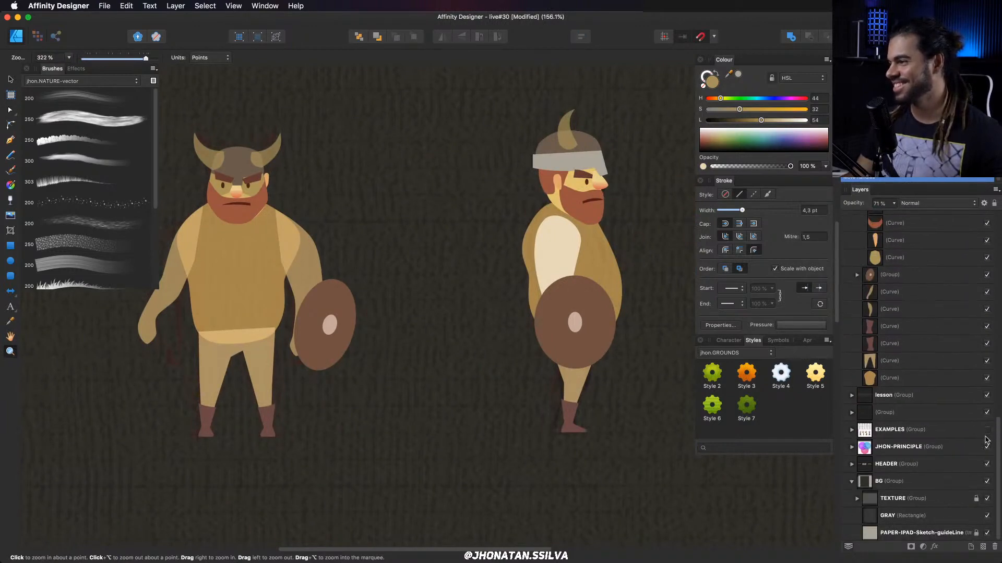
left_click(986, 516)
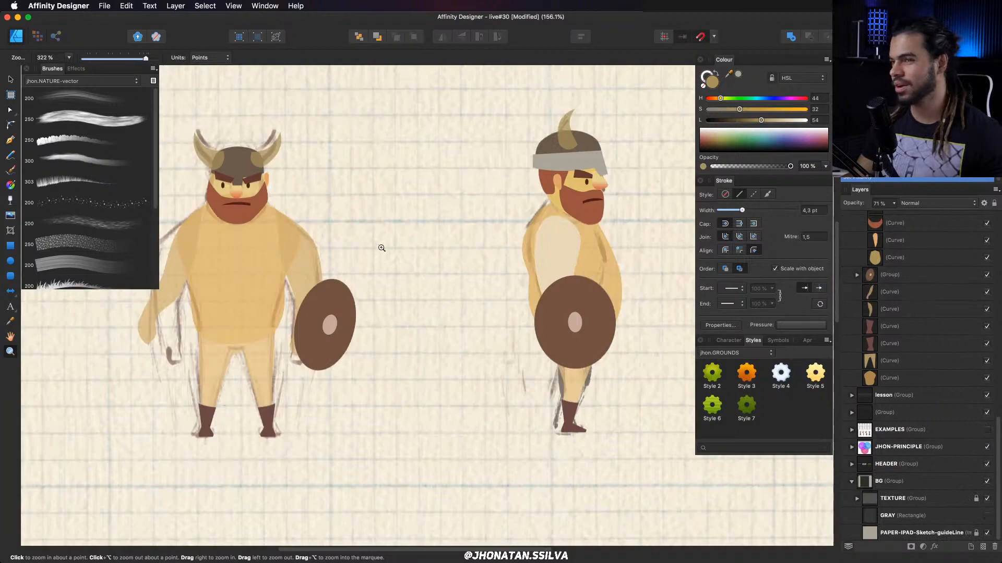
left_click_drag(483, 251, 420, 270)
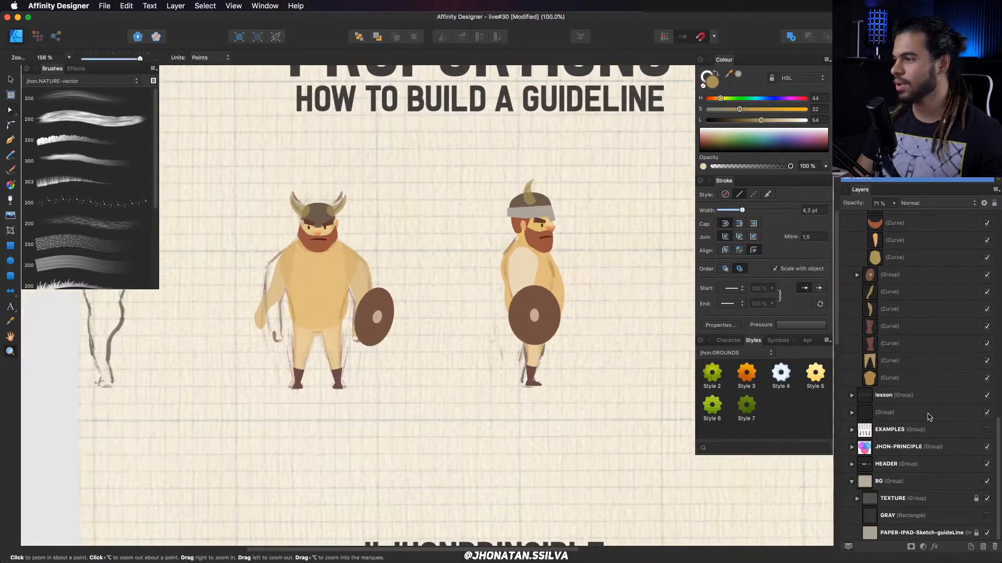
Show the EXAMPLES group and move the example sheets below the two Viking views.
left_click(986, 430)
left_click_drag(308, 273, 169, 170)
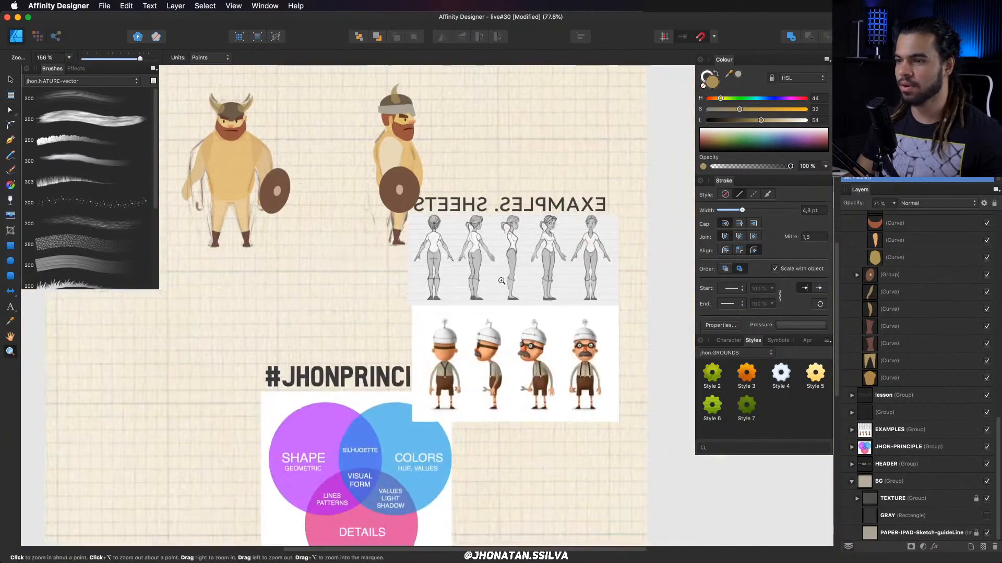
key("v")
left_click(531, 297)
left_click_drag(531, 297, 354, 336)
key("z")
left_click_drag(323, 300, 406, 310)
key("v")
key("z")
left_click_drag(302, 264, 334, 267)
left_click_drag(335, 267, 369, 450)
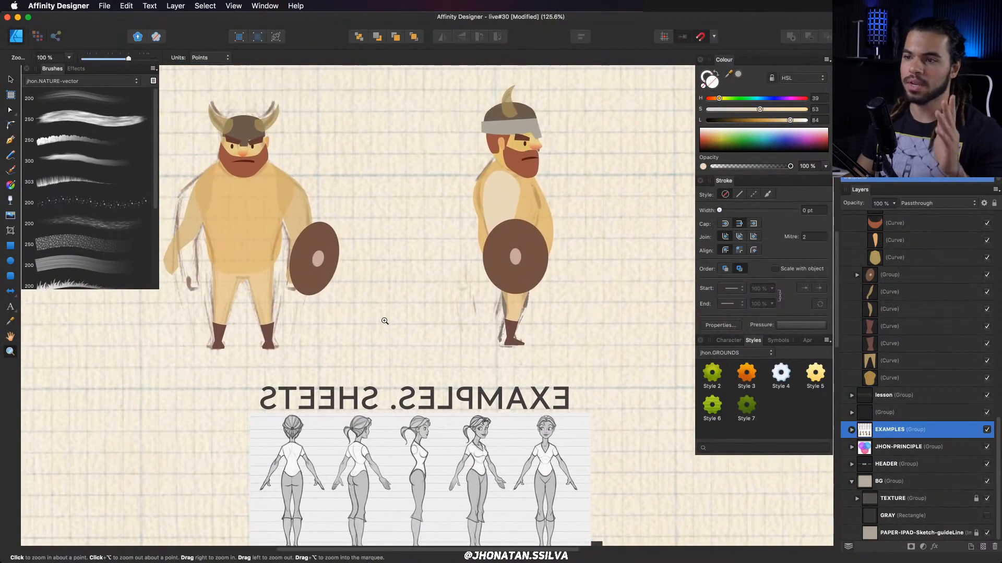
Examine how the front-view Viking's shapes and helmet horns line up with the pencil sketch underneath.
left_click(385, 321, "alt")
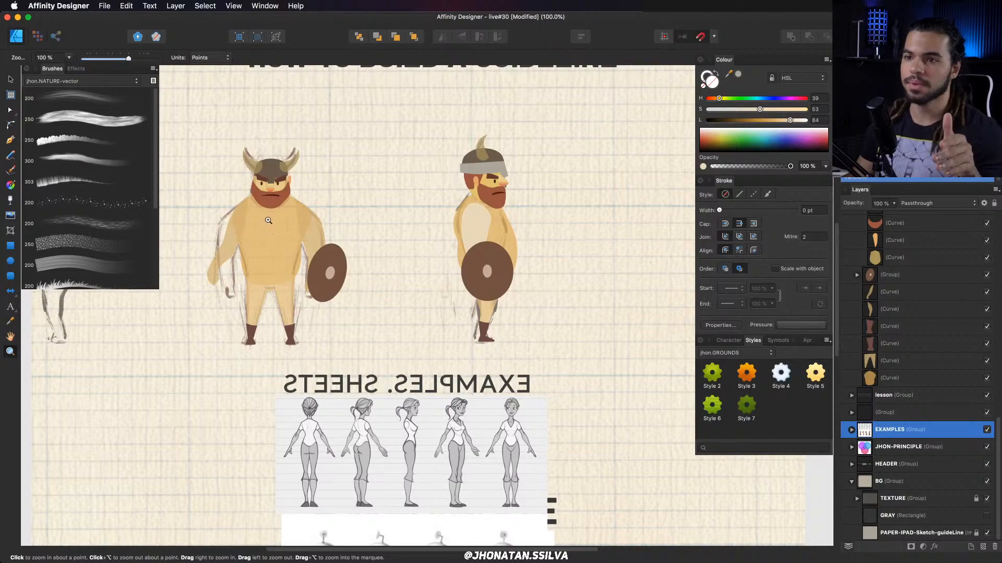
scroll(284, 225, "up", 2)
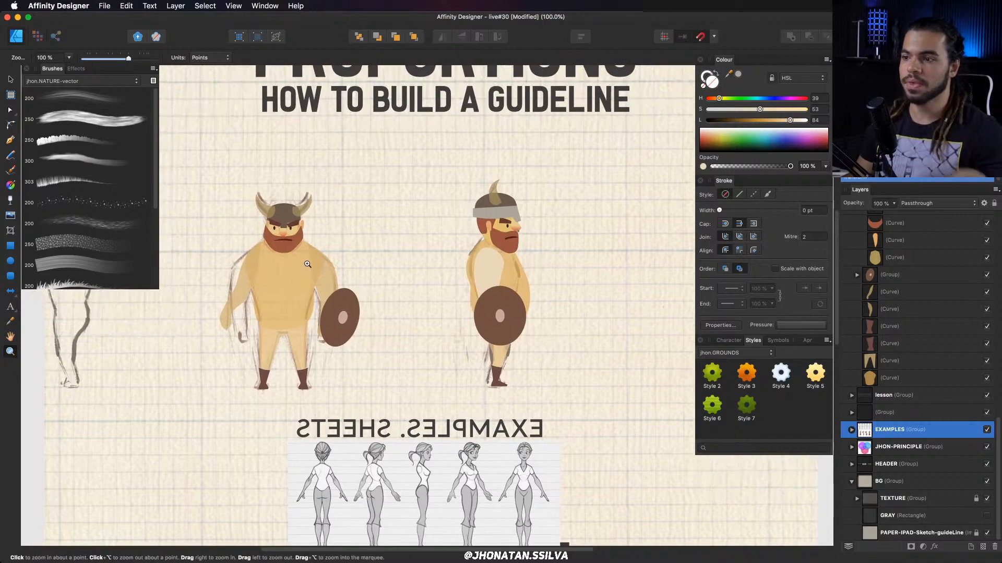
left_click_drag(264, 285, 303, 287)
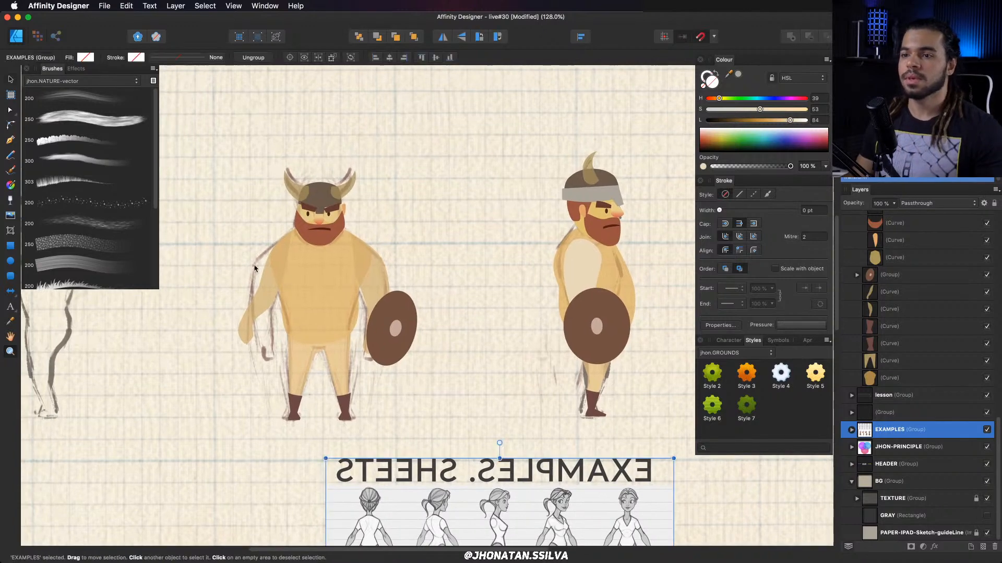
left_click_drag(248, 264, 335, 275)
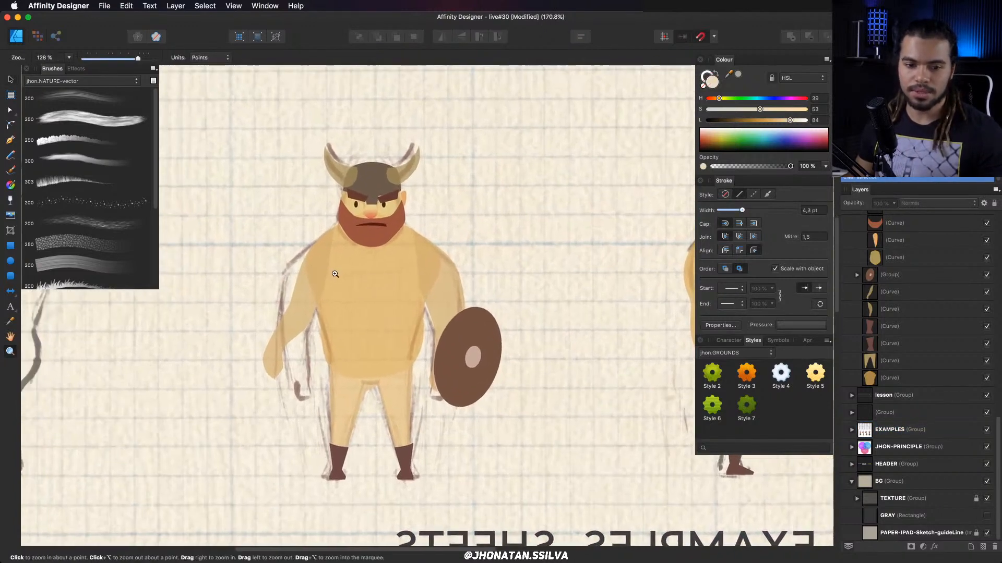
key("v")
left_click(367, 181)
left_click(336, 168)
key("z")
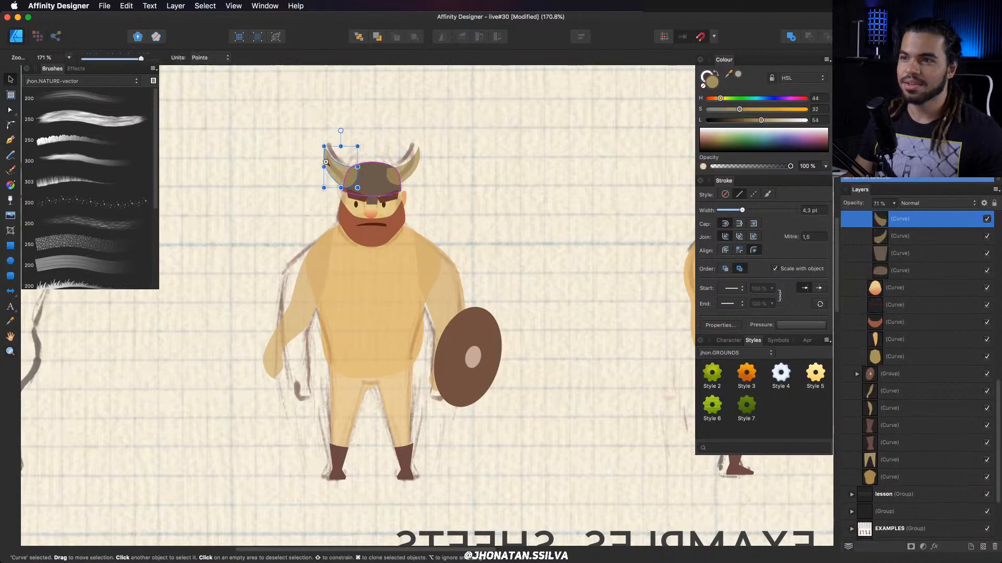
left_click_drag(308, 157, 373, 159)
left_click_drag(346, 274, 367, 236)
Recolour the front-view Viking's torso to a dark brown with hue 22, saturation 38 and lightness 25.
key("v")
left_click(399, 298)
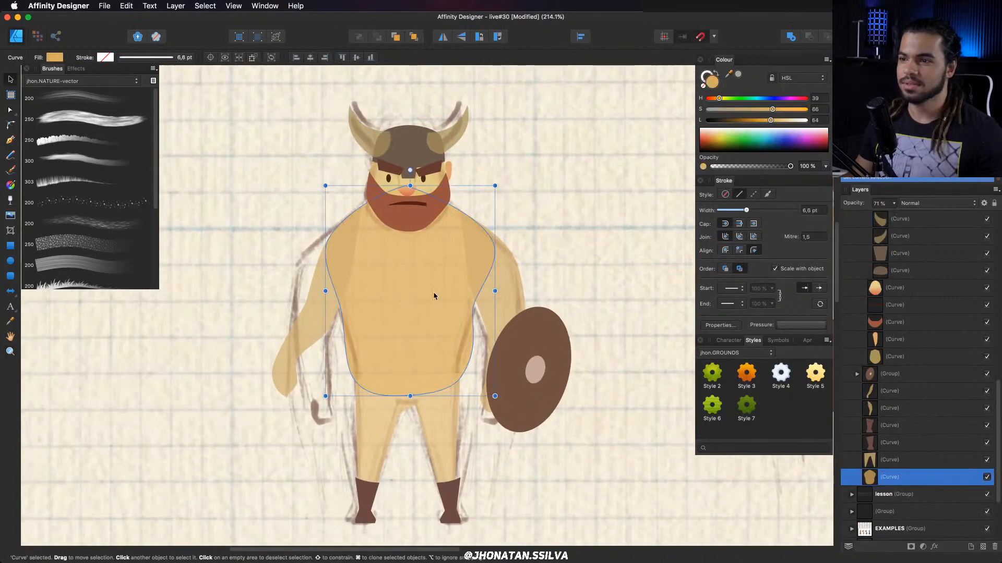
key("z")
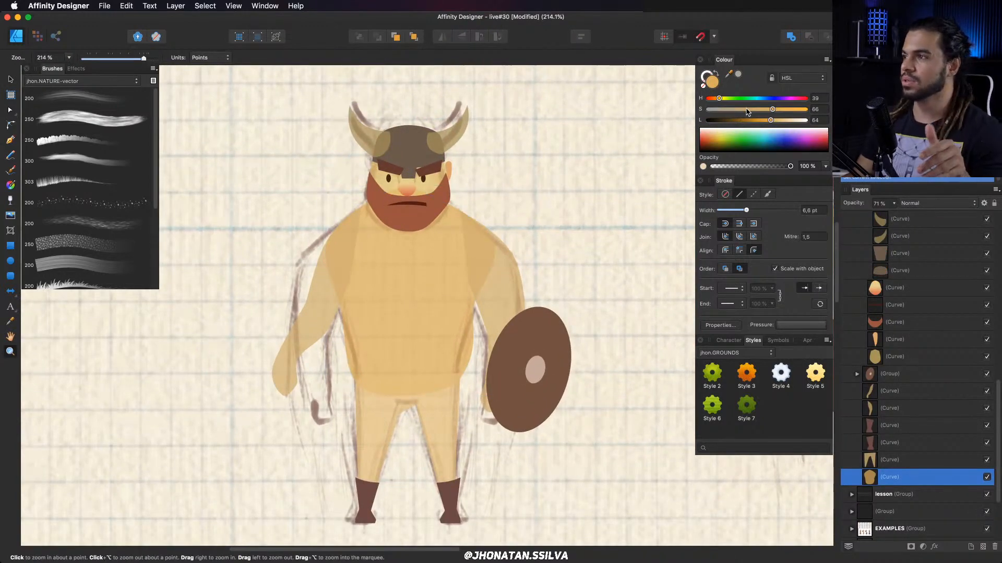
left_click(746, 109)
mouse_move(745, 120)
left_mouse_down()
mouse_move(730, 120)
mouse_move(714, 99)
mouse_move(735, 121)
left_mouse_up()
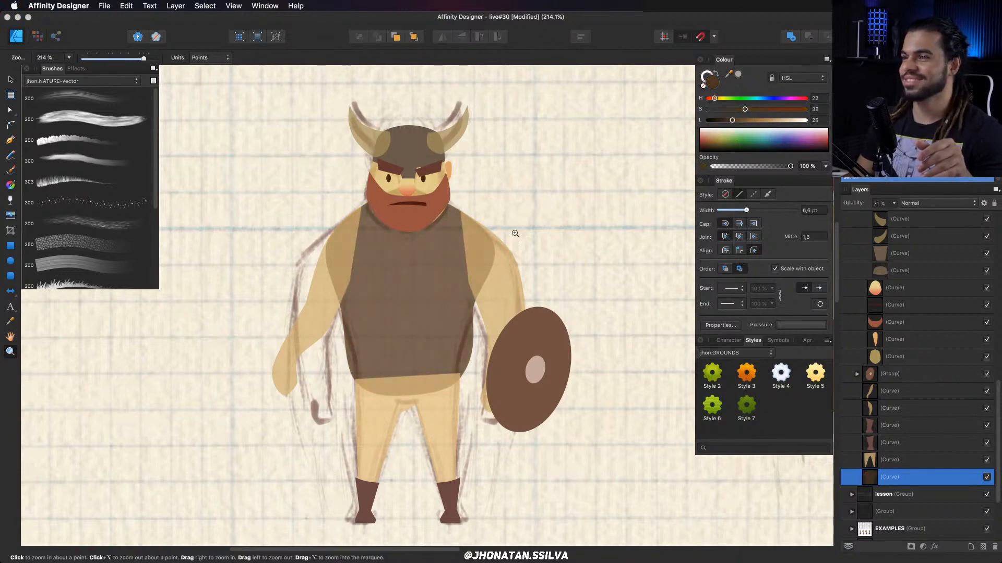
Set the opacity of the front-view Viking's arm, boot, leg and torso curves to 100%.
left_click(931, 391)
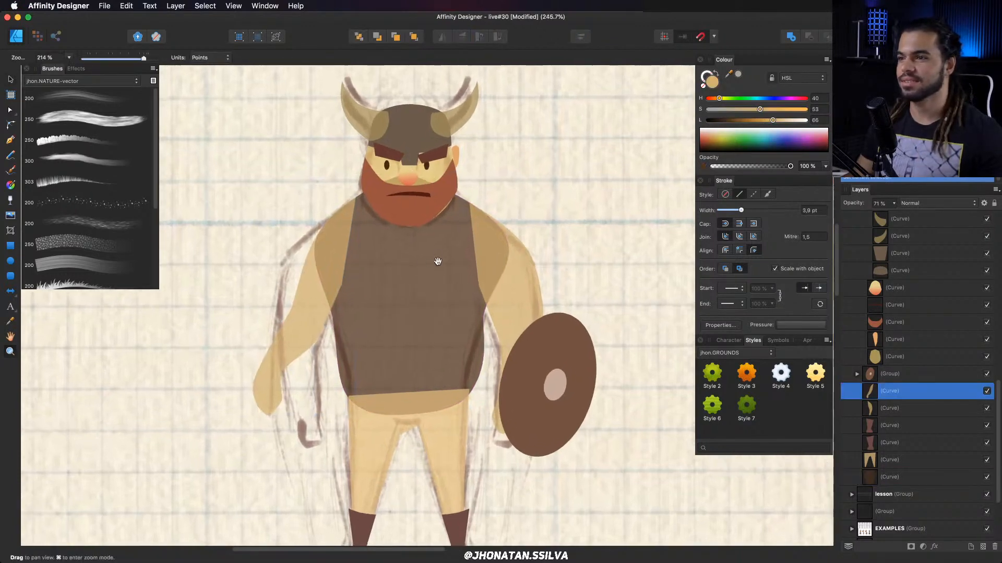
left_click(893, 476)
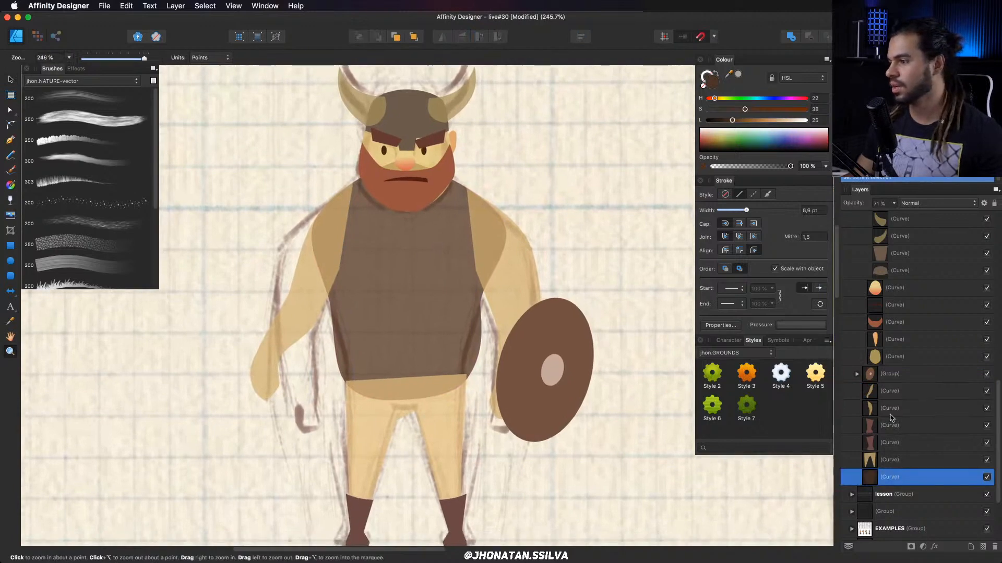
left_click(890, 392, "shift")
left_click_drag(895, 205, 950, 221)
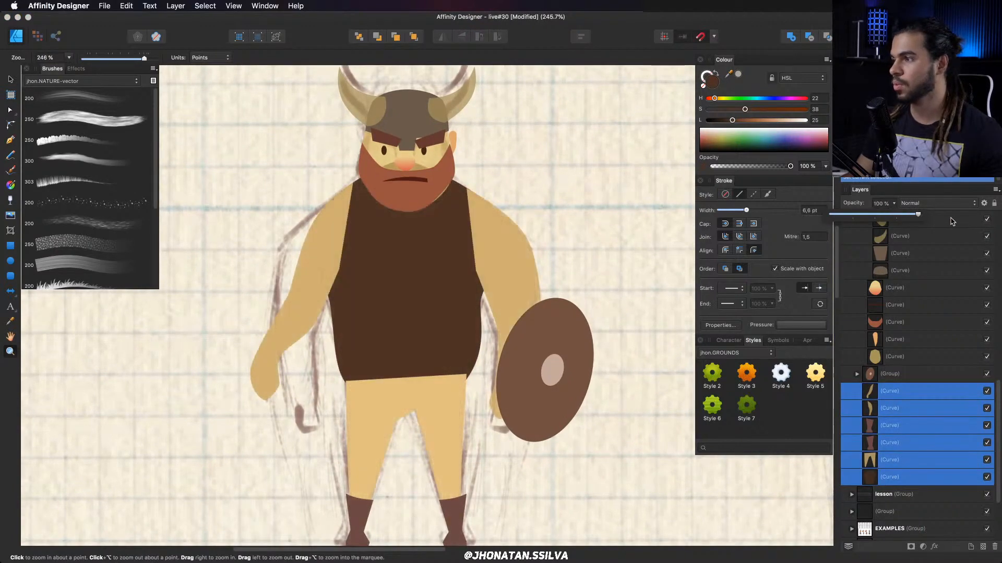
Set the opacity of the front-view head group's face curves below the HELMET group to 100%.
left_click(893, 381)
scroll(898, 377, "up", 1)
left_click(903, 365)
scroll(898, 355, "up", 5)
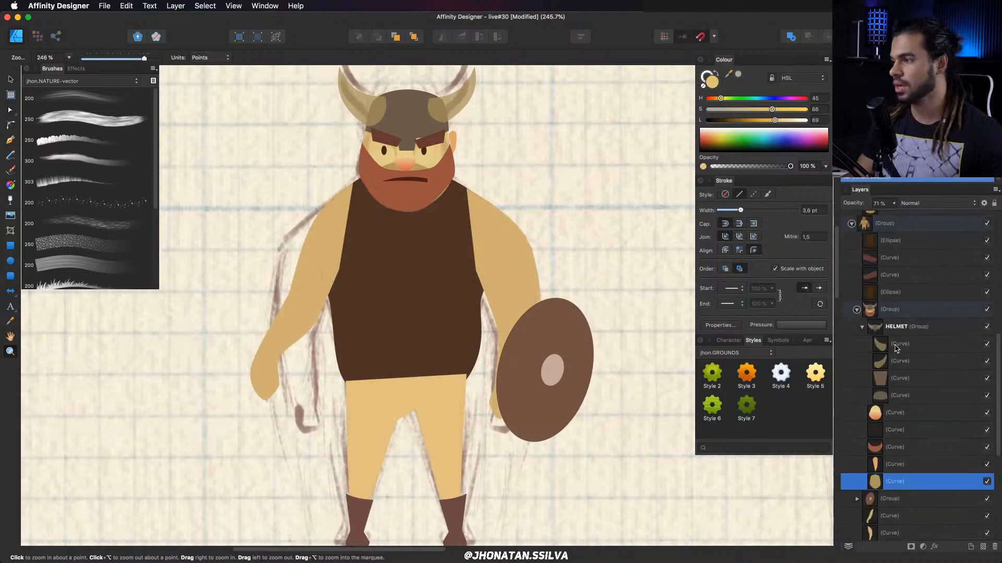
left_click(861, 363)
left_click(893, 380)
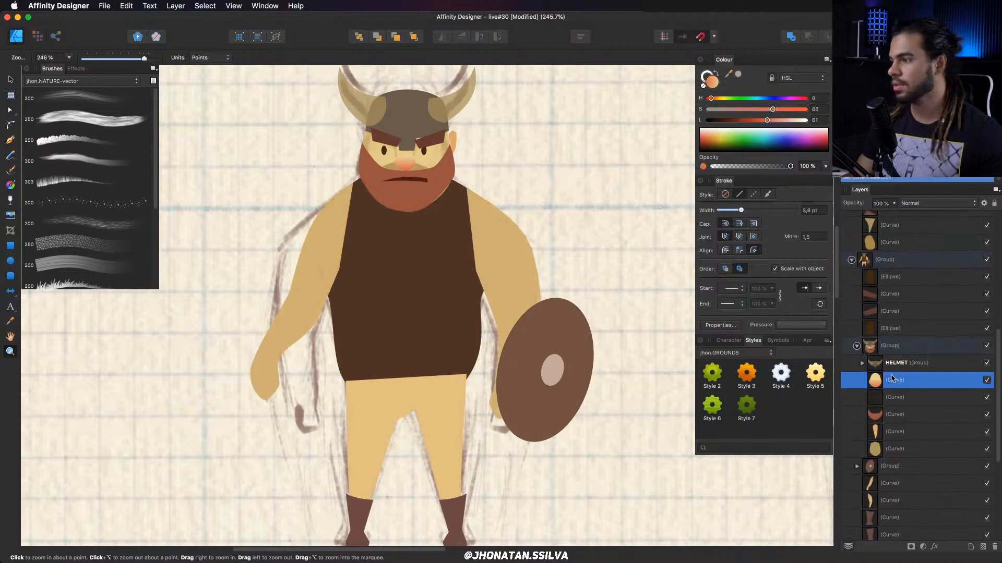
left_click(895, 448, "shift")
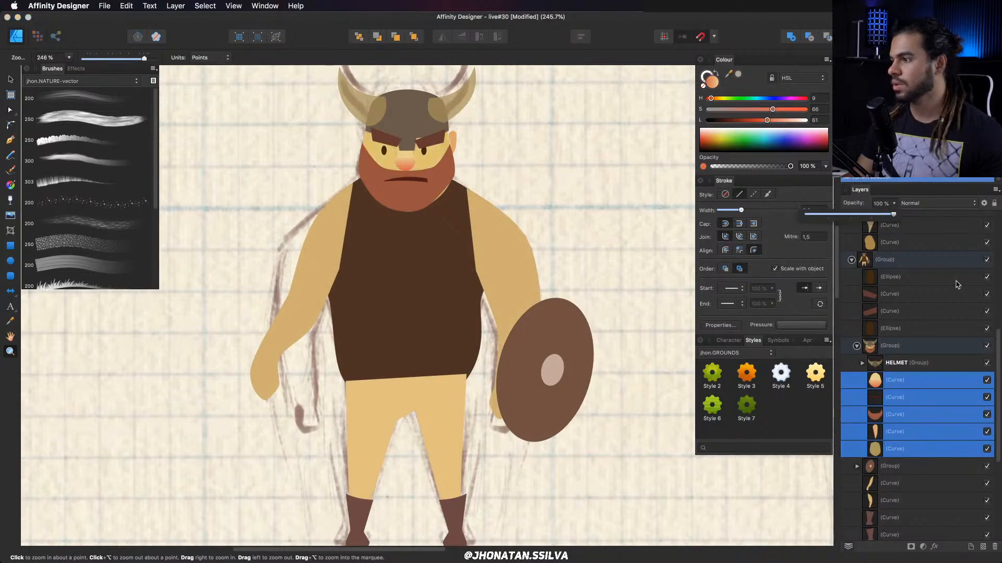
left_click(913, 345)
Set the opacity of the front-view Viking's two eye ellipses and two eyebrow curves to 100%.
left_click(887, 328)
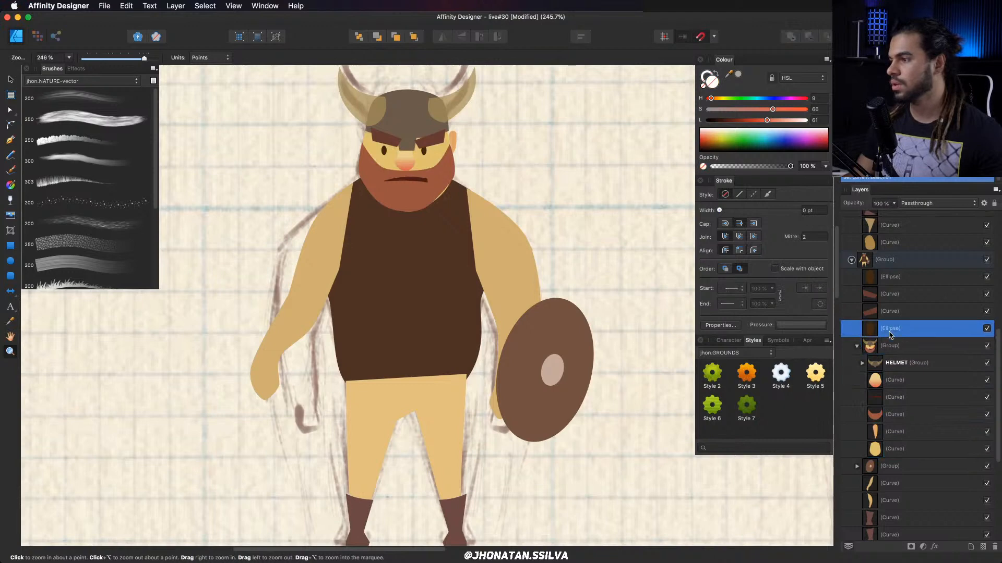
left_click(886, 278, "shift")
left_click(894, 204)
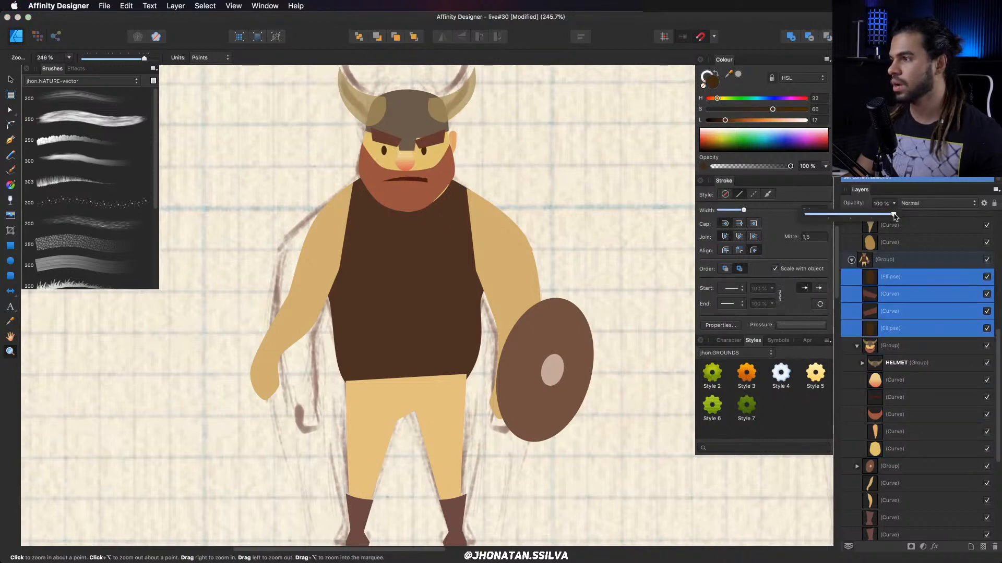
left_click(906, 276)
scroll(908, 287, "up", 1)
Move the front-view Viking's free arm slightly outward and down from the torso.
key("v")
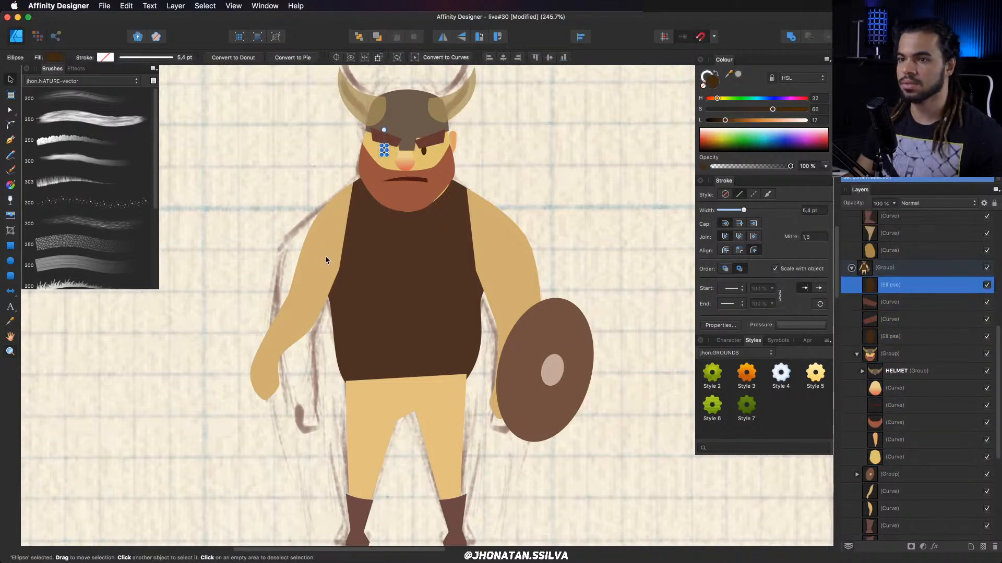
left_click(328, 262)
mouse_move(322, 282)
left_mouse_down()
mouse_move(290, 296)
mouse_move(319, 288)
left_mouse_up()
key("i")
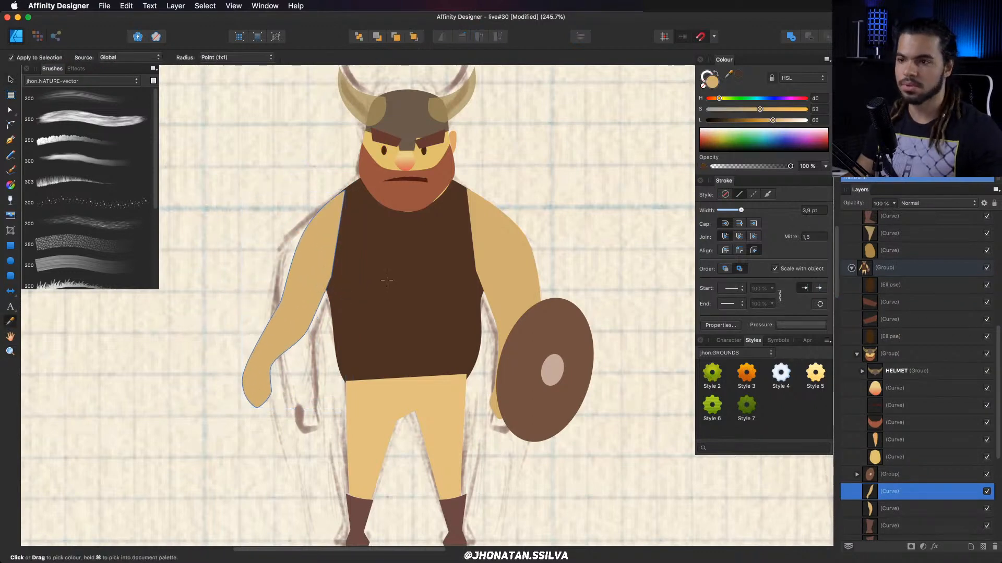
left_click(387, 280)
key("super+z")
key("z")
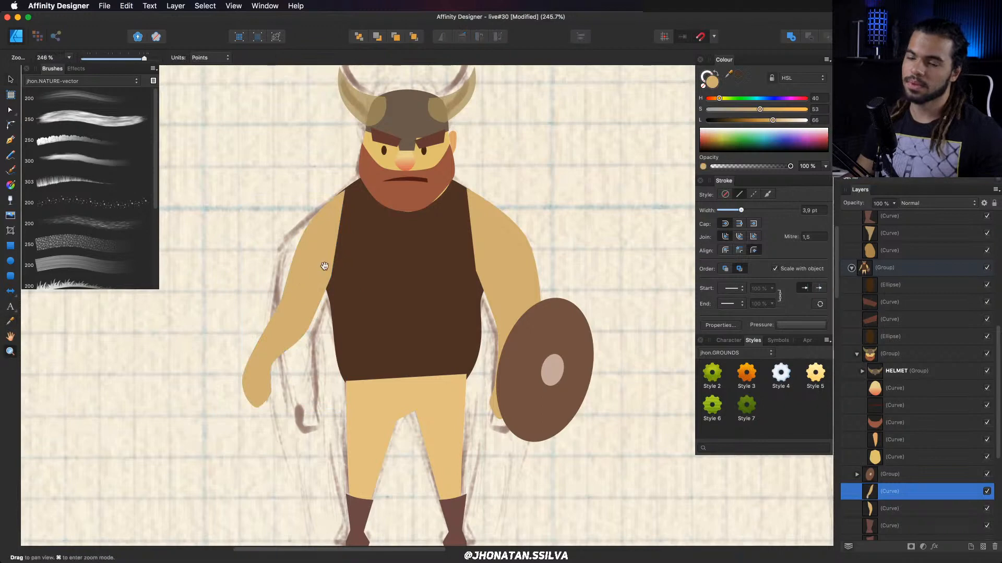
Adjust the shoulder node at the top of the free arm so it sits closer to the neck.
scroll(320, 302, "up", 2)
key("a")
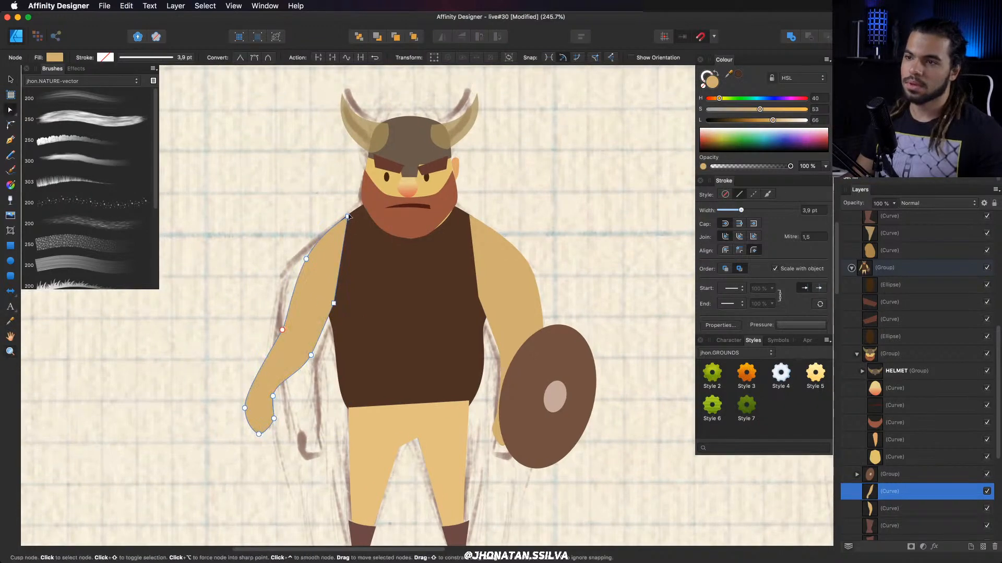
left_click_drag(347, 216, 349, 215)
left_click(509, 283)
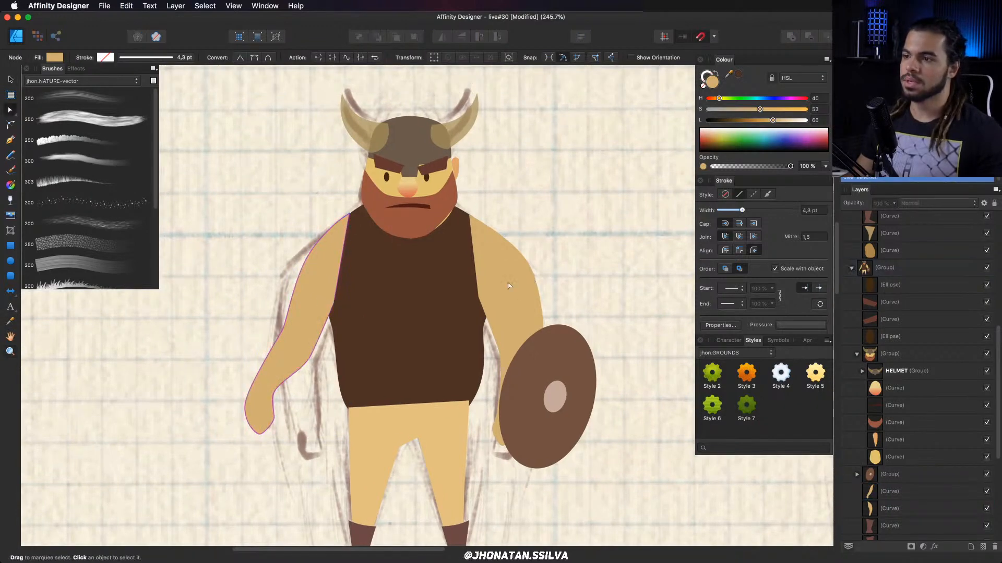
key("space")
left_click_drag(508, 283, 506, 259)
Draw a closed four-sided sleeve shape with the Pen tool over the free arm's shoulder, reaching from the beard to the upper arm.
key("v")
double_click(331, 253)
key("z")
left_click_drag(306, 258, 338, 249)
key("p")
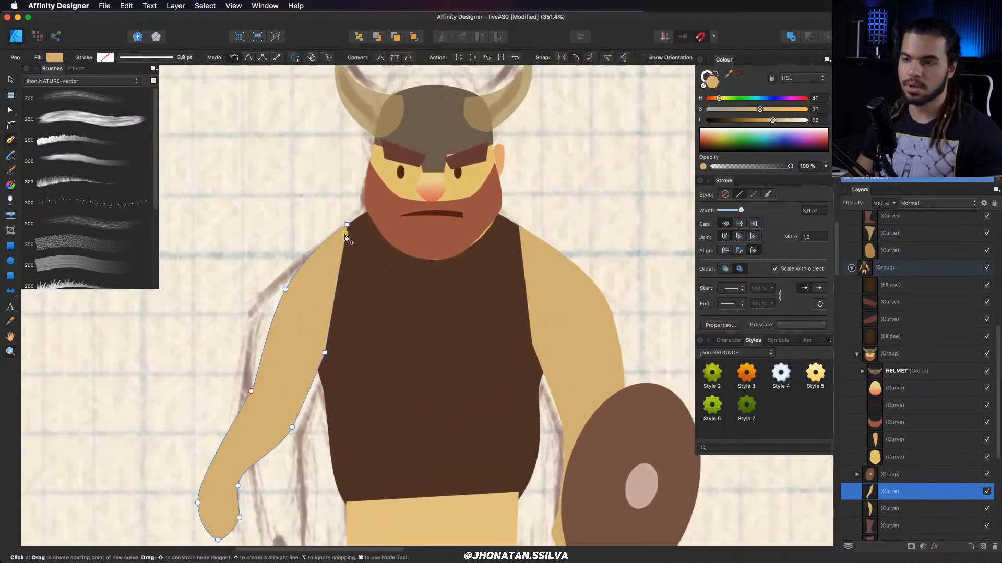
left_click(366, 201)
left_click(273, 271)
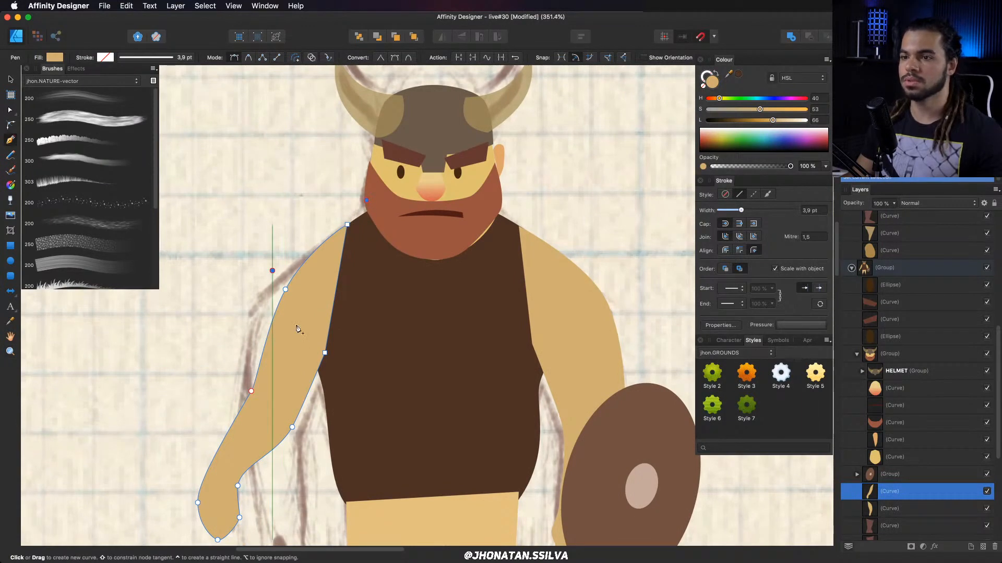
left_click(317, 347)
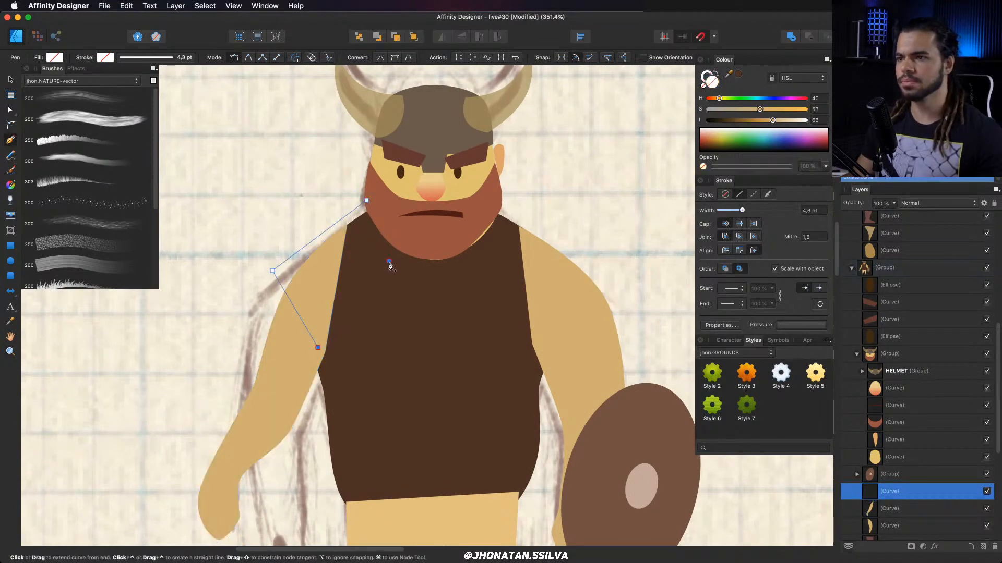
left_click(389, 261)
left_click(366, 200)
Fill the sleeve shape with a blue-grey of hue 185, saturation 7 and lightness 58.
key("v")
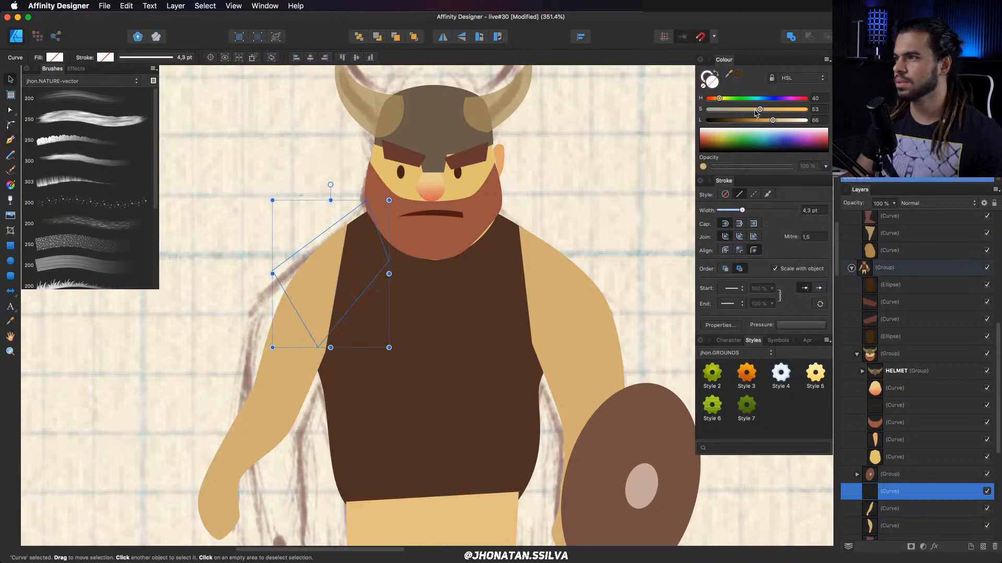
left_click_drag(755, 109, 741, 109)
mouse_move(751, 120)
left_mouse_down()
mouse_move(741, 120)
mouse_move(765, 120)
mouse_move(758, 99)
mouse_move(716, 109)
mouse_move(765, 120)
left_mouse_up()
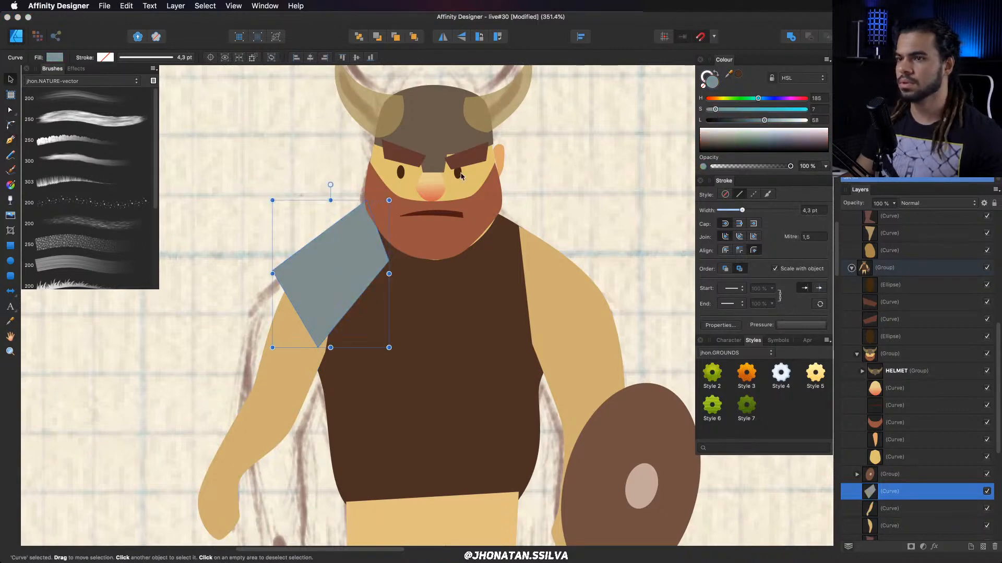
Adjust the sleeve's upper and chest-side corner nodes and bend its shoulder and chest edges into curves.
key("a")
left_click_drag(360, 203, 358, 207)
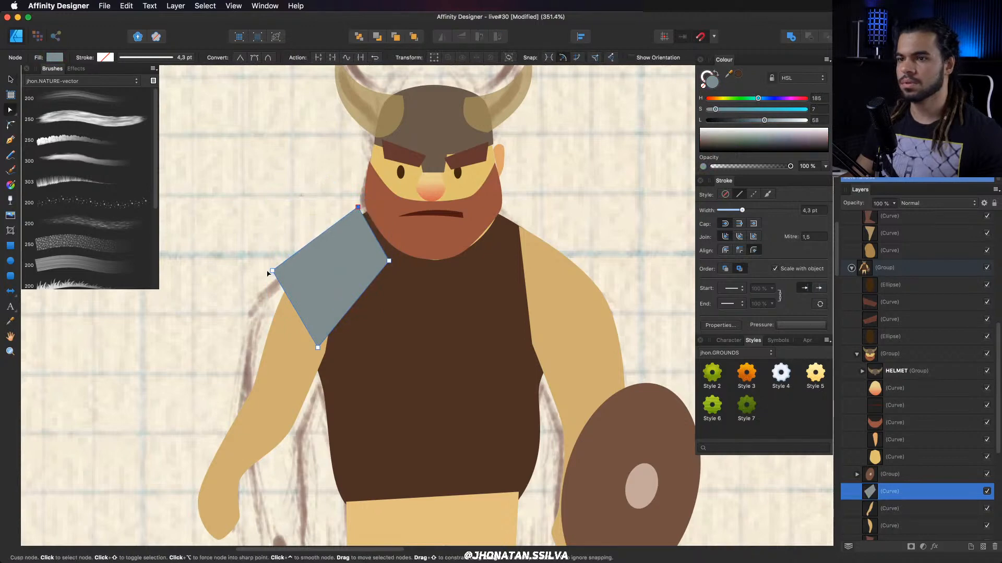
left_click_drag(271, 271, 266, 271)
left_click_drag(308, 245, 308, 231)
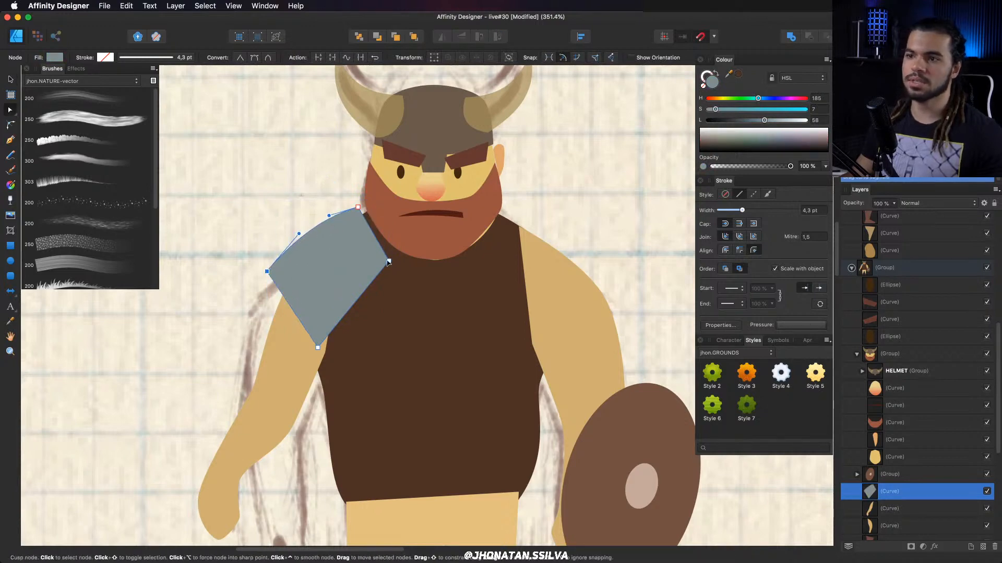
left_click_drag(389, 262, 378, 258)
left_click_drag(358, 207, 361, 203)
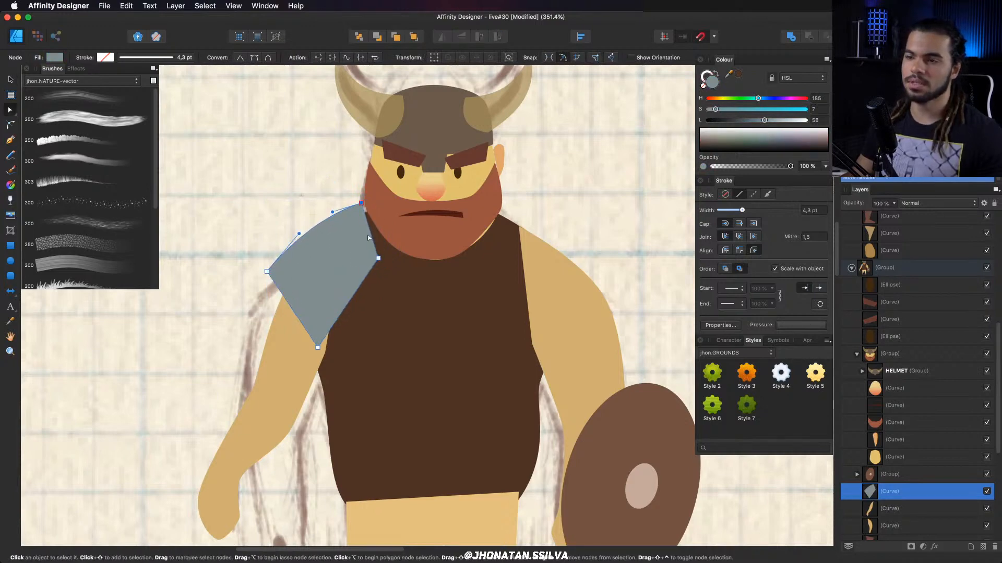
left_click_drag(353, 297, 345, 292)
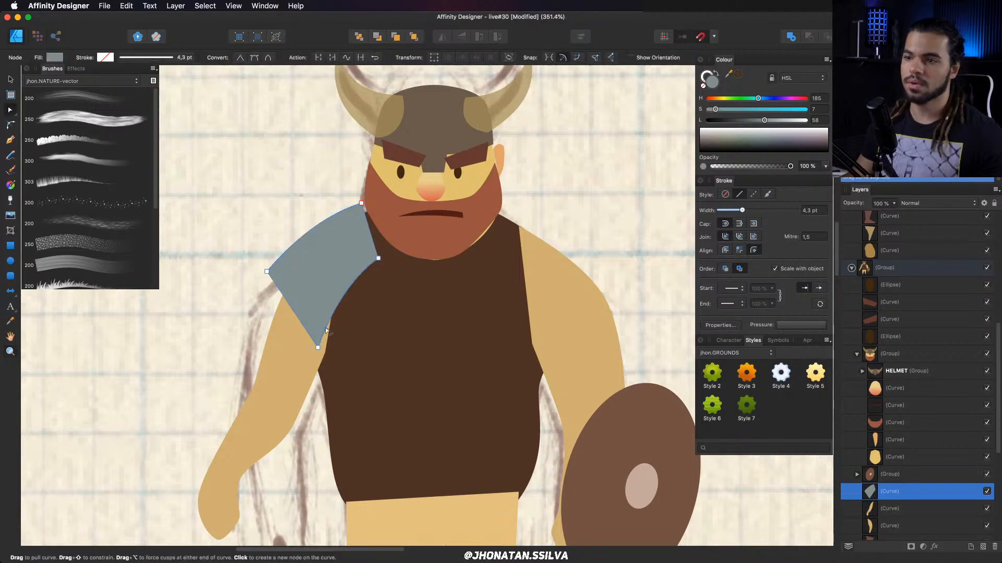
Curve the sleeve's lower hem and fine-tune its armpit and outer corner nodes around the upper arm.
left_click_drag(317, 348, 283, 315)
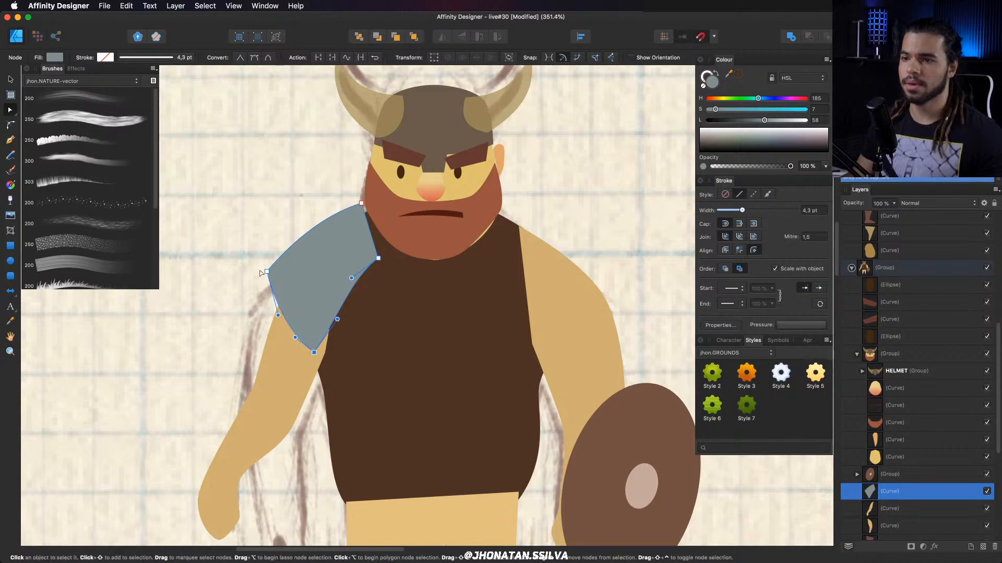
left_click_drag(267, 272, 272, 283)
left_click_drag(315, 244, 313, 278)
key("z")
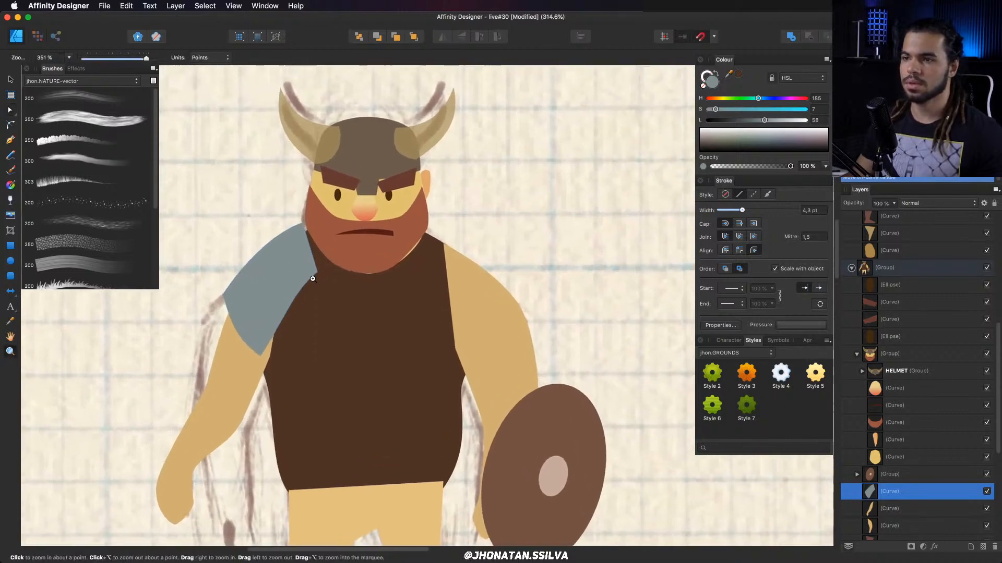
key("v")
key("a")
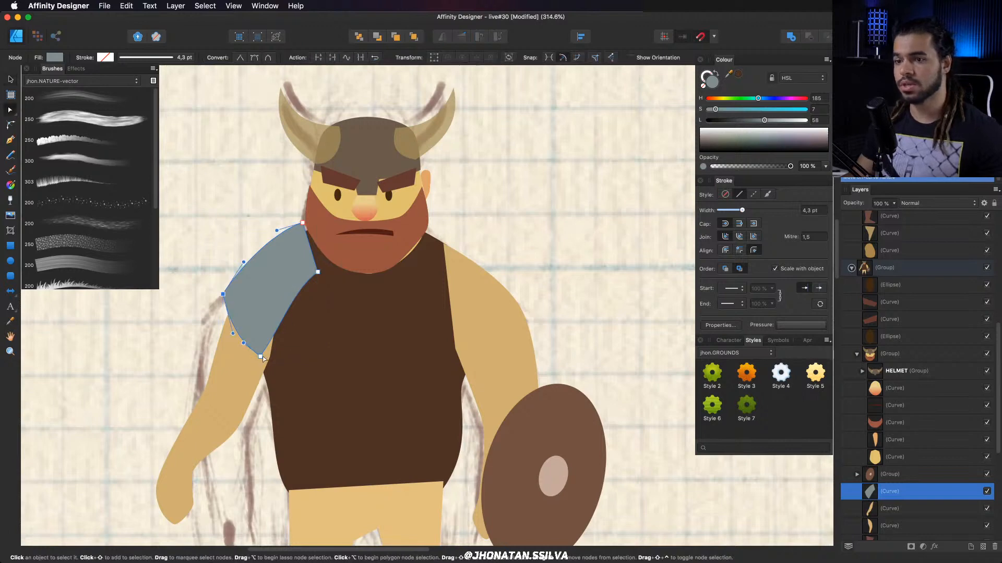
left_click(263, 355)
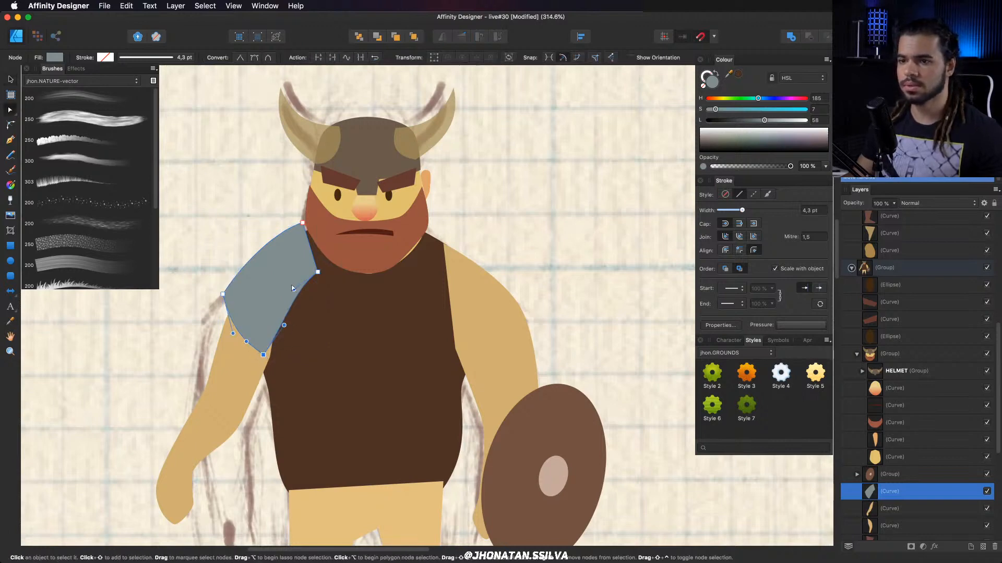
Duplicate the sleeve onto the shield-side shoulder and flip the copy horizontally.
left_click_drag(294, 288, 475, 282)
key("v")
key("shift+h")
Reshape the lower outline of the beard by adjusting its chin and jaw nodes into a fuller curve.
left_click(396, 333)
key("a")
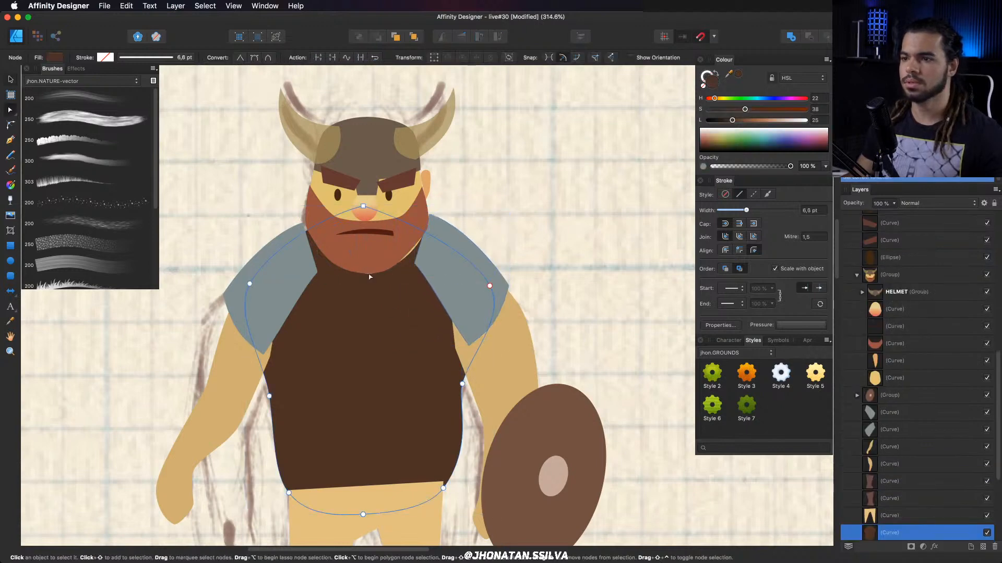
left_click(379, 265)
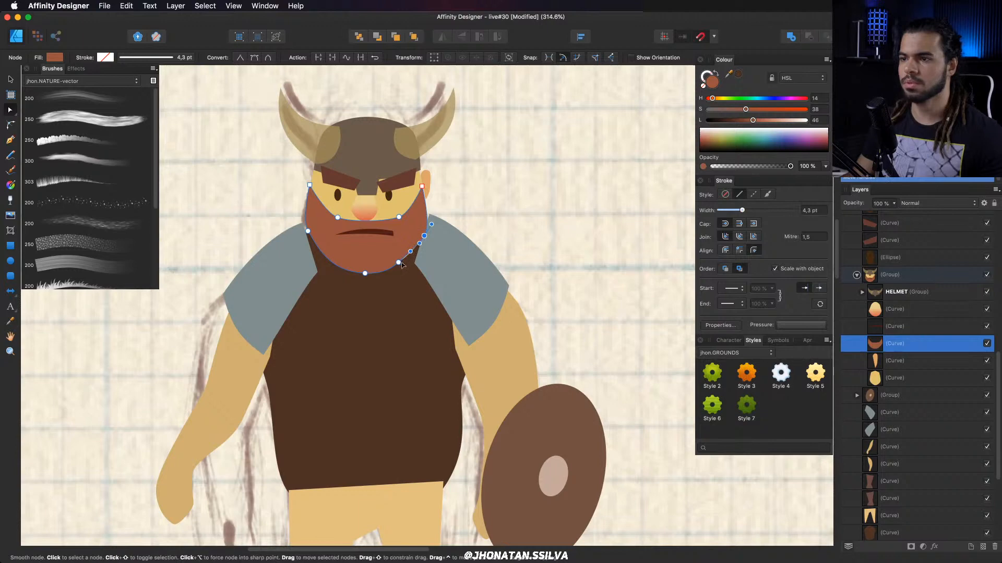
left_click_drag(399, 262, 402, 265)
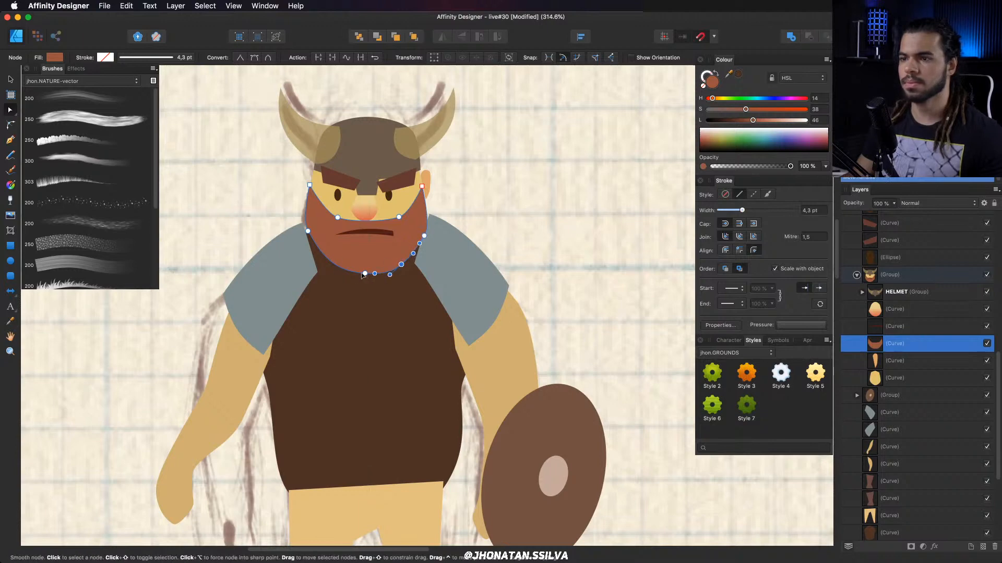
left_click(364, 273)
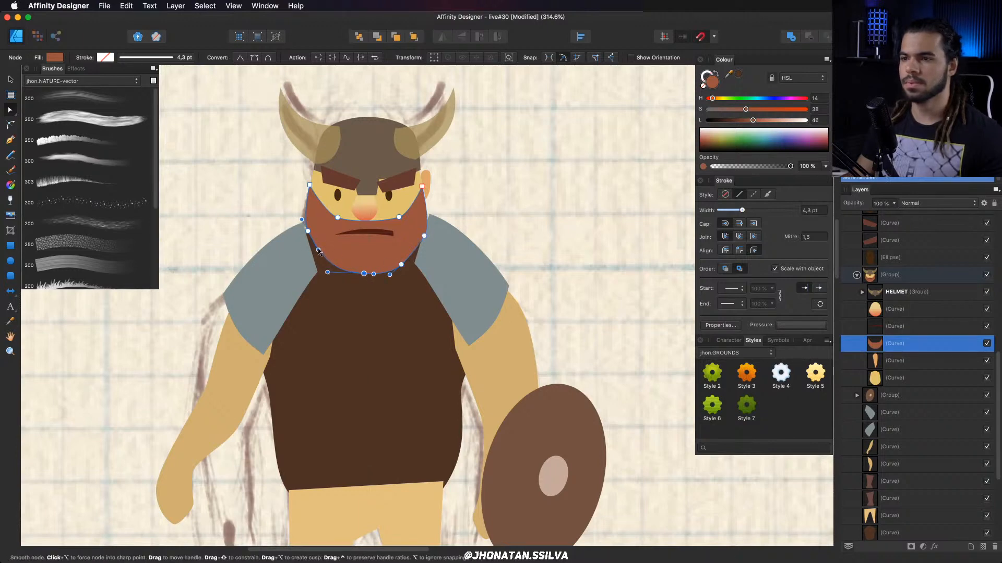
left_click_drag(319, 251, 335, 276)
Set the opacity of both helmet horns to 100%.
key("v")
left_click(445, 165, "super")
left_click(329, 163, "shift")
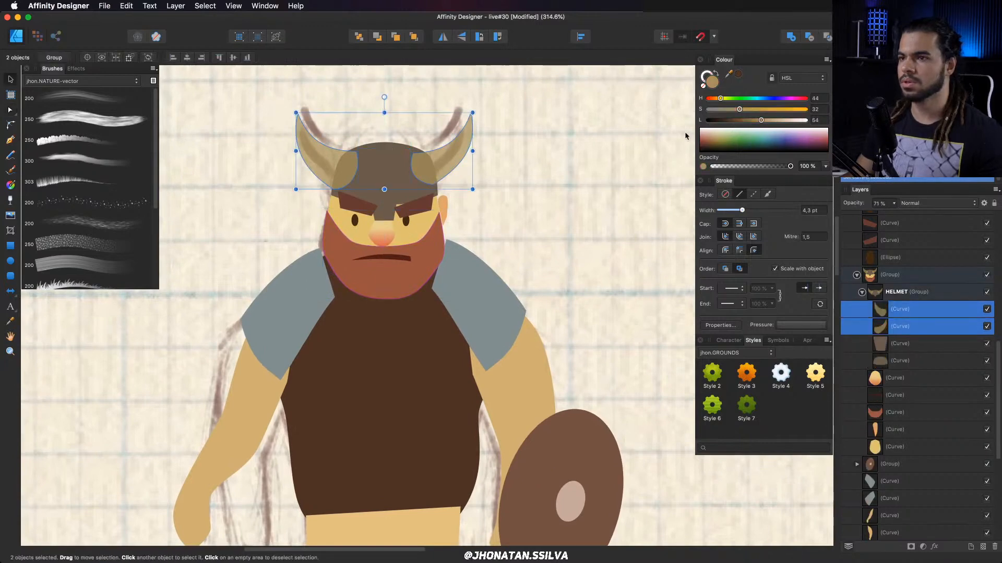
left_click(893, 204)
left_click_drag(894, 217, 941, 220)
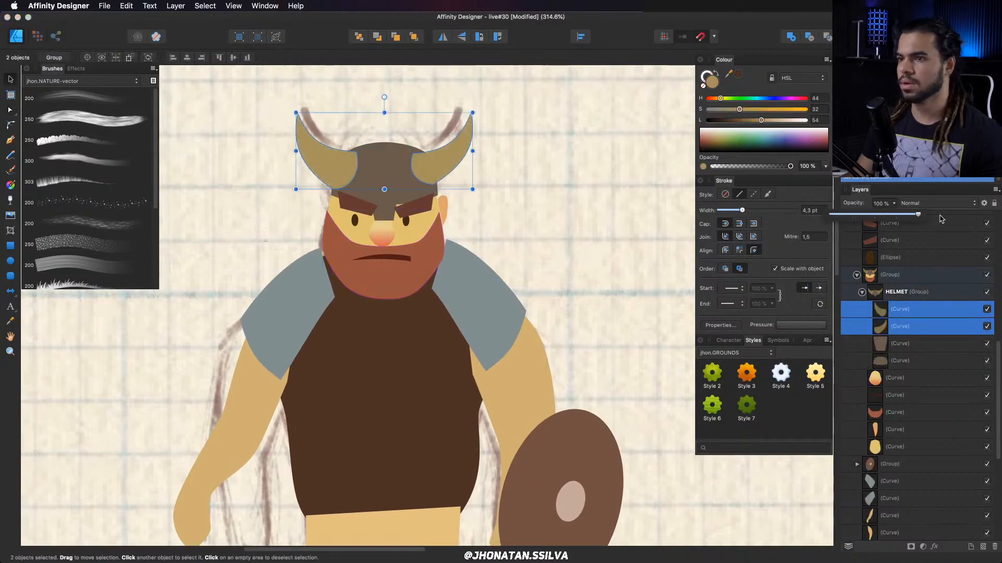
left_click(431, 163)
left_click(333, 159, "shift")
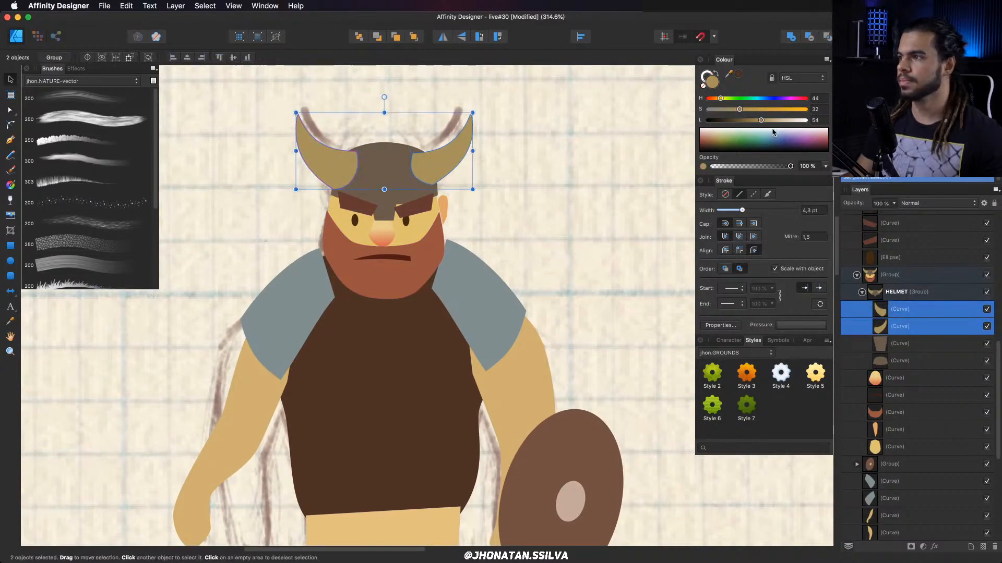
Move the outer corner node of the shield-side sleeve outward to cover the arm's edge.
left_click(400, 268)
left_click(461, 278)
key("a")
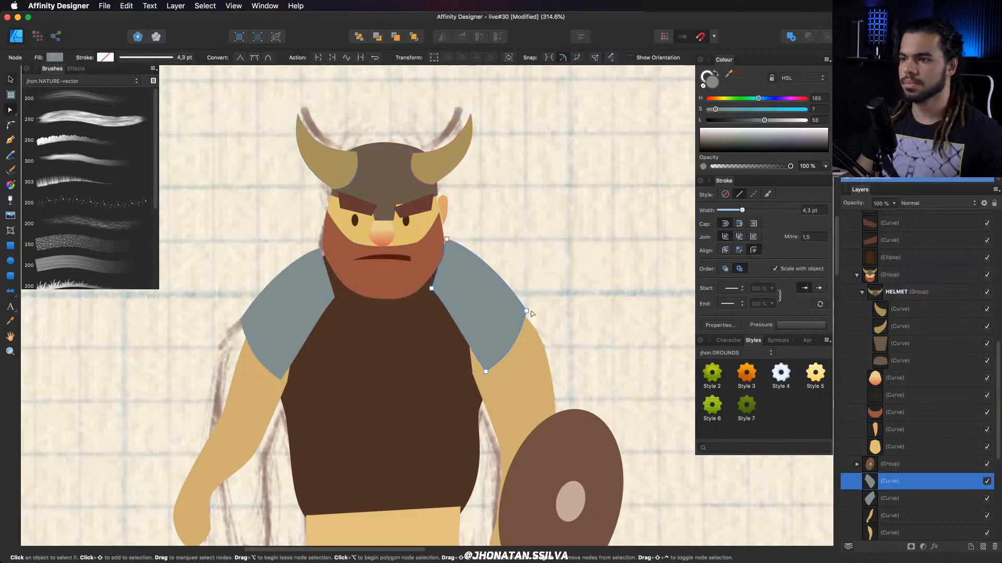
left_click_drag(526, 311, 504, 250)
Recolour the front-view Viking's trousers to a dark blue with hue 219, saturation 34 and lightness 26.
left_click(517, 340)
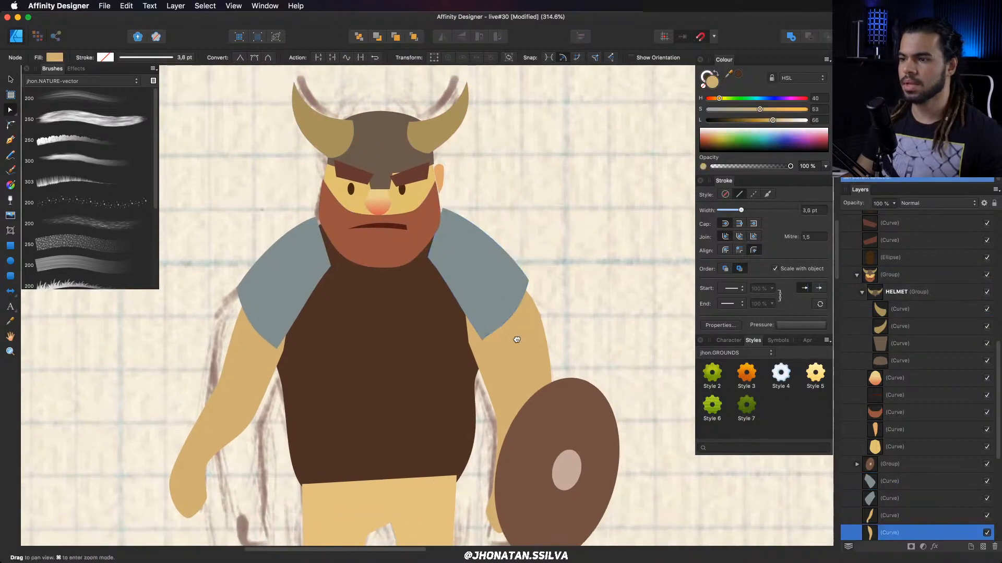
left_click_drag(516, 340, 476, 314)
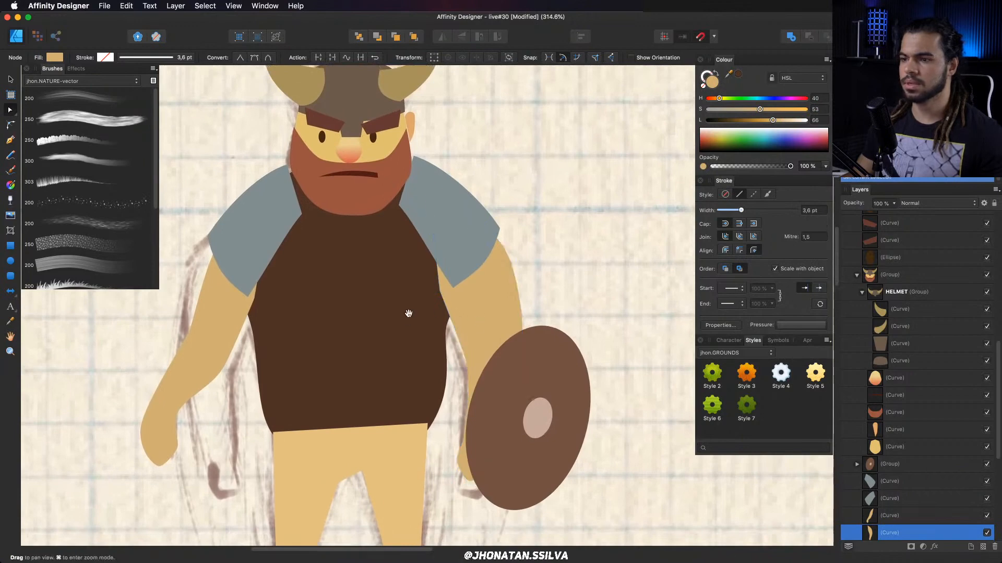
left_click_drag(409, 314, 434, 278)
key("v")
left_click(425, 408)
left_click_drag(410, 408, 445, 329)
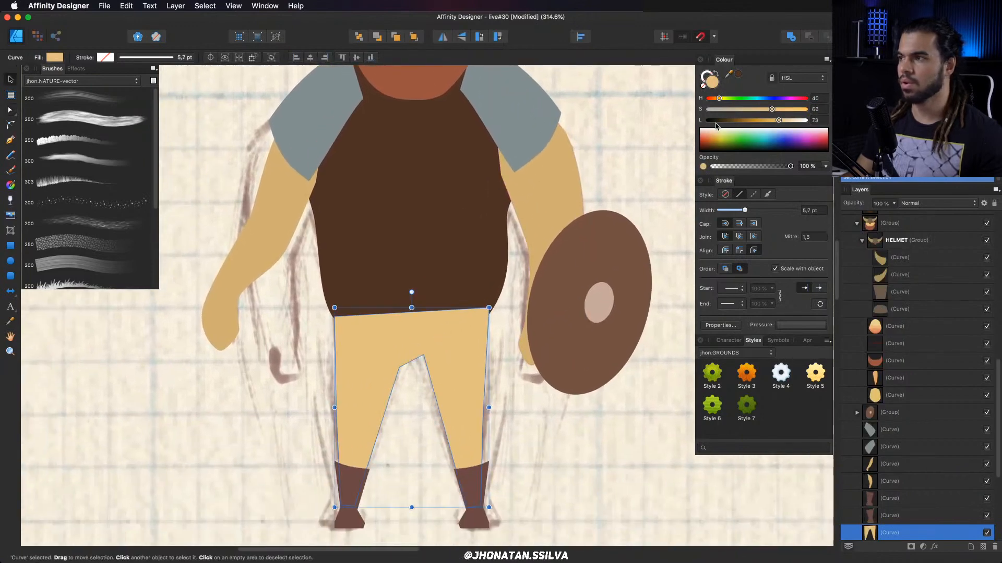
left_click_drag(718, 98, 734, 123)
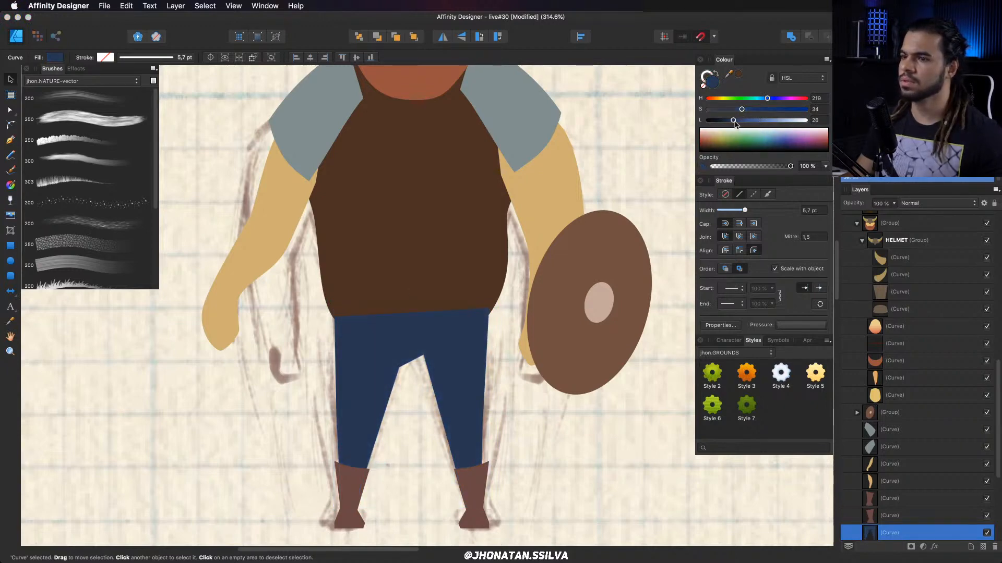
Move the brown torso curve above the blue trousers in the layer order so the belly overlaps the waist.
left_click(381, 285)
scroll(889, 490, "down", 3)
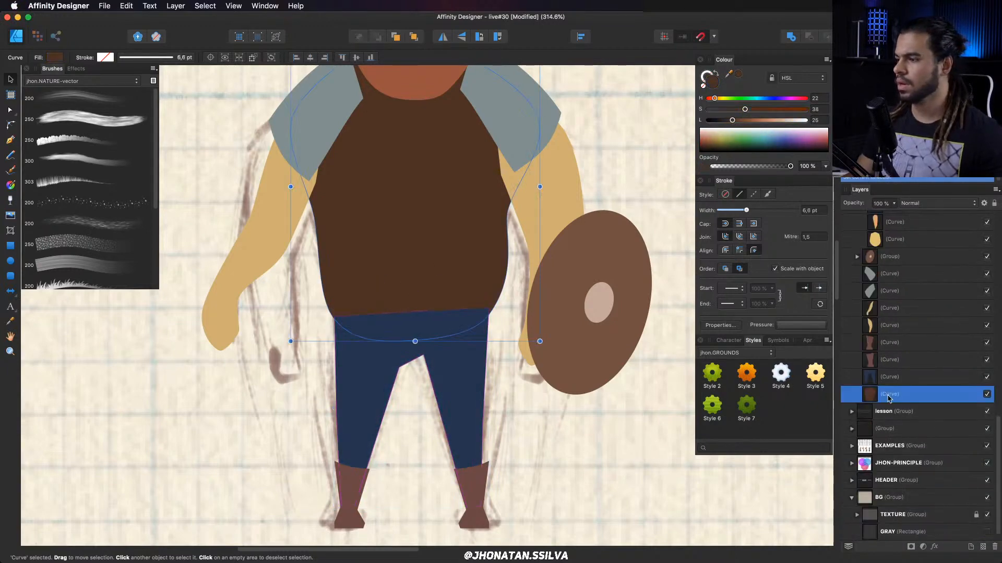
left_click_drag(889, 398, 869, 376)
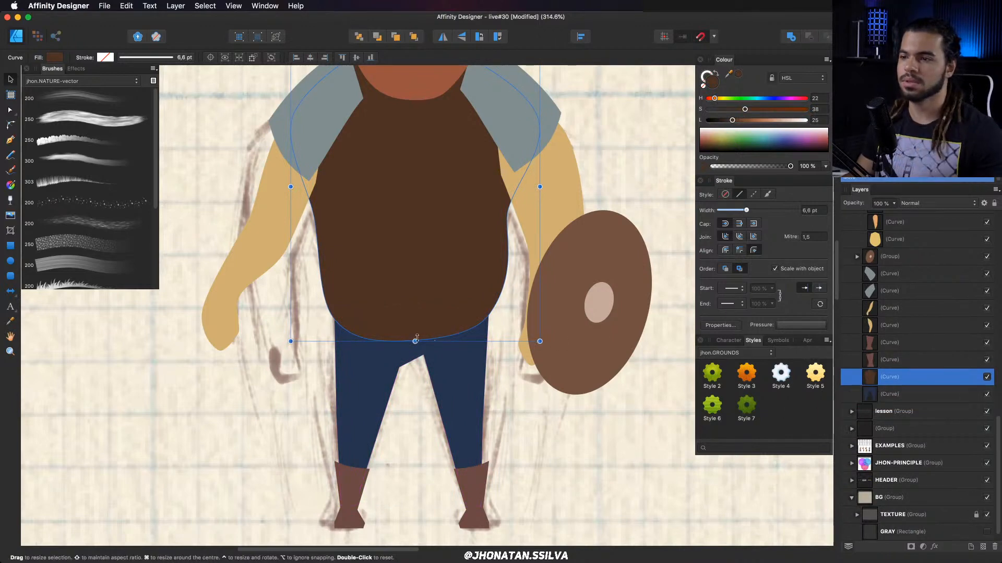
left_click_drag(422, 325, 421, 359)
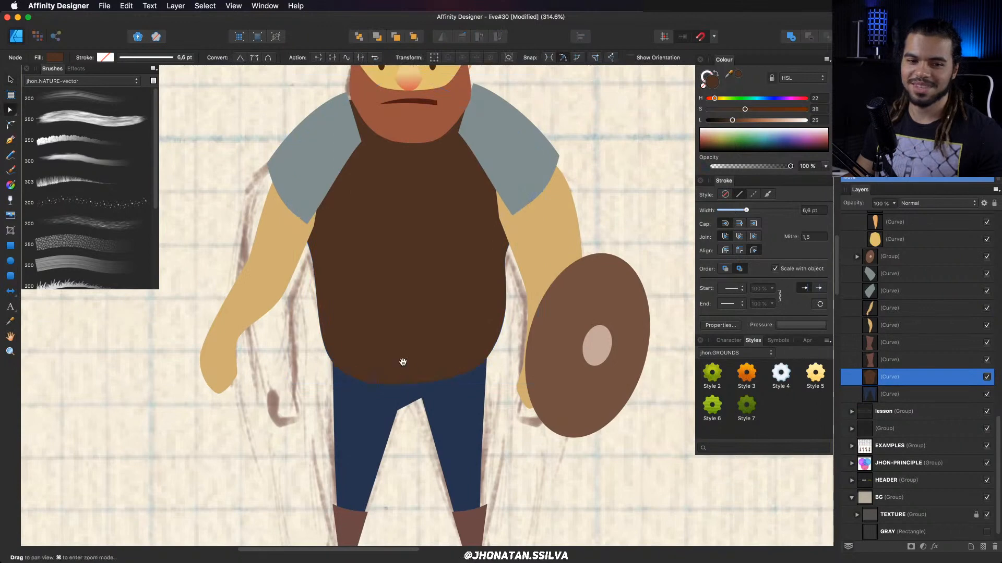
Reshape the lower edge of the brown torso curve so the belly sits slightly higher over the blue trousers.
mouse_move(402, 362)
left_mouse_down()
mouse_move(401, 379)
mouse_move(392, 373)
left_mouse_up()
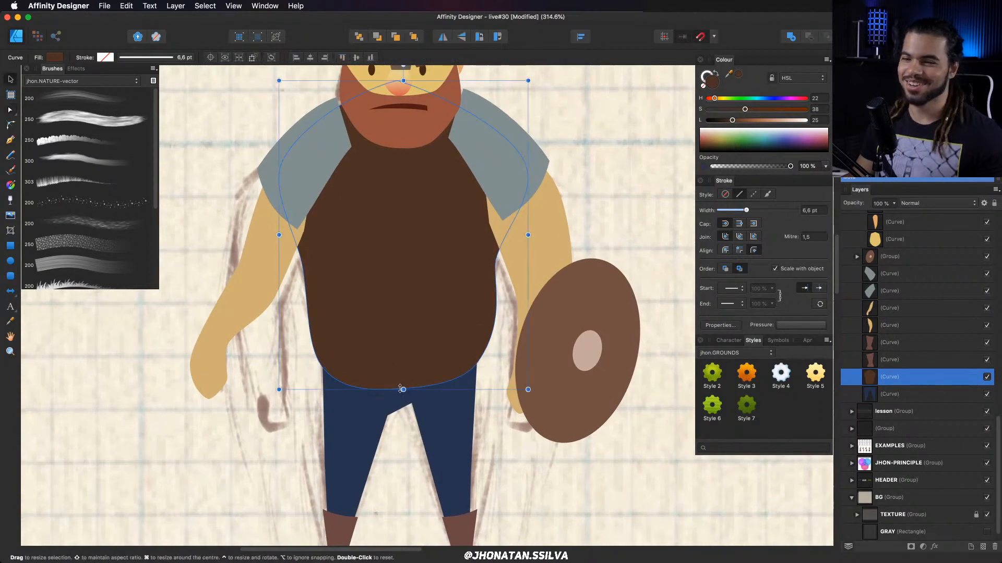
left_click(323, 367)
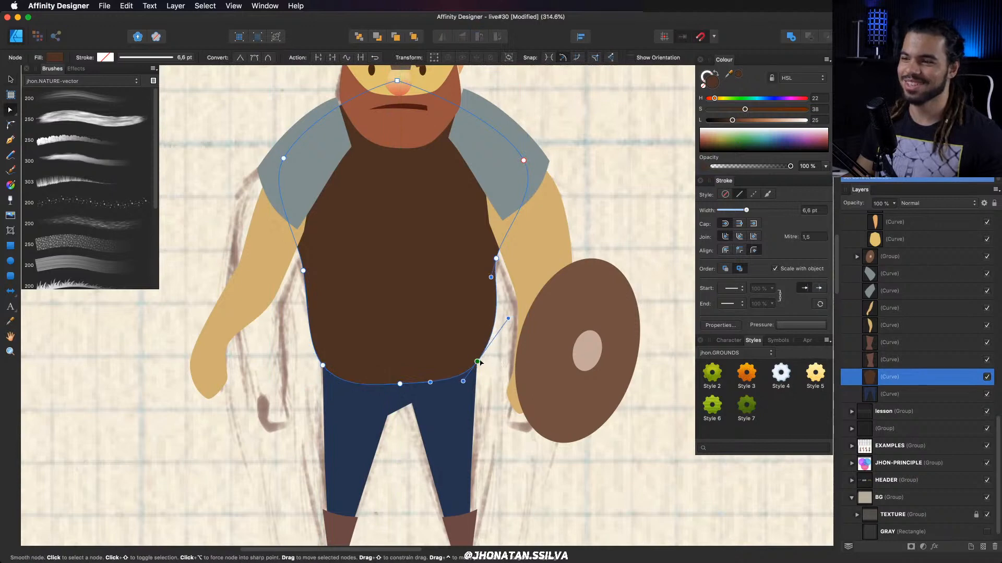
scroll(426, 292, "up", 5)
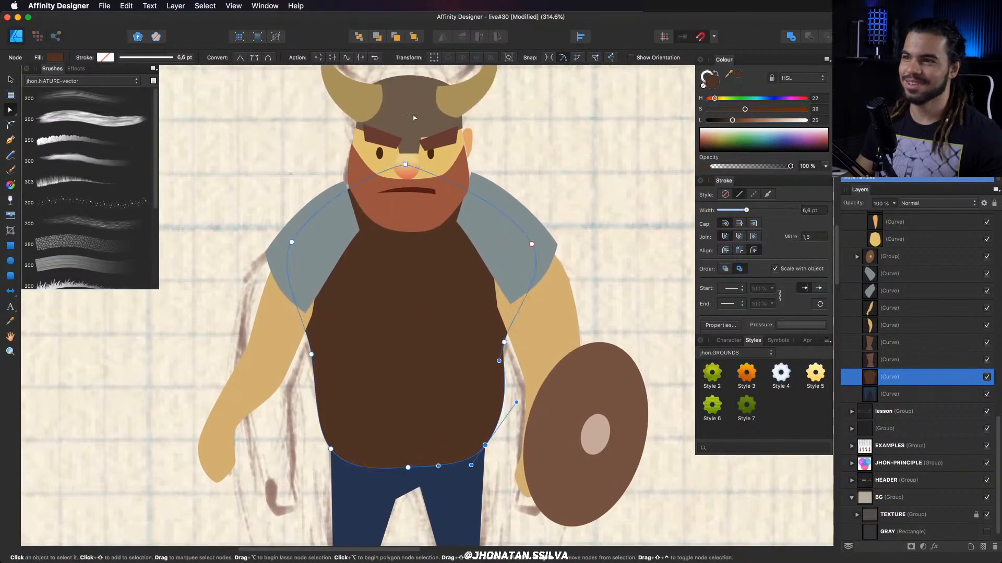
Draw a closed band shape with the Pen tool across the base of the helmet and bow its lower edge downward.
key("v")
left_click(414, 118)
scroll(414, 209, "up", 5)
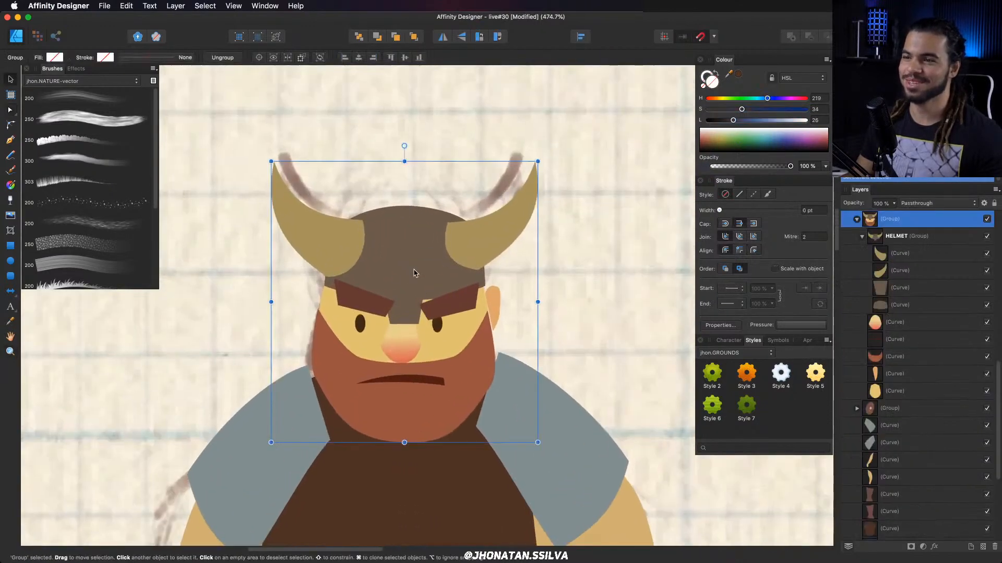
double_click(414, 273)
scroll(414, 273, "up", 1)
key("z")
scroll(415, 266, "up", 2)
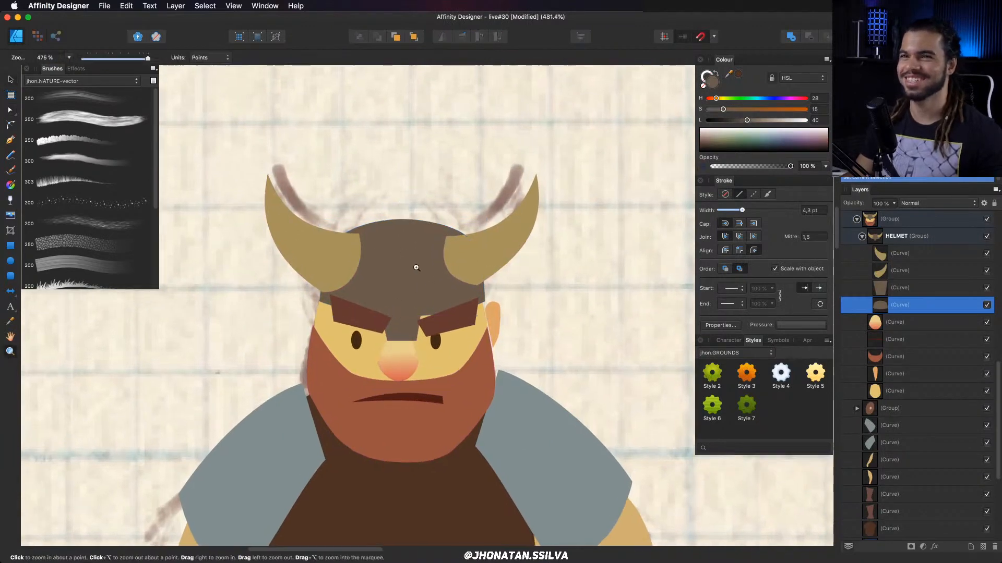
key("p")
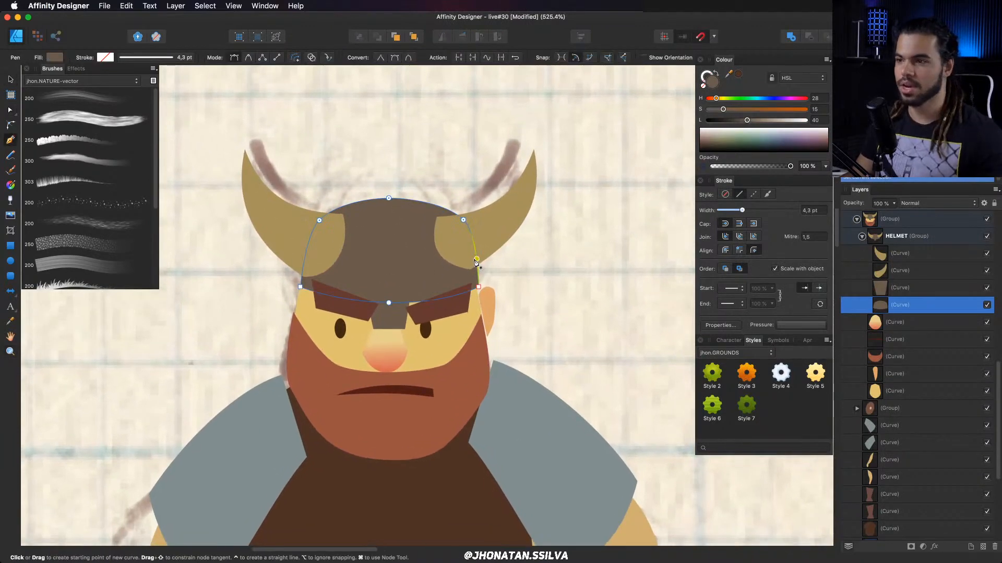
left_click(305, 260)
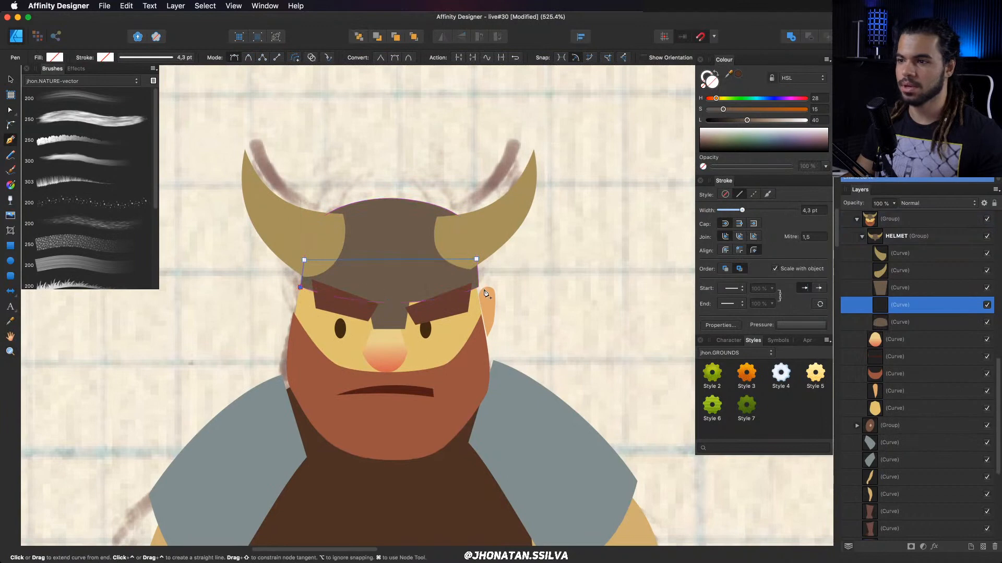
key("a")
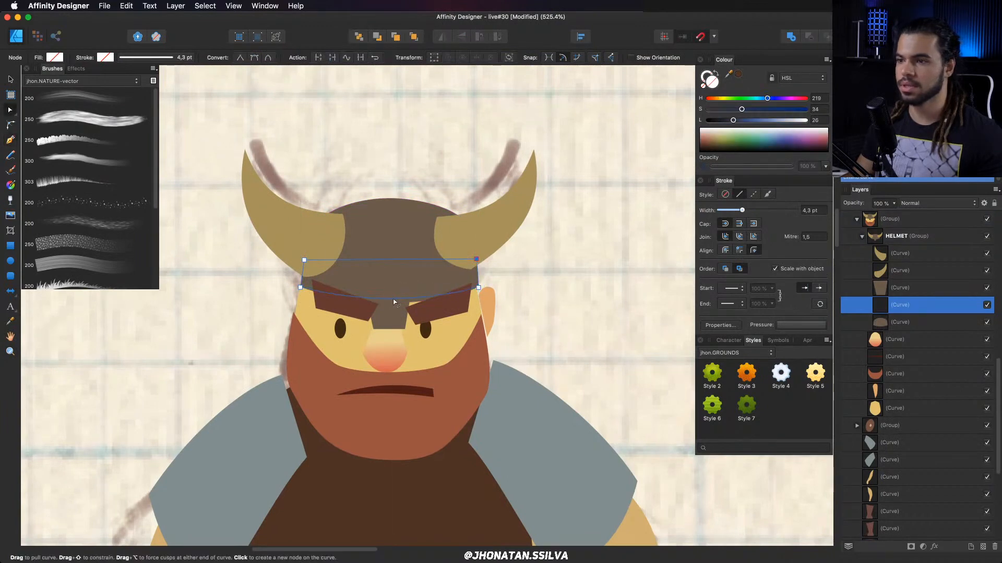
scroll(364, 304, "up", 2)
key("v")
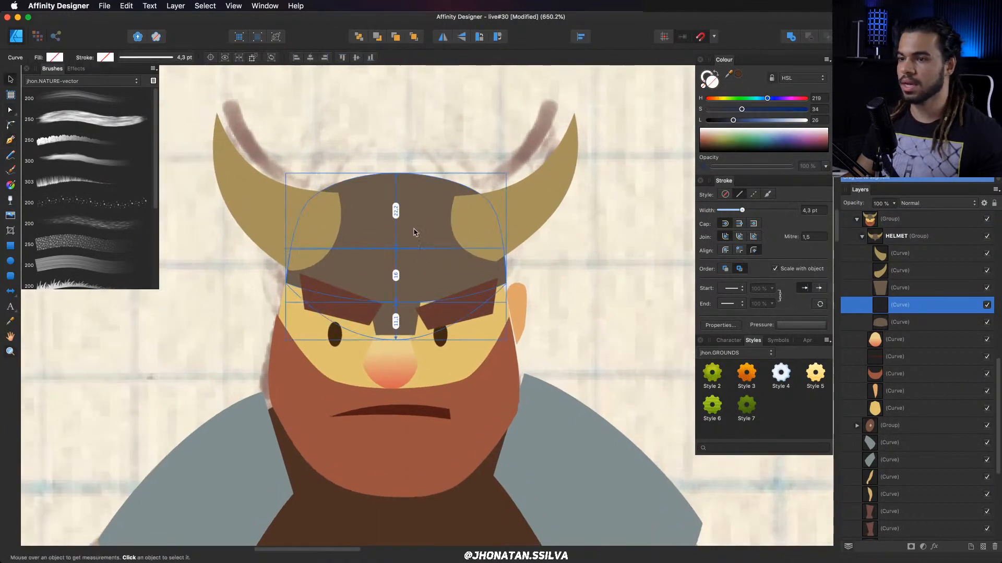
Merge the helmet dome and the nose guard into a single shape.
left_click(413, 230)
left_click(405, 323, "shift")
left_click_drag(404, 324, 404, 265)
key("space")
key("z")
key("super+z")
left_click_drag(424, 316, 416, 249)
key("super+z")
key("z")
key("space")
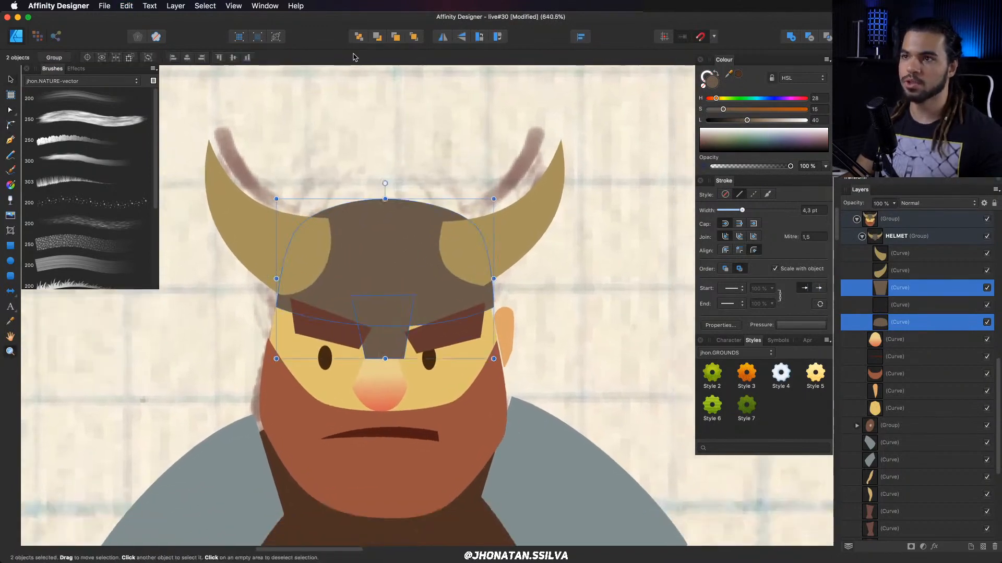
left_click(792, 38)
scroll(404, 320, "up", 1)
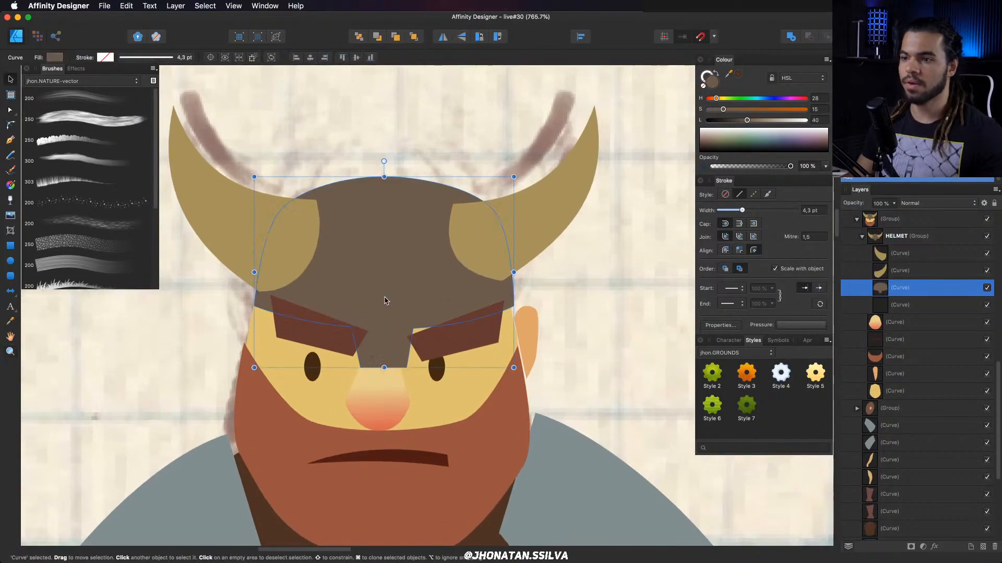
Nest the unfilled band curve inside the merged helmet shape so the helmet clips it.
left_click(897, 304)
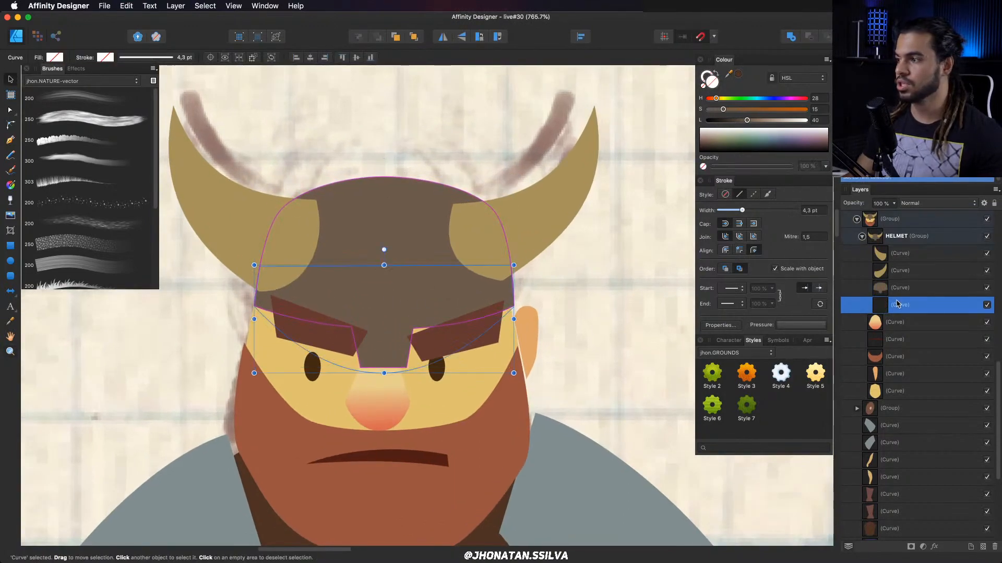
left_click_drag(897, 290, 898, 295)
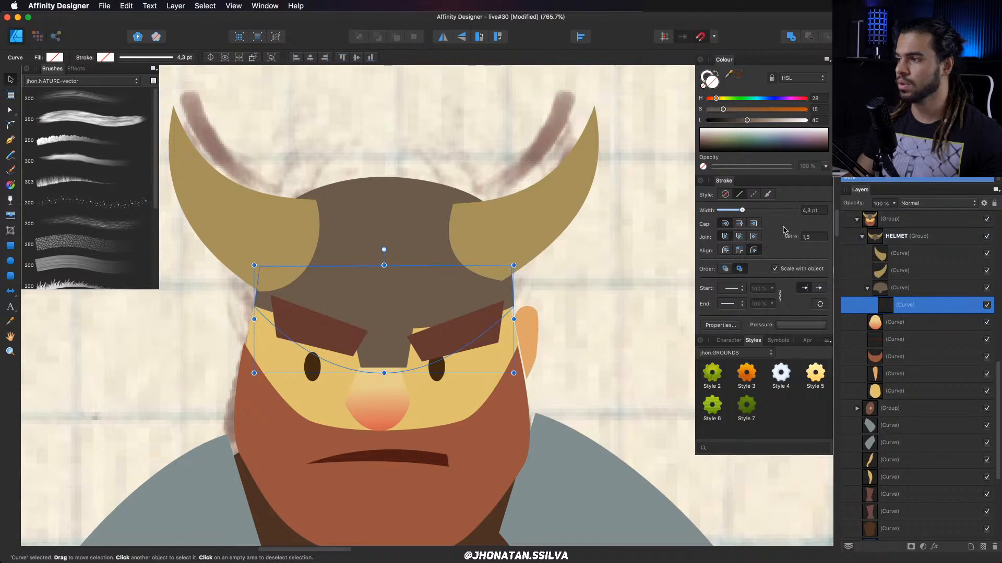
Fill the helmet band with hue 185, saturation 11 and lightness 67, and bend its upper edge into a downward arc.
left_click_drag(746, 123, 764, 121)
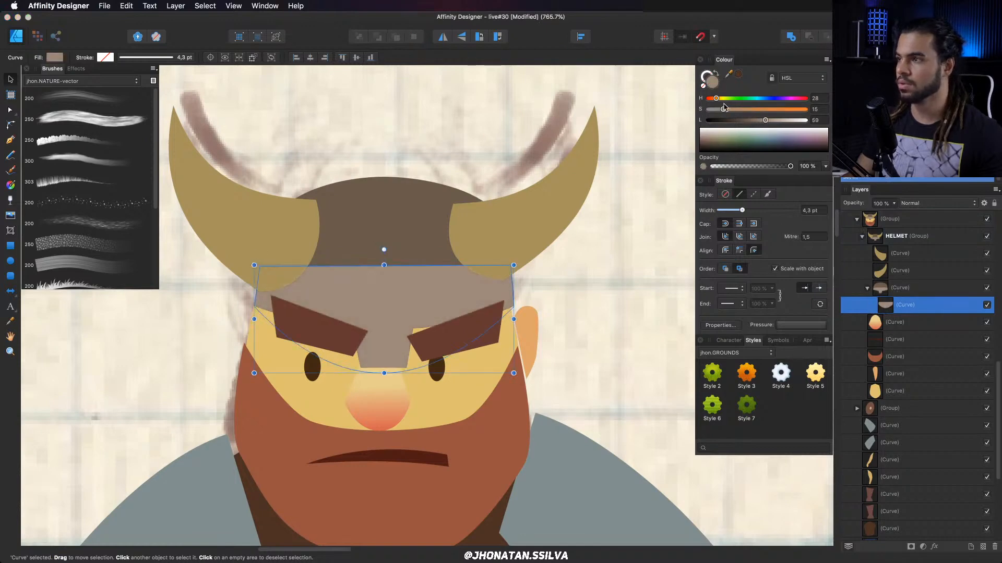
left_click_drag(717, 99, 773, 120)
key("a")
left_click_drag(384, 266, 392, 297)
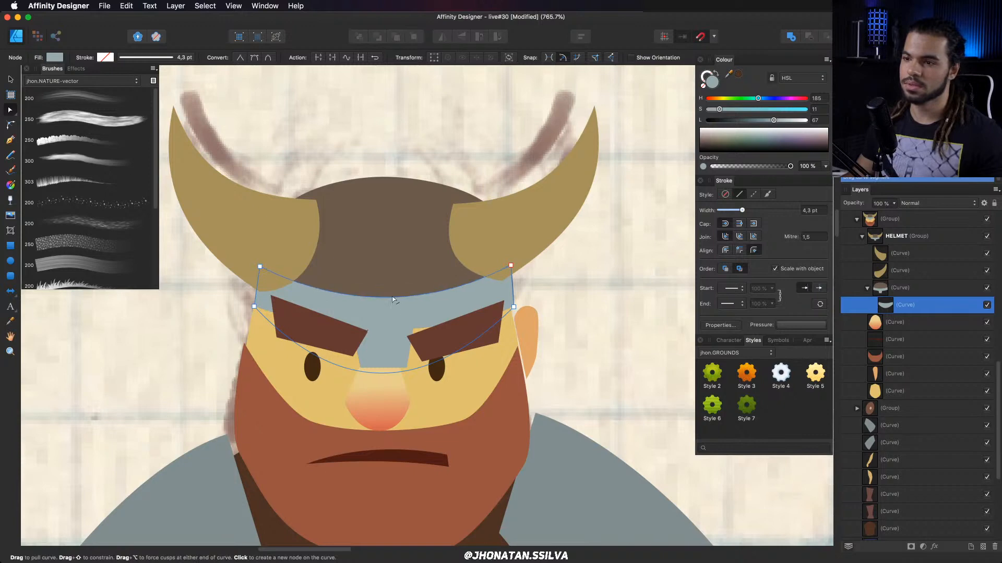
Move the shield-side horn upward on the helmet and scale it down slightly.
key("v")
left_click(500, 231)
left_click_drag(501, 232, 501, 216)
left_click_drag(597, 264, 590, 260)
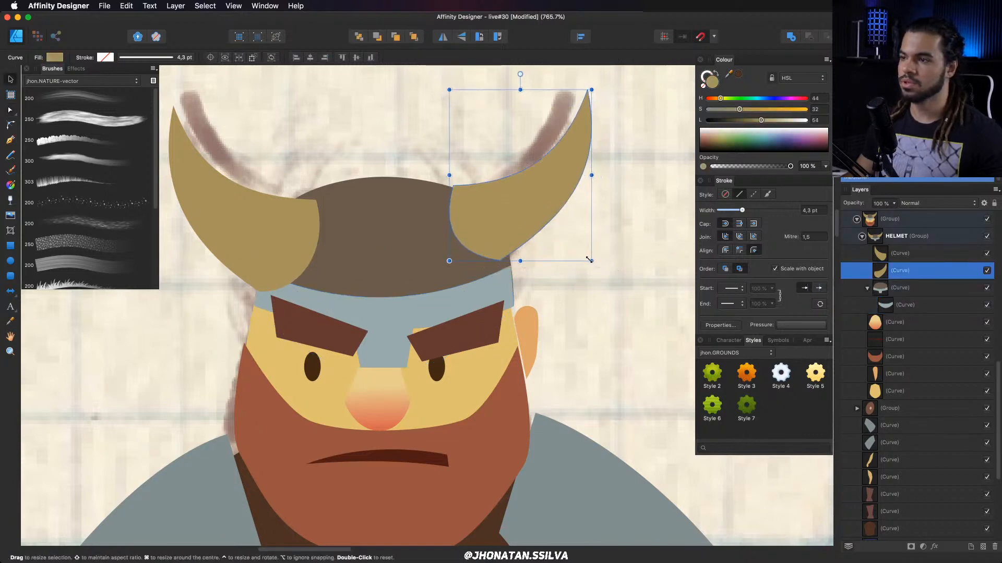
Scale down the horn opposite the shield side and rotate it slightly to balance the other horn.
left_click_drag(269, 230, 303, 248)
key("a")
left_click(303, 259)
key("v")
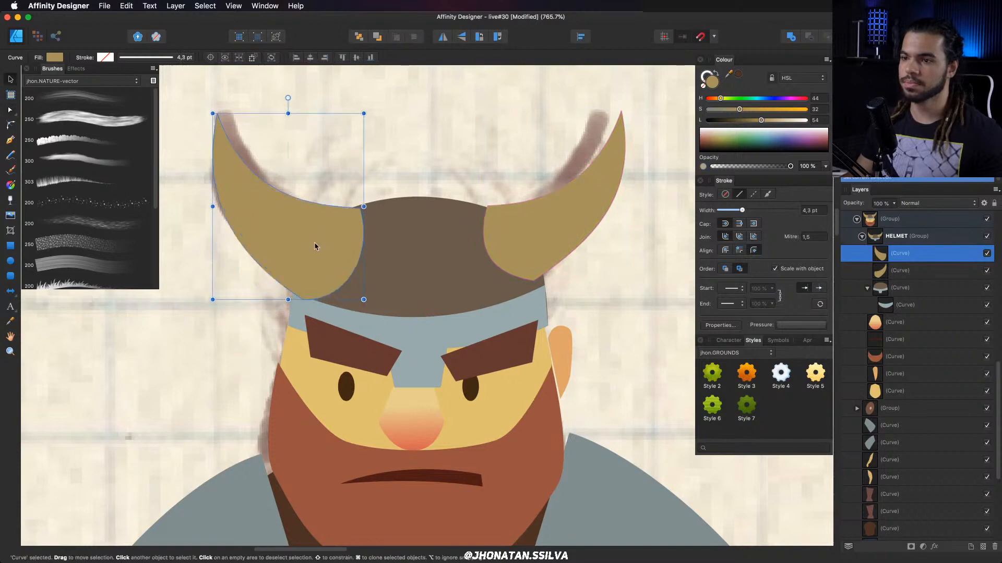
left_click_drag(365, 108, 344, 116)
left_click_drag(329, 148, 338, 151)
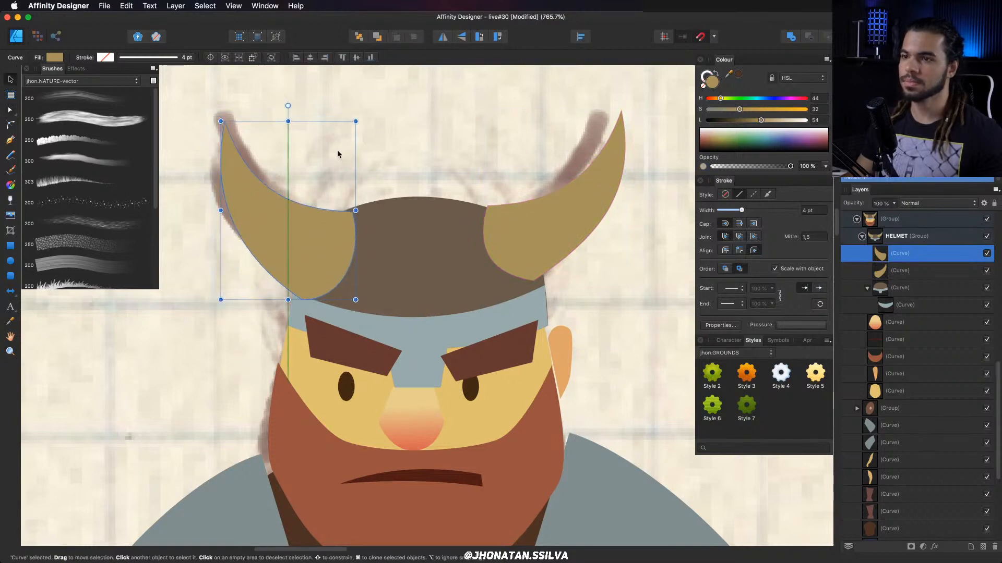
left_click_drag(286, 105, 294, 106)
left_click_drag(317, 191, 320, 182)
Draw a dark vertical line down the helmet's centre to the band and nest it inside the helmet shape.
left_click(431, 262)
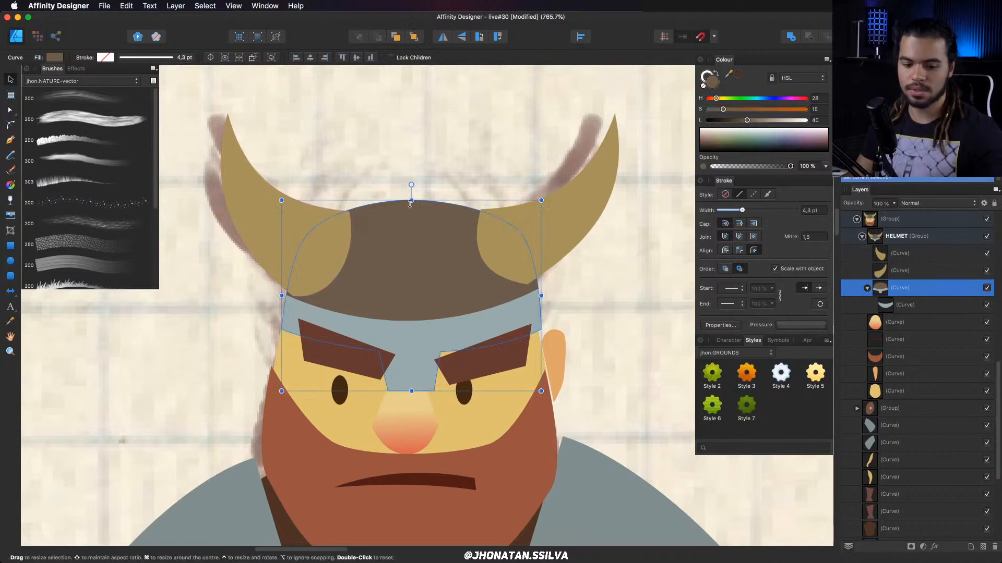
key("p")
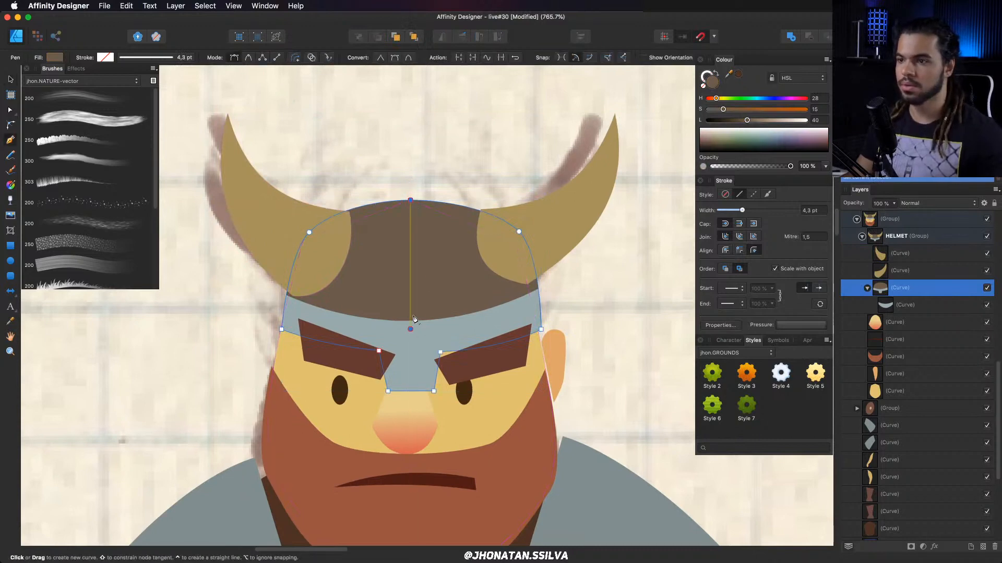
left_click(410, 330)
key("z")
left_click_drag(414, 287, 472, 226)
key("v")
left_click_drag(729, 120, 724, 121)
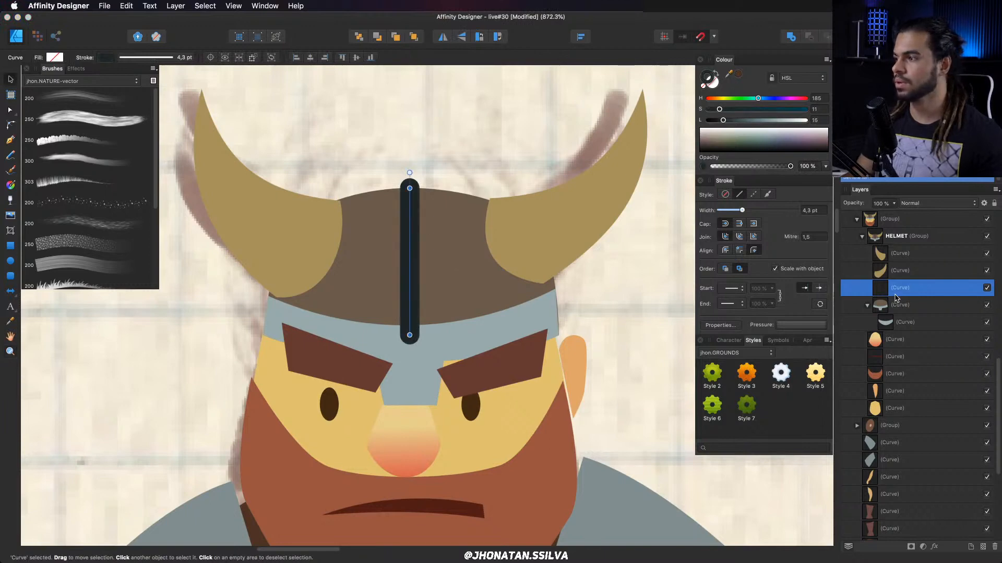
left_click_drag(890, 315, 893, 330)
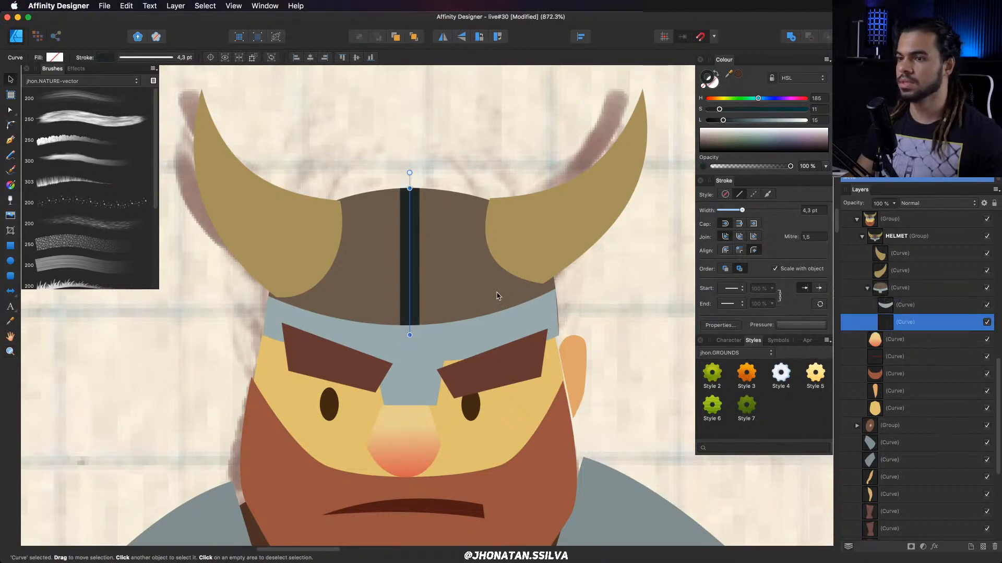
Set the centre stripe's stroke width to 2,5 pt and its colour to brown with hue 21, saturation 38 and lightness 28.
left_click_drag(743, 211, 739, 213)
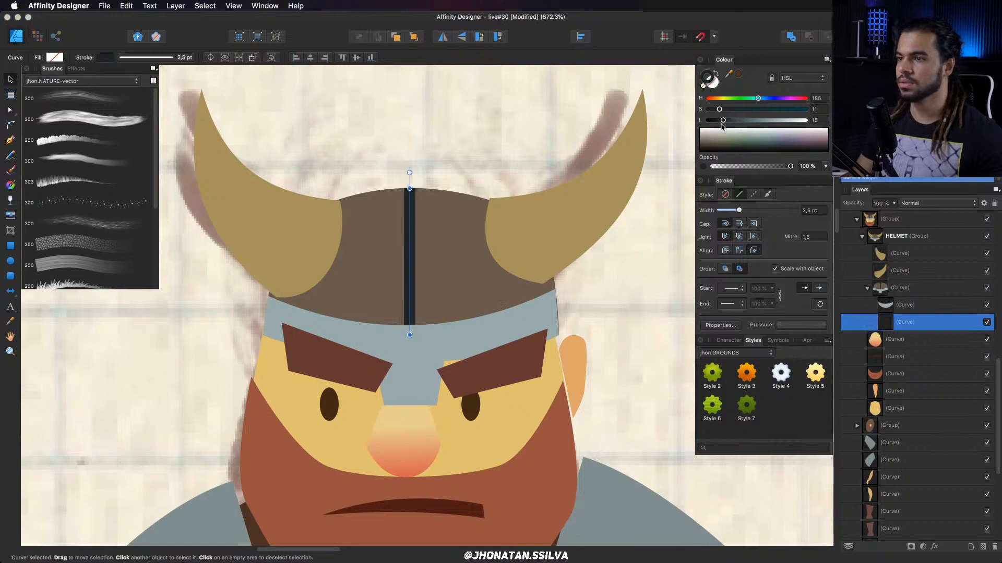
left_click(738, 78)
left_click_drag(741, 123, 738, 124)
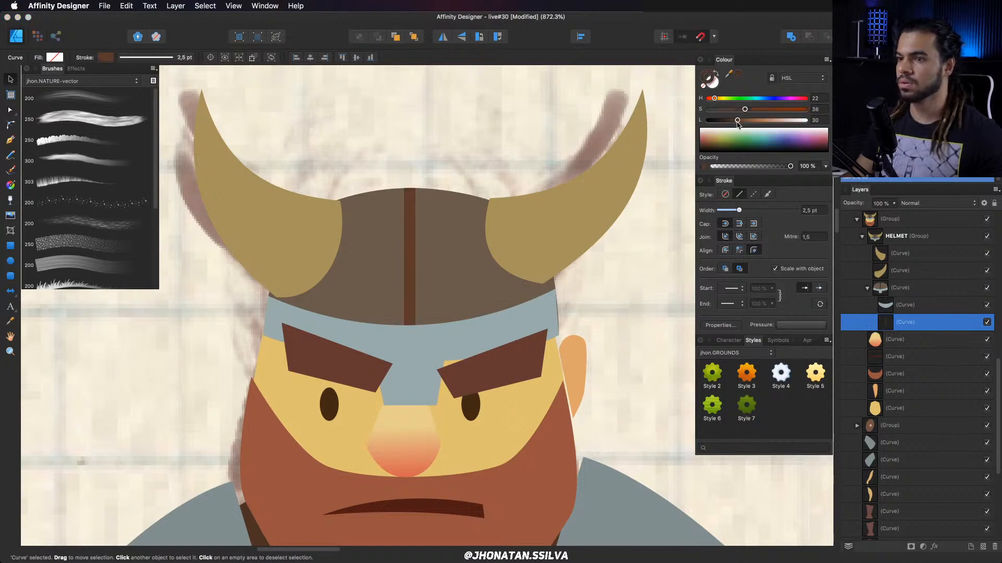
scroll(380, 228, "down", 2)
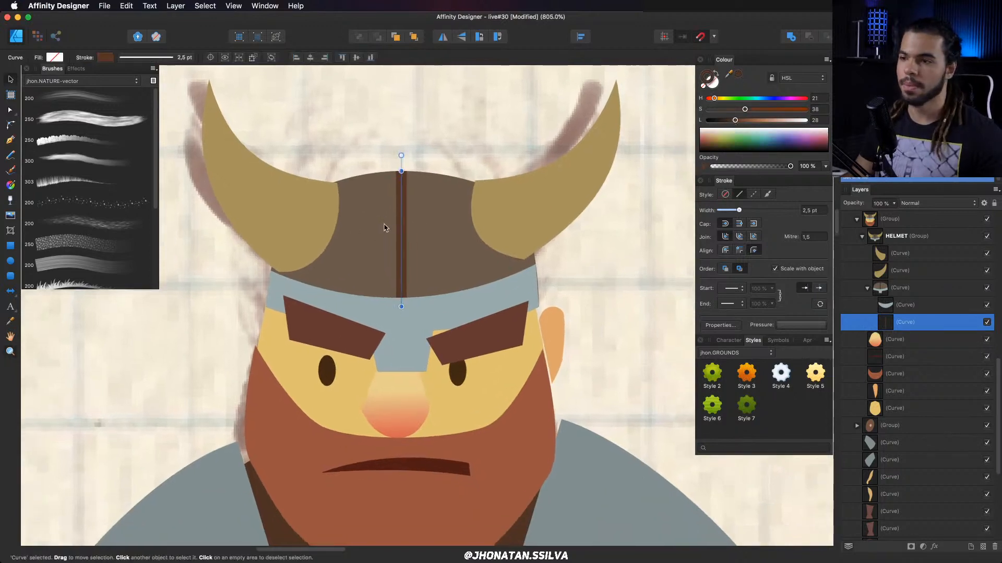
Duplicate the centre stripe toward the shield-side horn, then slant and bend the copy to follow the helmet's curvature.
key("z")
left_click_drag(401, 230, 450, 237)
key("v")
key("a")
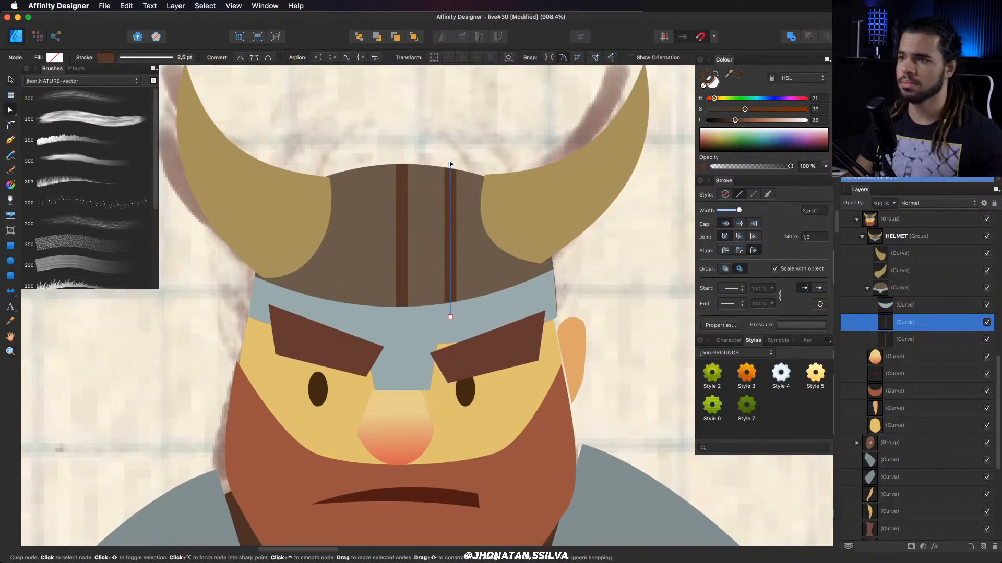
left_click_drag(450, 317, 481, 317)
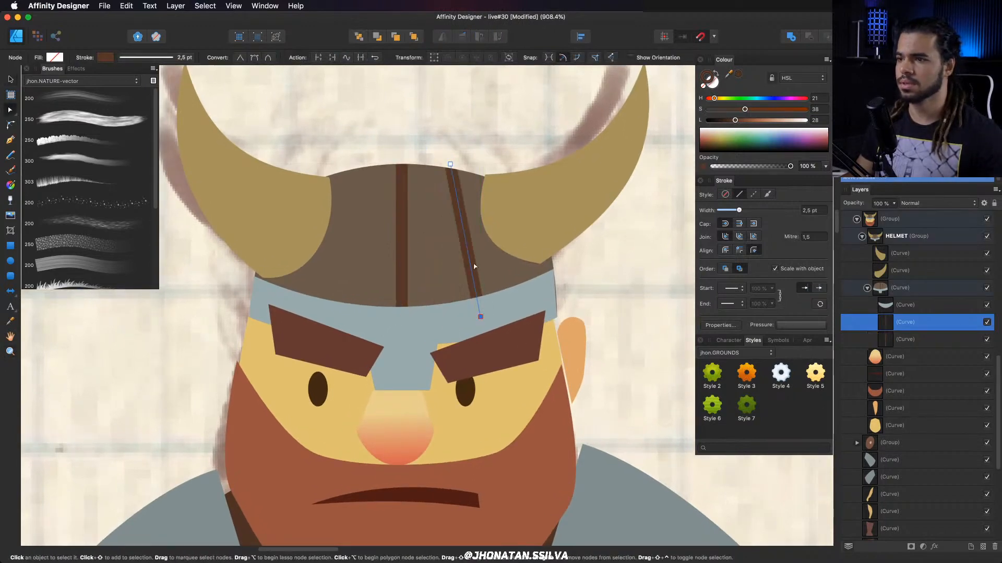
left_click_drag(471, 265, 477, 260)
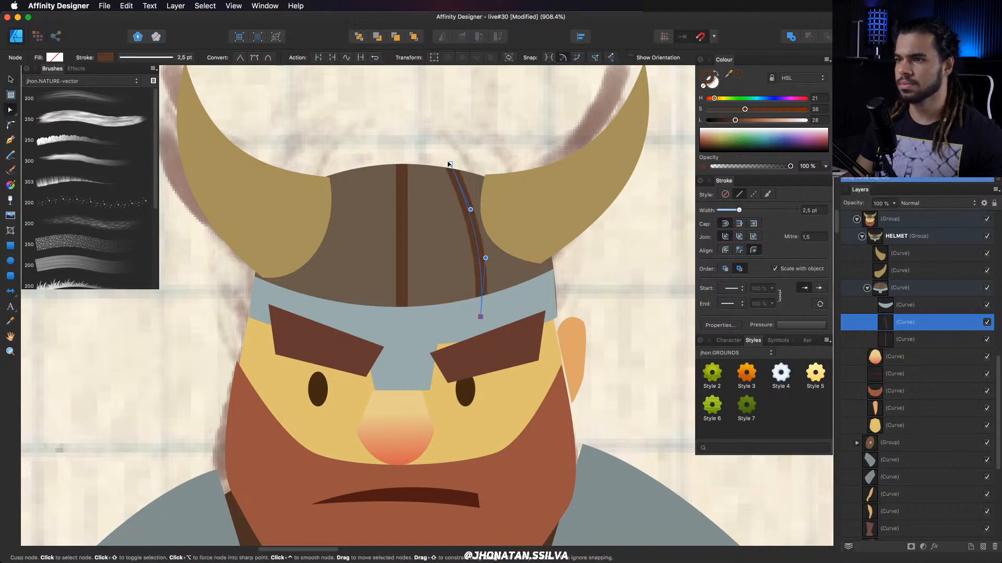
left_click_drag(450, 164, 442, 162)
Duplicate the curved stripe to the opposite half of the helmet and flip the copy horizontally.
left_click_drag(485, 258, 352, 254)
key("v")
key("shift+h")
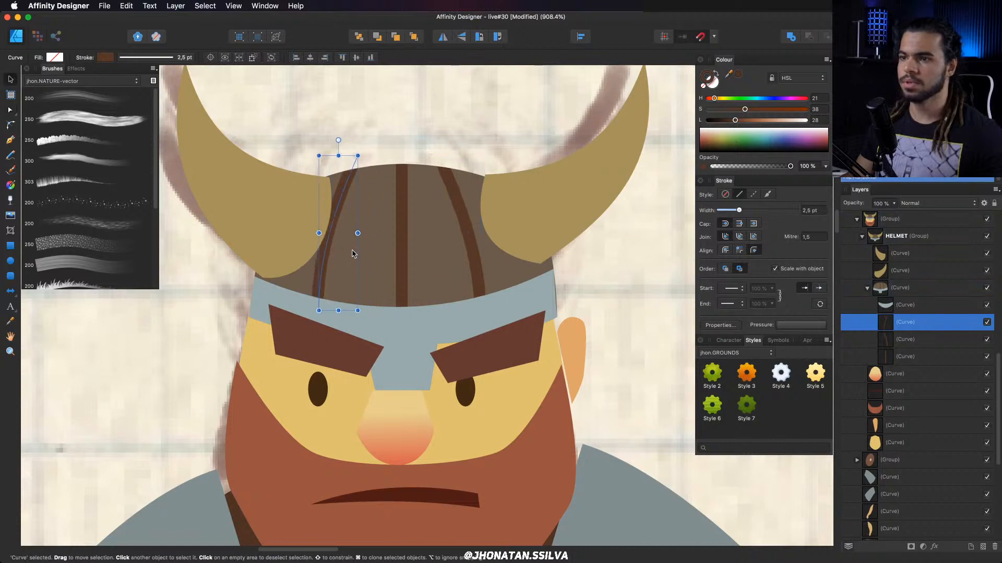
Nudge the horn opposite the shield side outward and round its pointed tip with the Corner tool.
left_click(294, 230)
left_click_drag(294, 230, 287, 224)
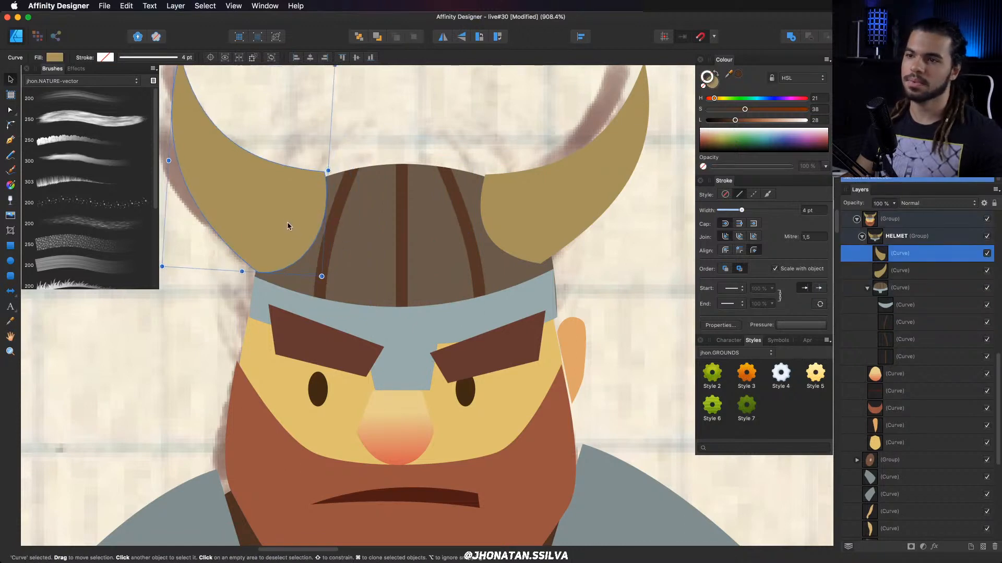
key("z")
left_click(402, 164, "alt")
key("v")
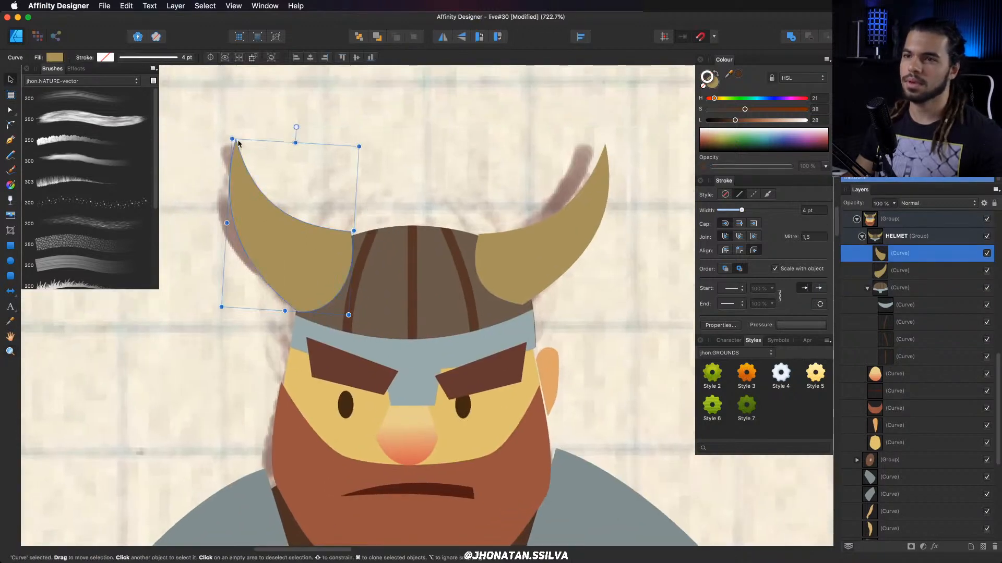
key("c")
left_click_drag(236, 140, 363, 235)
key("z")
key("a")
key("z")
left_click_drag(360, 235, 209, 226)
Round the tip of the shield-side horn with the Corner tool and reshape its curve with the Node tool.
left_click_drag(554, 206, 557, 181)
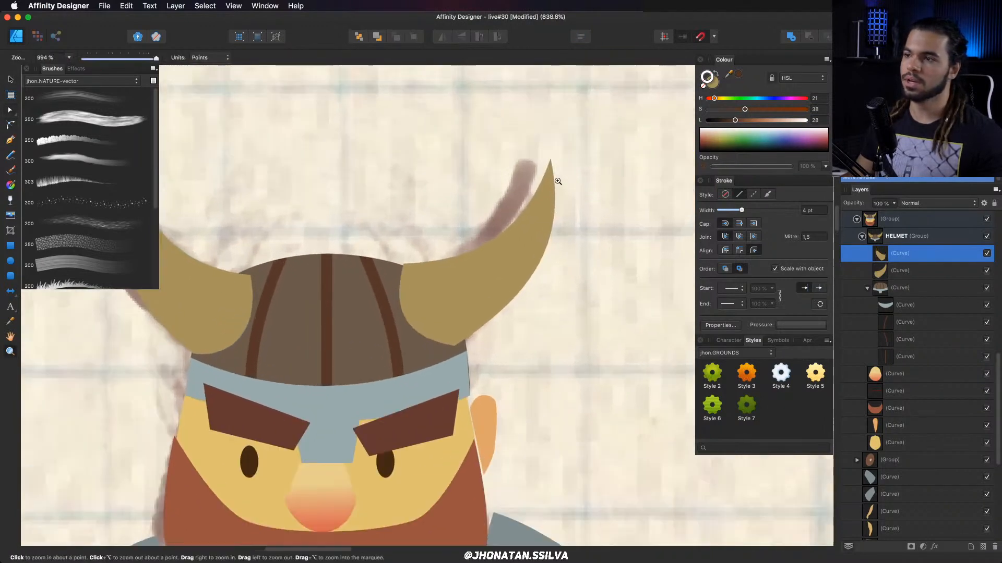
key("a")
left_click(553, 178)
key("c")
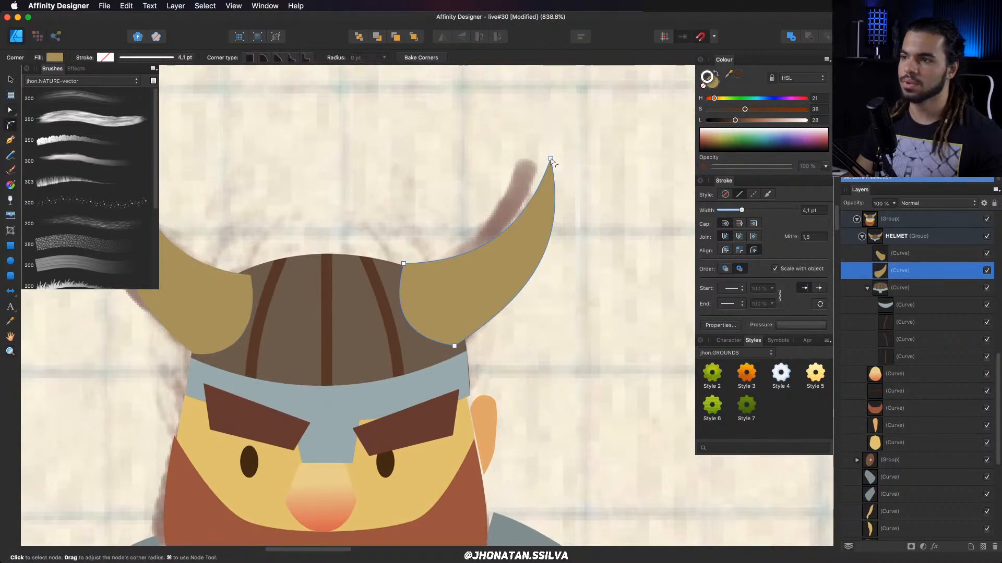
left_click_drag(536, 226, 510, 185)
key("a")
left_click_drag(452, 213, 504, 210)
Nudge the lower base node of the horn opposite the shield side upward and reduce its tip rounding with the Corner tool.
key("v")
left_click(277, 291)
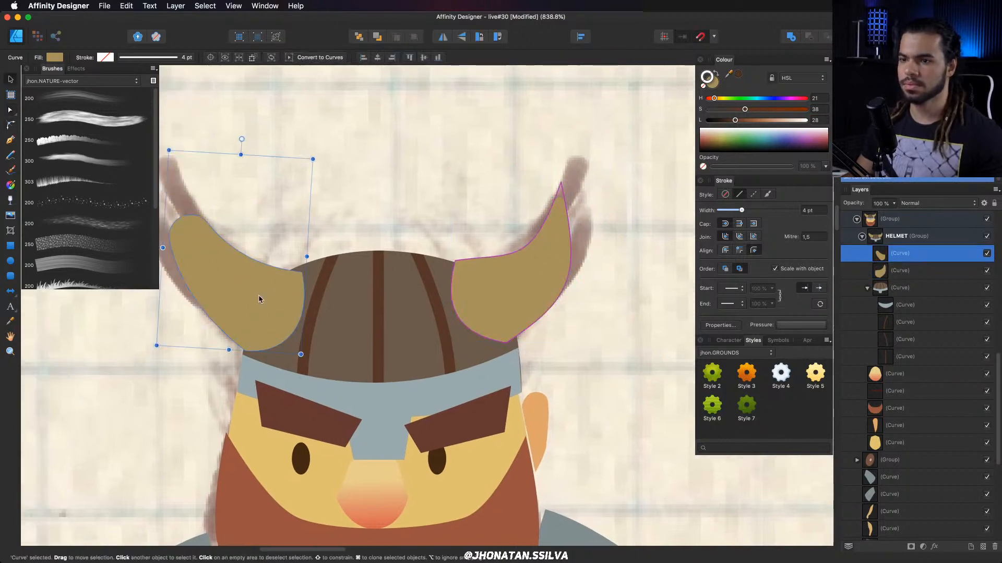
key("a")
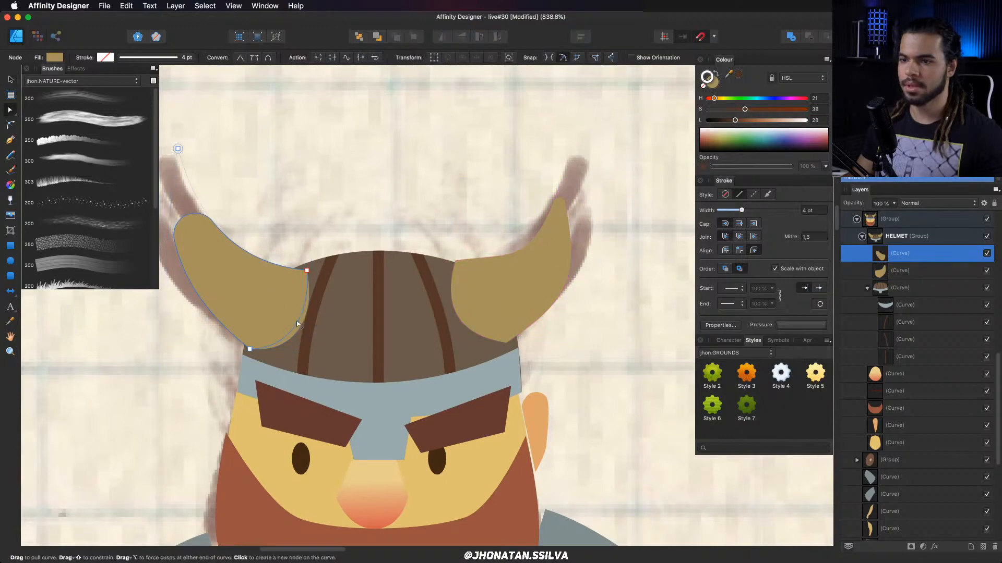
left_click_drag(249, 347, 248, 342)
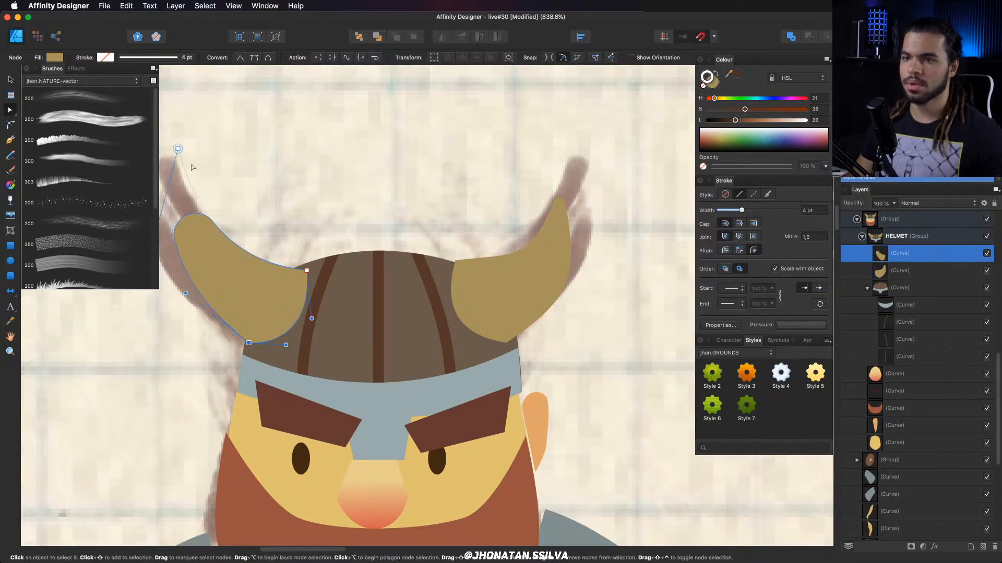
key("c")
left_click_drag(178, 148, 185, 211)
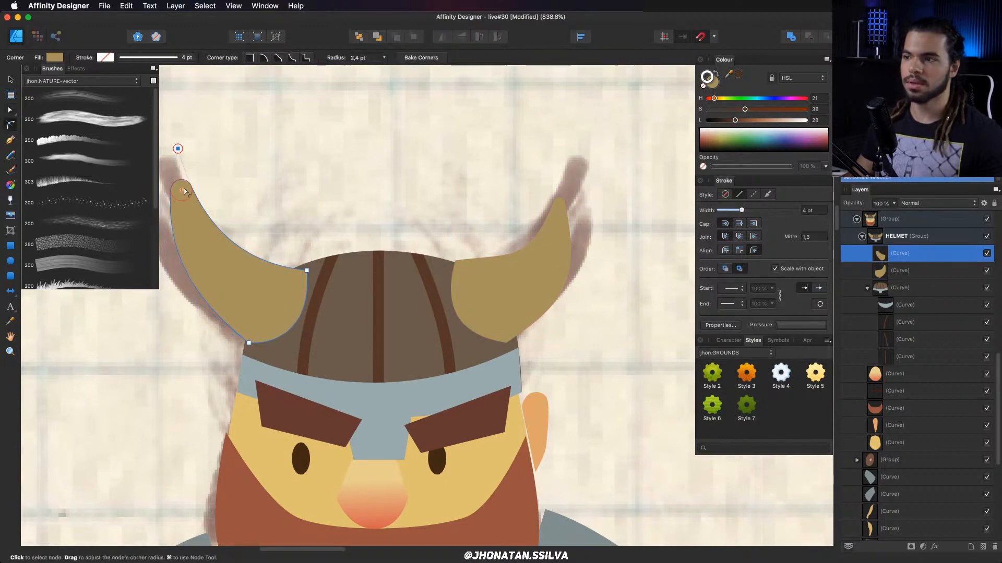
key("a")
key("space")
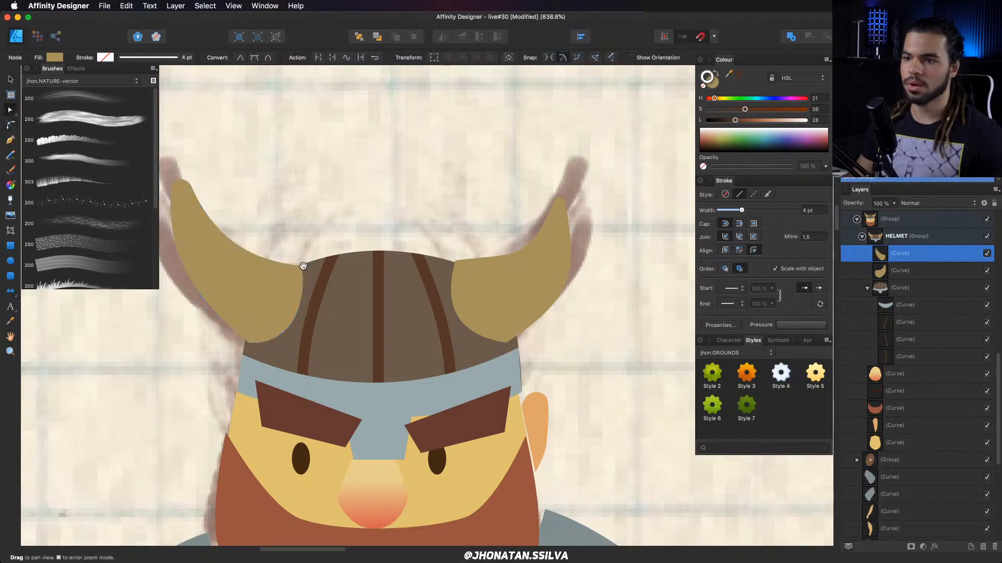
left_click_drag(303, 267, 319, 248)
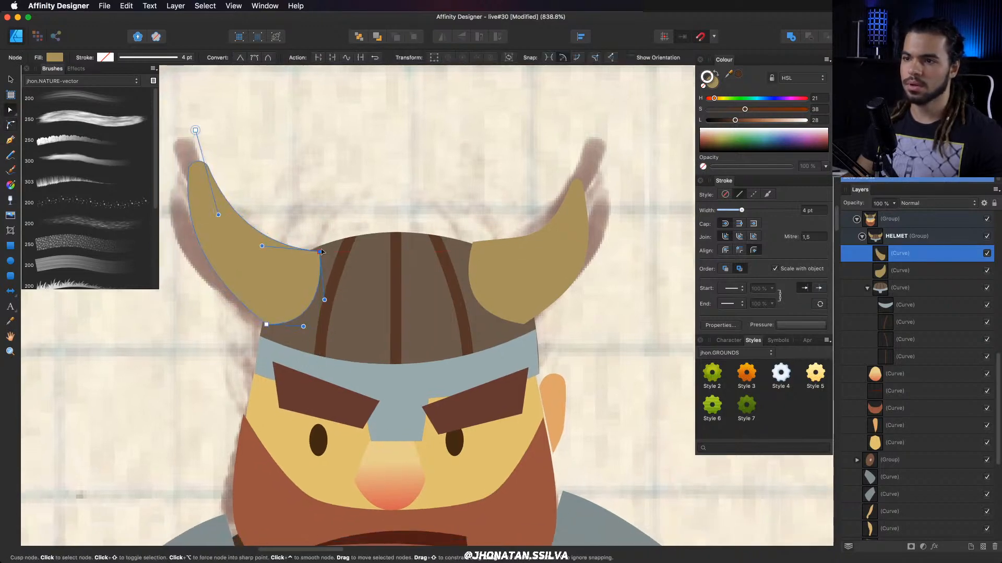
key("z")
left_click_drag(385, 240, 333, 251)
scroll(414, 320, "down", 4)
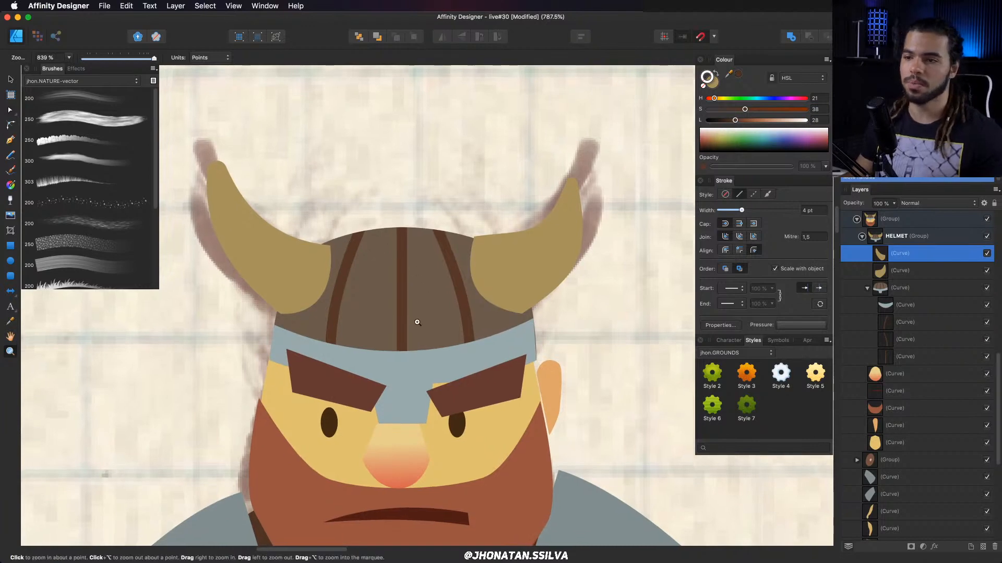
Rotate the eyebrow opposite the shield side slightly to flatten its slant.
key("v")
left_click(364, 327)
left_click_drag(363, 327, 351, 333)
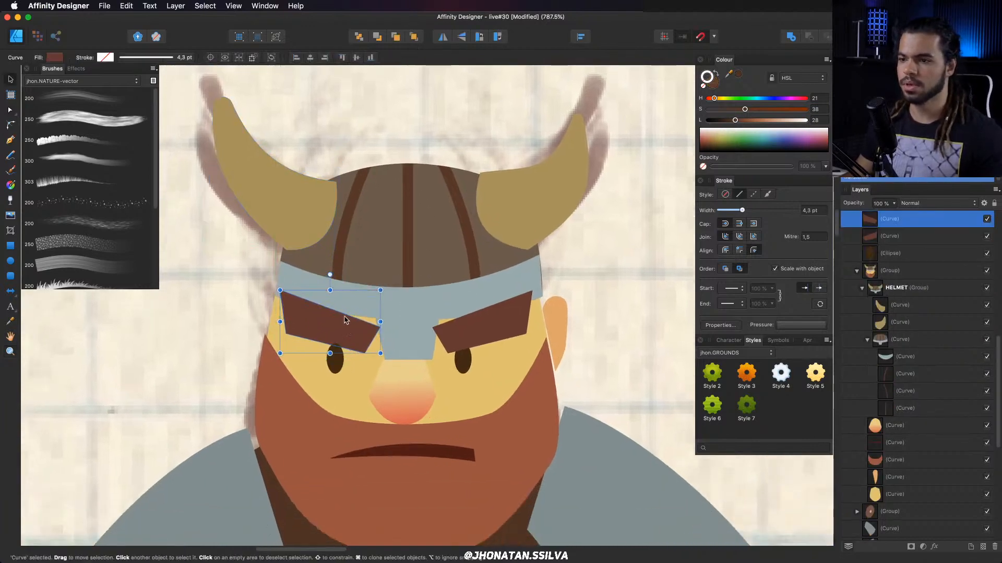
left_click_drag(330, 271, 325, 272)
left_click(474, 342)
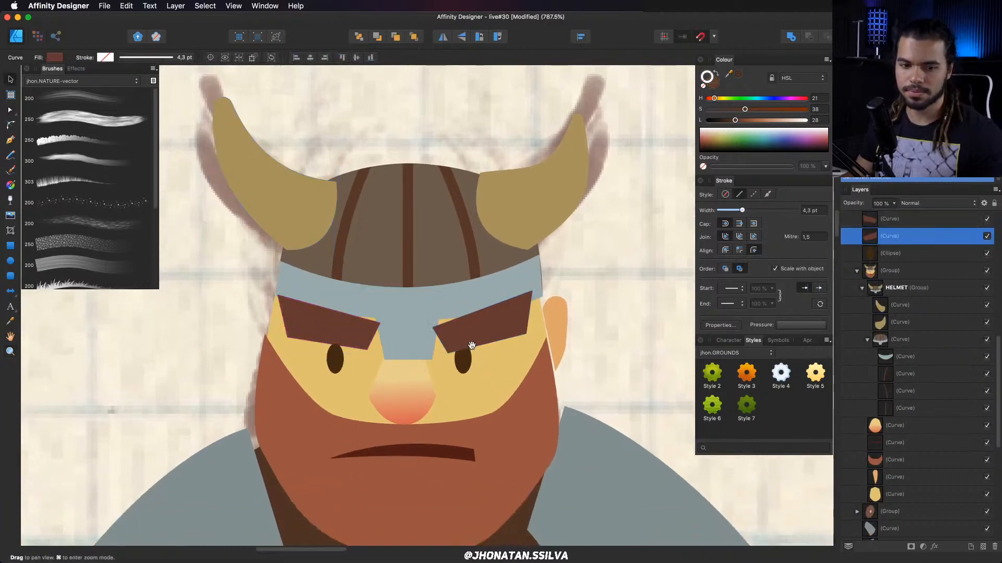
left_click_drag(470, 344, 428, 298)
scroll(452, 333, "up", 1)
key("z")
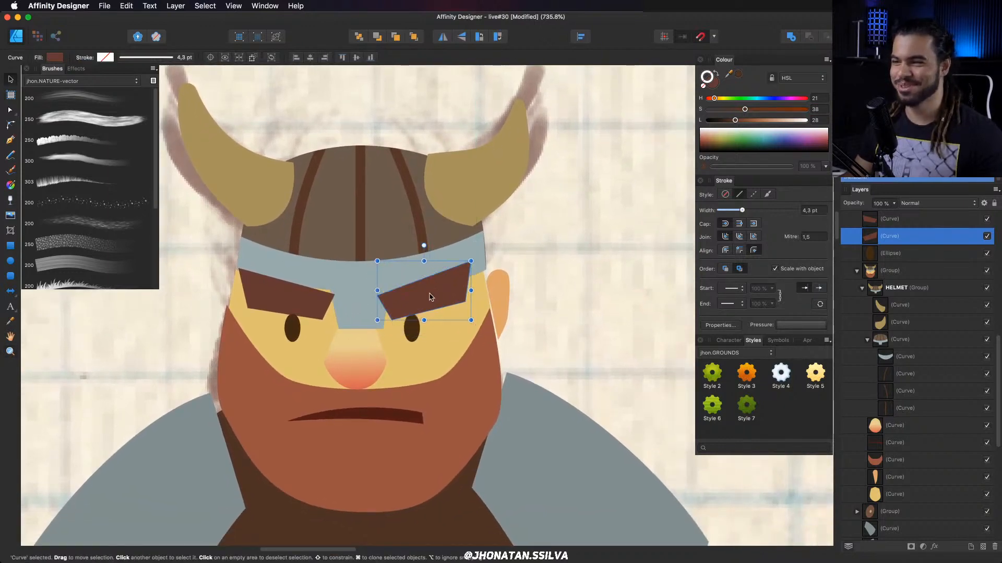
scroll(395, 297, "down", 1)
scroll(394, 297, "down", 1)
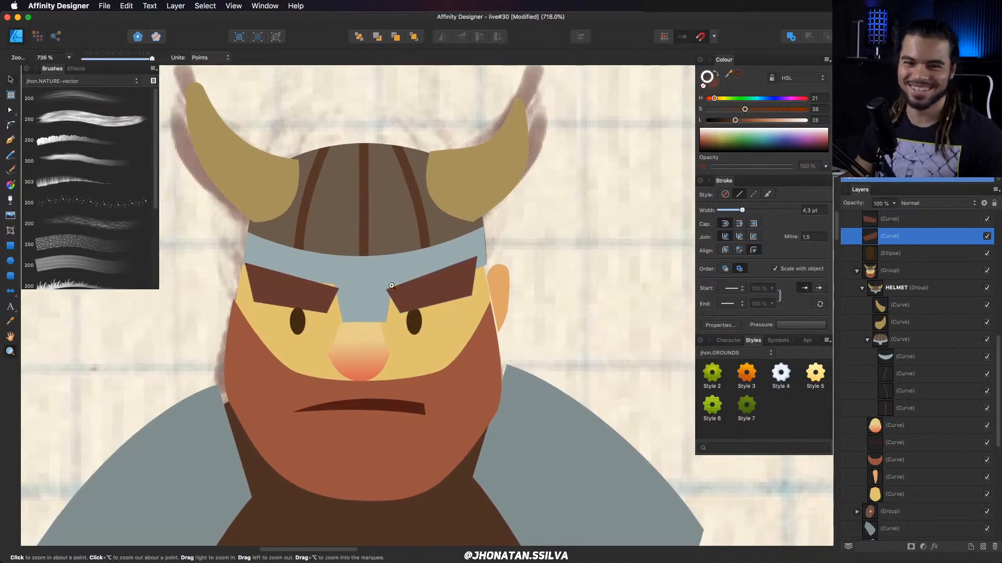
left_click(261, 291)
scroll(906, 305, "up", 3)
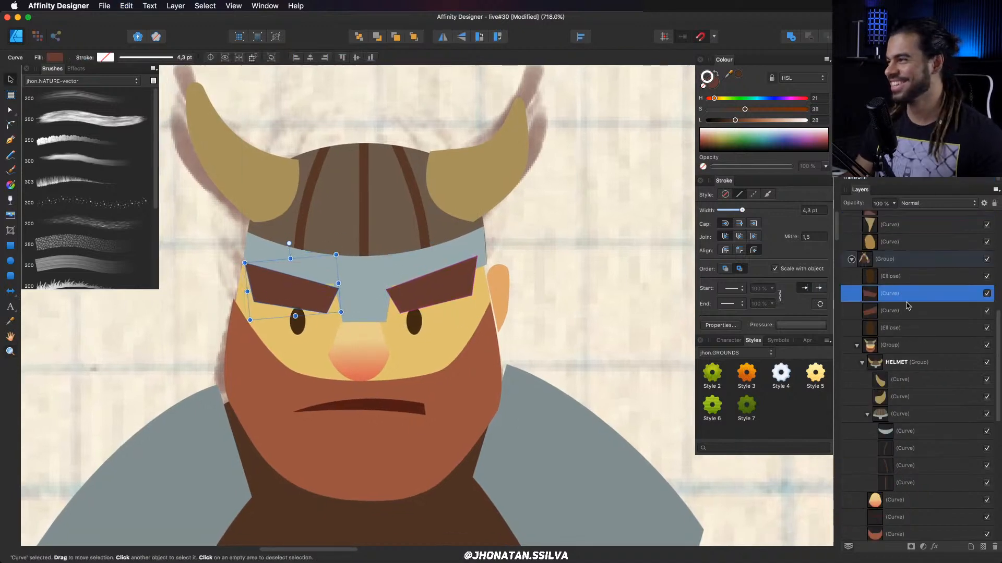
left_click(893, 313)
left_click(892, 300)
left_click(892, 311, "shift")
key("z")
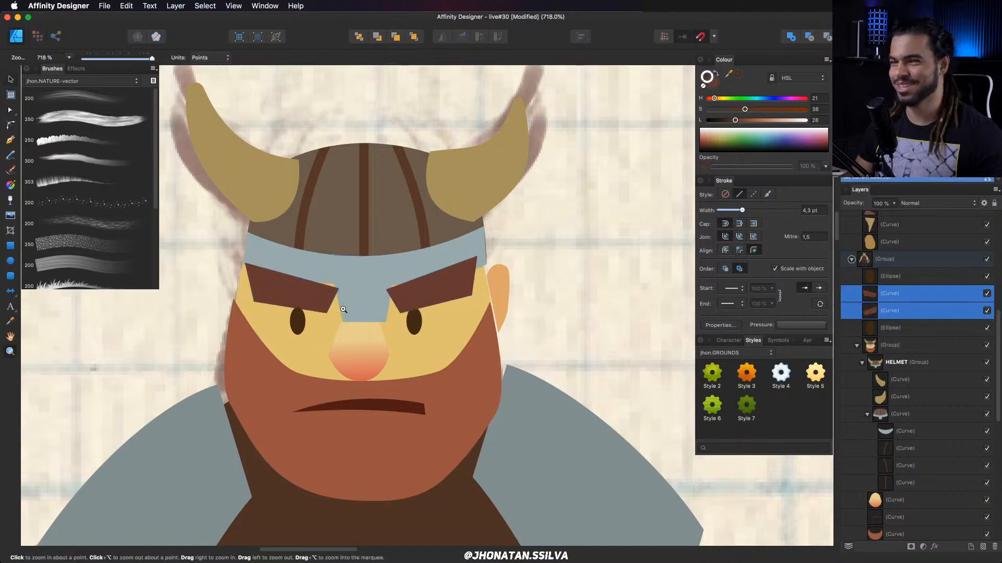
scroll(344, 310, "down", 2)
left_click(412, 274)
left_click(324, 276)
key("space")
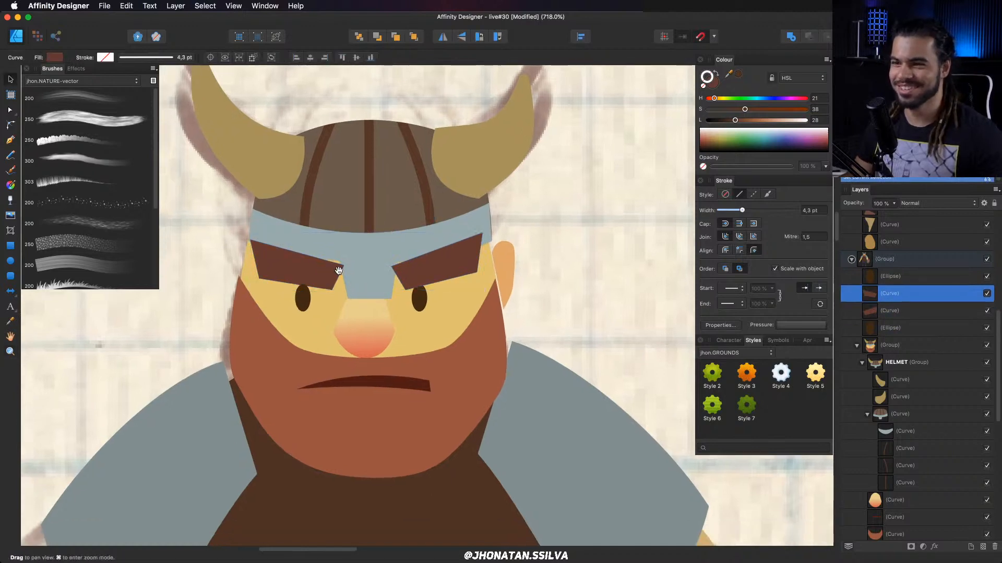
left_click_drag(339, 270, 328, 260)
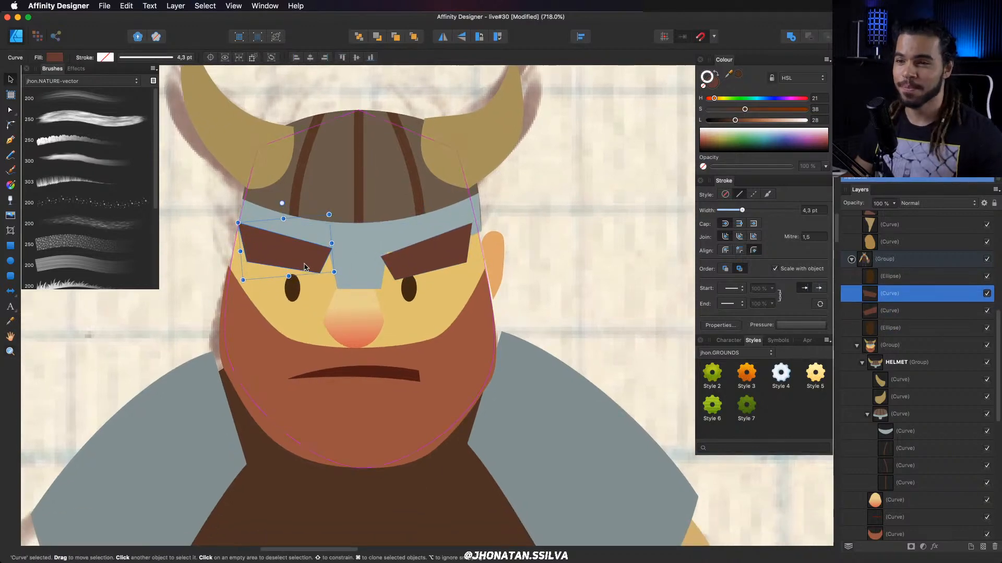
left_click(299, 287)
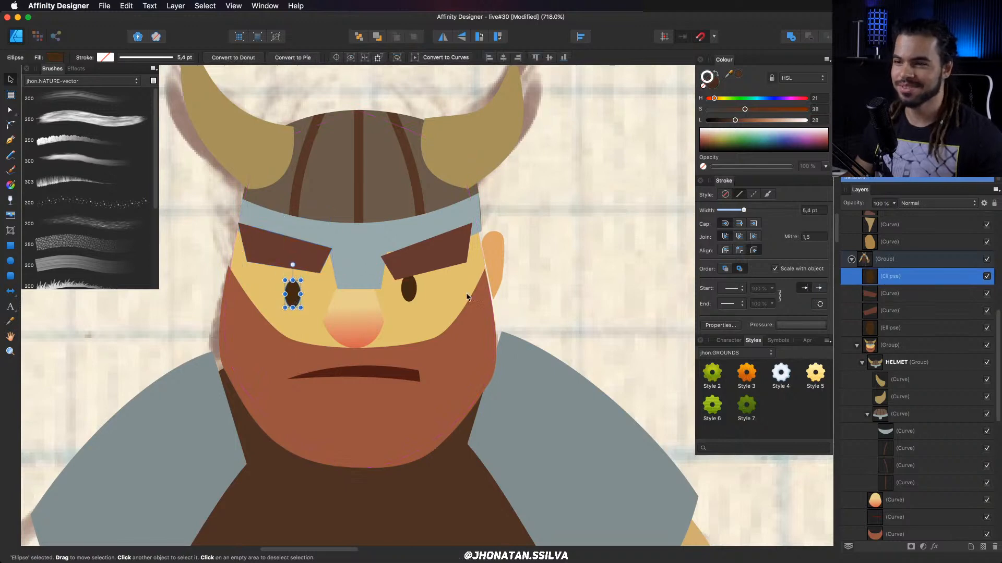
left_click(410, 292)
Extend the lower outer corner of the shield-side eyebrow outward, and lower both eyebrows slightly toward the eyes.
scroll(413, 287, "up", 3)
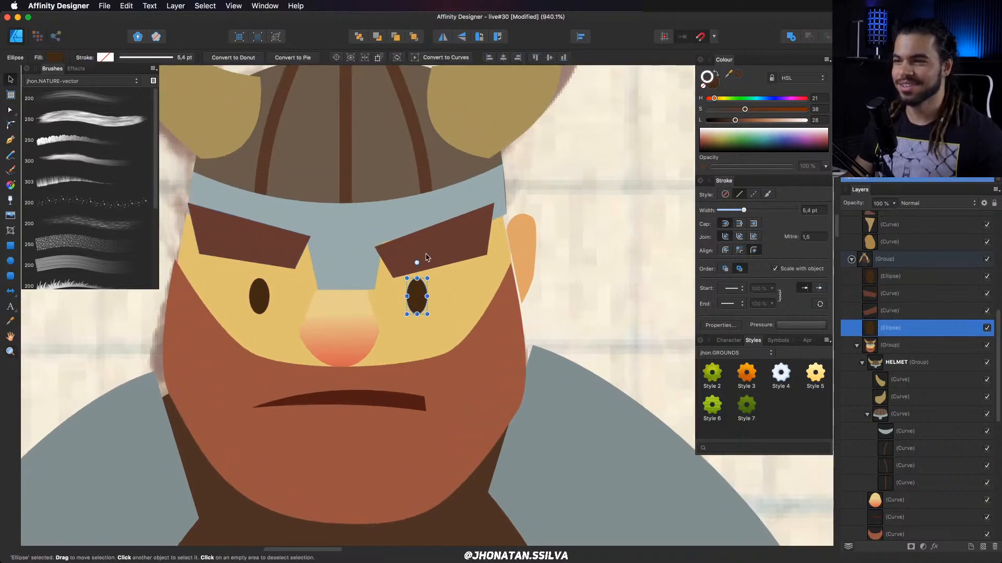
double_click(402, 250)
left_click(376, 244)
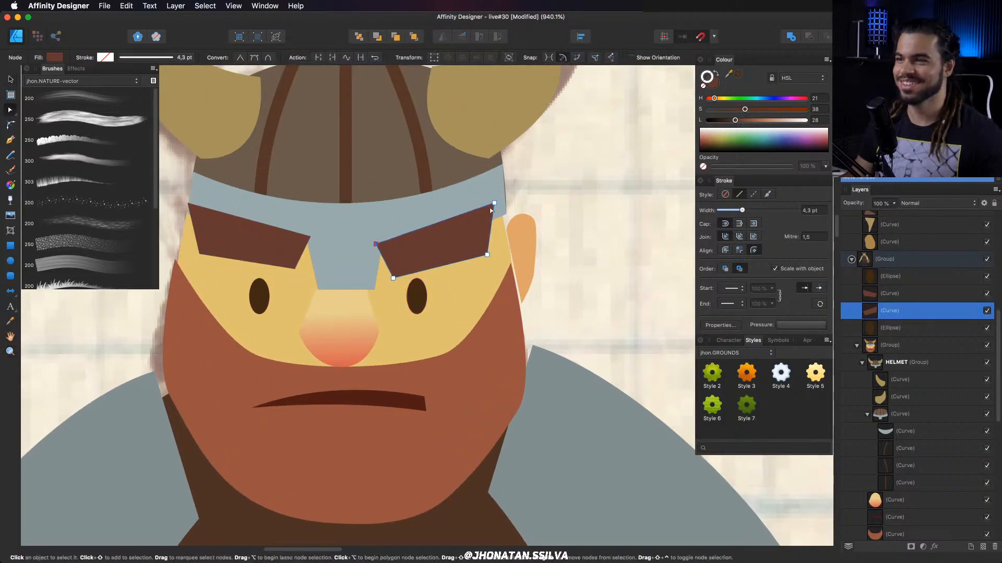
left_click_drag(489, 254, 502, 254)
key("v")
left_click_drag(428, 254, 423, 265)
left_click_drag(271, 257, 275, 272)
Raise both eye ellipses slightly toward the eyebrows and place them behind the eyebrows in the layer order.
left_click(328, 234)
left_click_drag(345, 225, 355, 241)
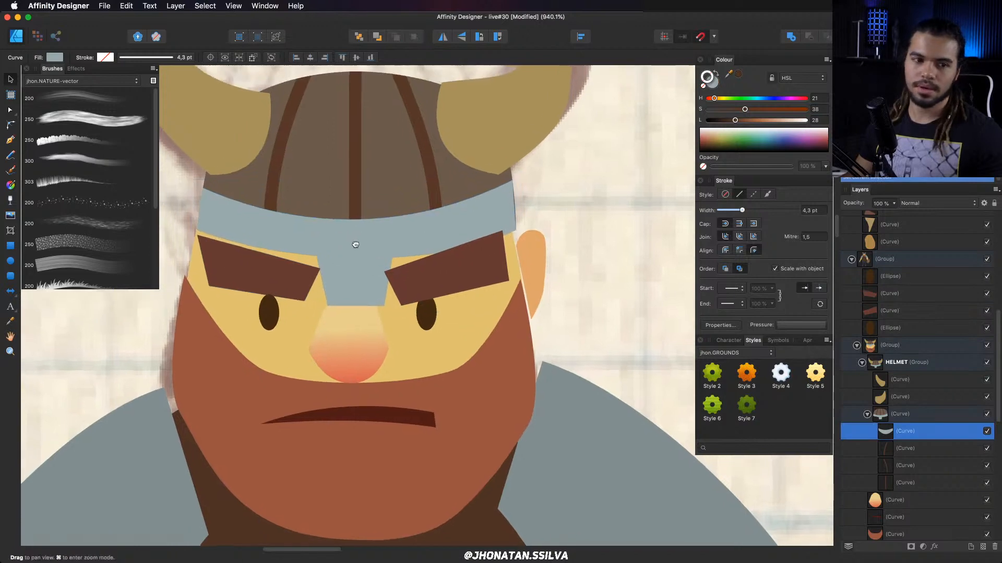
key("a")
left_click(428, 320)
left_click_drag(432, 314, 430, 314)
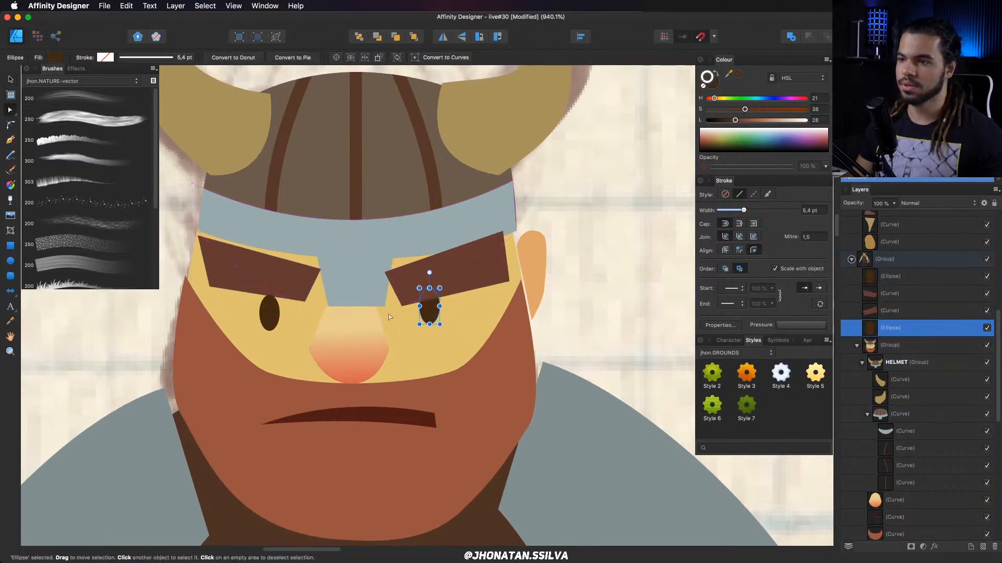
left_click_drag(269, 317, 269, 310)
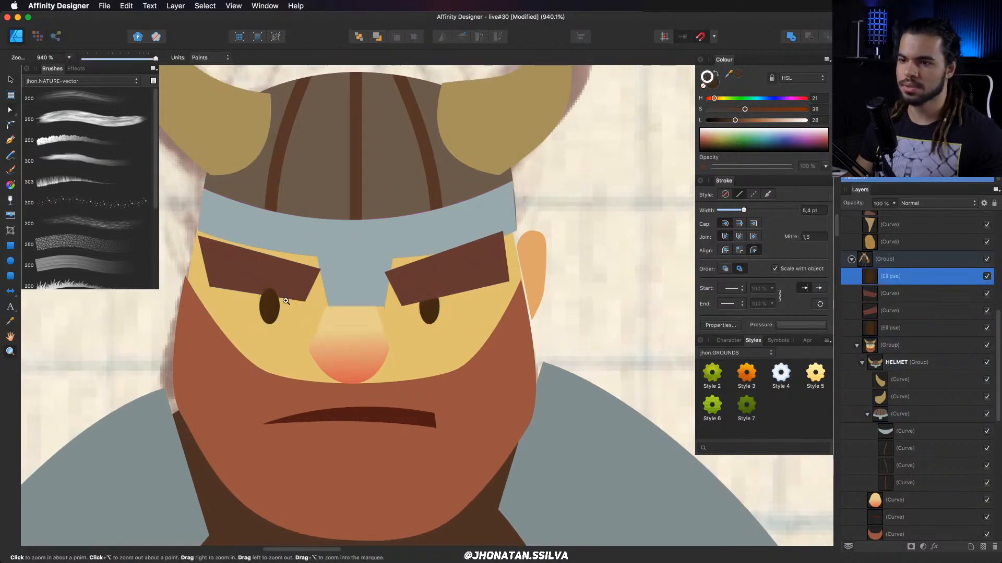
left_click_drag(878, 287, 878, 319)
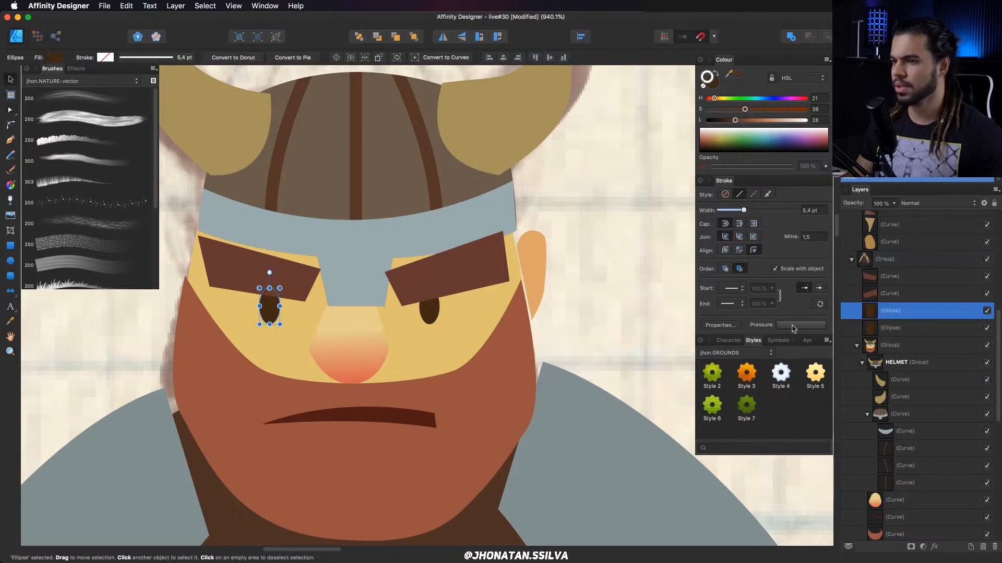
Replace the nose's gradient fill with a solid orange and move the nose slightly downward.
left_click(353, 358)
scroll(355, 358, "down", 1)
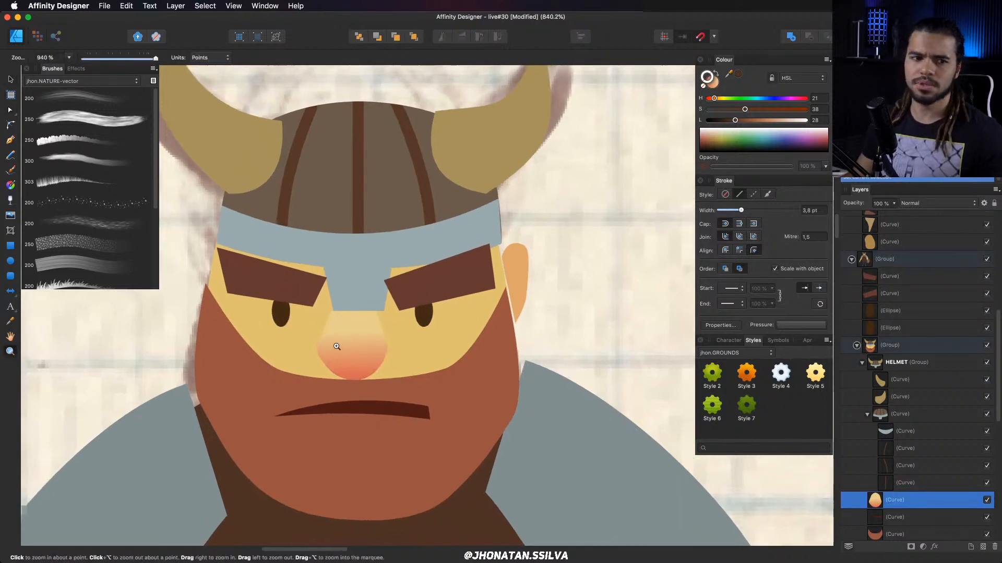
mouse_move(345, 360)
left_mouse_down()
mouse_move(450, 394)
mouse_move(366, 371)
mouse_move(351, 347)
left_mouse_up()
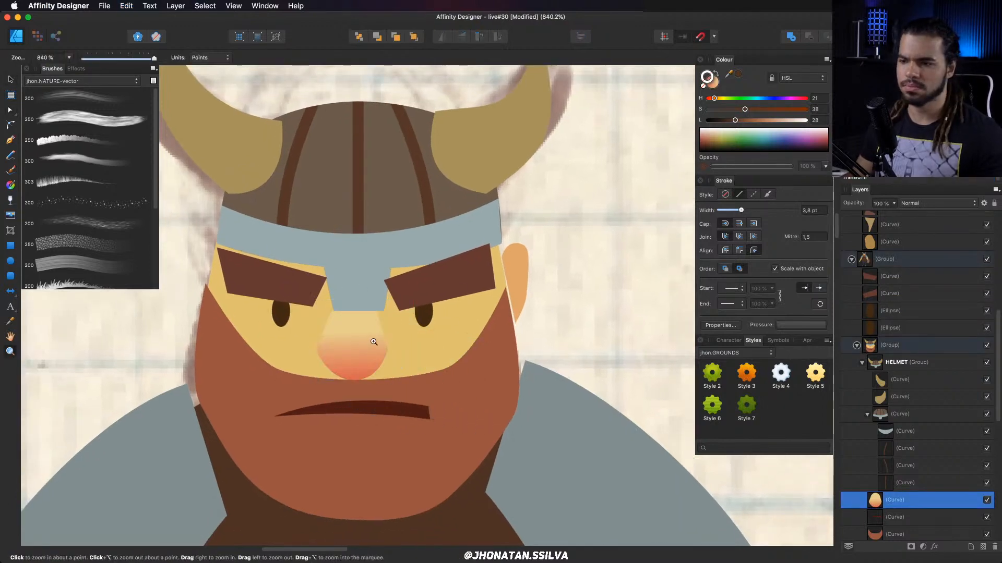
left_click(749, 121)
key("super+z")
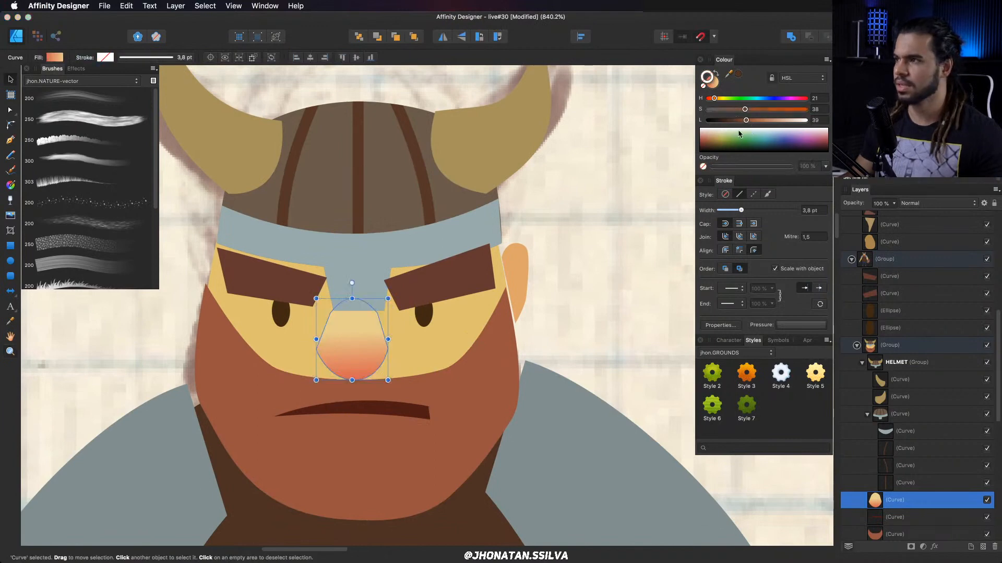
left_click(716, 84)
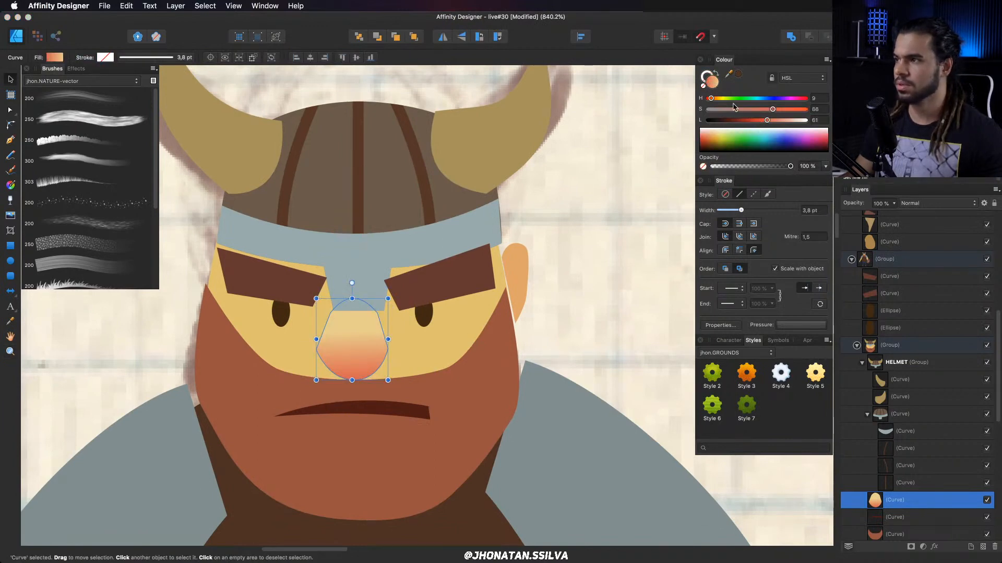
left_click_drag(711, 98, 721, 99)
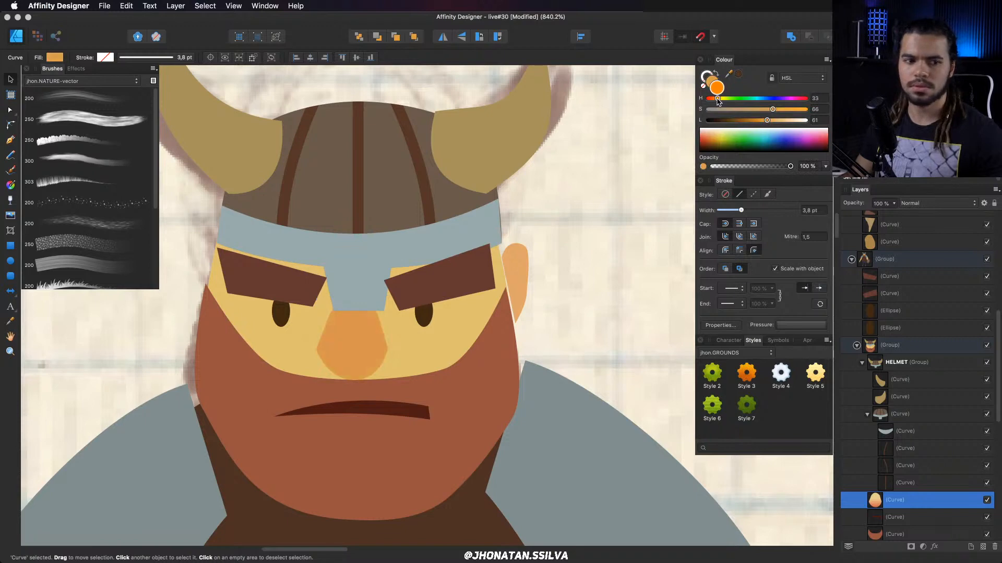
left_click_drag(354, 353, 354, 350)
Round the two lower corners of the helmet's nose guard with the Corner tool.
left_click(379, 303)
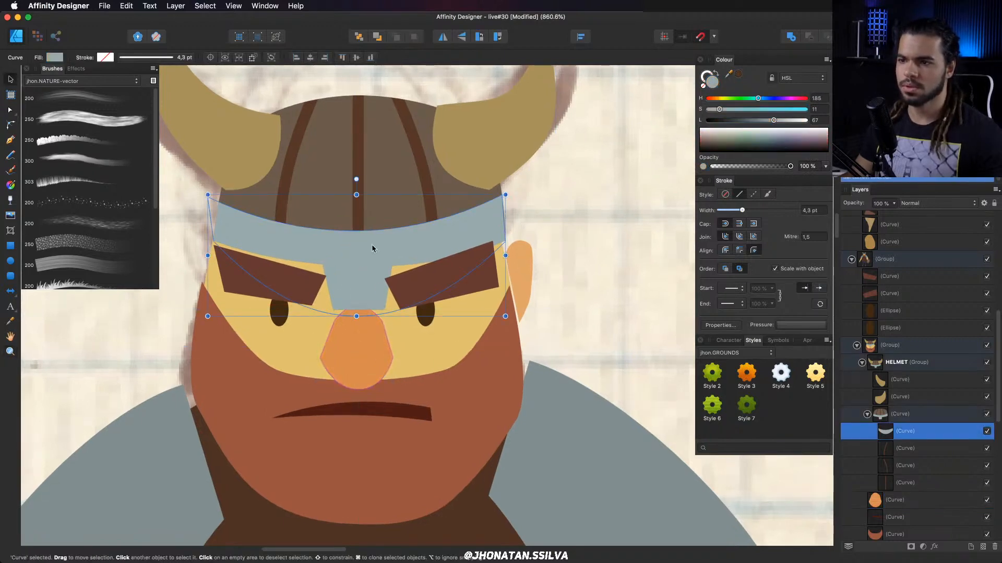
left_click(913, 415)
key("c")
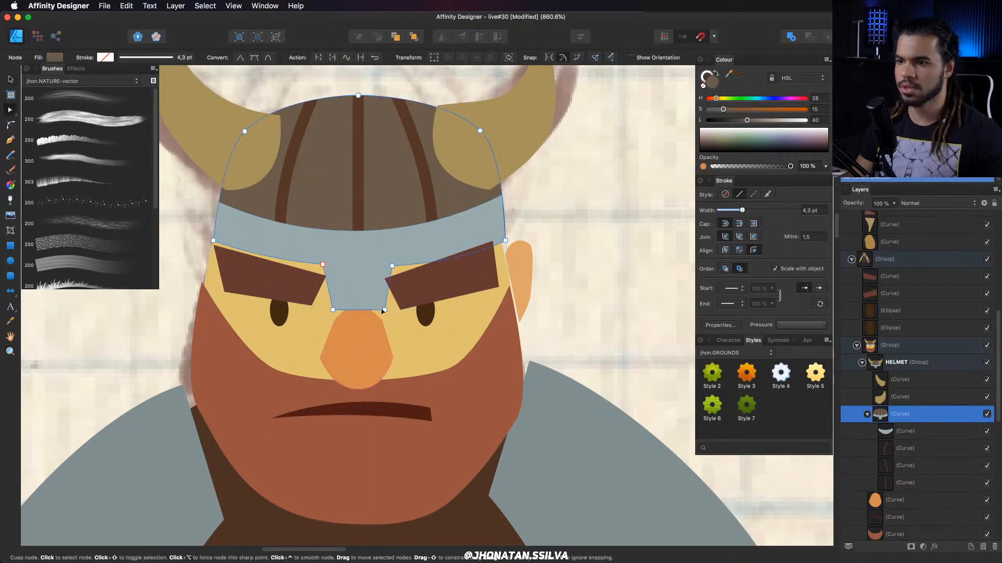
left_click_drag(370, 294, 360, 352)
key("v")
key("super+z")
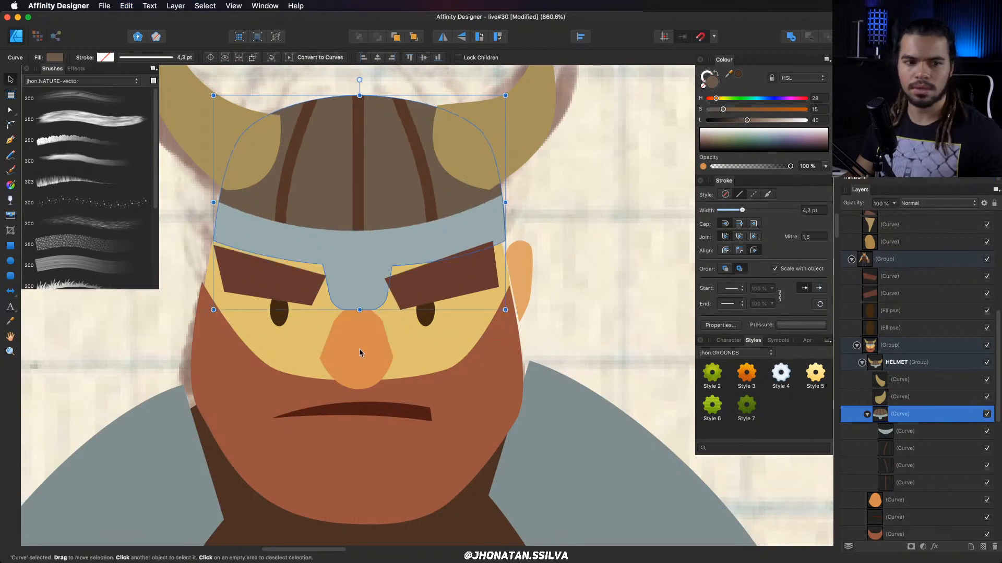
Select both eyebrows and both eyes and place them inside the head group, directly beneath the HELMET group.
left_click(447, 304)
left_click(285, 286, "shift")
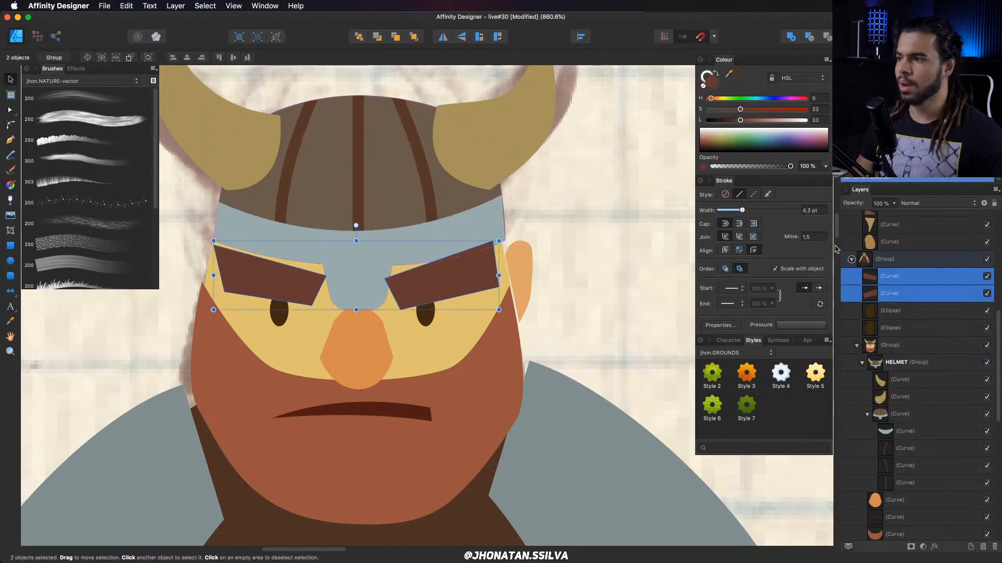
left_click(887, 327, "shift")
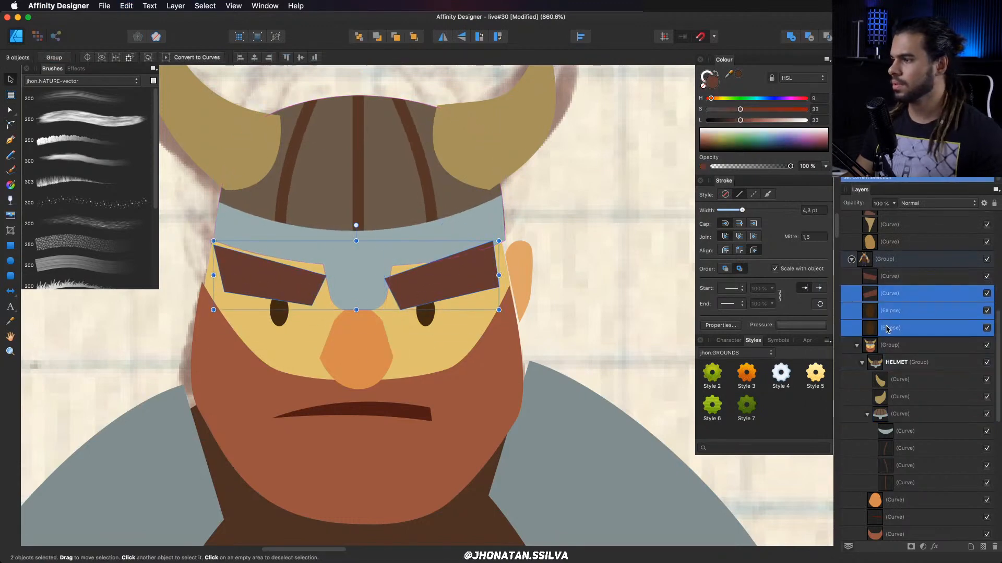
left_click(889, 277, "shift")
scroll(887, 313, "down", 1)
left_click(861, 354)
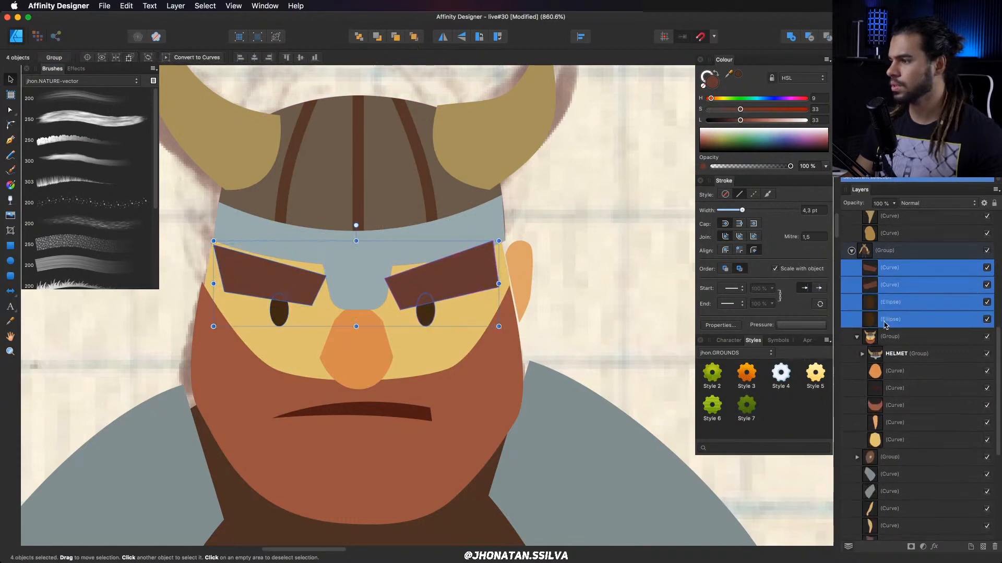
left_click_drag(874, 365, 882, 360)
Try to shift the whole head group slightly sideways over the shoulders.
left_click(890, 269)
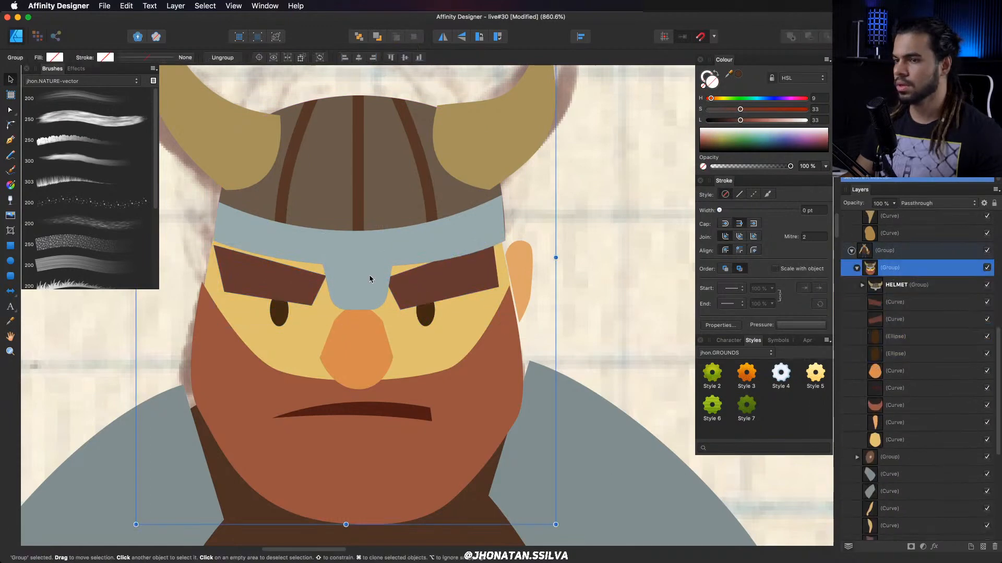
key("super+space")
left_click_drag(371, 280, 31, 308)
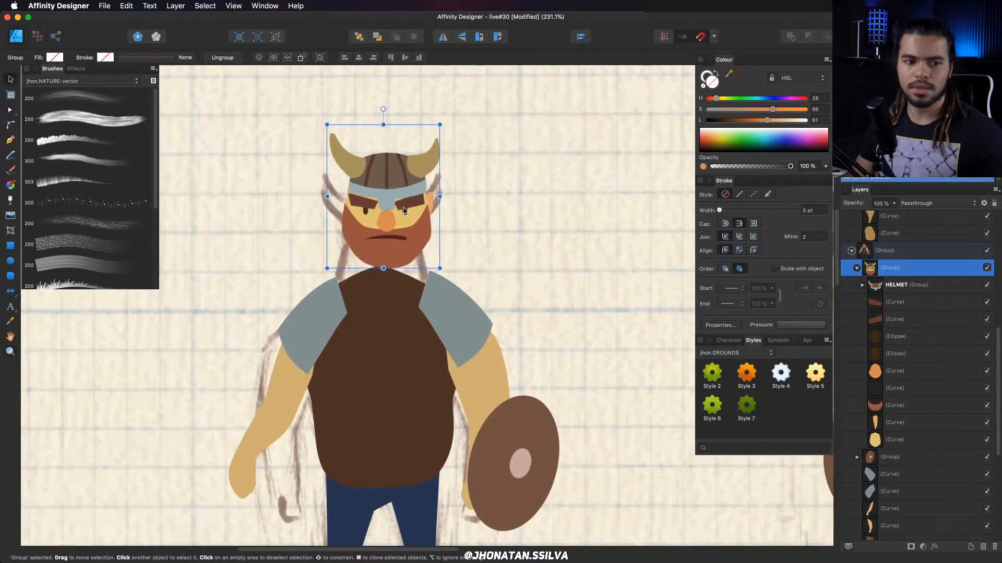
left_click_drag(388, 238, 394, 237)
left_click_drag(392, 245, 447, 258)
key("super+z")
Lower the eyebrow nearest the ear slightly and move both eye ellipses down to sit level beneath the eyebrows.
key("super+space")
key("v")
double_click(452, 253)
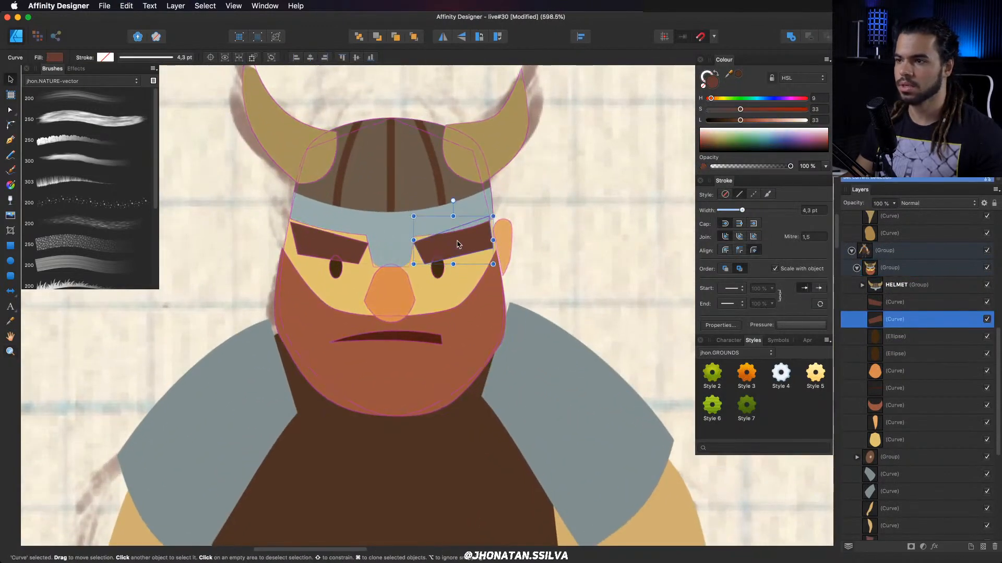
left_click(436, 276)
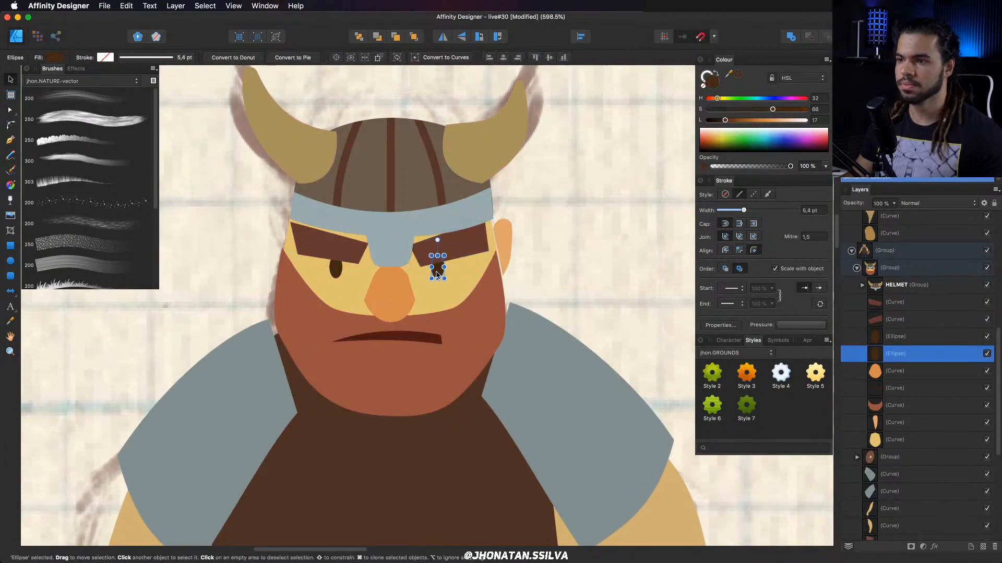
left_click_drag(336, 272, 337, 283)
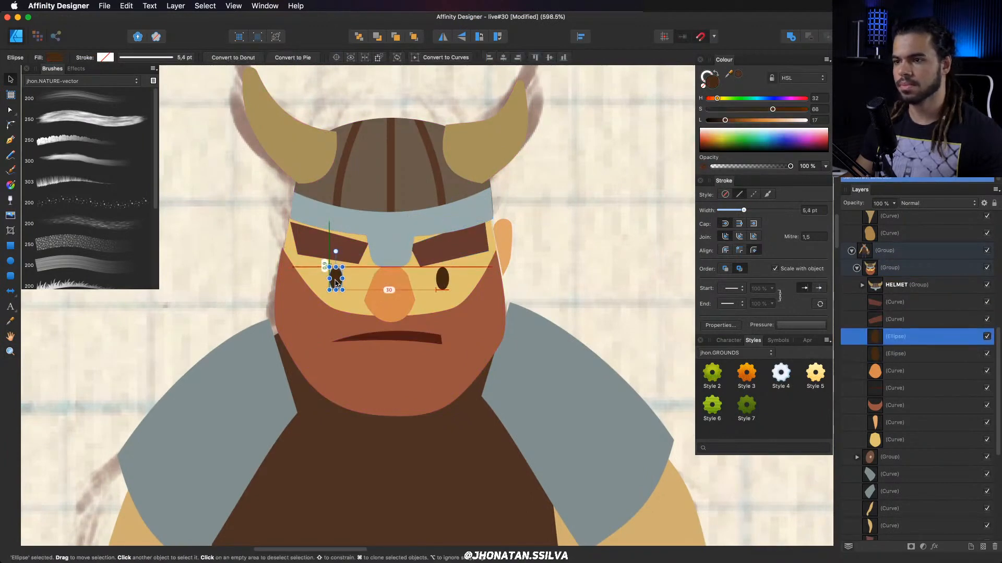
Raise the bottom node of the beard curve slightly with the Node tool.
key("z")
left_click_drag(500, 257, 458, 292)
left_click_drag(419, 203, 430, 224)
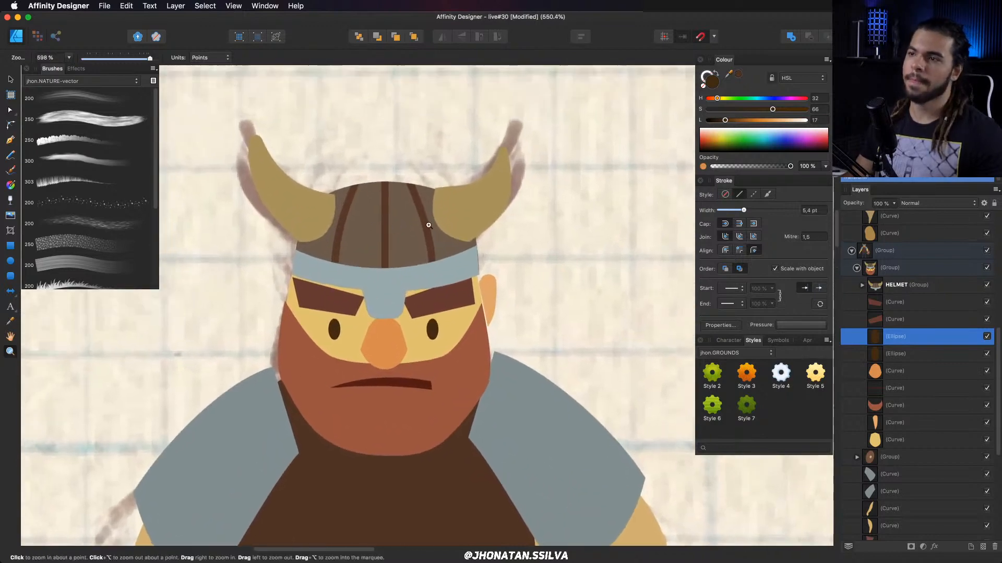
left_click_drag(452, 359, 458, 268)
key("a")
left_click(432, 348)
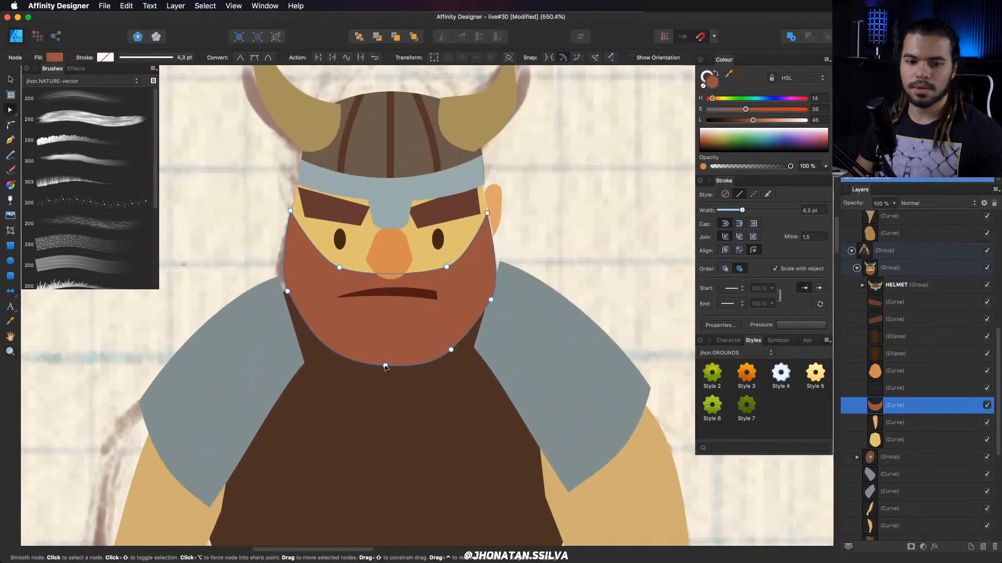
left_click_drag(384, 367, 386, 365)
Move the shield-side shoulder piece's upper inner node to the beard's edge and raise its lower tip.
left_click_drag(390, 308, 344, 288)
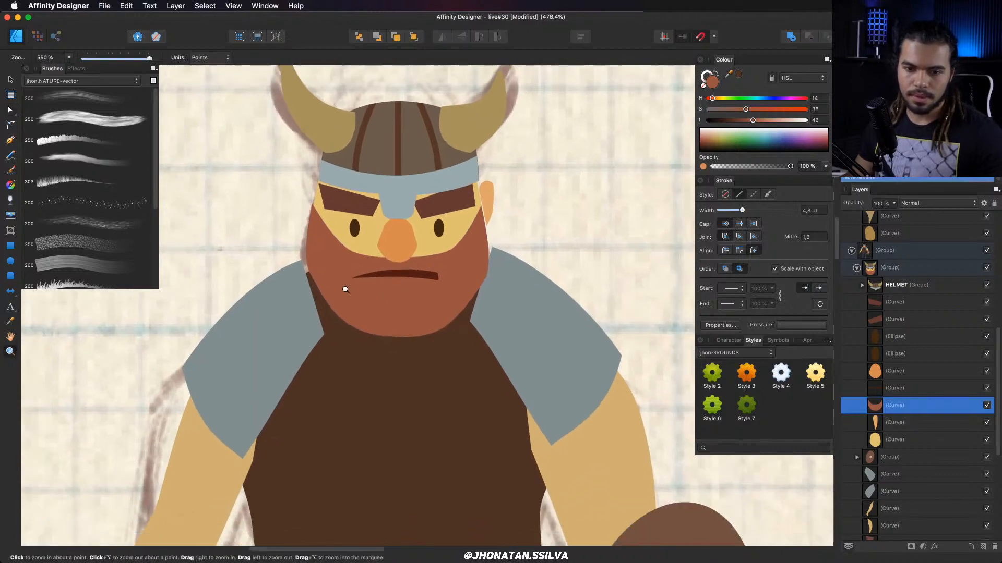
left_click_drag(414, 269, 402, 297)
left_click_drag(365, 283, 313, 285)
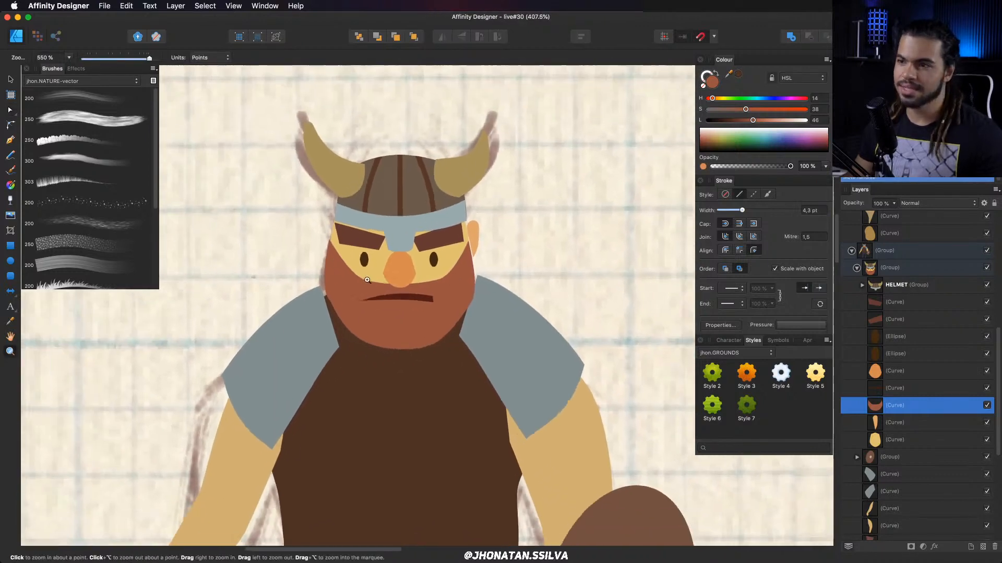
left_click_drag(503, 299, 436, 185)
left_click(498, 284)
key("a")
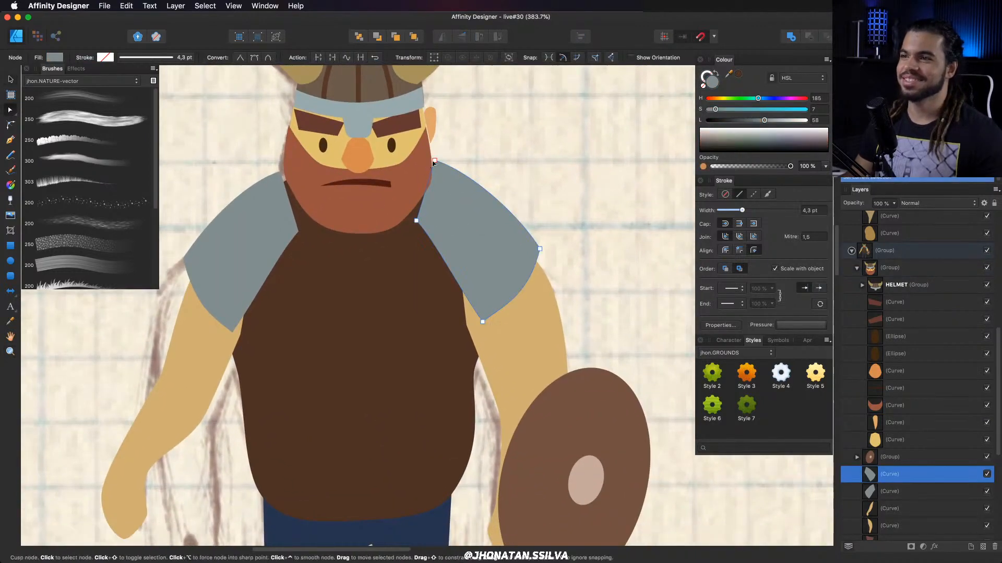
left_click(430, 166)
left_click_drag(488, 313, 497, 300)
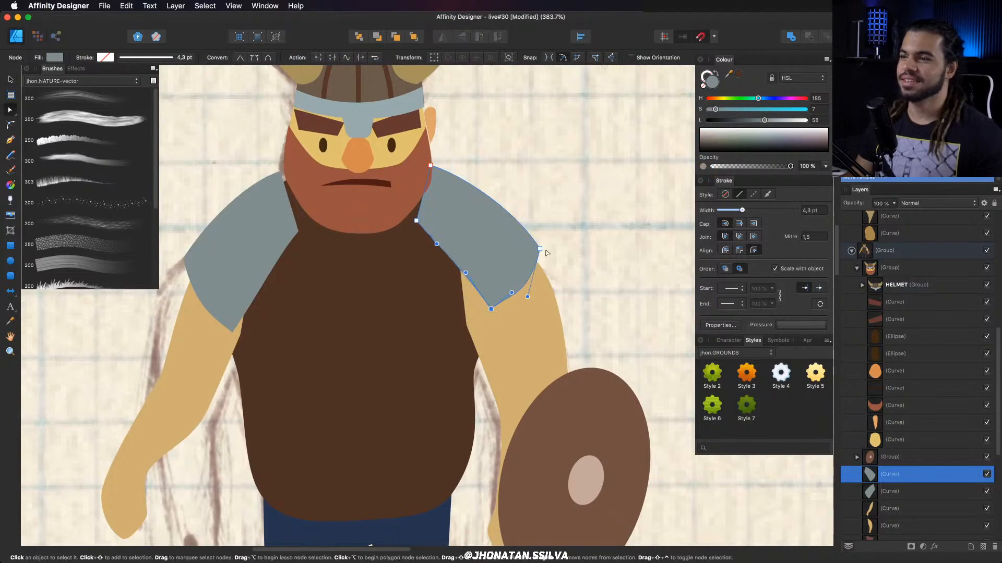
Extend the same shoulder piece's outer corner outward, bow its inner lower edge, and shift the lower tip slightly outward.
left_click_drag(540, 252, 547, 252)
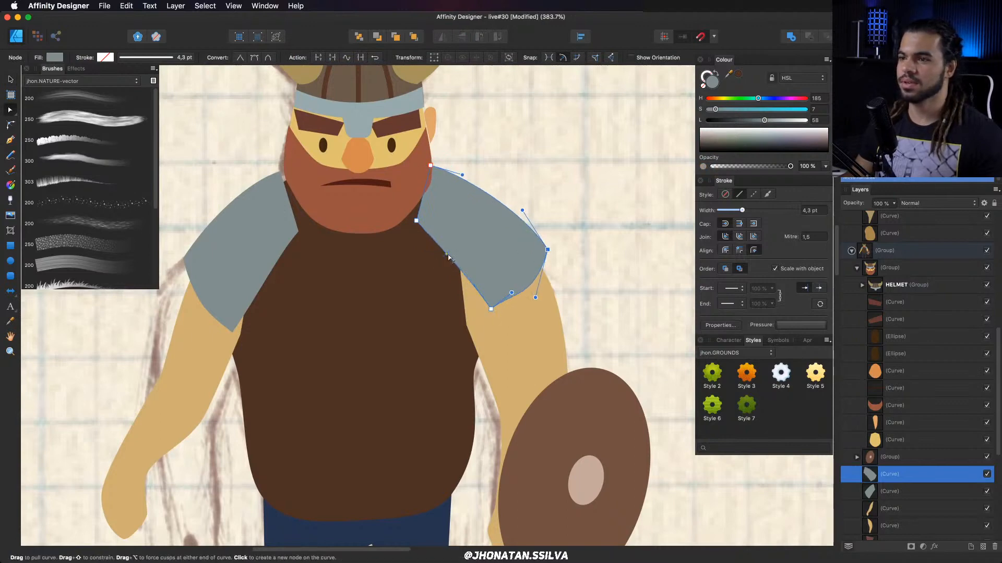
left_click_drag(448, 258, 446, 264)
key("c")
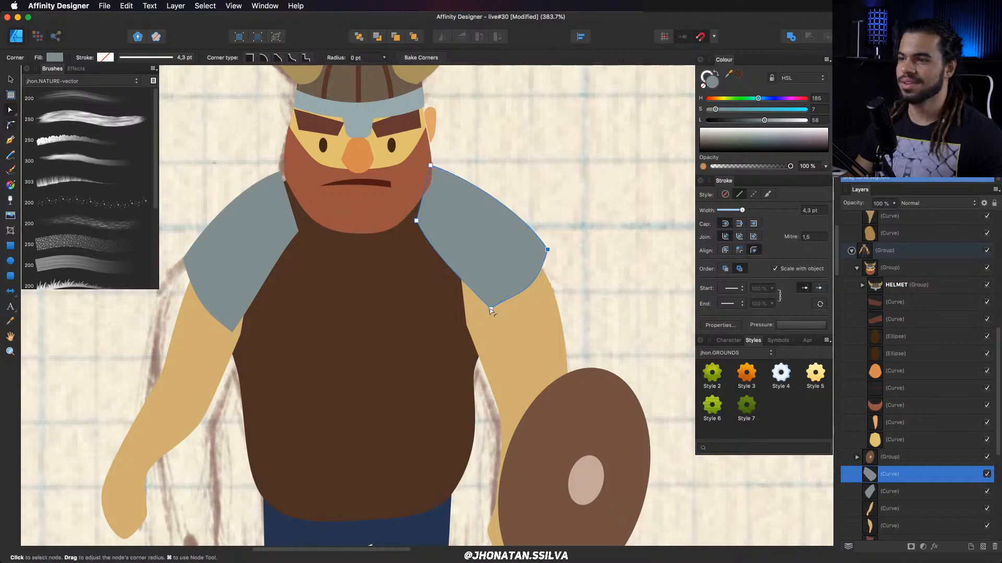
key("a")
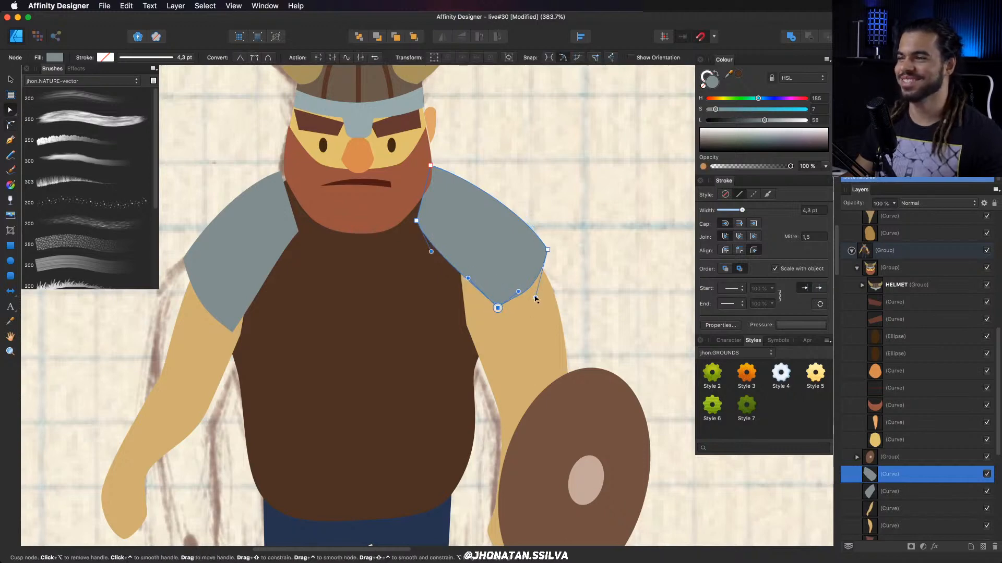
Pull the trousers' shield-side waist corner slightly outward beneath the tunic.
key("z")
scroll(313, 240, "down", 3)
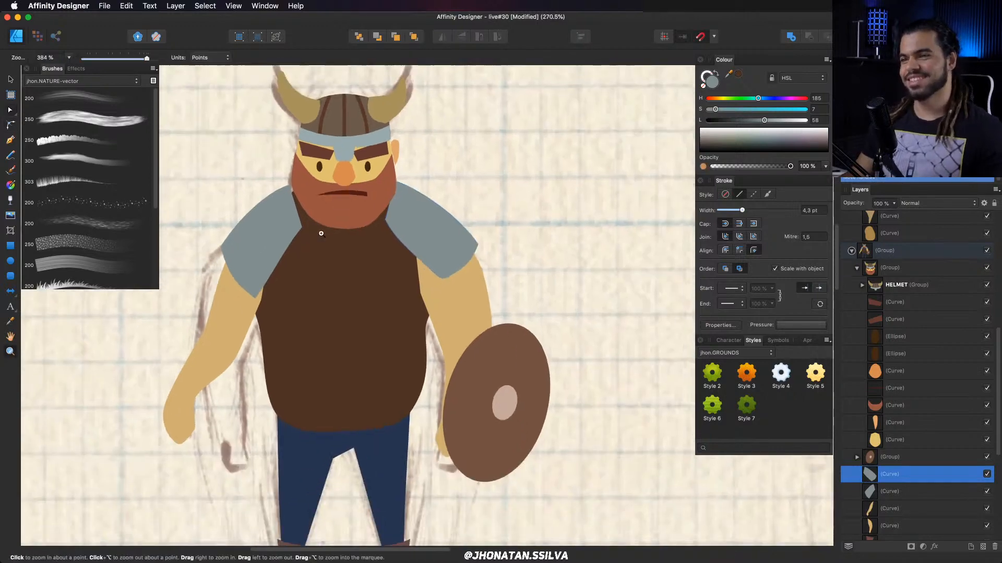
key("v")
left_click(387, 305)
scroll(403, 395, "down", 2)
double_click(396, 418)
scroll(413, 386, "down", 2)
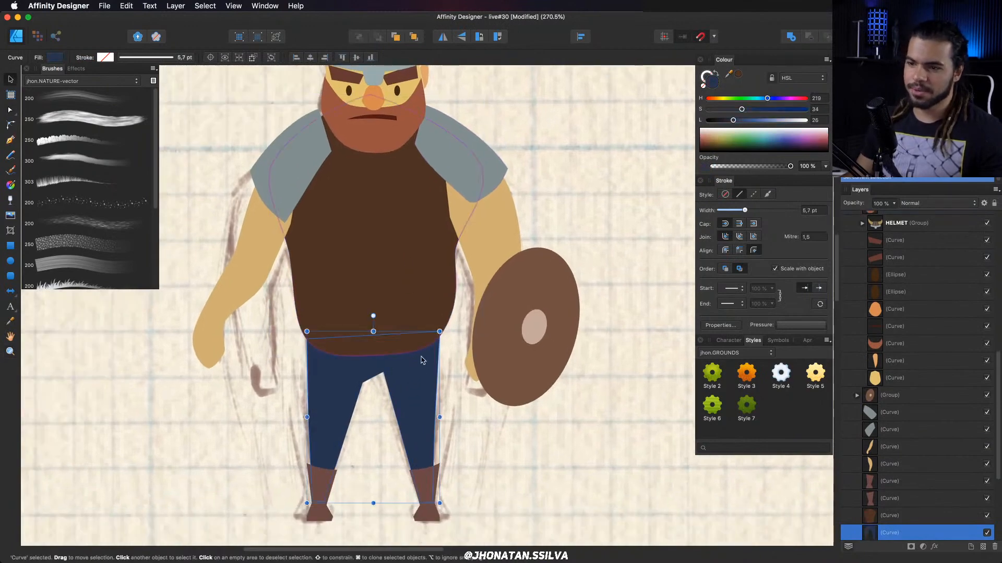
left_click_drag(440, 332, 444, 327)
key("v")
left_click(527, 313)
scroll(528, 313, "up", 1)
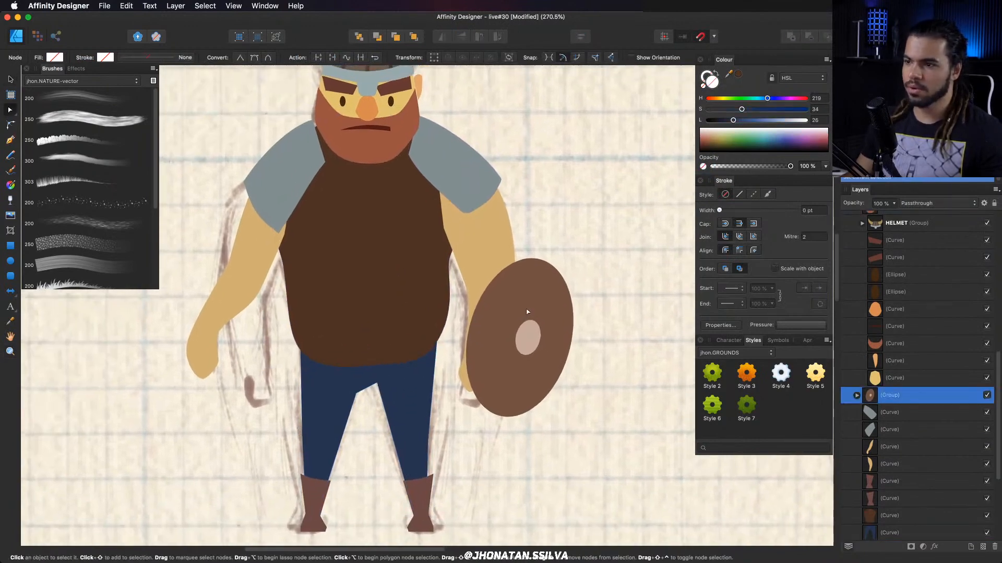
Draw a closed straight-edged axe shape with the Pen tool, its handle running through the free hand.
key("z")
scroll(268, 316, "left", 3)
scroll(269, 317, "up", 1)
scroll(282, 334, "left", 1)
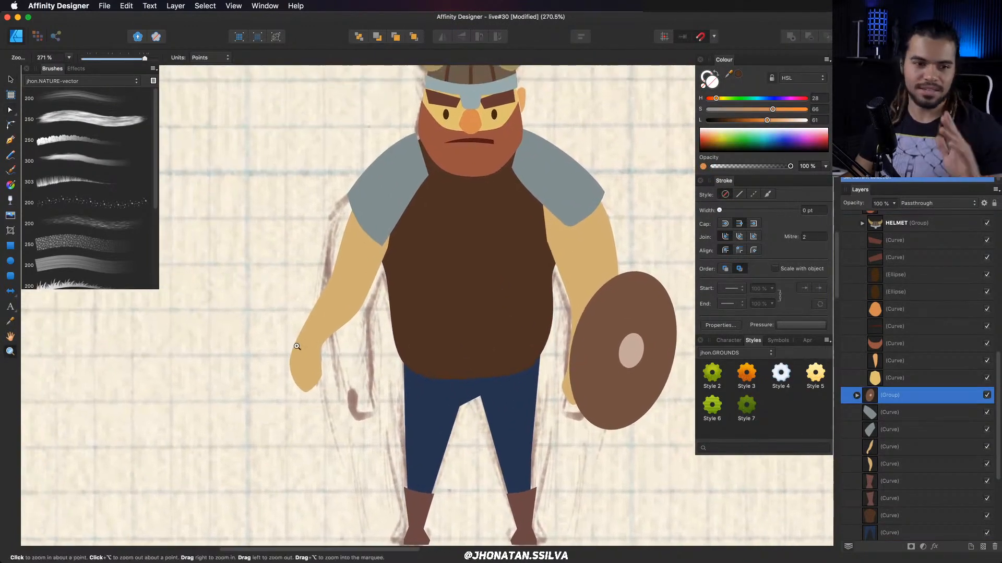
left_click_drag(296, 347, 321, 364)
key("p")
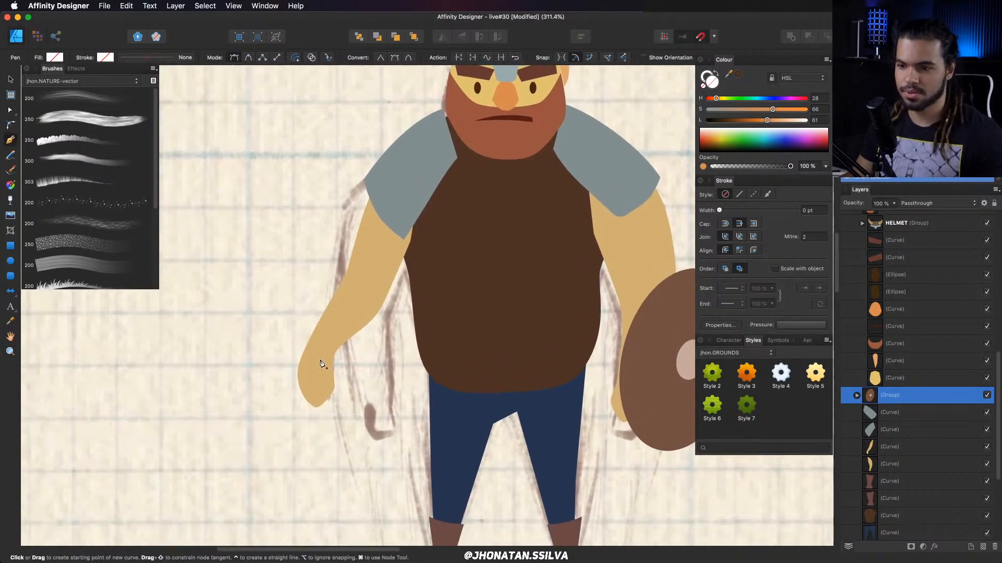
left_click(313, 360)
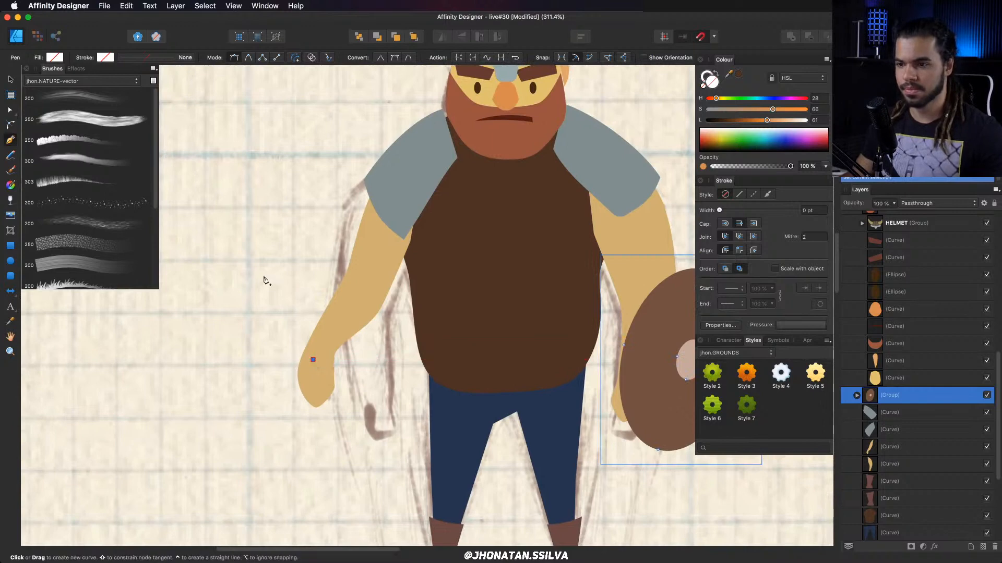
left_click(264, 265)
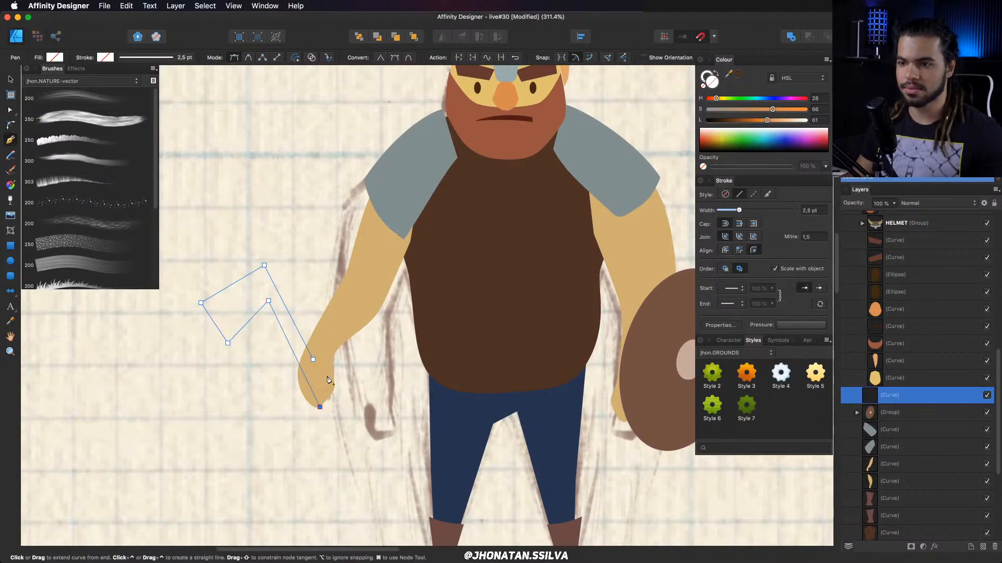
left_click(315, 363)
Fill the axe shape with light blue, HSL 182, 51, 82.
left_click_drag(767, 120, 743, 121)
key("z")
left_click_drag(267, 369, 462, 358)
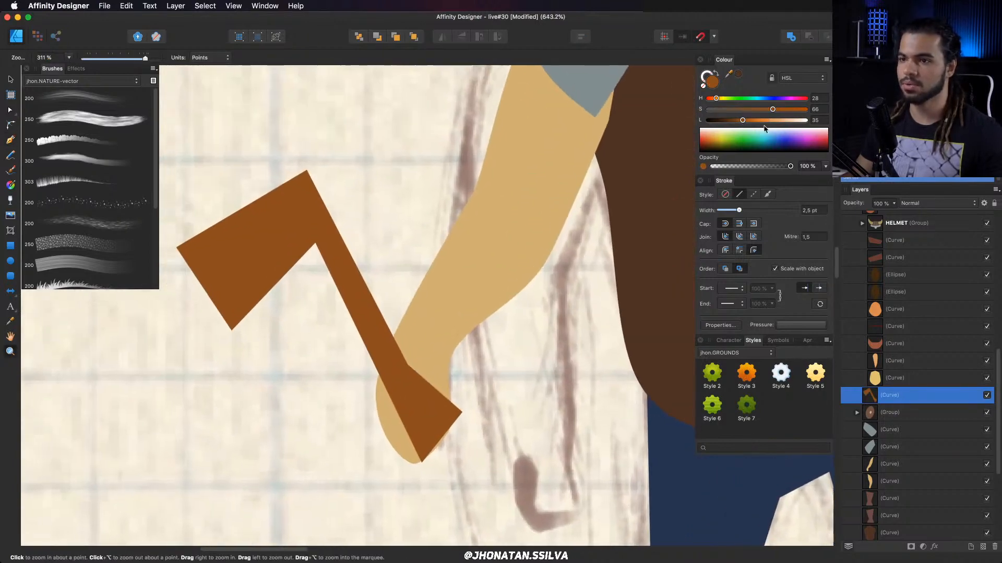
key("a")
left_click(779, 120)
left_click(757, 99)
left_click(757, 109)
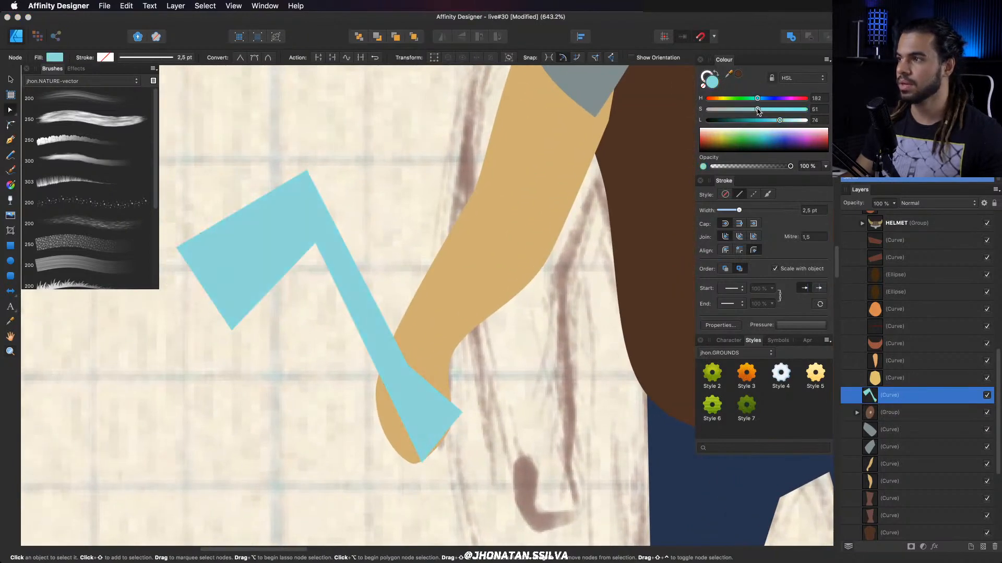
left_click(788, 120)
Reposition the two nodes at the handle's lower end so the axe handle runs straight below the hand.
key("space")
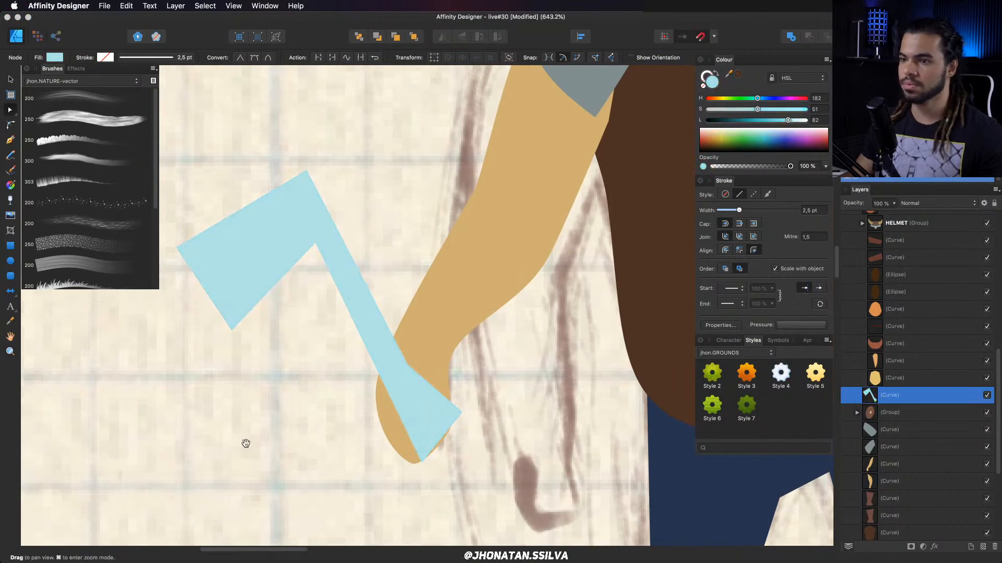
left_click_drag(246, 445, 246, 400)
key("z")
key("a")
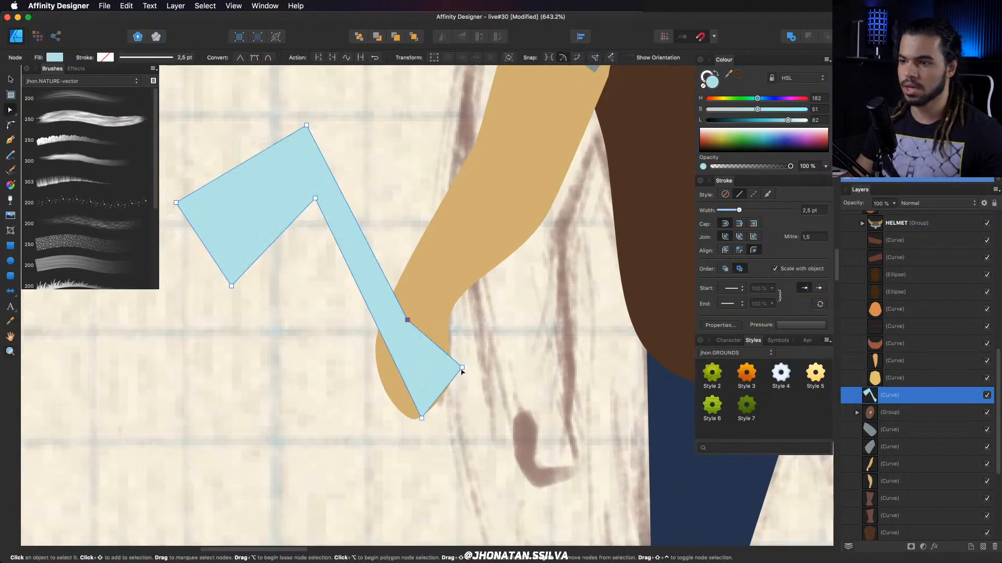
left_click_drag(459, 368, 443, 362)
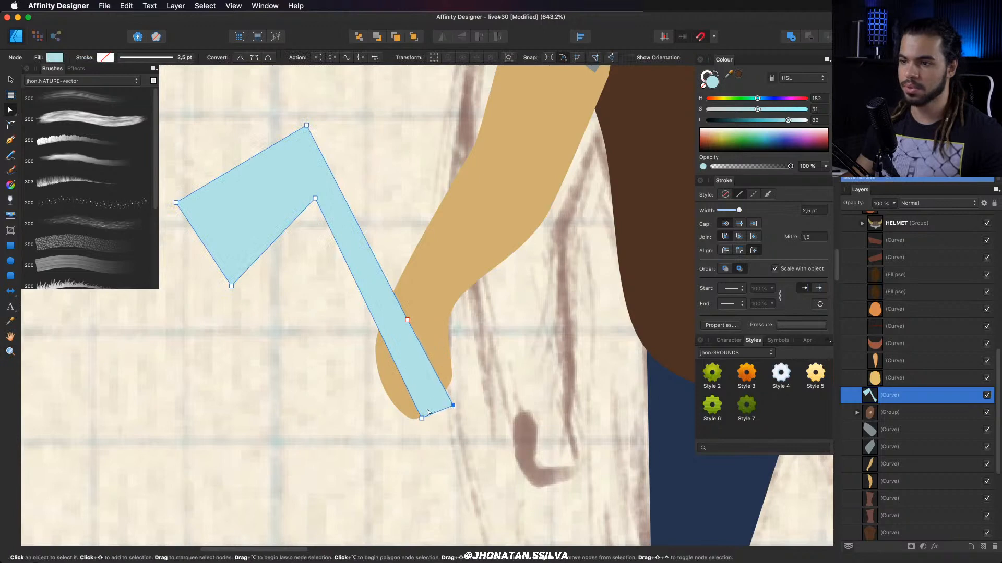
left_click_drag(422, 418, 431, 427)
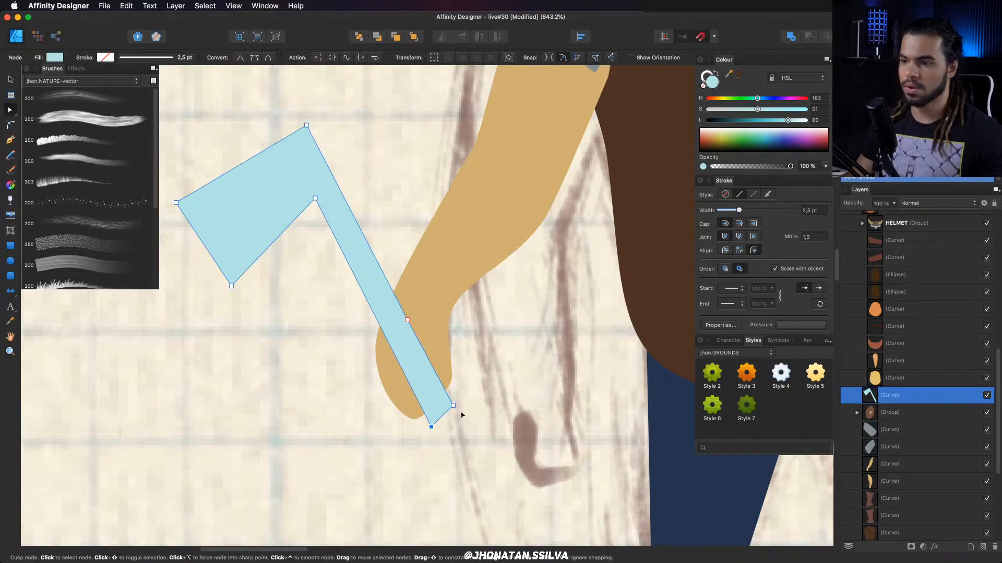
Draw a small angular finger shape with the Pen tool over the axe handle at the hand.
key("p")
scroll(417, 340, "up", 2)
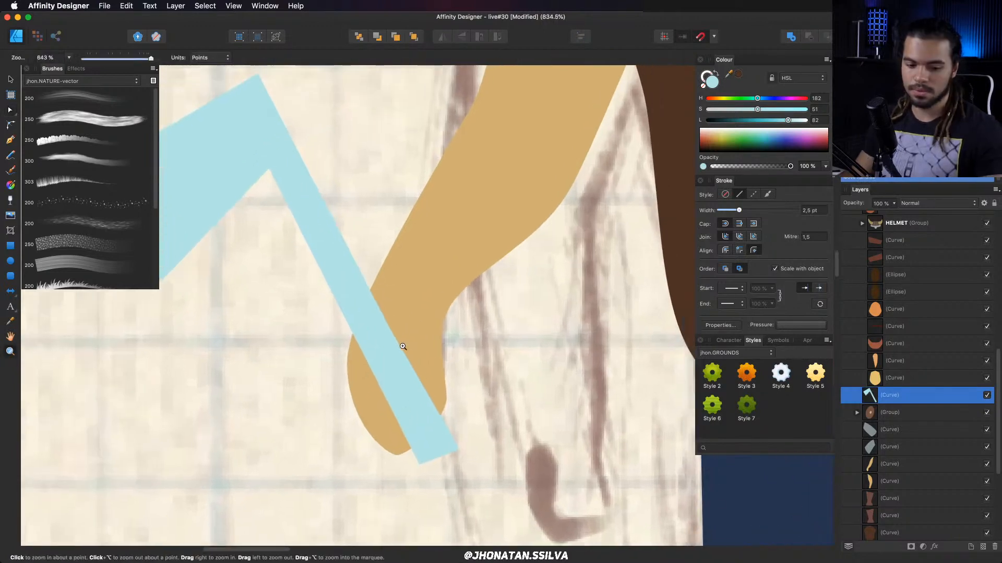
left_click(395, 327)
left_click(391, 328)
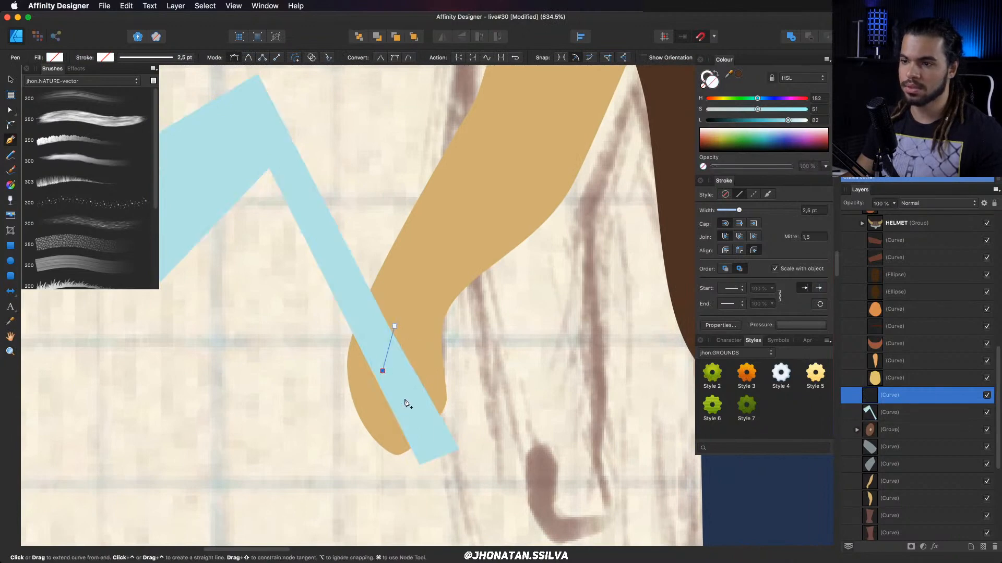
left_click(383, 371)
left_click(402, 399)
left_click(420, 365)
Fill the finger shape with the skin colour sampled from the arm.
key("v")
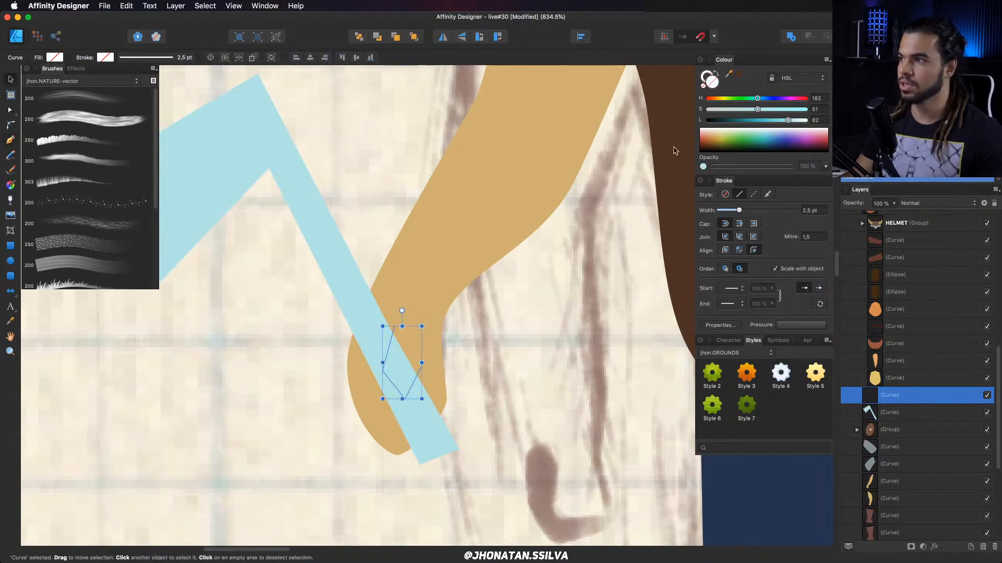
key("i")
left_click(416, 277)
key("z")
left_click_drag(463, 304, 417, 304)
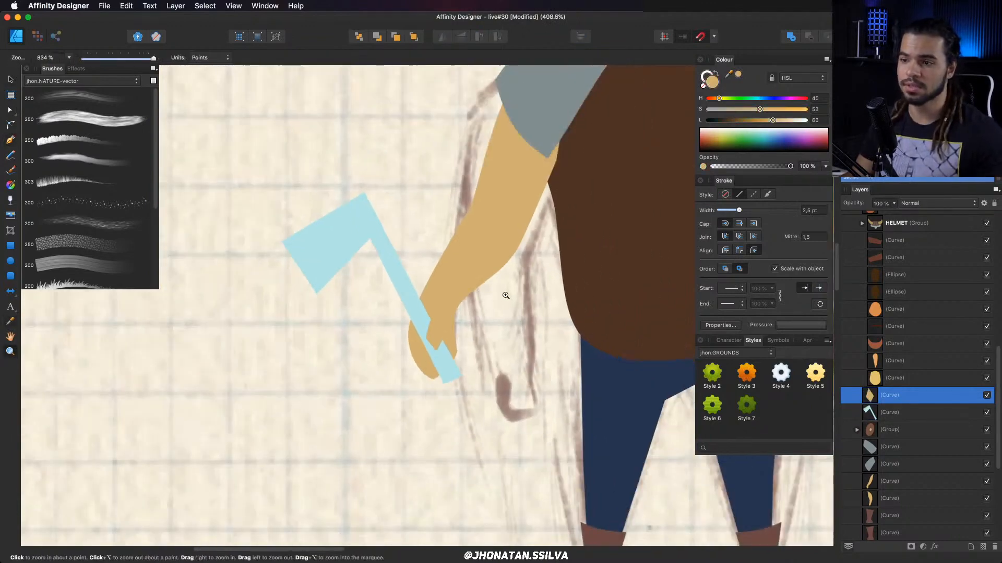
left_click_drag(508, 303, 530, 303)
left_click_drag(391, 371, 384, 360)
Move the axe head's upper back corner up and outward, and delete the extra node along the handle's edge.
key("v")
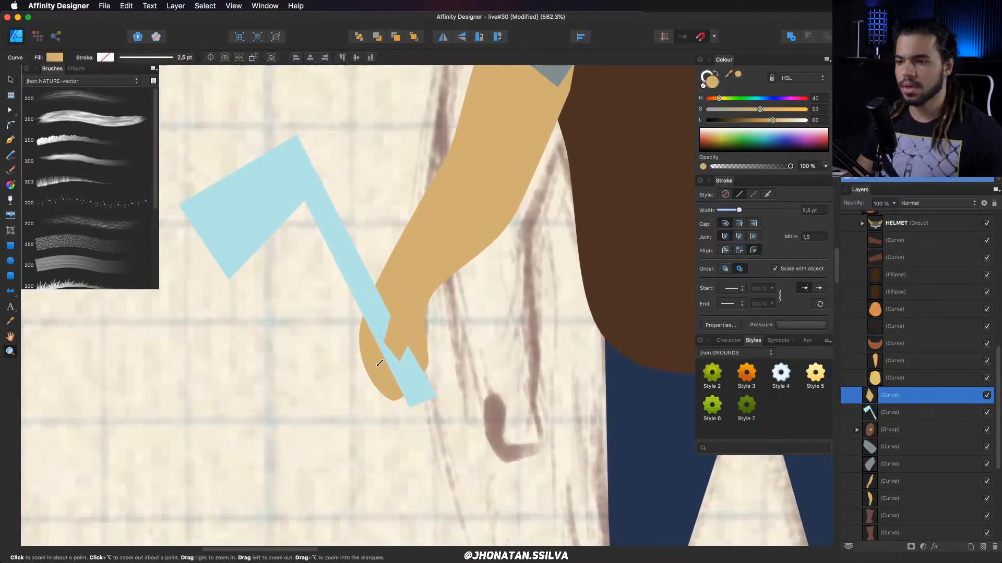
left_click(379, 360)
key("z")
left_click(401, 372)
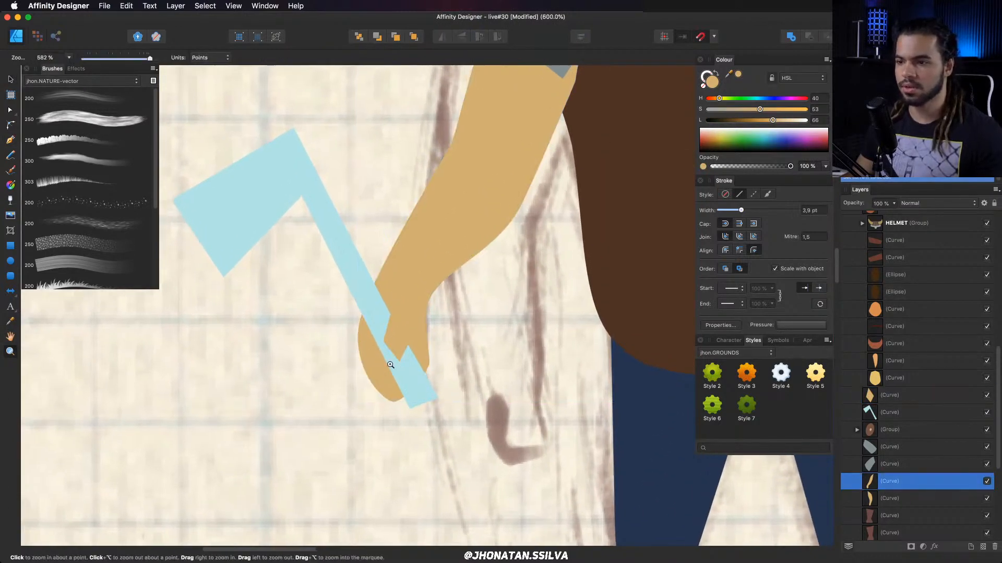
key("v")
left_click(371, 298)
key("a")
left_click_drag(294, 128, 308, 117)
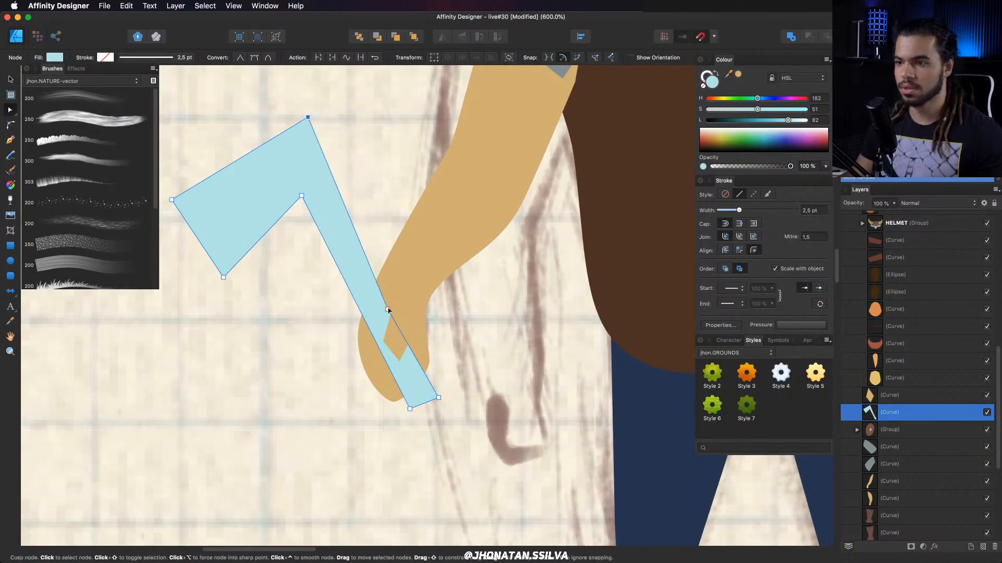
key("Delete")
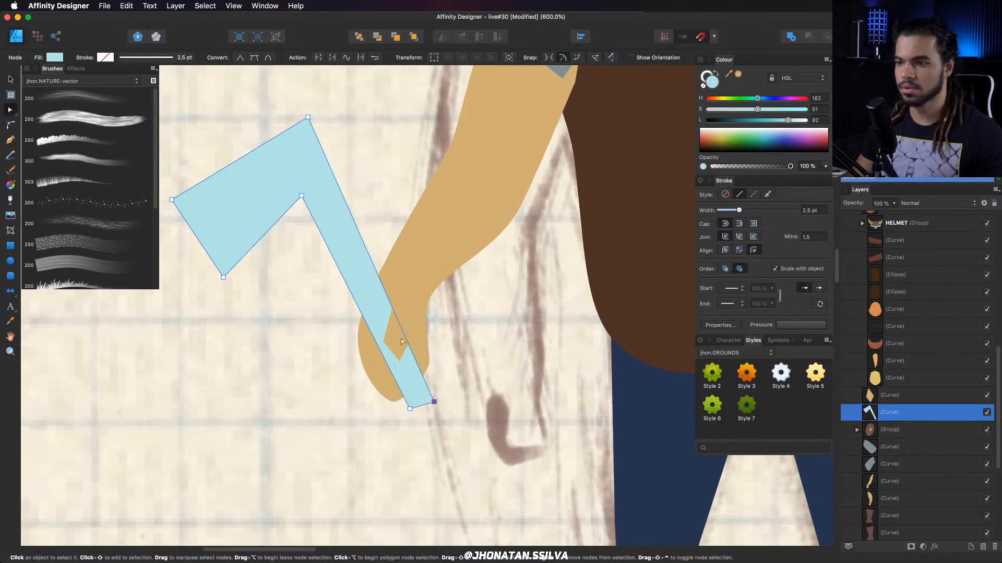
Round the finger shape's two lower corners to about 3.3 pt, and shift its upper and side nodes along the axe handle's edges.
left_click(404, 343)
left_click_drag(396, 307, 401, 298)
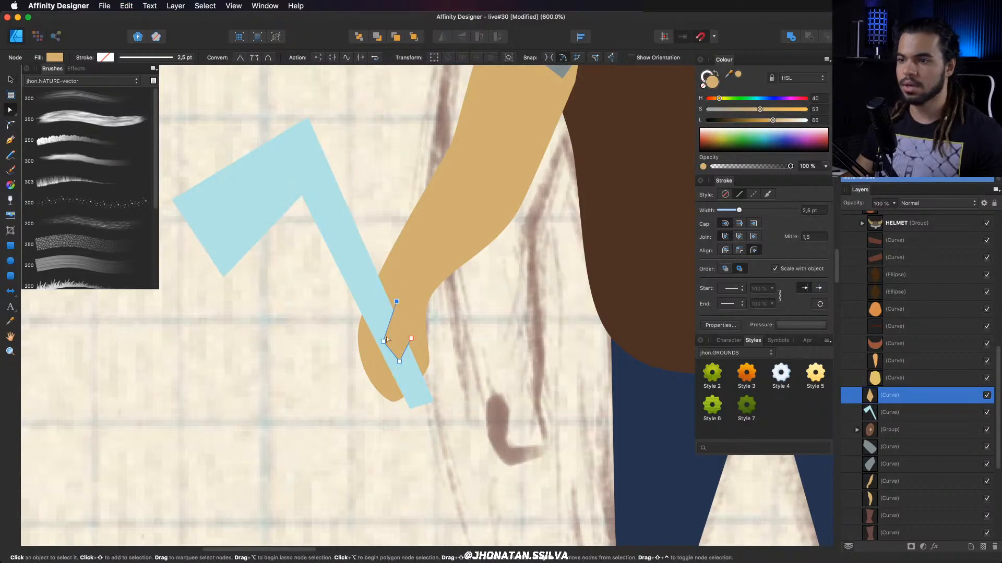
key("c")
key("a")
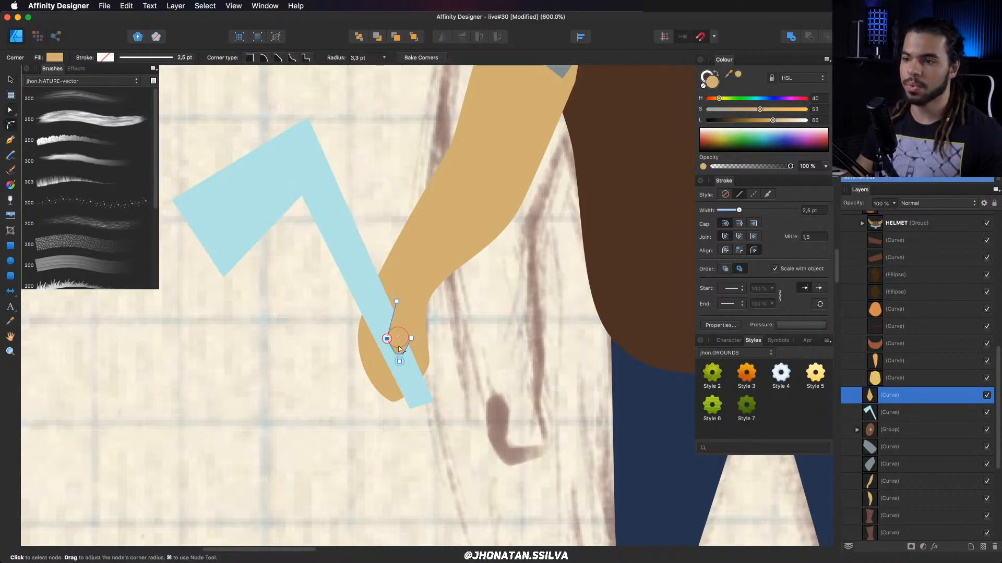
left_click_drag(387, 339, 386, 334)
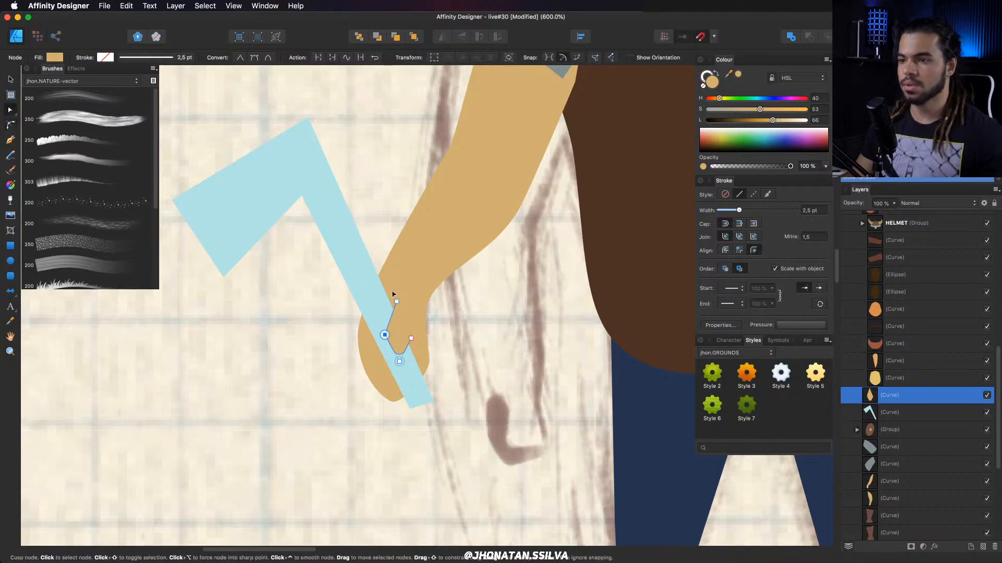
key("c")
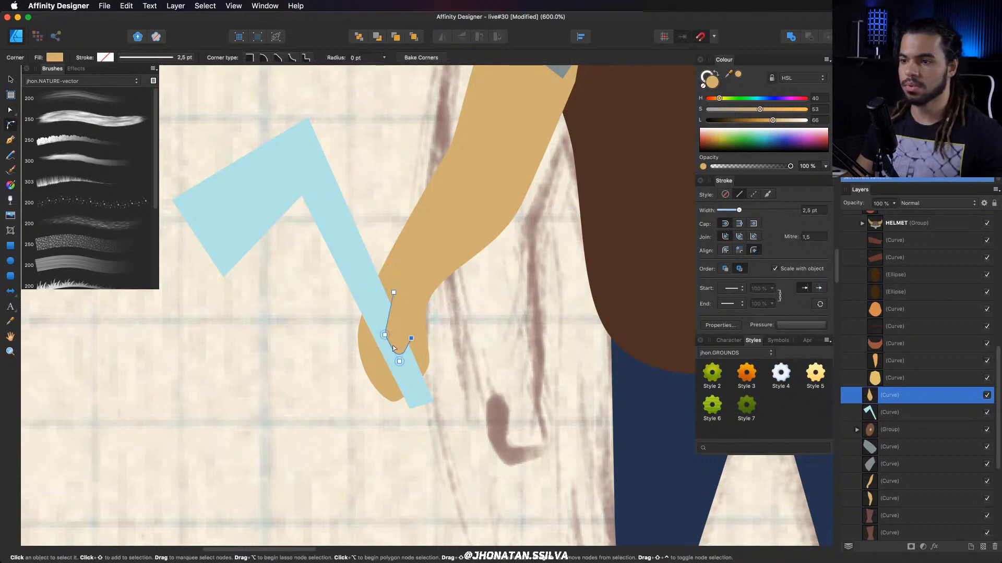
Draw a narrow four-sided finger shape with the Pen tool across the back of the hand and the axe handle's edge.
key("super+space")
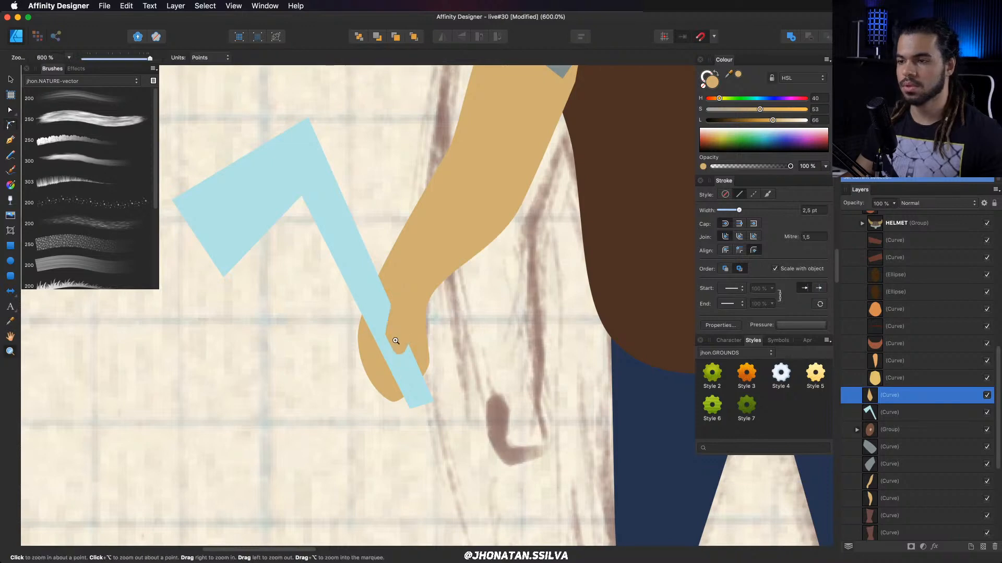
left_click_drag(419, 333, 450, 315)
key("v")
left_click(407, 296)
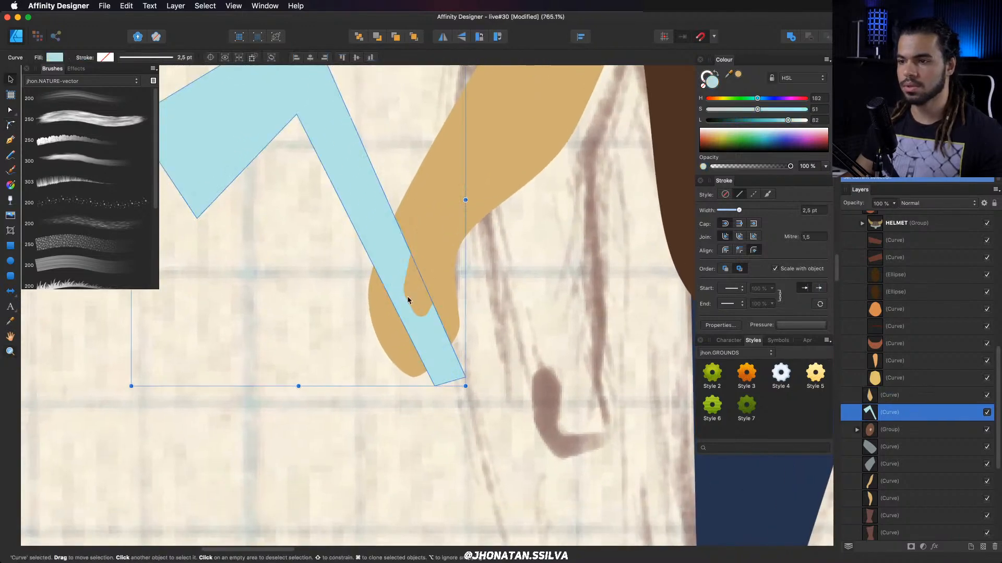
key("p")
left_click_drag(378, 290, 392, 270)
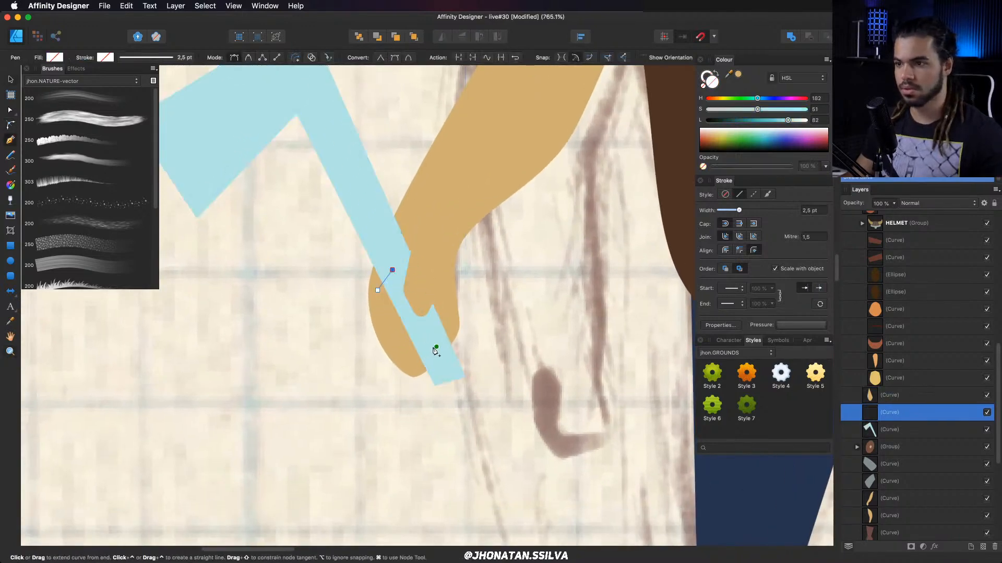
left_click(378, 291)
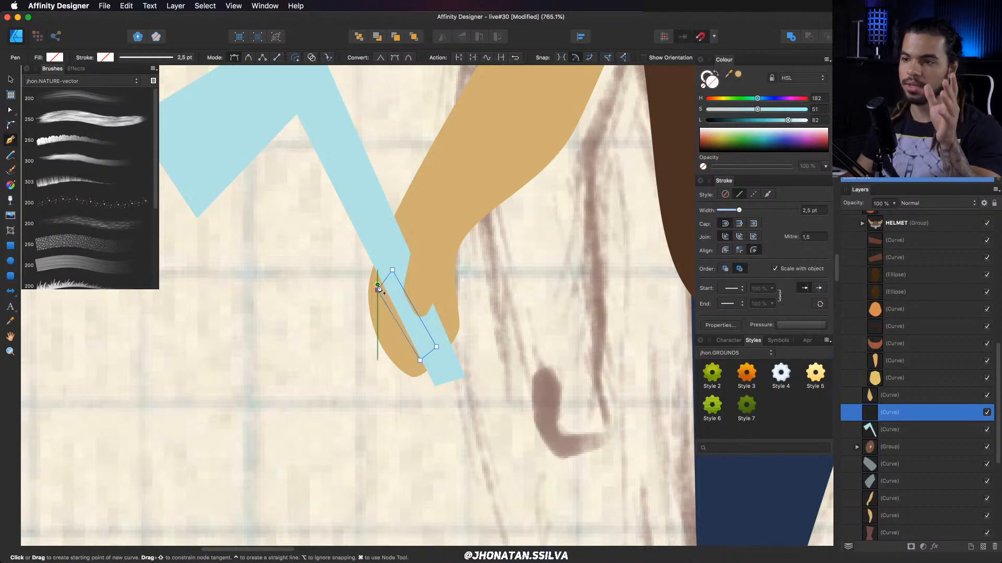
Fill the new four-sided finger shape with the skin colour sampled from the arm.
key("i")
left_click(455, 289)
key("super+o")
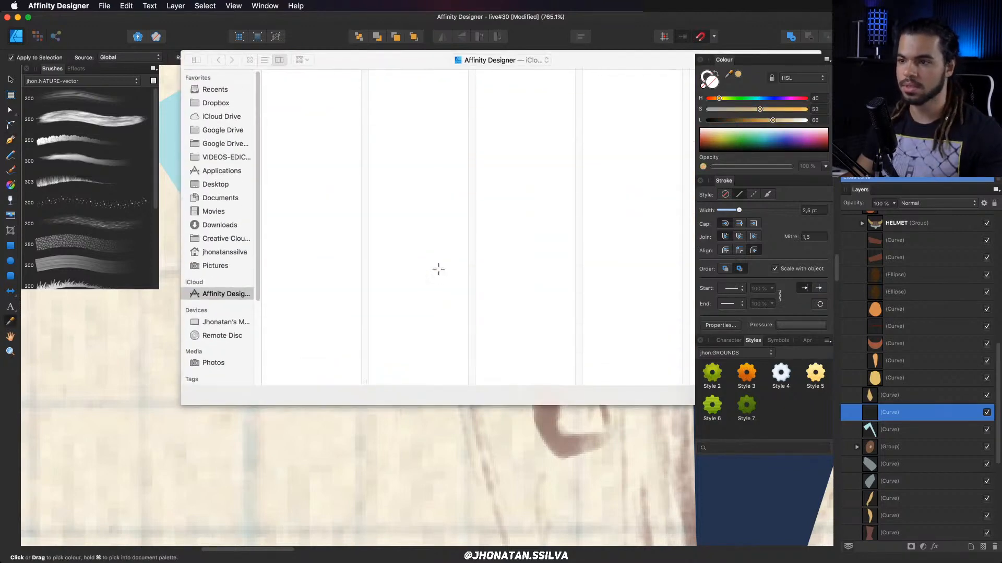
key("Escape")
key("super+o")
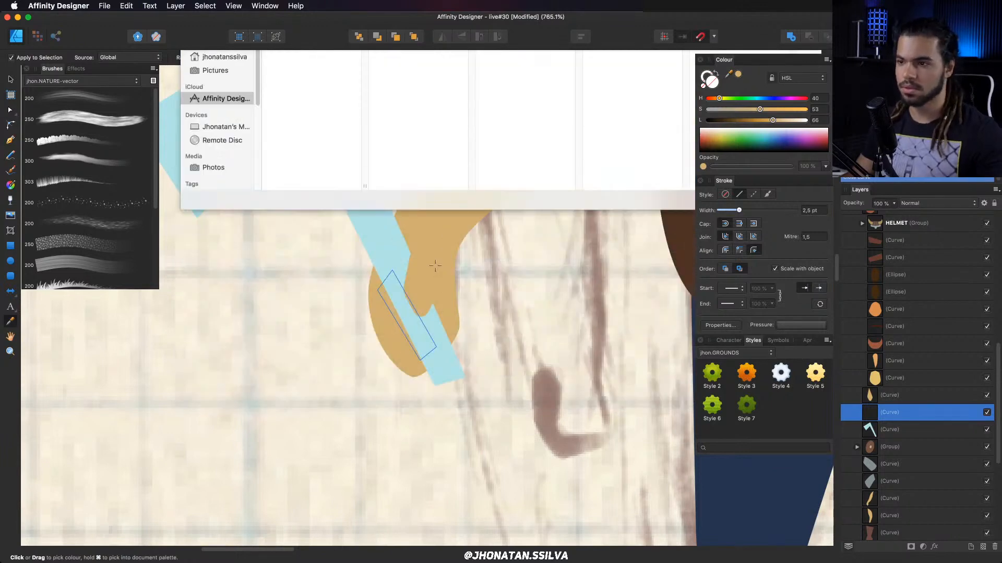
key("Escape")
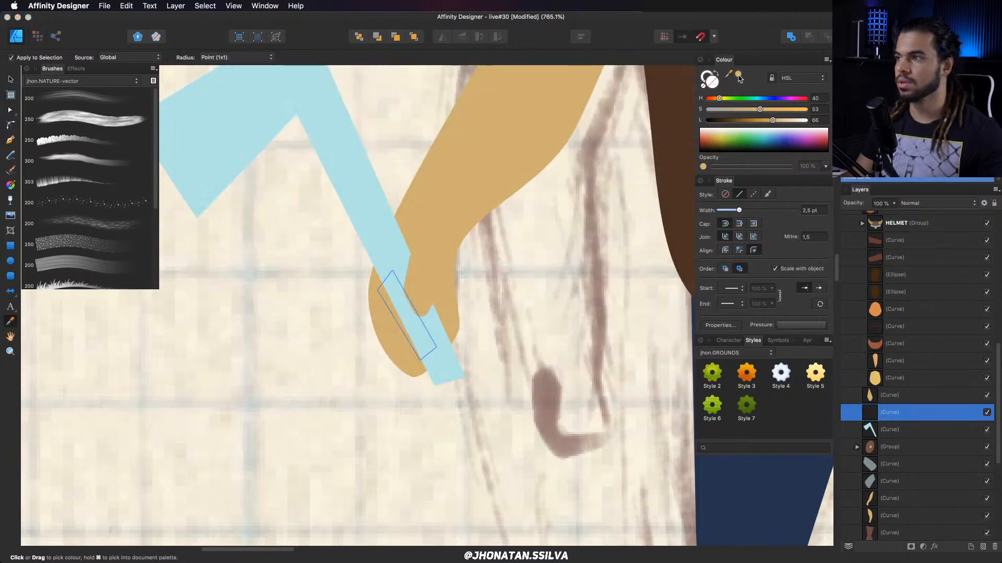
left_click(738, 76)
Reshape the new finger by bowing its lower edge, repositioning the upper nodes and adding a node on the outer side.
key("v")
left_click_drag(413, 320, 508, 337)
key("z")
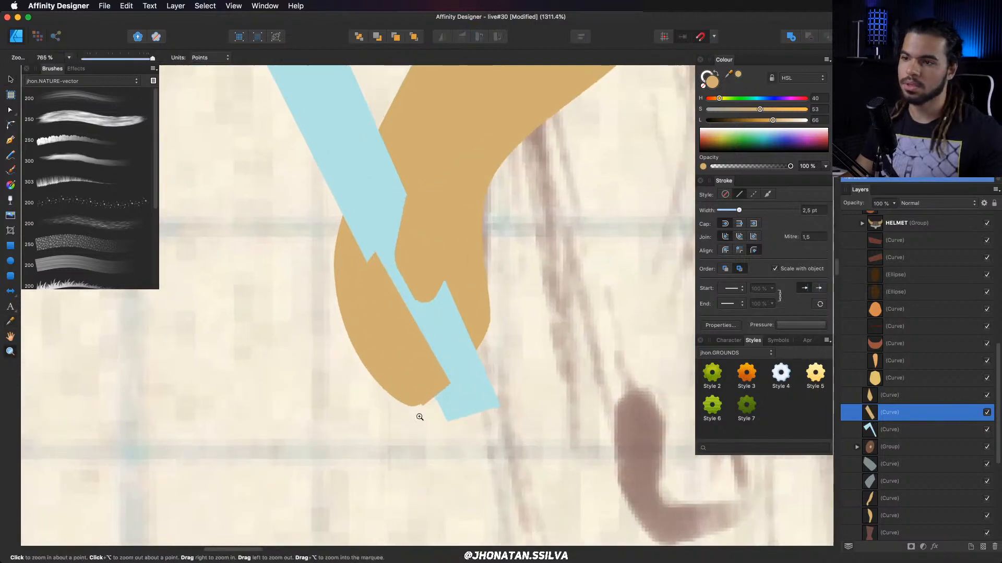
key("a")
left_click_drag(429, 395, 432, 400)
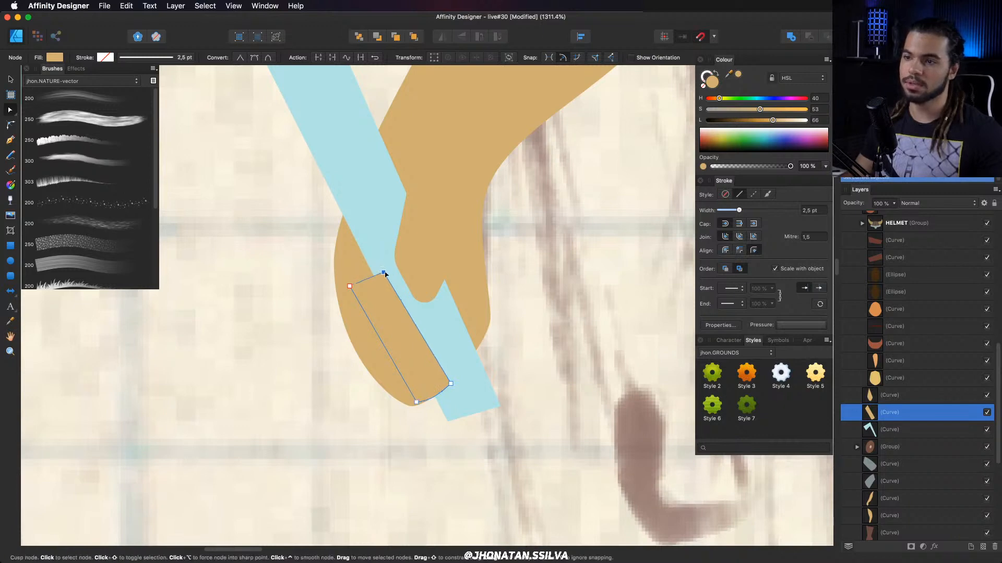
left_click_drag(385, 274, 388, 281)
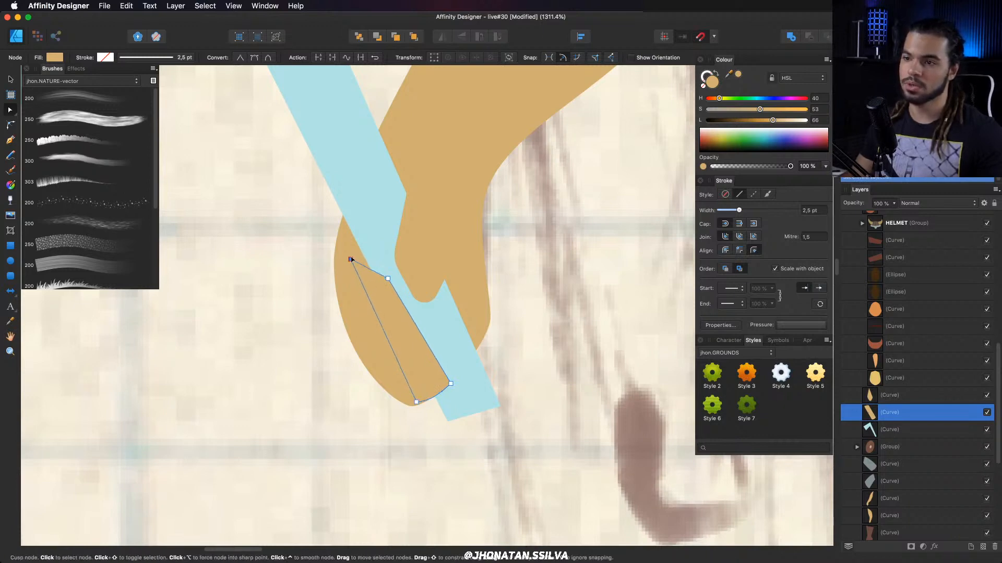
left_click(362, 285)
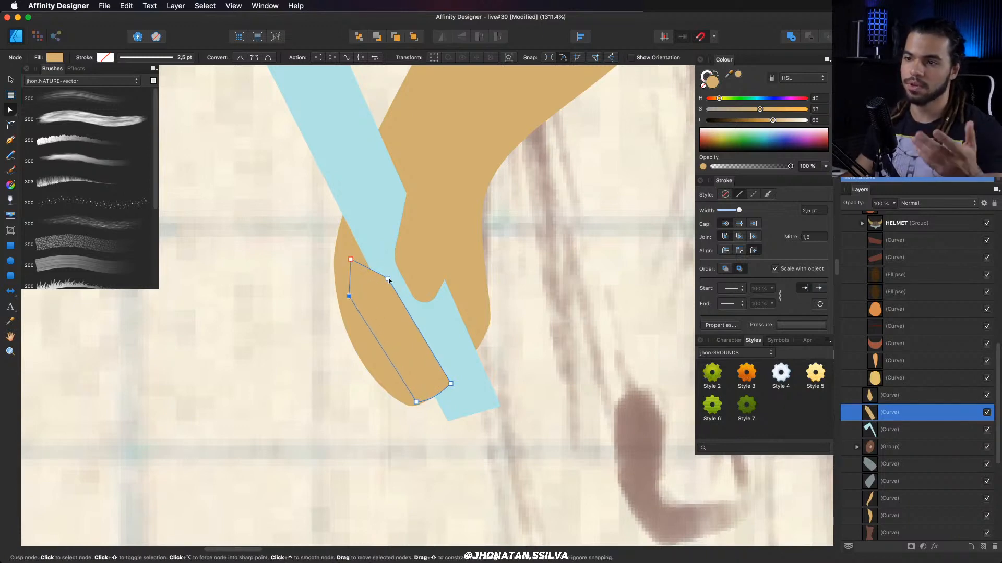
left_click_drag(388, 278, 392, 275)
Move the grey shoulder piece above the axe arm slightly outward from the neck.
left_click_drag(471, 245, 114, 295)
left_click_drag(407, 248, 344, 337)
left_click_drag(419, 297, 266, 304)
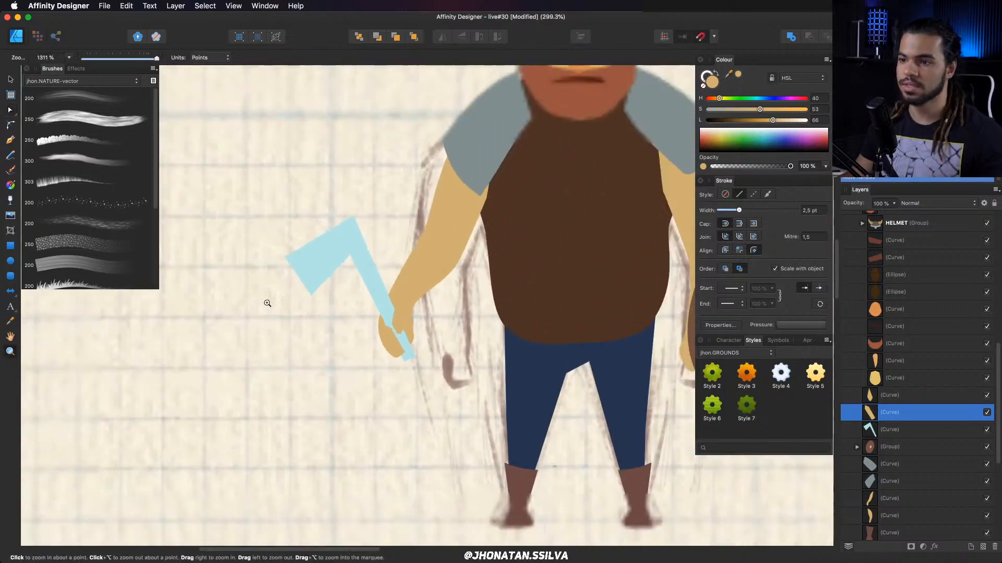
left_click_drag(480, 261, 386, 309)
scroll(387, 309, "down", 4)
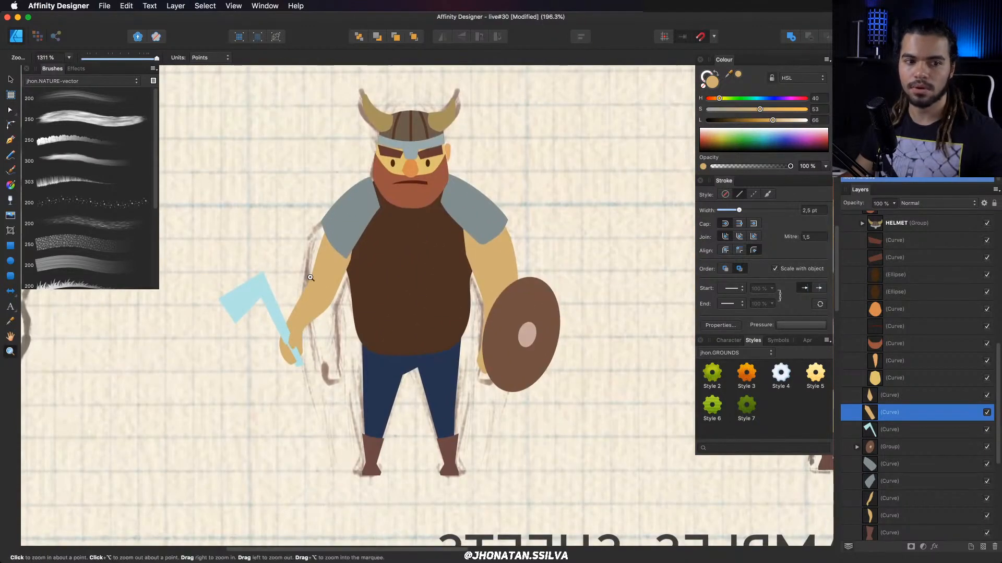
scroll(301, 302, "up", 5)
key("v")
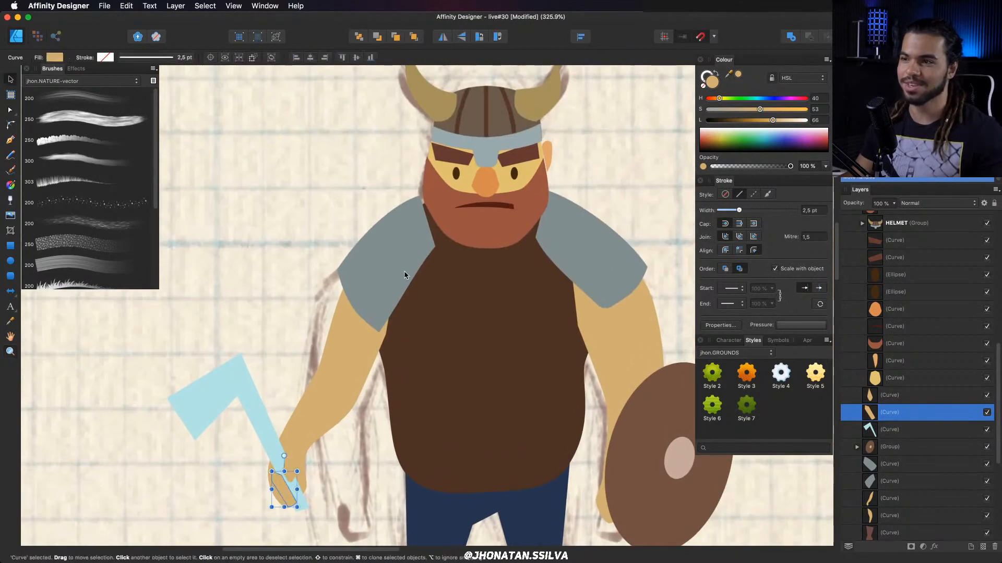
left_click(381, 269)
left_click_drag(381, 269, 331, 279)
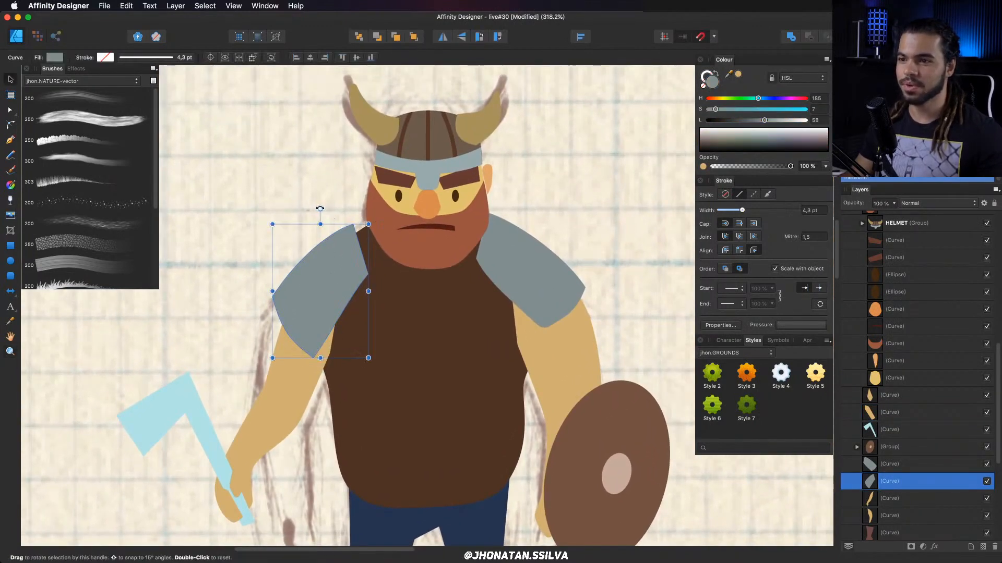
scroll(334, 256, "right", 2)
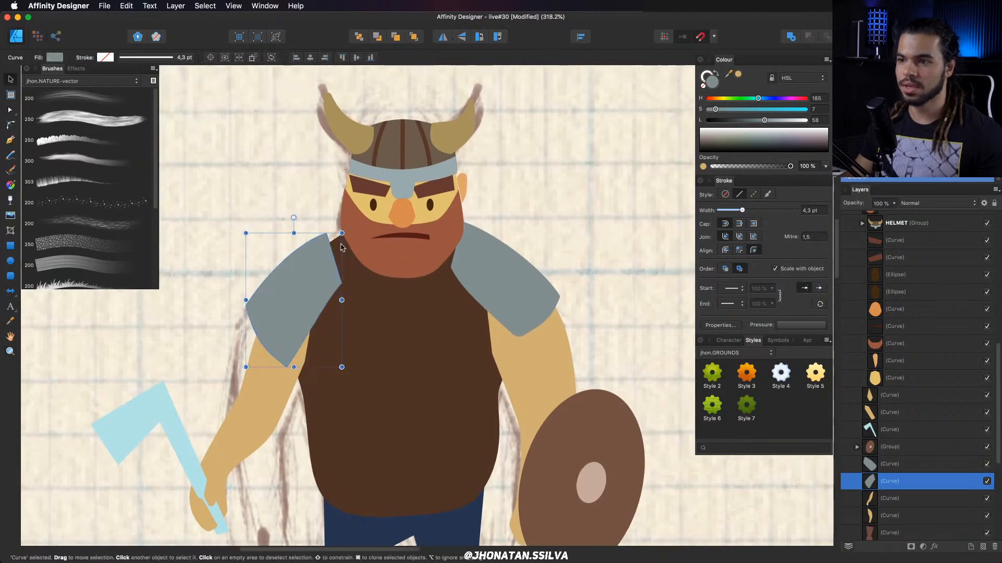
Recolour the axe shape dark teal with saturation 31 and lightness 32.
scroll(324, 241, "left", 4)
scroll(324, 241, "down", 3)
key("space")
left_click_drag(317, 315, 343, 295)
left_click_drag(276, 310, 381, 248)
left_click(262, 316)
key("space")
key("p")
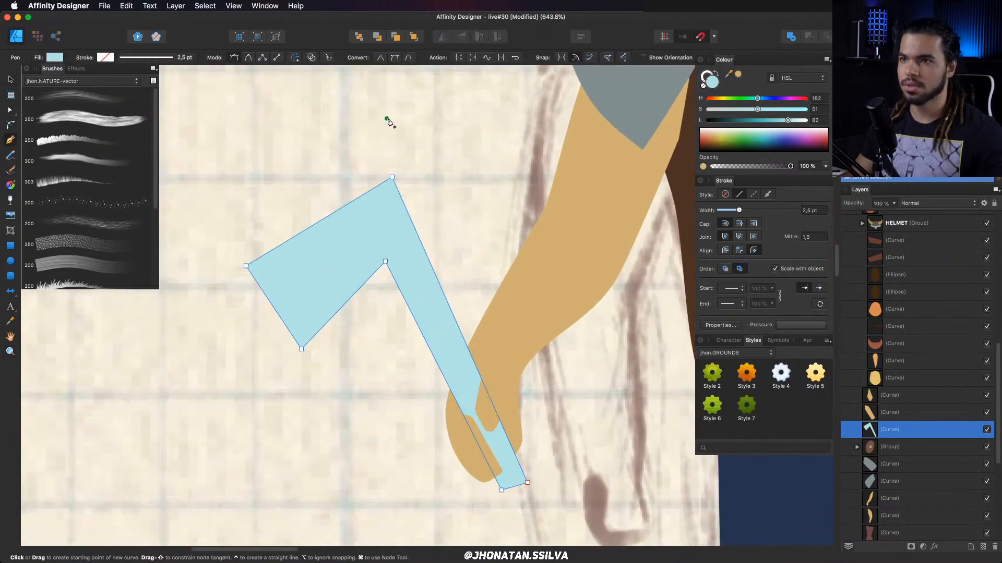
left_click_drag(769, 120, 738, 121)
left_click(743, 120)
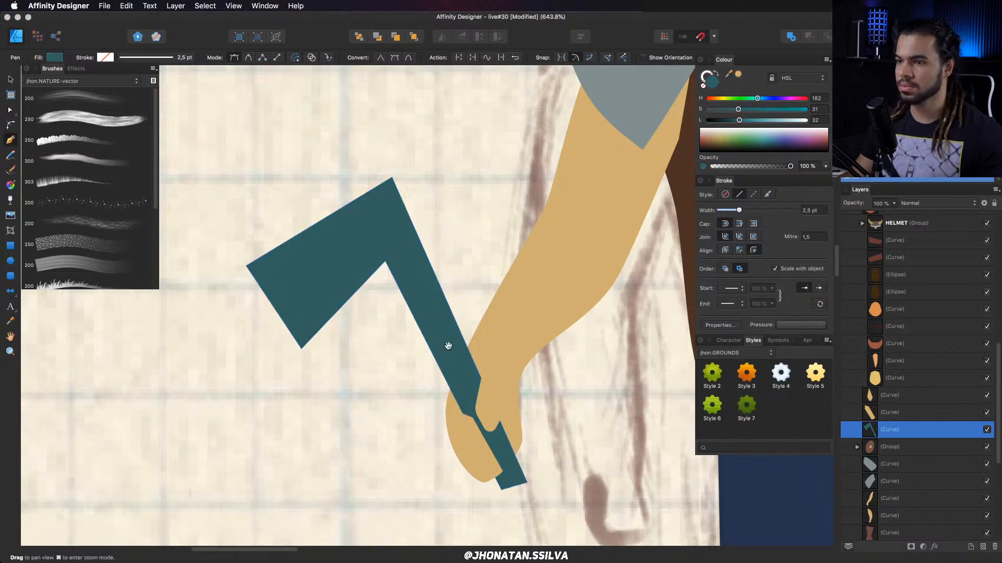
scroll(454, 349, "down", 2)
scroll(454, 349, "right", 2)
scroll(459, 351, "down", 1)
scroll(459, 351, "right", 2)
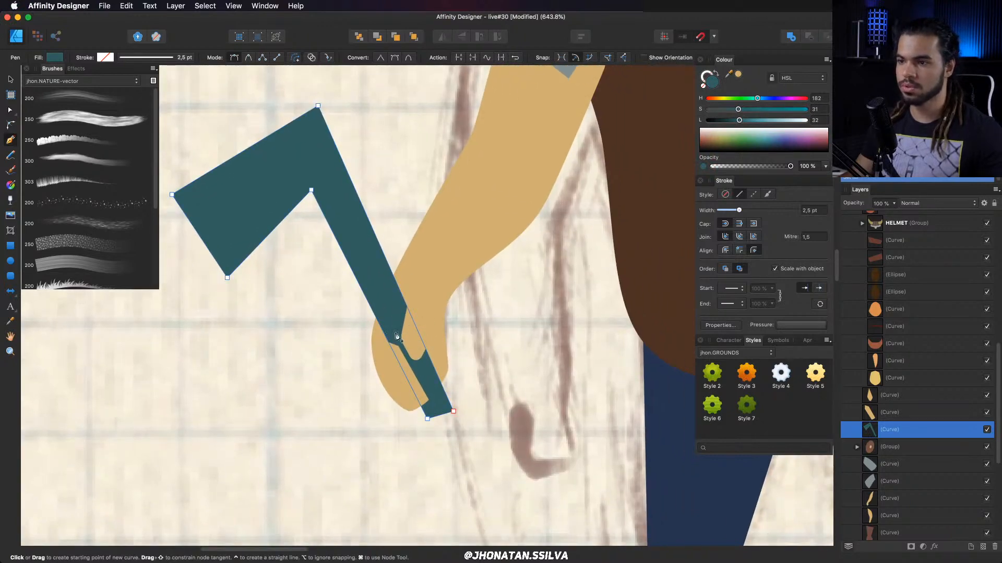
scroll(397, 337, "down", 1)
scroll(396, 336, "right", 1)
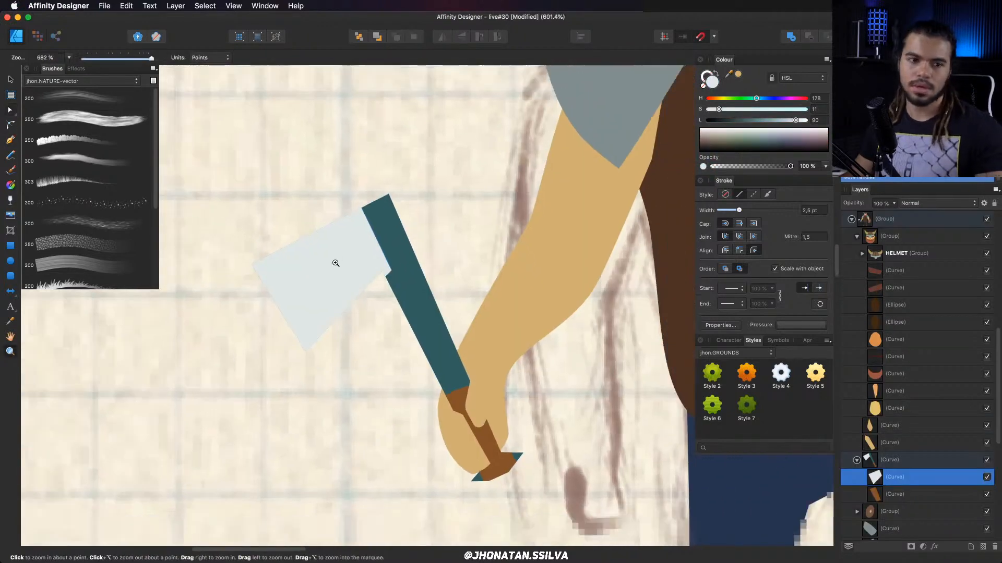
Show the GRAY rectangle in the BG group to give the canvas a dark background.
scroll(330, 256, "down", 1)
scroll(331, 256, "right", 1)
left_click(376, 239, "alt")
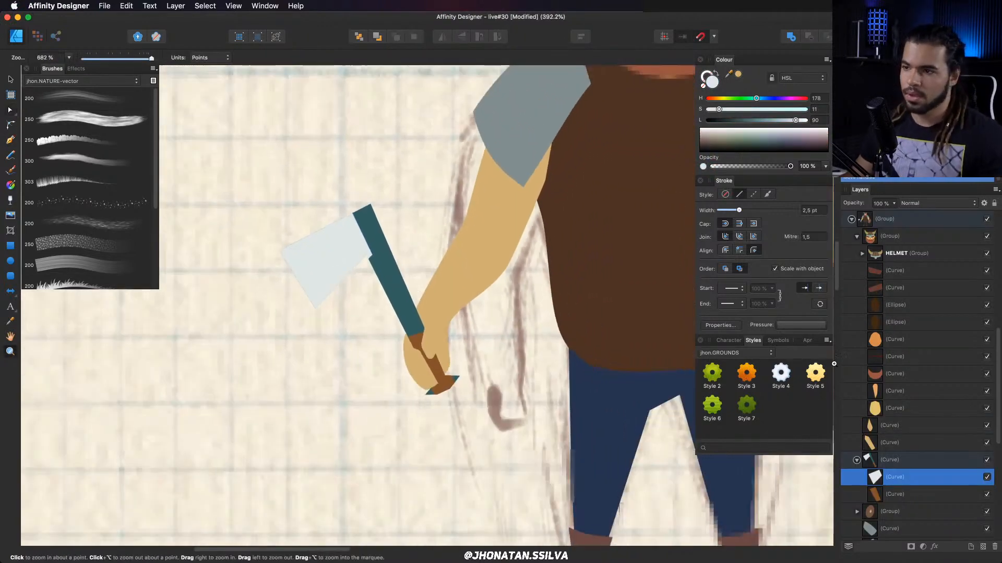
scroll(979, 509, "down", 8)
left_click(986, 516)
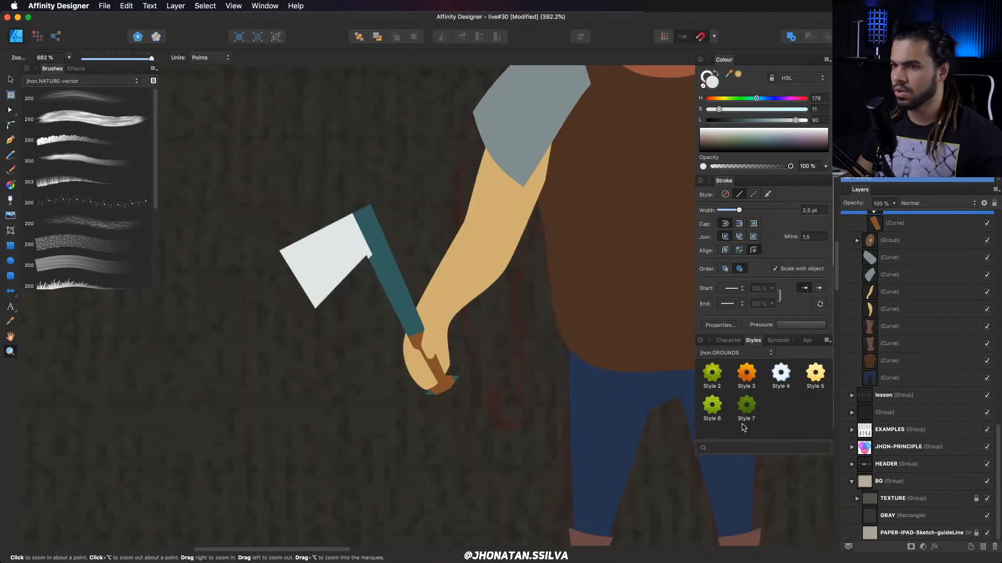
Select the axe's parent outline curve and add a node where the blade's upper edge meets the handle.
scroll(389, 279, "up", 4)
scroll(389, 279, "right", 3)
key("a")
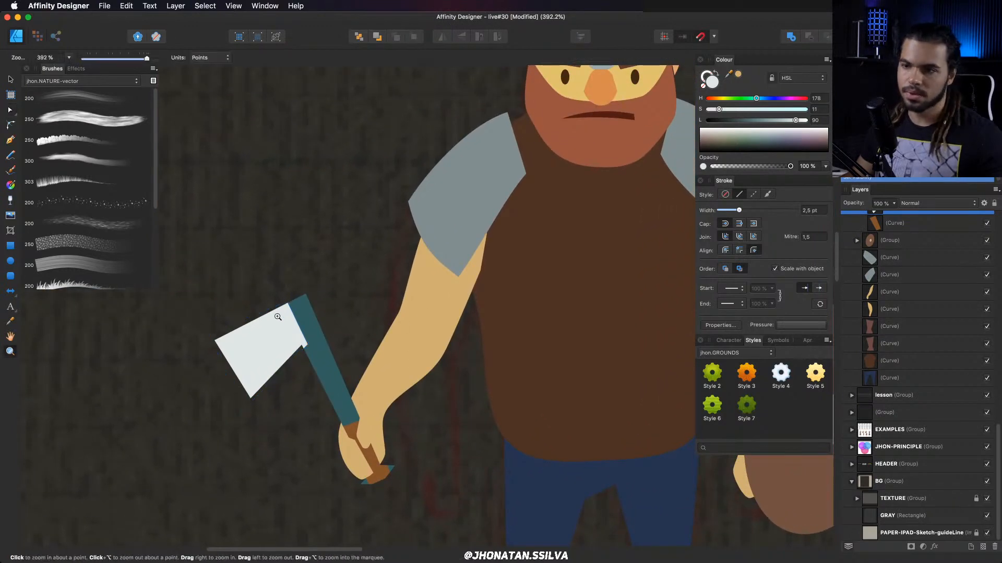
scroll(287, 310, "up", 2)
left_click_drag(286, 301, 365, 288)
key("v")
scroll(907, 241, "up", 3)
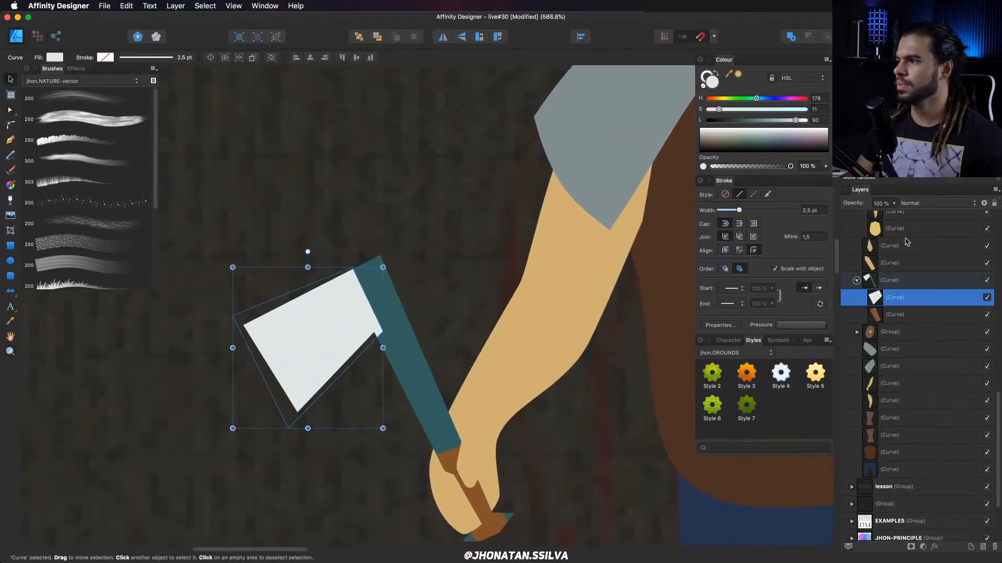
left_click(899, 281)
key("a")
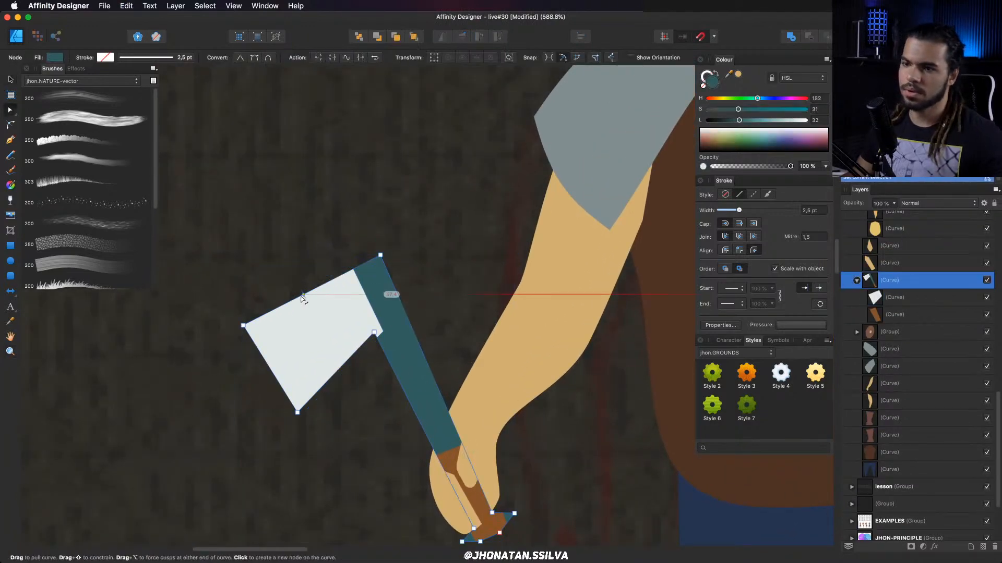
left_click_drag(306, 304, 308, 293)
left_click(351, 270)
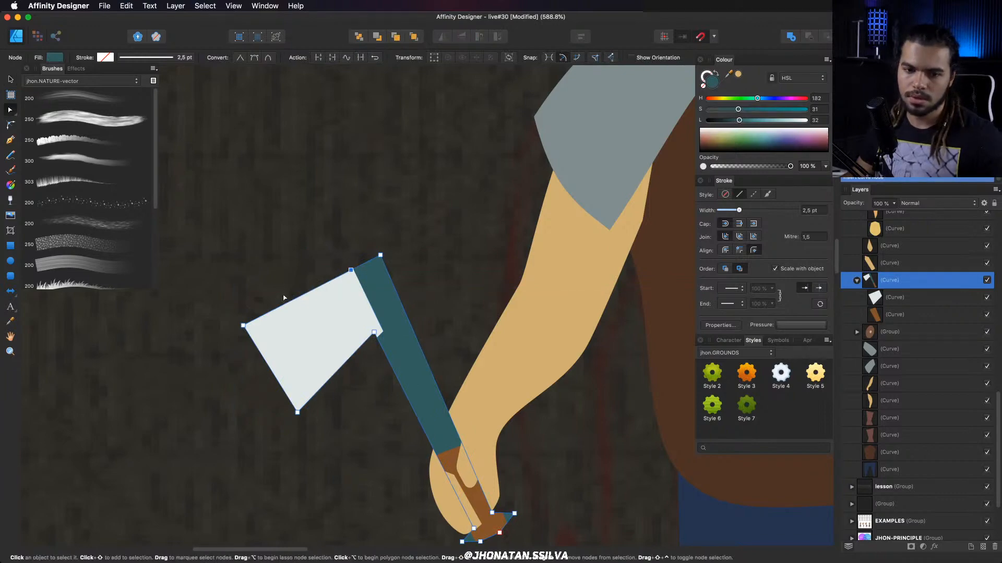
Bend the blade's upper and lower edges inward, move its lower inner node against the handle, and bow the cutting edge outward.
left_click_drag(286, 302, 295, 314)
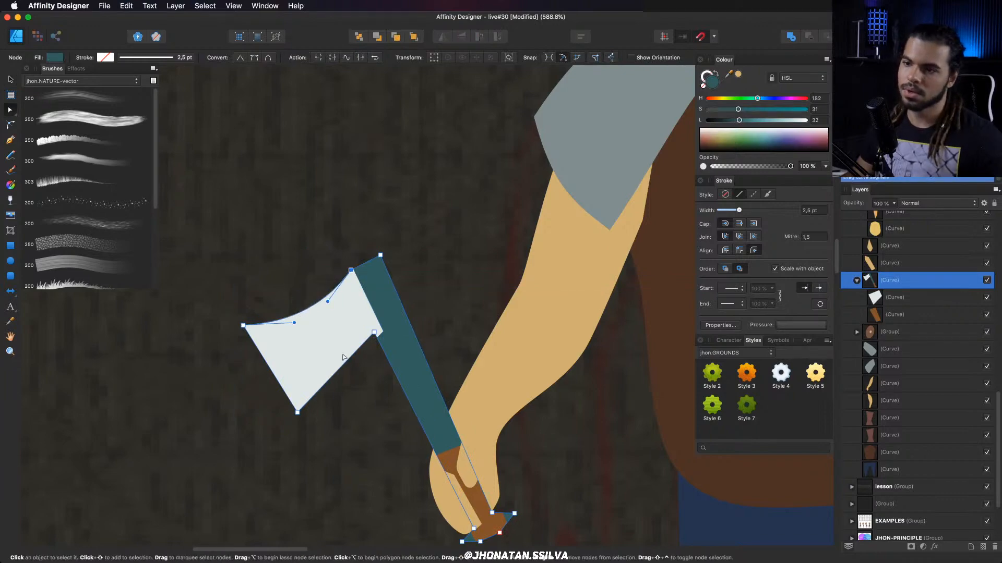
left_click_drag(344, 359, 385, 301)
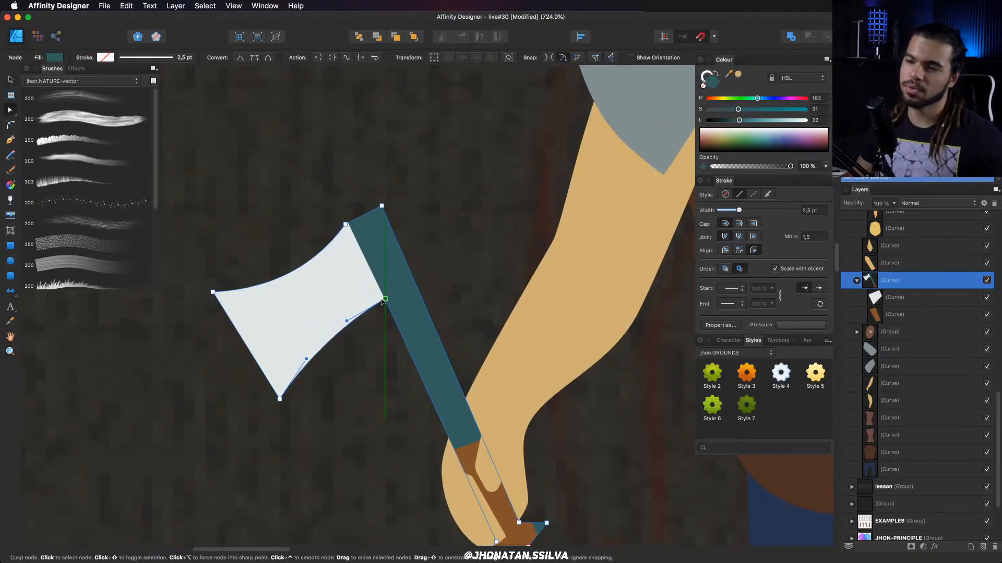
scroll(381, 303, "down", 1)
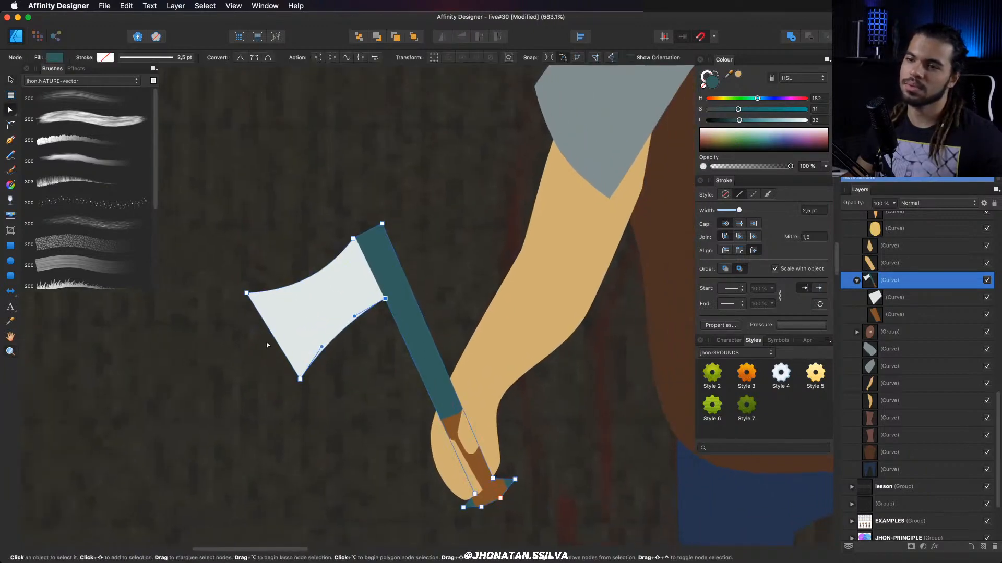
scroll(277, 284, "down", 1)
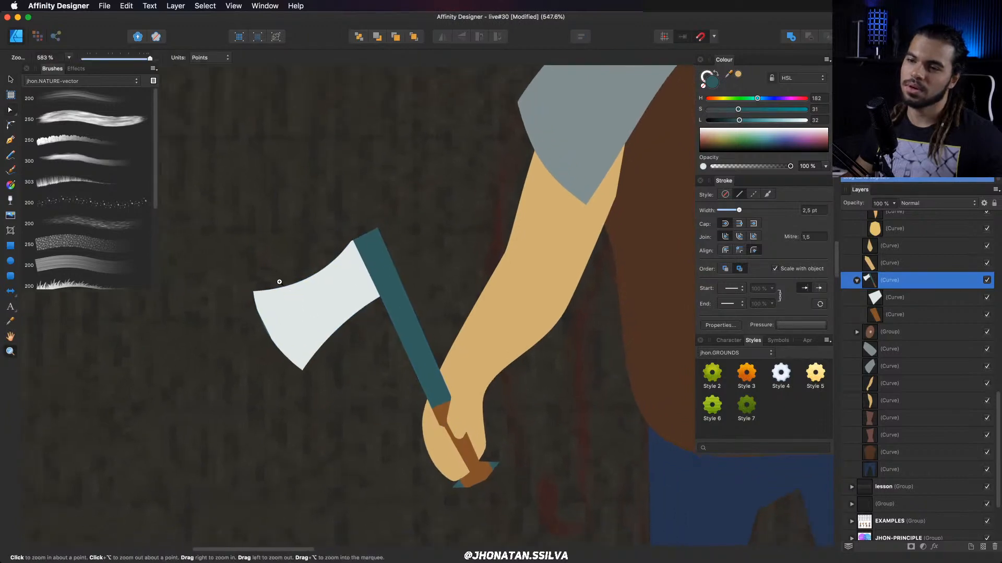
scroll(320, 273, "down", 2)
scroll(338, 282, "down", 2)
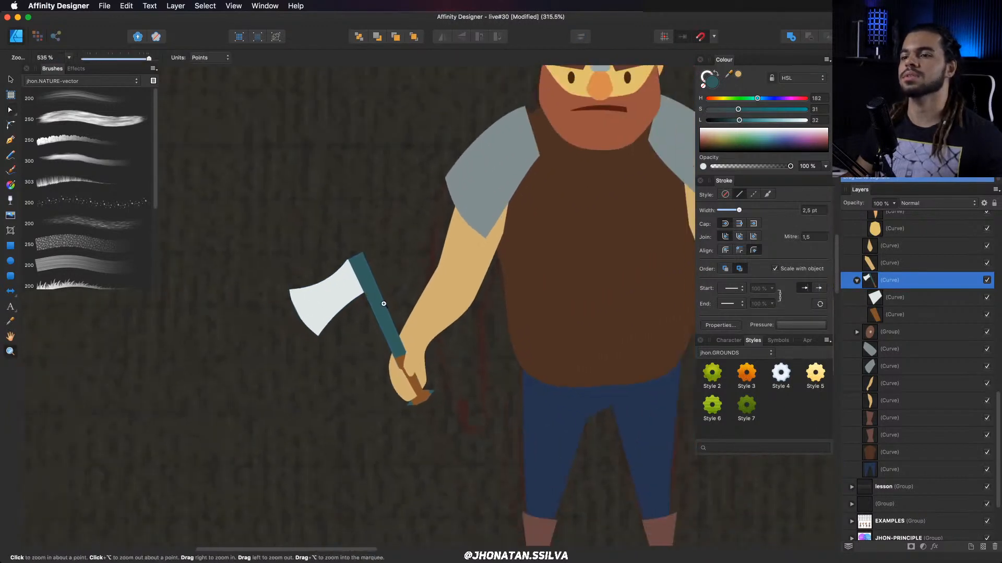
Extend the white blade fill's lower outer corner past the axe outline and bow its cutting edge outward.
scroll(347, 318, "up", 4)
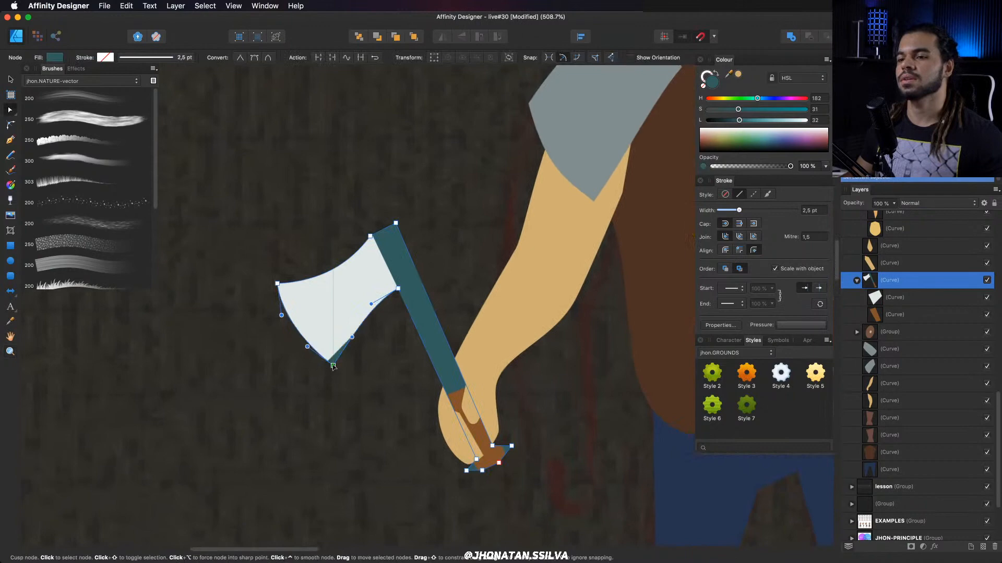
left_click(333, 321)
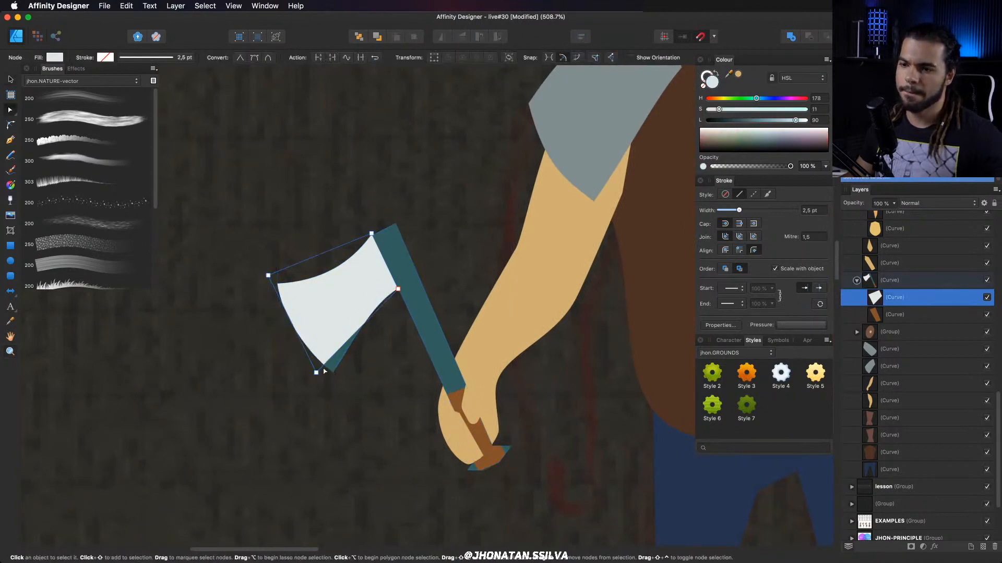
left_click_drag(317, 372, 344, 393)
left_click_drag(306, 334, 281, 351)
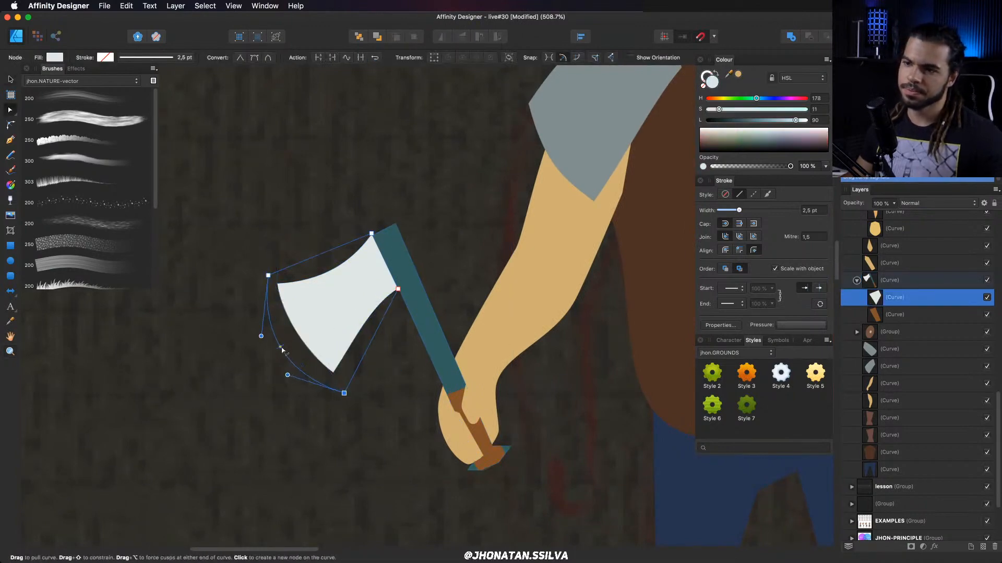
key("z")
left_click_drag(384, 287, 388, 246)
Extend the upper outer corner of the blade on the axe's parent outline, then stretch the white fill's cutting edge to cover it.
key("v")
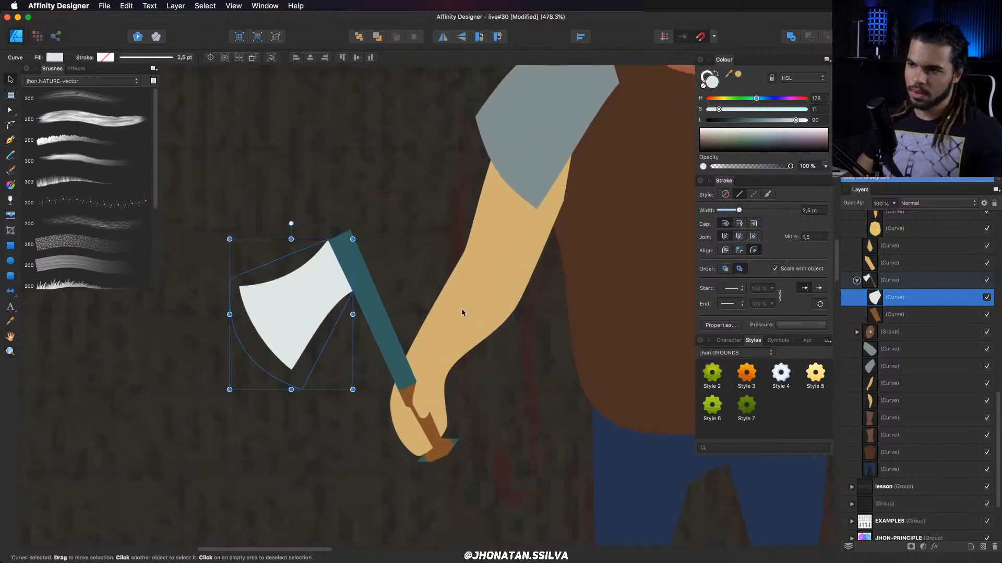
left_click(872, 276)
key("a")
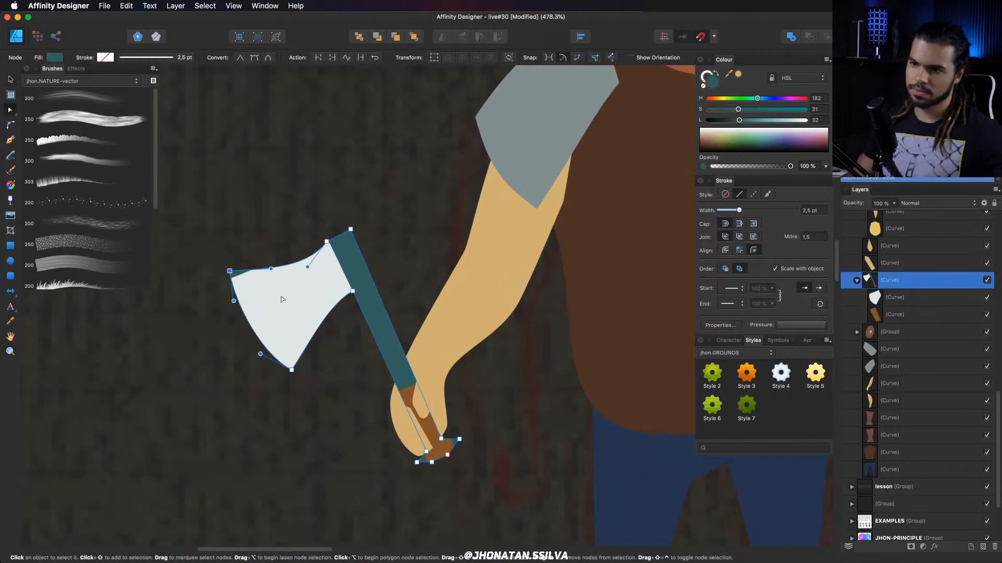
left_click(252, 286)
left_click_drag(217, 318, 215, 311)
key("z")
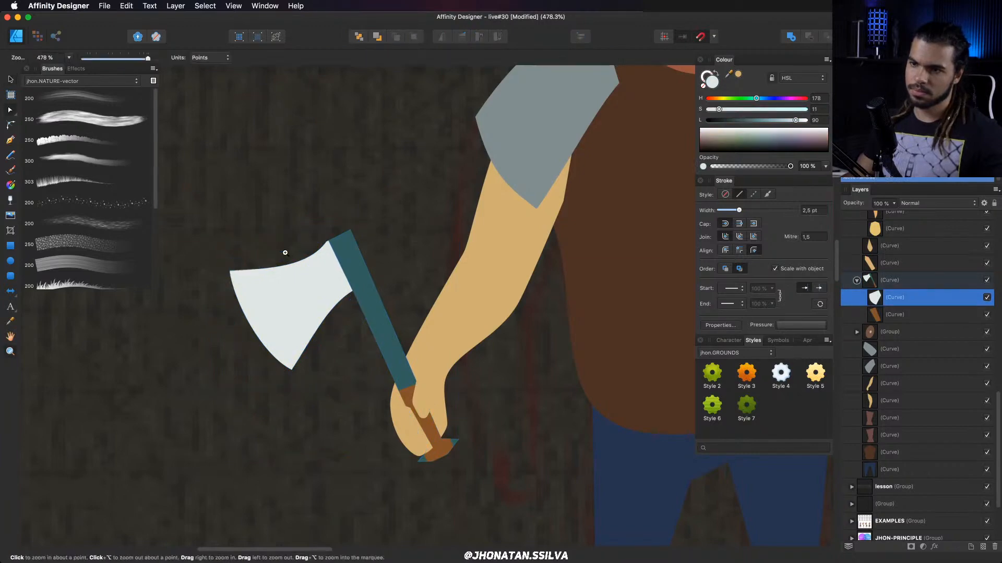
left_click_drag(284, 252, 412, 249)
Recolour the axe's parent shape brown with hue 31 and saturation 28.
key("v")
left_click(895, 284)
key("z")
left_click_drag(473, 274, 389, 269)
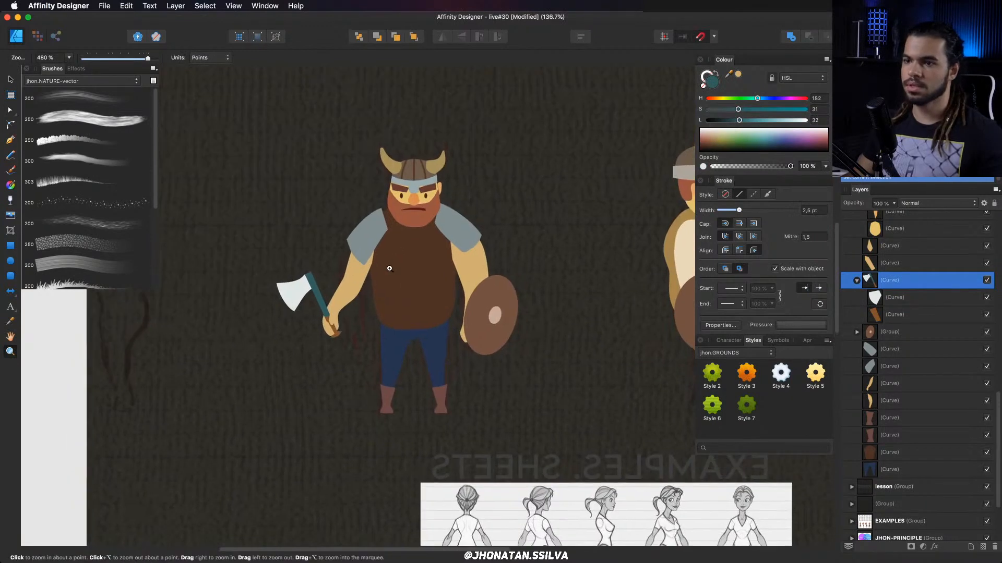
left_click_drag(322, 289, 423, 292)
key("v")
scroll(293, 310, "up", 3)
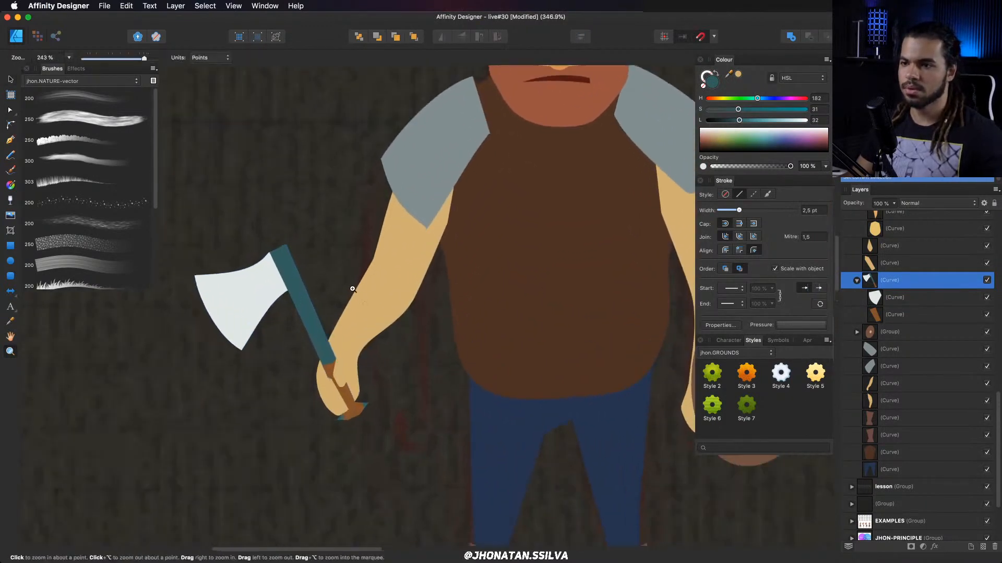
left_click(717, 99)
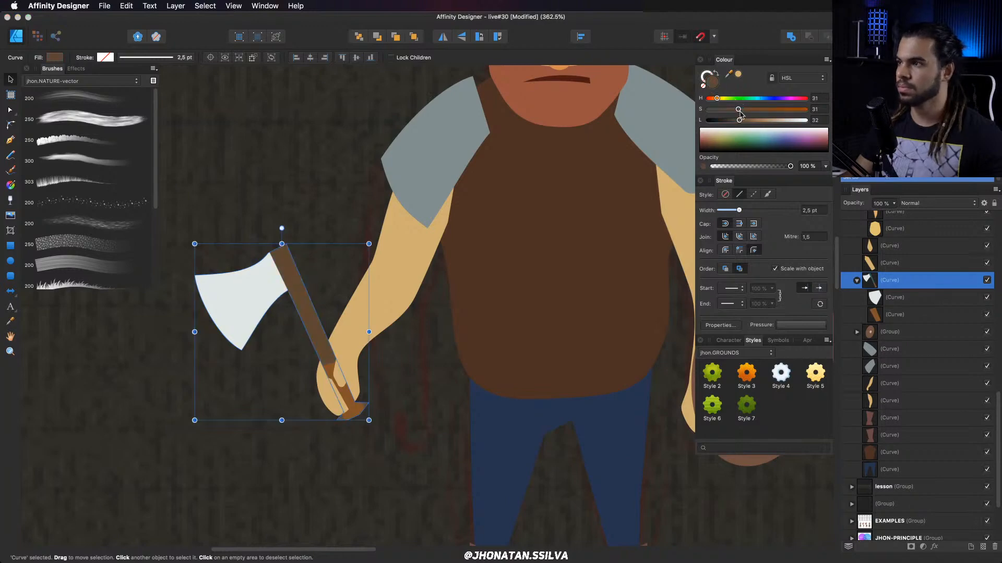
left_click_drag(738, 110, 735, 110)
key("z")
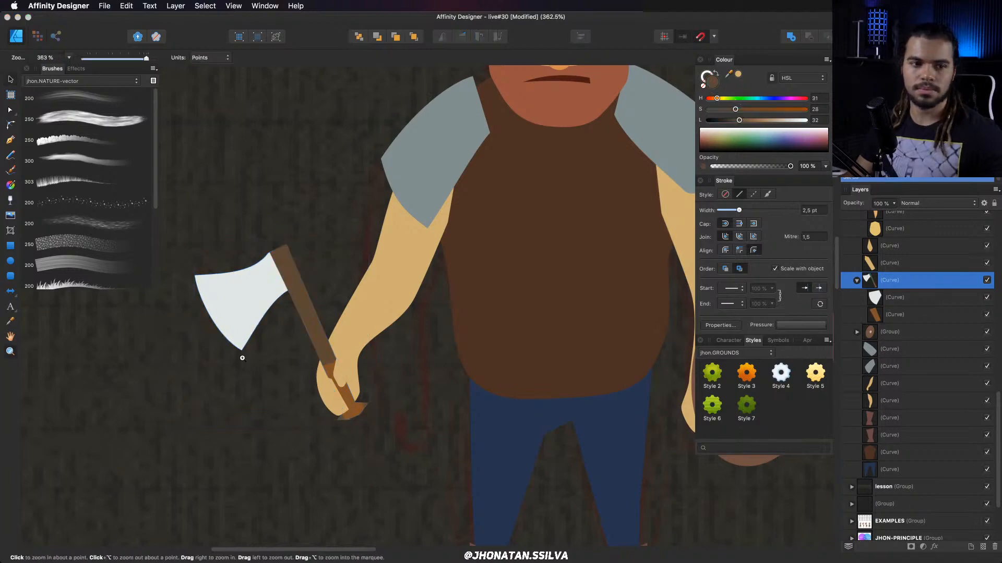
key("v")
double_click(234, 308)
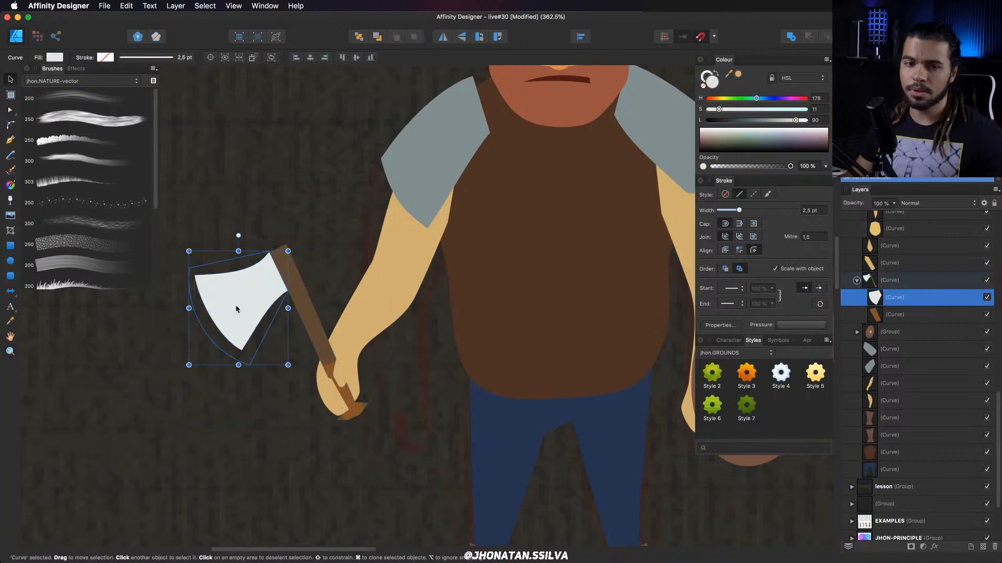
scroll(283, 312, "up", 1)
left_click_drag(283, 312, 354, 279)
left_click_drag(407, 261, 342, 273)
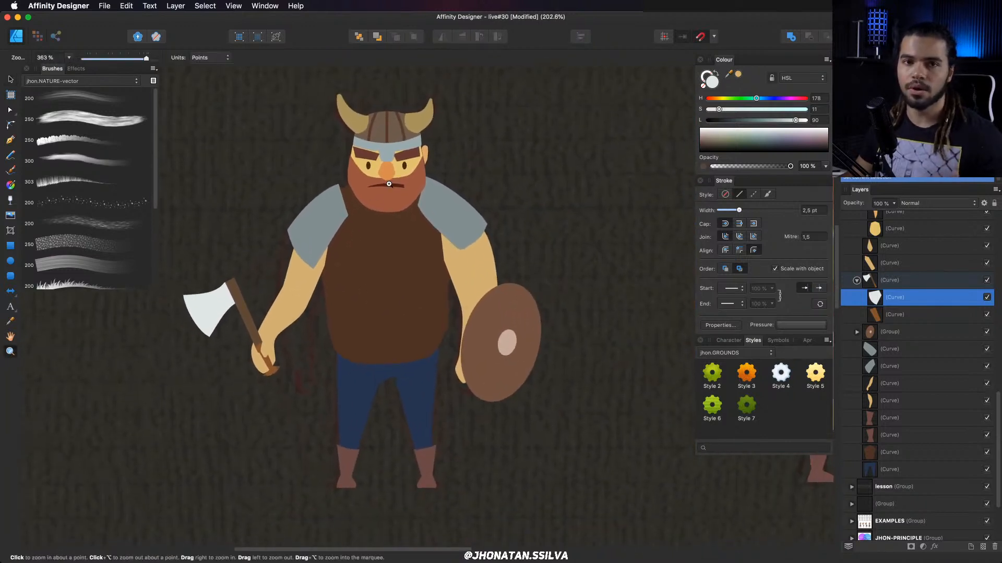
scroll(383, 212, "up", 1)
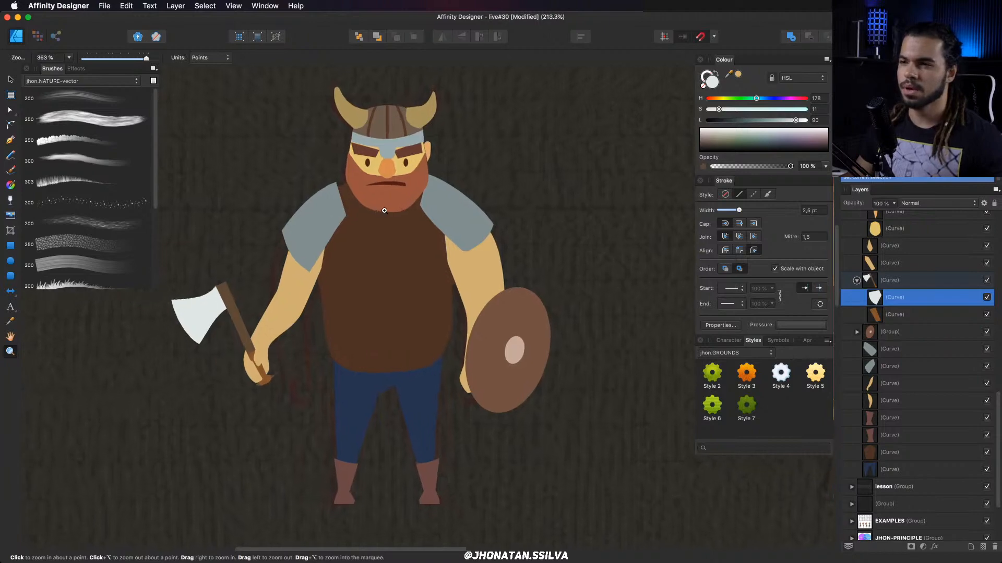
Try a slate-blue fill on the boot below the shield, with hue 206, saturation 17 and lightness 33.
left_click_drag(384, 370, 389, 315)
left_click_drag(420, 397, 444, 399)
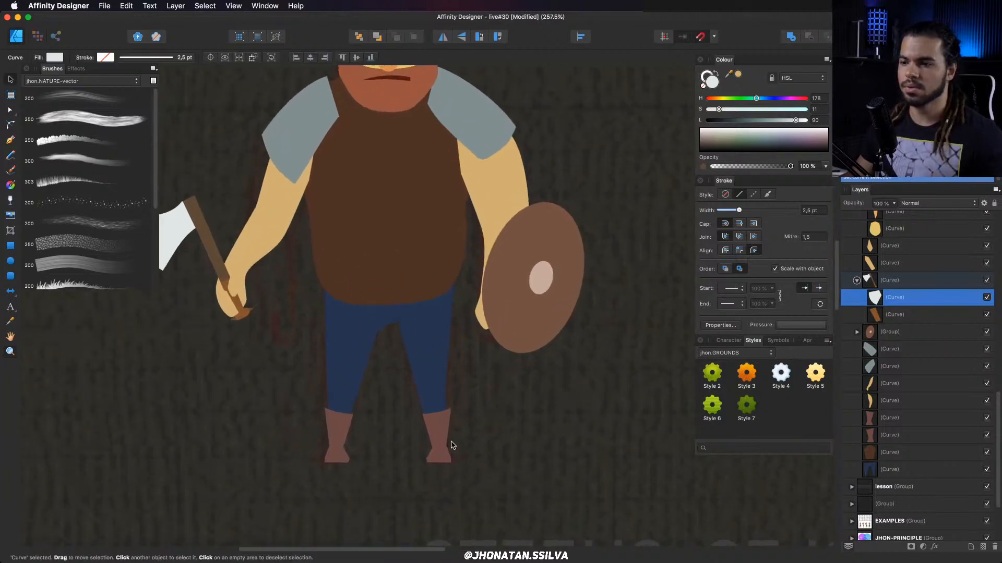
left_click(447, 443)
left_click_drag(754, 102, 762, 103)
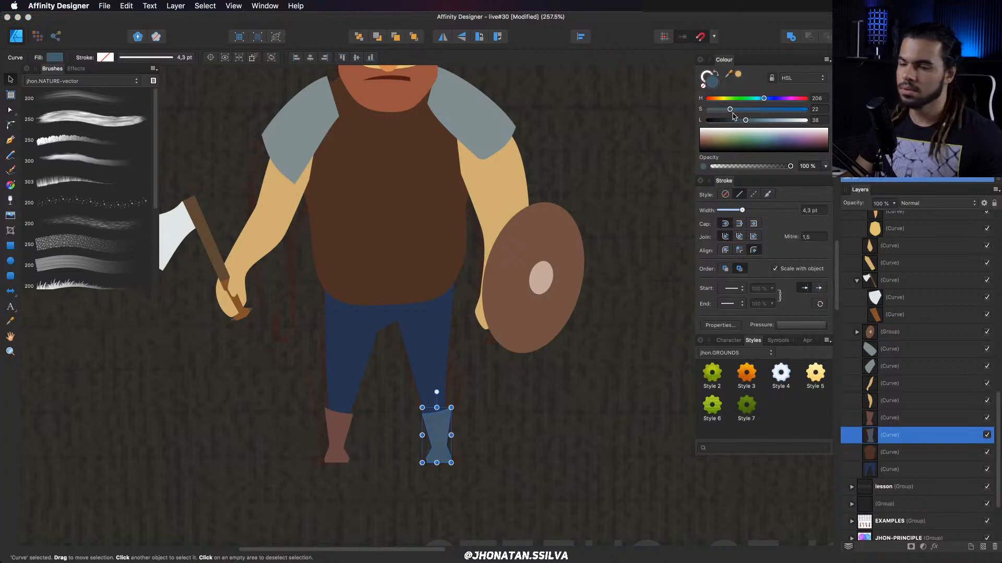
left_click_drag(745, 120, 741, 121)
scroll(336, 391, "down", 3)
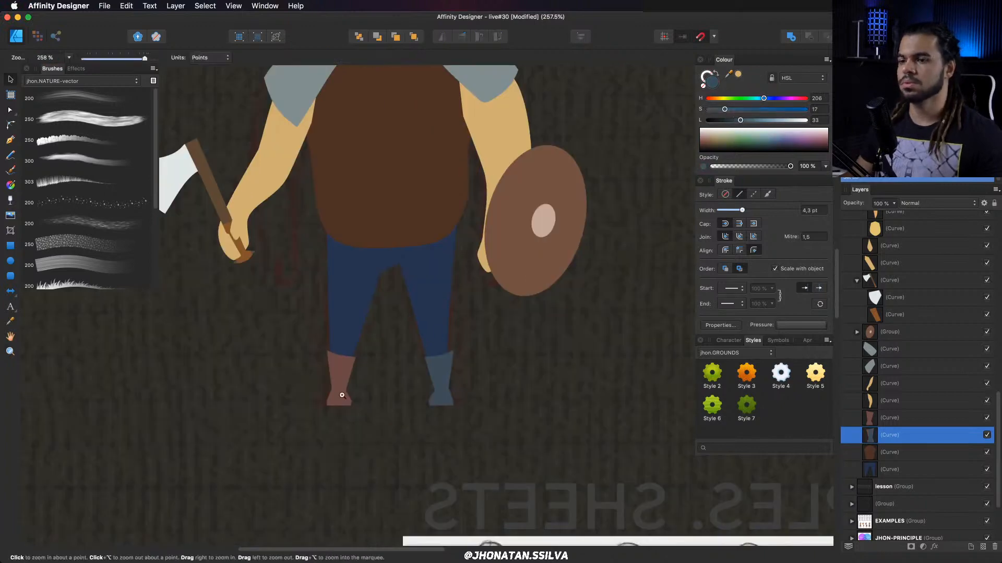
Select both boots and recolour them very dark brown with hue 22, saturation 41 and lightness 10.
scroll(335, 380, "up", 2)
left_click(350, 374)
left_click(458, 369, "shift")
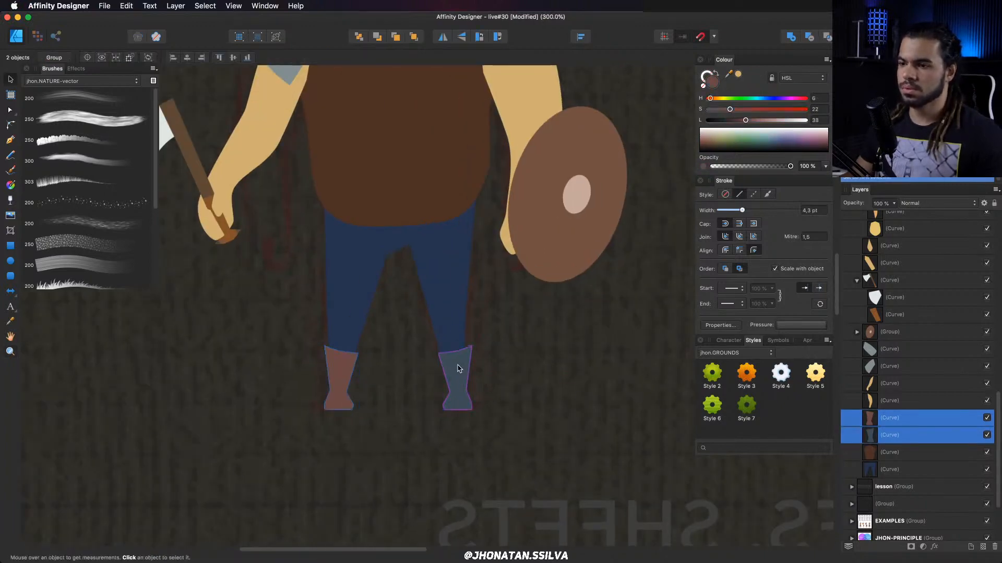
left_click_drag(760, 98, 738, 121)
left_click(745, 110)
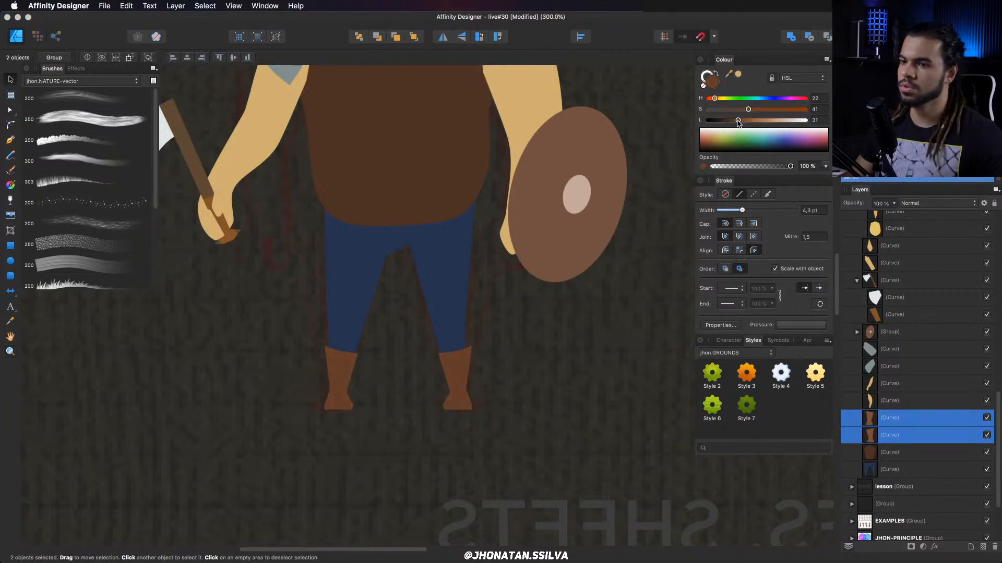
left_click_drag(732, 122, 718, 121)
Select the brown torso curve and examine its nodes and the proportions of the whole figure.
left_click_drag(399, 247, 402, 318)
key("z")
key("v")
left_click(454, 280)
key("a")
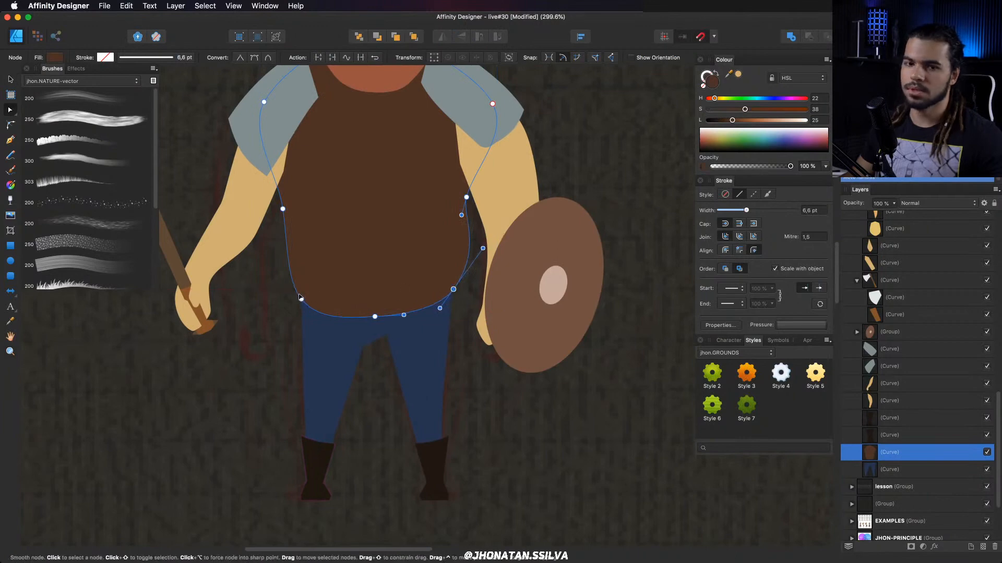
key("z")
scroll(397, 245, "down", 4)
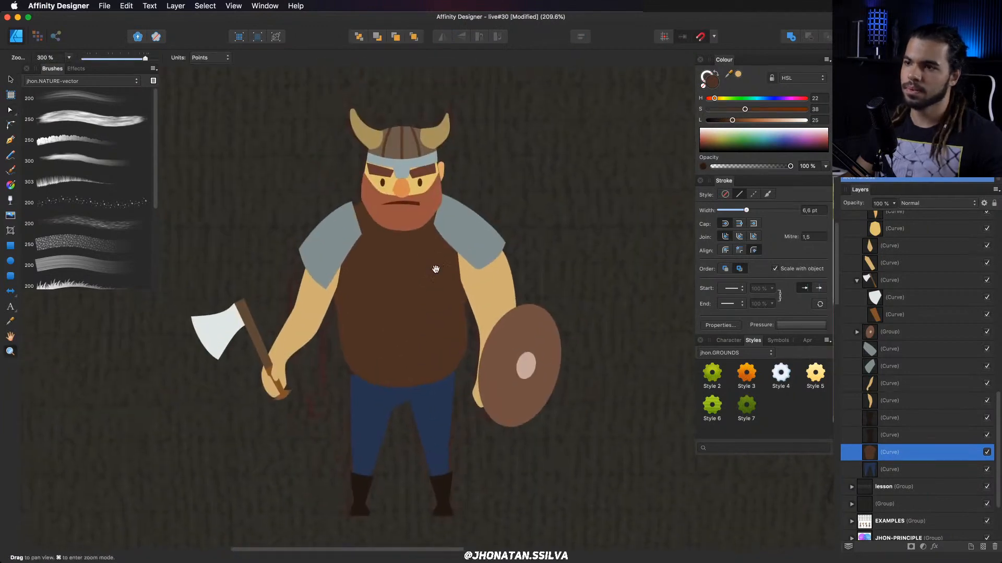
scroll(440, 239, "up", 1)
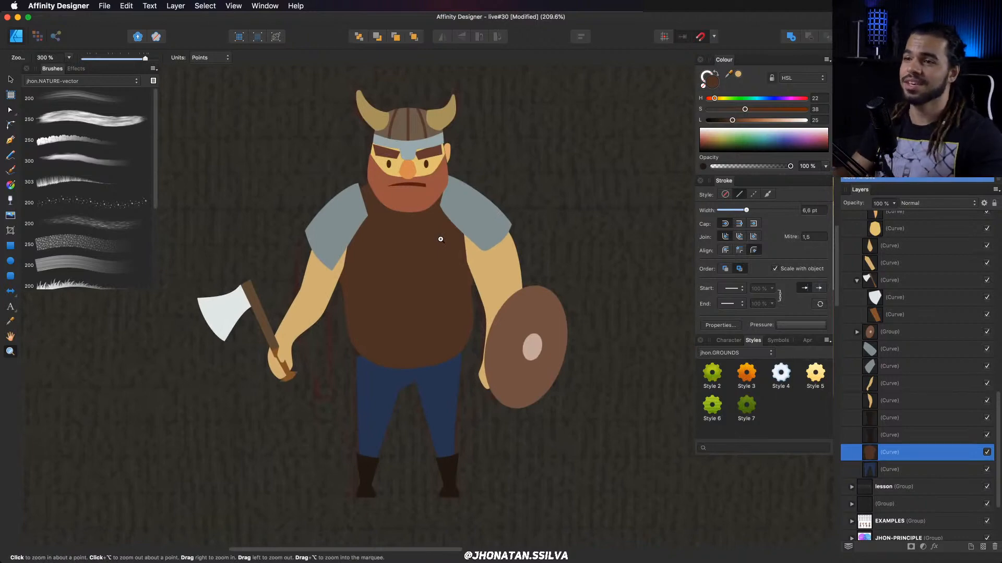
Select the arm holding the shield and save the document.
key("space")
left_click_drag(440, 240, 430, 251)
key("v")
left_click(479, 278)
key("space")
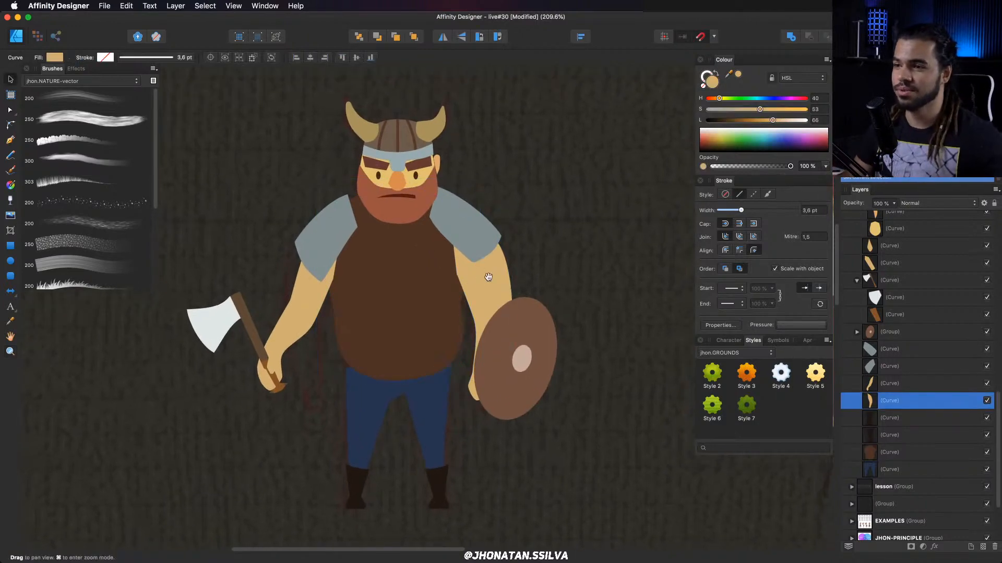
mouse_move(488, 277)
left_mouse_down()
mouse_move(471, 284)
mouse_move(475, 262)
left_mouse_up()
key("super+s")
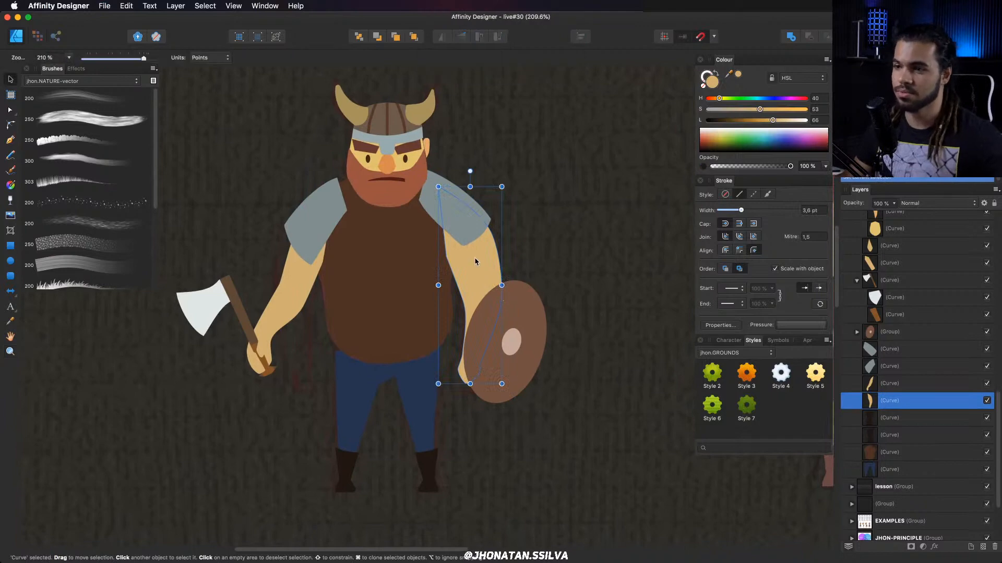
Shift the node on the shield arm's inner edge, beside the torso, slightly downward and outward.
key("z")
scroll(422, 268, "down", 1)
scroll(397, 245, "up", 1)
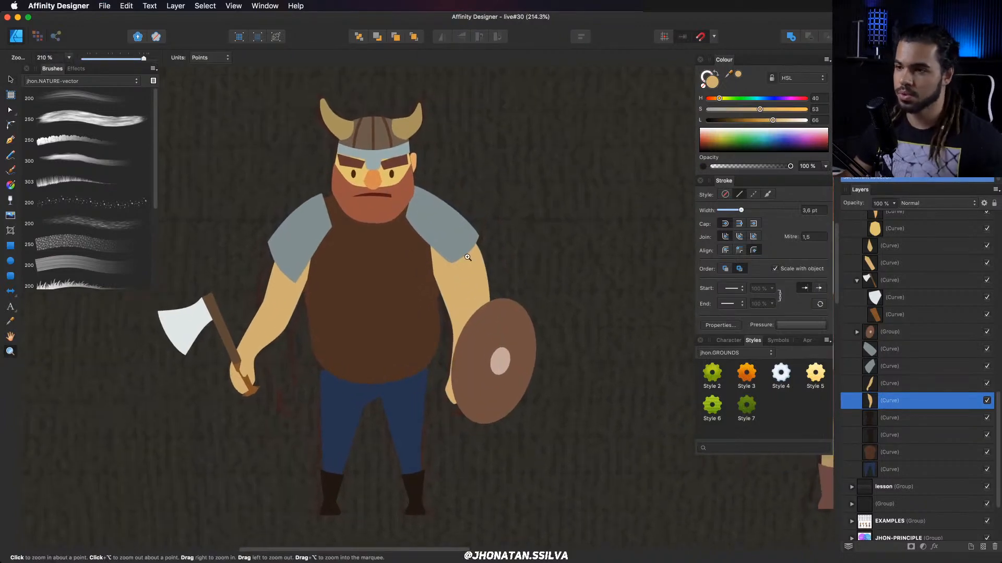
key("a")
left_click(438, 286)
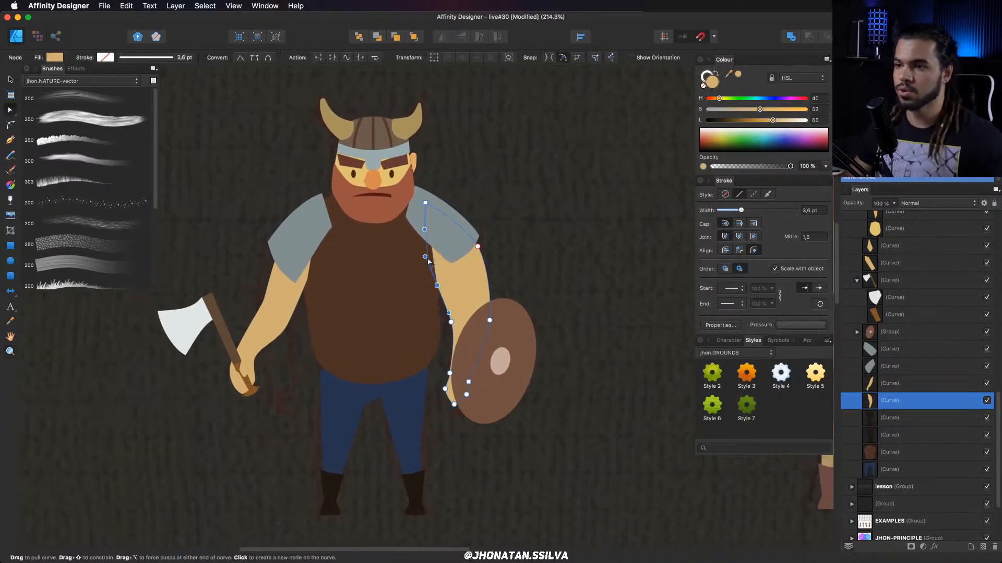
left_click_drag(439, 291, 443, 298)
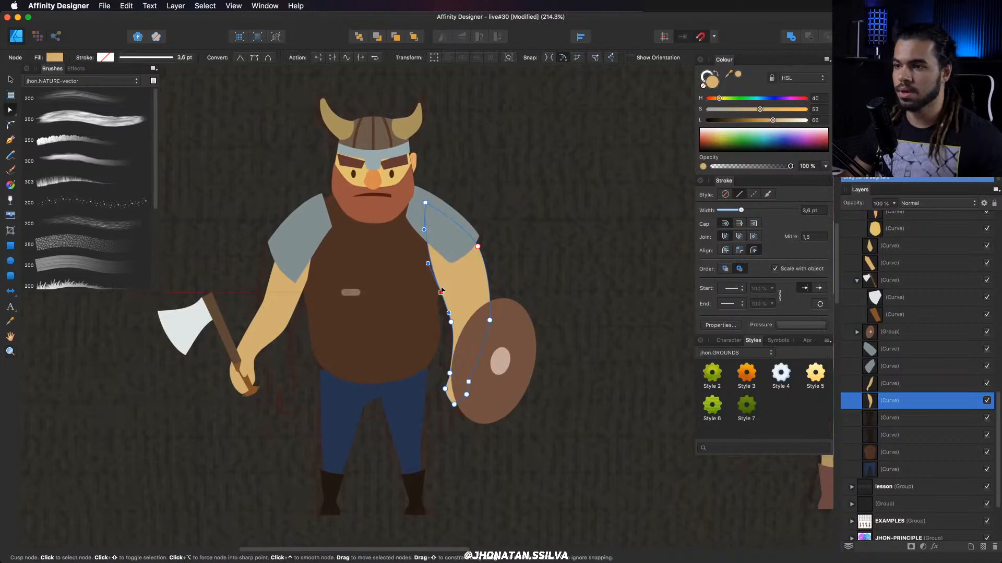
Move the shield arm's top node inward under the shoulder pad, and smooth it and the outer shoulder node.
left_click(478, 246)
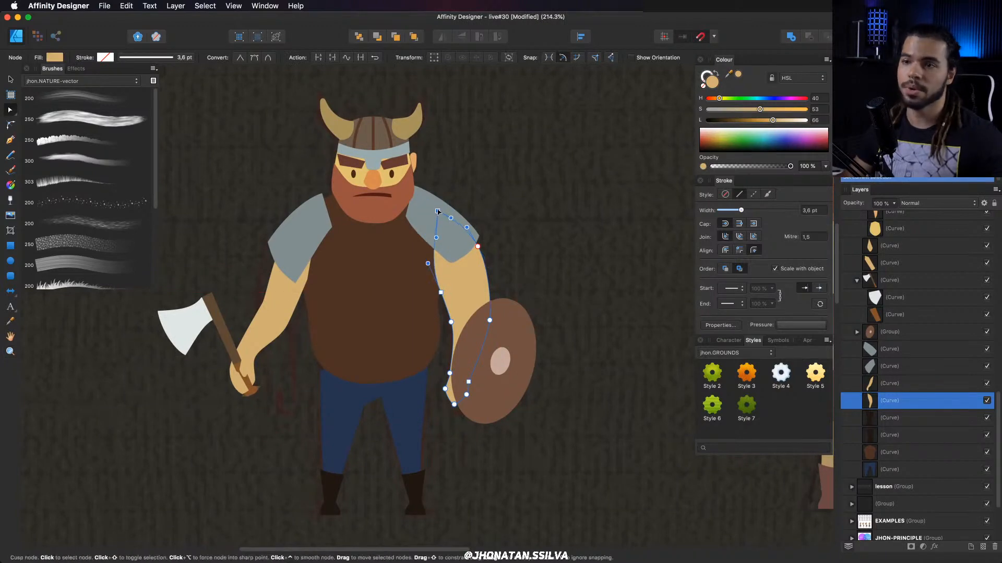
left_click(438, 212, "ctrl")
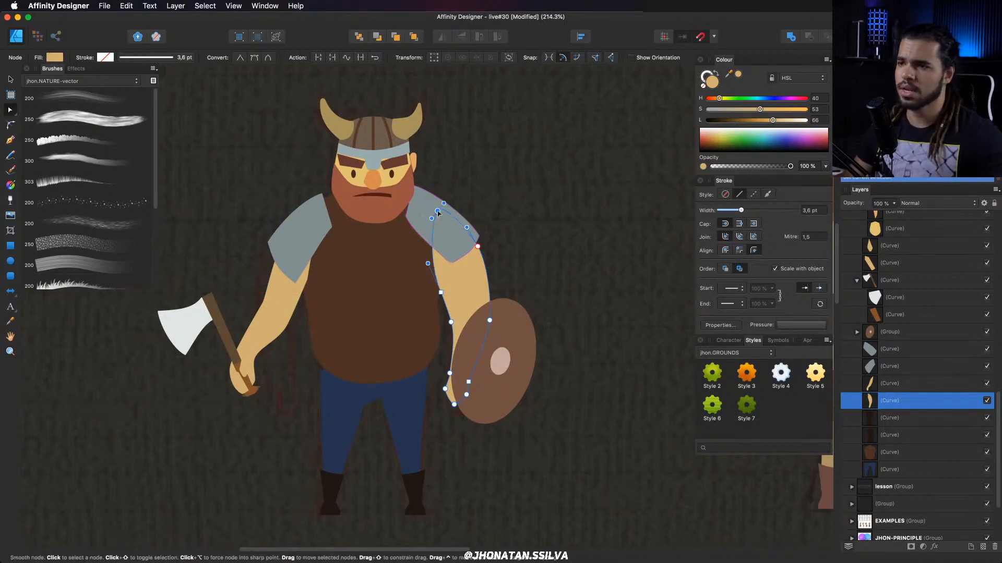
left_click_drag(450, 216, 445, 241)
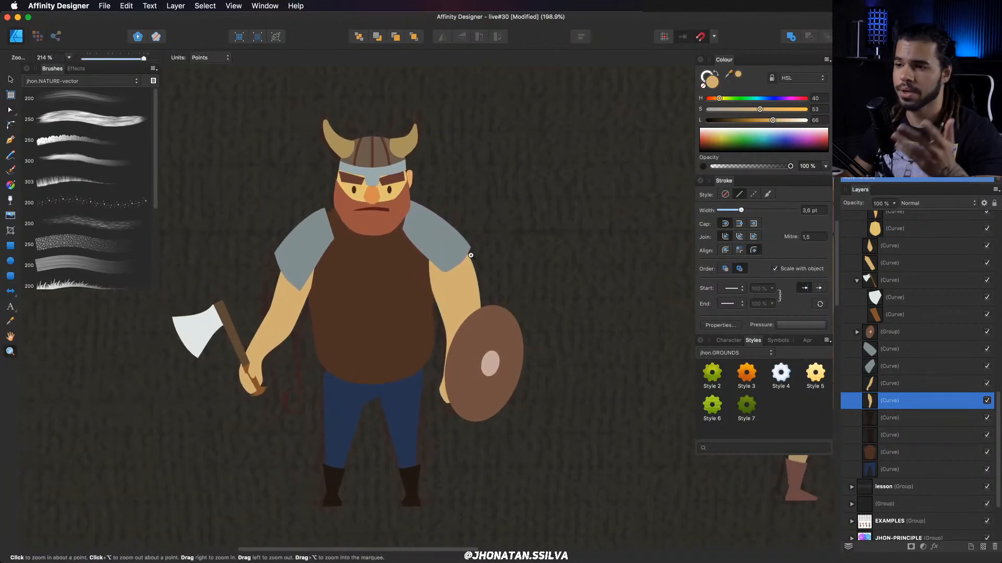
key("a")
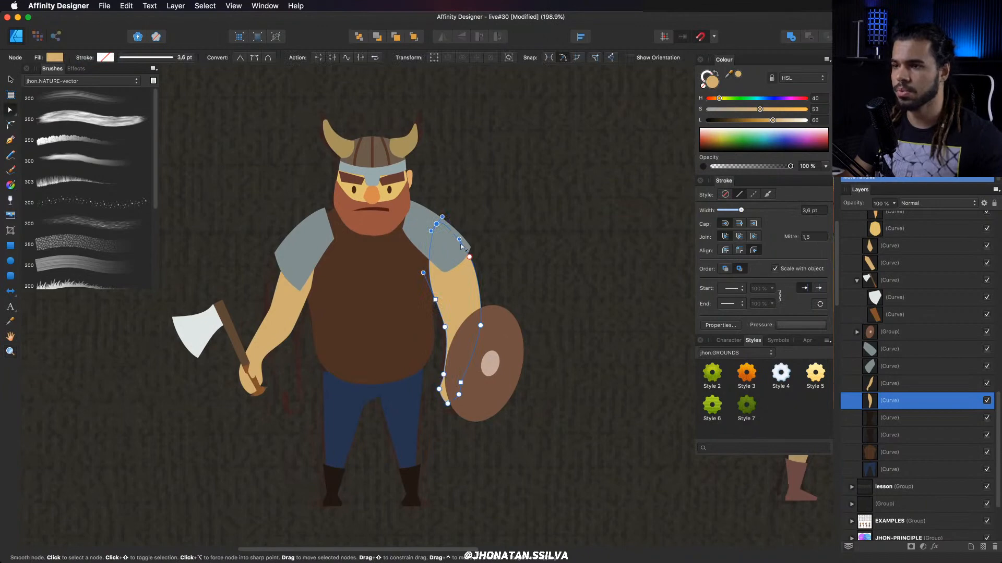
left_click(469, 257)
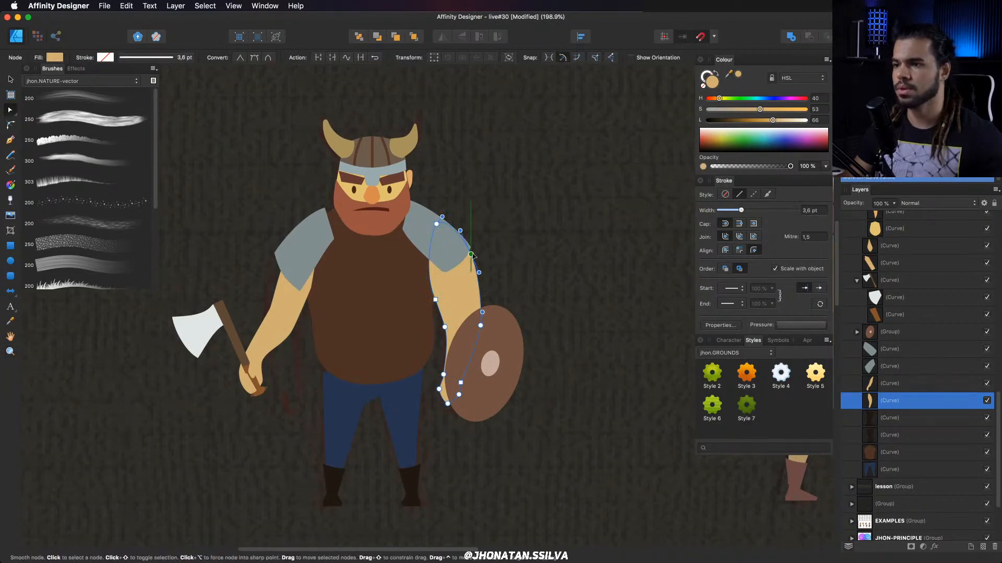
Select the shield group on the character's arm.
key("z")
scroll(456, 287, "up", 2)
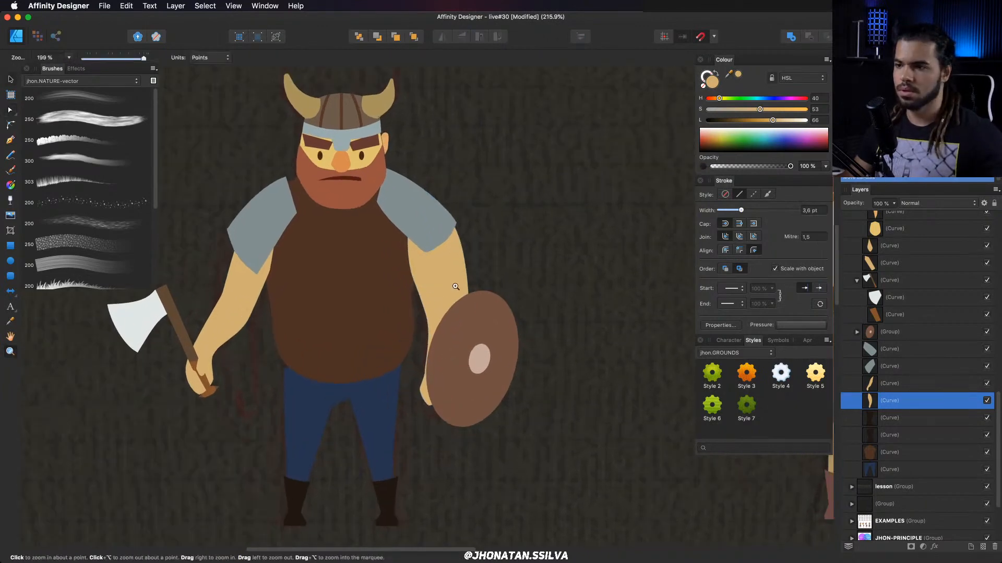
scroll(455, 286, "up", 1)
mouse_move(383, 254)
left_mouse_down()
mouse_move(326, 255)
mouse_move(374, 248)
mouse_move(440, 277)
mouse_move(394, 259)
left_mouse_up()
left_click_drag(465, 241, 442, 222)
key("v")
left_click(506, 337)
left_click_drag(505, 337, 464, 275)
Draw a straight diagonal line across the shield between its inner edge and the central boss with the Pen tool.
key("z")
scroll(489, 289, "up", 2)
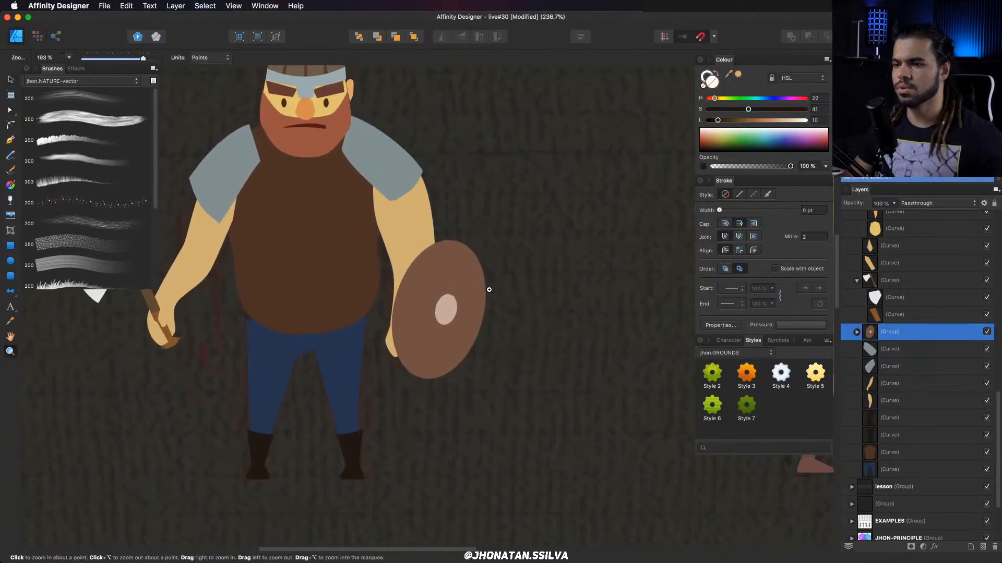
scroll(445, 259, "up", 3)
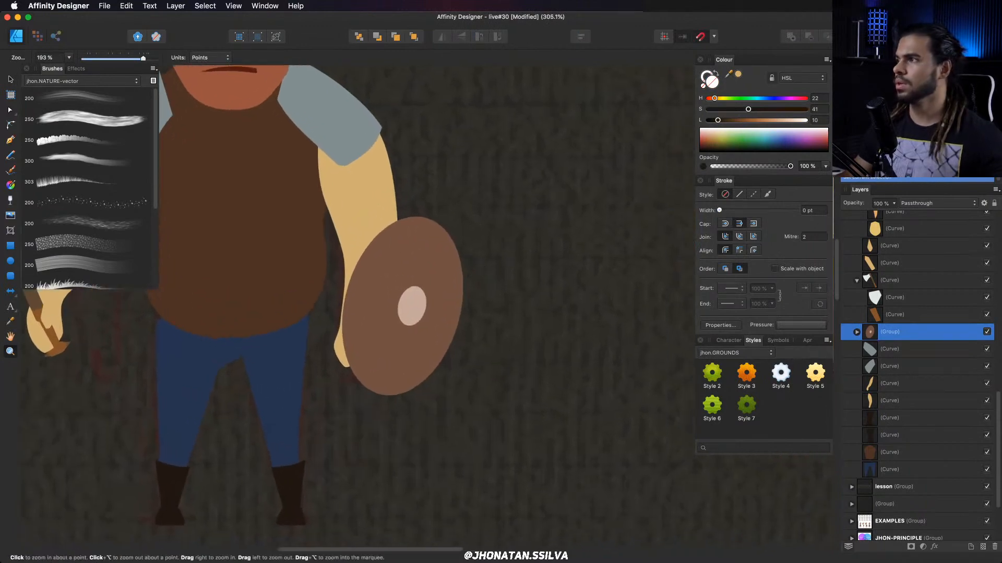
key("v")
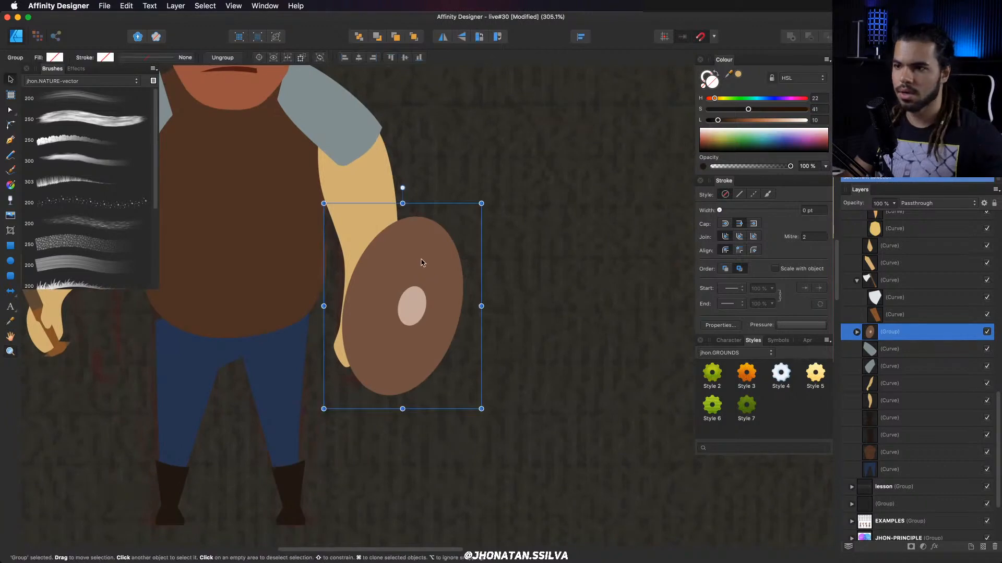
key("p")
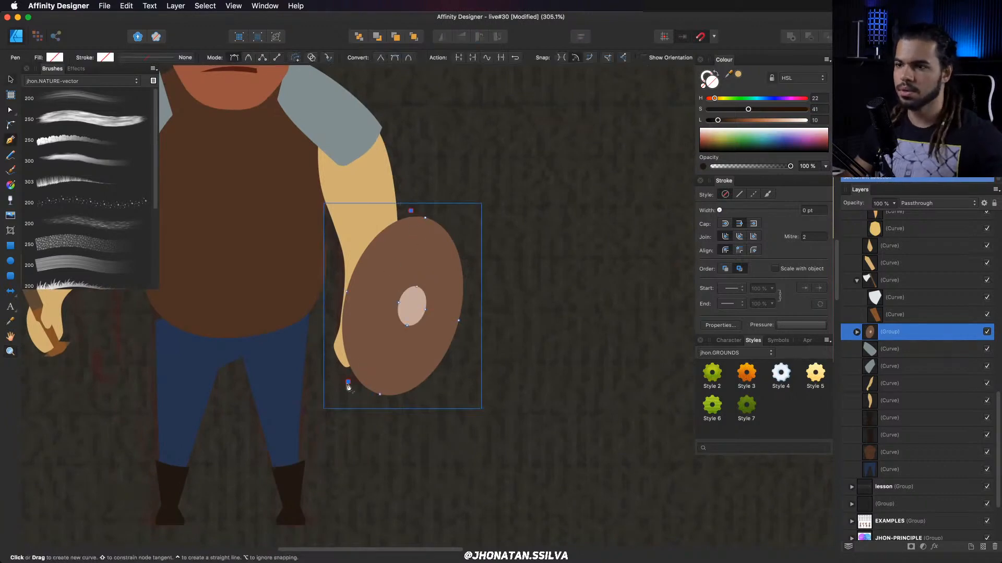
left_click(348, 382)
scroll(356, 337, "up", 2)
key("v")
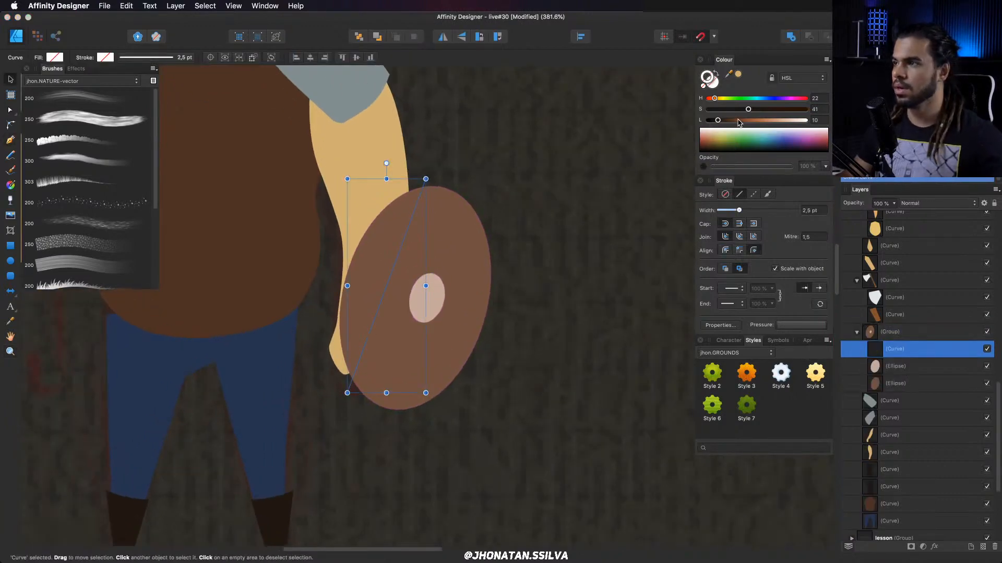
Set the line's stroke lightness to 24 and nest the line inside the shield's brown ellipse so it is clipped.
left_click_drag(738, 122, 732, 122)
scroll(386, 281, "up", 3)
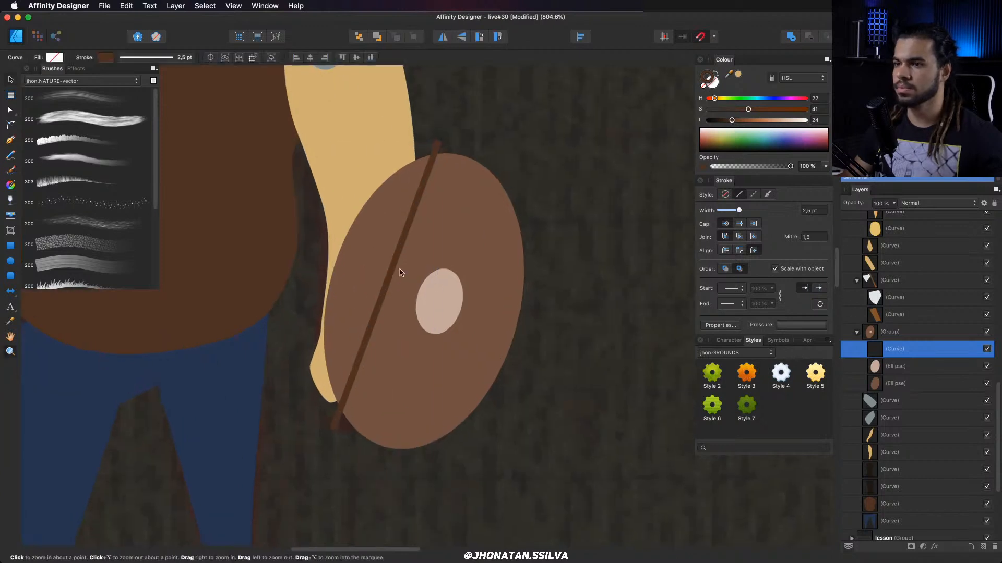
left_click_drag(386, 252, 393, 262)
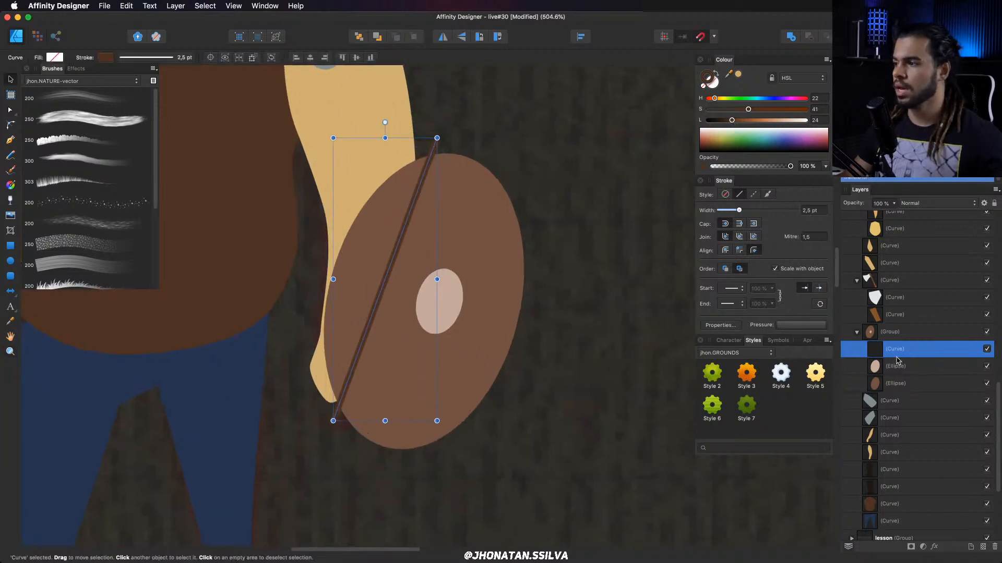
left_click_drag(894, 356, 895, 387)
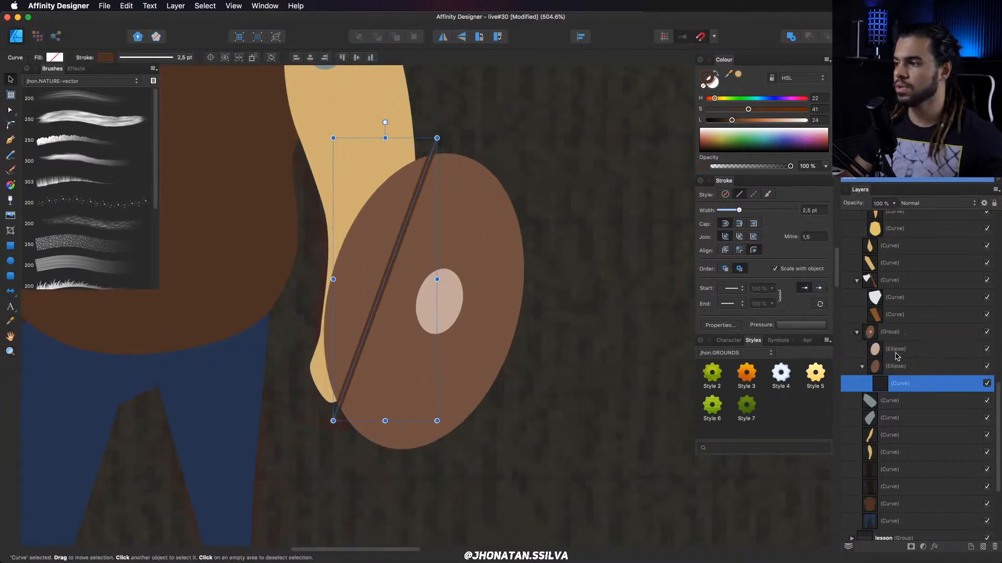
left_click(894, 353)
left_click(895, 366)
Duplicate the plank line closer to the boss and extend the upper end of the line nearer the boss beyond the shield's rim.
key("z")
mouse_move(449, 305)
left_mouse_down()
mouse_move(416, 277)
mouse_move(369, 264)
mouse_move(378, 282)
mouse_move(353, 276)
mouse_move(395, 307)
left_mouse_up()
scroll(421, 281, "up", 2)
key("v")
double_click(389, 264)
key("z")
key("v")
key("a")
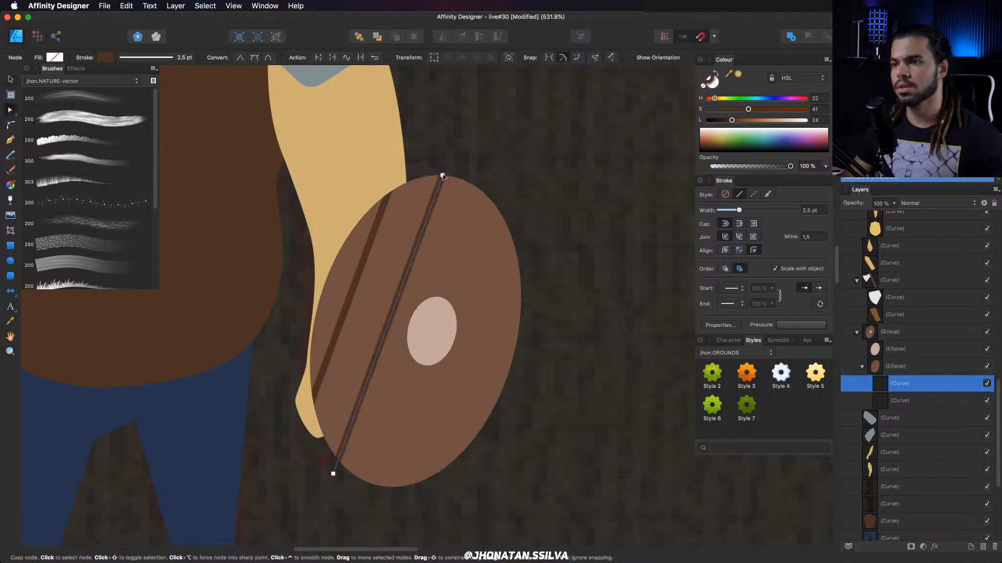
left_click_drag(443, 176, 447, 154)
key("v")
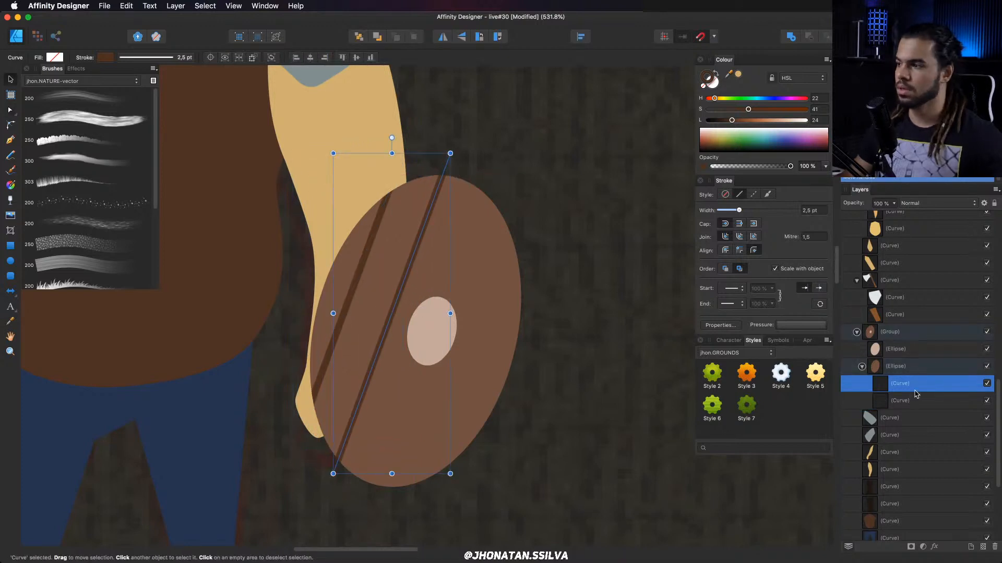
Select both plank lines and rotate them together to a steeper angle.
left_click(916, 400, "shift")
left_click_drag(371, 137, 344, 134)
key("a")
key("v")
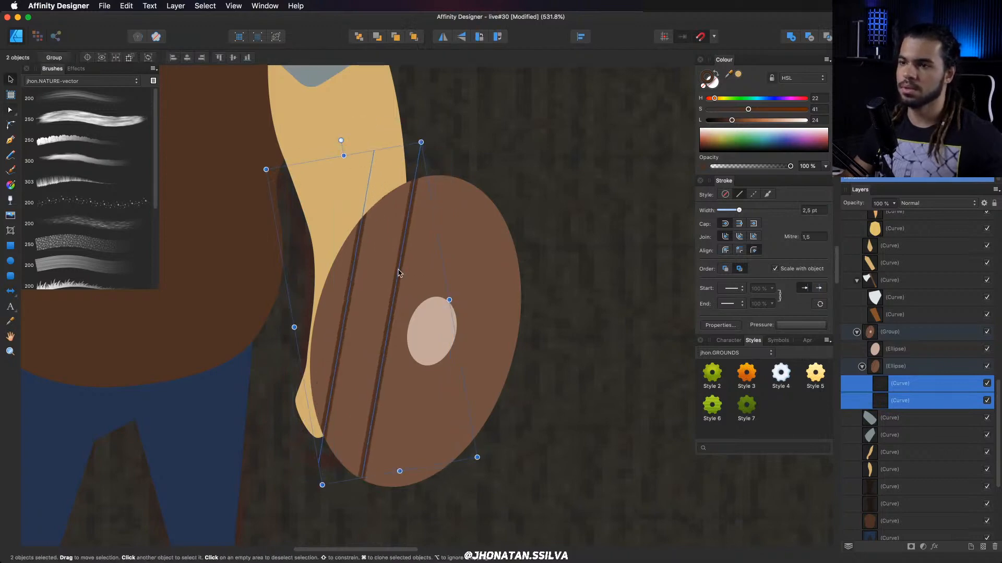
Duplicate the pair of plank lines toward the shield's outer half and extend the line behind the boss past the lower rim.
left_click_drag(403, 267, 457, 160)
key("a")
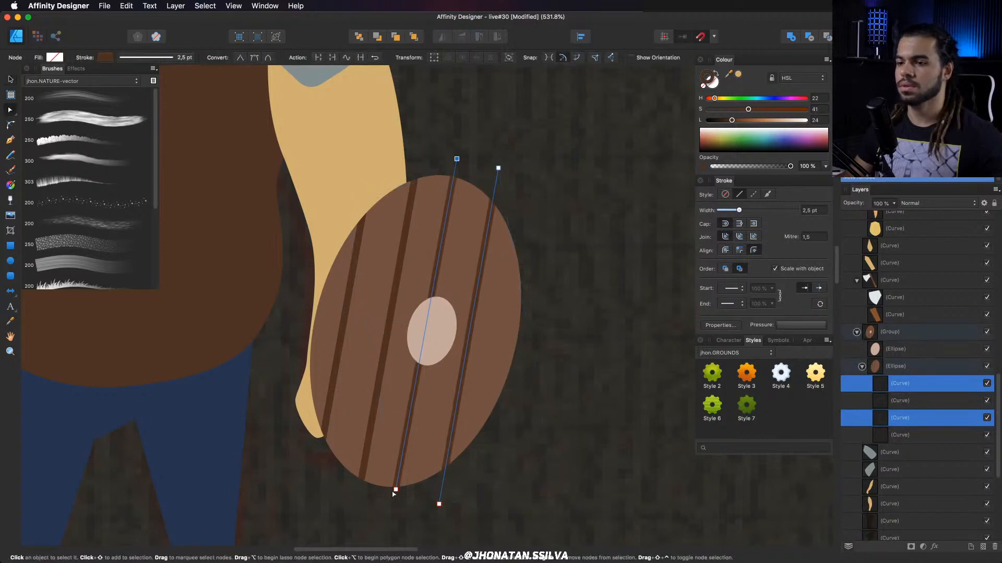
left_click_drag(395, 490, 402, 510)
key("v")
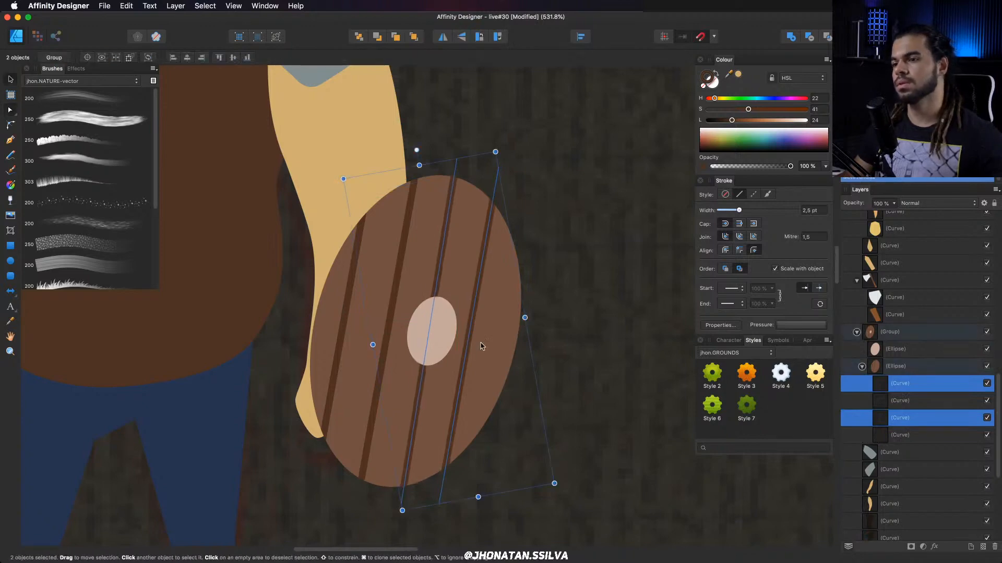
Add a fifth plank line near the shield's outer edge by duplicating the outermost one.
left_click(491, 219)
left_click_drag(492, 235, 258, 221)
left_click_drag(349, 226, 318, 253)
left_click_drag(393, 235, 485, 258)
mouse_move(485, 258)
left_mouse_down()
mouse_move(433, 262)
mouse_move(441, 297)
mouse_move(425, 283)
mouse_move(439, 264)
left_mouse_up()
Recolour the shield's central boss to a grey-blue with hue 184, saturation 19 and lightness 65.
key("v")
left_click(424, 284)
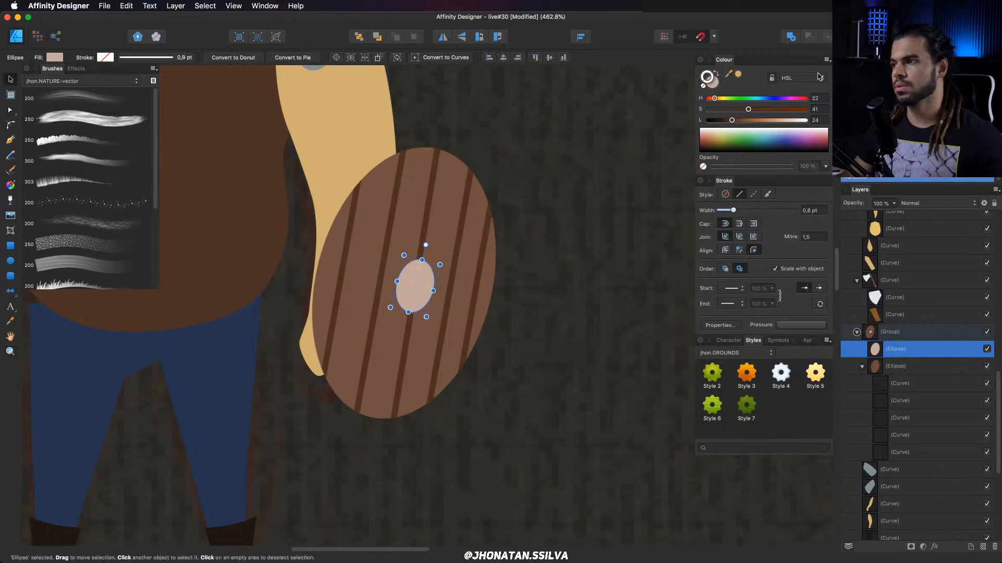
left_click(720, 85)
left_click_drag(747, 99, 771, 120)
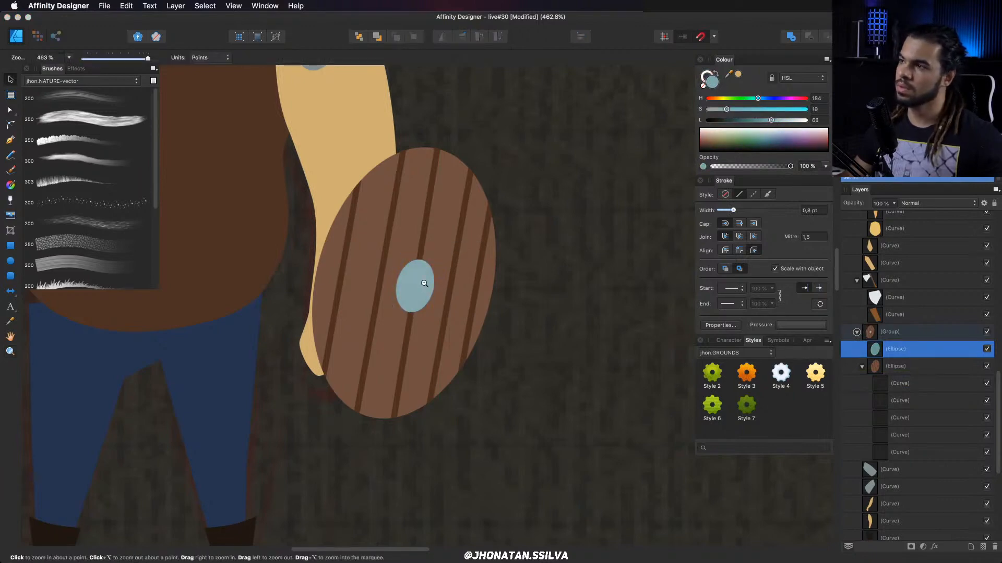
Duplicate the boss ellipse, shrink the copy into a highlight within its outer side, and set its lightness to 90.
scroll(432, 284, "up", 5)
key("super+z")
left_click_drag(430, 274, 447, 292)
key("super+j")
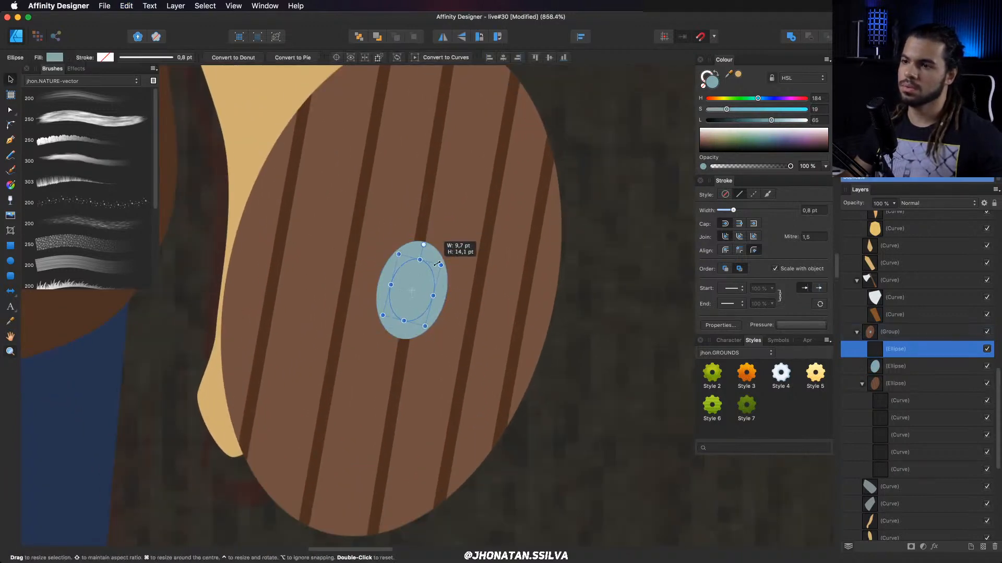
left_click_drag(457, 251, 433, 271)
left_click_drag(805, 121, 796, 121)
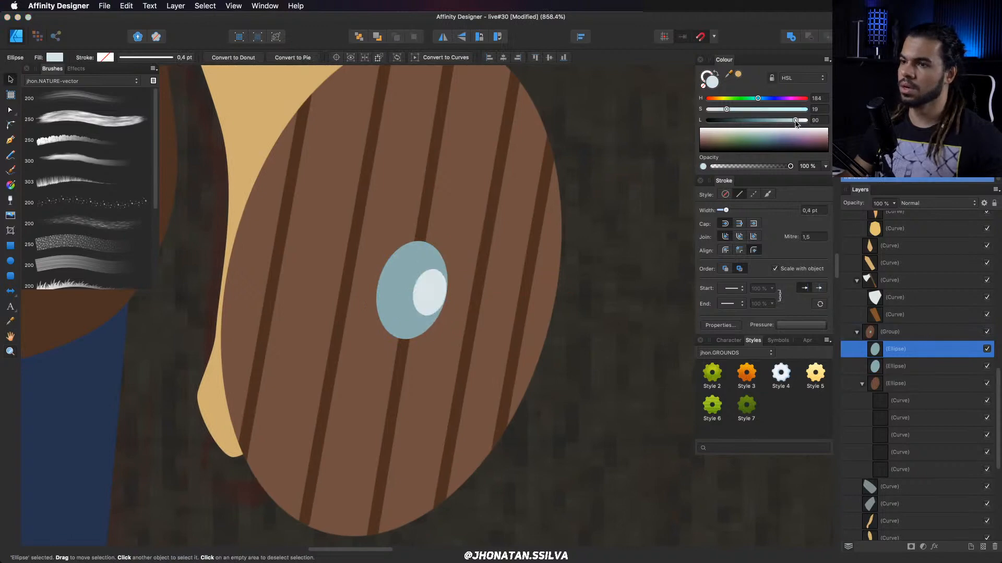
key("super+space")
left_click_drag(427, 296, 420, 296)
key("super+space")
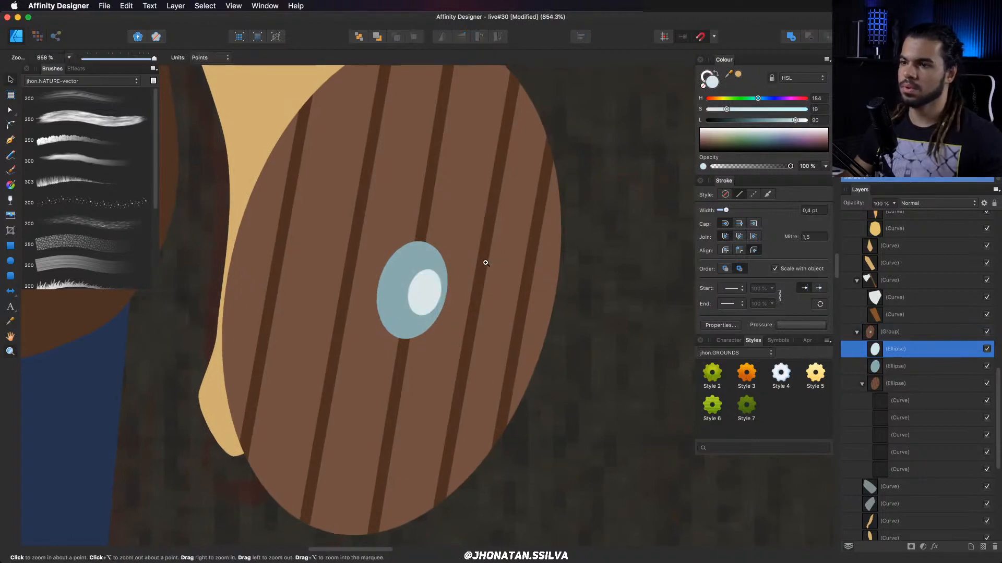
Duplicate the shield's brown ellipse slightly toward the body and send the copy behind the original as a thick edge.
left_click_drag(486, 264, 430, 322)
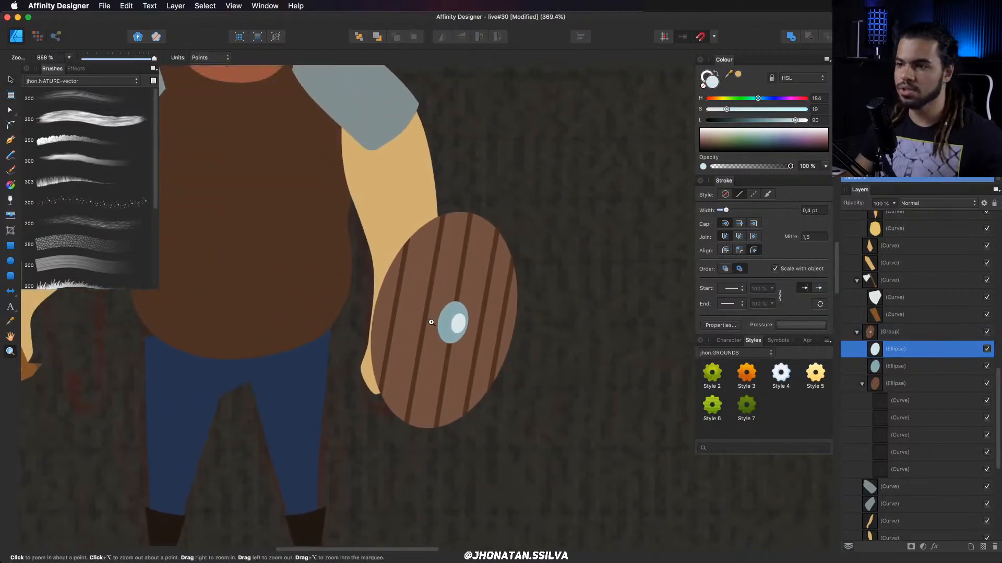
scroll(474, 315, "up", 1)
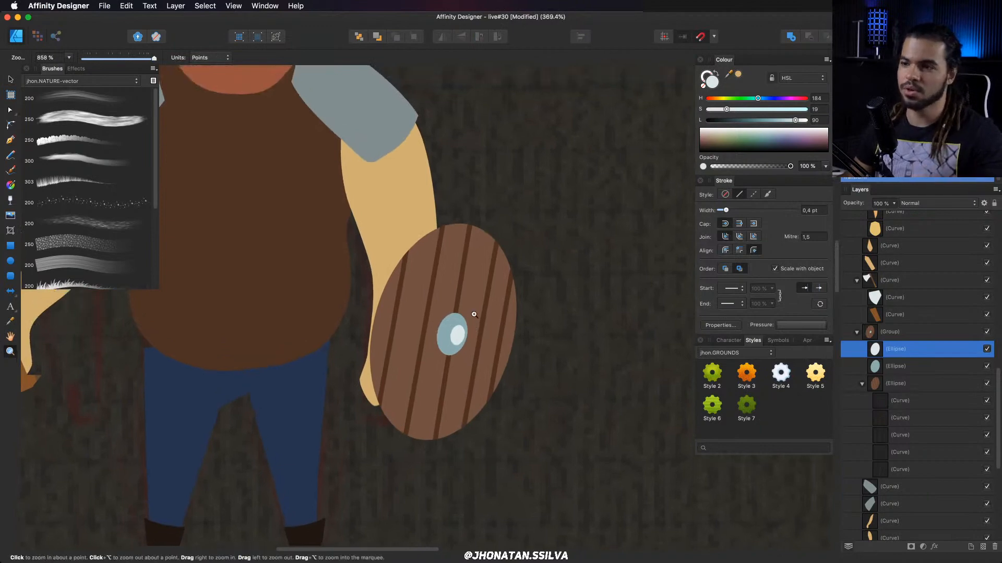
scroll(446, 257, "down", 1)
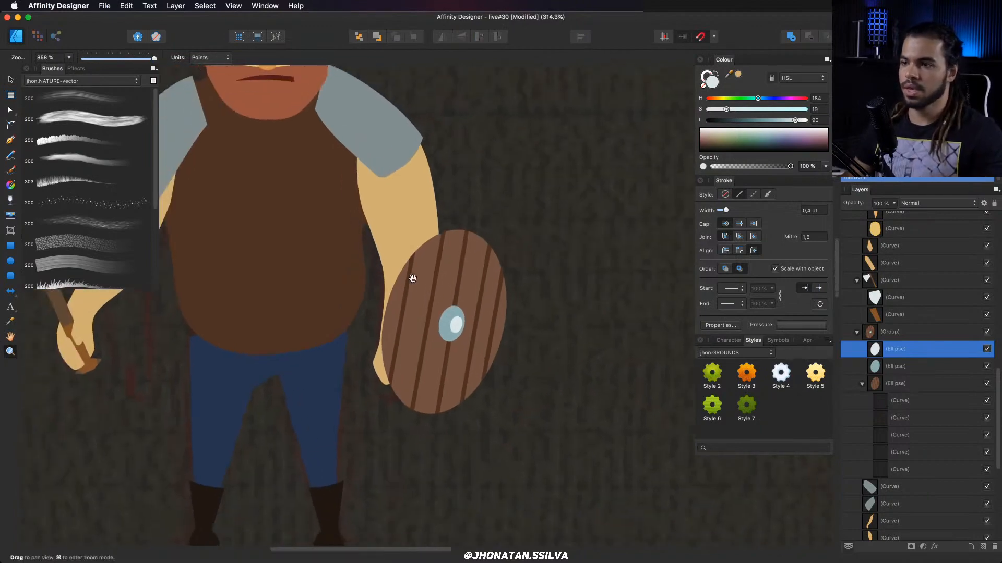
scroll(412, 277, "up", 1)
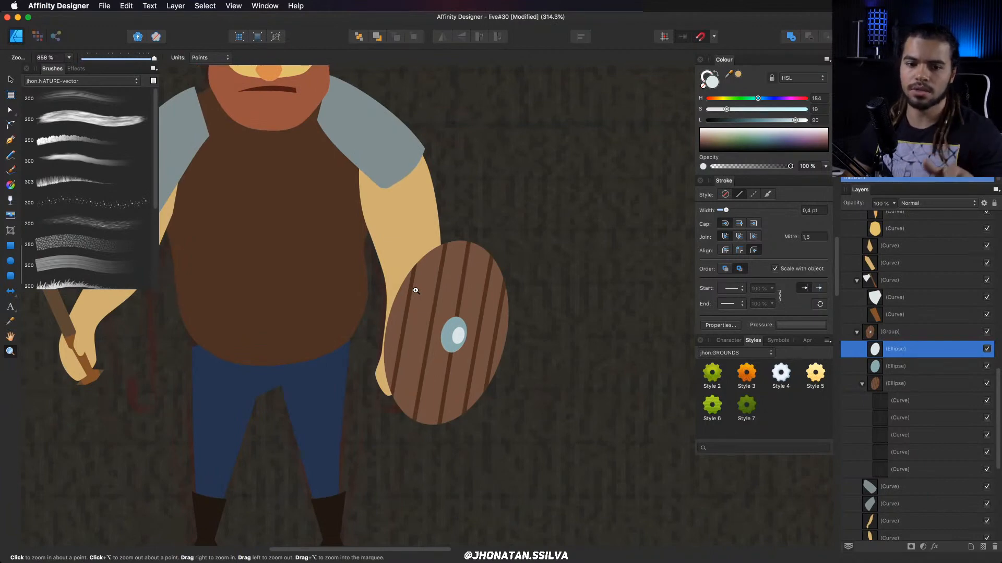
left_click_drag(471, 285, 418, 238)
left_click(442, 258)
scroll(418, 239, "up", 1)
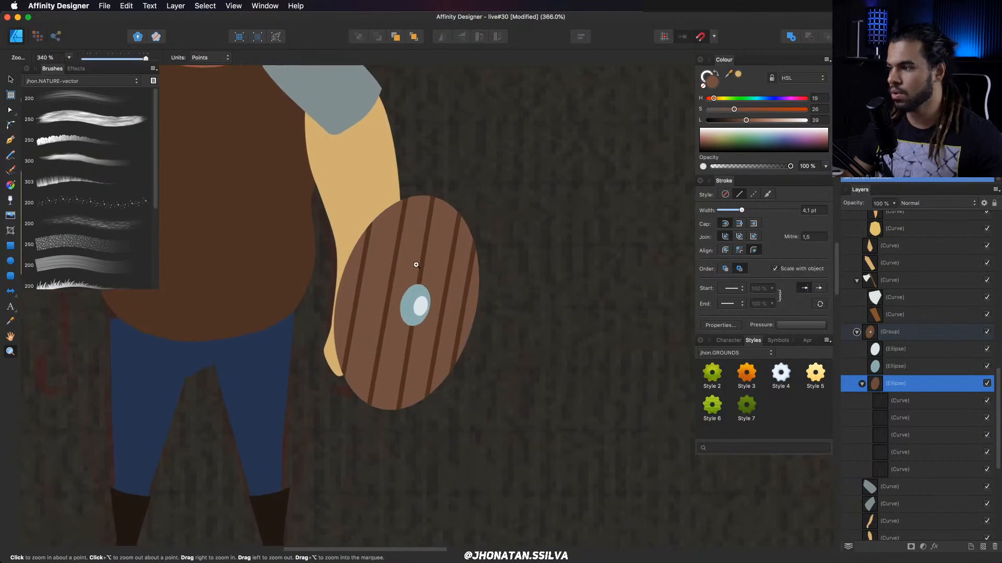
left_click_drag(427, 283, 417, 283, "super")
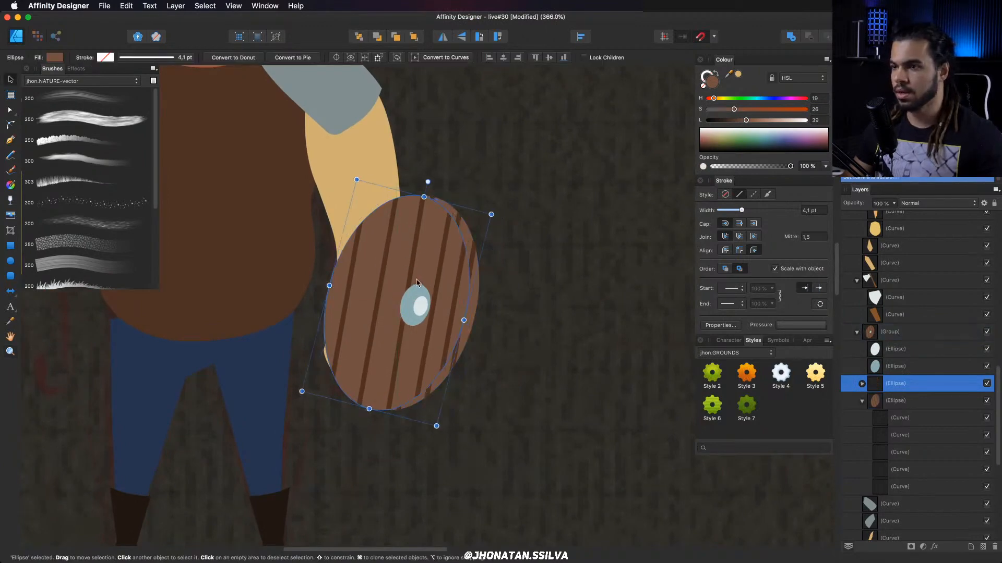
key("super+bracketleft")
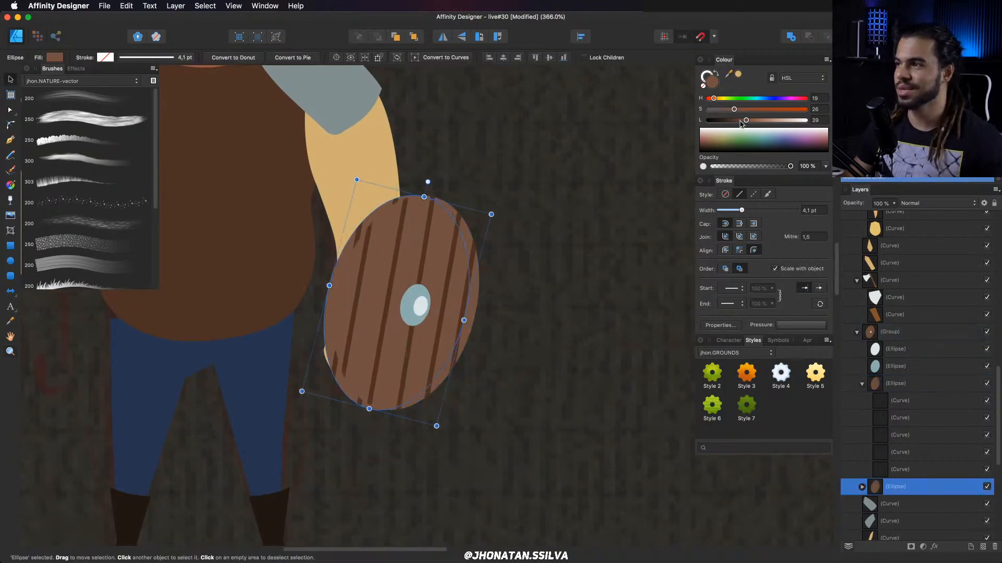
Darken the rear shield ellipse to saturation 34 and lightness 22.
mouse_move(741, 123)
left_mouse_down()
mouse_move(727, 109)
mouse_move(730, 120)
mouse_move(742, 109)
left_mouse_up()
key("z")
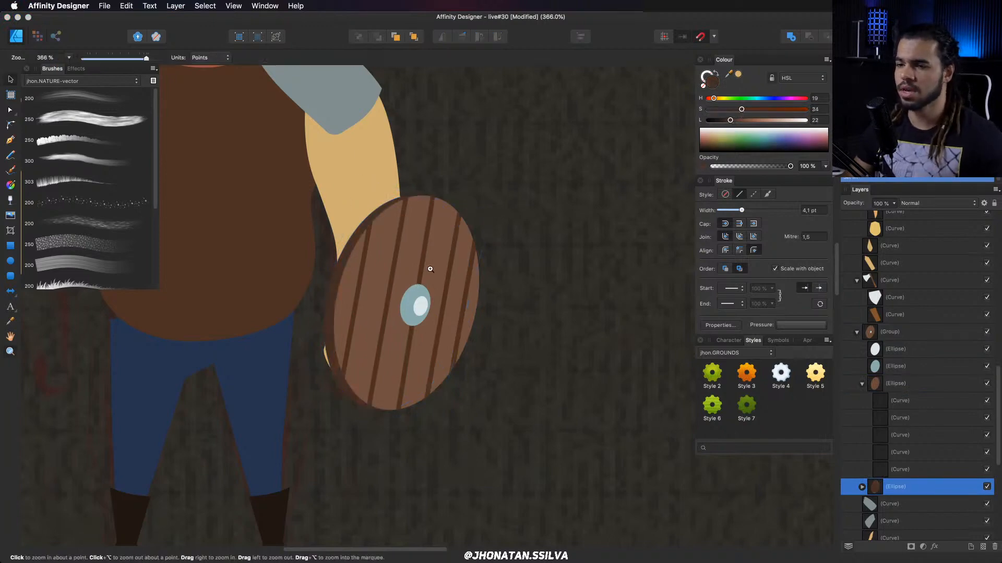
key("z")
left_click_drag(480, 261, 574, 272)
left_click_drag(371, 284, 575, 340)
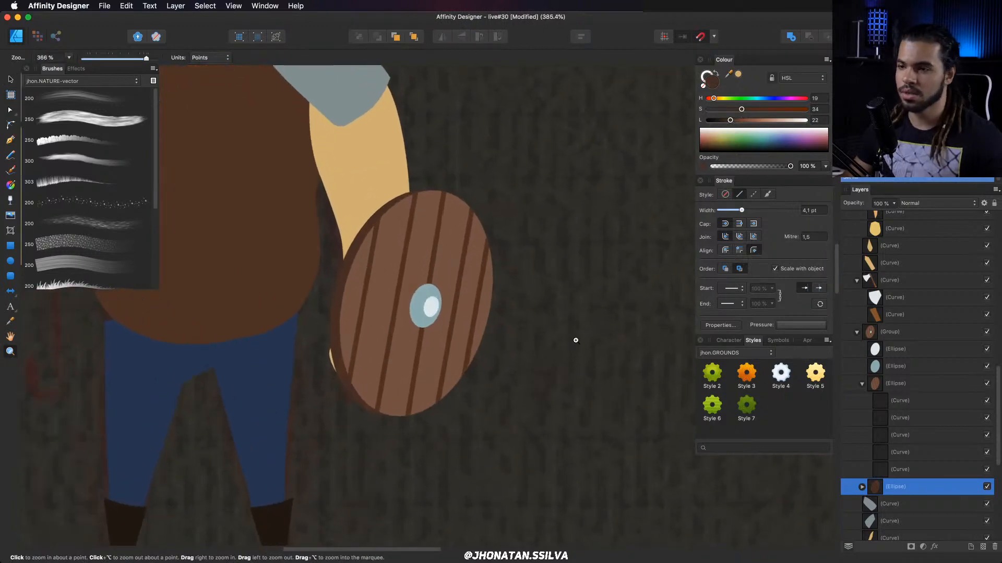
Collapse the shield group's contents and select the whole group.
left_click(857, 333)
left_click(886, 332)
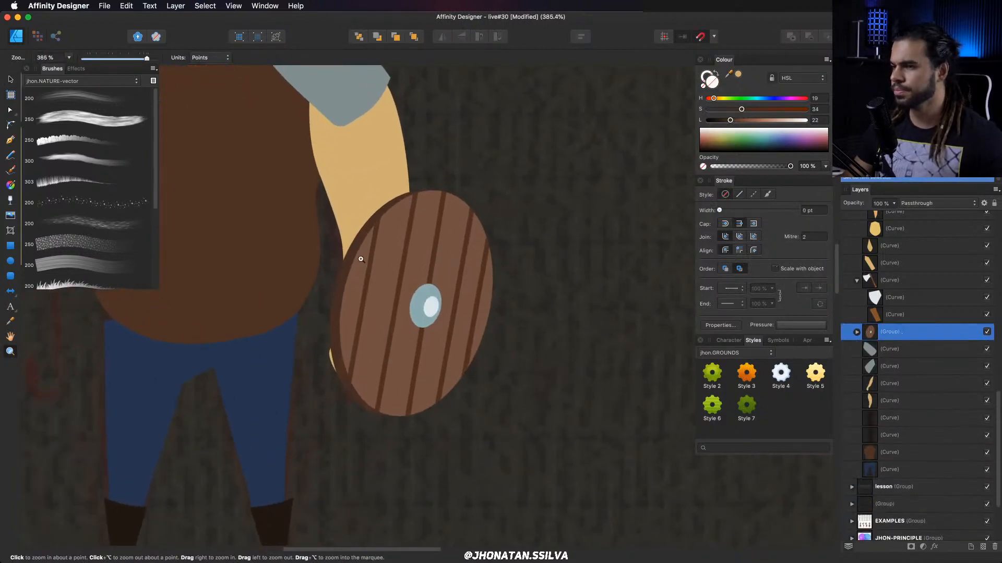
left_click_drag(461, 283, 359, 290)
key("v")
mouse_move(469, 279)
left_mouse_down()
mouse_move(481, 290)
mouse_move(296, 305)
mouse_move(468, 285)
left_mouse_up()
key("super+z")
key("z")
key("v")
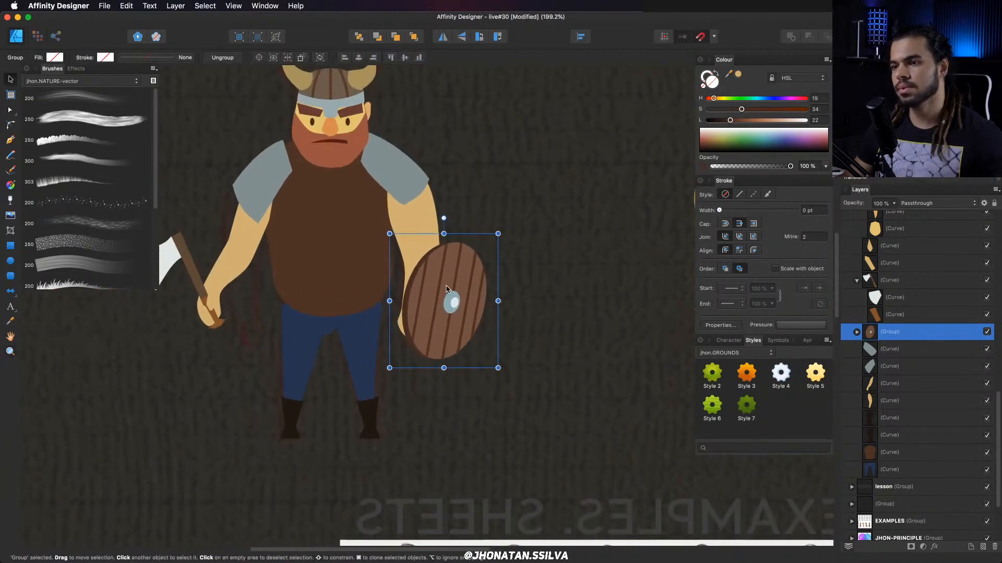
Try a larger shield, scale the group back down and place it slightly higher on the arm.
left_click_drag(480, 228, 457, 241)
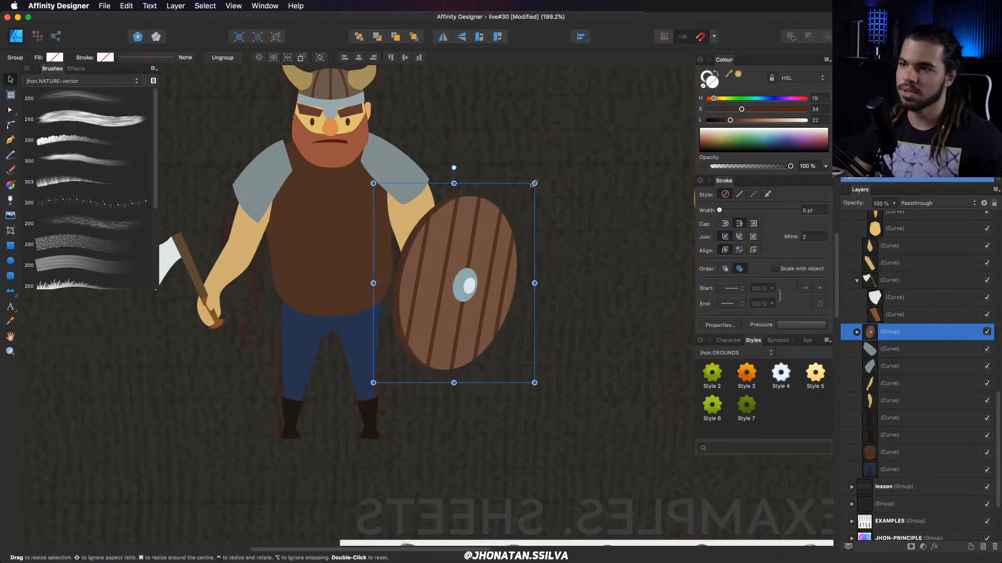
left_click_drag(534, 183, 473, 240)
left_click_drag(450, 275, 462, 247)
scroll(469, 271, "up", 3)
scroll(470, 272, "left", 2)
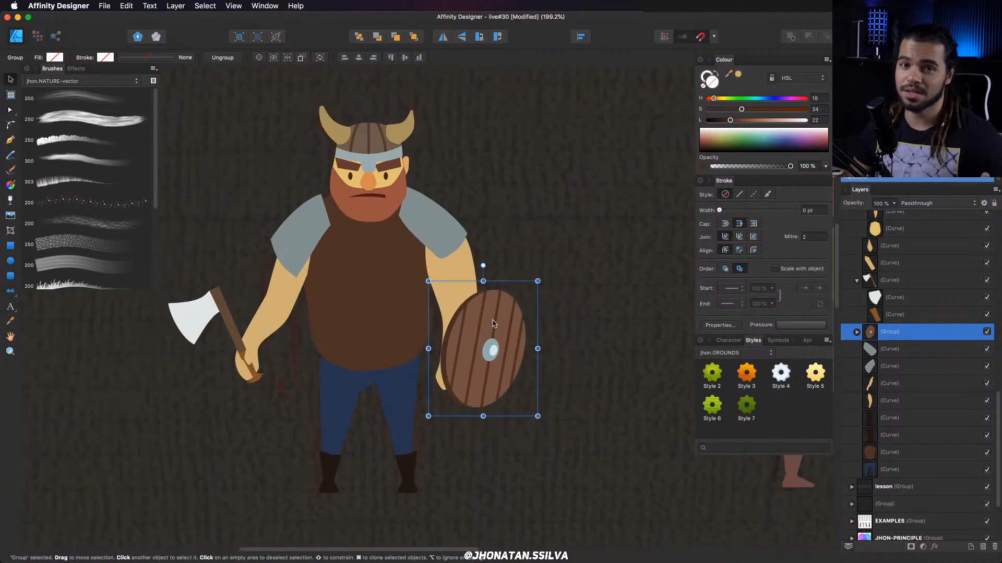
Duplicate the shield group, send the copy behind the body, and rotate and place it showing between the head and the shield-side shoulder pad.
left_click_drag(500, 332, 317, 187)
left_click_drag(902, 338, 861, 380)
left_click_drag(350, 209, 414, 220)
left_click_drag(372, 130, 486, 206)
left_click_drag(402, 213, 442, 219)
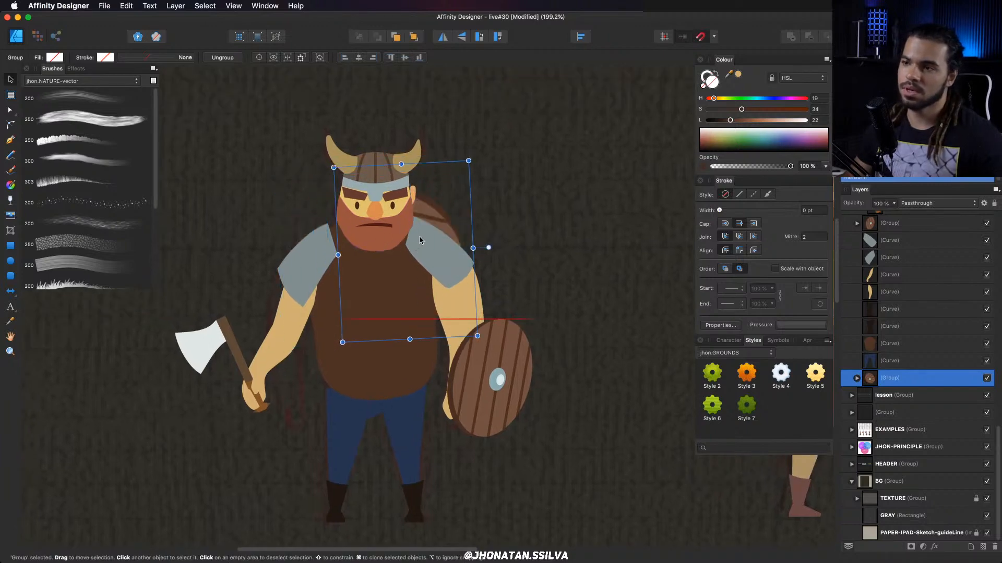
key("z")
scroll(442, 219, "down", 3)
left_click_drag(395, 260, 441, 246)
key("v")
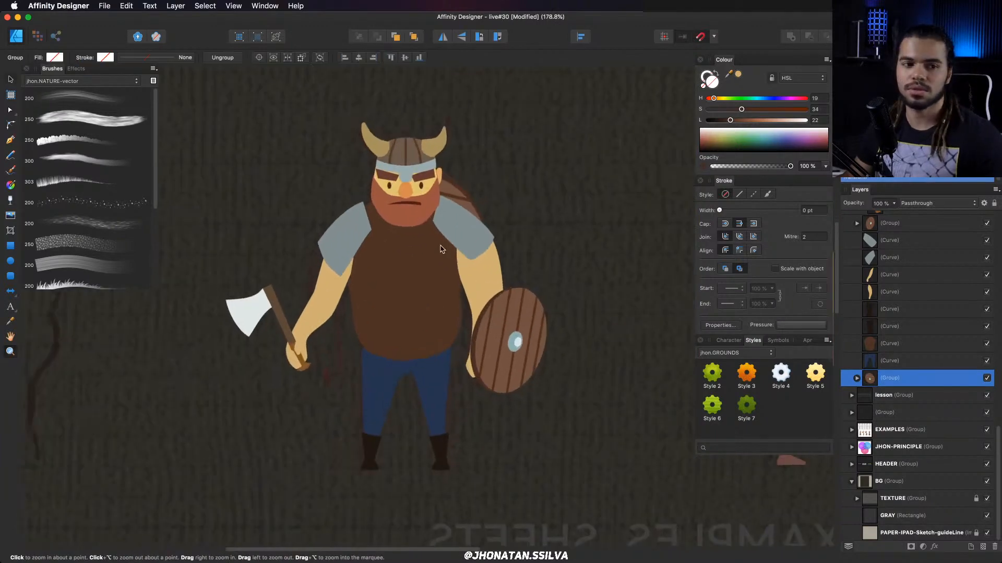
scroll(506, 309, "right", 2)
scroll(506, 309, "up", 1)
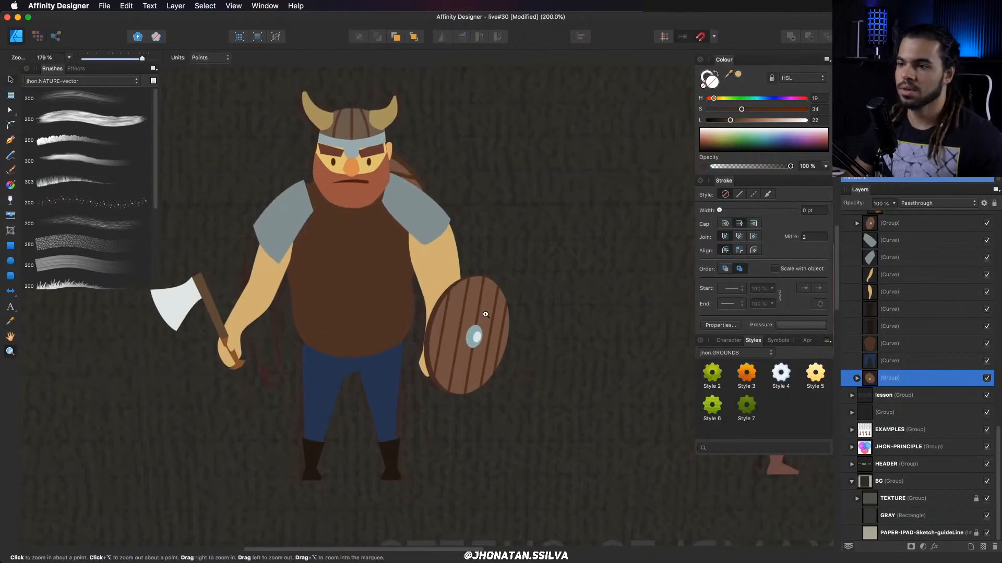
Reshape the axe arm's curve by moving its inner elbow node and its outer-edge node below the shoulder pad.
left_click(486, 312)
left_click_drag(486, 321, 480, 311)
key("z")
left_click_drag(406, 290, 354, 294)
left_click_drag(437, 308, 453, 307)
left_click_drag(393, 295, 408, 296)
key("v")
left_click(286, 290)
key("a")
scroll(248, 282, "up", 3)
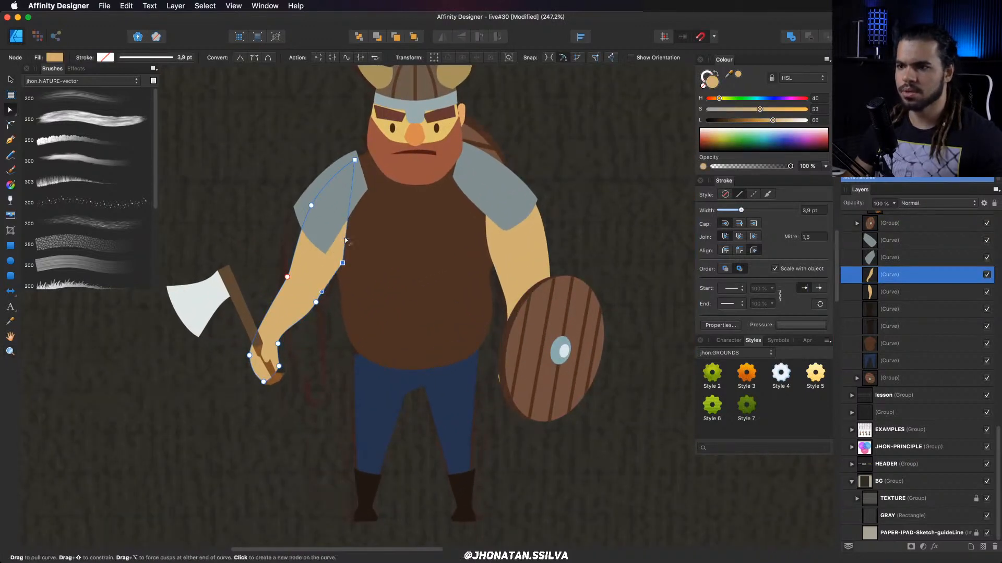
left_click_drag(345, 261, 343, 267)
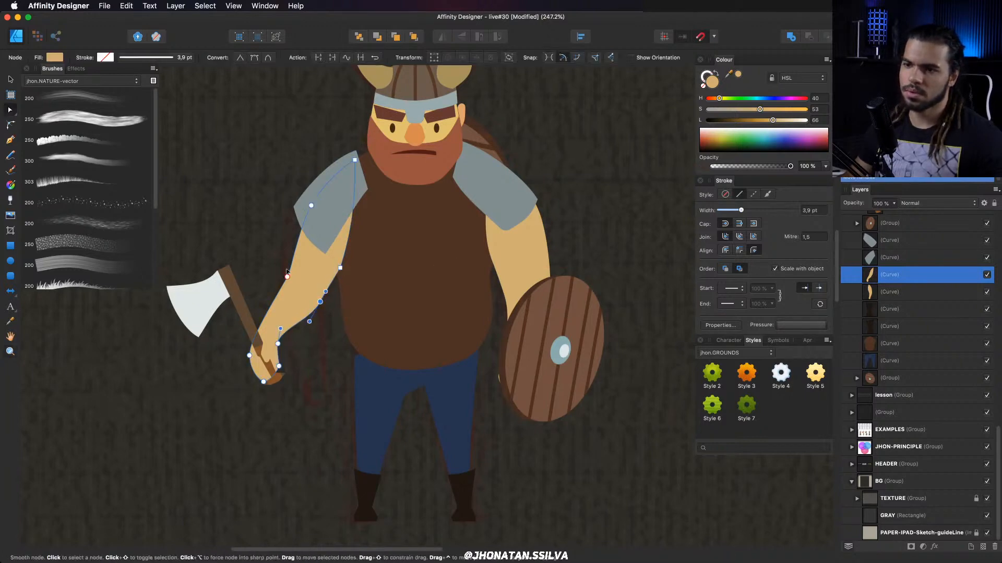
left_click_drag(287, 270, 300, 295)
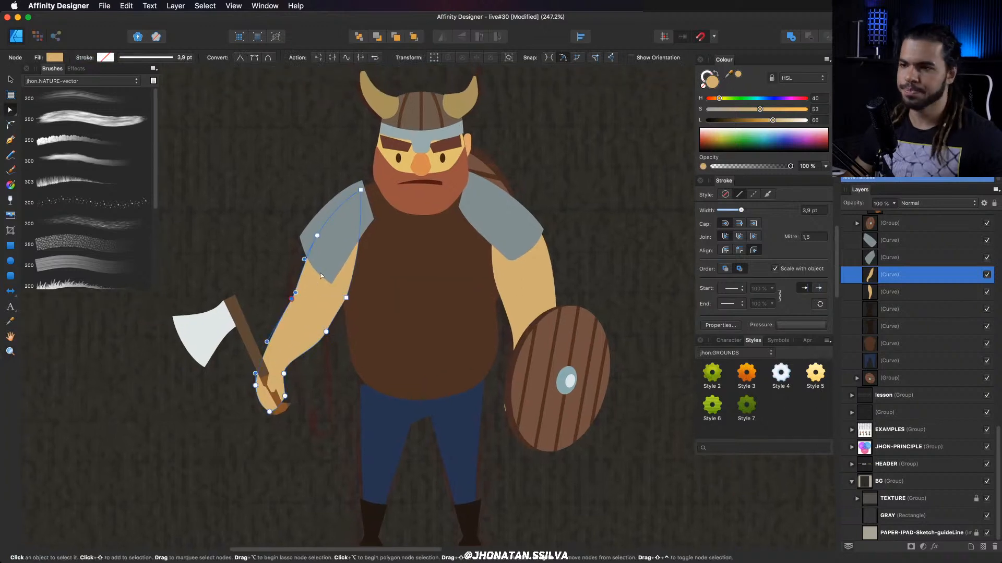
Refine the inner contour of the axe arm between the shoulder pad and the elbow by adjusting its nodes and handles.
key("z")
left_click_drag(358, 259, 348, 257)
key("a")
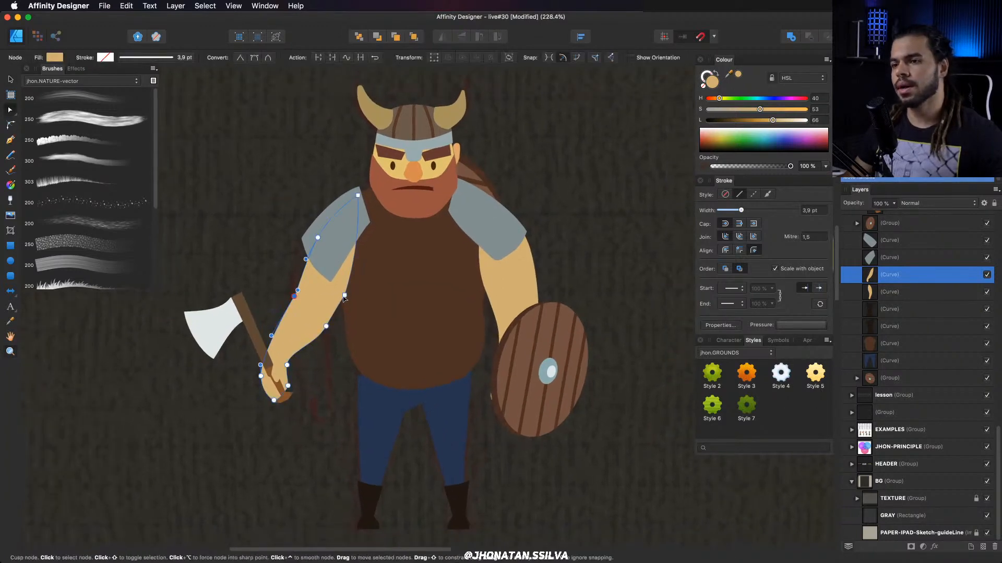
left_click_drag(344, 297, 349, 261)
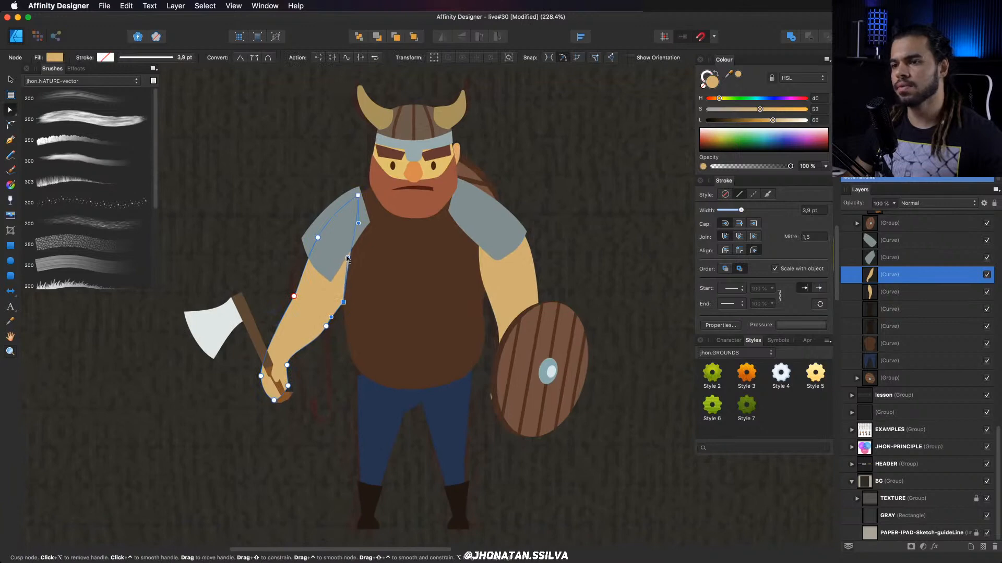
left_click_drag(344, 302, 343, 297)
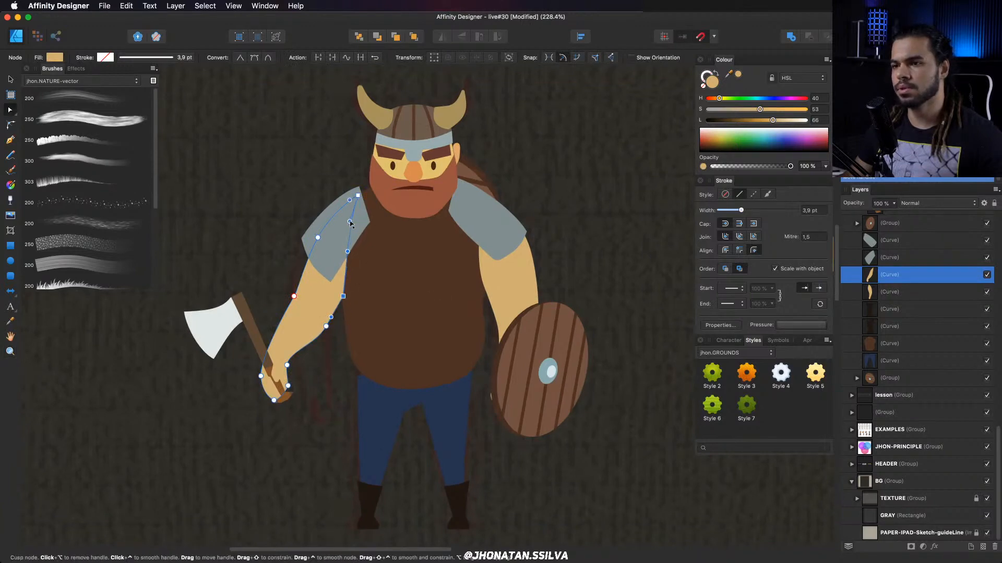
Smooth the inner edge of the shield arm below the shoulder pad by adjusting its nodes and handles.
key("z")
left_click_drag(348, 224, 303, 212)
key("v")
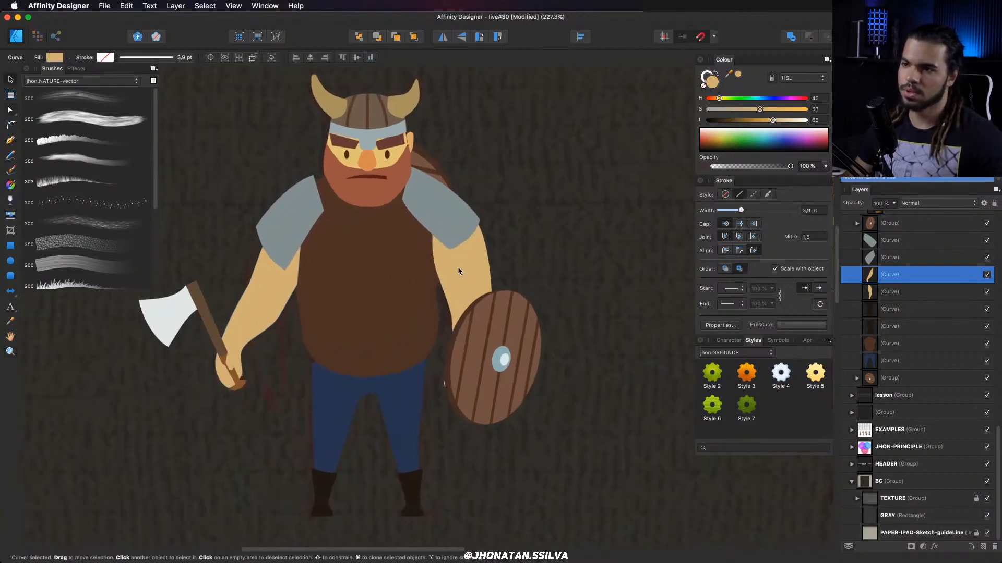
left_click(456, 265)
key("a")
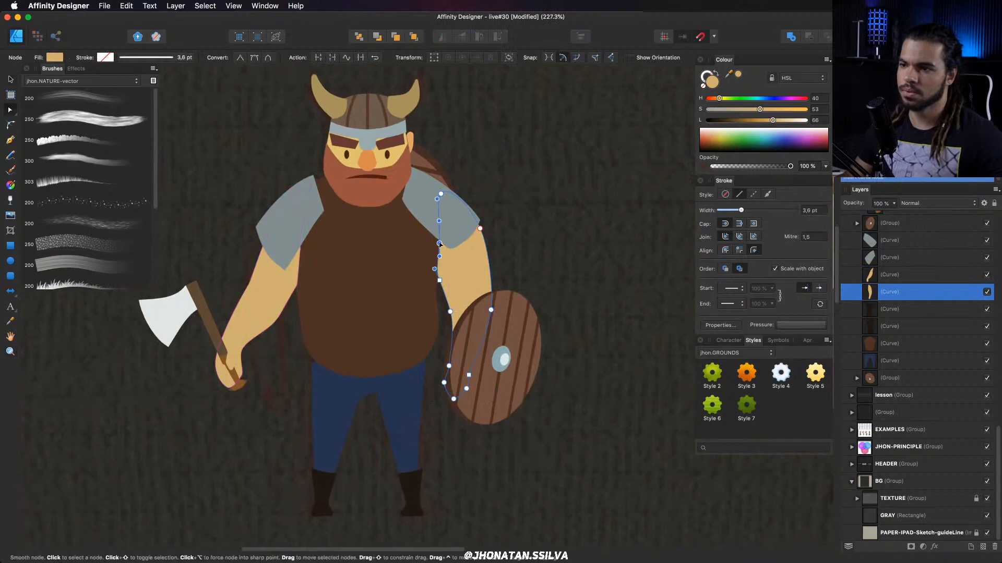
left_click_drag(440, 243, 439, 244)
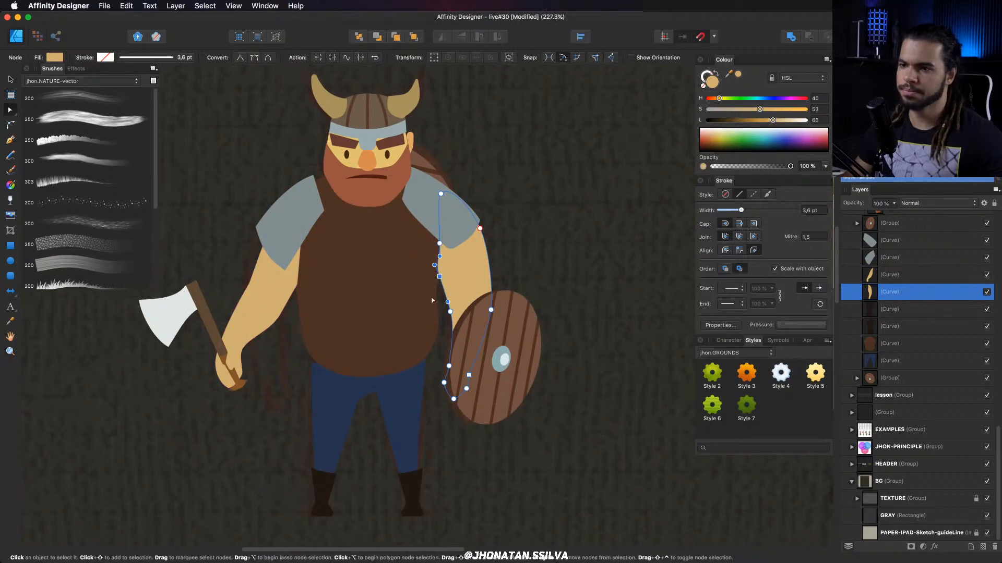
left_click_drag(447, 302, 445, 297)
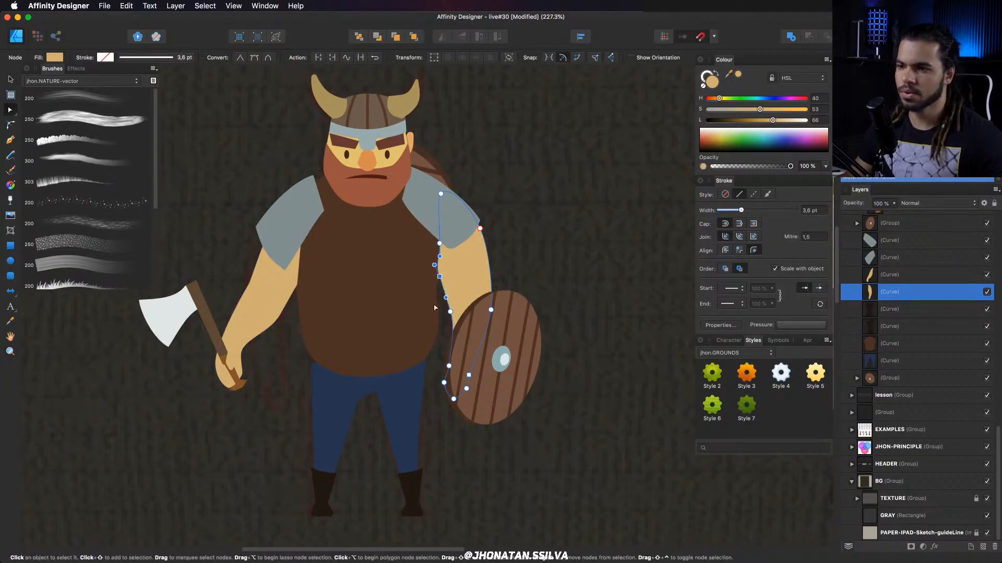
left_click(324, 388)
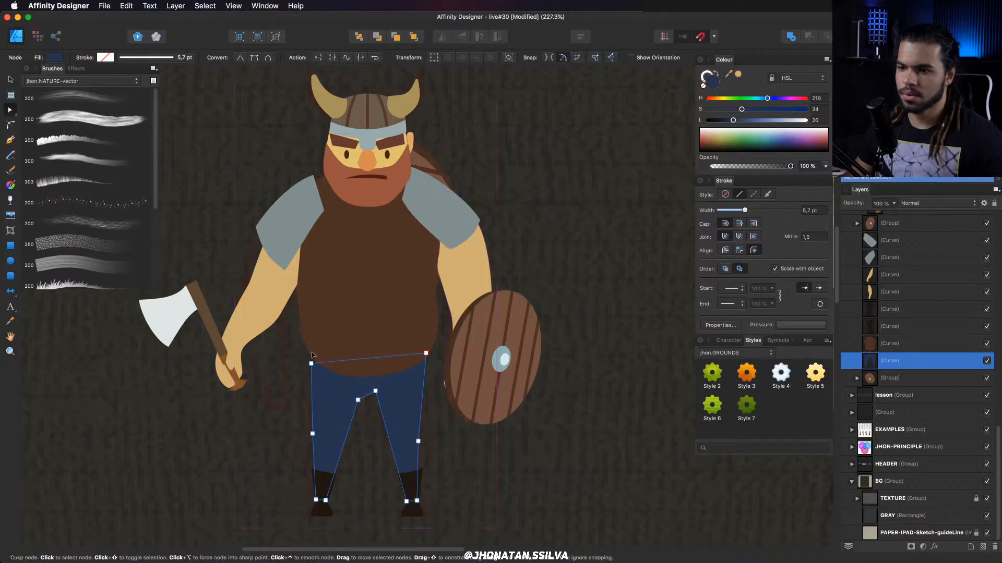
key("z")
left_click_drag(349, 339, 366, 306)
left_click_drag(378, 248, 383, 290)
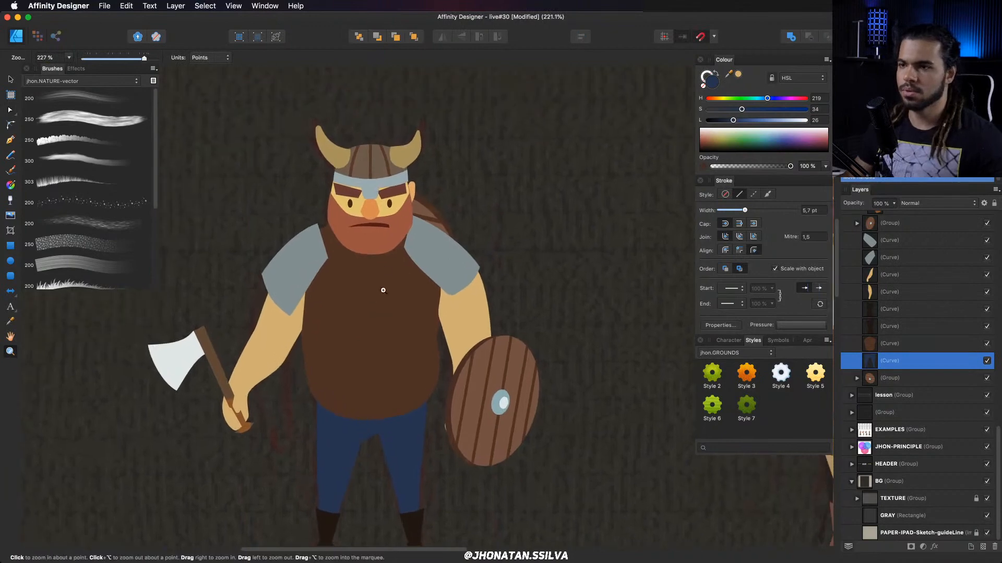
Adjust the inner corner node of the shield-side horn where its upper edge meets the helmet.
left_click_drag(390, 171, 429, 157)
key("v")
left_click(417, 154)
key("z")
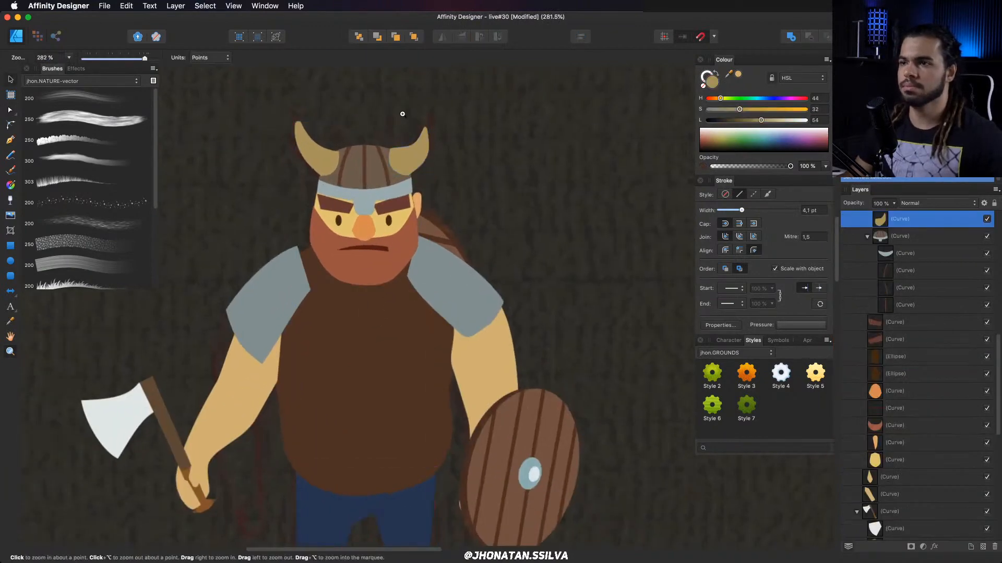
left_click_drag(402, 113, 439, 171)
key("a")
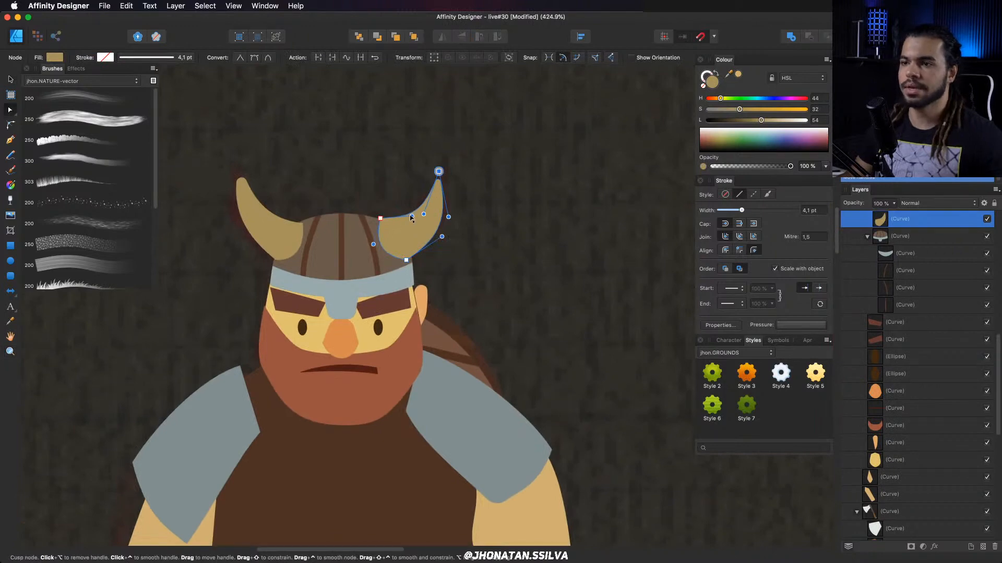
left_click(377, 283)
key("z")
key("v")
left_click(423, 222)
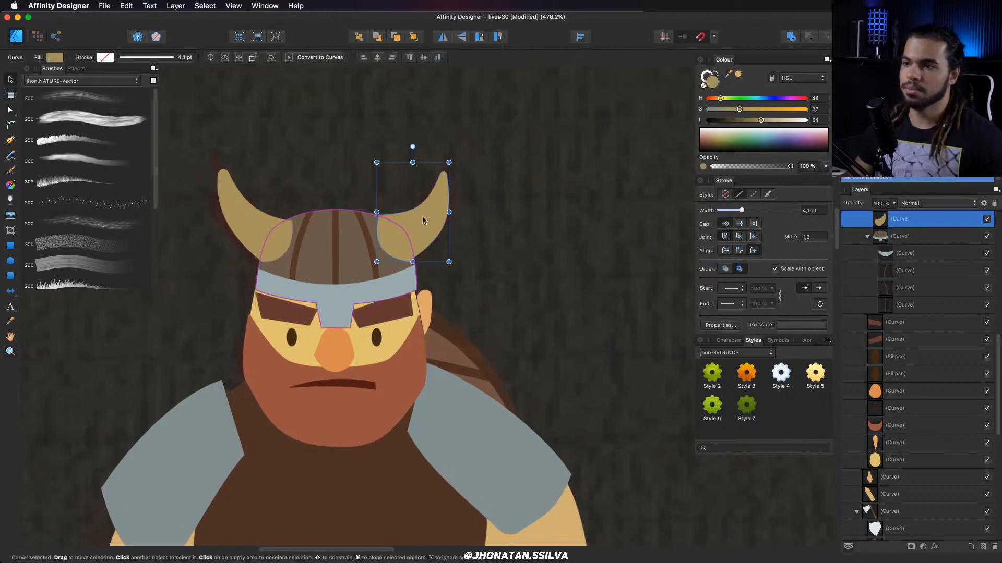
key("z")
left_click_drag(369, 210, 396, 220)
key("a")
left_click(381, 222)
left_click(381, 221)
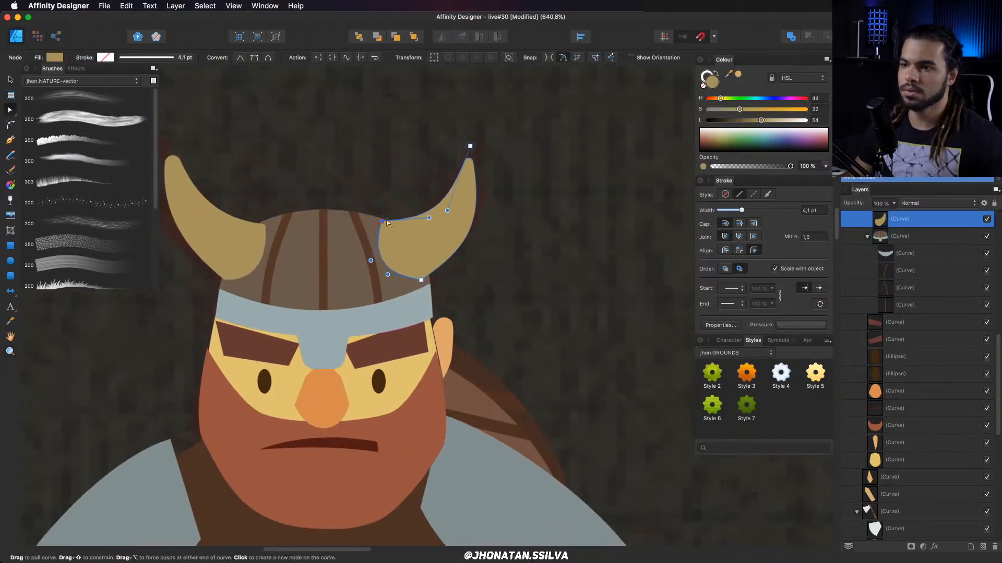
Lighten the fill of both helmet horns, setting the axe-side horn's lightness to 61.
key("z")
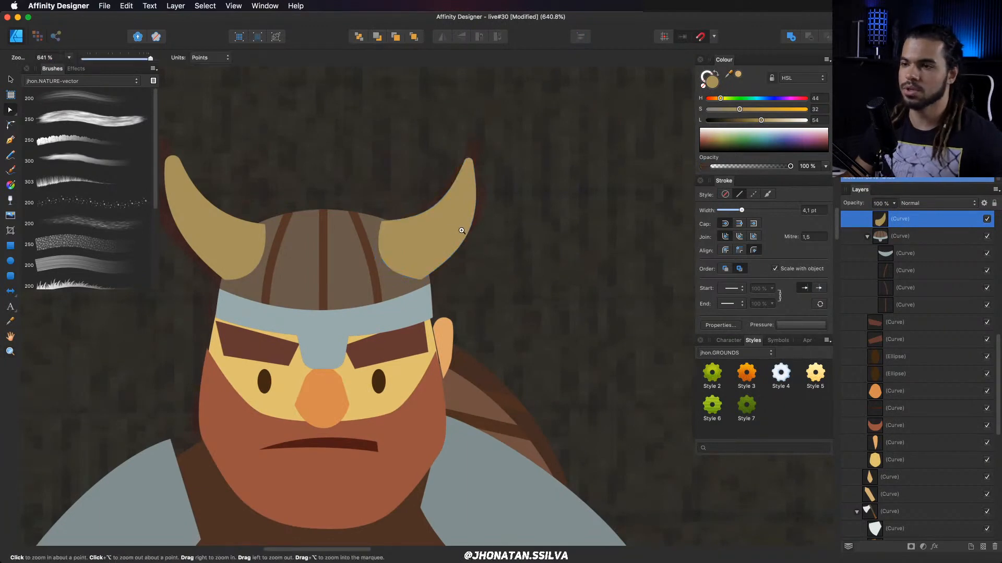
scroll(454, 232, "down", 2)
key("v")
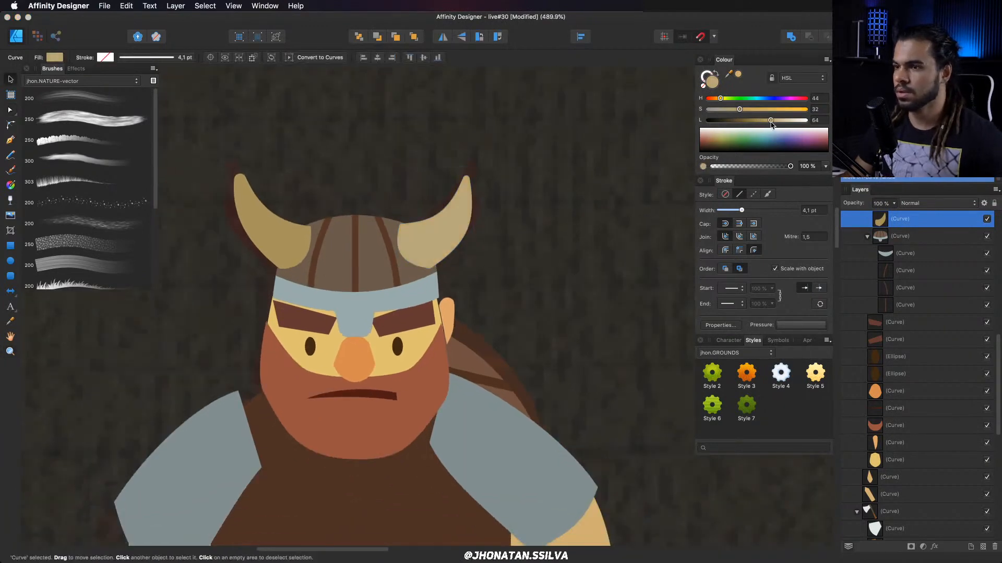
left_click(251, 233)
left_click_drag(761, 120, 767, 120)
Adjust the axe-side horn's inner corner node where it meets the helmet, and save the document.
key("a")
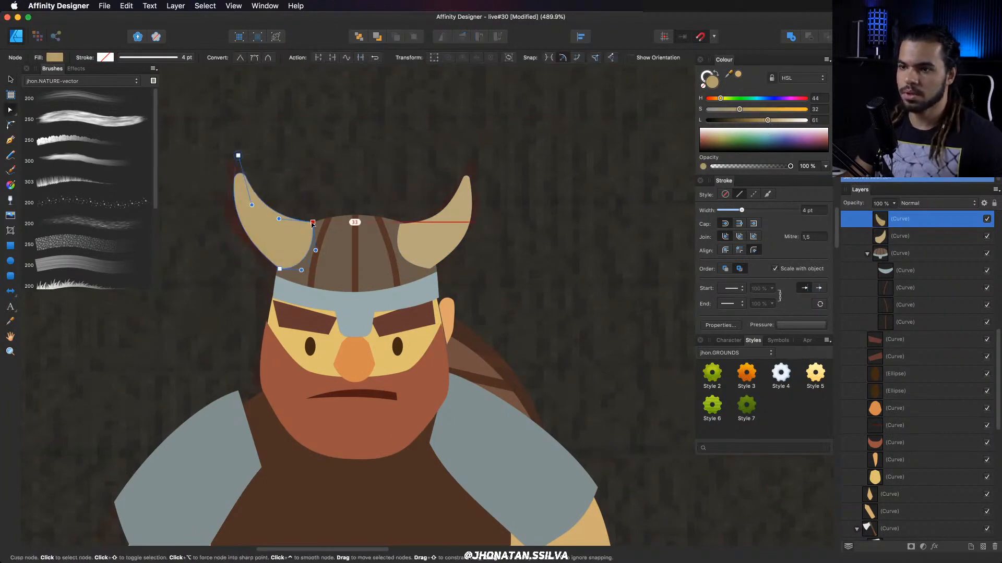
left_click_drag(312, 225, 312, 224)
key("z")
left_click_drag(347, 234, 360, 210)
key("super+s")
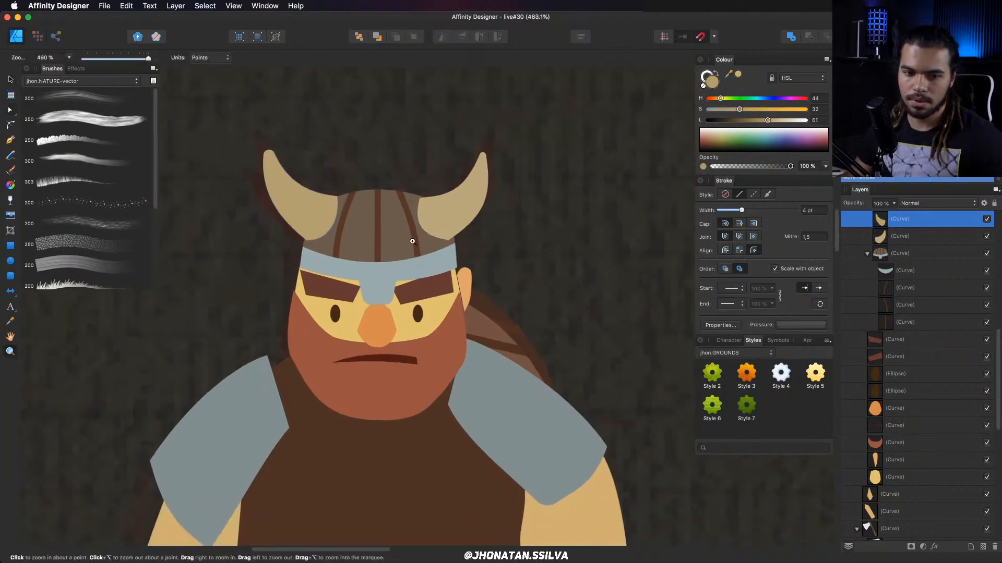
key("a")
left_click(266, 132)
left_click_drag(366, 282, 386, 256)
key("z")
left_click_drag(386, 256, 240, 243)
key("super+Tab")
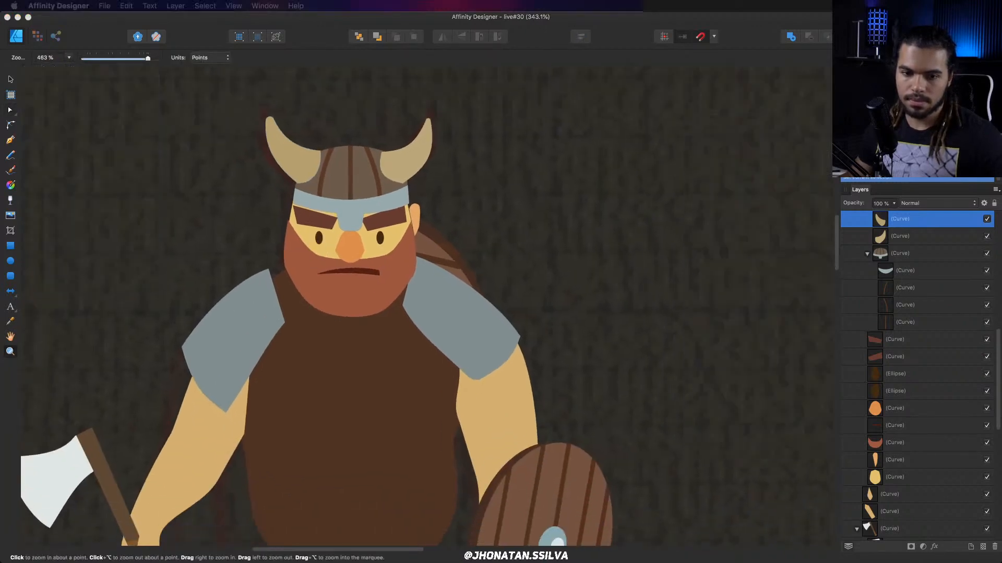
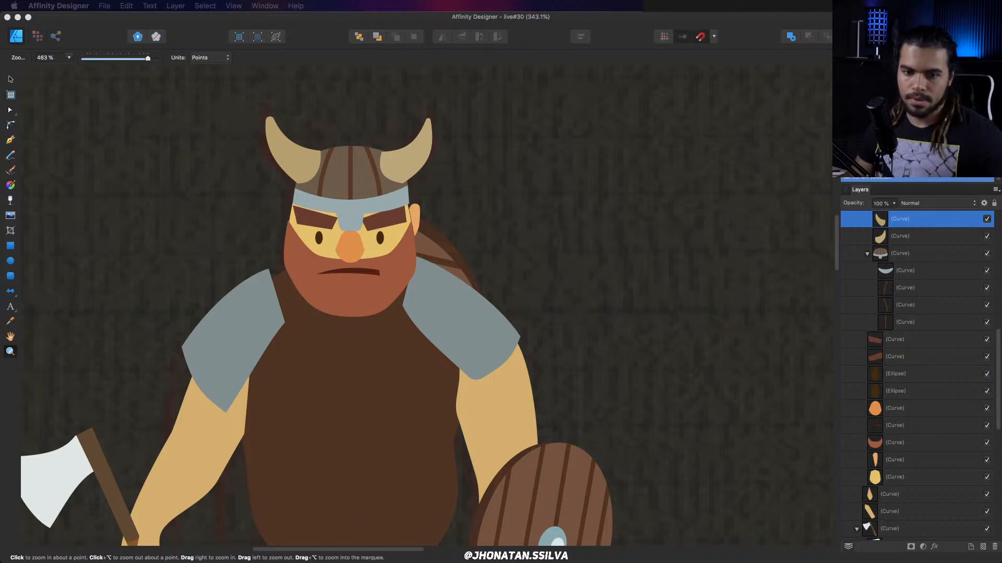
left_click(365, 442)
left_click(508, 373)
left_click_drag(463, 299, 352, 255)
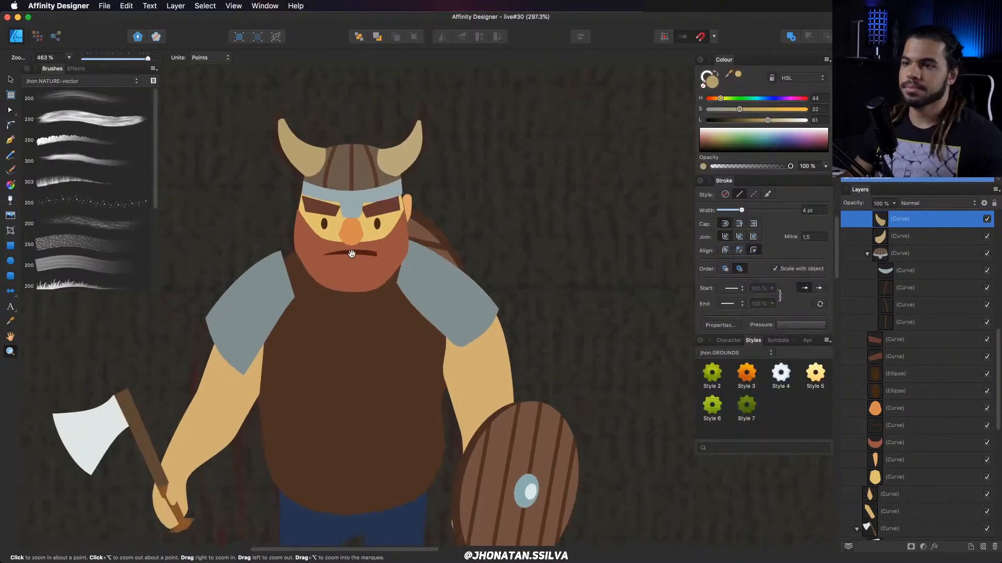
left_click_drag(321, 323, 355, 273)
key("v")
left_click(280, 306)
left_click_drag(307, 312, 290, 299)
key("z")
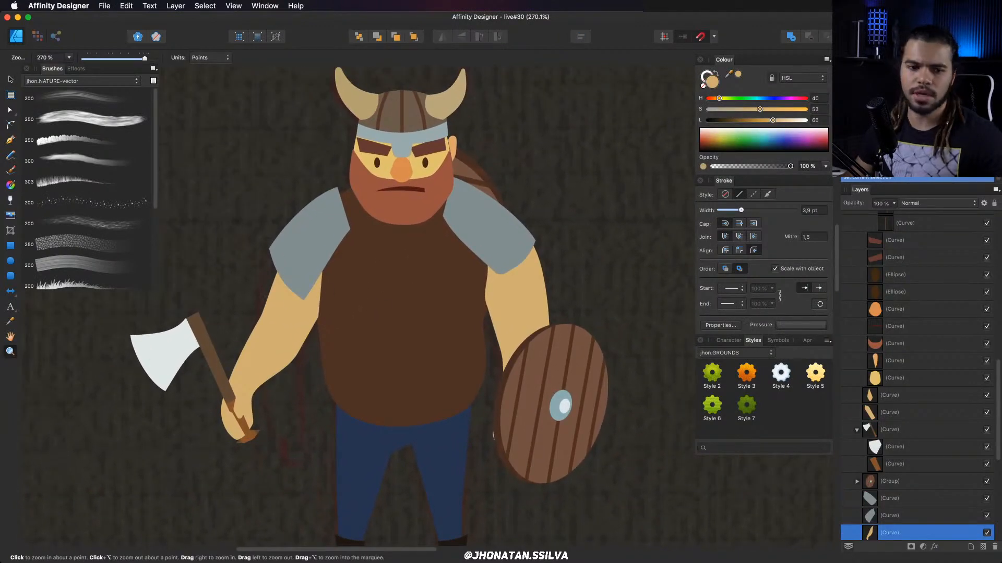
Switch to Safari and run a Google image search for "VIKING CLOTHES" in a new tab.
key("super+Tab")
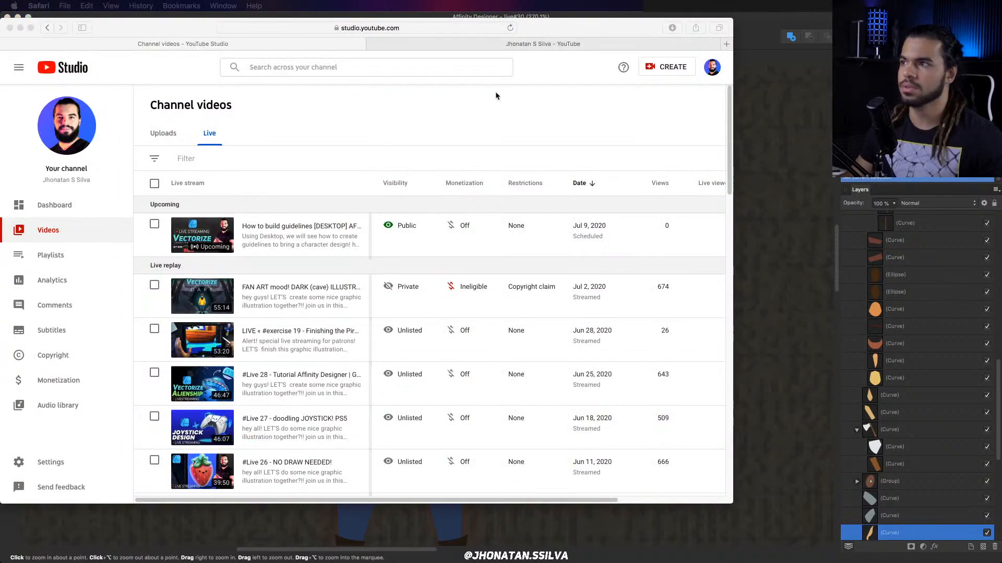
left_click(726, 44)
type("VIK")
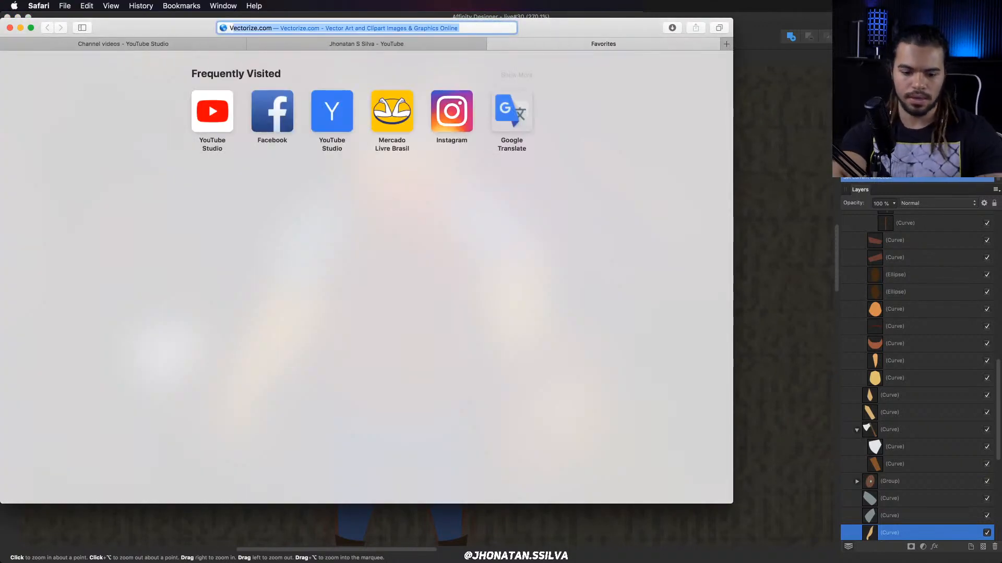
type("ING CLOTHES")
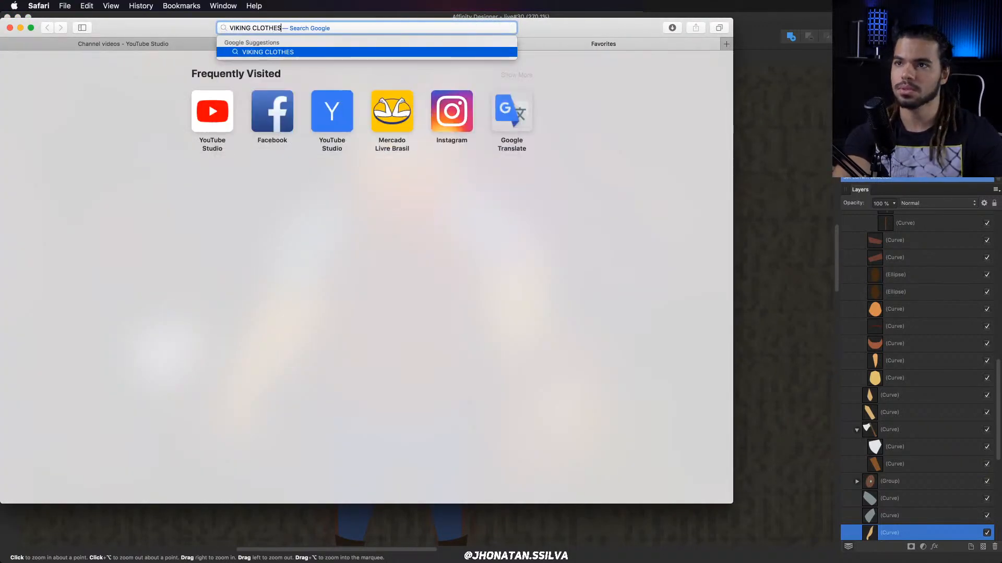
key("super+a")
key("Return")
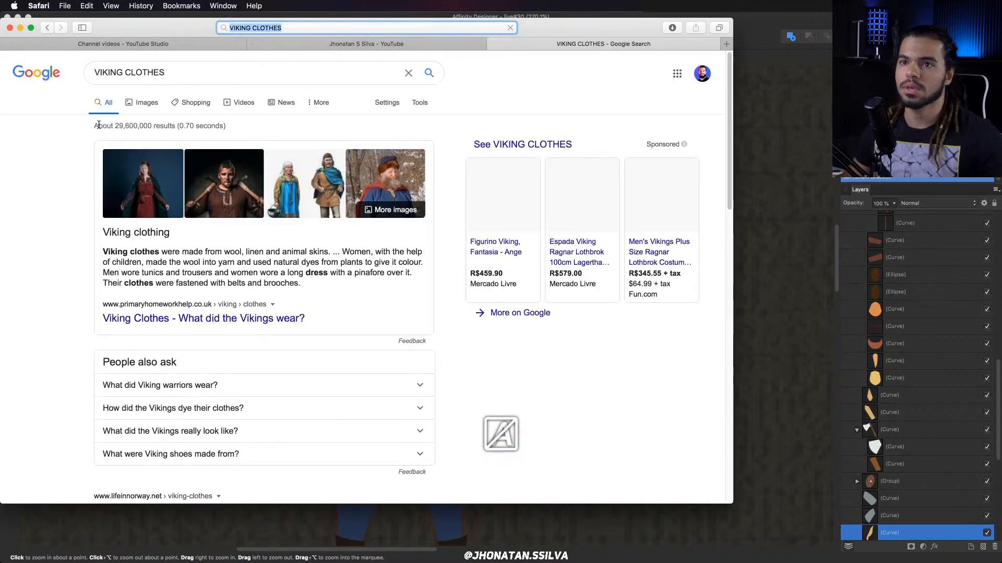
left_click(141, 102)
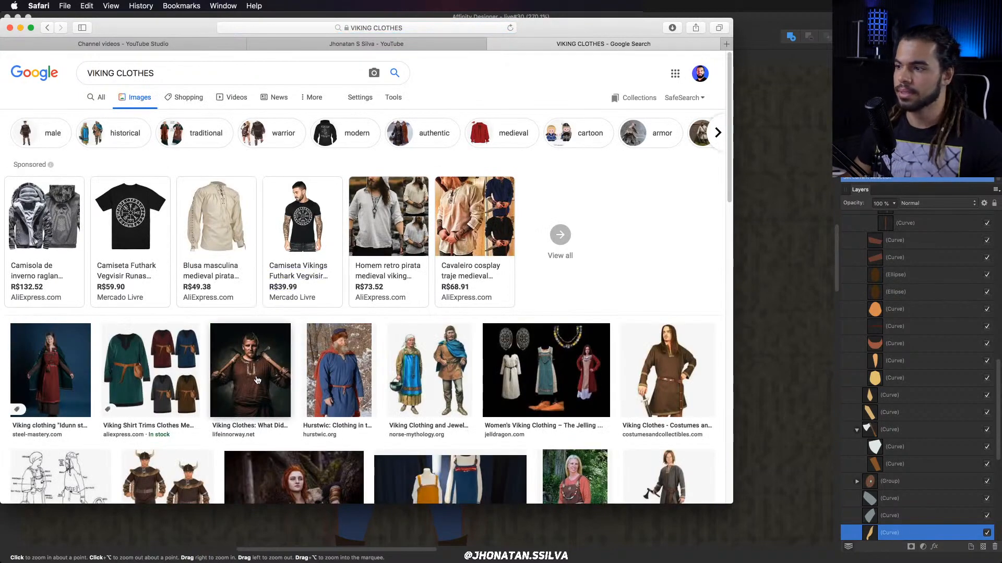
Preview the men's Viking warrior costume image with the fur collar as a clothing reference, and return to Affinity Designer.
scroll(257, 380, "down", 2)
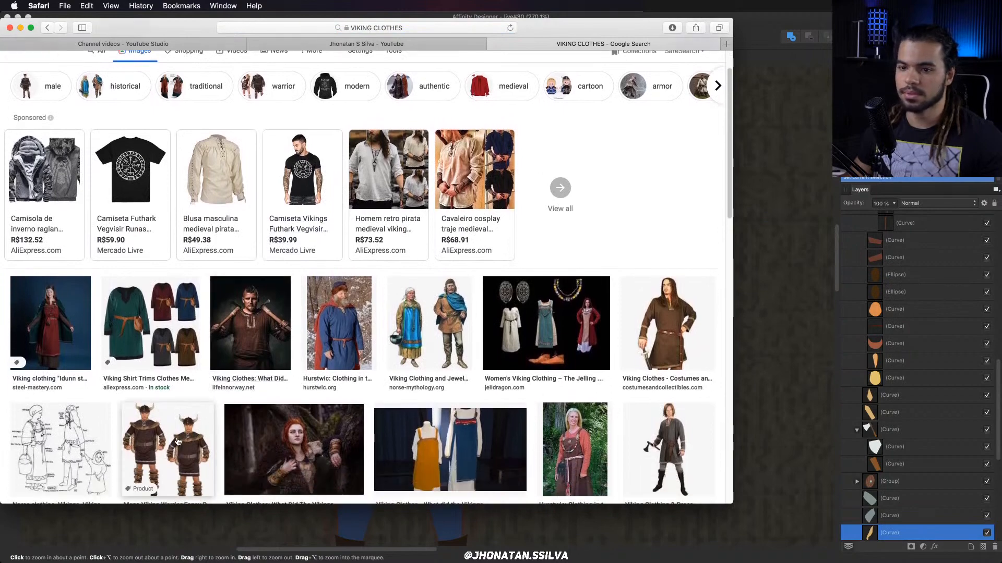
left_click(177, 442)
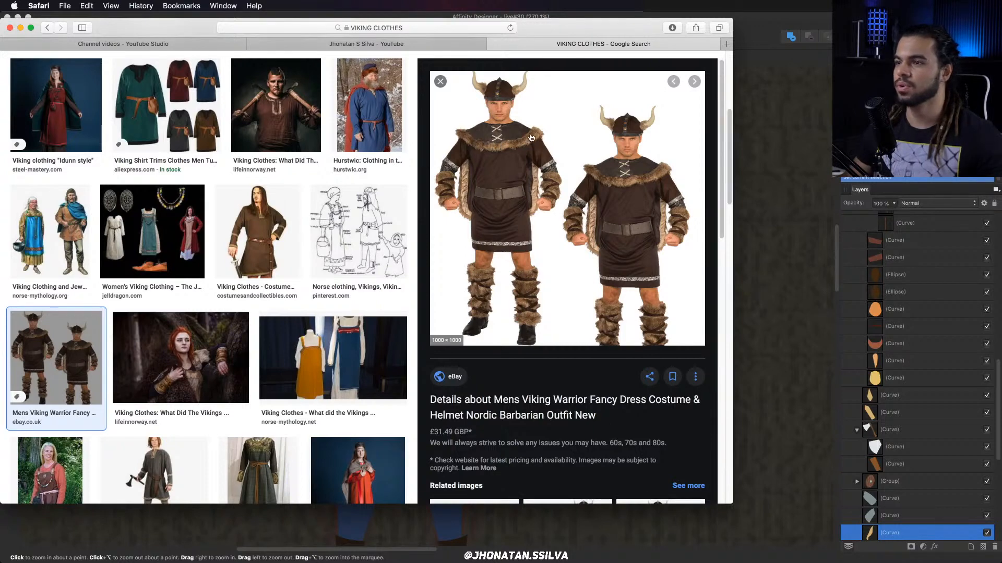
left_click(764, 183)
Shift the helmet's centre stripe slightly toward the axe side.
scroll(391, 304, "down", 2)
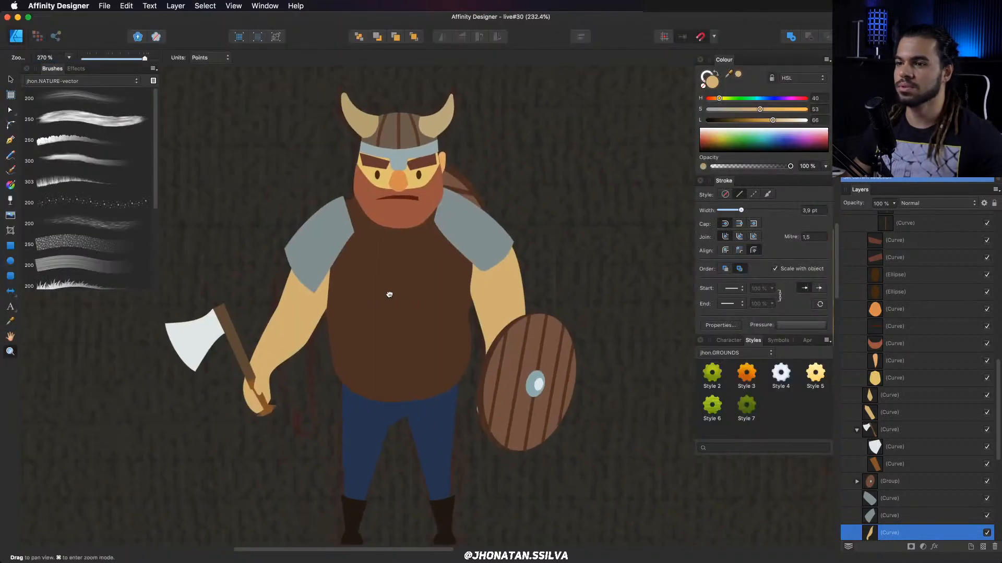
left_click_drag(390, 293, 380, 282)
left_click_drag(400, 125, 425, 212)
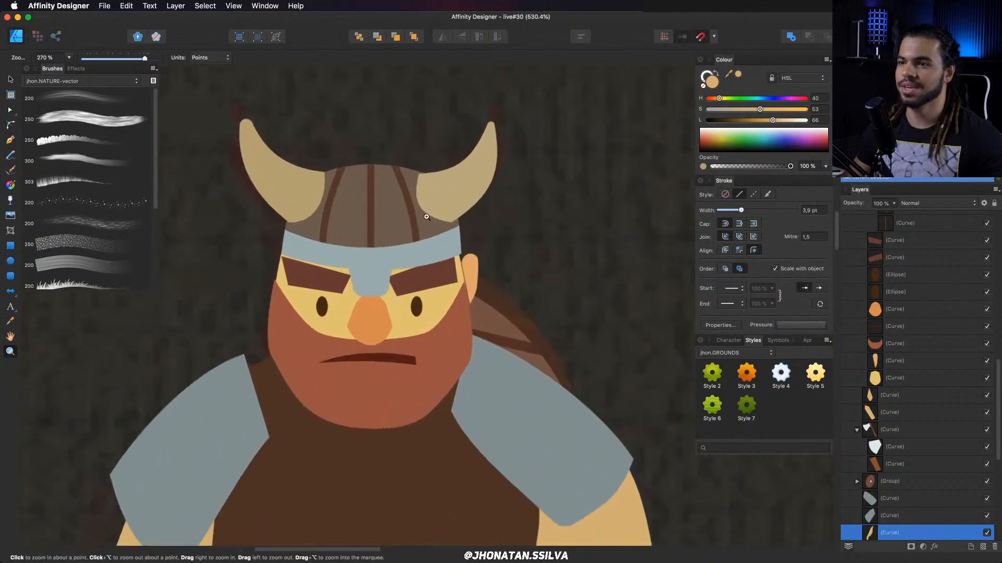
left_click(369, 222)
key("z")
left_click_drag(358, 201, 421, 211)
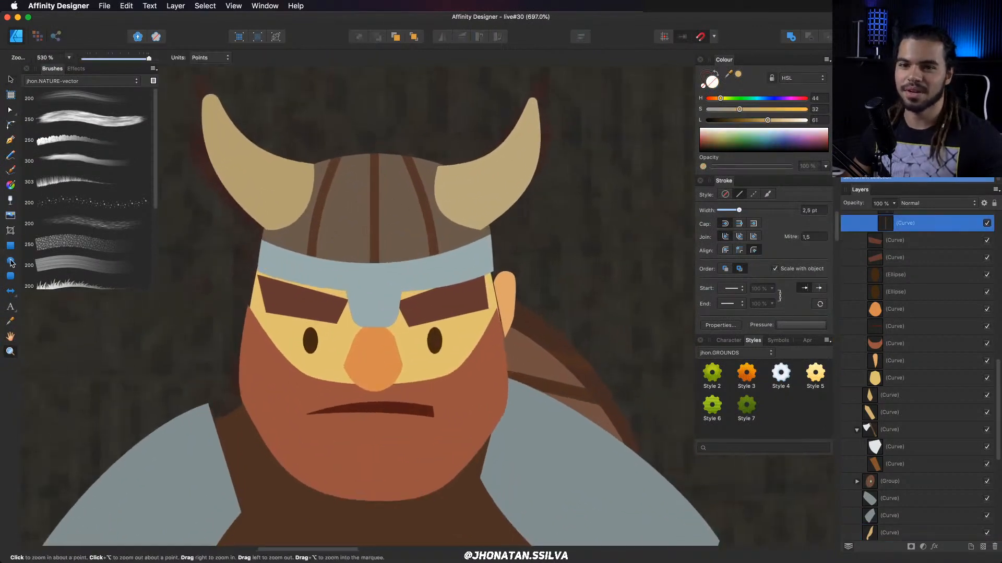
left_click(11, 261)
key("v")
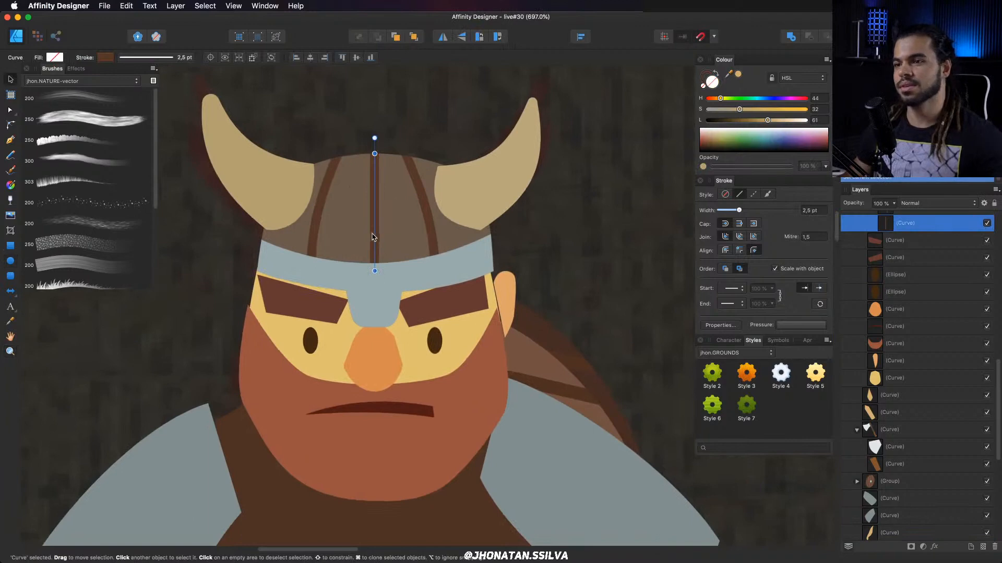
left_click_drag(375, 235, 371, 236)
Move the shield-side grey shoulder piece slightly outward and rotate it a few degrees clockwise.
key("space")
left_click_drag(436, 241, 256, 253)
left_click_drag(473, 294, 456, 201)
left_click(501, 286)
left_click_drag(502, 287, 510, 285)
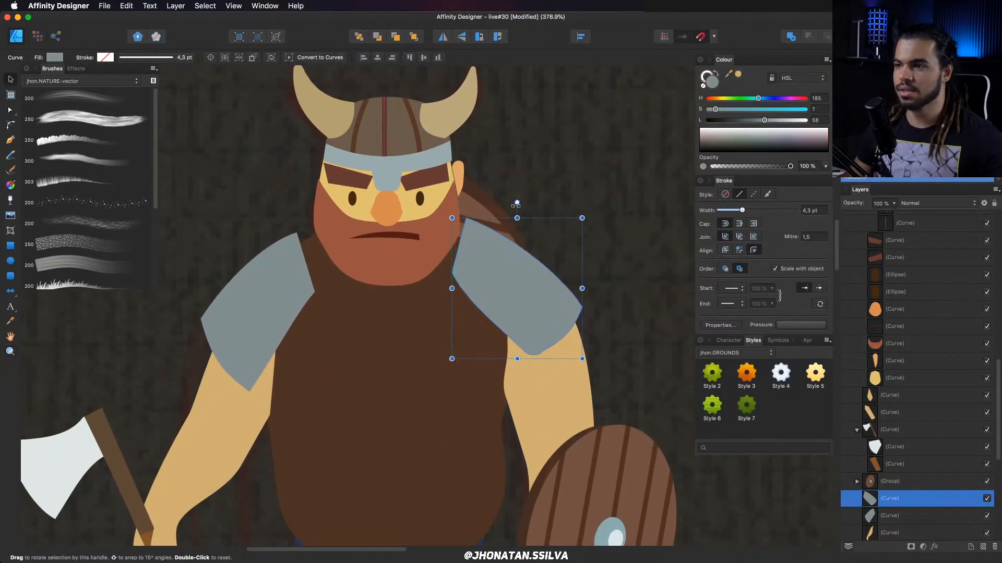
left_click_drag(516, 203, 524, 204)
key("space")
left_click_drag(386, 275, 367, 261)
key("super+space")
Draw a closed seven-point collar outline with the Pen tool around the neck and upper chest, directly above the tunic shape.
left_click(317, 285)
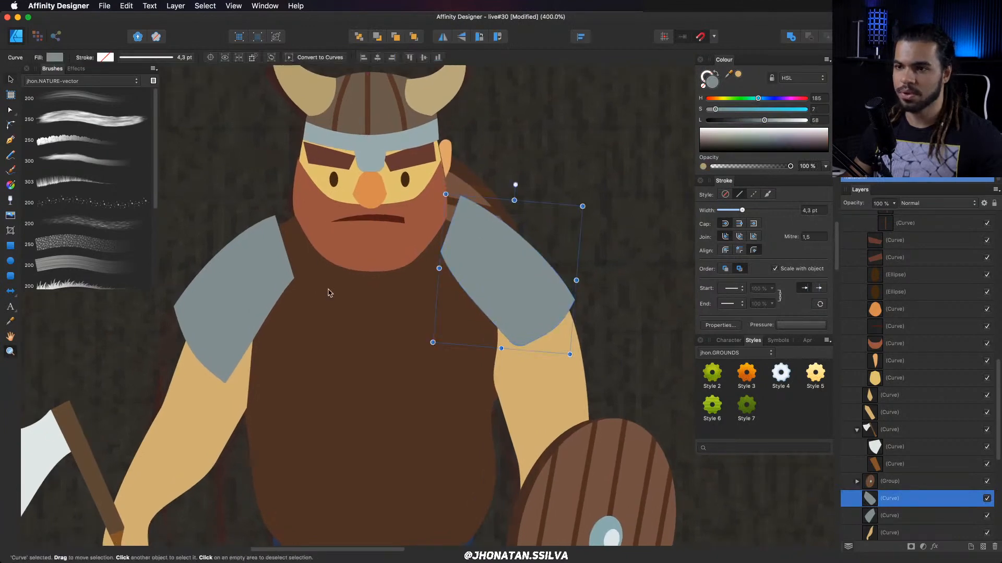
left_click(314, 288)
scroll(308, 289, "up", 2)
key("p")
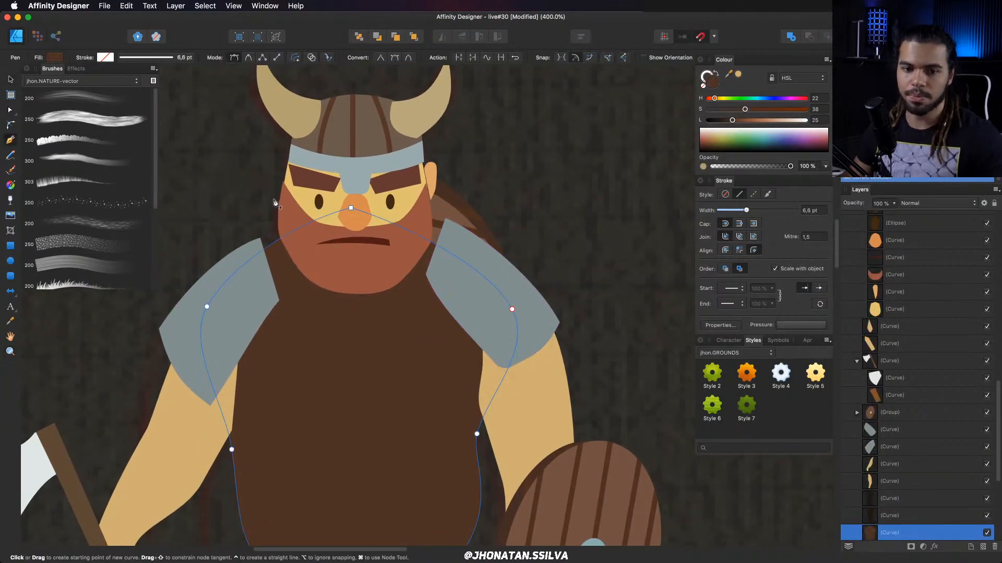
left_click(283, 203)
left_click(232, 231)
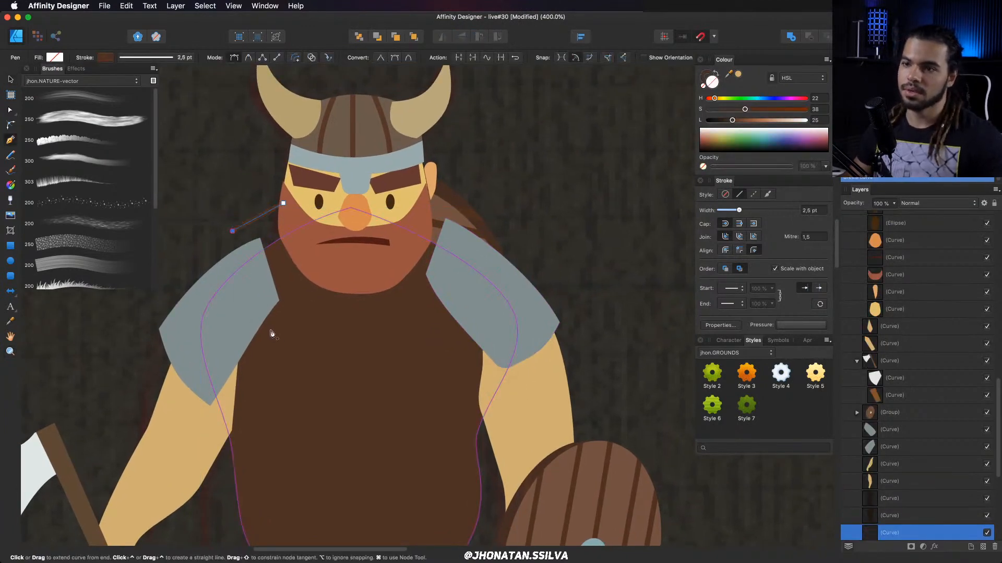
left_click(289, 344)
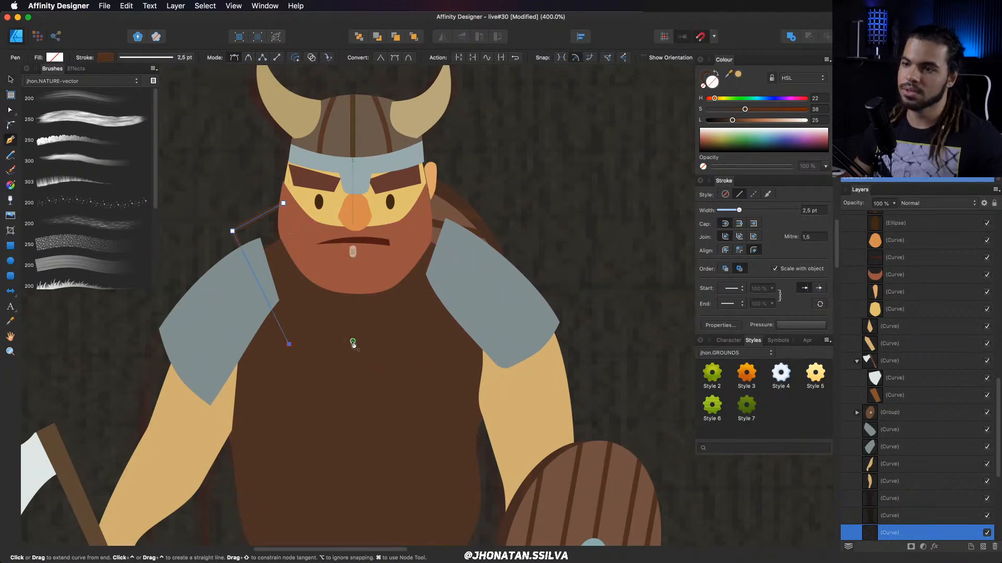
left_click(359, 314)
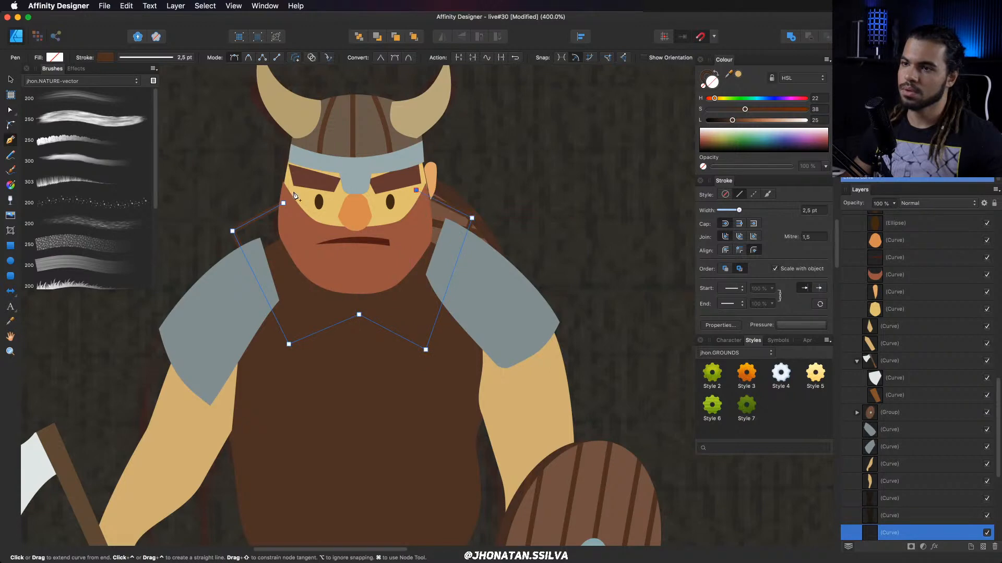
left_click(283, 202)
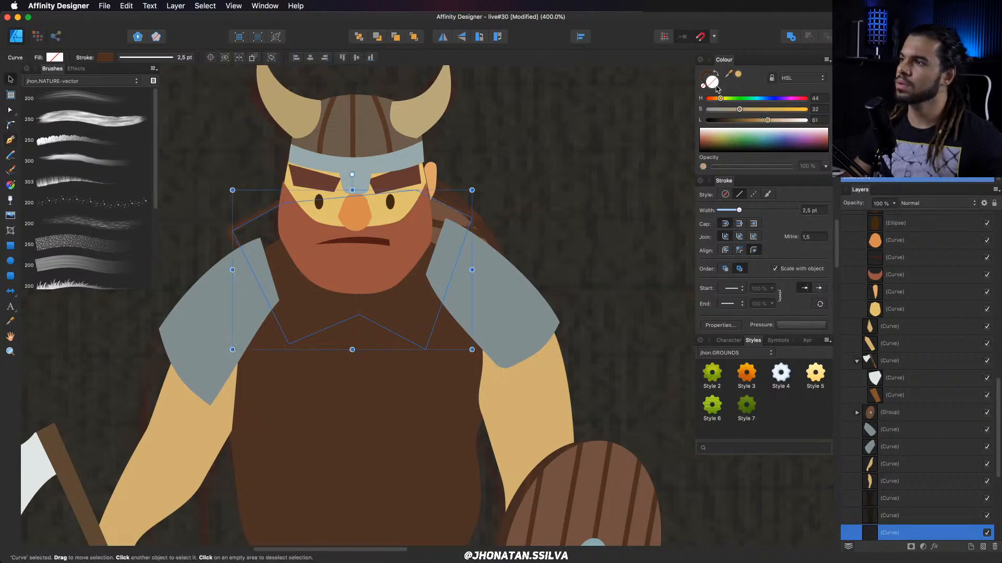
Fill the collar with muted tan (H 44, S 19, L 52) without a stroke, and reshape its front edge into a downward point.
left_click_drag(720, 99, 760, 120)
key("a")
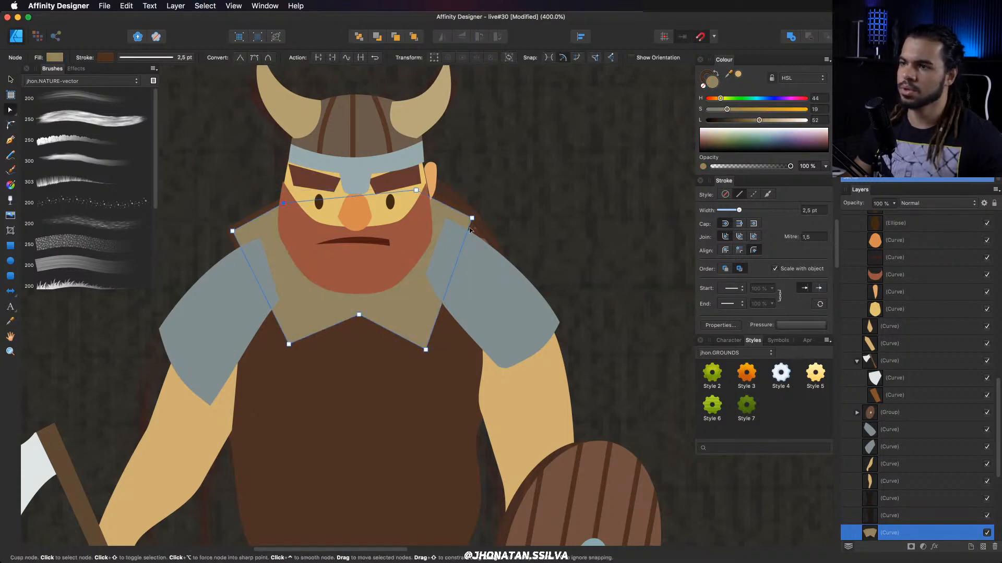
left_click_drag(416, 190, 417, 195)
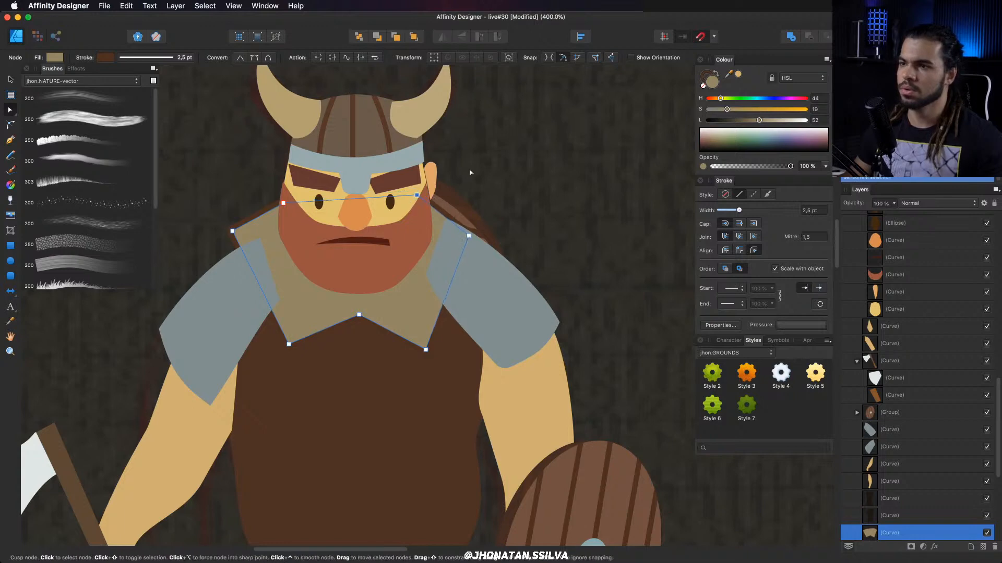
left_click(704, 87)
left_click(702, 87)
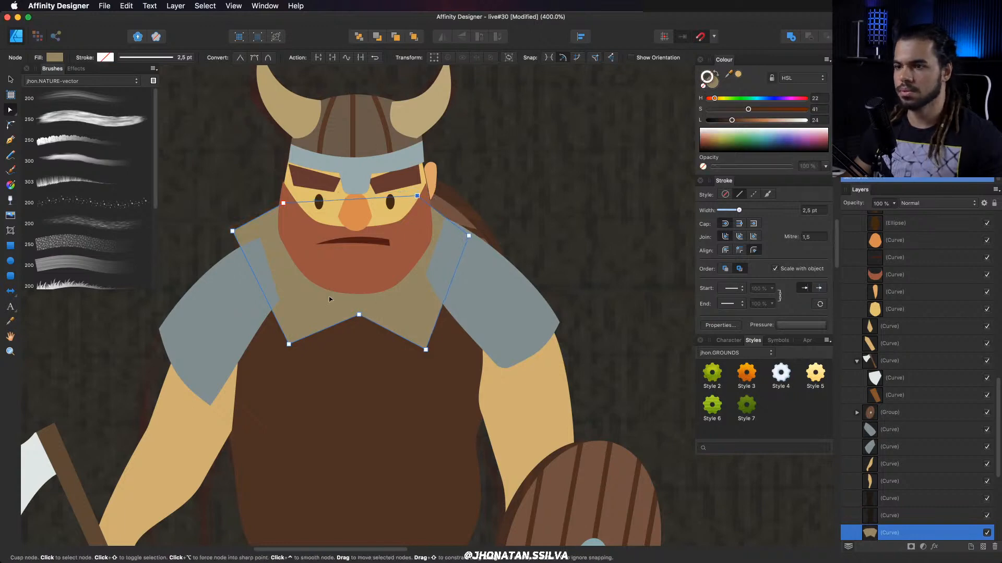
mouse_move(358, 315)
left_mouse_down()
mouse_move(322, 295)
mouse_move(337, 338)
mouse_move(358, 352)
mouse_move(353, 364)
left_mouse_up()
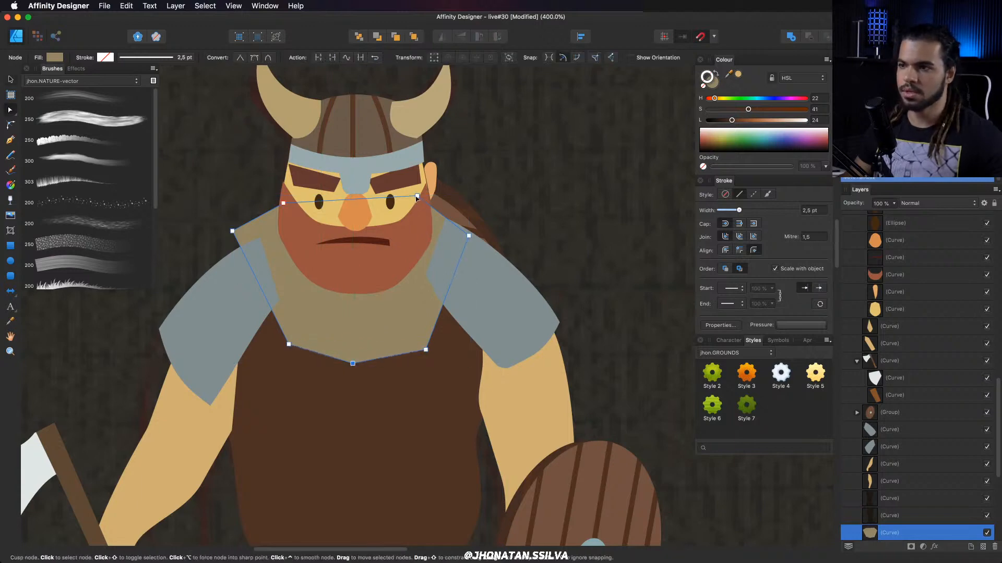
Scale the collar down around the neck and duplicate it as a smaller copy inside the first.
key("v")
left_click_drag(469, 198, 443, 218)
mouse_move(431, 228)
left_mouse_down()
mouse_move(446, 228)
mouse_move(470, 202)
mouse_move(459, 199)
mouse_move(445, 223)
left_mouse_up()
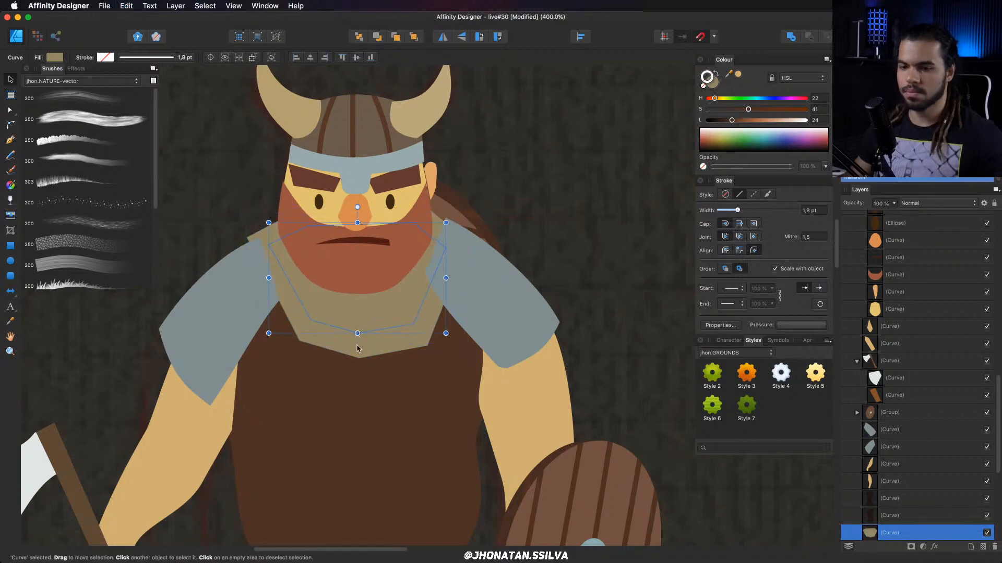
Colour the inner collar copy with the tunic's sampled dark brown and adjust its nodes to even out the tan band.
key("i")
left_click(367, 327)
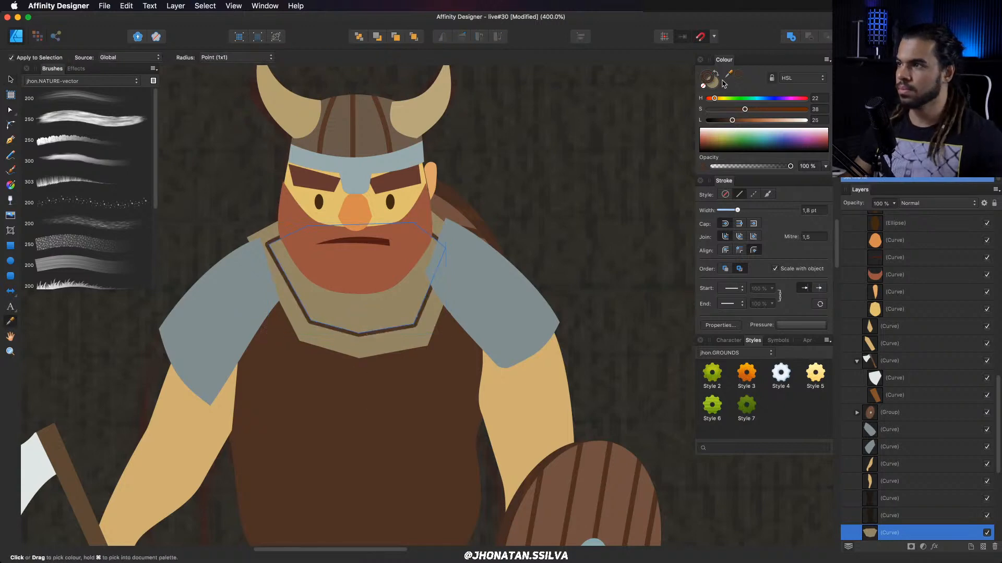
left_click(716, 83)
left_click(739, 77)
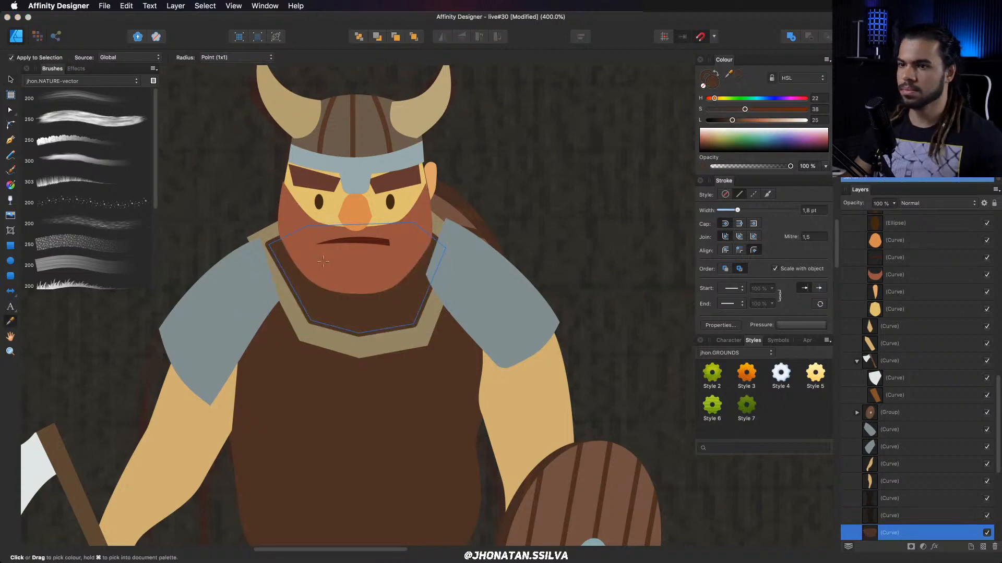
key("a")
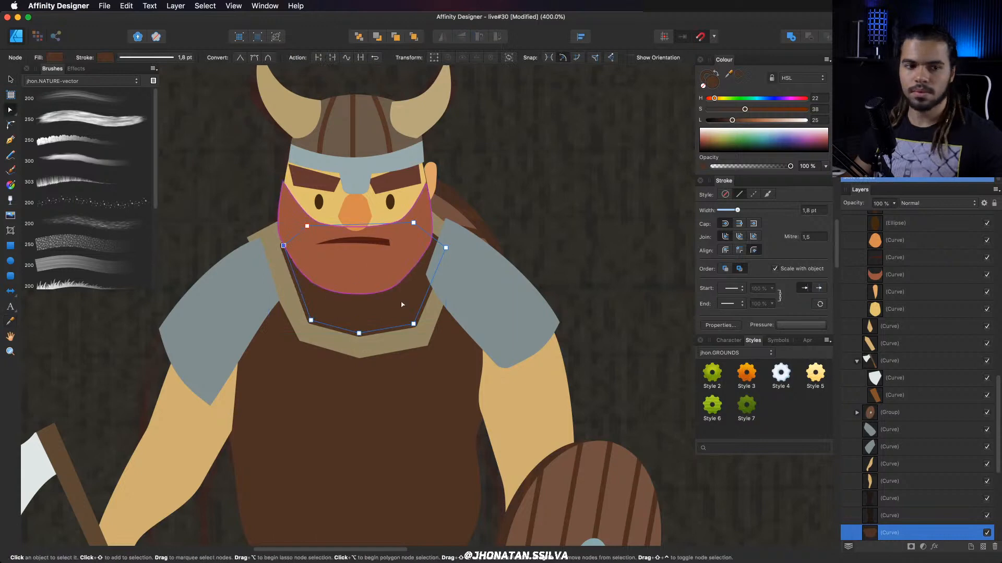
left_click_drag(413, 322, 407, 320)
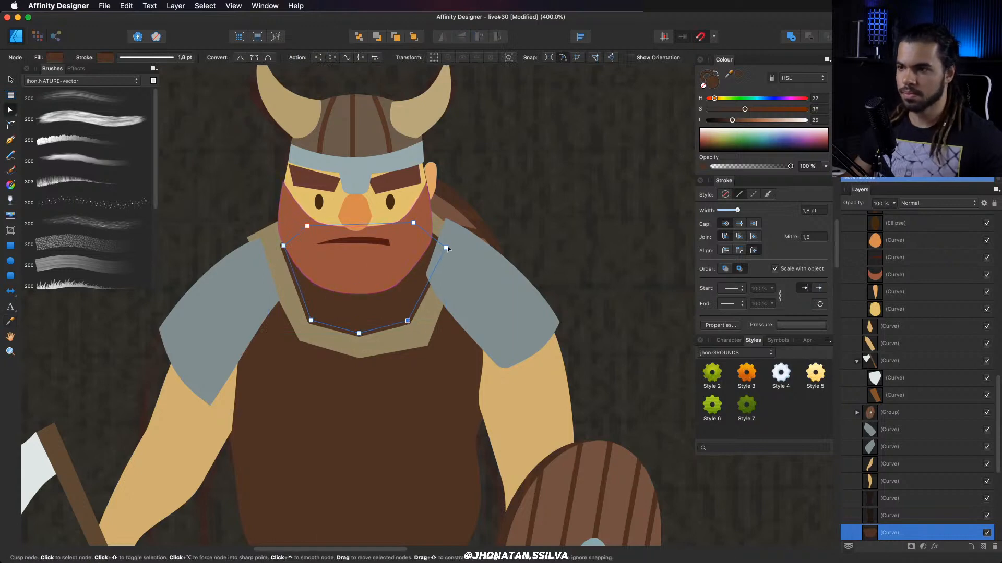
Move the shield-side shoulder piece outward off the collar and scale it narrower.
key("v")
left_click(440, 247)
scroll(459, 269, "right", 2)
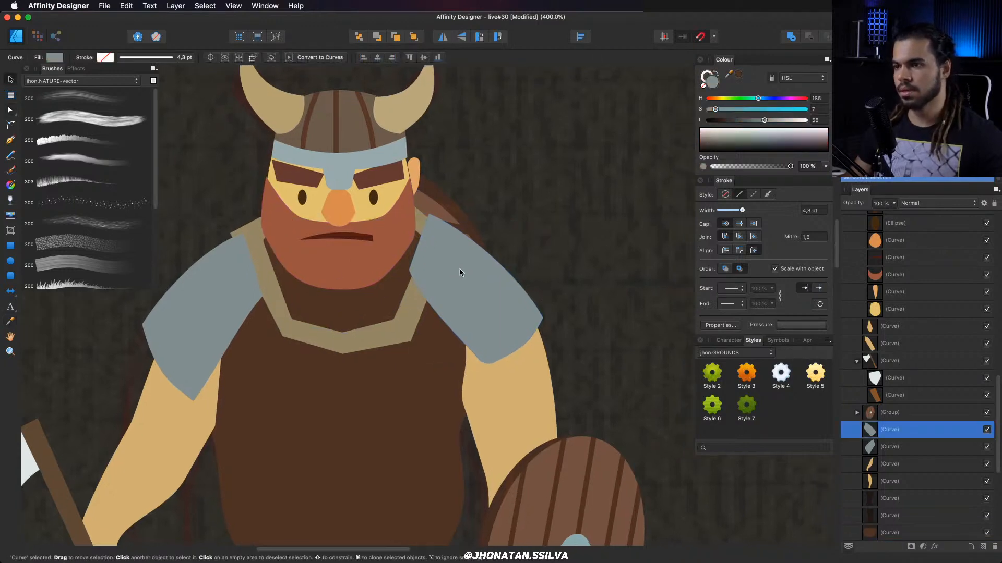
mouse_move(489, 287)
left_mouse_down()
mouse_move(525, 286)
mouse_move(498, 293)
left_mouse_up()
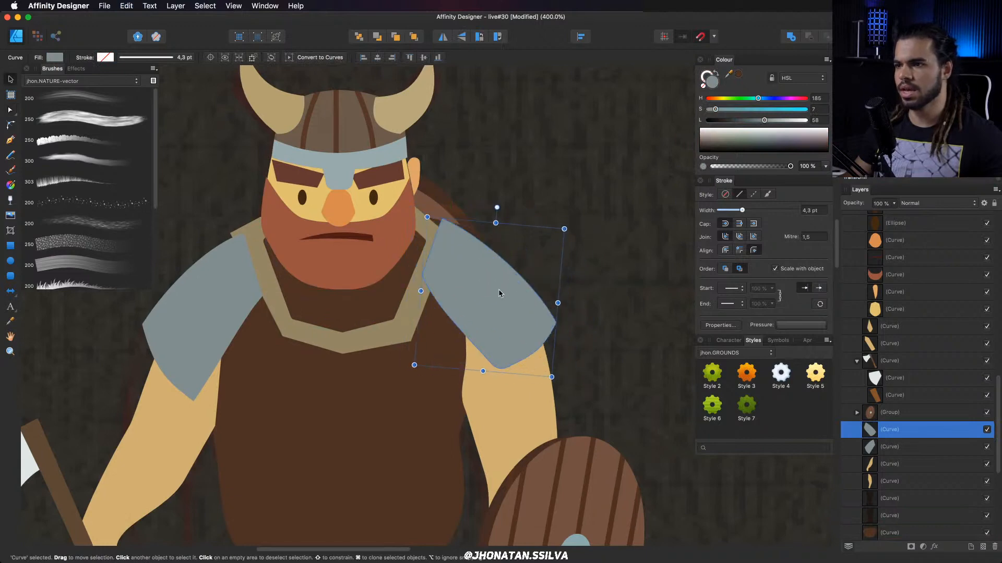
left_click_drag(563, 229, 544, 228)
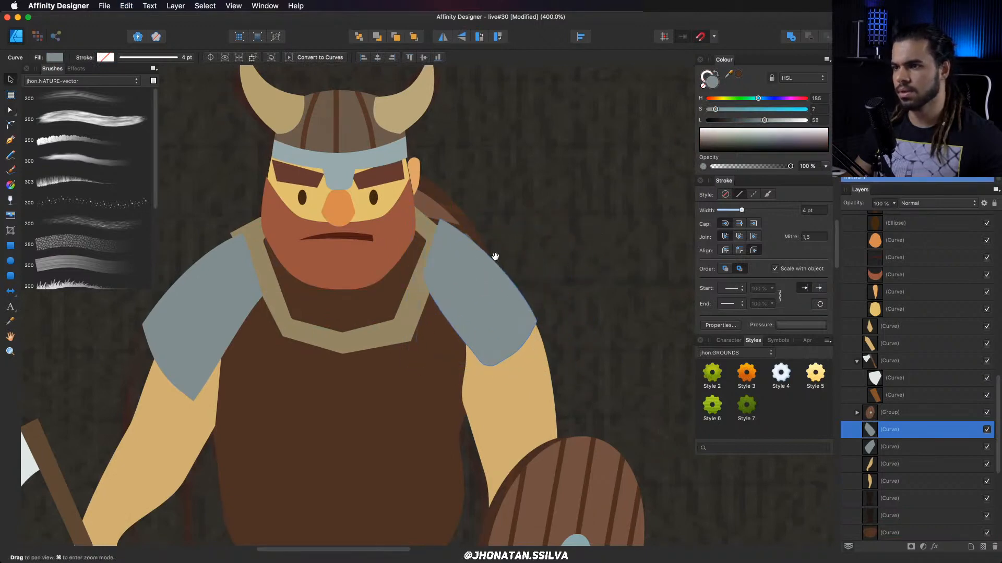
Round the upper corner of the shield-side shoulder piece and reposition its top node.
scroll(489, 267, "down", 2)
key("c")
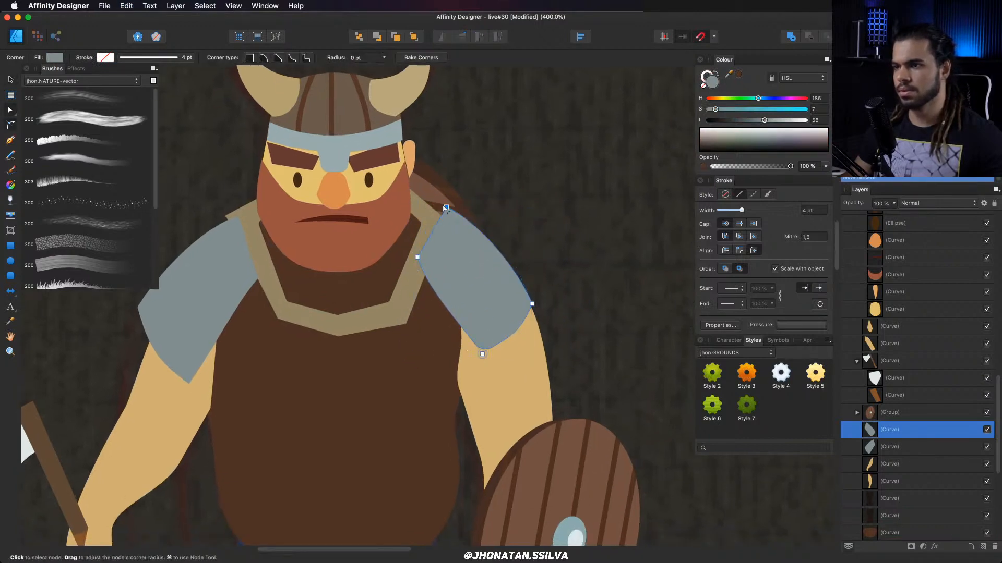
key("a")
left_click_drag(446, 206, 442, 201)
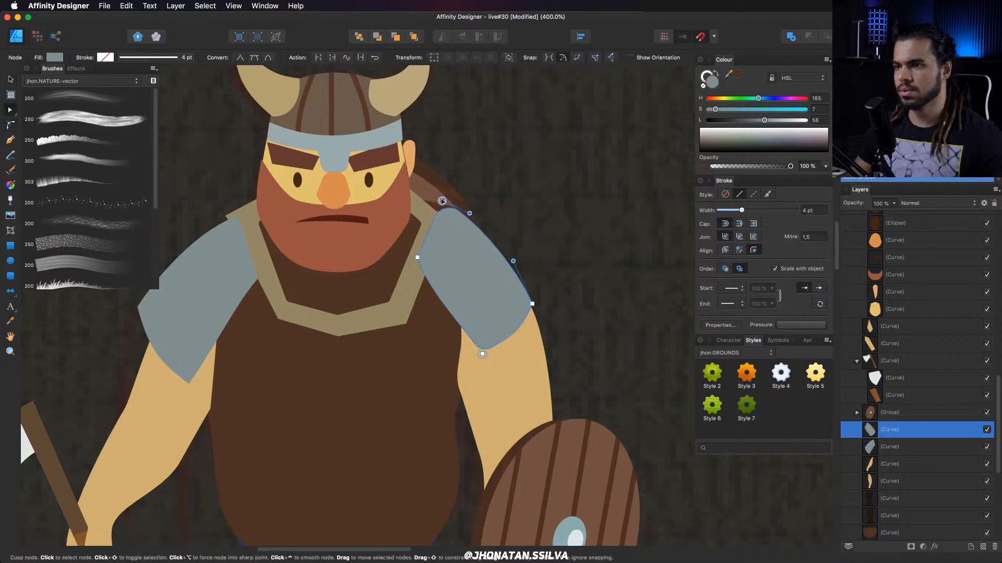
key("z")
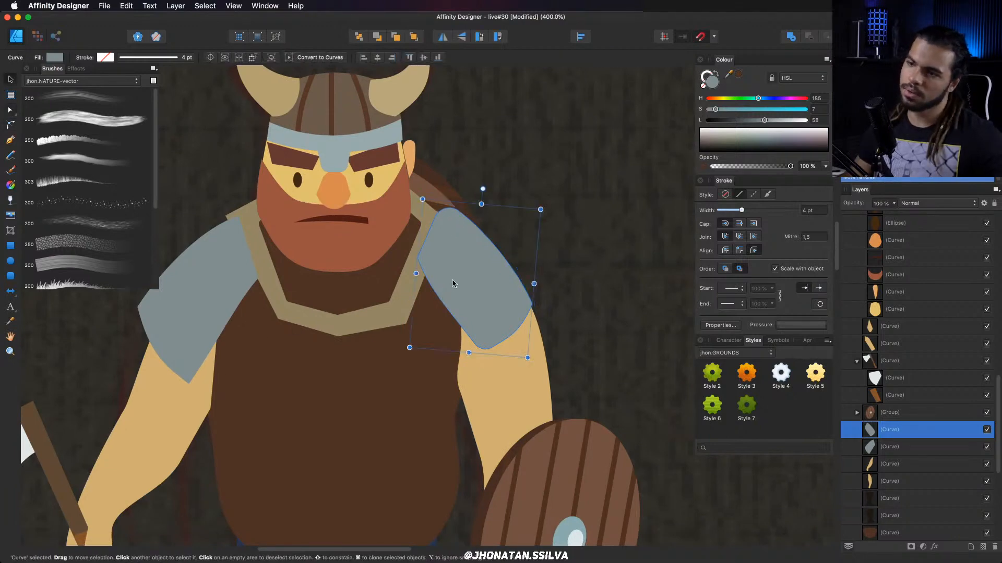
Delete the grey shoulder piece on the shield-side arm.
mouse_move(452, 277)
left_mouse_down()
mouse_move(415, 276)
mouse_move(509, 277)
mouse_move(463, 261)
left_mouse_up()
key("super+z")
key("v")
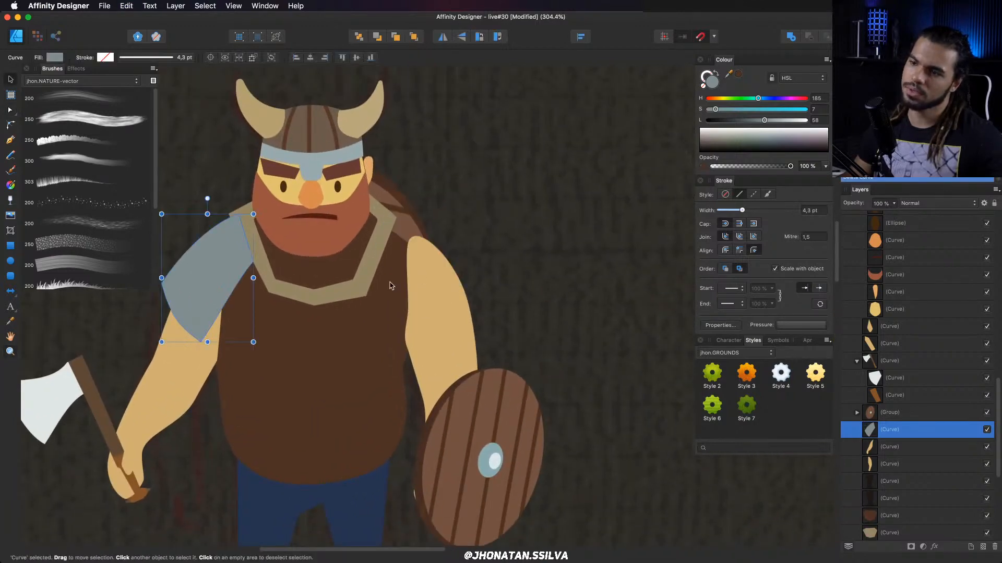
Darken the tunic's brown fill to saturation 45 and lightness 22.
left_click(399, 262)
key("a")
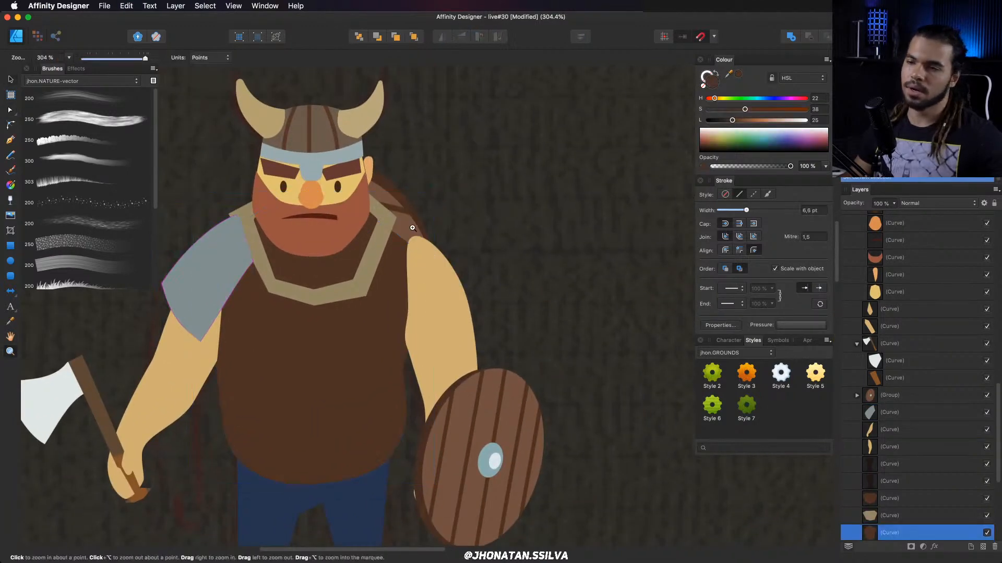
scroll(396, 276, "up", 1)
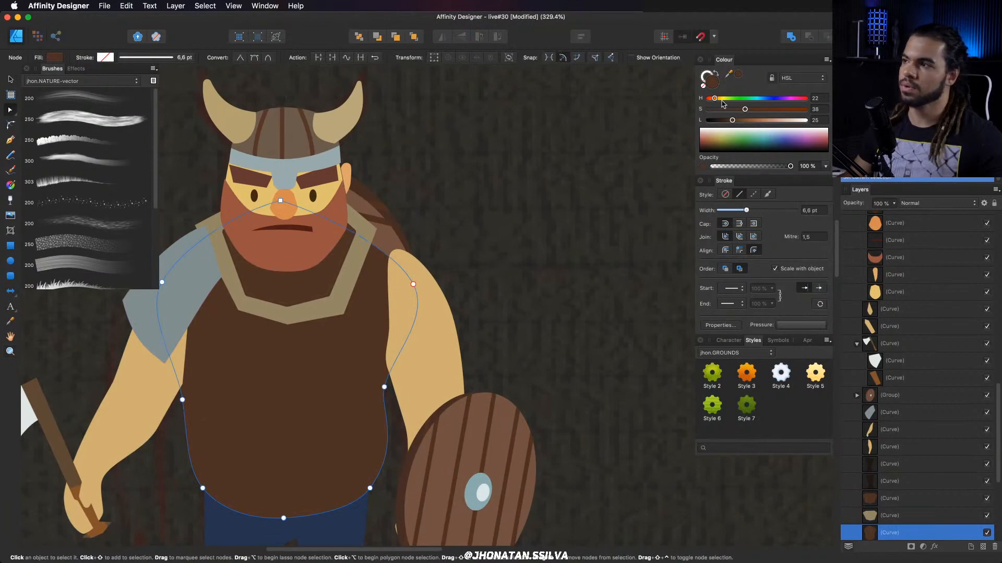
left_click_drag(755, 111, 735, 121)
Add a node to the tunic's contour at the shield-side shoulder and pull it upward to raise the shoulder line.
left_click(402, 288)
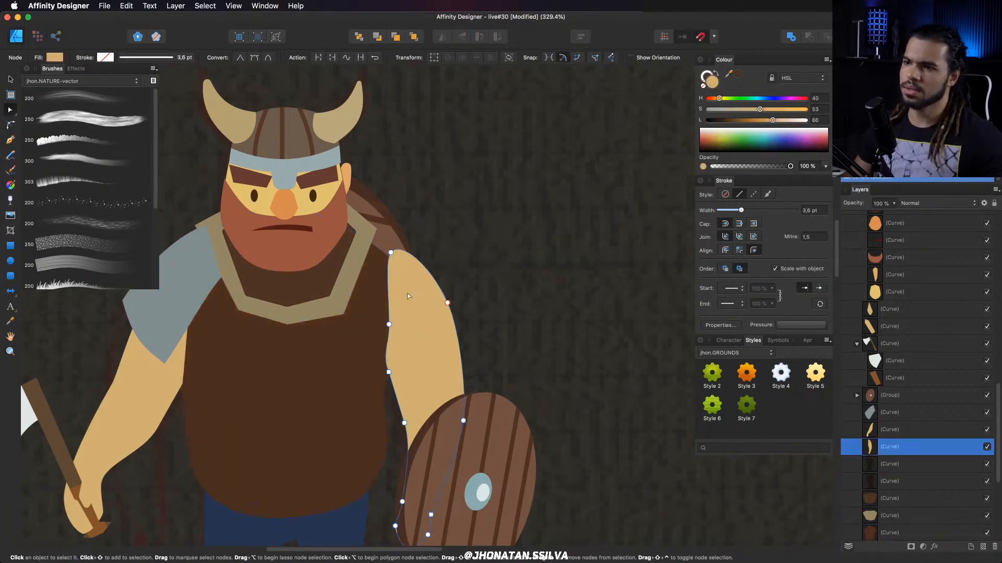
scroll(381, 279, "up", 2)
left_click(380, 277)
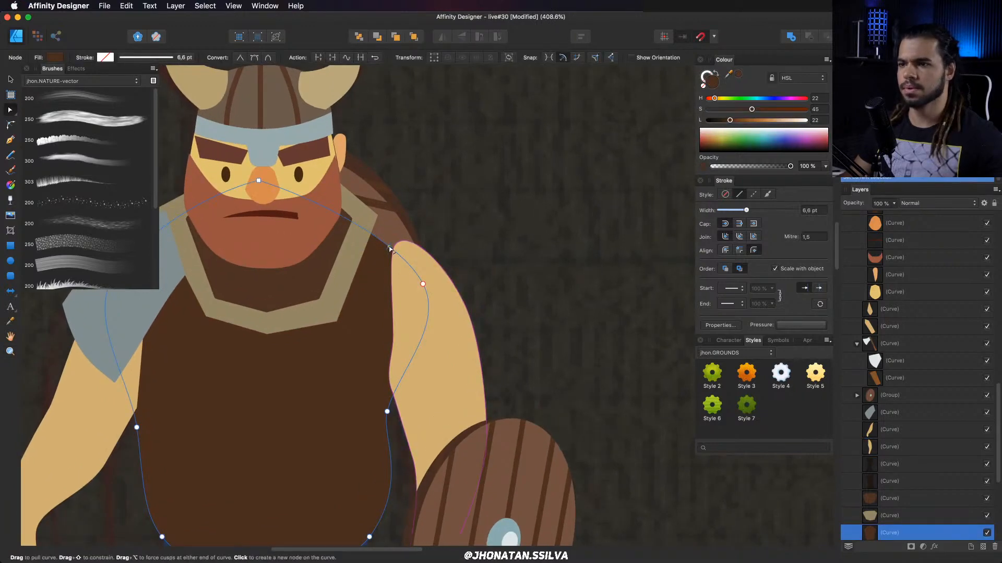
left_click(392, 247)
left_click_drag(391, 247, 392, 231)
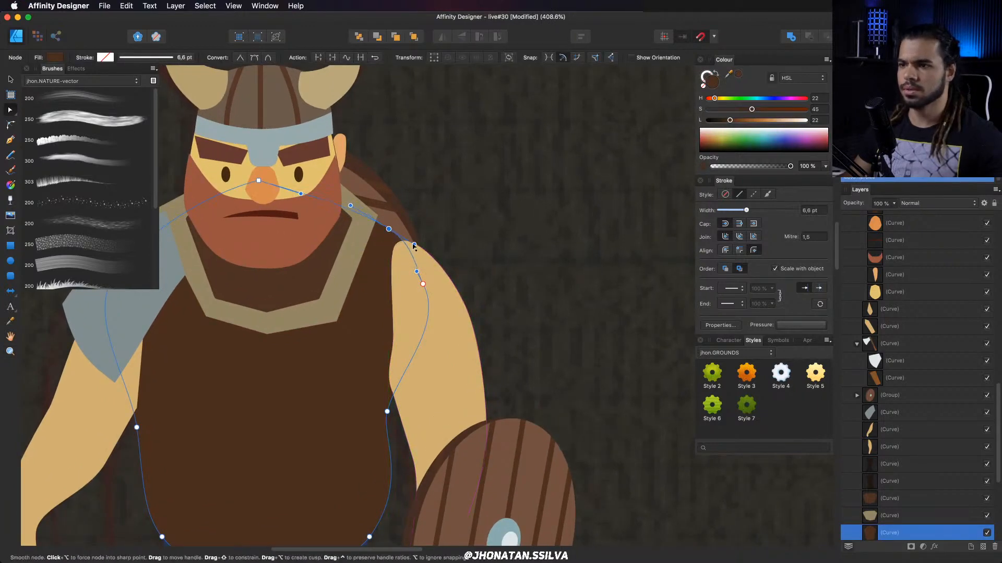
Draw a closed shape with a jagged outer edge over the shield-side shoulder using the Pen tool.
key("z")
left_click(416, 240)
key("p")
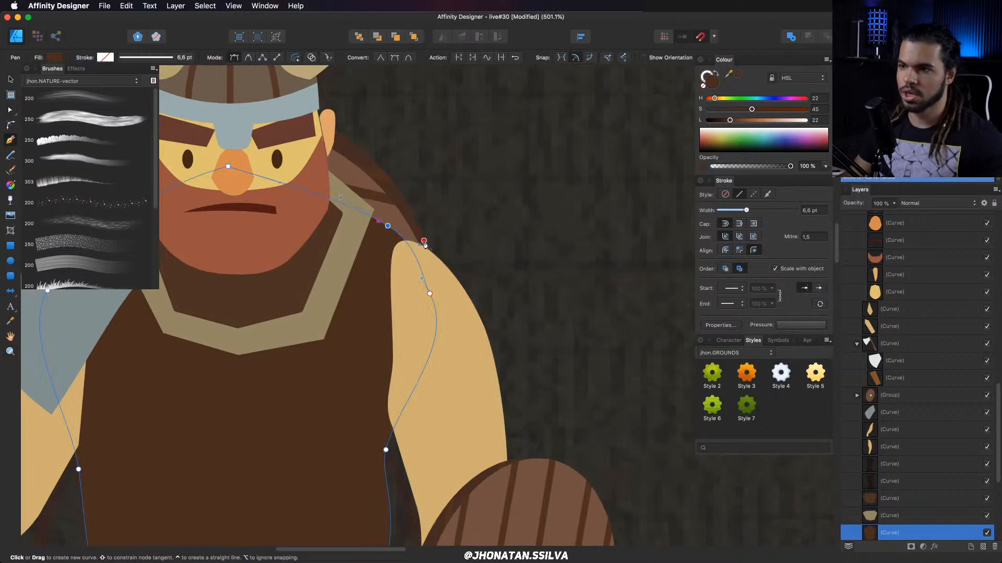
left_click(428, 247)
left_click(424, 291)
left_click(401, 309)
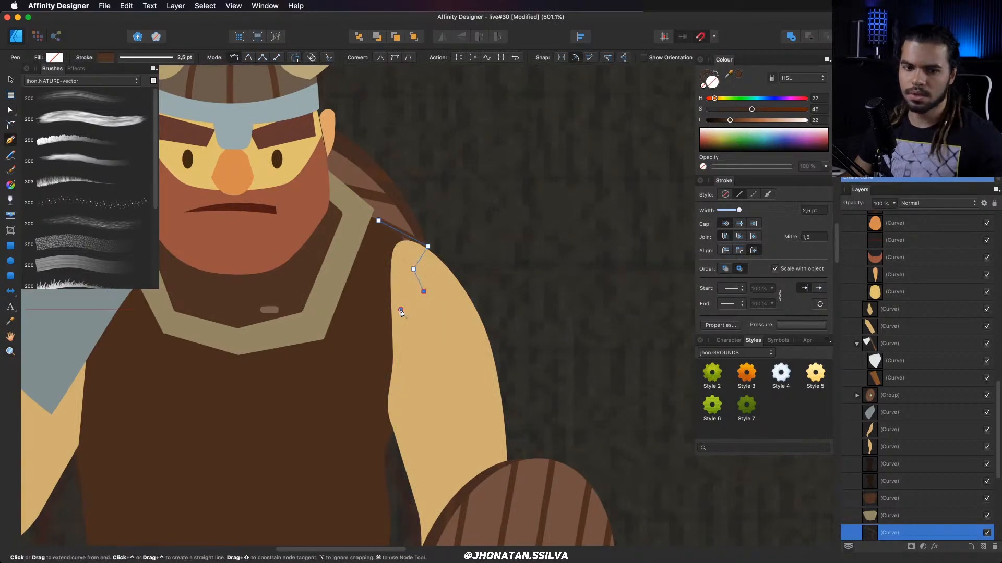
left_click(407, 336)
left_click(393, 340)
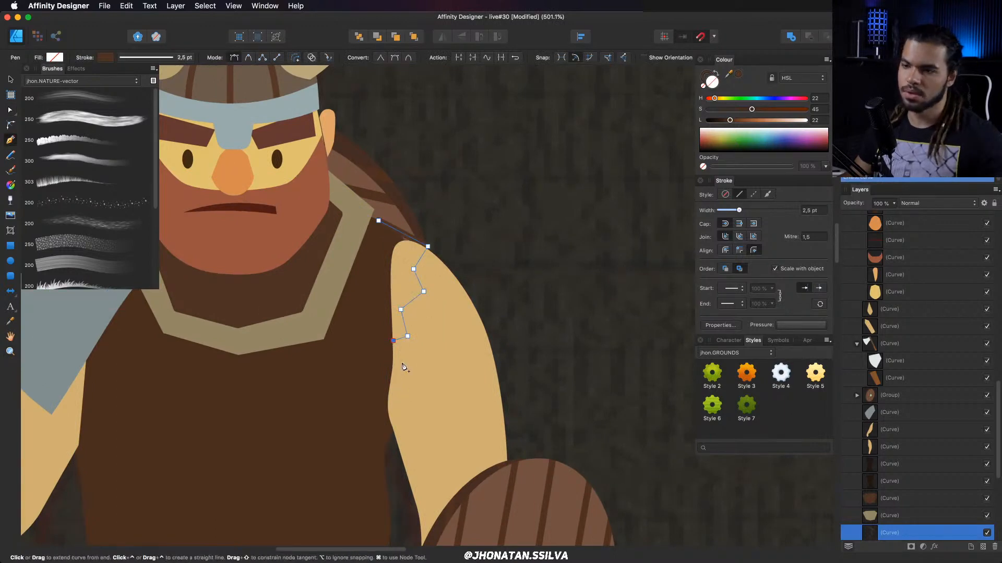
left_click(379, 221)
left_click_drag(340, 256, 358, 232)
key("v")
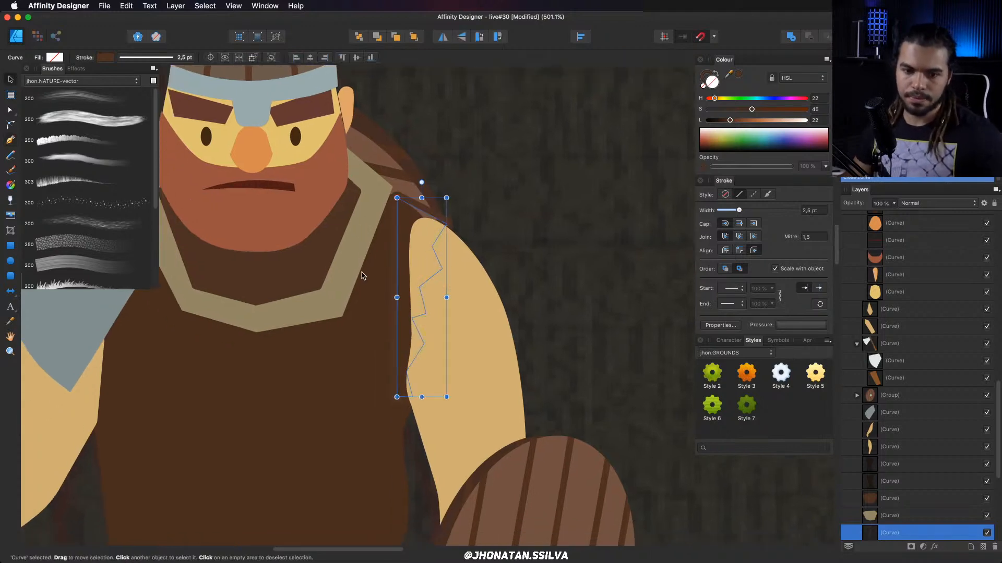
Fill the jagged shoulder shape with the tunic's brown (H 22, S 45, L 22) and remove its outline.
left_click_drag(364, 277, 356, 296)
key("i")
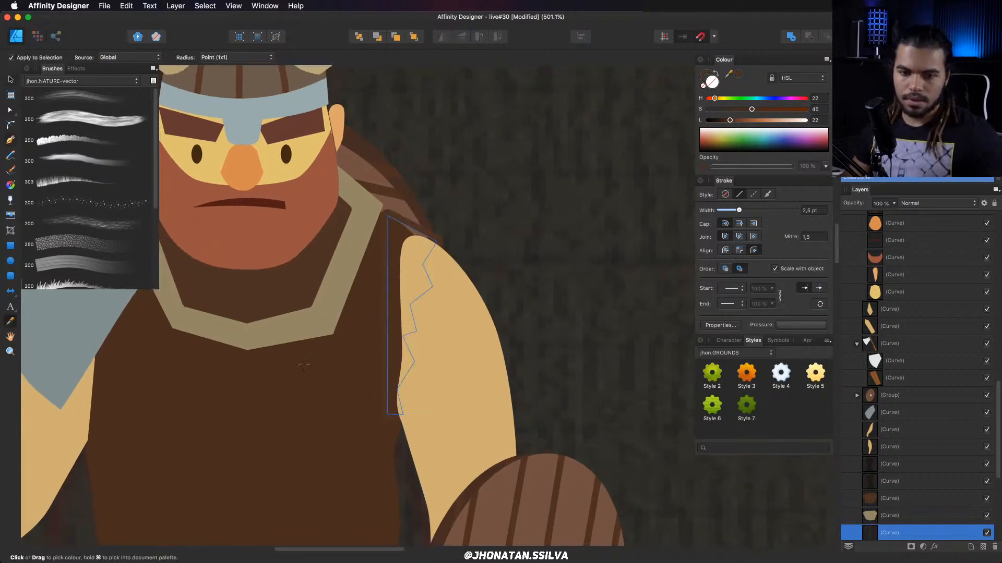
left_click(323, 334)
scroll(329, 341, "up", 2)
scroll(329, 342, "right", 2)
key("z")
left_click_drag(370, 322, 369, 287)
key("v")
left_click(705, 78)
left_click(703, 85)
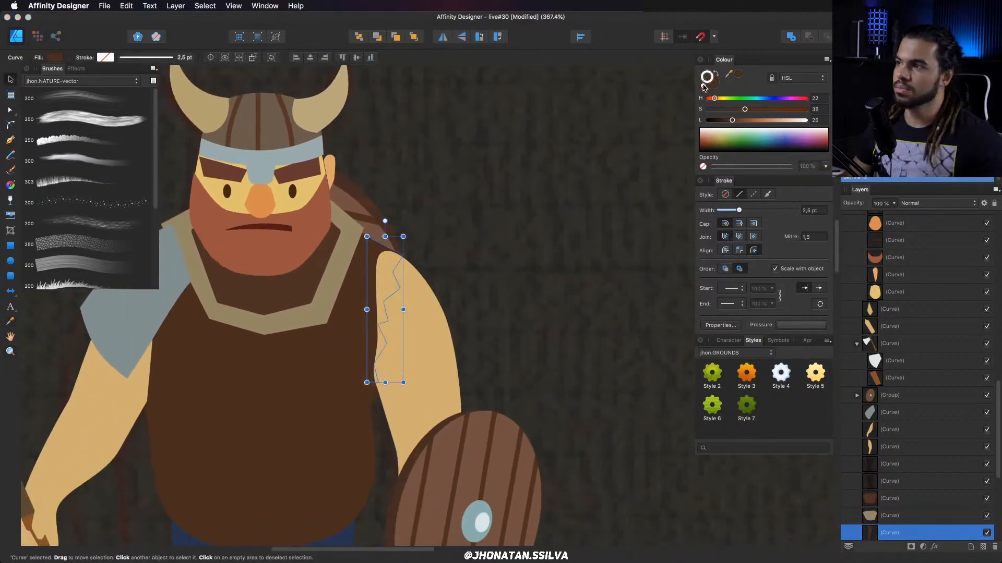
left_click_drag(331, 259, 371, 225)
left_click(711, 85)
Move the jagged shoulder piece up the layer order so that it sits in front of the shield-side arm.
key("z")
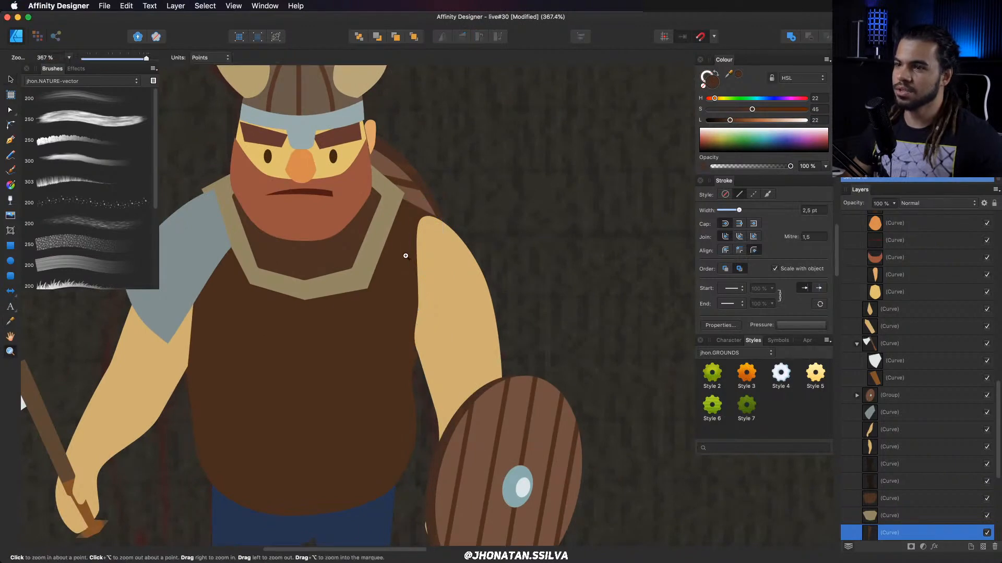
left_click_drag(404, 255, 374, 291)
key("v")
scroll(897, 493, "down", 1)
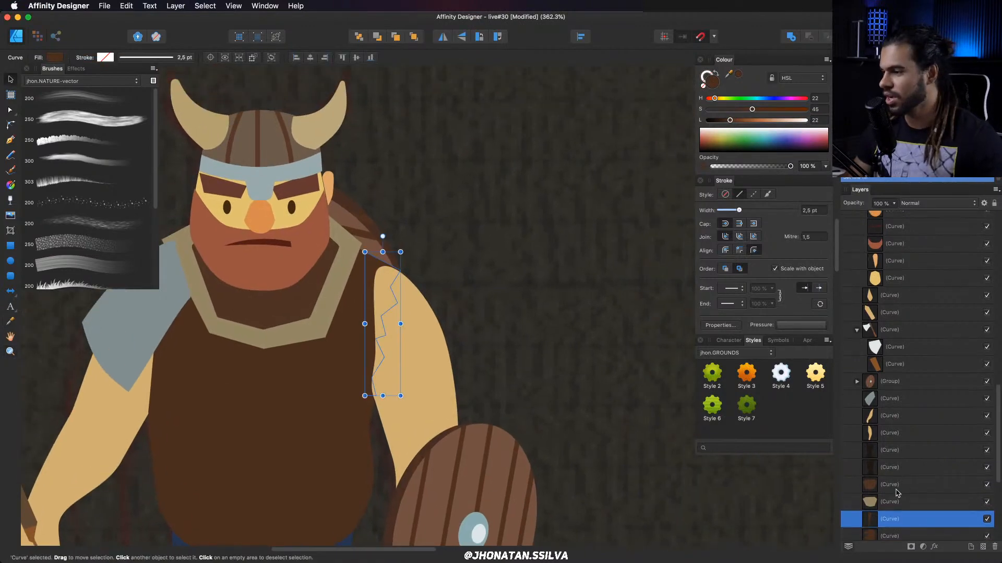
left_click_drag(896, 520, 866, 479)
left_click_drag(444, 301, 479, 264)
key("z")
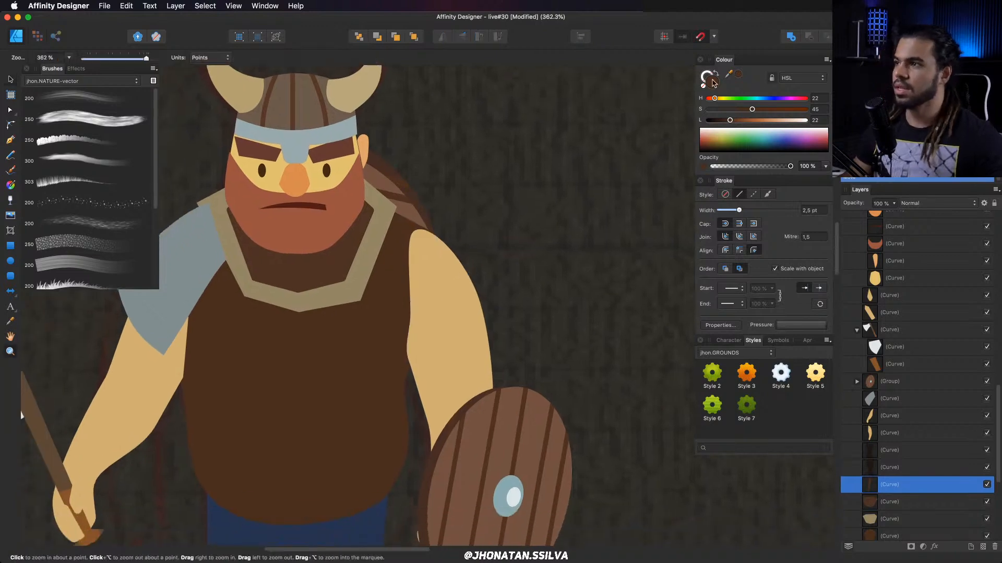
left_click_drag(410, 287, 503, 197)
key("v")
key("z")
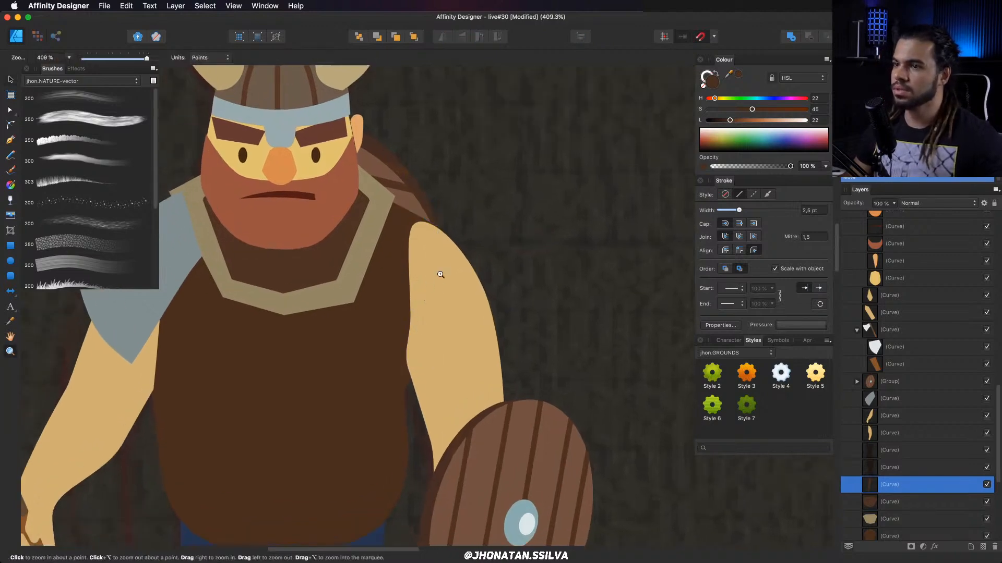
left_click_drag(901, 489, 886, 443)
key("v")
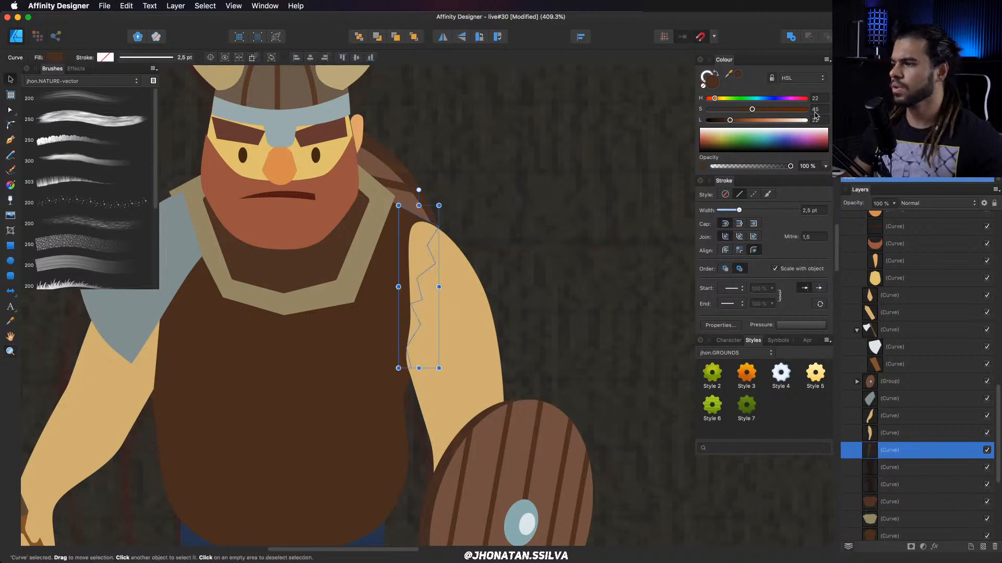
key("z")
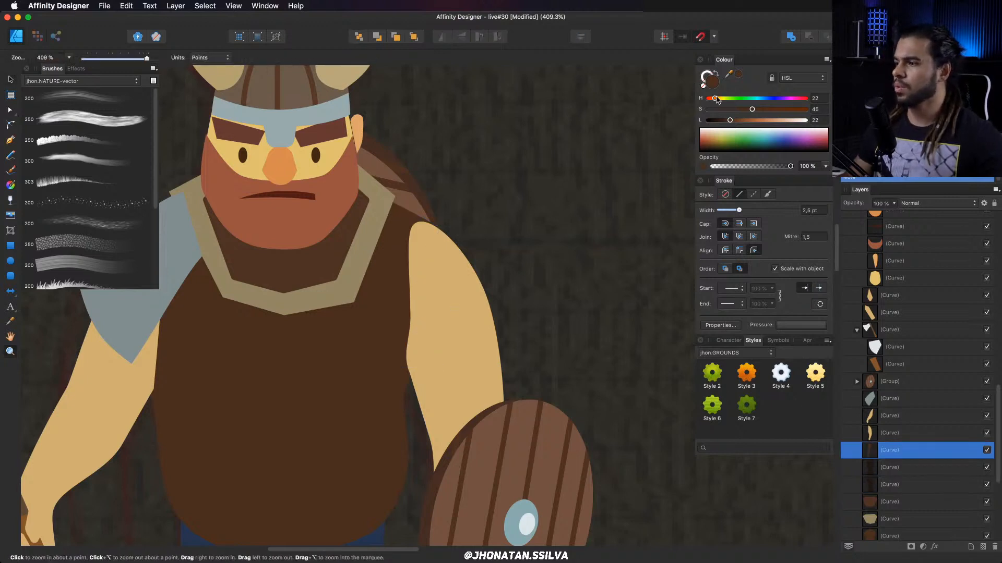
key("v")
left_click_drag(887, 447, 862, 295)
left_click_drag(885, 533, 889, 308)
Delete the grey shoulder piece on the axe-side arm, keeping the arm itself.
key("z")
left_click_drag(405, 263, 381, 263)
left_click_drag(381, 263, 445, 265)
key("v")
left_click(275, 271)
key("super+z")
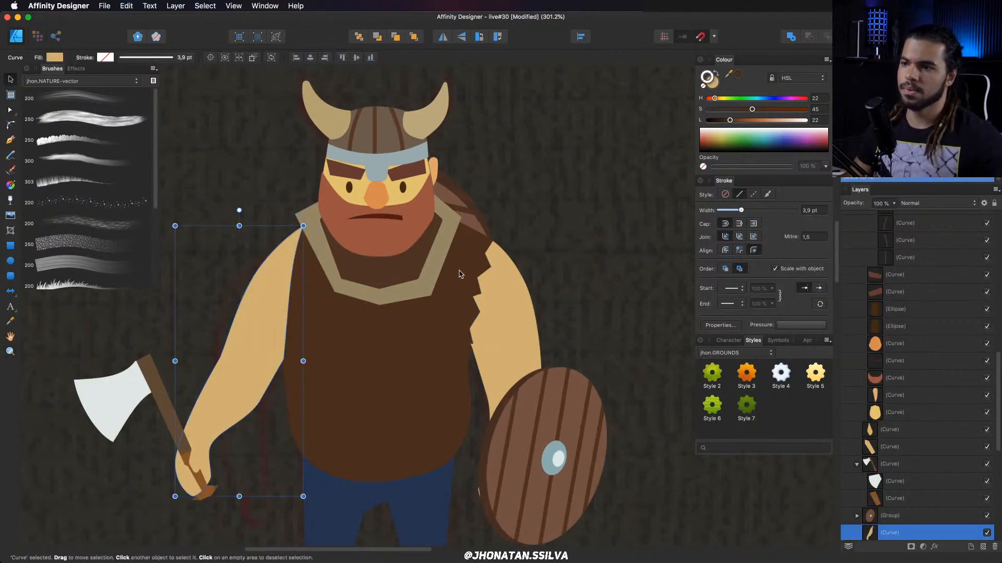
Duplicate the jagged shoulder piece, mirror it horizontally and place the copy on the axe-side shoulder.
key("z")
left_click(494, 277)
scroll(494, 276, "down", 1)
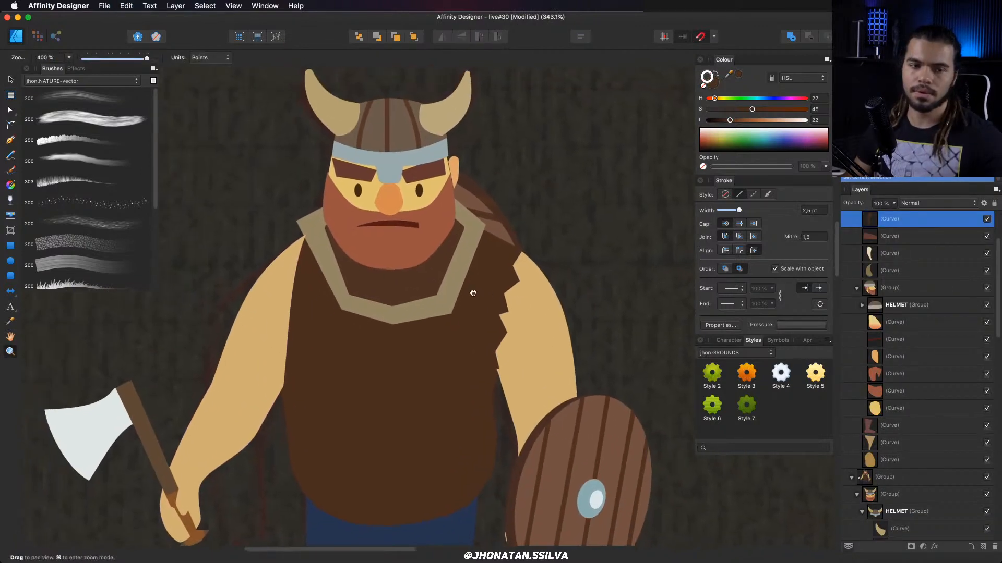
key("v")
left_click(513, 295)
left_click_drag(315, 291, 289, 294)
Adjust the mirrored shoulder piece's upper inner corner to tuck against the collar and nudge the piece slightly outward.
key("a")
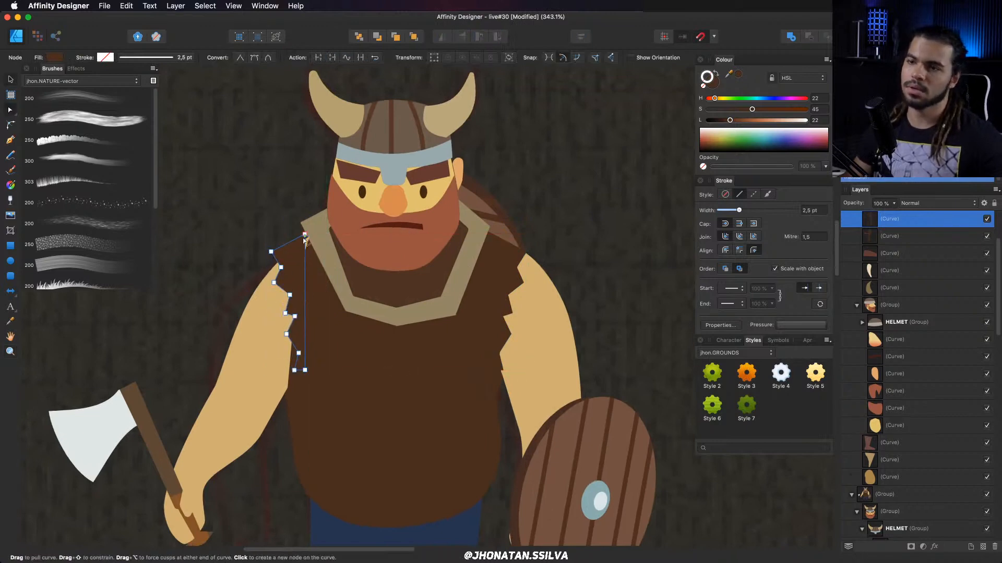
left_click_drag(314, 233, 310, 228)
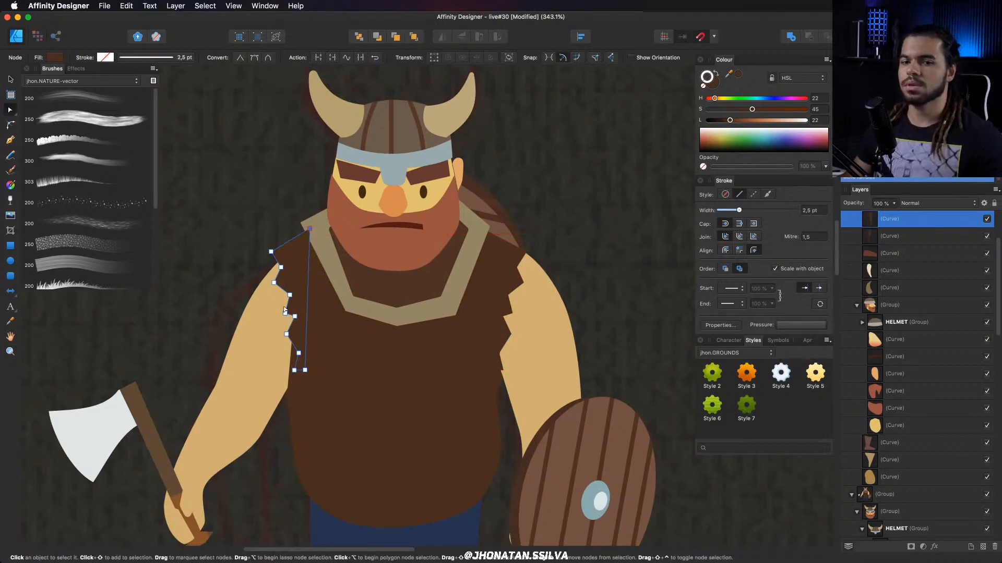
key("v")
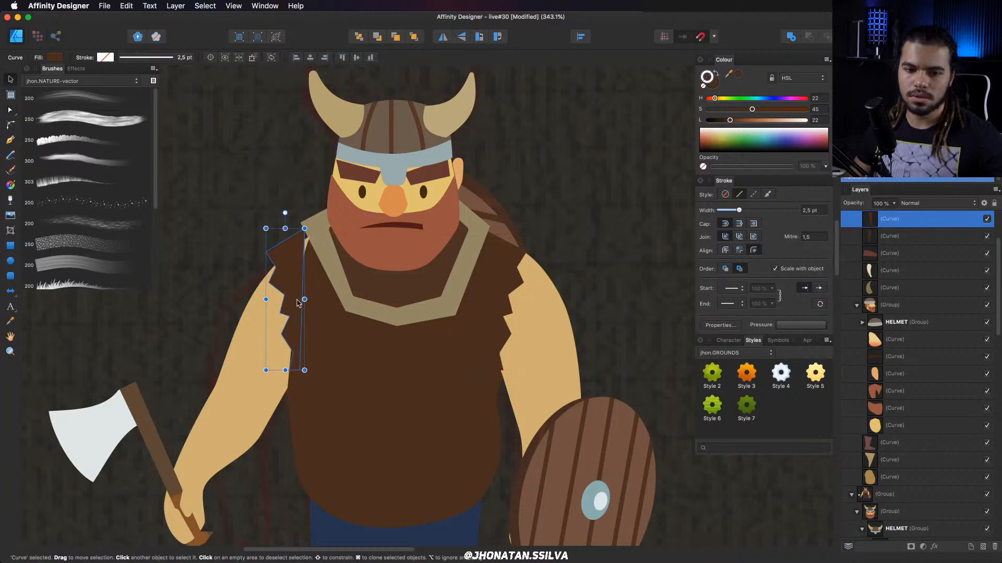
key("z")
left_click_drag(368, 274, 469, 231)
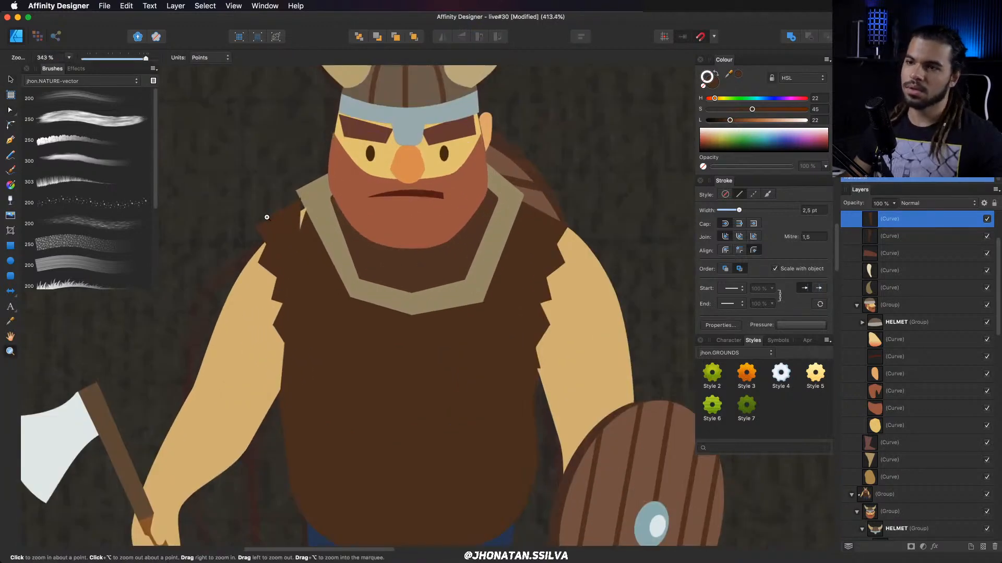
key("a")
left_click_drag(301, 197, 310, 203)
Lower the collar's nodes on the axe side so that its corner rests on the ragged shoulder.
key("z")
left_click_drag(384, 210, 284, 219)
key("space")
left_click_drag(375, 246, 341, 240)
key("v")
left_click_drag(423, 226, 456, 321)
left_click(406, 232)
key("space")
left_click(322, 234)
key("a")
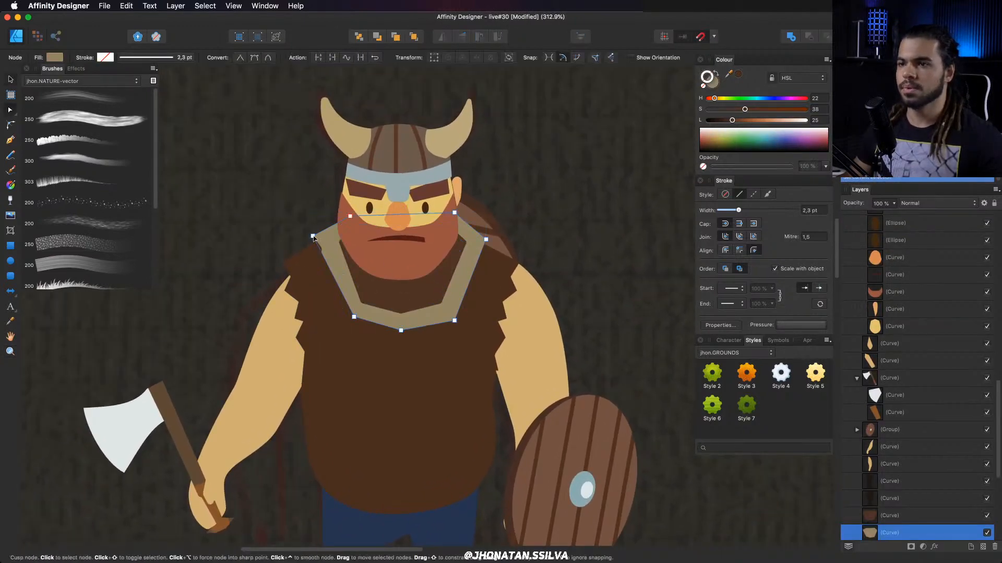
left_click(312, 246)
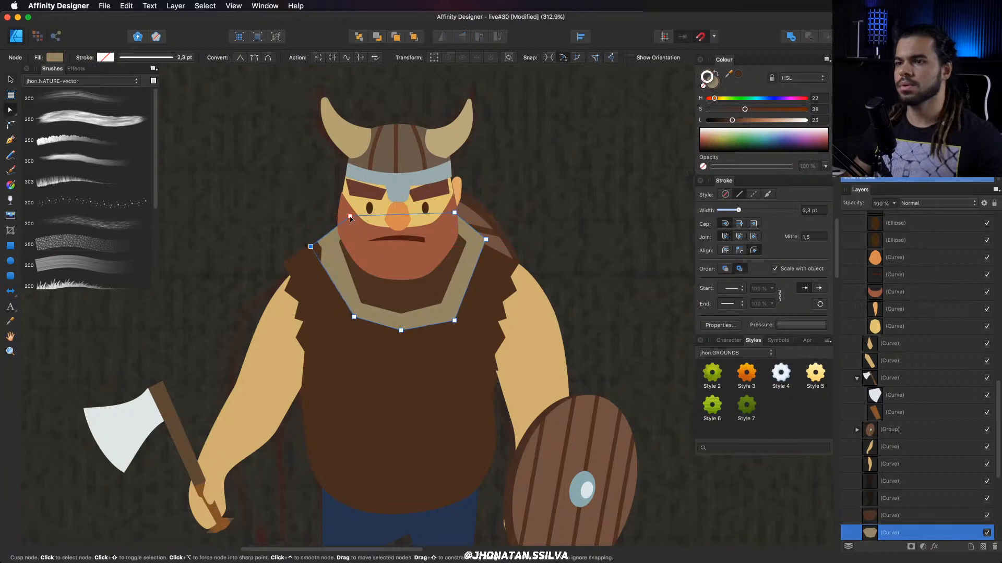
left_click(349, 223)
Reshape the beard by lowering its axe-side upper corner and chin and adjusting the curve of its side.
scroll(349, 224, "up", 3)
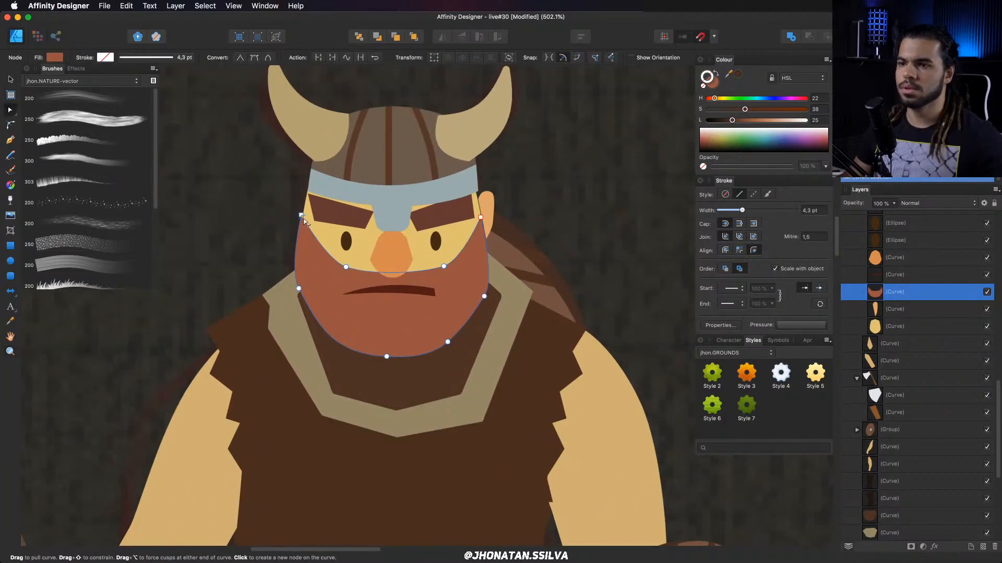
left_click(302, 223)
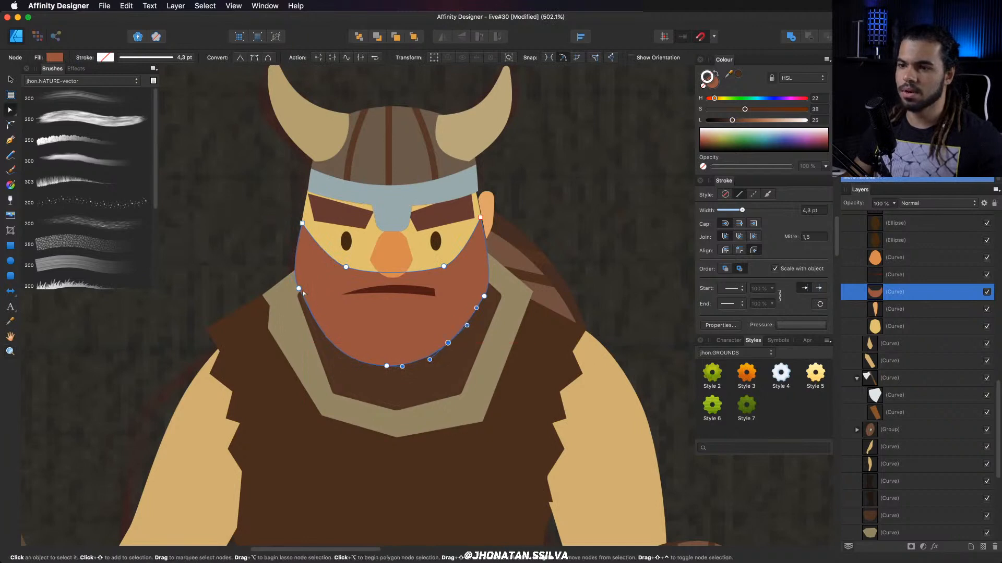
left_click(298, 288)
left_click_drag(311, 315, 307, 317)
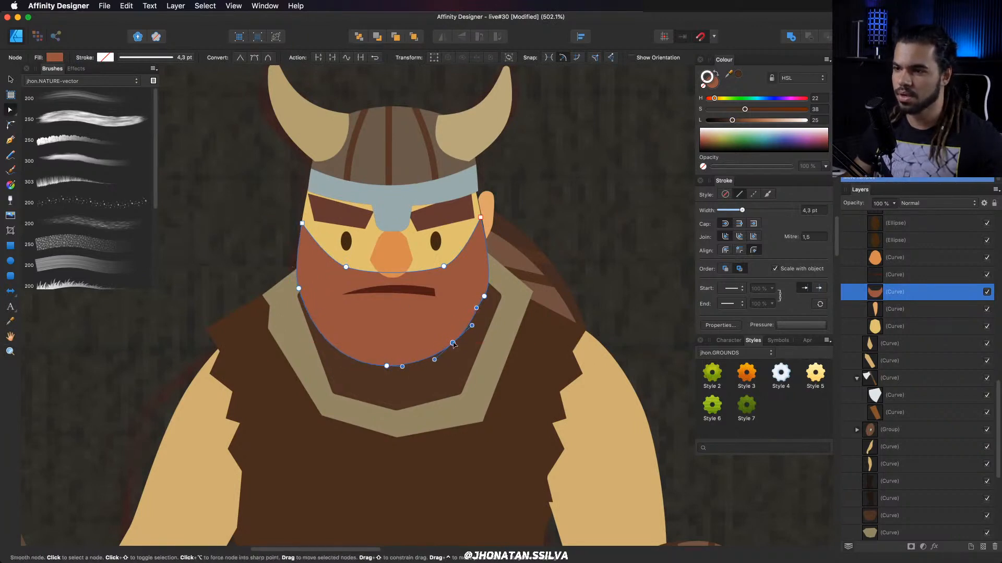
key("v")
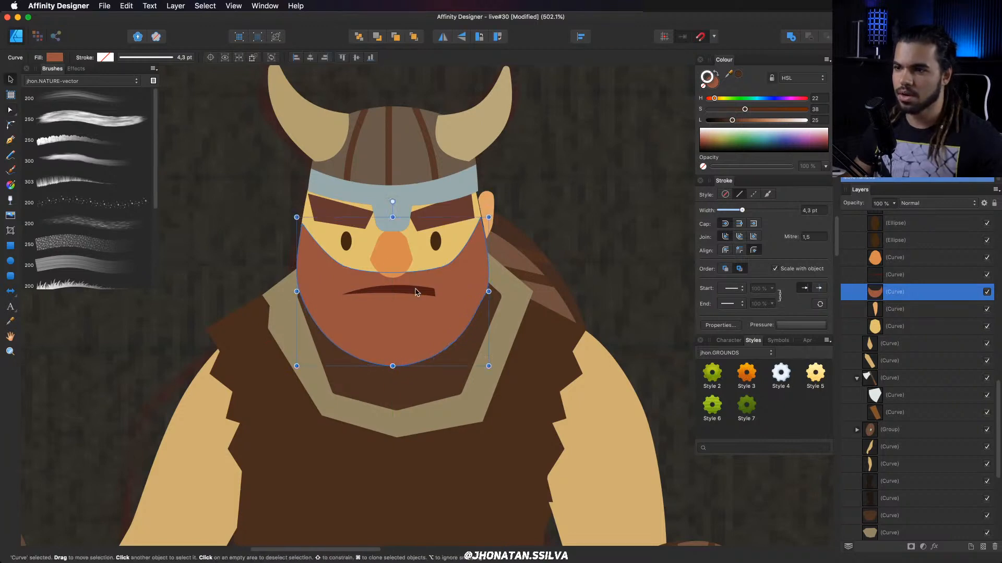
Select the main helmet shape and curve its side edges slightly outward beside the metal band.
left_click(416, 292)
key("z")
left_click_drag(416, 292, 248, 280)
left_click(389, 240)
key("a")
left_click(422, 217)
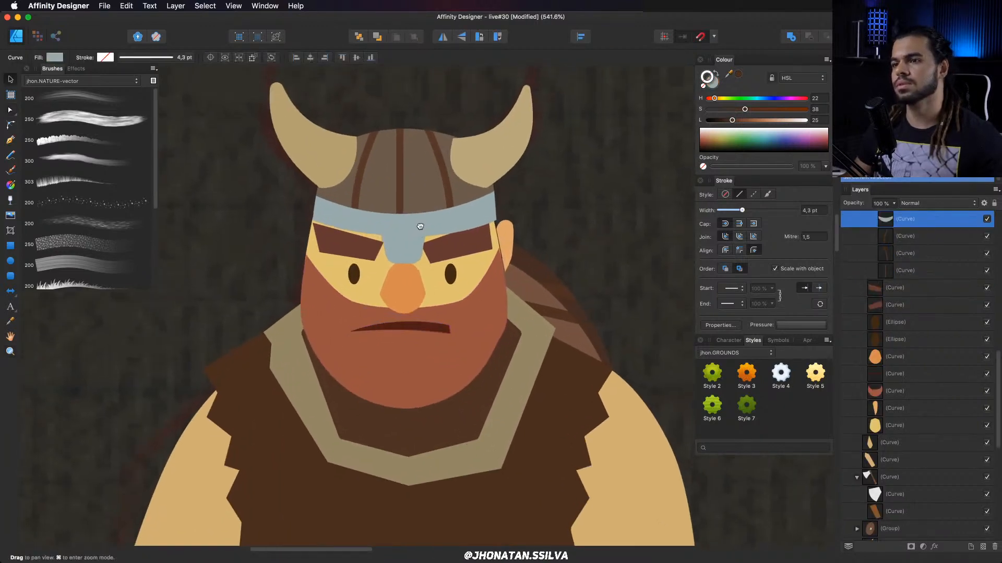
scroll(890, 212, "up", 3)
left_click(907, 249)
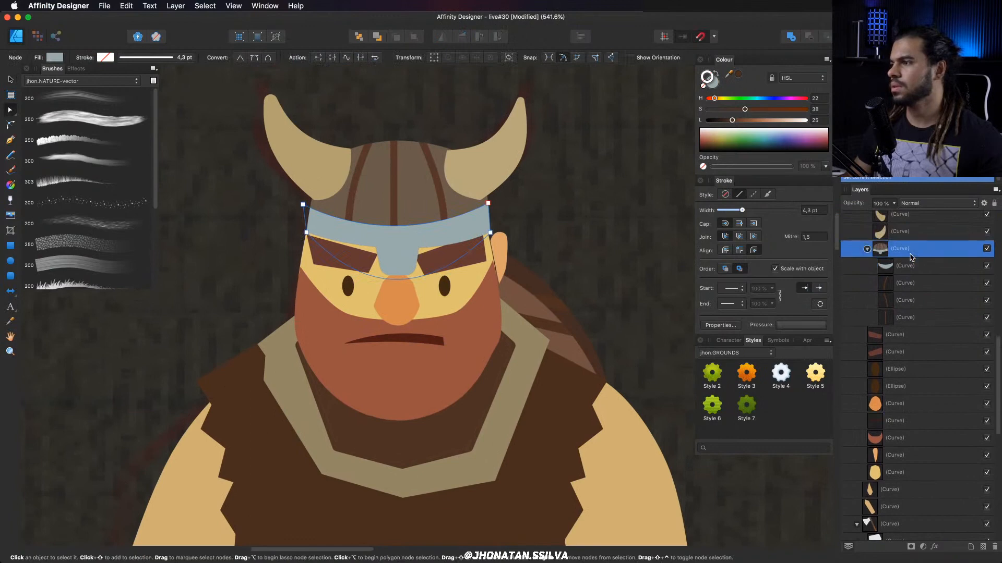
key("z")
left_click(483, 206)
left_click(482, 206)
key("a")
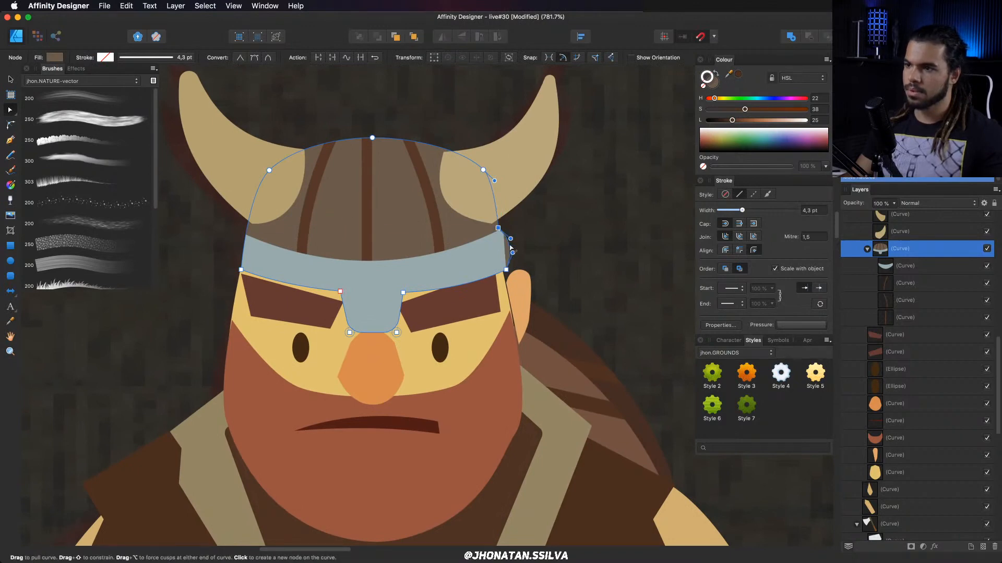
left_click(246, 235)
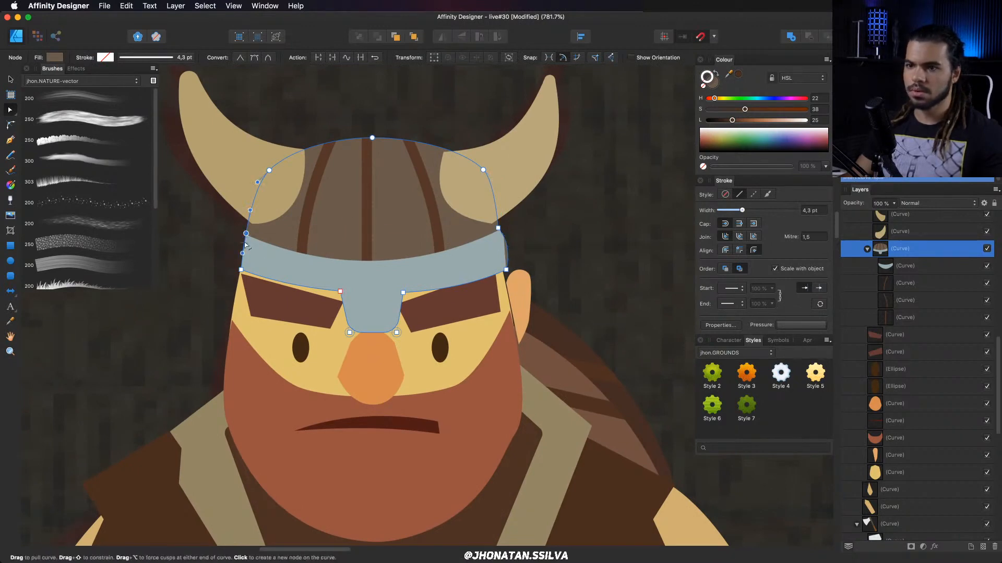
left_click_drag(243, 252, 237, 249)
key("z")
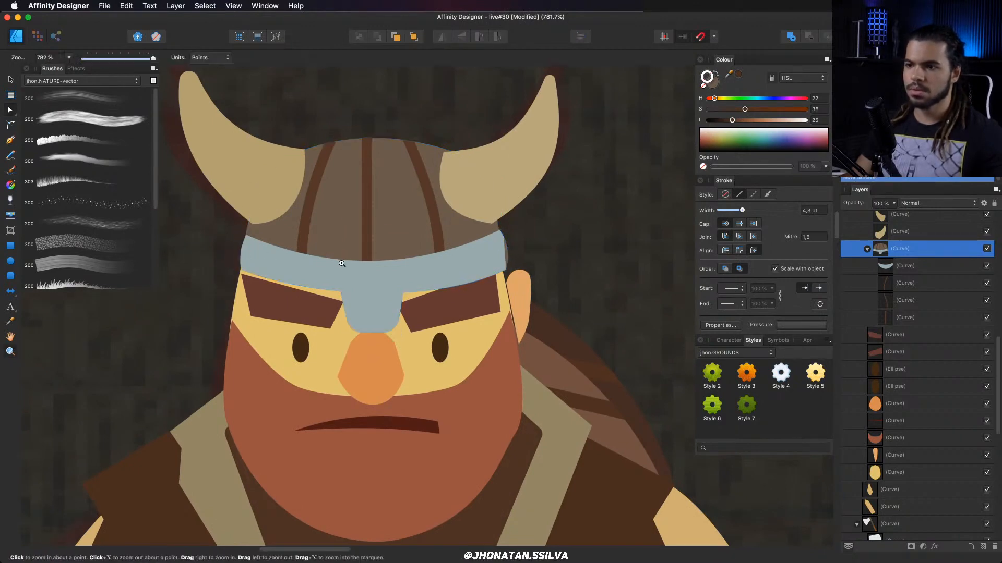
Move both eyebrows slightly down beneath the helmet band.
left_click_drag(346, 264, 342, 253)
key("v")
left_click(420, 285)
left_click_drag(420, 285, 420, 289)
left_click_drag(322, 276, 324, 284)
Hide the GRAY rectangle in the BG group to bring back the light paper background.
key("z")
left_click_drag(462, 282, 286, 285)
scroll(285, 286, "down", 4)
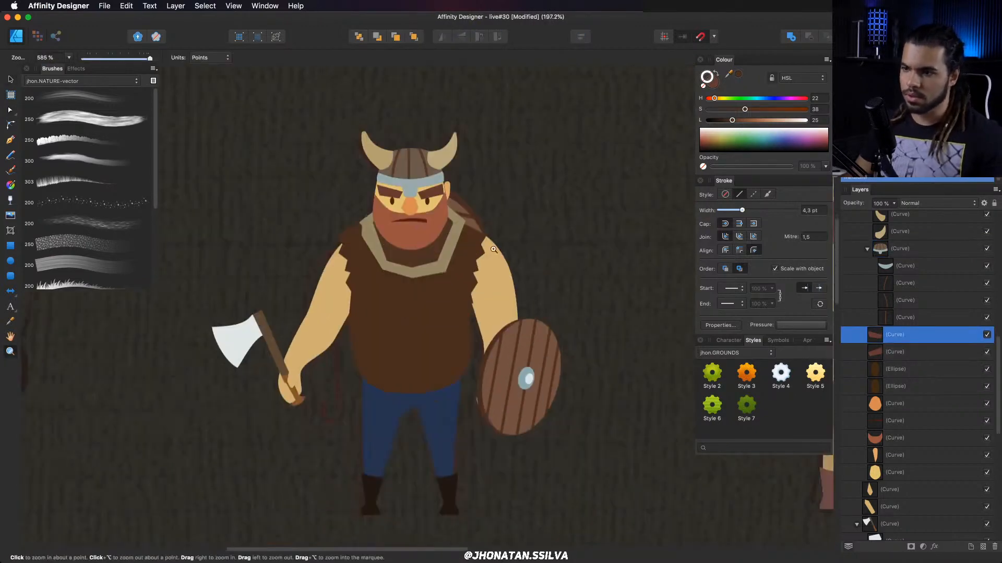
scroll(953, 442, "down", 10)
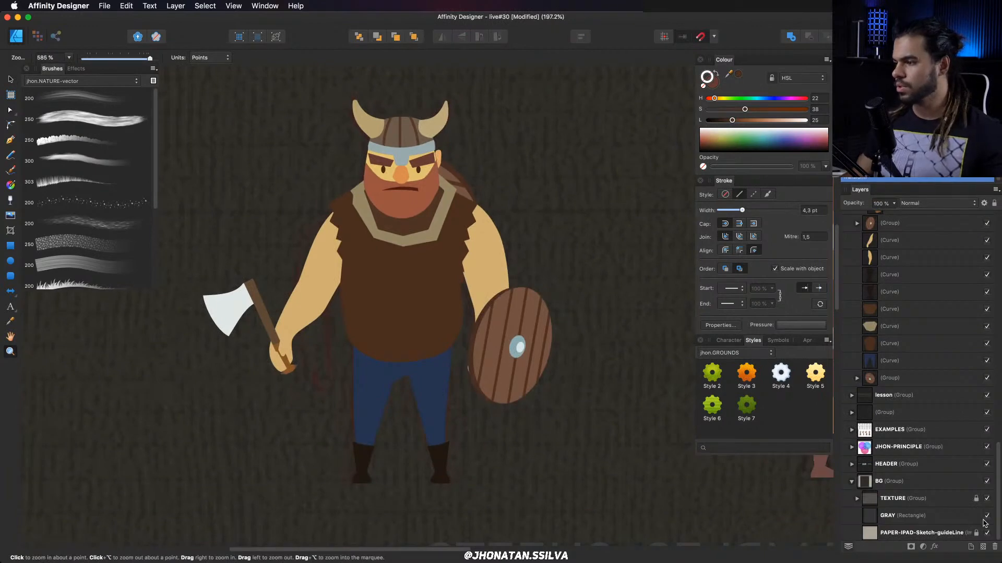
left_click(987, 516)
mouse_move(573, 356)
left_mouse_down()
mouse_move(458, 351)
mouse_move(422, 362)
mouse_move(426, 320)
left_mouse_up()
key("space")
scroll(418, 383, "up", 1)
Examine the front-view Viking against the paper background and compare it with the side-view character.
key("v")
left_click(390, 247)
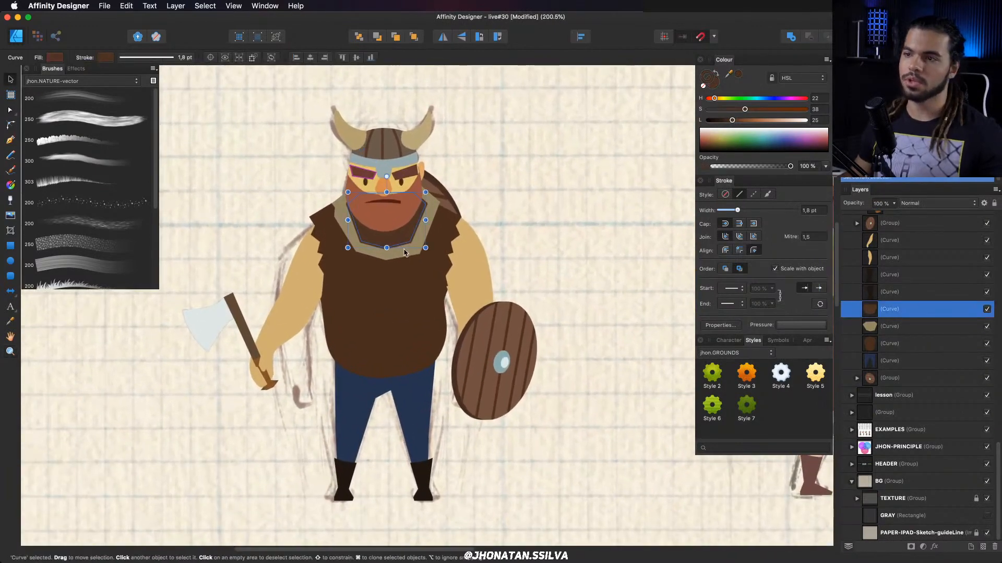
scroll(523, 223, "right", 3)
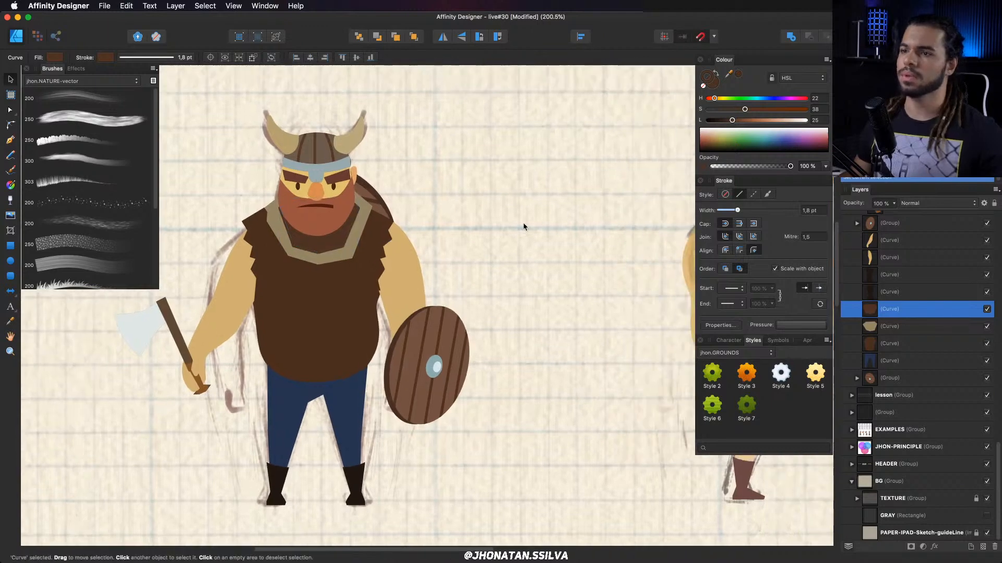
key("z")
left_click_drag(522, 223, 558, 259)
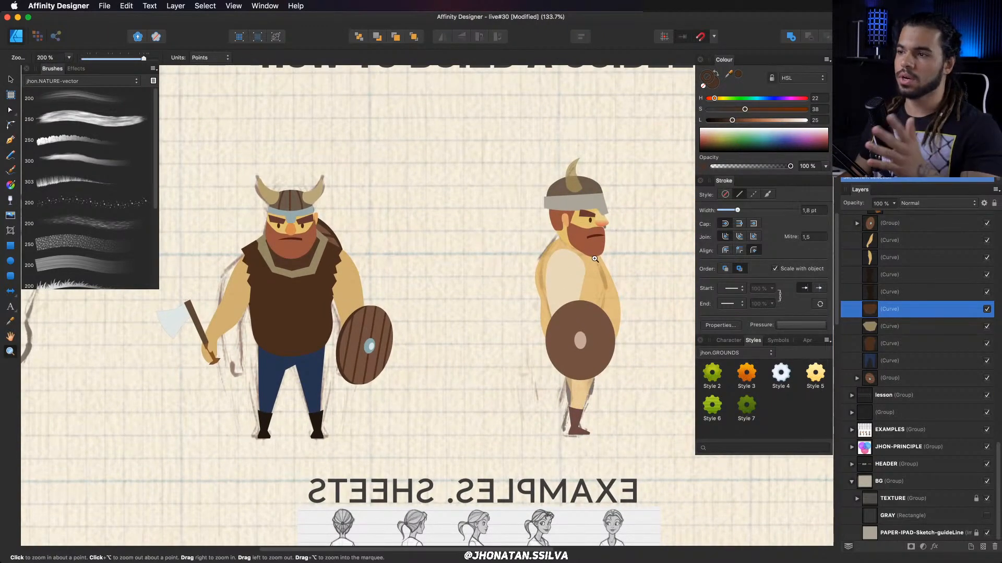
left_click_drag(584, 233, 589, 207)
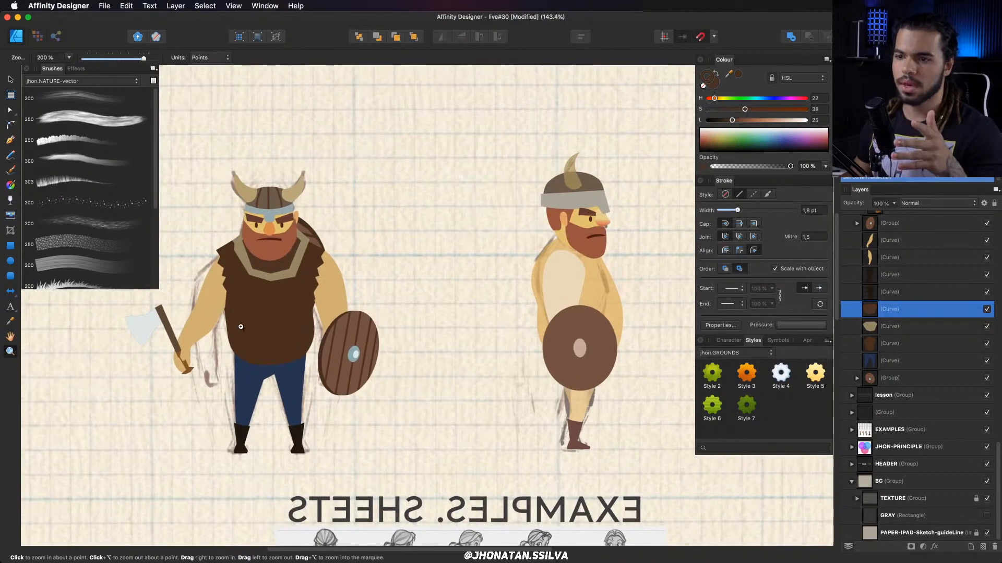
left_click_drag(241, 327, 309, 353)
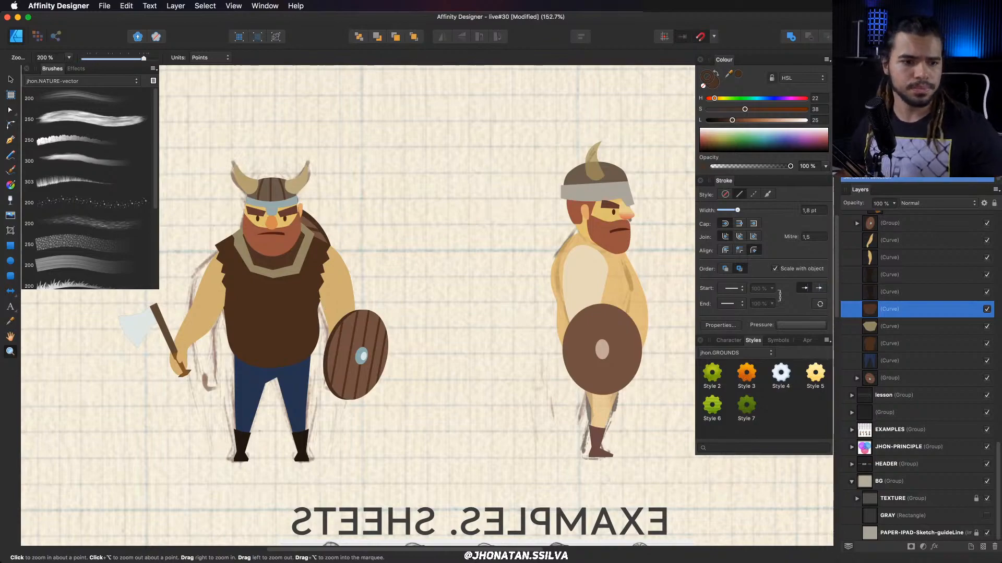
key("super+shift+h")
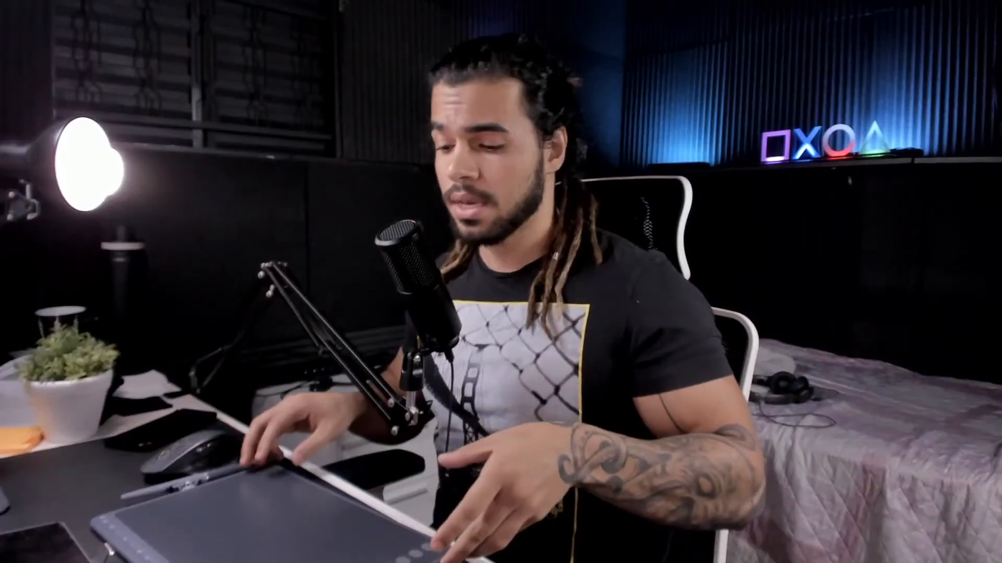